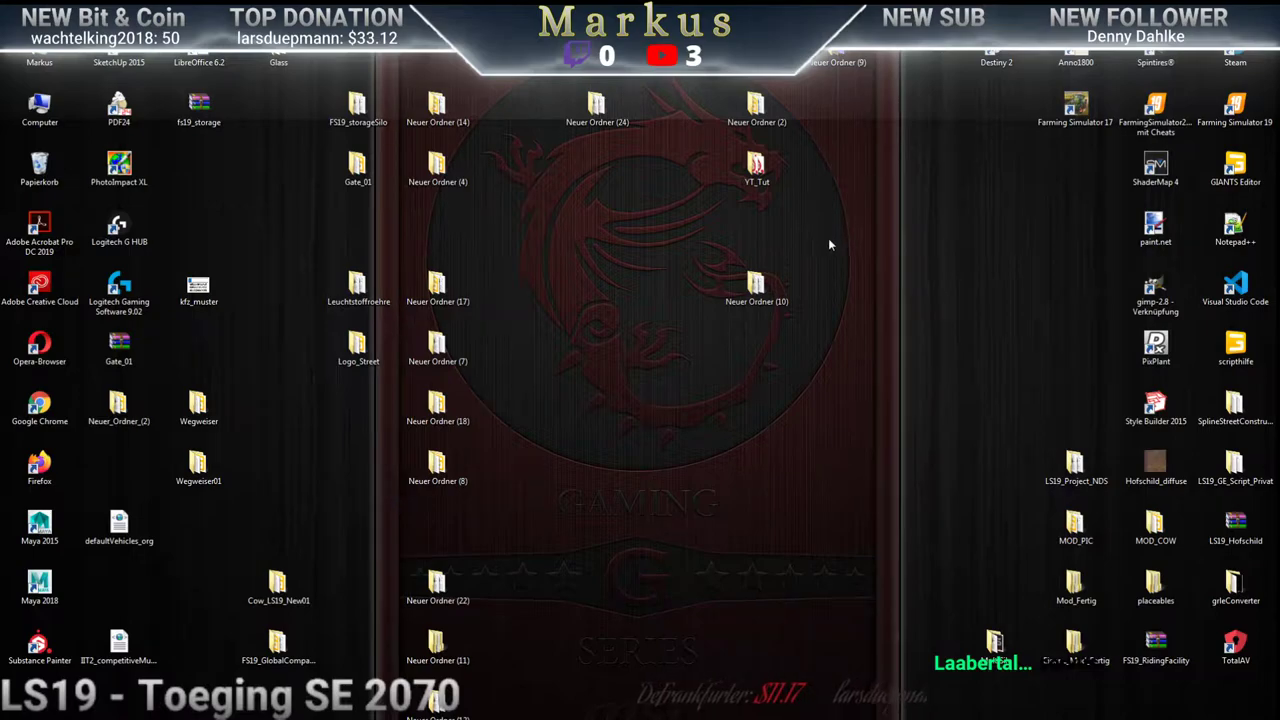
Open the Hofschild i3D file from the desktop folder YT_Tut in GIANTS Editor version 8.1.0
{"action": "left_click", "coordinate": [758, 170]}
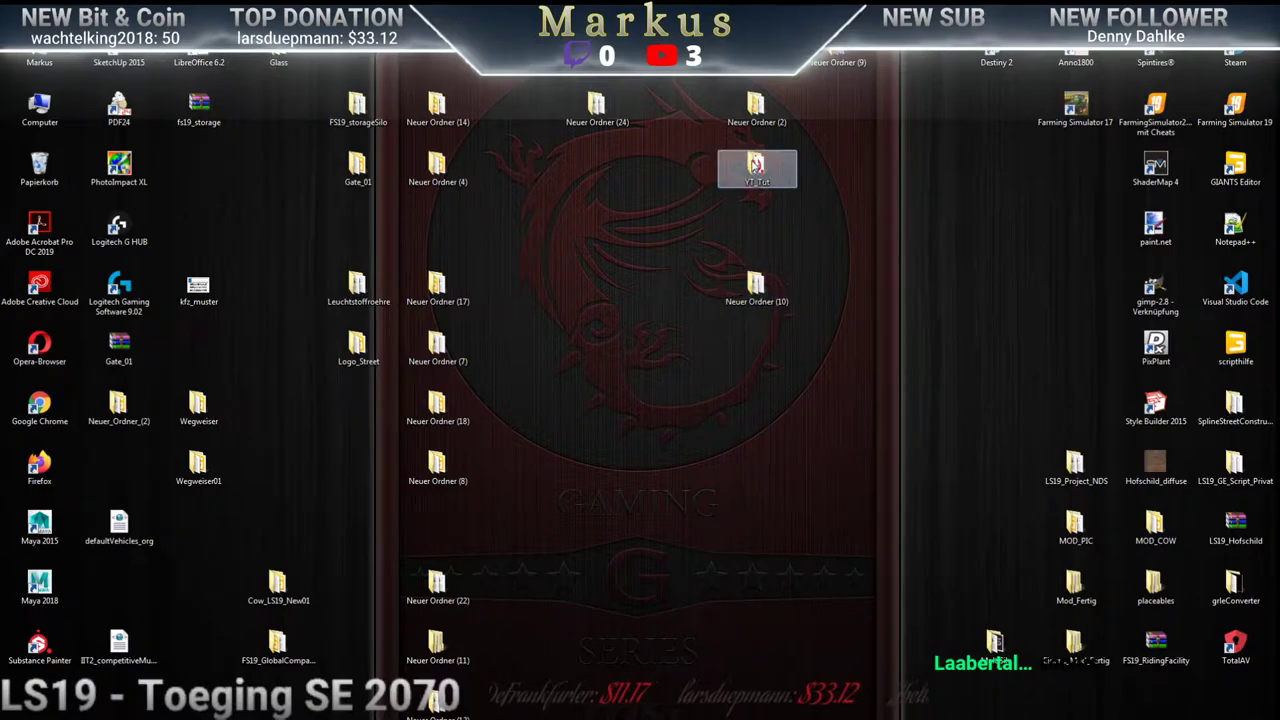
{"action": "double_click", "coordinate": [755, 168]}
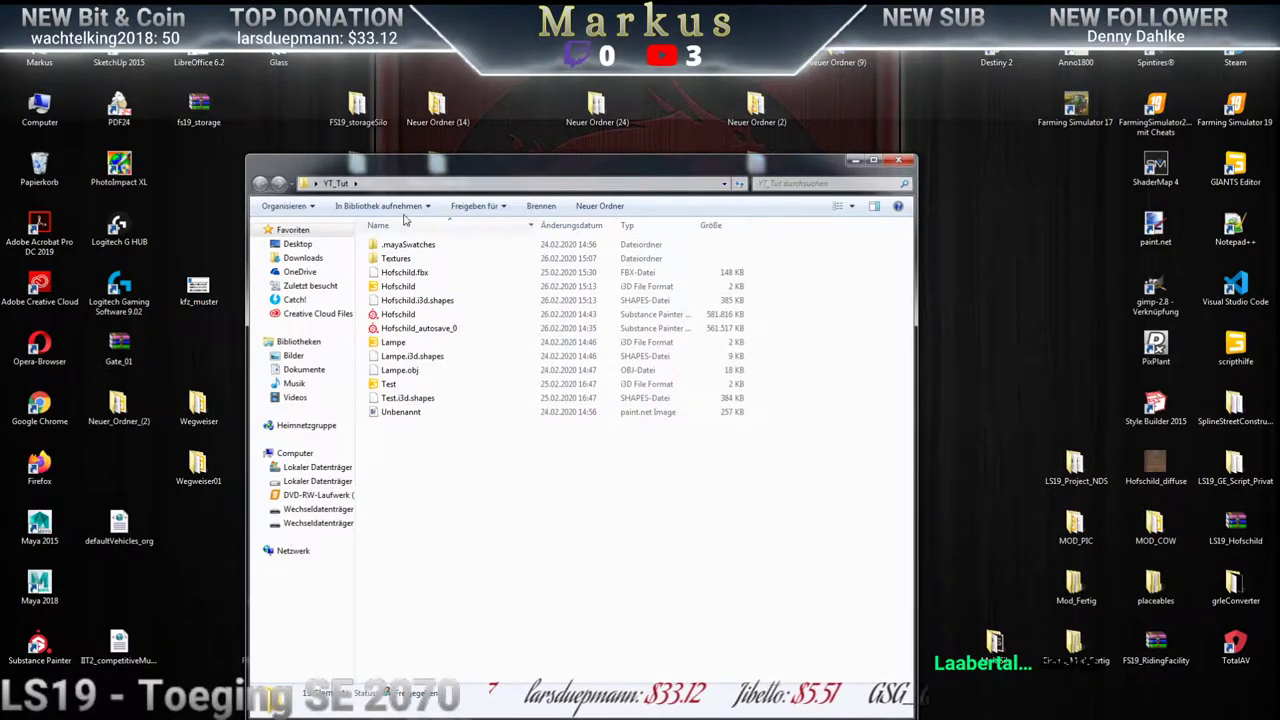
{"action": "left_click", "coordinate": [392, 288]}
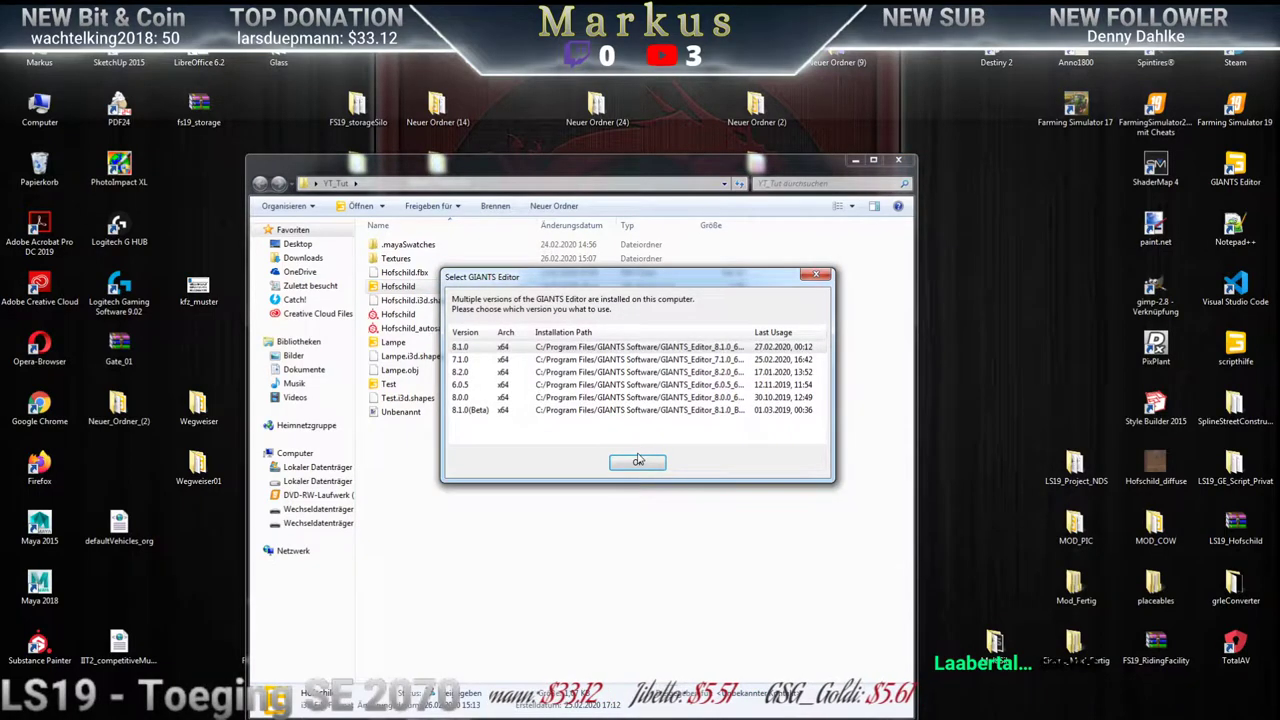
{"action": "left_click", "coordinate": [637, 465]}
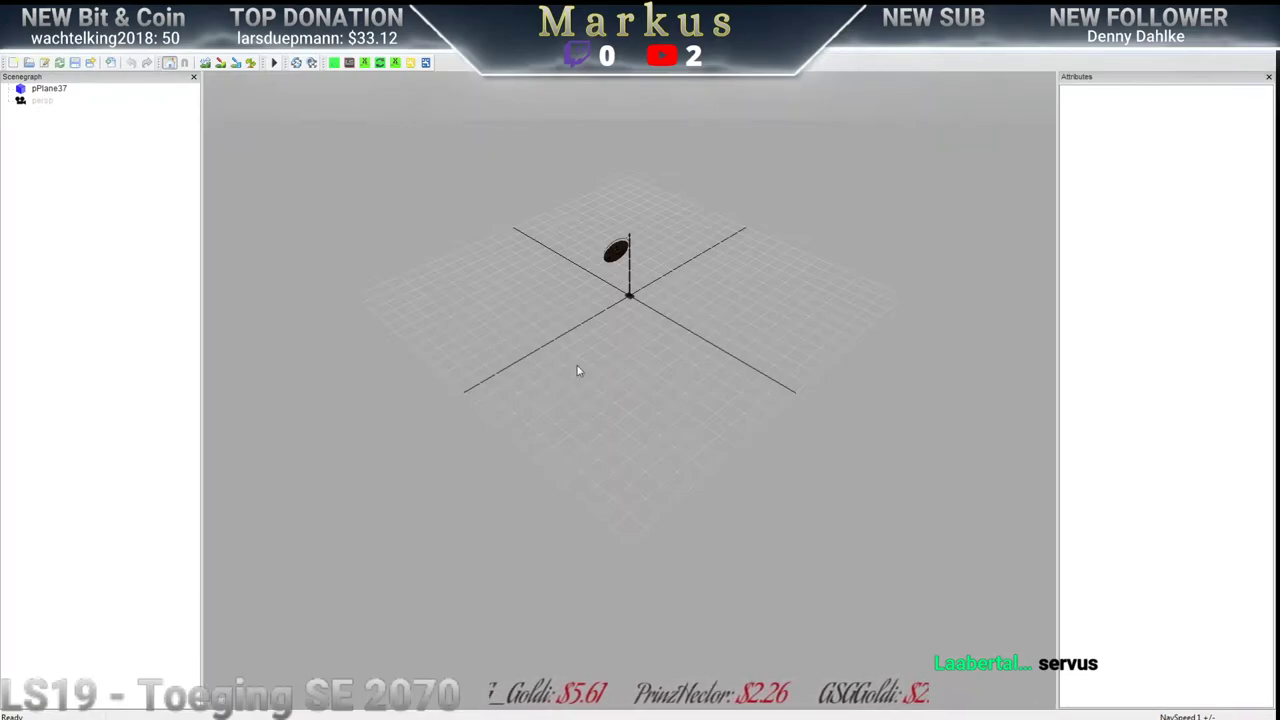
Examine the hanging farm sign and its post up close in the 3D view, and close the editor
{"action": "scroll", "coordinate": [585, 336], "scroll_direction": "up", "scroll_amount": 10}
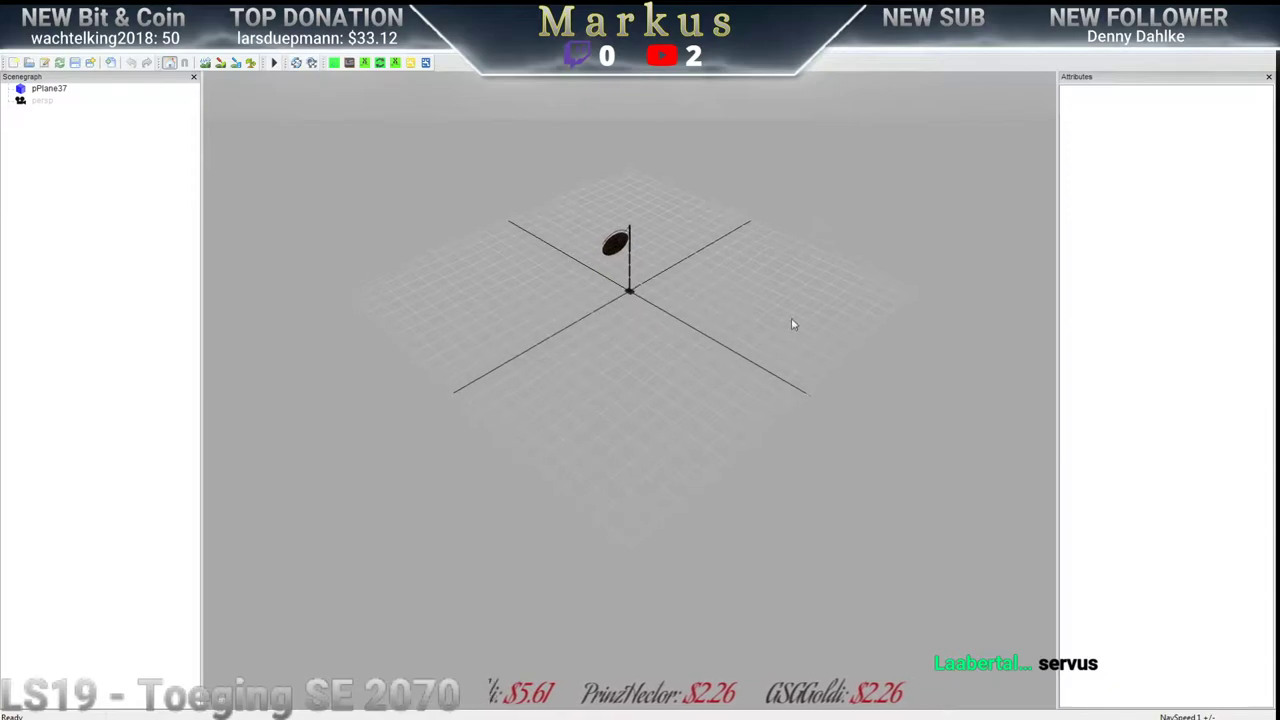
{"action": "scroll", "coordinate": [855, 270], "scroll_direction": "up", "scroll_amount": 2}
{"action": "scroll", "coordinate": [714, 263], "scroll_direction": "down", "scroll_amount": 8}
{"action": "scroll", "coordinate": [974, 423], "scroll_direction": "up", "scroll_amount": 8}
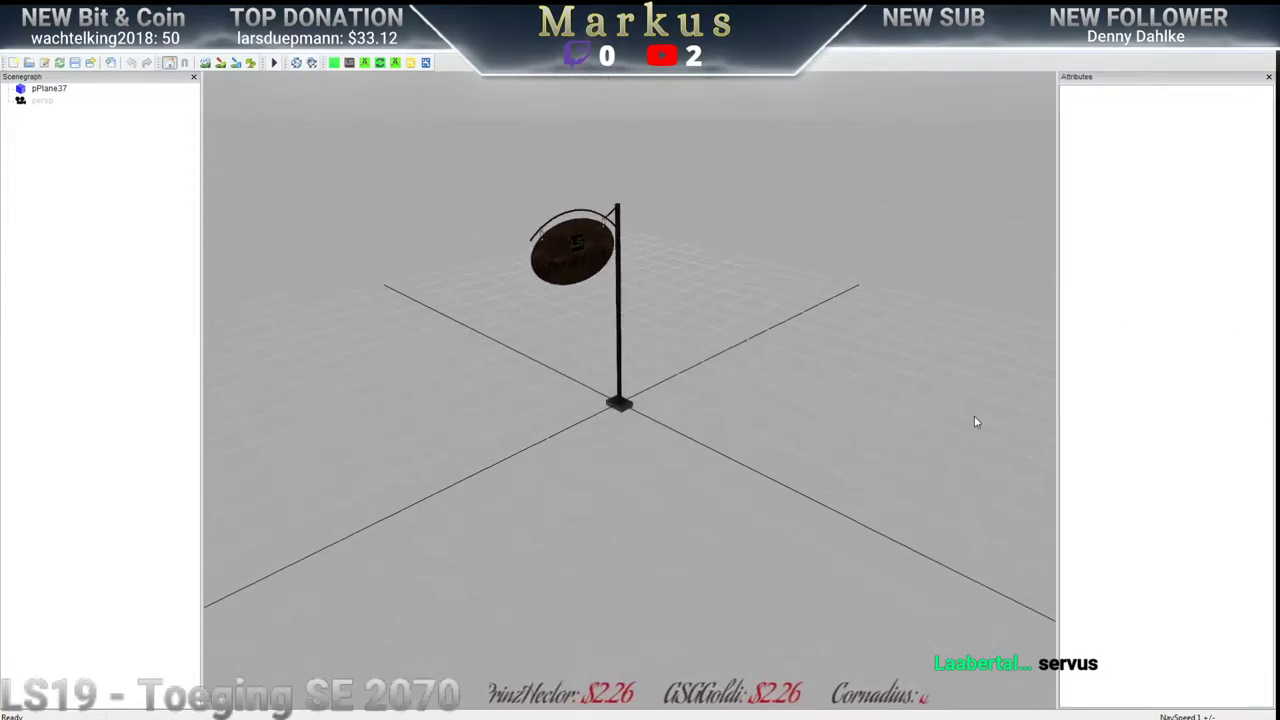
{"action": "right_click_drag", "start_coordinate": [620, 336], "coordinate": [622, 447]}
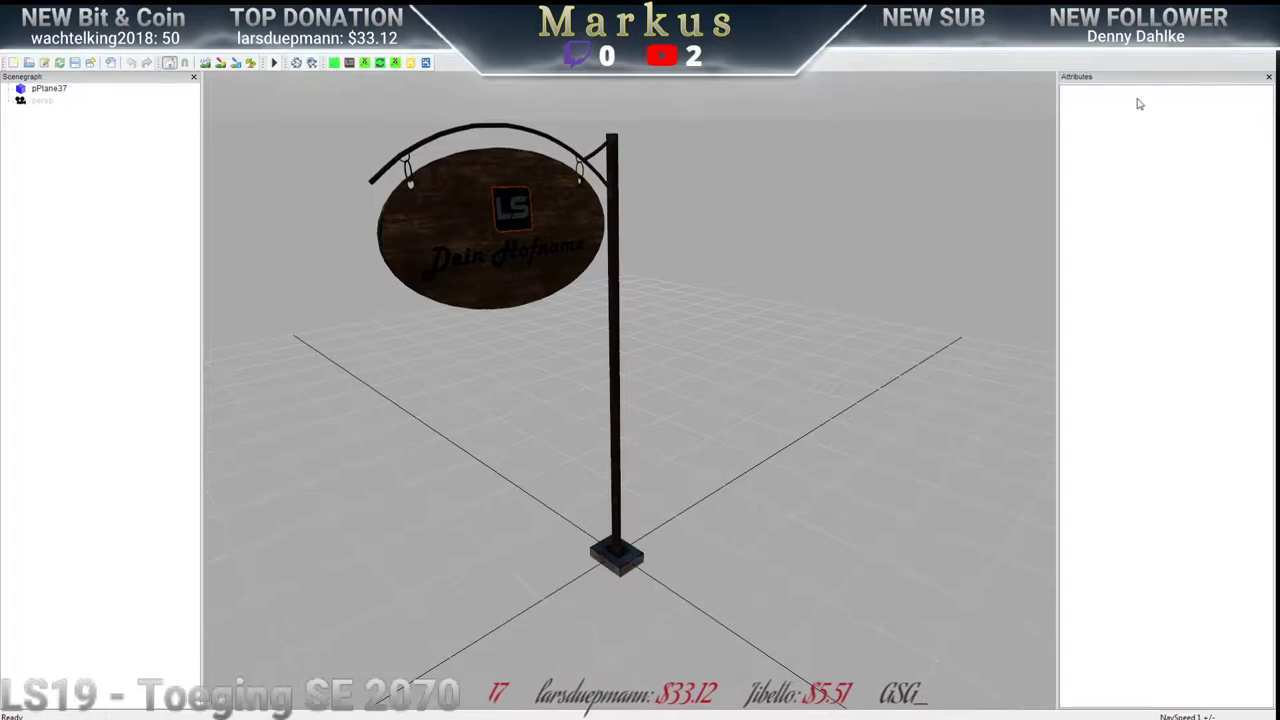
{"action": "key", "text": "alt+F4"}
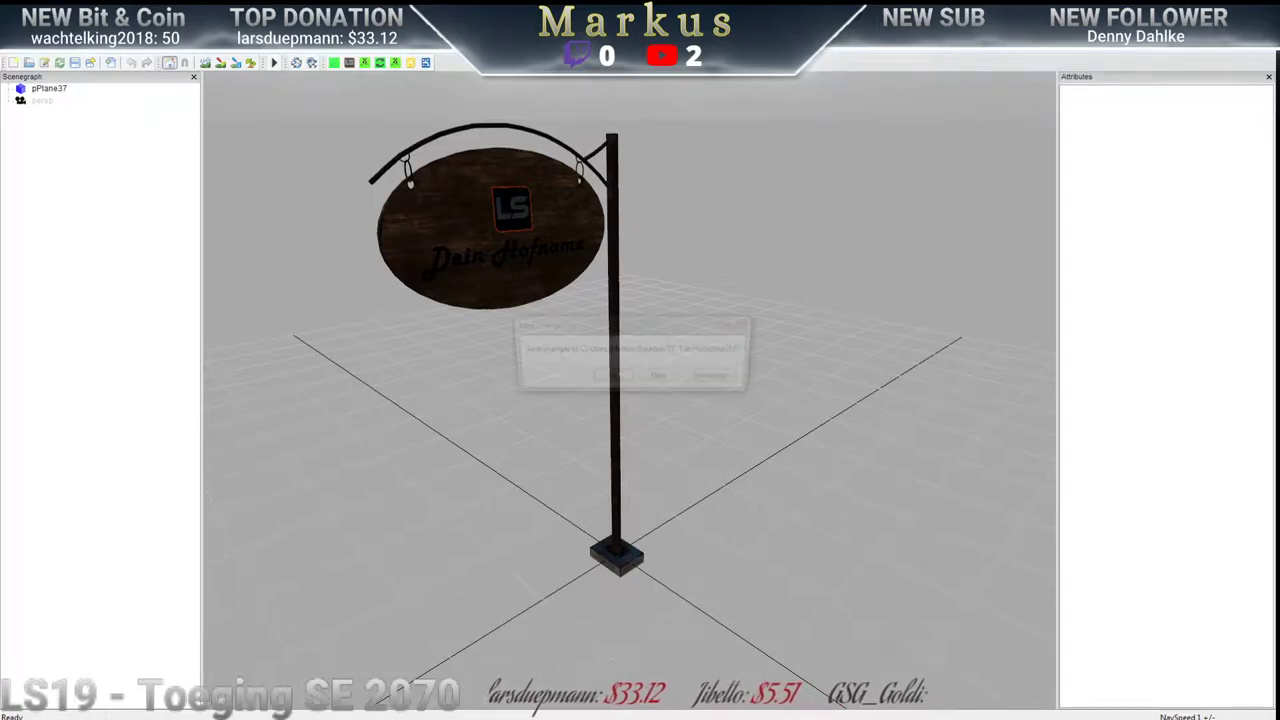
{"action": "left_click", "coordinate": [716, 389]}
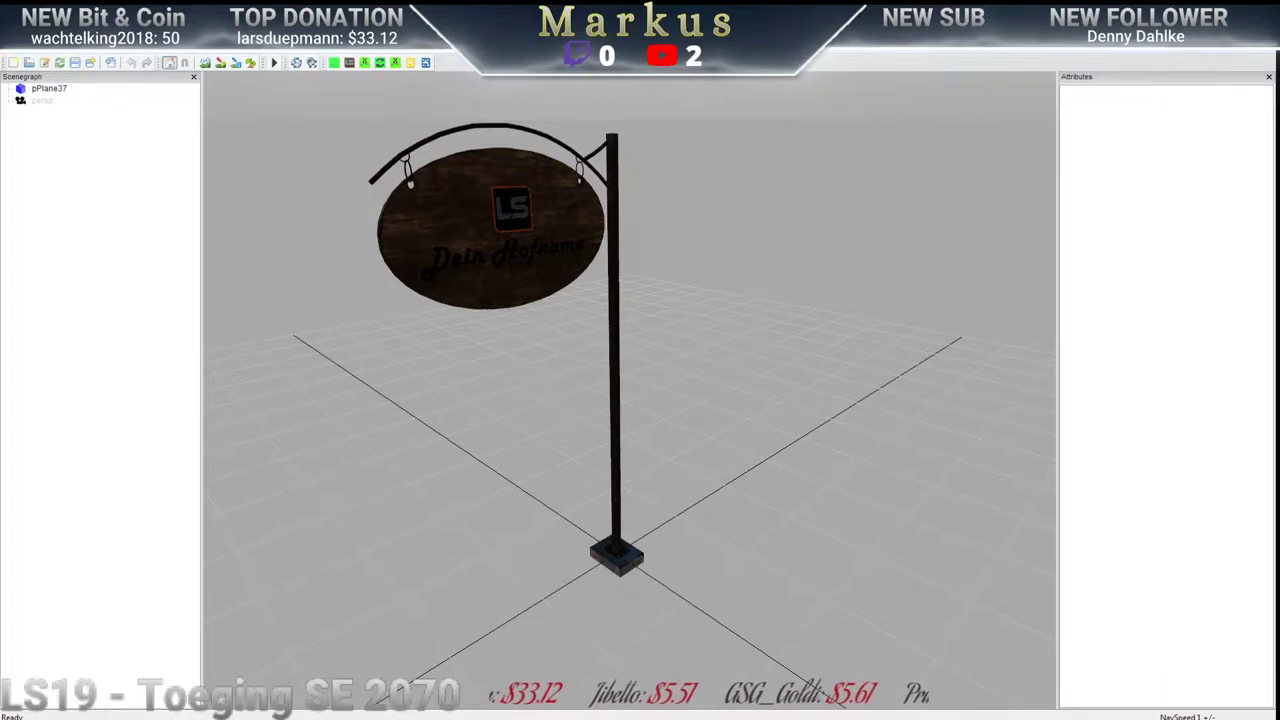
{"action": "left_click", "coordinate": [1207, 8]}
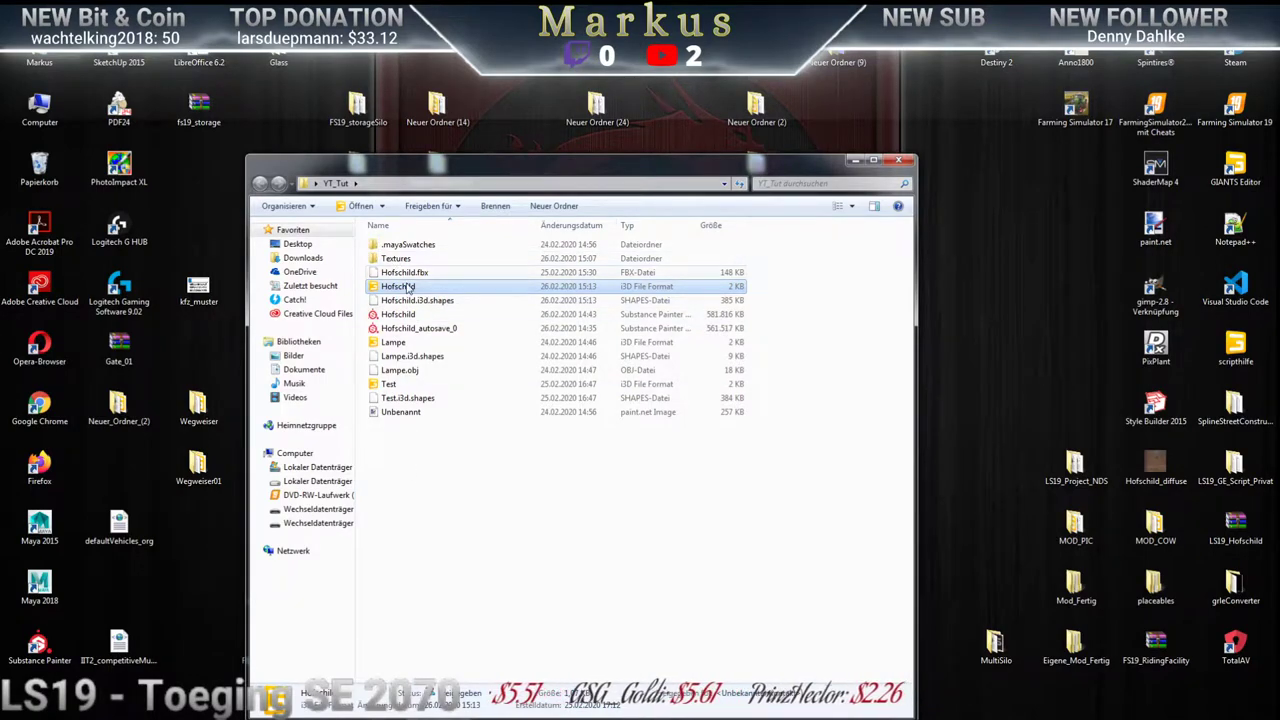
{"action": "left_click", "coordinate": [396, 248]}
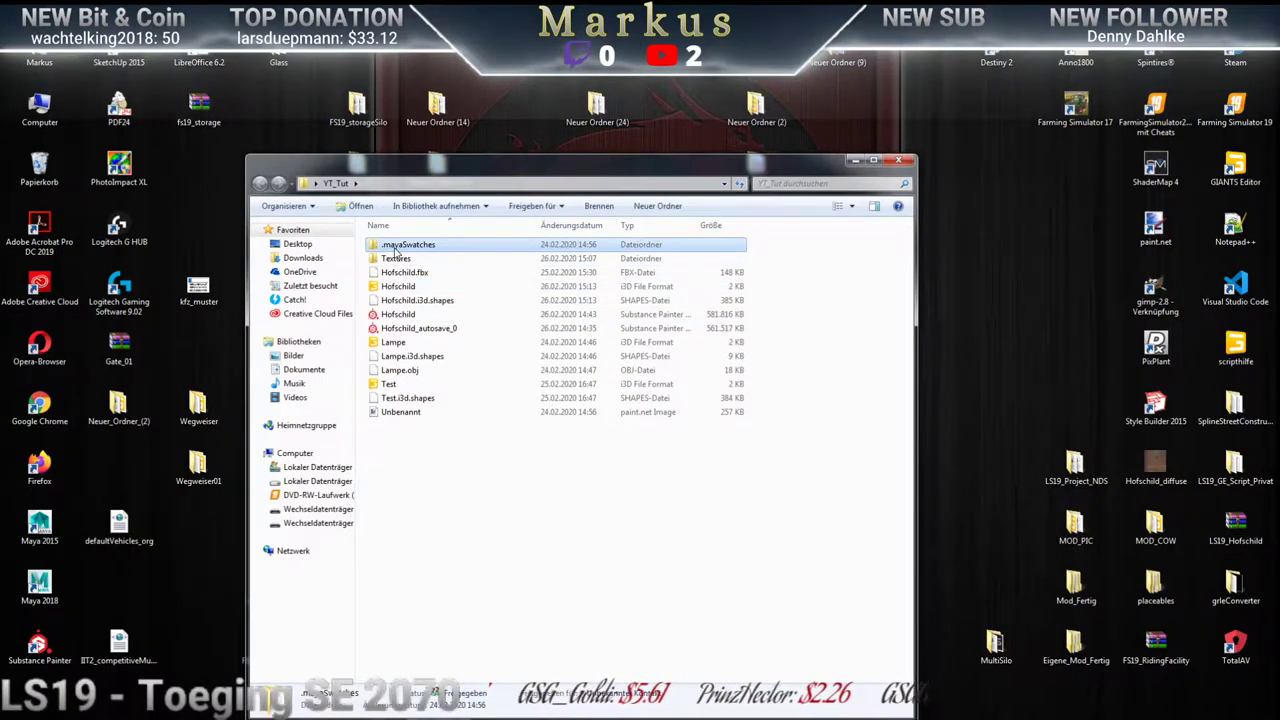
{"action": "key", "text": "Delete"}
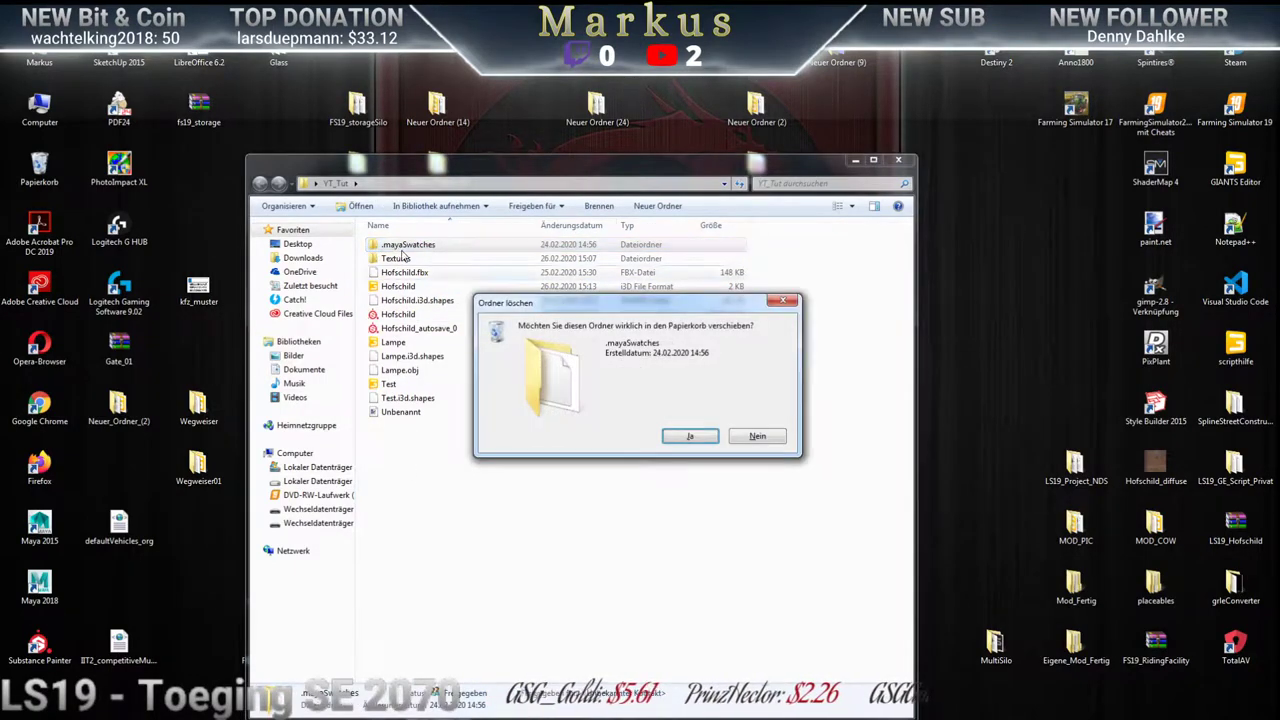
{"action": "left_click", "coordinate": [690, 437]}
Empty the desktop recycle bin and confirm the permanent deletion of its contents
{"action": "right_click", "coordinate": [39, 170]}
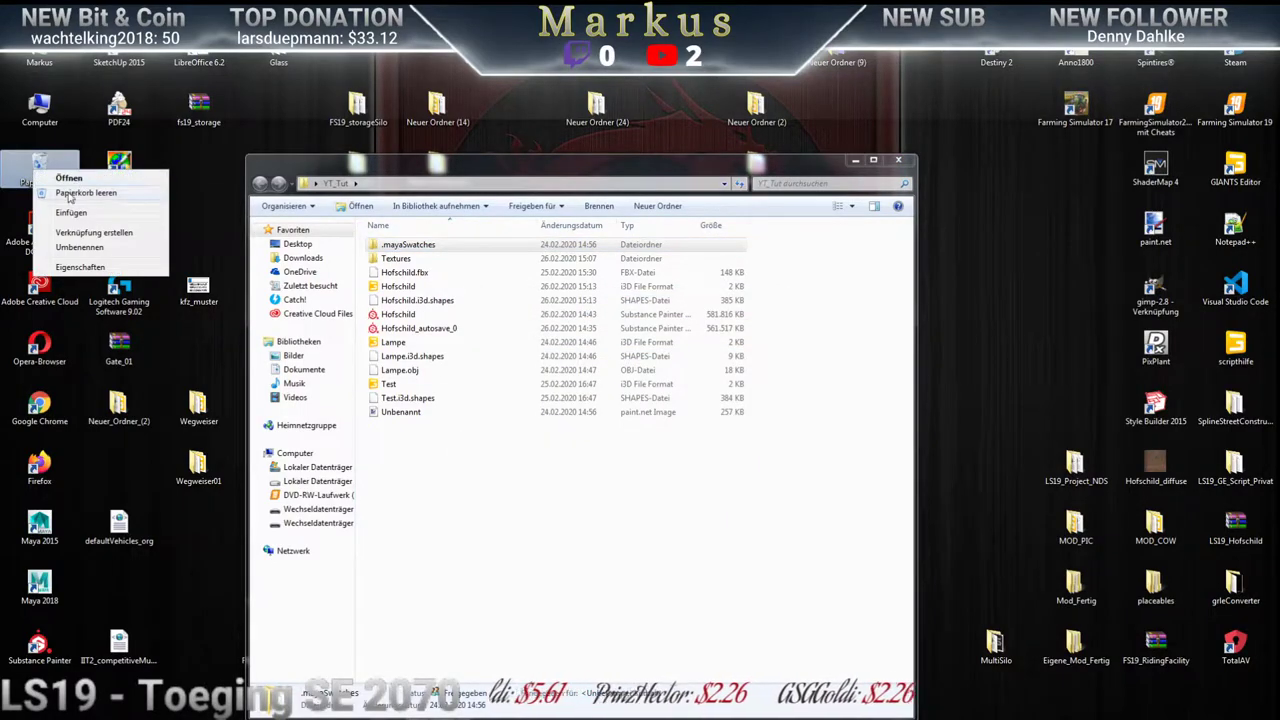
{"action": "left_click", "coordinate": [73, 192]}
{"action": "left_click", "coordinate": [690, 440]}
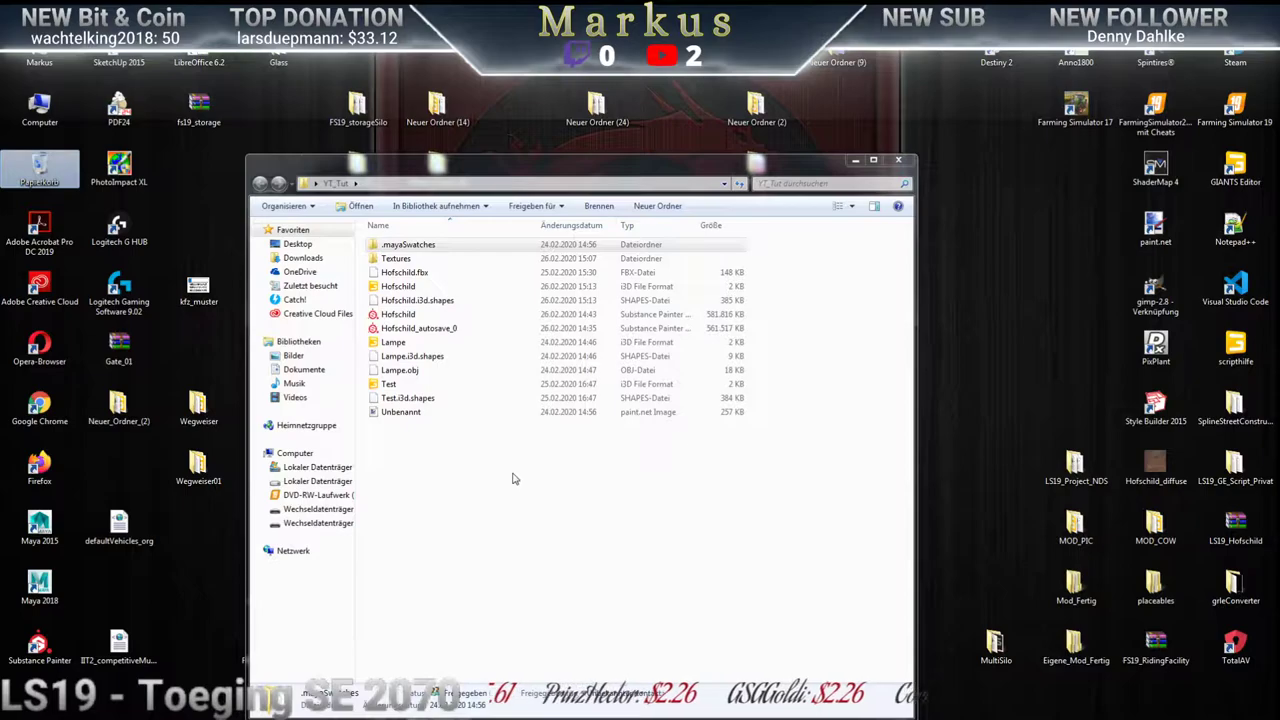
Delete the .mayaSwatches folder and the Hofschild.fbx file from the YT_Tut folder
{"action": "left_click", "coordinate": [394, 250]}
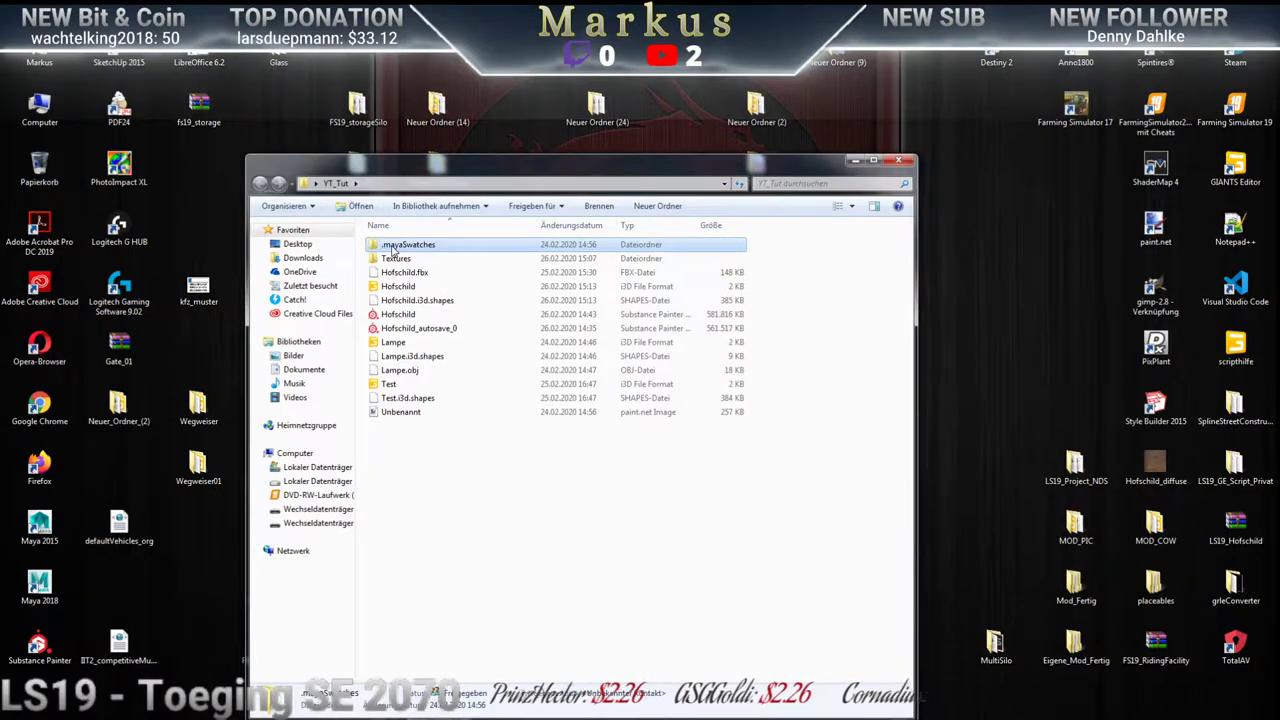
{"action": "key", "text": "Delete"}
{"action": "left_click", "coordinate": [692, 438]}
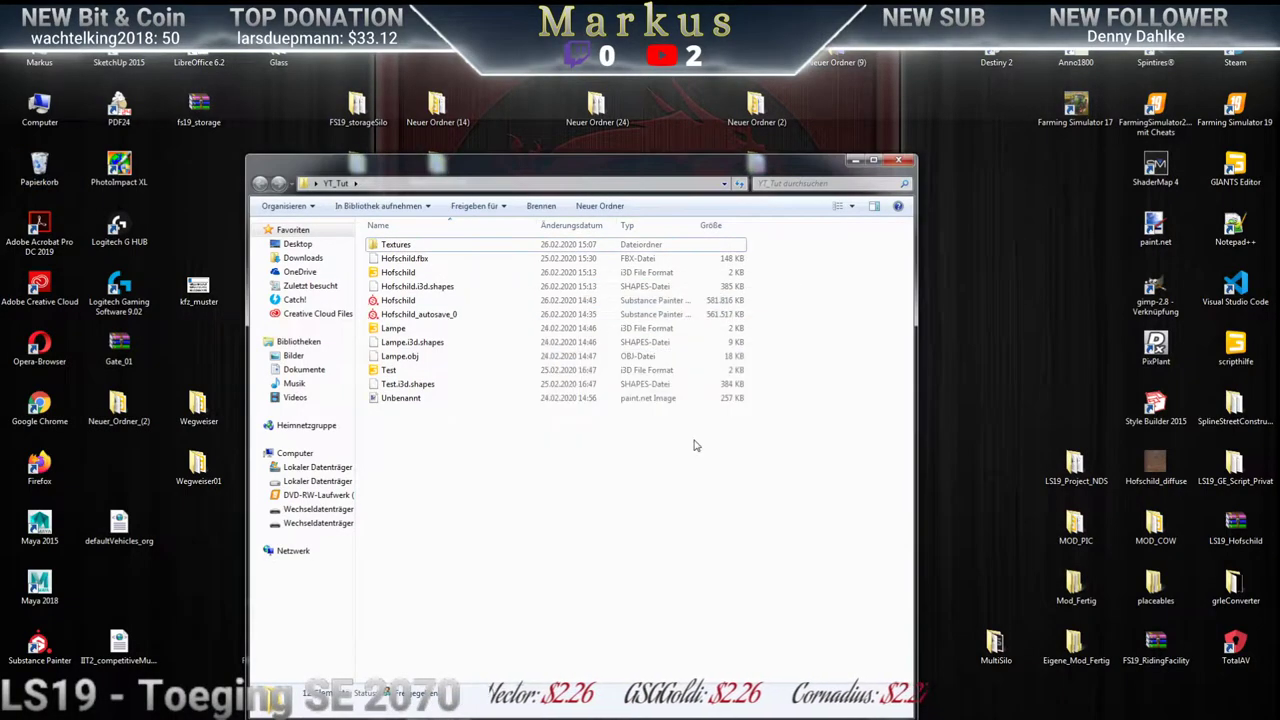
{"action": "left_click", "coordinate": [391, 260]}
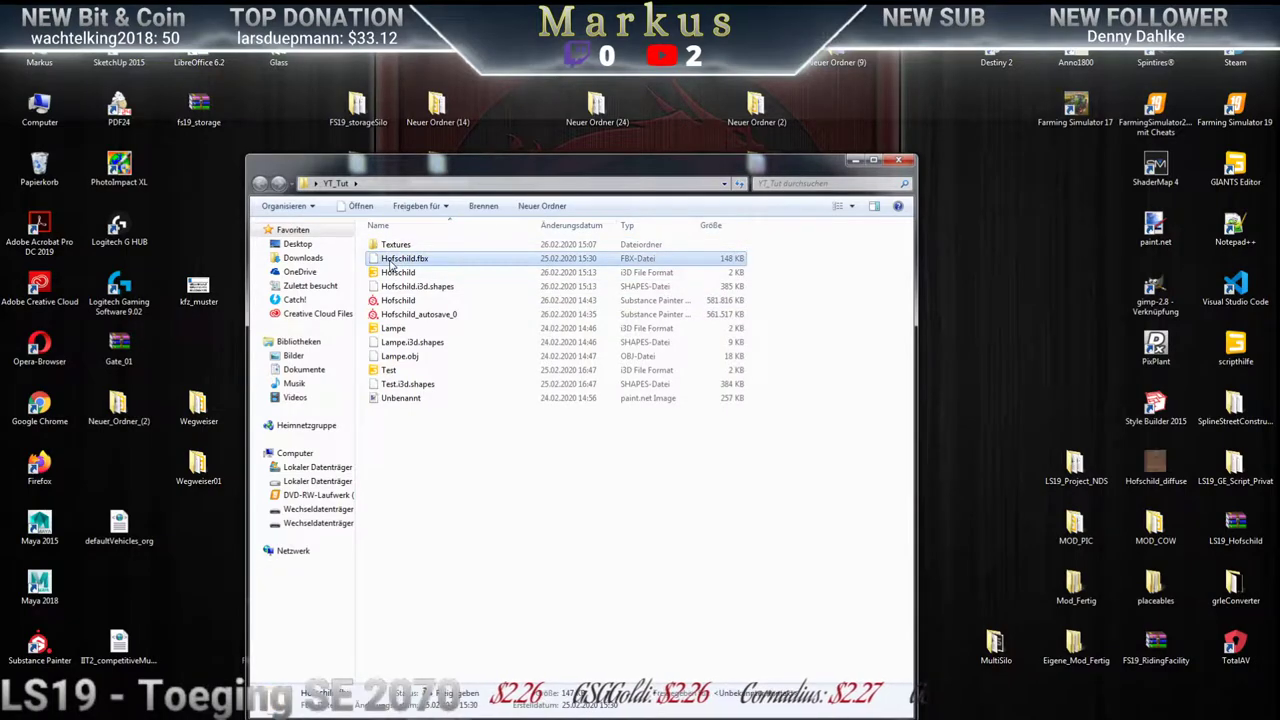
{"action": "key", "text": "Delete"}
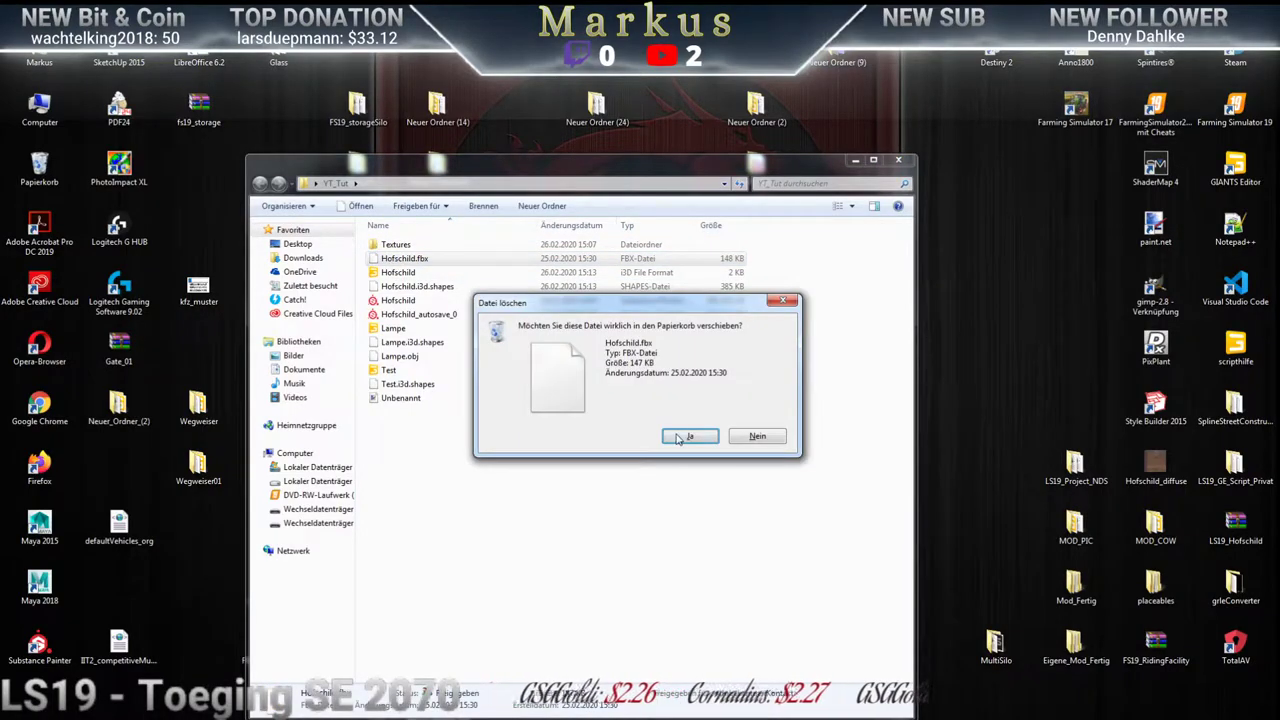
{"action": "left_click", "coordinate": [688, 436]}
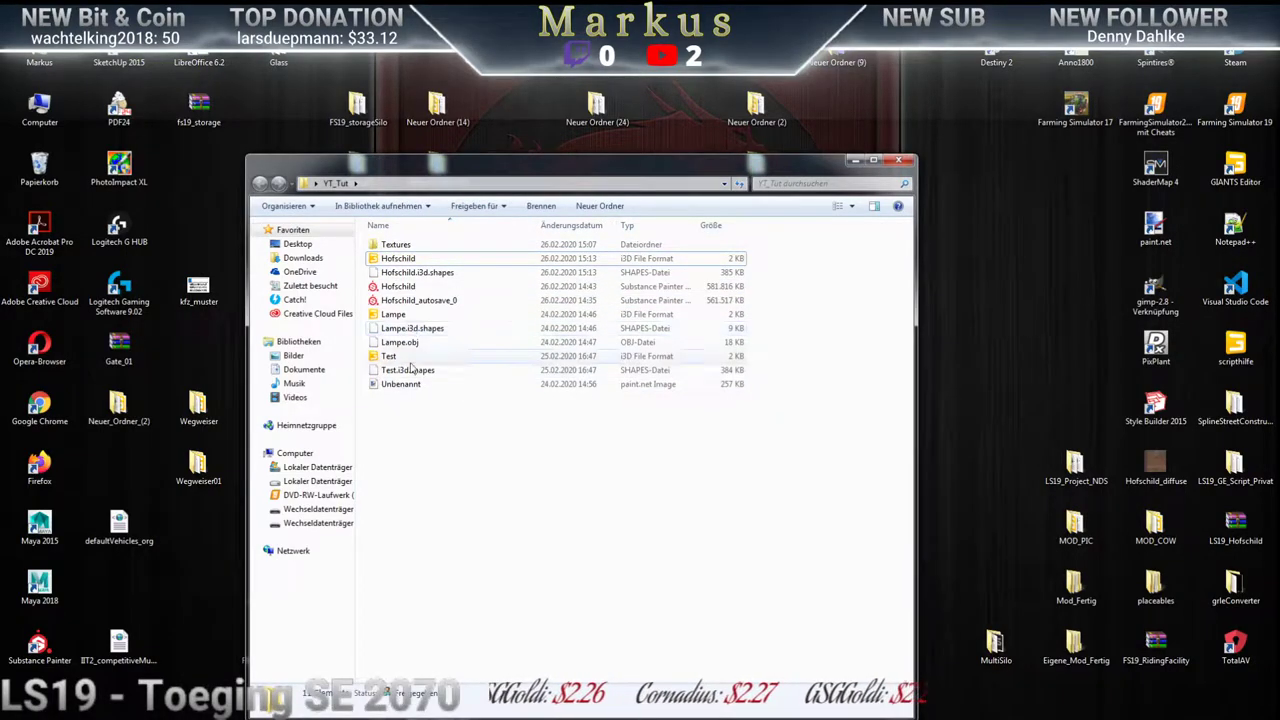
Delete the two Substance Painter files Hofschild and Hofschild_autosave_0 from the YT_Tut folder
{"action": "left_click", "coordinate": [392, 288]}
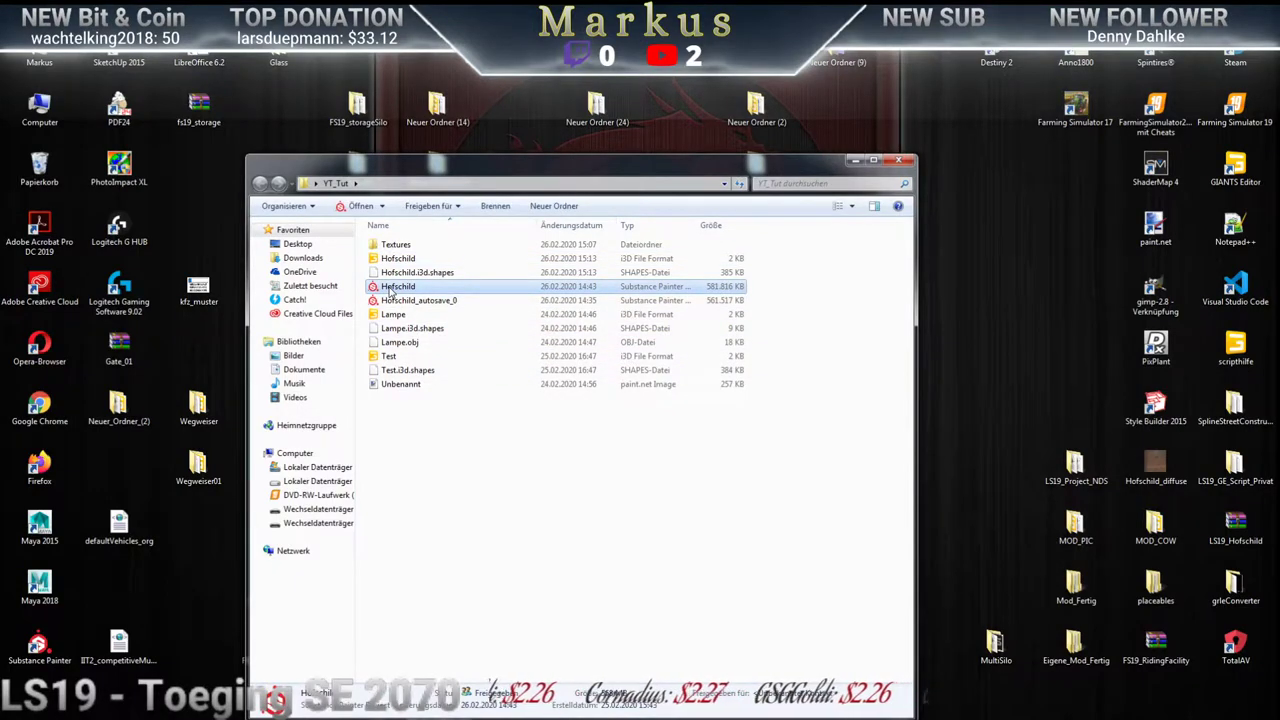
{"action": "left_click", "coordinate": [393, 302], "text": "shift"}
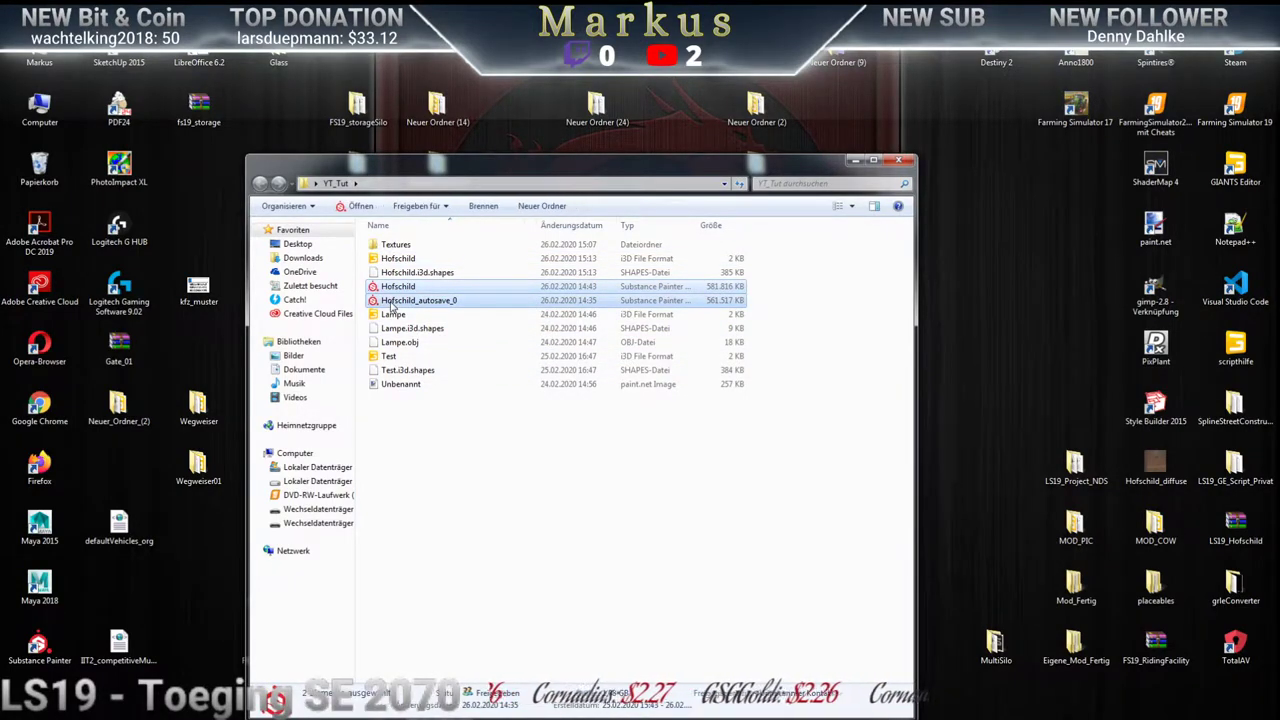
{"action": "key", "text": "Delete"}
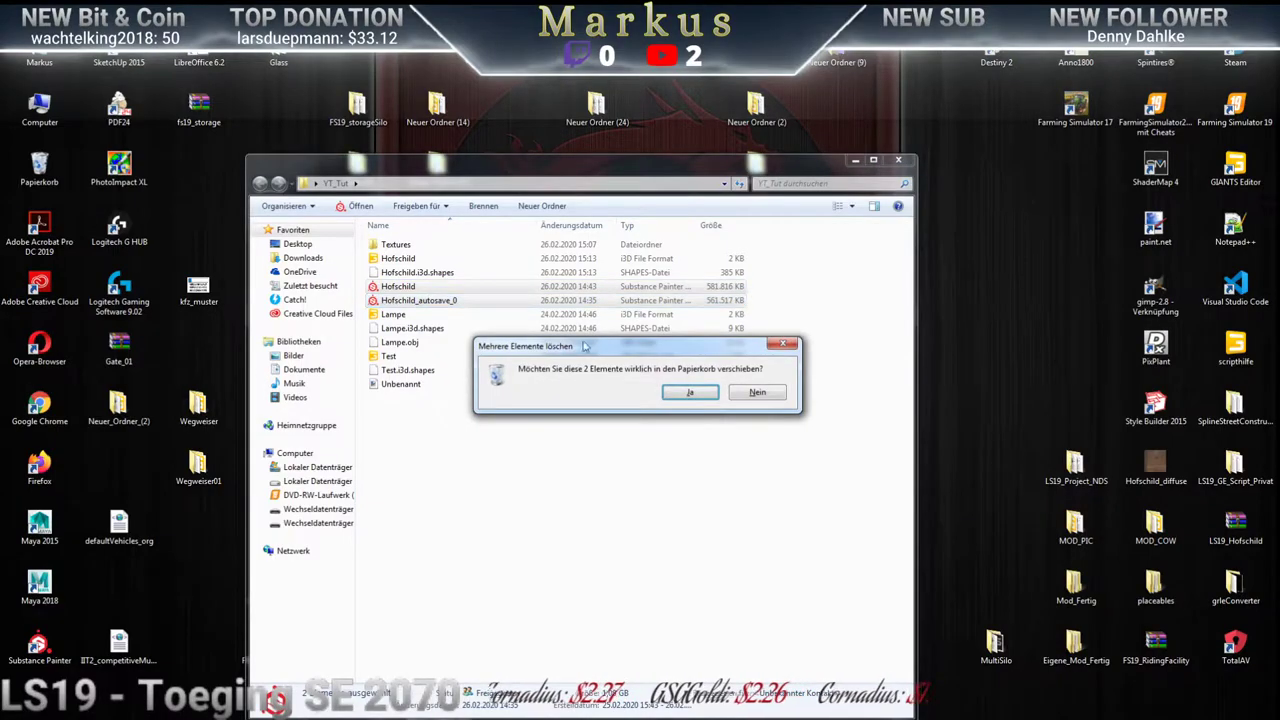
{"action": "left_click", "coordinate": [677, 398]}
Delete Lampe, Lampe.i3d.shapes, Lampe.obj, Test, Test.i3d.shapes and the paint.net image Unbenannt from the YT_Tut folder
{"action": "left_click", "coordinate": [392, 286]}
{"action": "left_click", "coordinate": [410, 300], "text": "ctrl"}
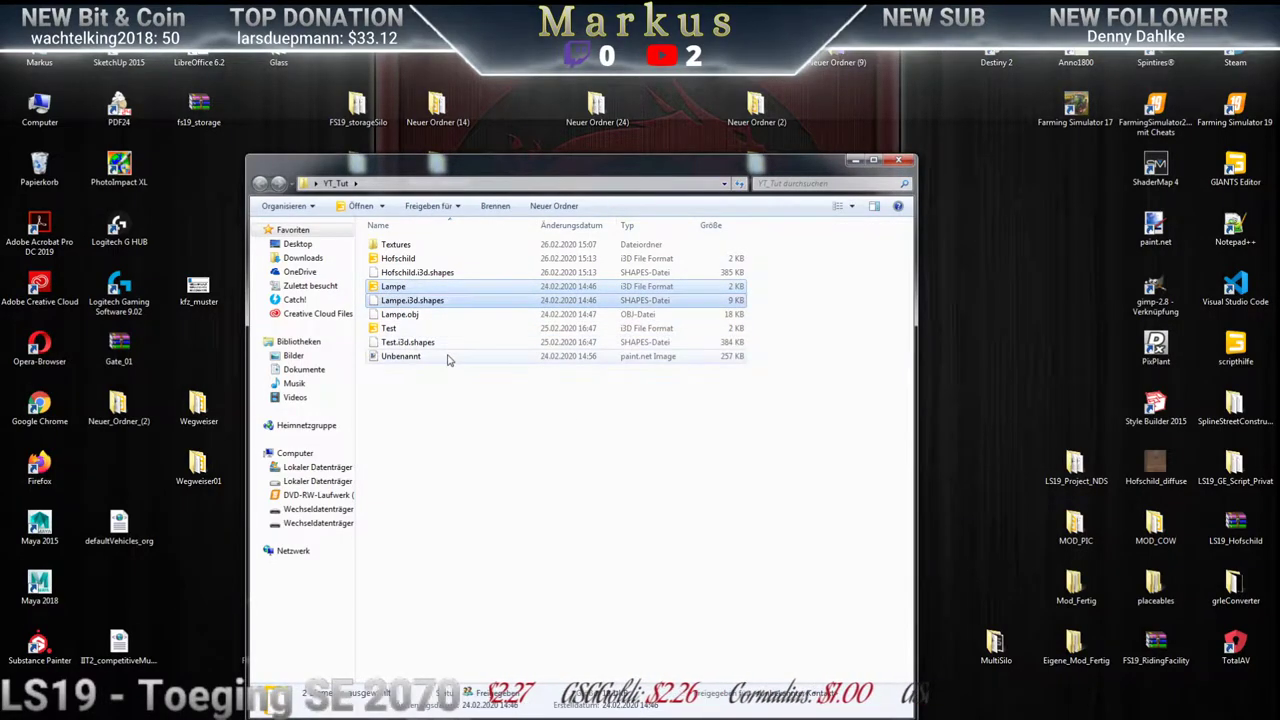
{"action": "left_click", "coordinate": [400, 314], "text": "ctrl"}
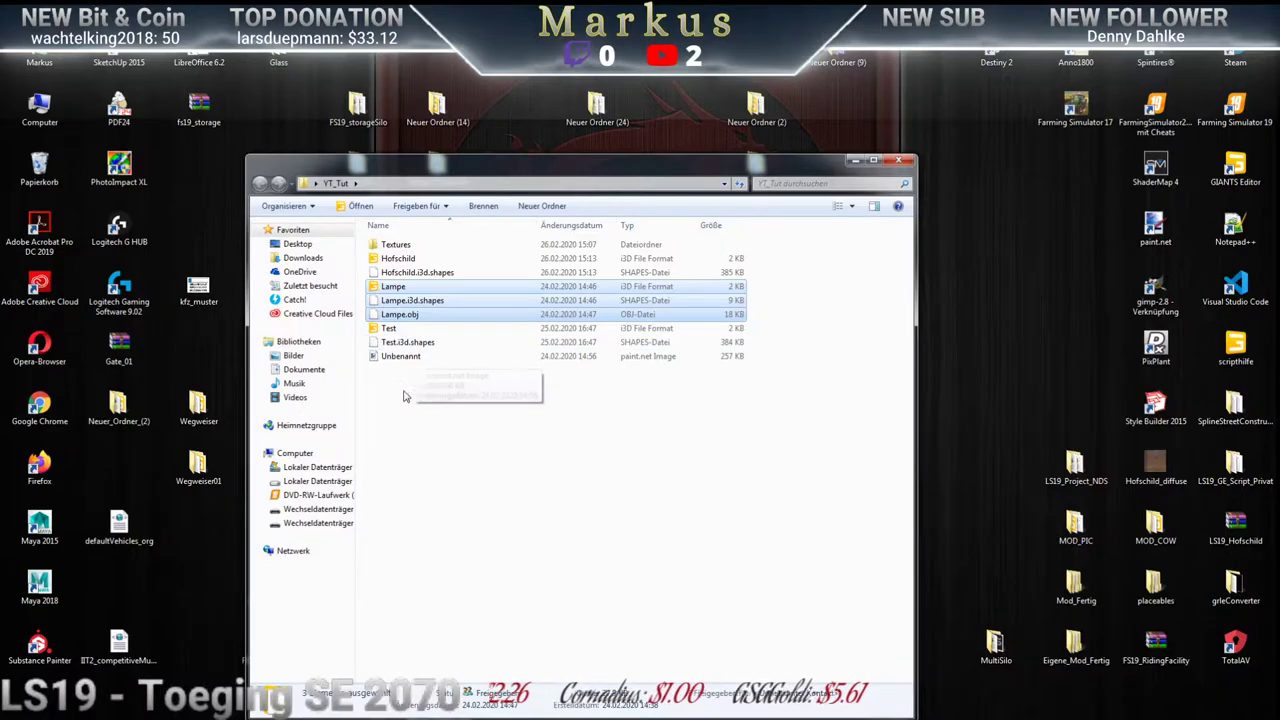
{"action": "left_click", "coordinate": [389, 328], "text": "ctrl"}
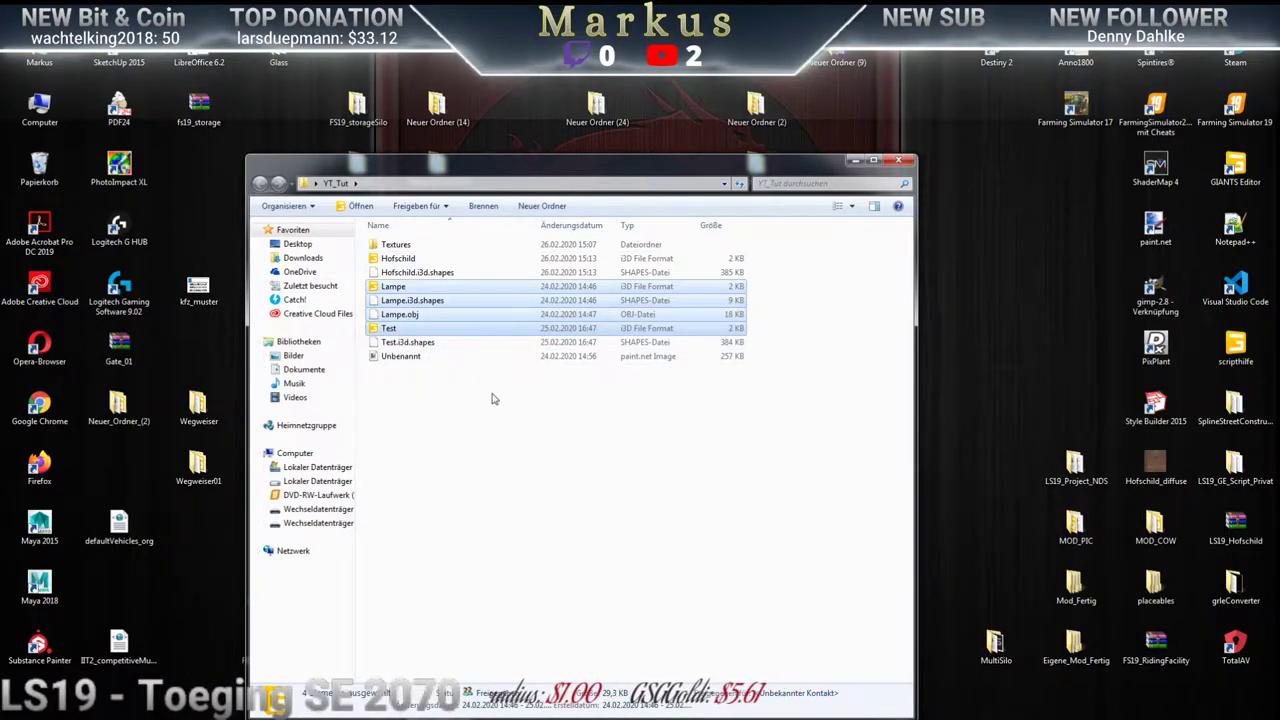
{"action": "left_click", "coordinate": [397, 344], "text": "ctrl"}
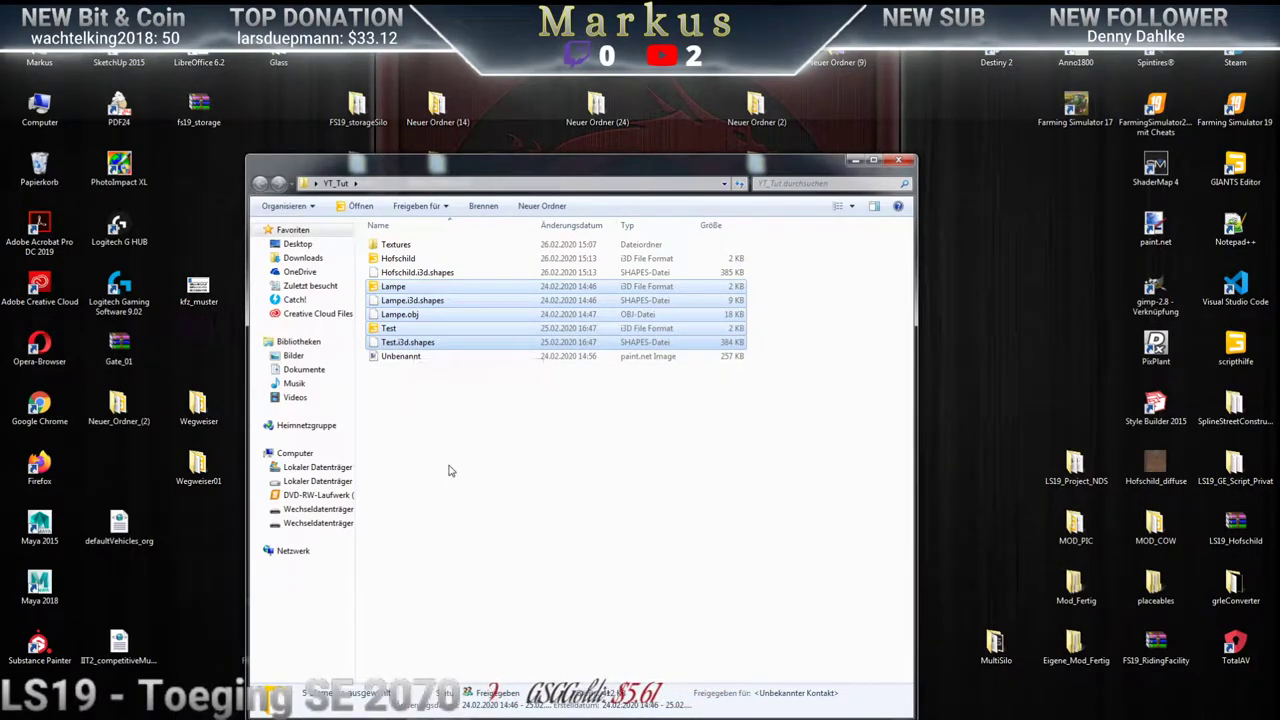
{"action": "key", "text": "Delete"}
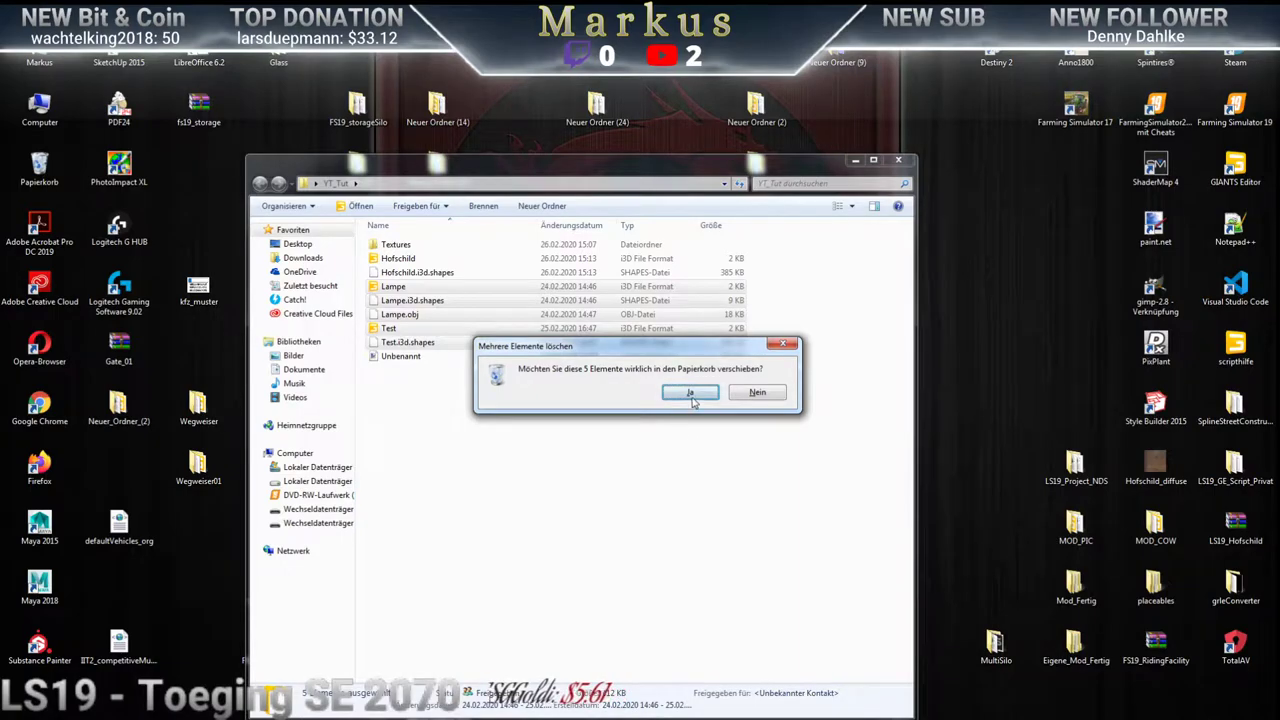
{"action": "left_click", "coordinate": [690, 393]}
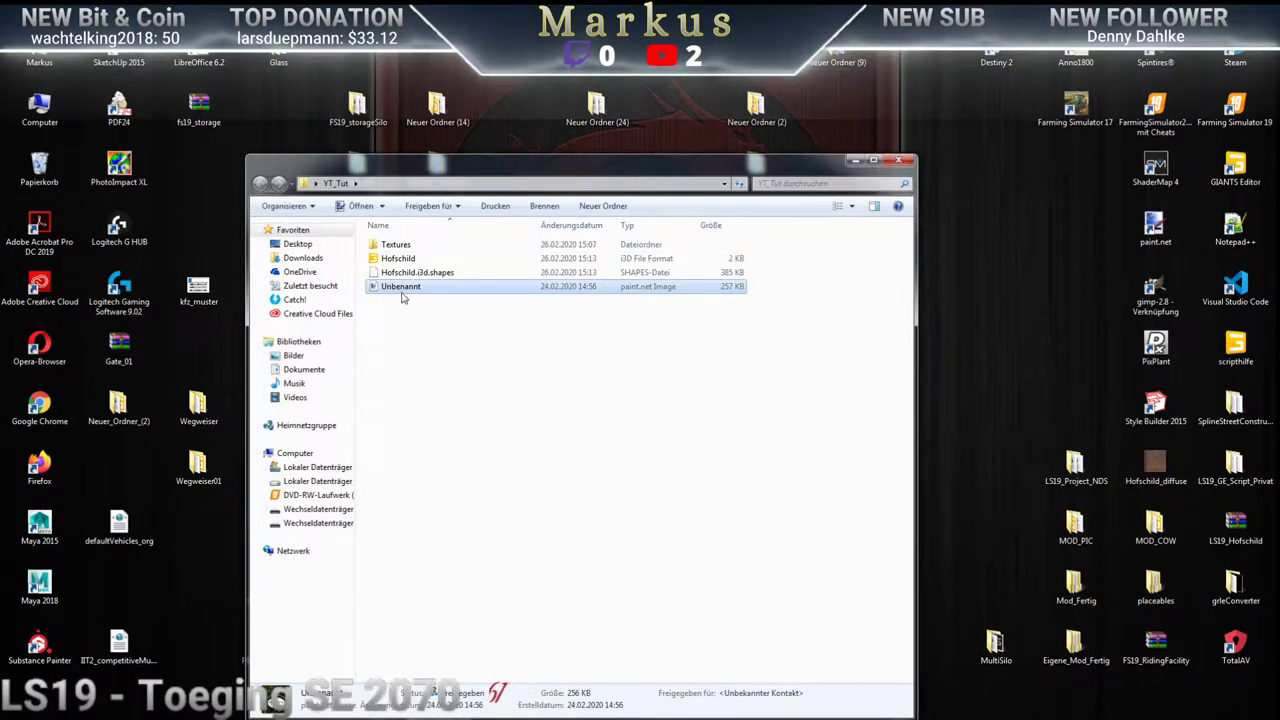
{"action": "key", "text": "Delete"}
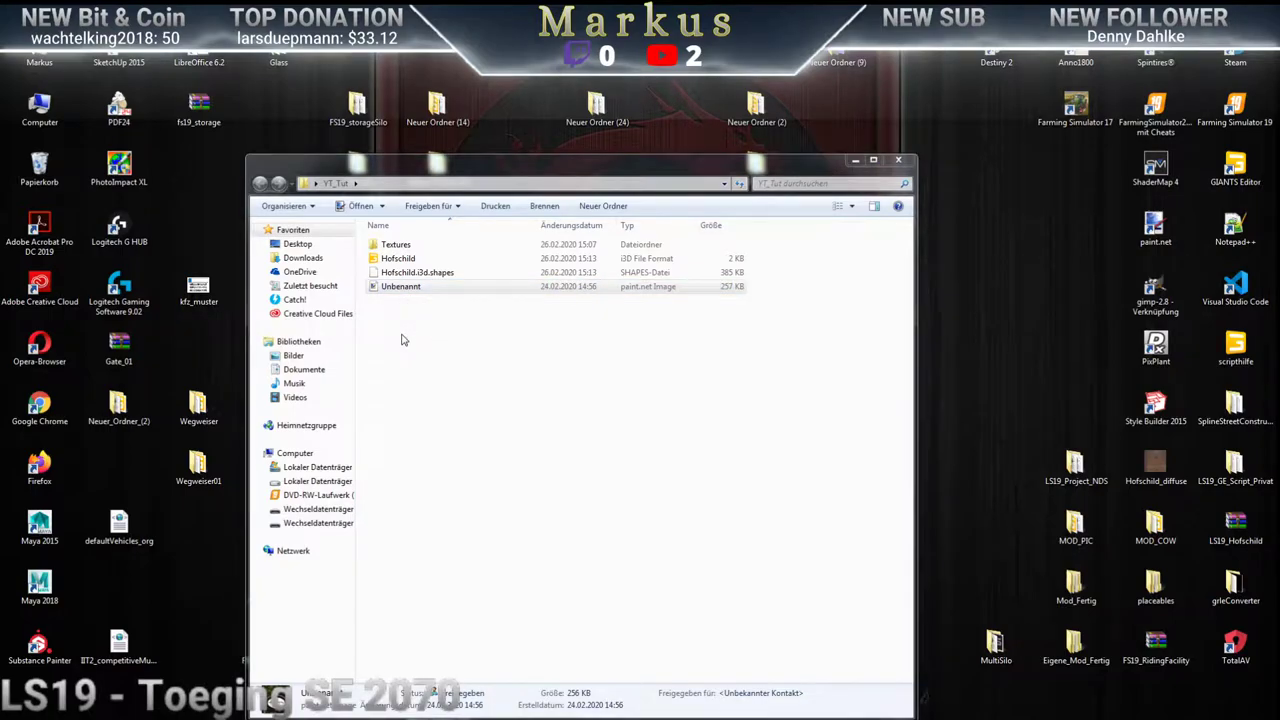
{"action": "left_click", "coordinate": [700, 437]}
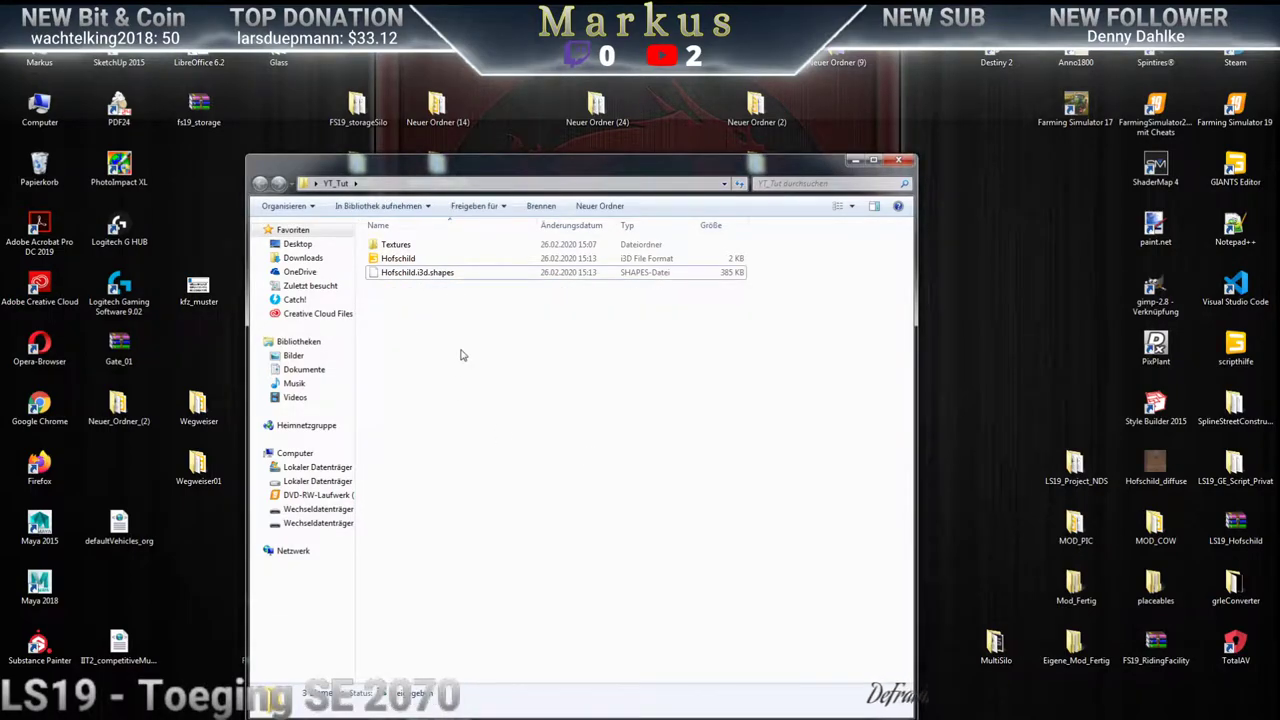
Delete the .mayaSwatches folder from the Textures subfolder of YT_Tut
{"action": "double_click", "coordinate": [395, 244]}
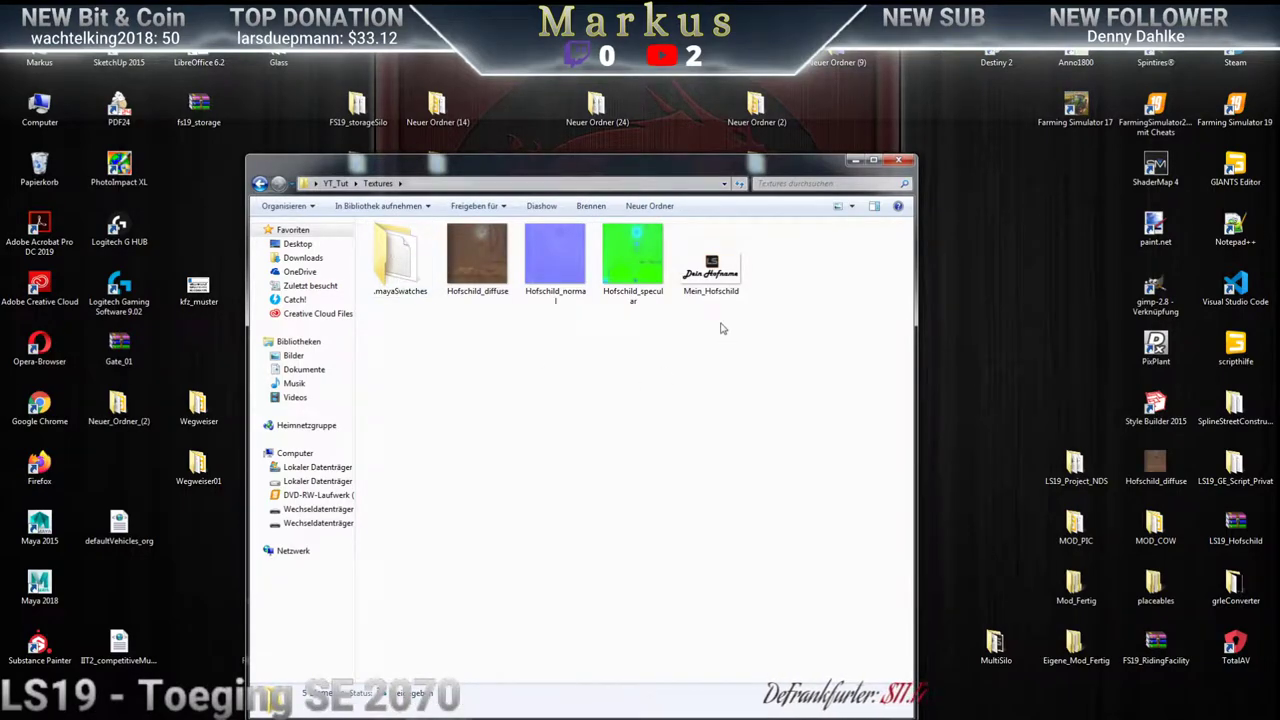
{"action": "left_click", "coordinate": [393, 265]}
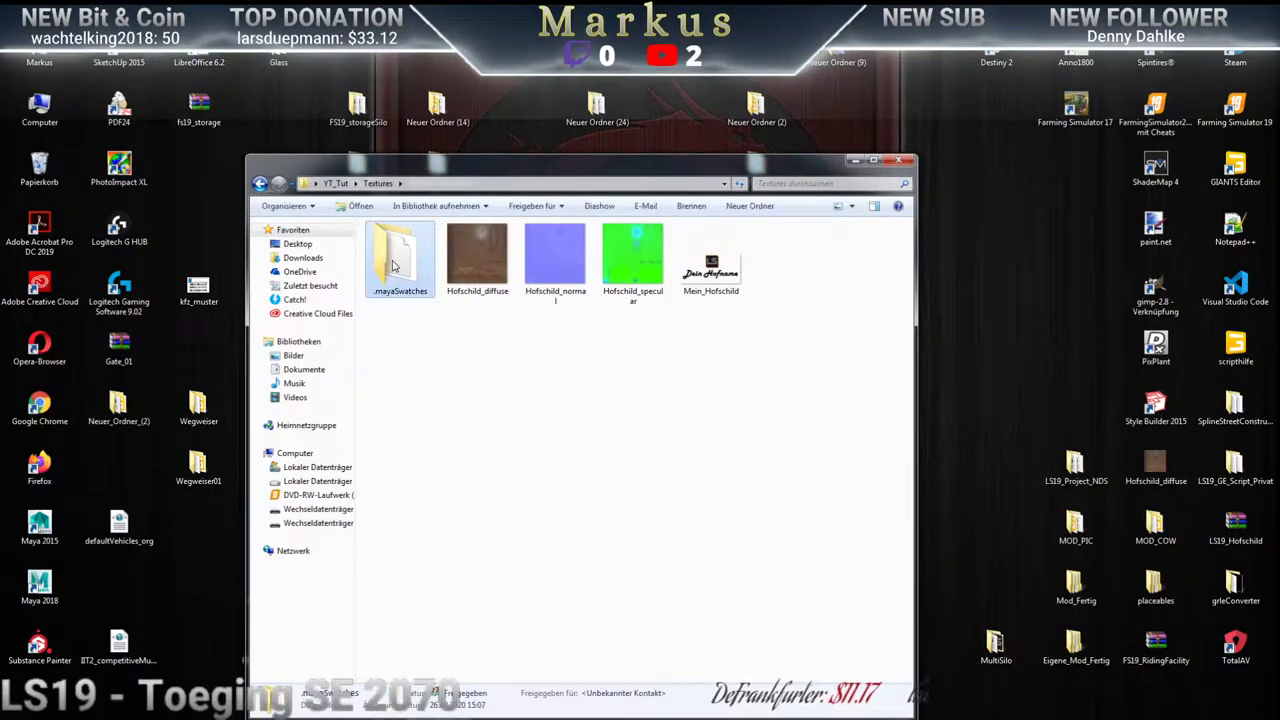
{"action": "key", "text": "Delete"}
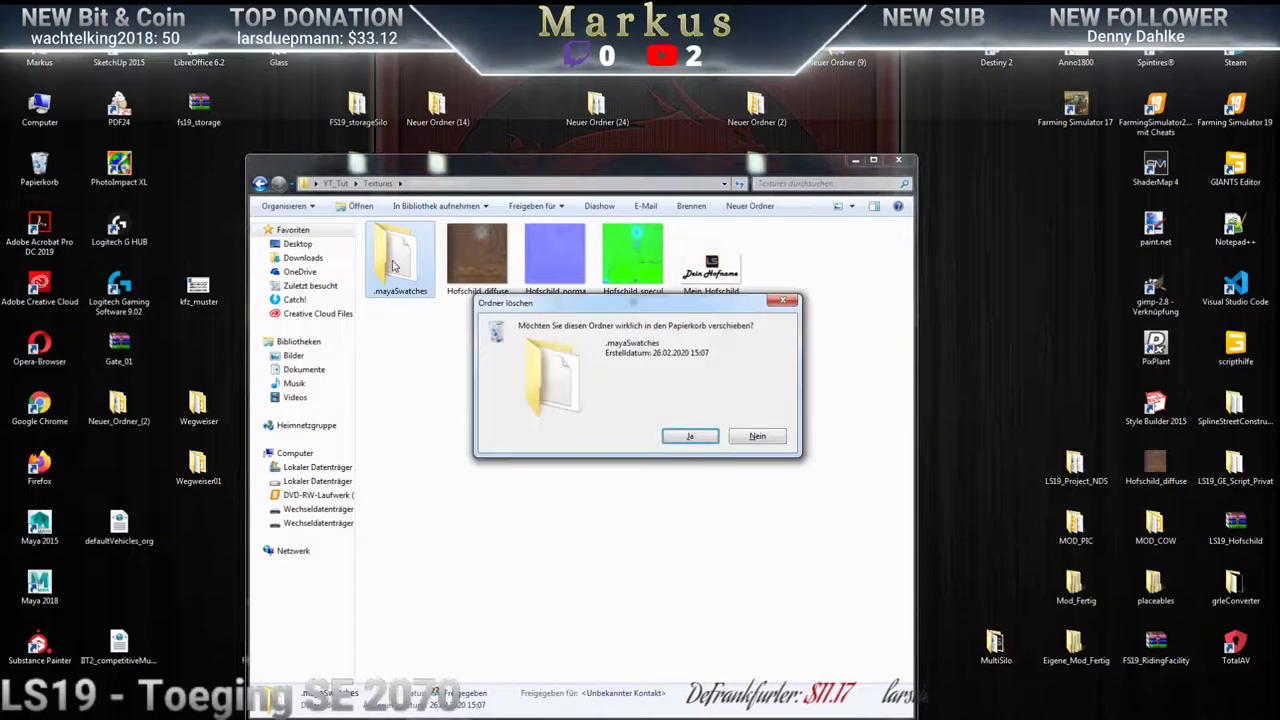
{"action": "left_click", "coordinate": [688, 437]}
Review the remaining images in the Textures folder and select Mein_Hofschild
{"action": "left_click_drag", "start_coordinate": [392, 323], "coordinate": [560, 222]}
{"action": "left_click", "coordinate": [520, 380]}
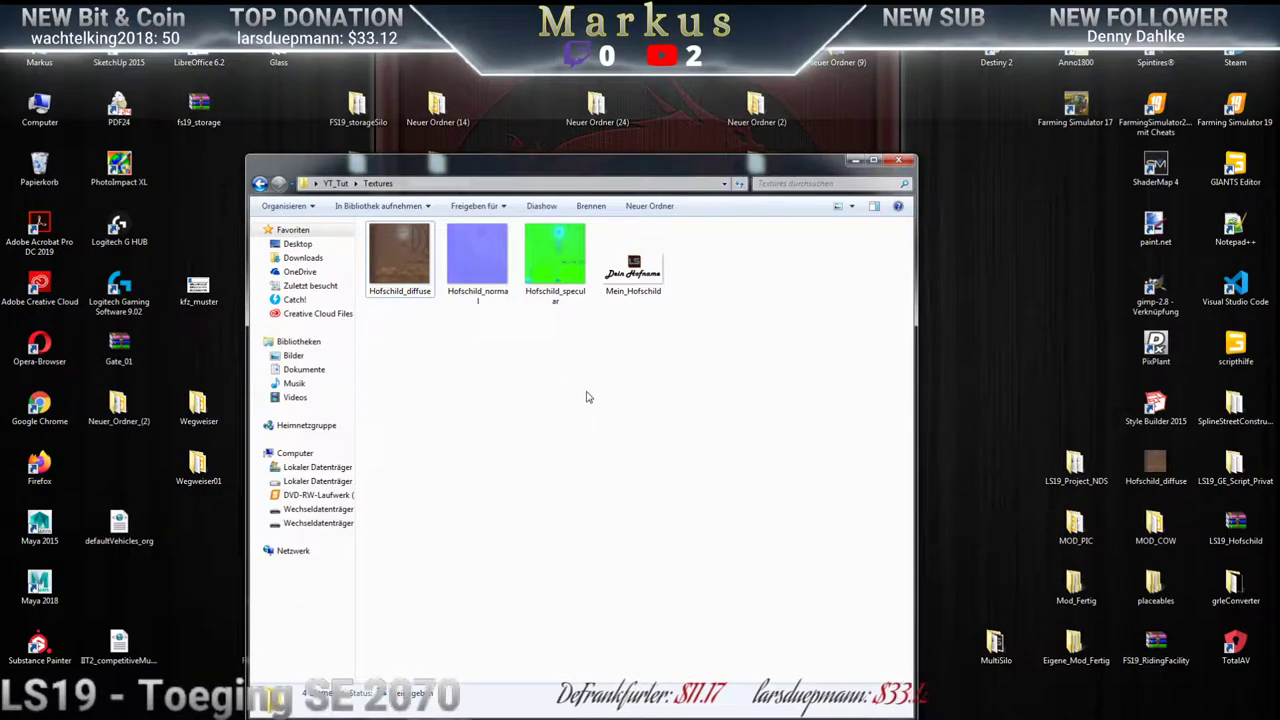
{"action": "left_click", "coordinate": [633, 287]}
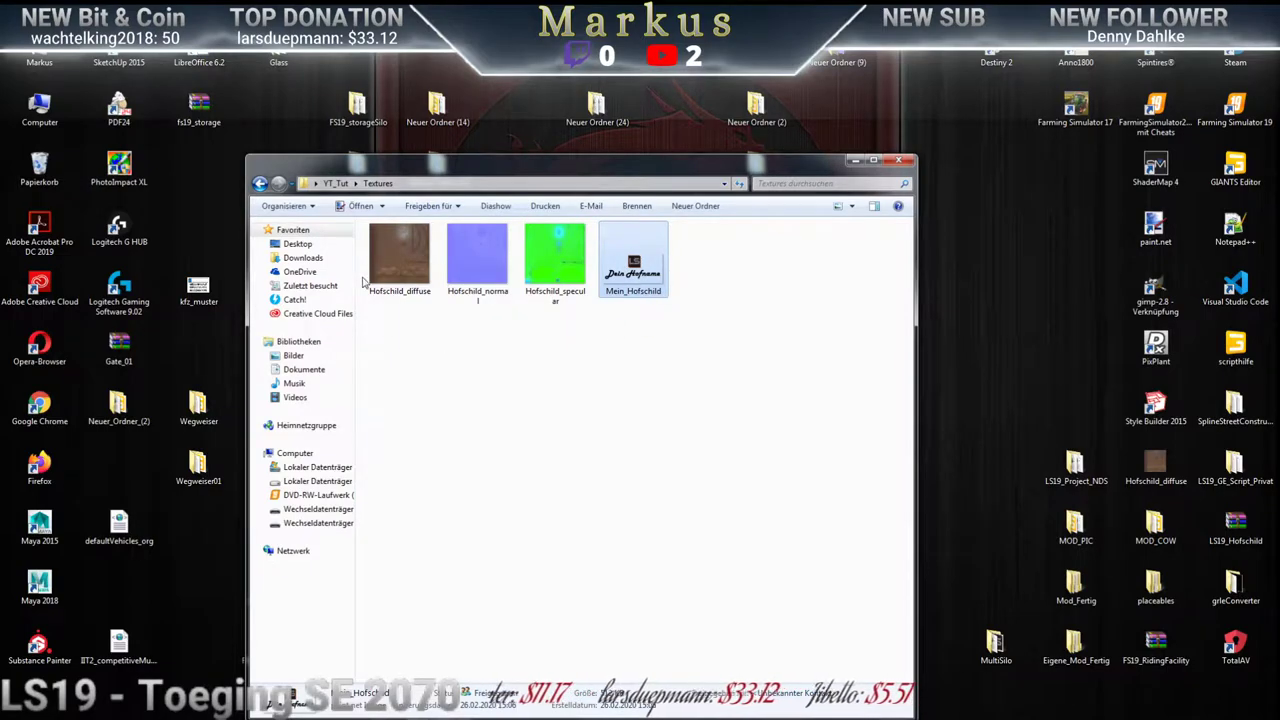
Go back to the YT_Tut folder, check its remaining files, and switch to GIANTS Editor to view the Hofschild sign model
{"action": "left_click", "coordinate": [259, 184]}
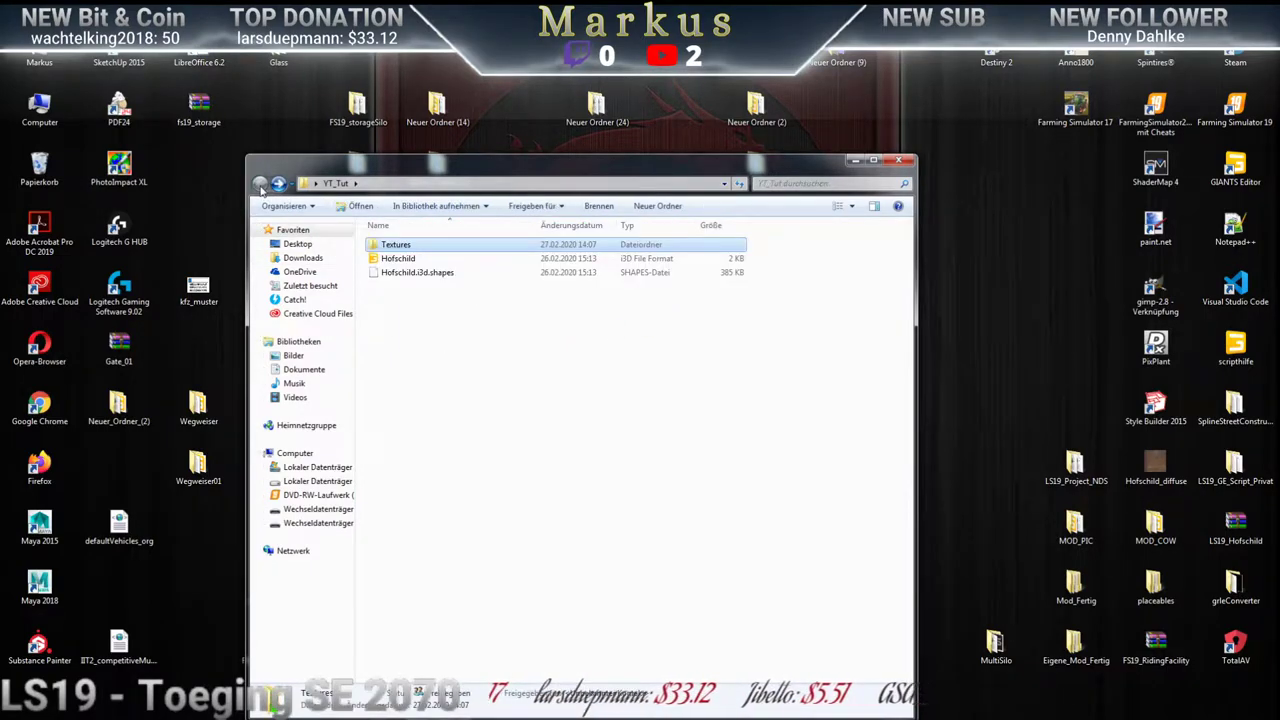
{"action": "left_click", "coordinate": [418, 325]}
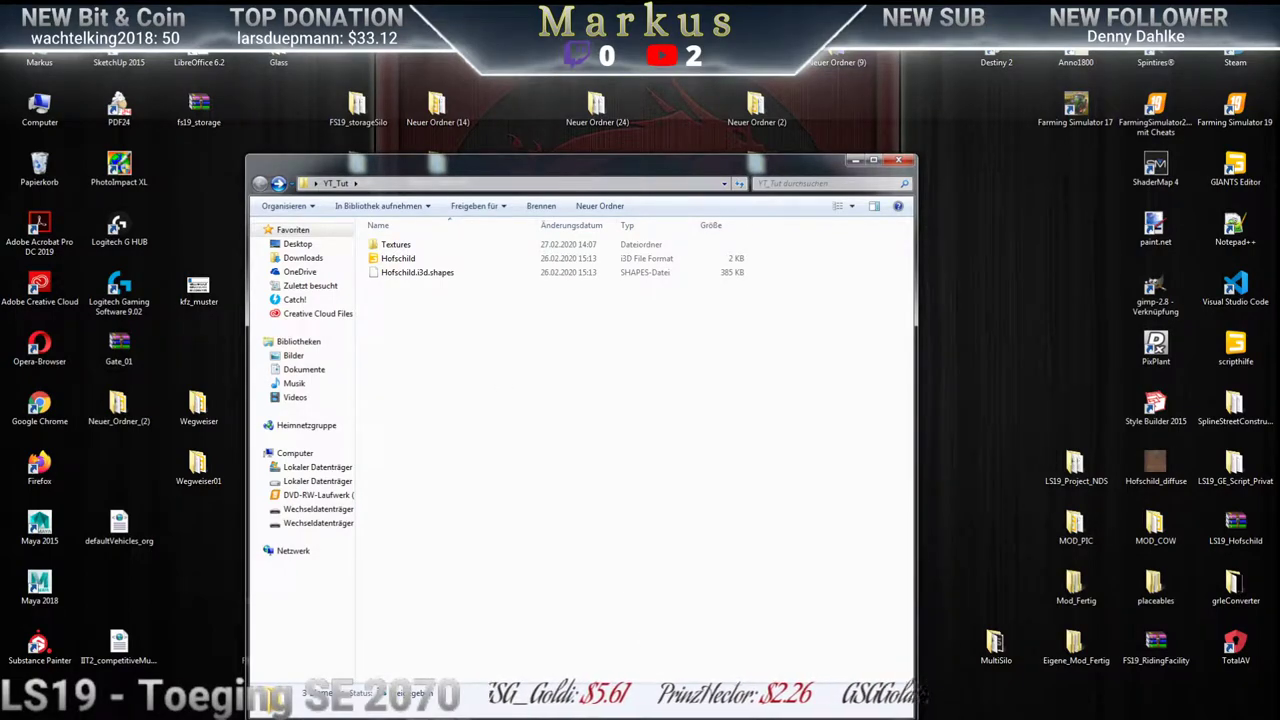
{"action": "key", "text": "alt+Tab"}
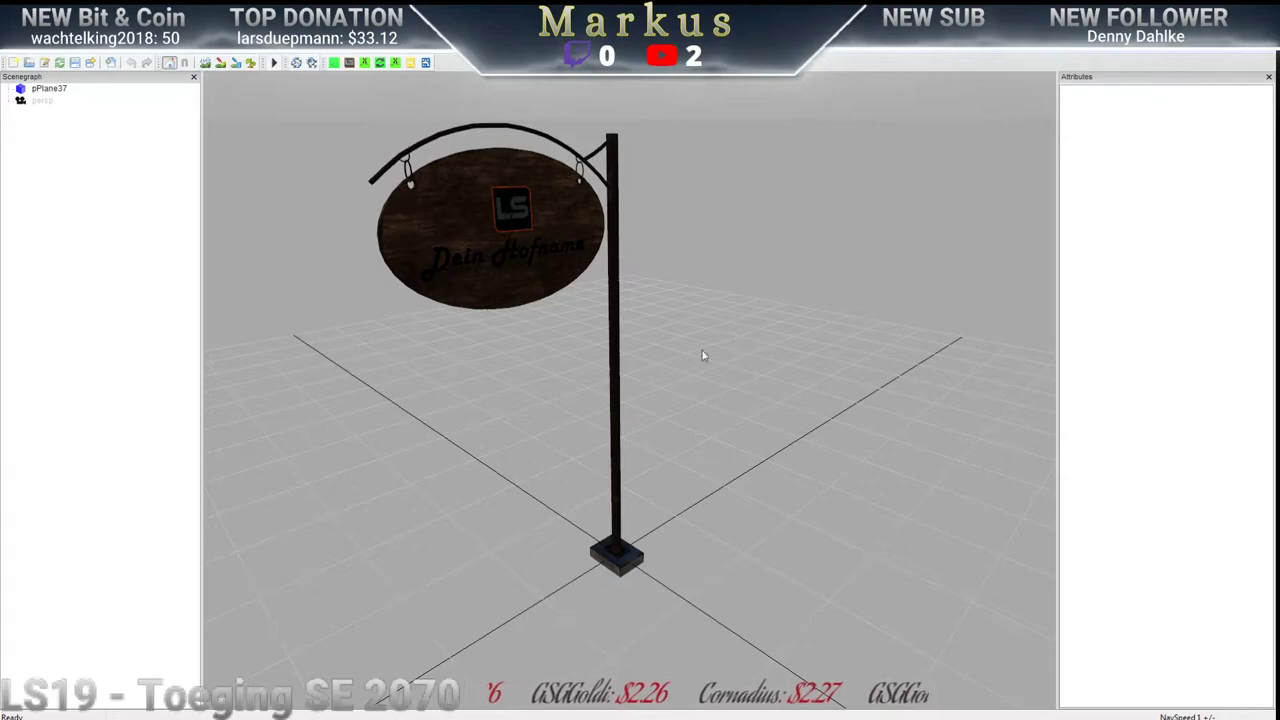
{"action": "middle_click_drag", "start_coordinate": [729, 429], "coordinate": [776, 440]}
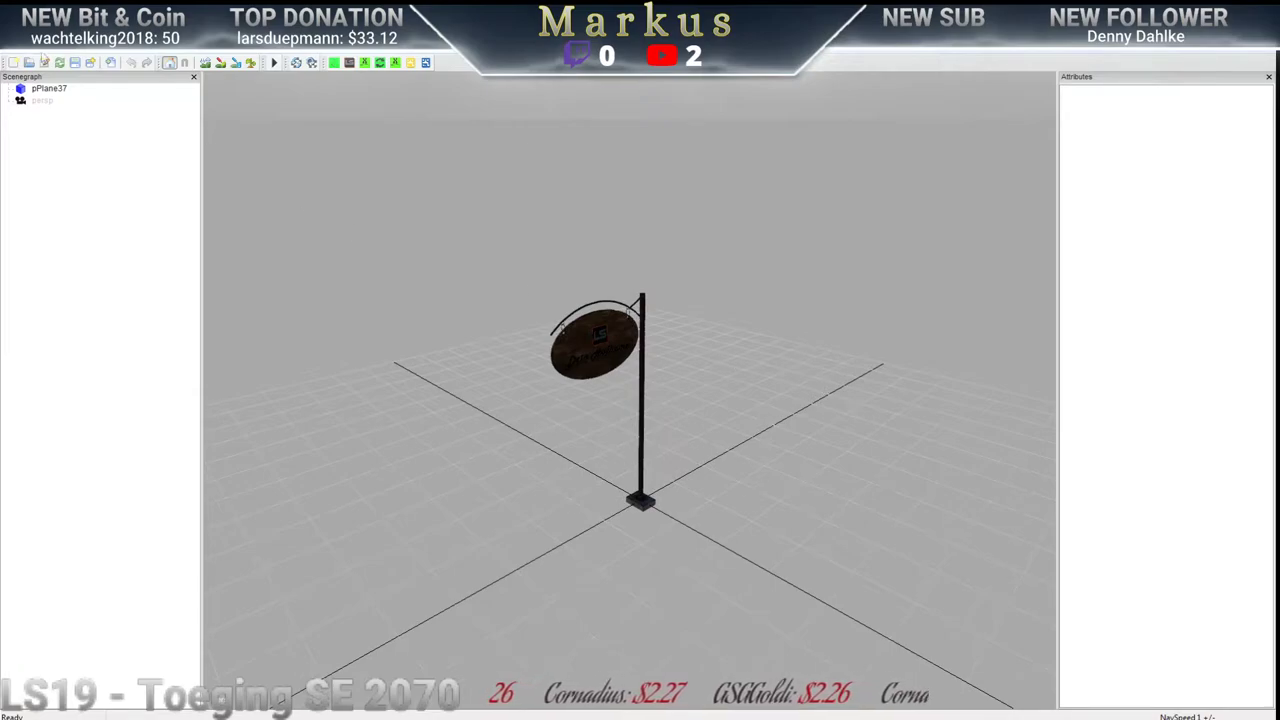
Start creating a new mod from the game without saving the changes to Hofschild.i3d
{"action": "left_click", "coordinate": [16, 55]}
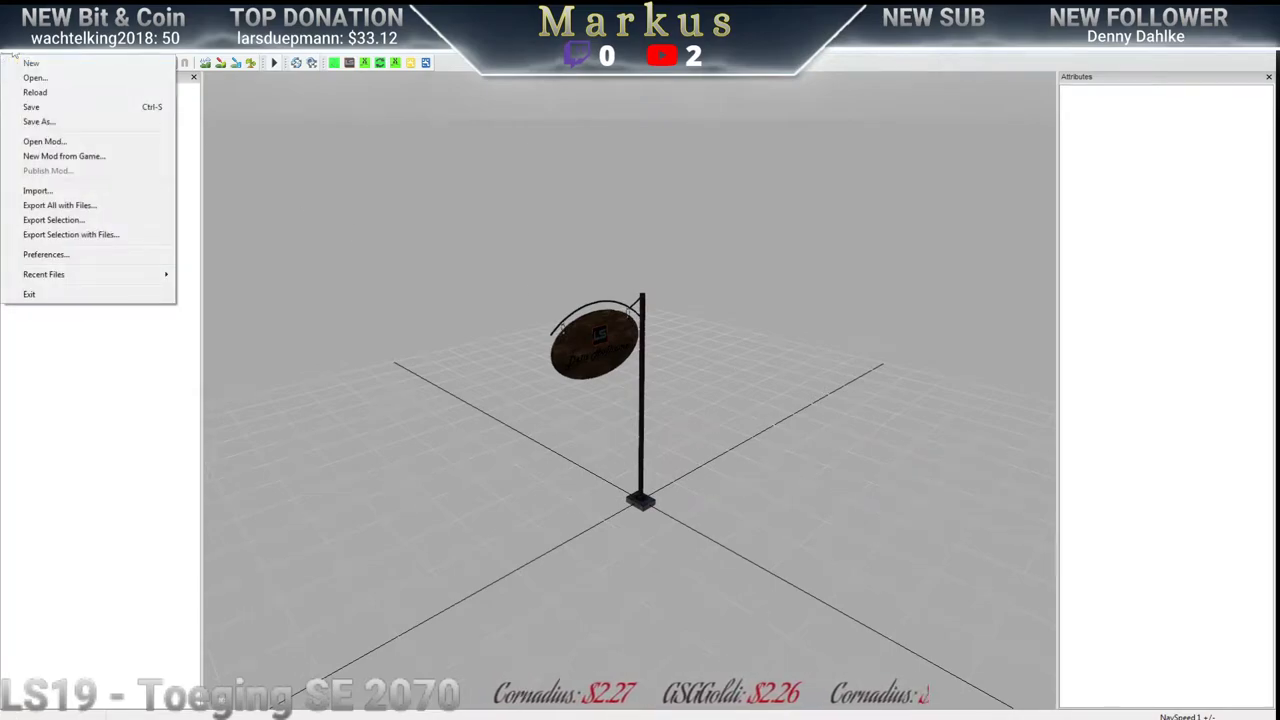
{"action": "left_click", "coordinate": [36, 157]}
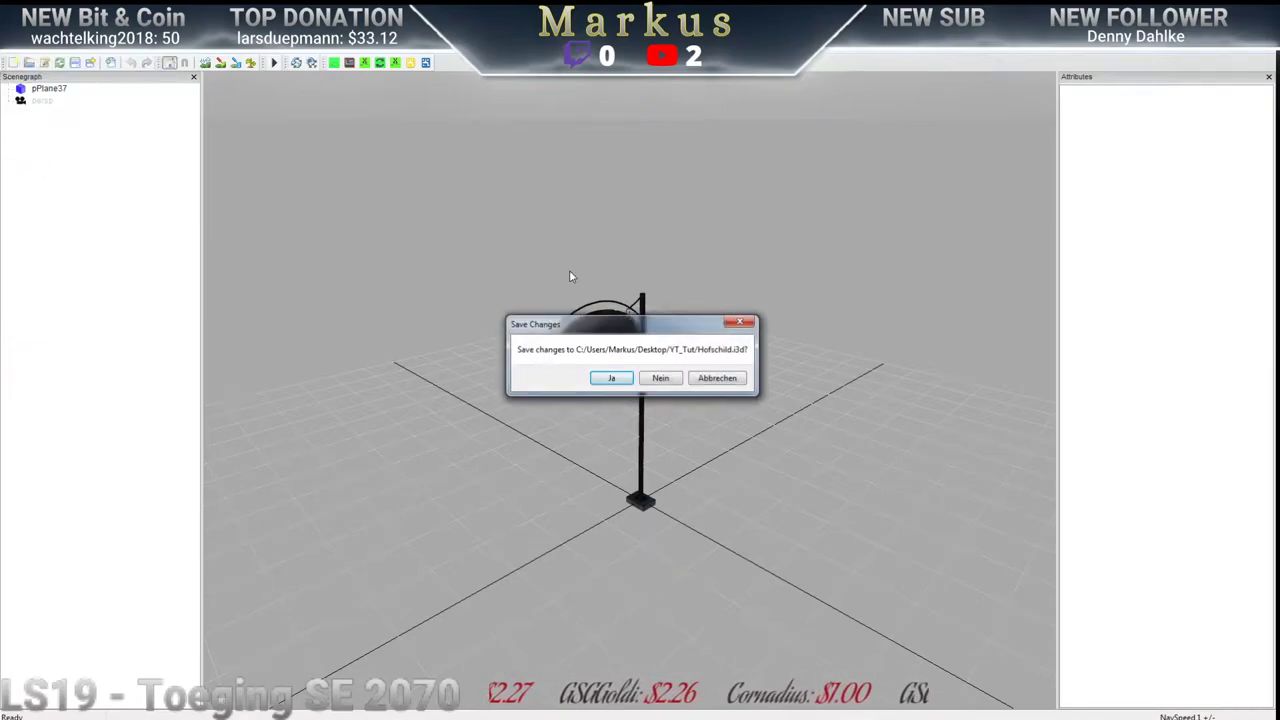
{"action": "left_click", "coordinate": [660, 380]}
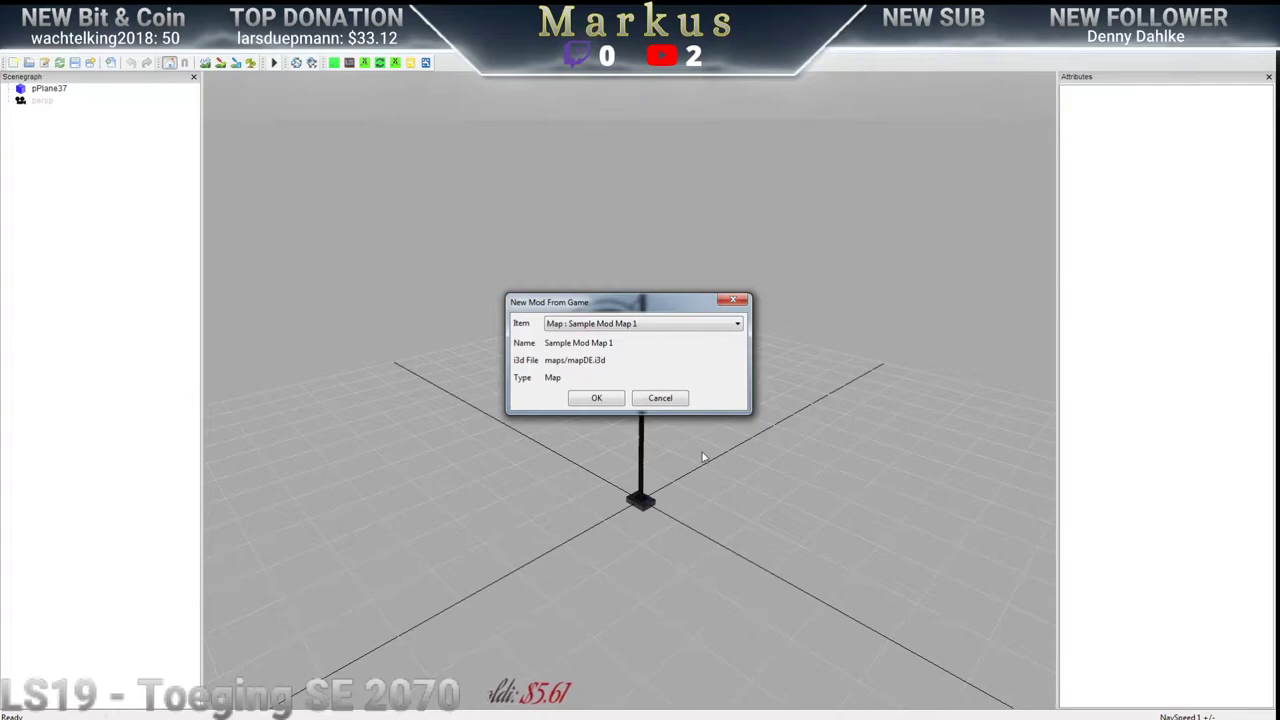
Examine the store items offered as templates for a new mod, especially the placeables, and close the dialog without creating one
{"action": "left_click", "coordinate": [736, 325]}
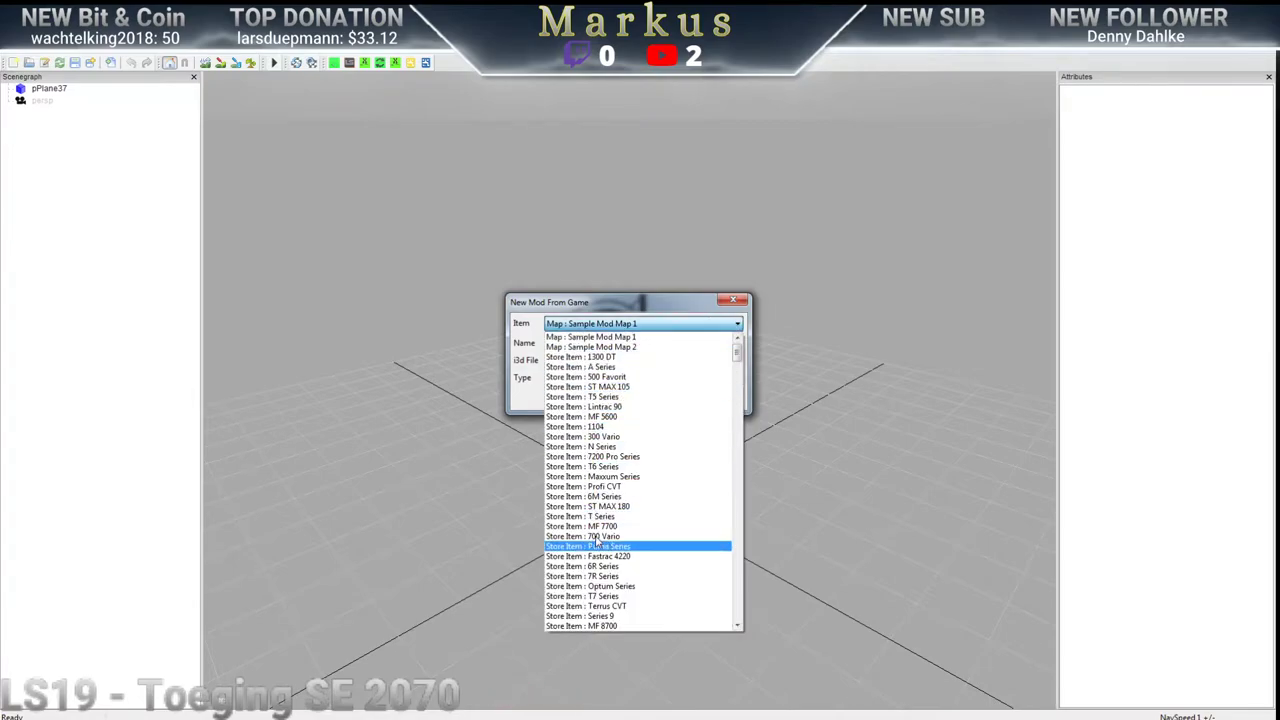
{"action": "left_click_drag", "start_coordinate": [737, 358], "coordinate": [737, 608]}
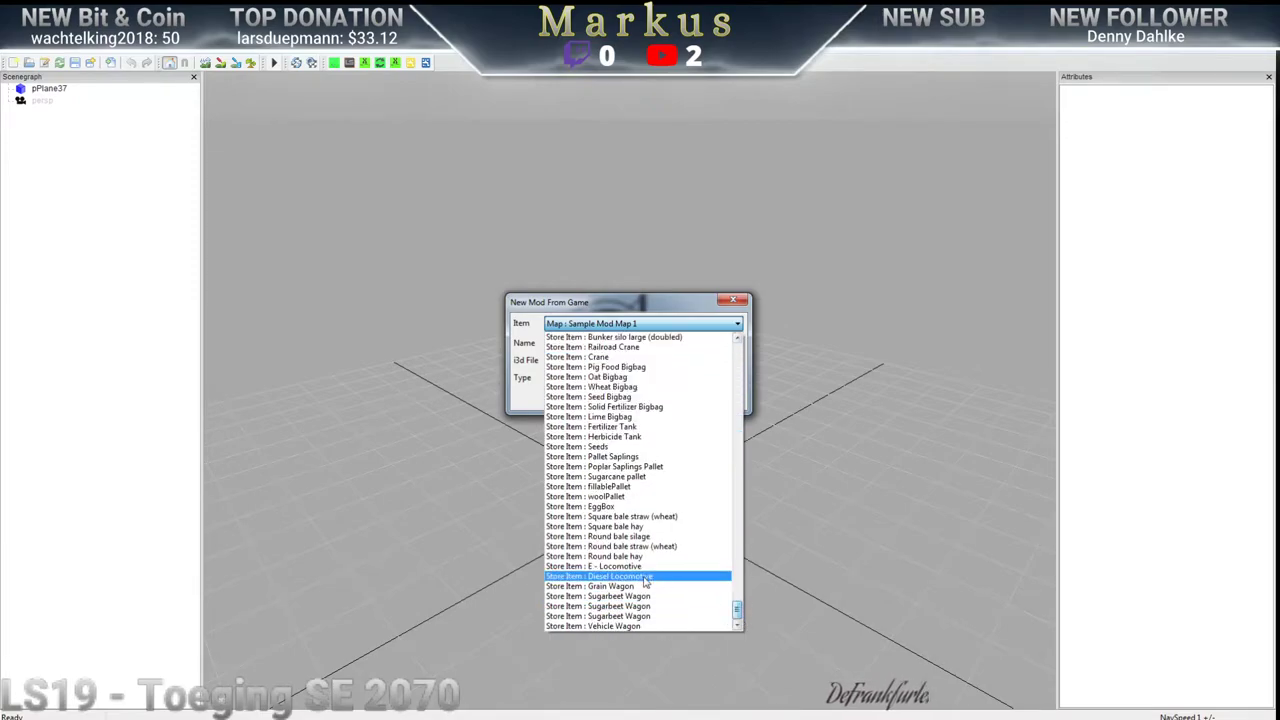
{"action": "scroll", "coordinate": [629, 600], "scroll_direction": "up", "scroll_amount": 2}
{"action": "scroll", "coordinate": [622, 532], "scroll_direction": "up", "scroll_amount": 3}
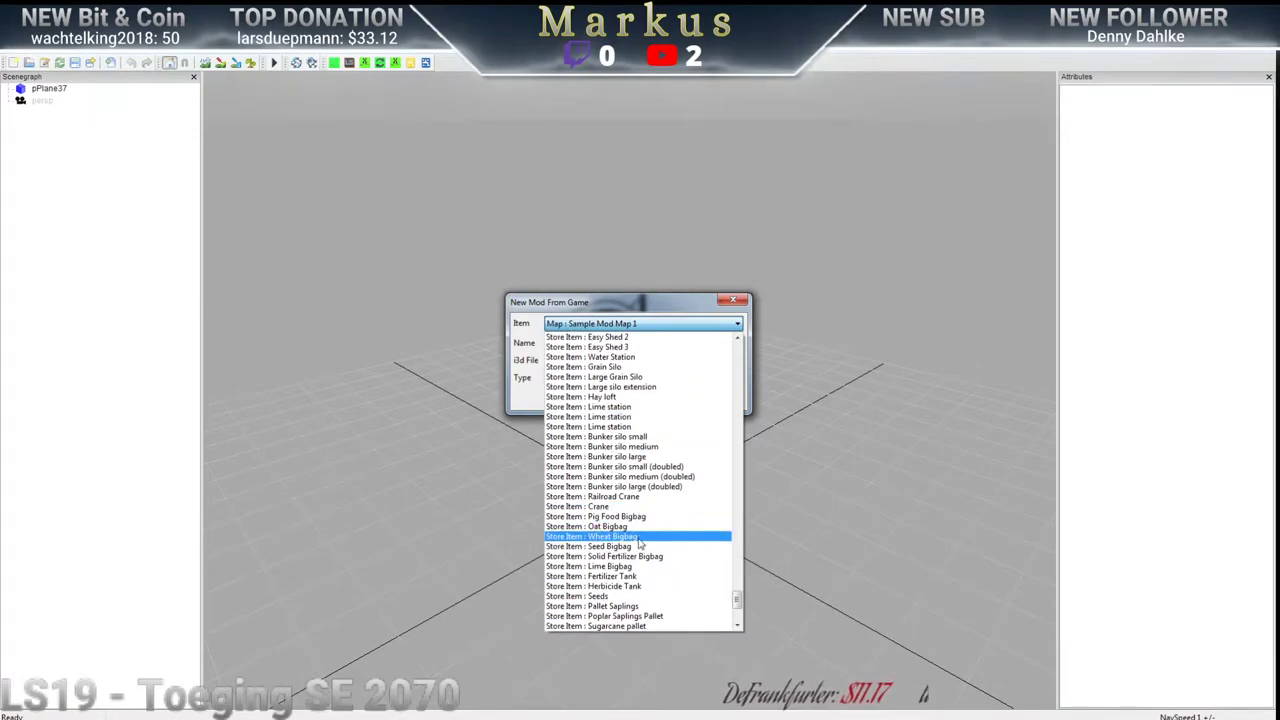
{"action": "scroll", "coordinate": [630, 540], "scroll_direction": "up", "scroll_amount": 1}
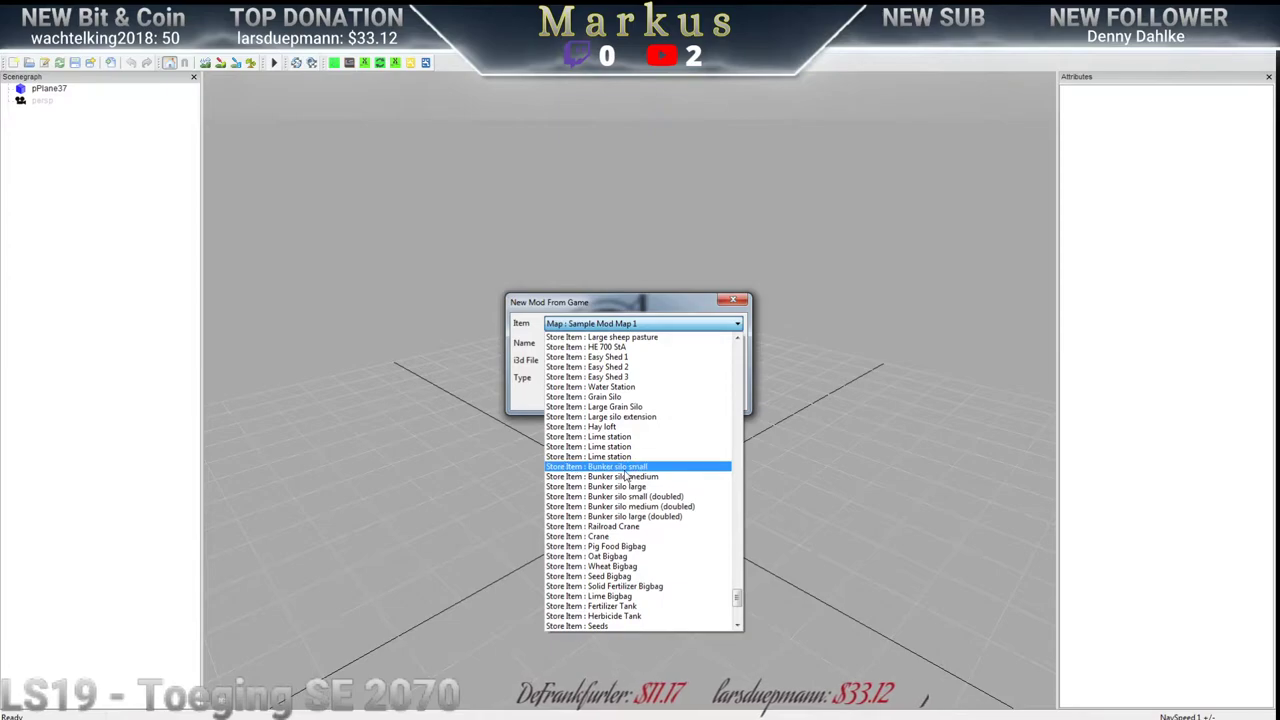
{"action": "scroll", "coordinate": [618, 526], "scroll_direction": "up", "scroll_amount": 2}
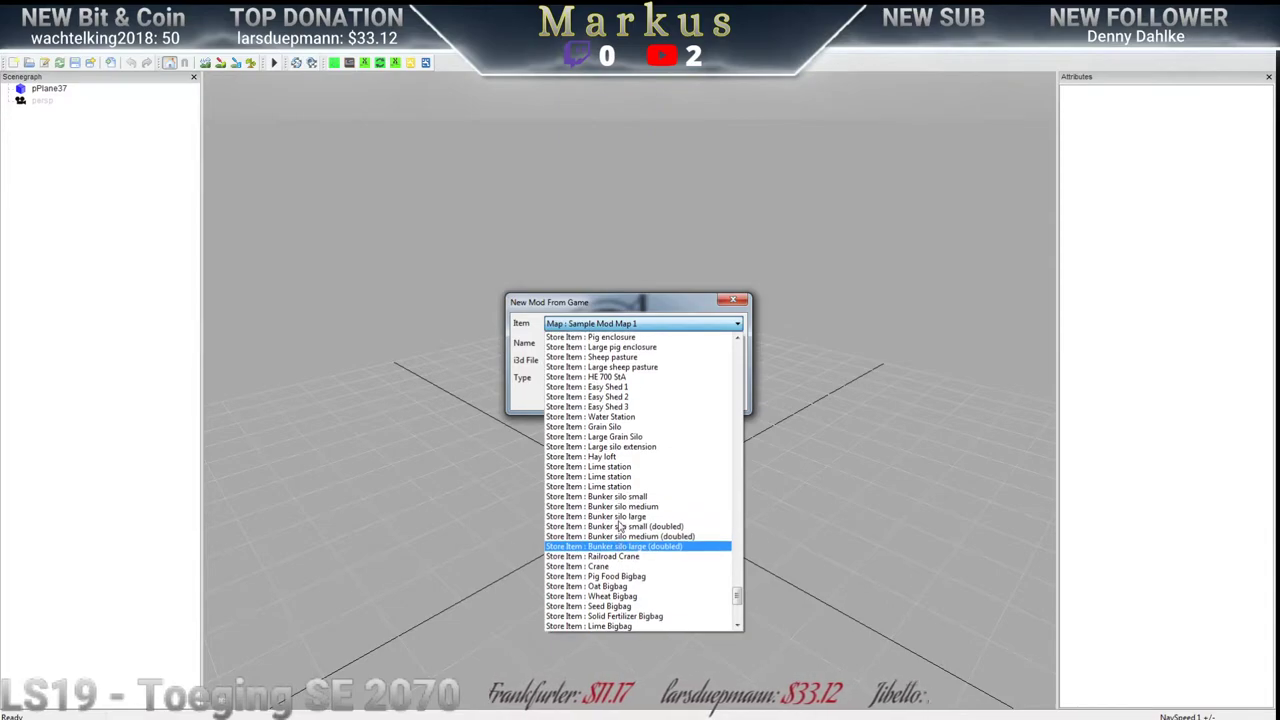
{"action": "scroll", "coordinate": [620, 526], "scroll_direction": "up", "scroll_amount": 3}
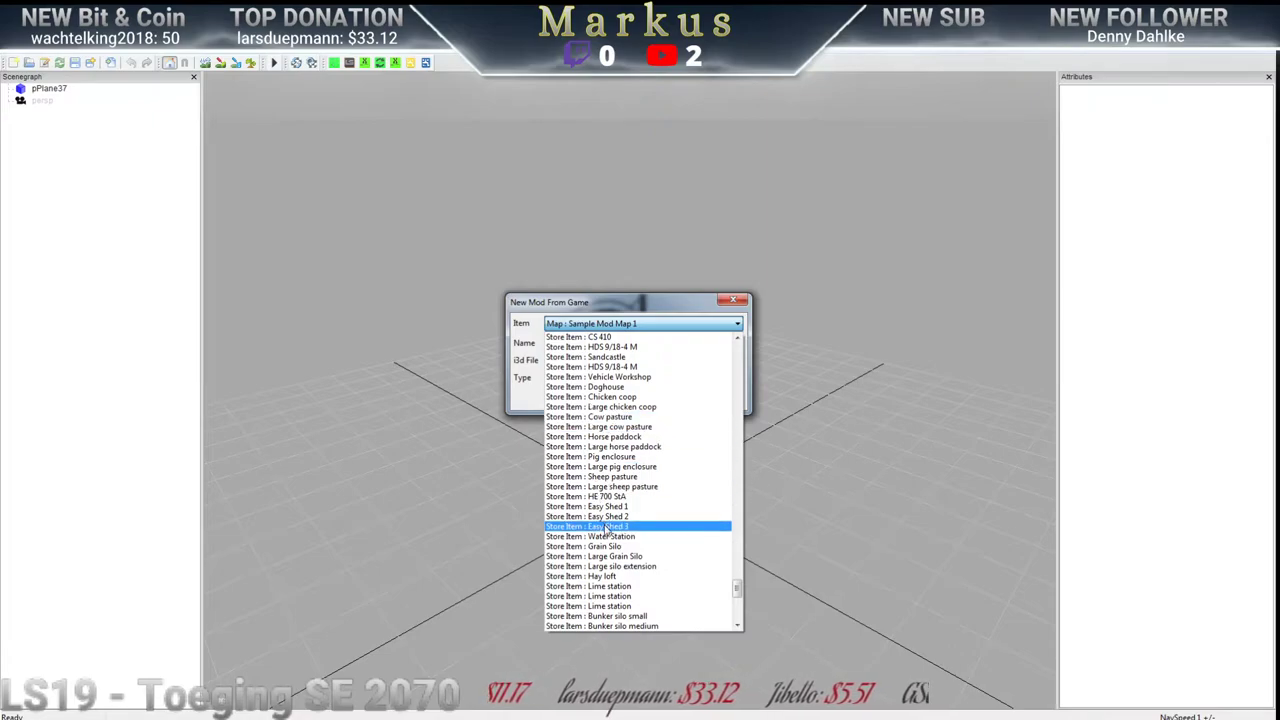
{"action": "scroll", "coordinate": [623, 470], "scroll_direction": "up", "scroll_amount": 2}
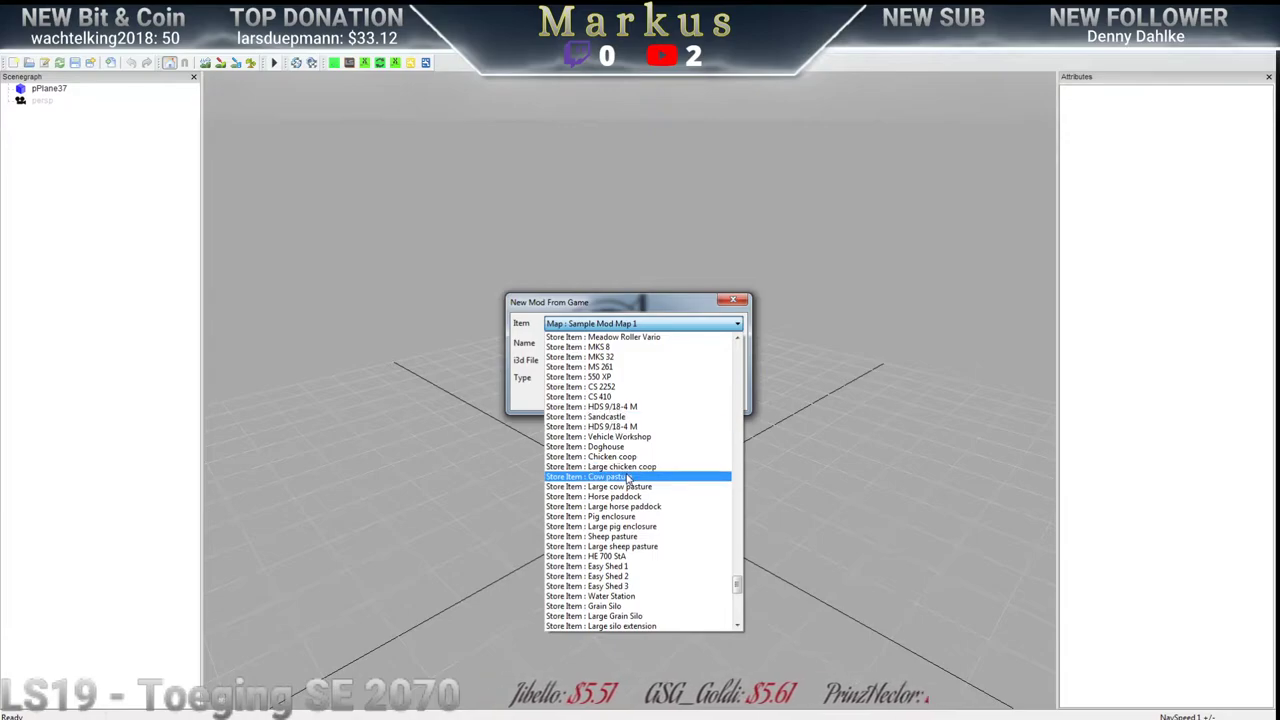
{"action": "scroll", "coordinate": [628, 480], "scroll_direction": "up", "scroll_amount": 4}
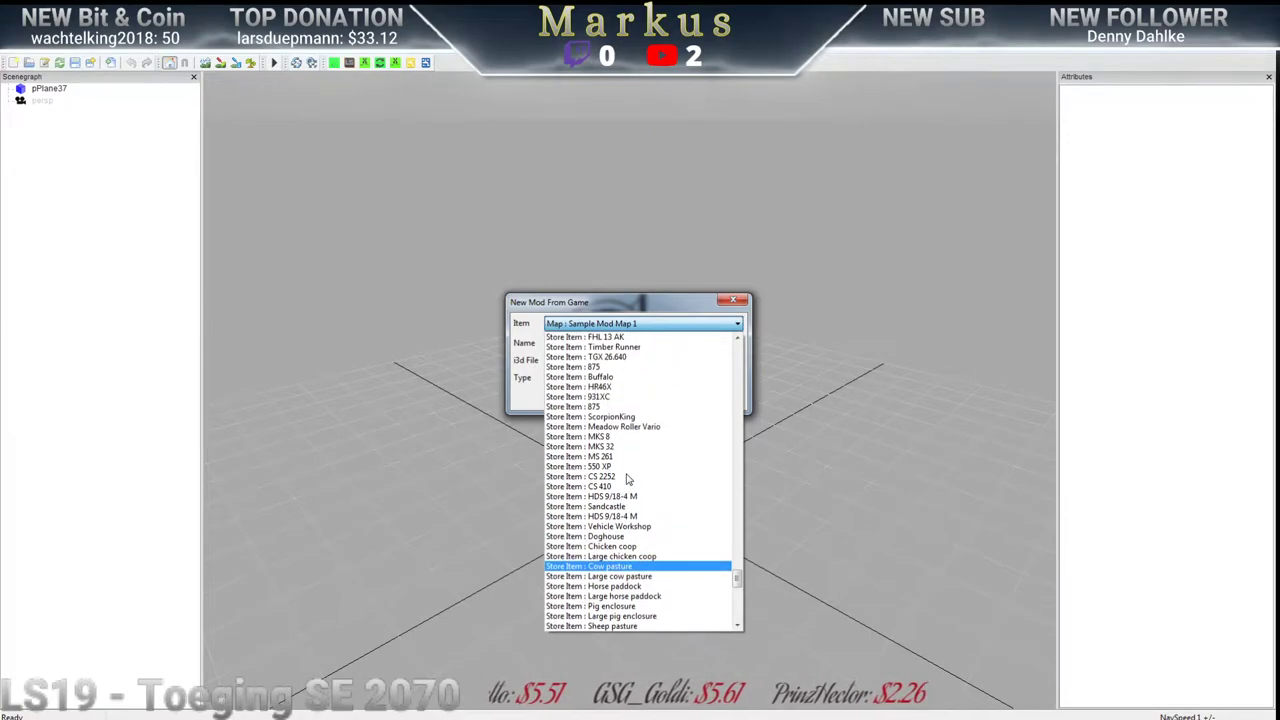
{"action": "scroll", "coordinate": [628, 480], "scroll_direction": "up", "scroll_amount": 2}
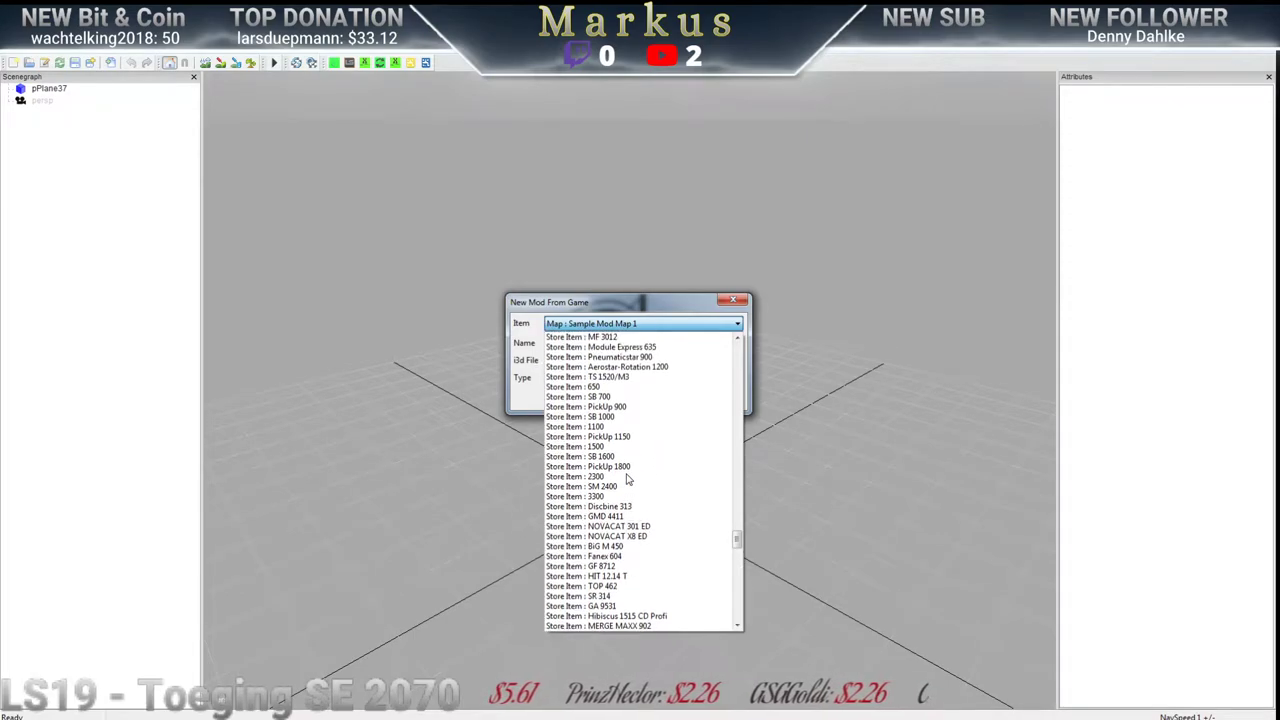
{"action": "scroll", "coordinate": [628, 478], "scroll_direction": "up", "scroll_amount": 4}
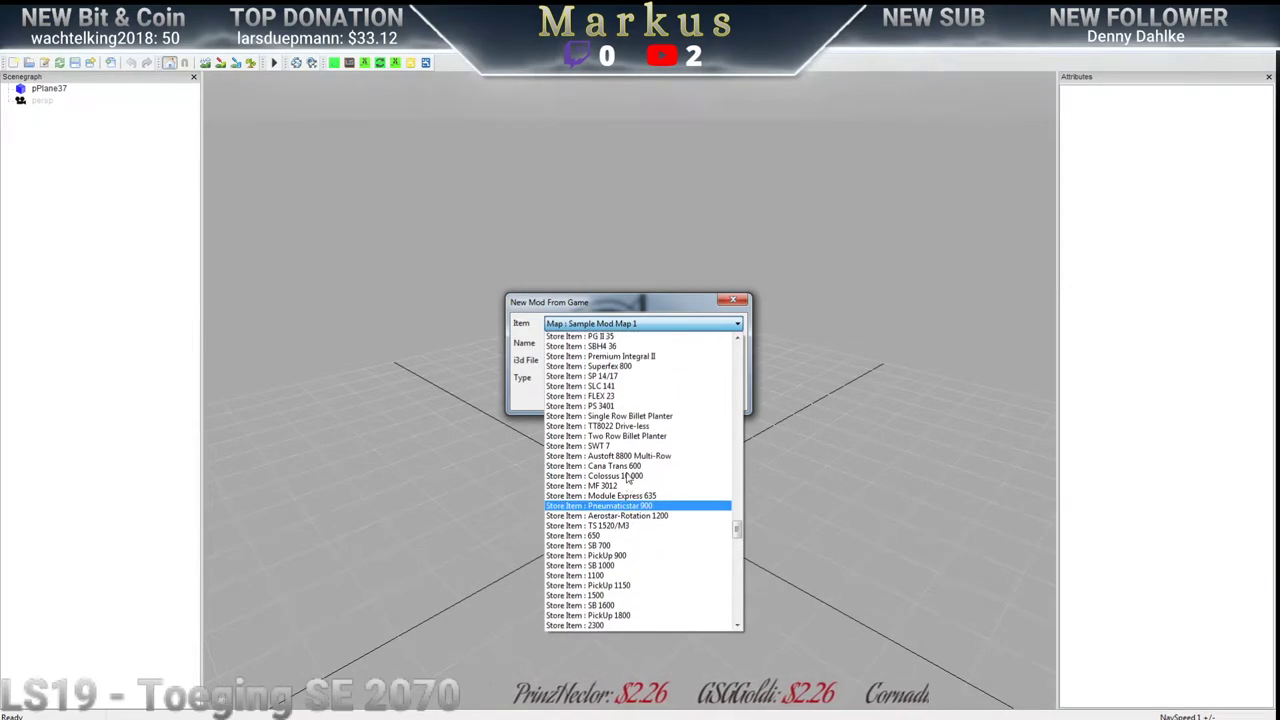
{"action": "scroll", "coordinate": [628, 478], "scroll_direction": "down", "scroll_amount": 7}
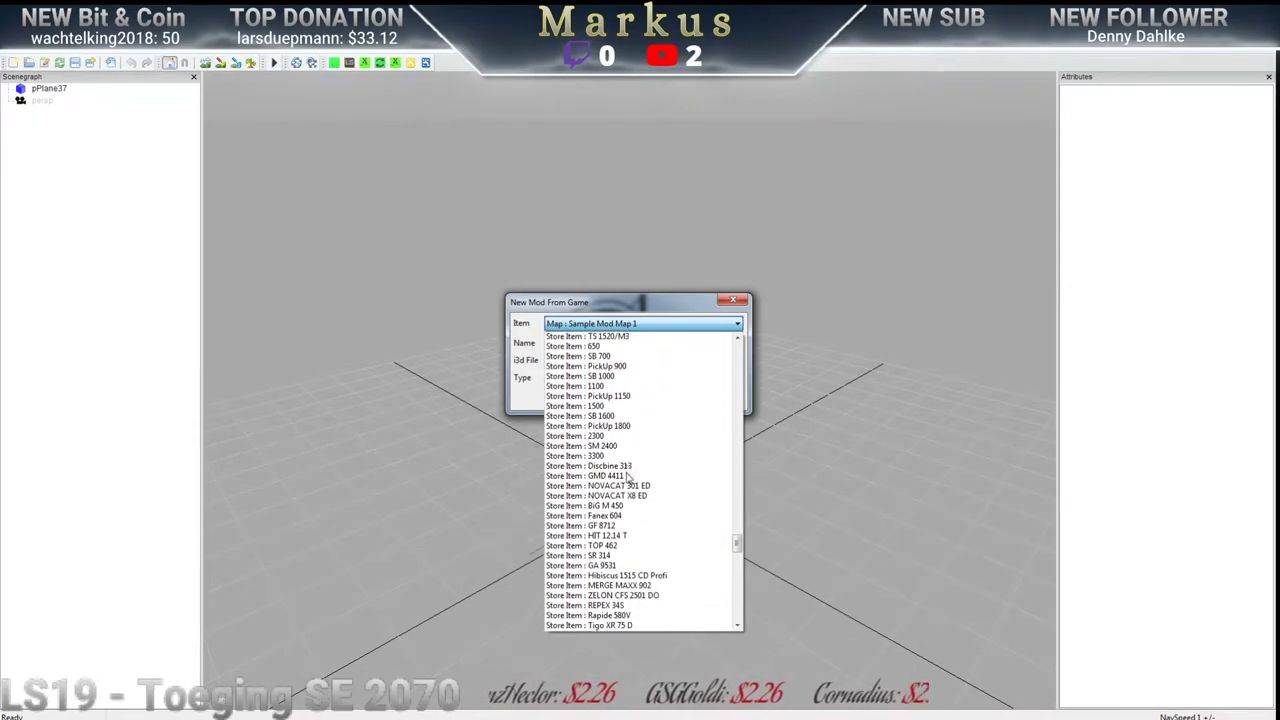
{"action": "scroll", "coordinate": [628, 478], "scroll_direction": "down", "scroll_amount": 10}
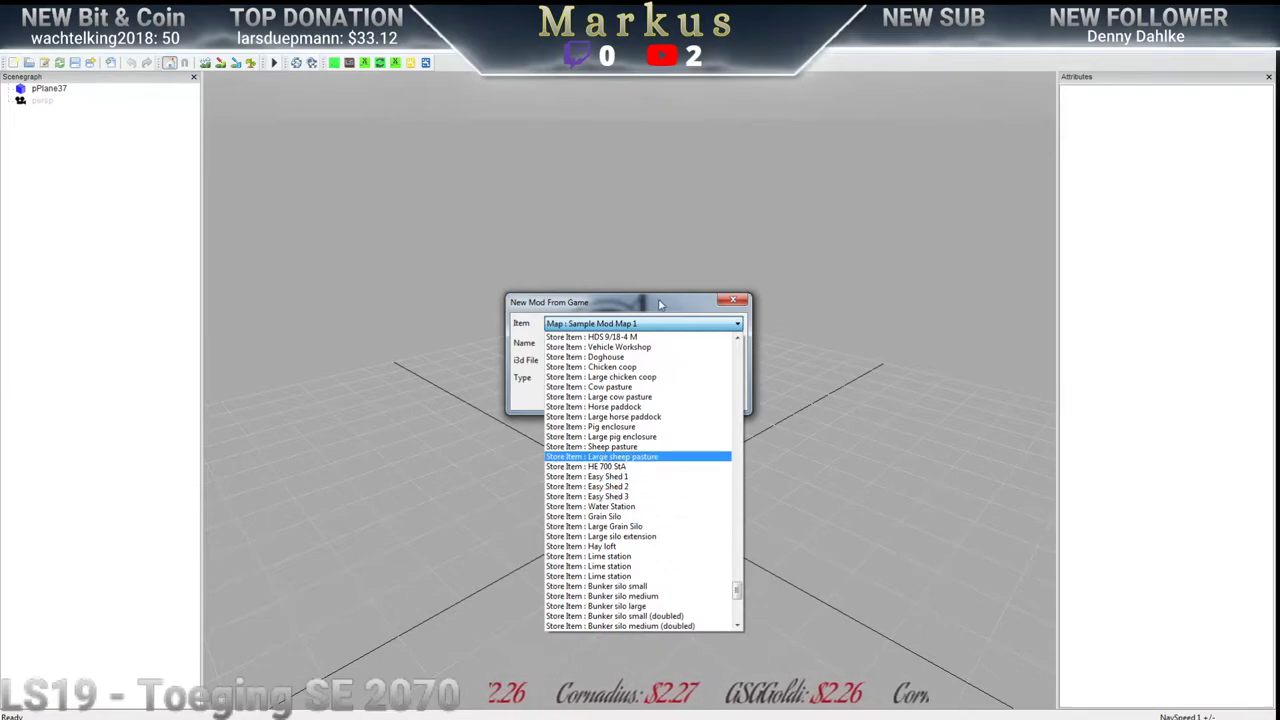
{"action": "left_click", "coordinate": [659, 304]}
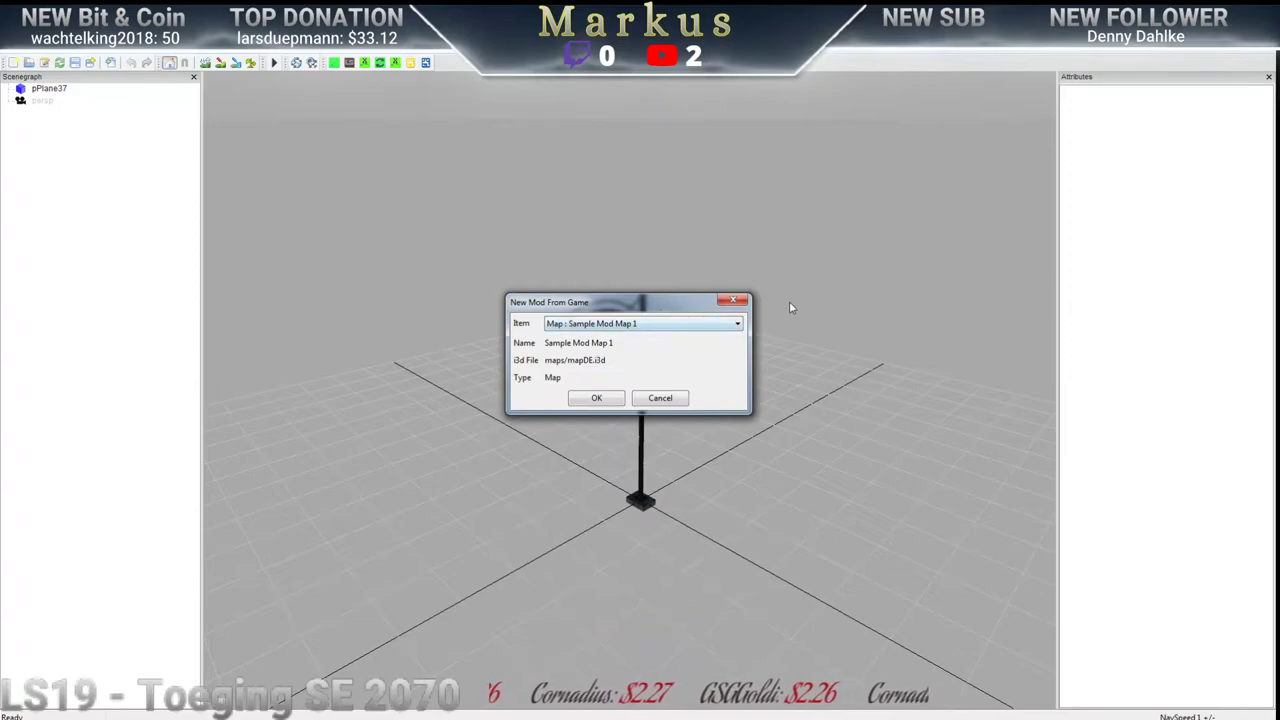
{"action": "left_click", "coordinate": [733, 300]}
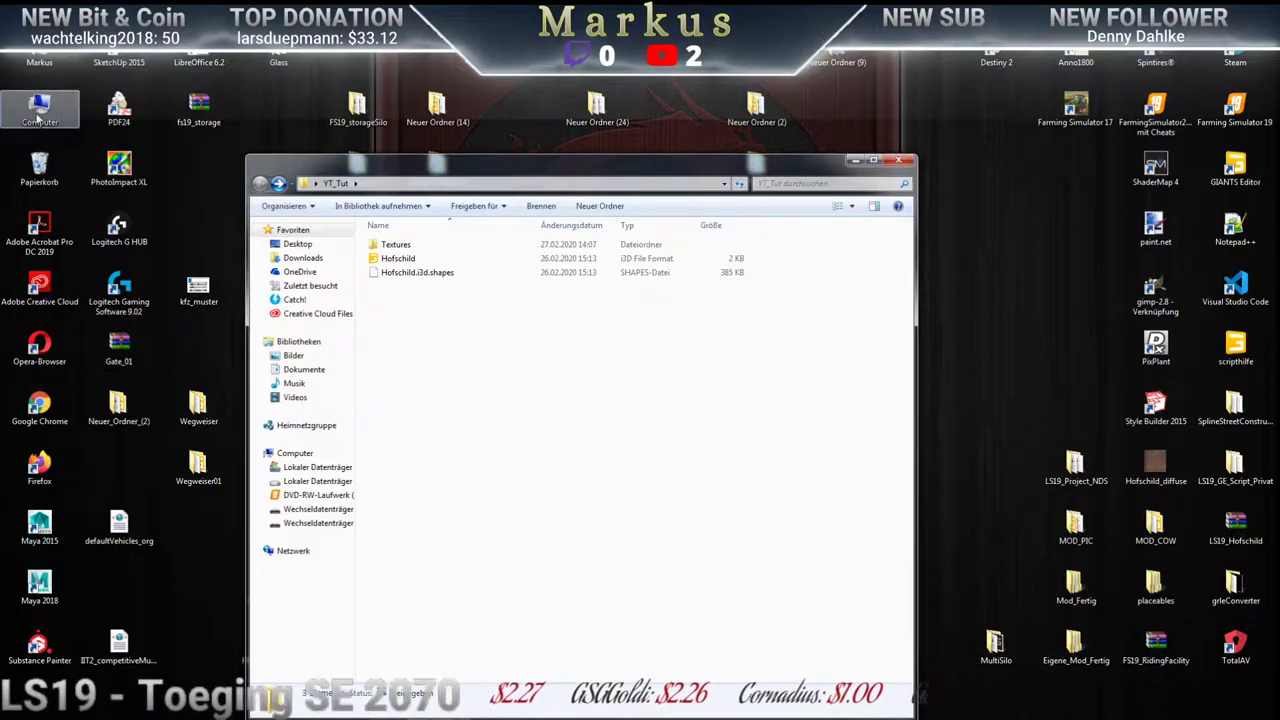
Open the Easy_Shed_1 mod folder inside My FS 19 Mods, found in Eigene Dokumente of the user's personal folder
{"action": "double_click", "coordinate": [40, 58]}
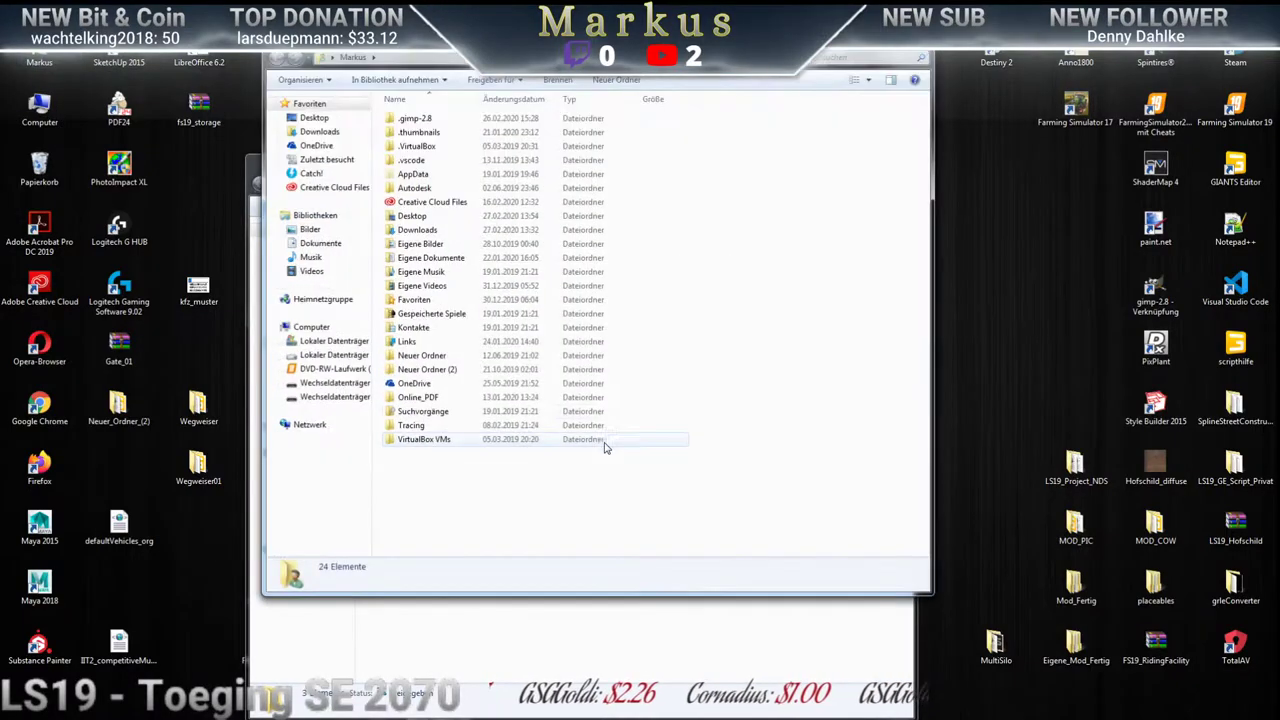
{"action": "left_click", "coordinate": [428, 260]}
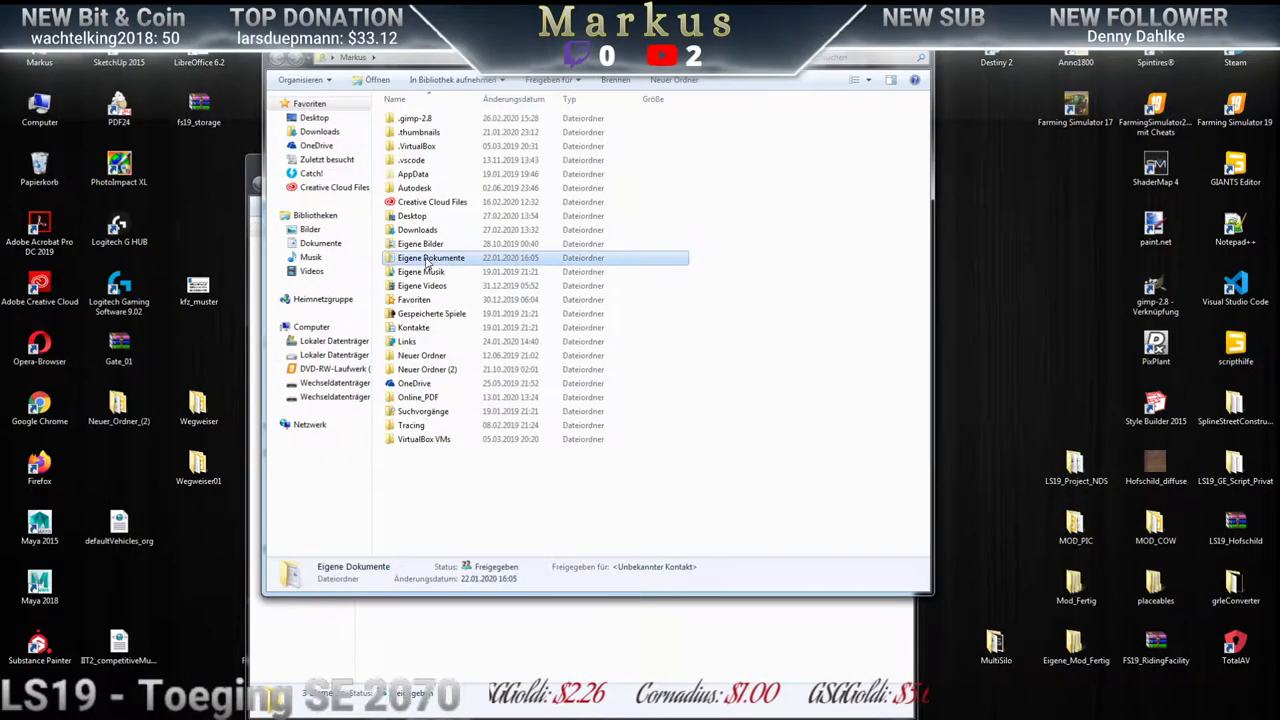
{"action": "double_click", "coordinate": [428, 261]}
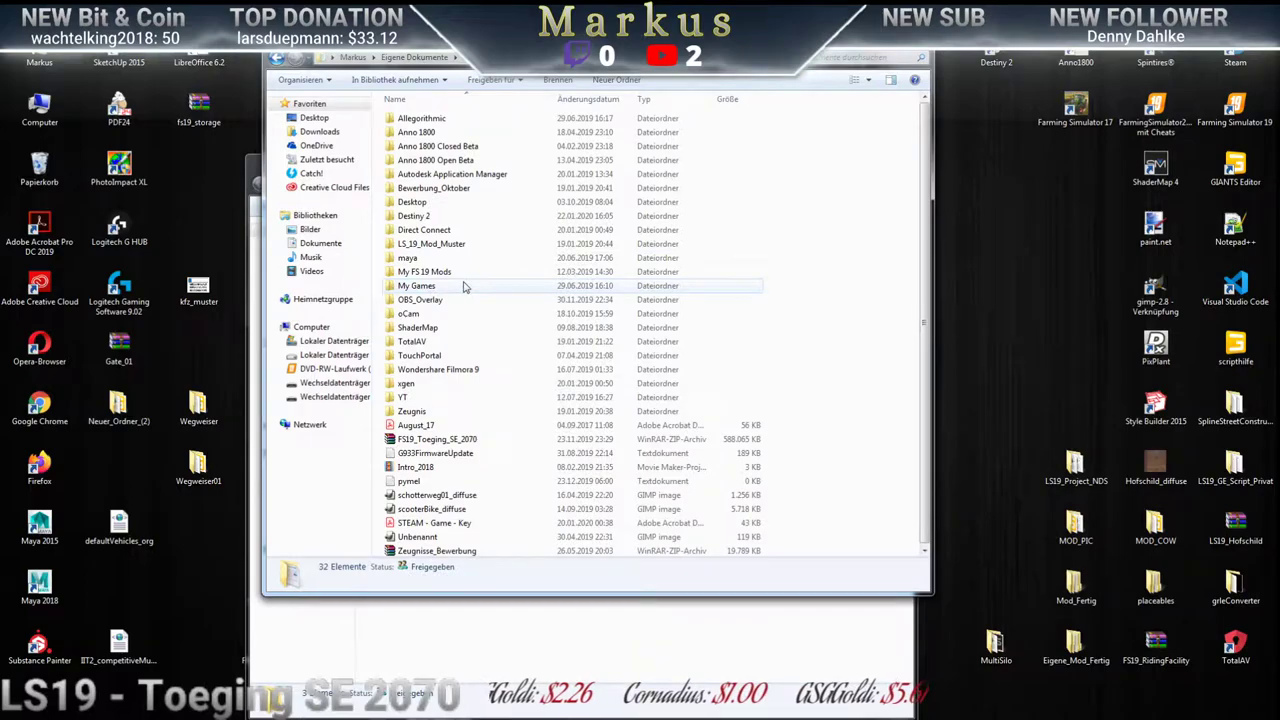
{"action": "double_click", "coordinate": [412, 272]}
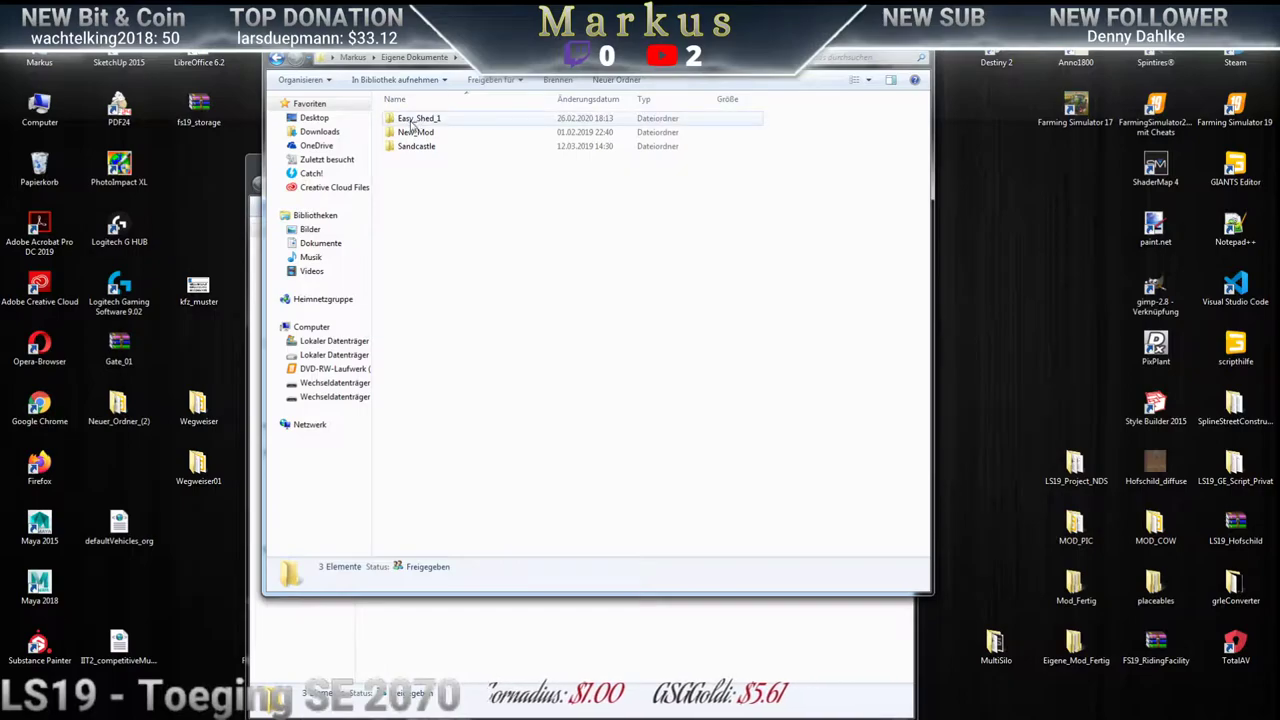
{"action": "double_click", "coordinate": [433, 122]}
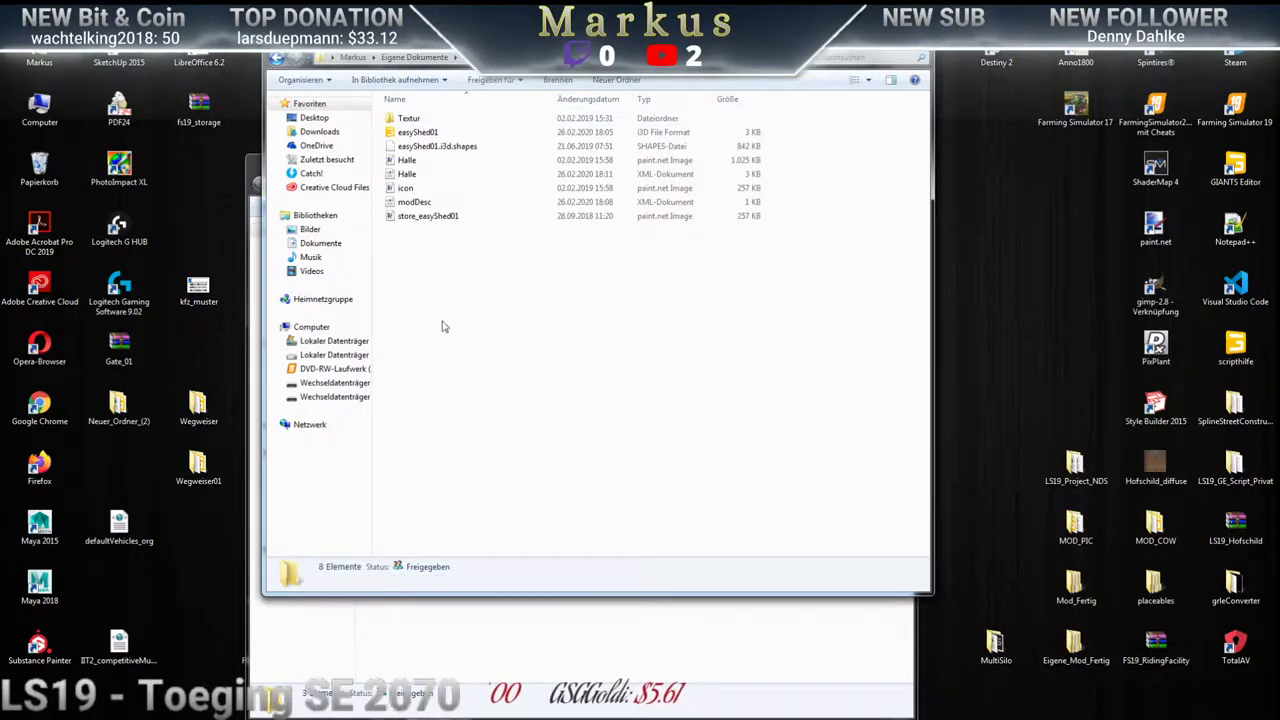
Open easyShed01 in GIANTS Editor 8.1.0, inspect the modularHalls01 object, and close that editor window
{"action": "left_click", "coordinate": [418, 136]}
{"action": "double_click", "coordinate": [418, 134]}
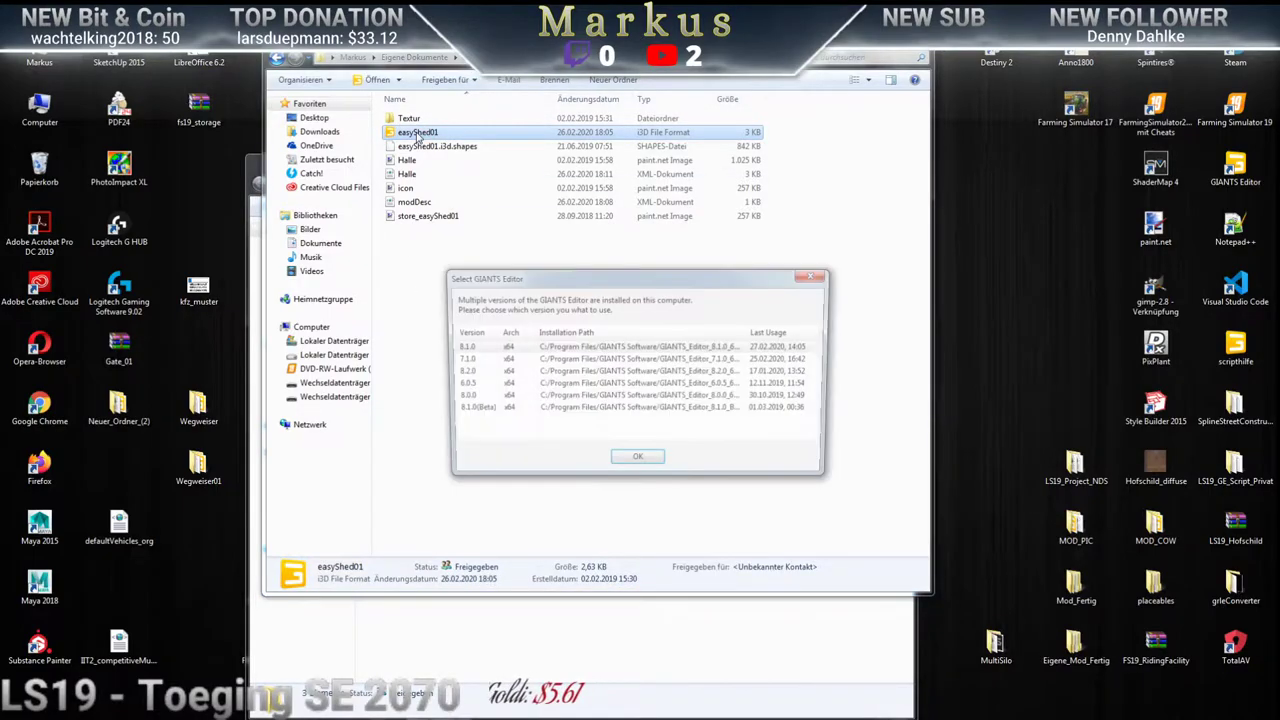
{"action": "left_click", "coordinate": [637, 463]}
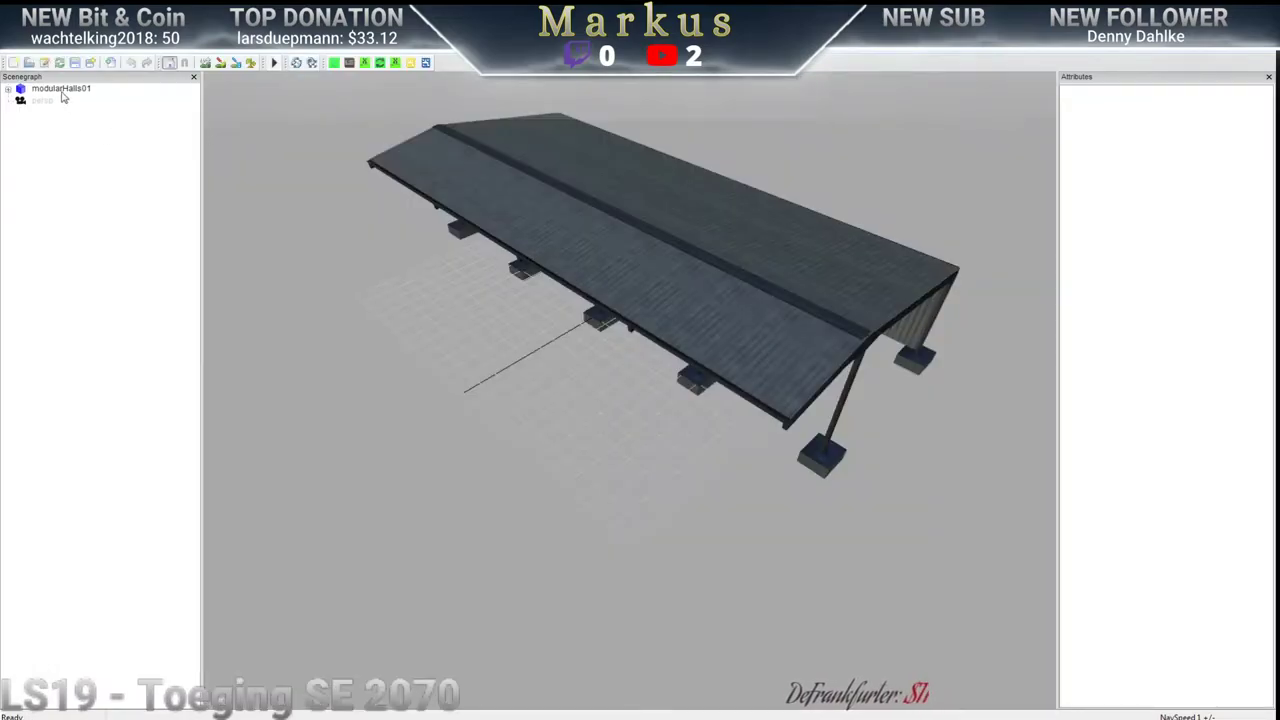
{"action": "left_click", "coordinate": [61, 89]}
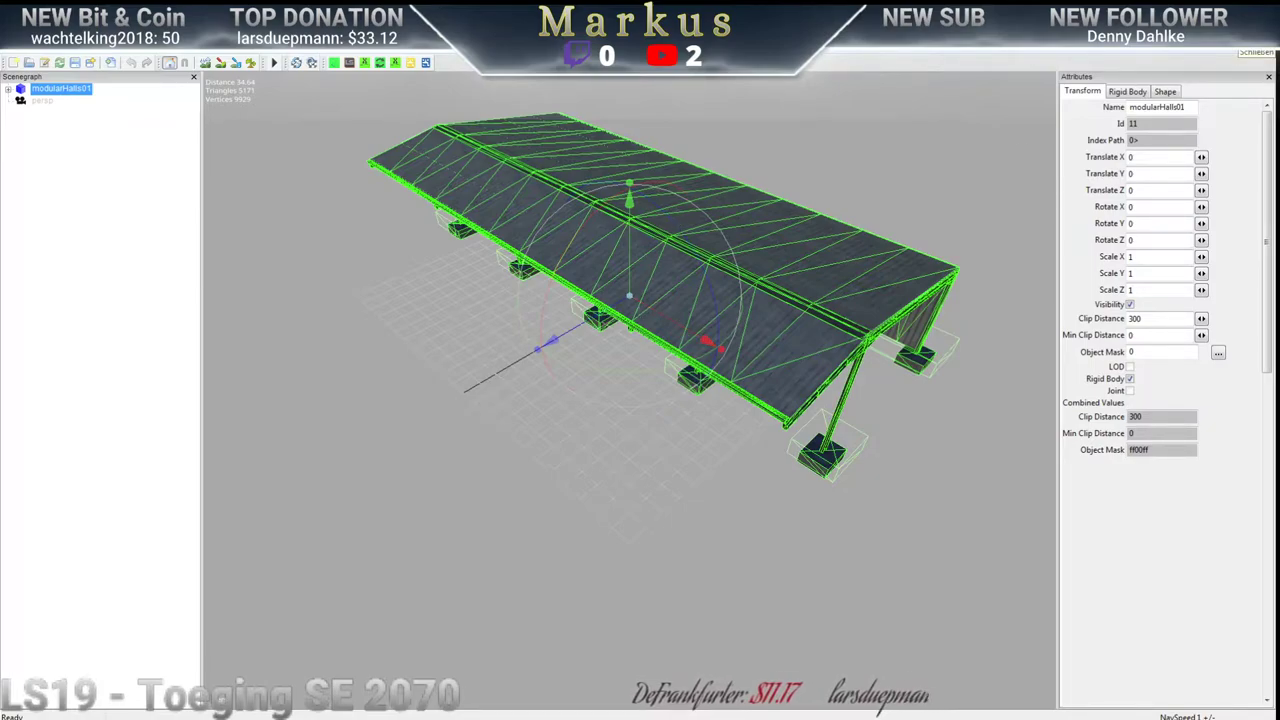
{"action": "left_click", "coordinate": [1266, 20]}
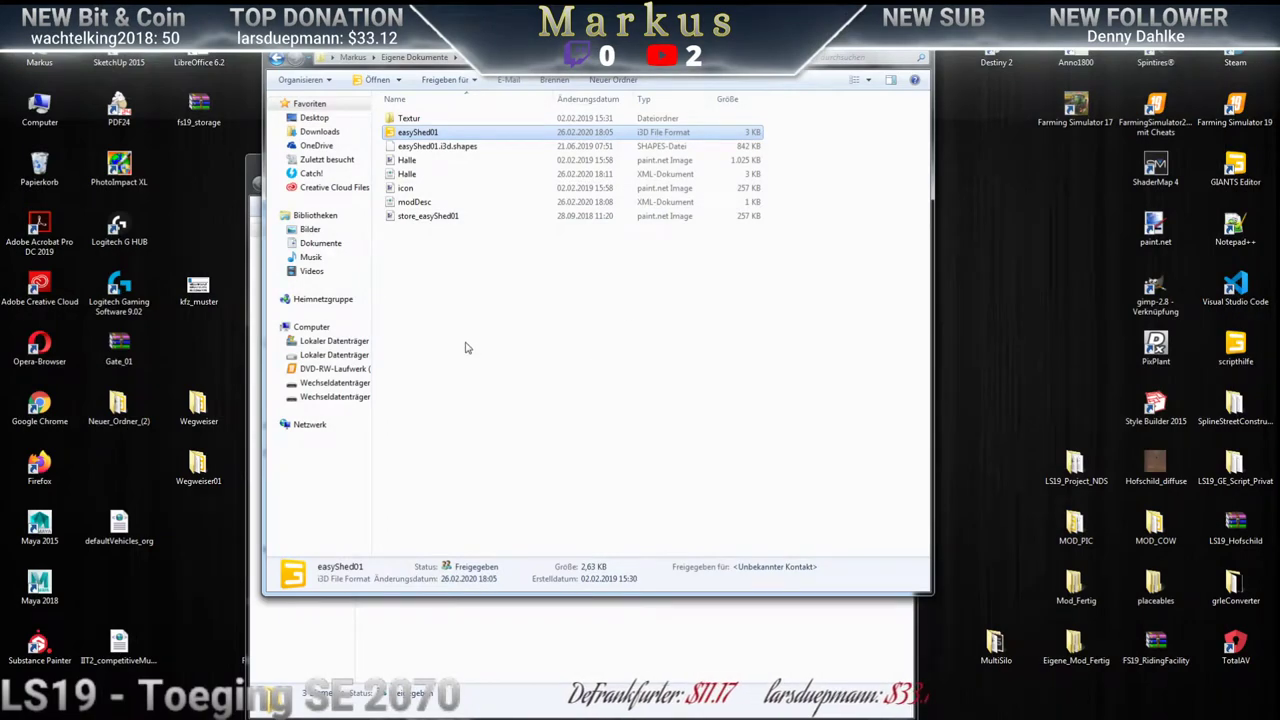
Check the Halle and store_easyShed01 images in the Easy_Shed_1 folder and close the folder window
{"action": "left_click", "coordinate": [406, 161]}
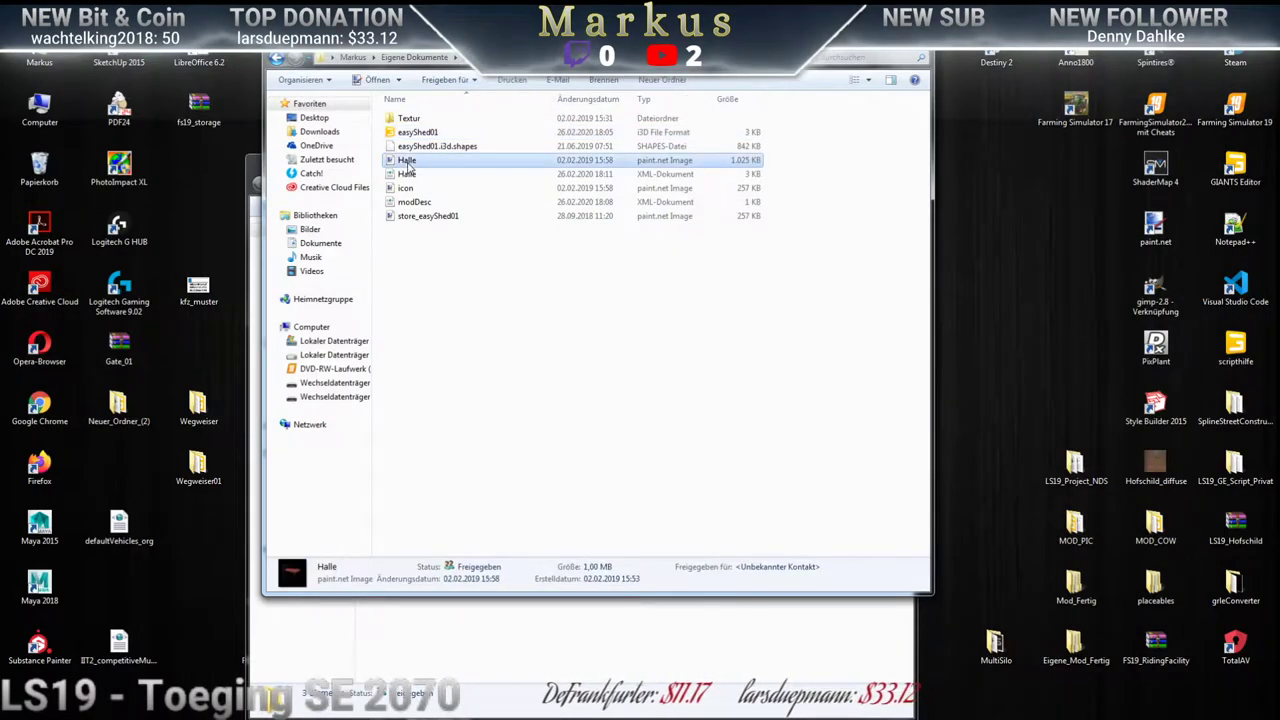
{"action": "left_click", "coordinate": [410, 217]}
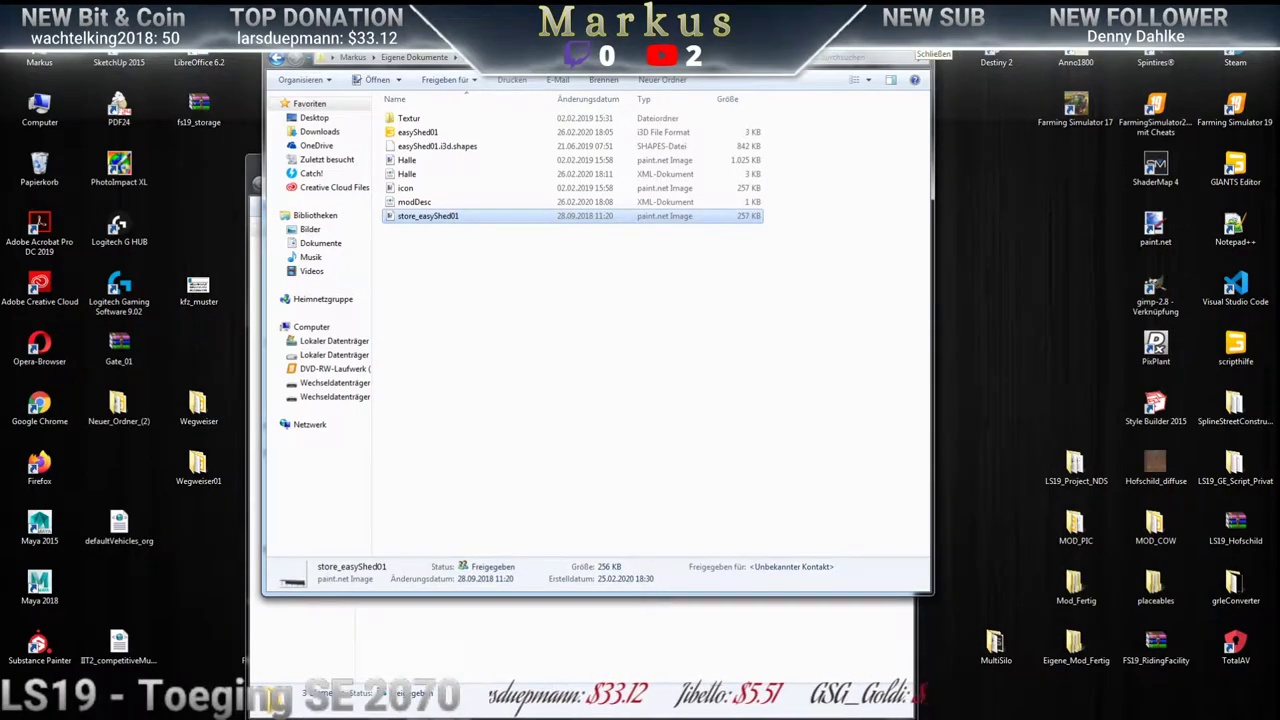
{"action": "left_click", "coordinate": [917, 56]}
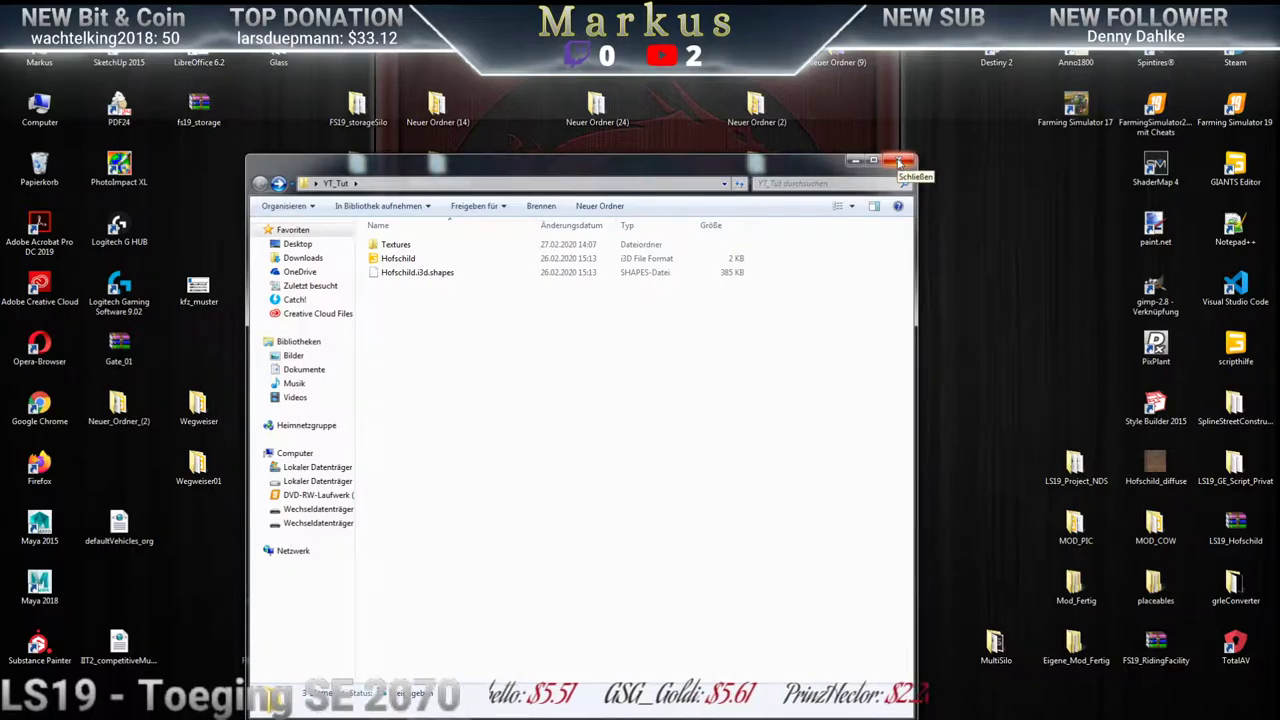
Open the YT_Rolltor mod folder inside Eigene_Mod_Fertig on the desktop
{"action": "double_click", "coordinate": [1076, 660]}
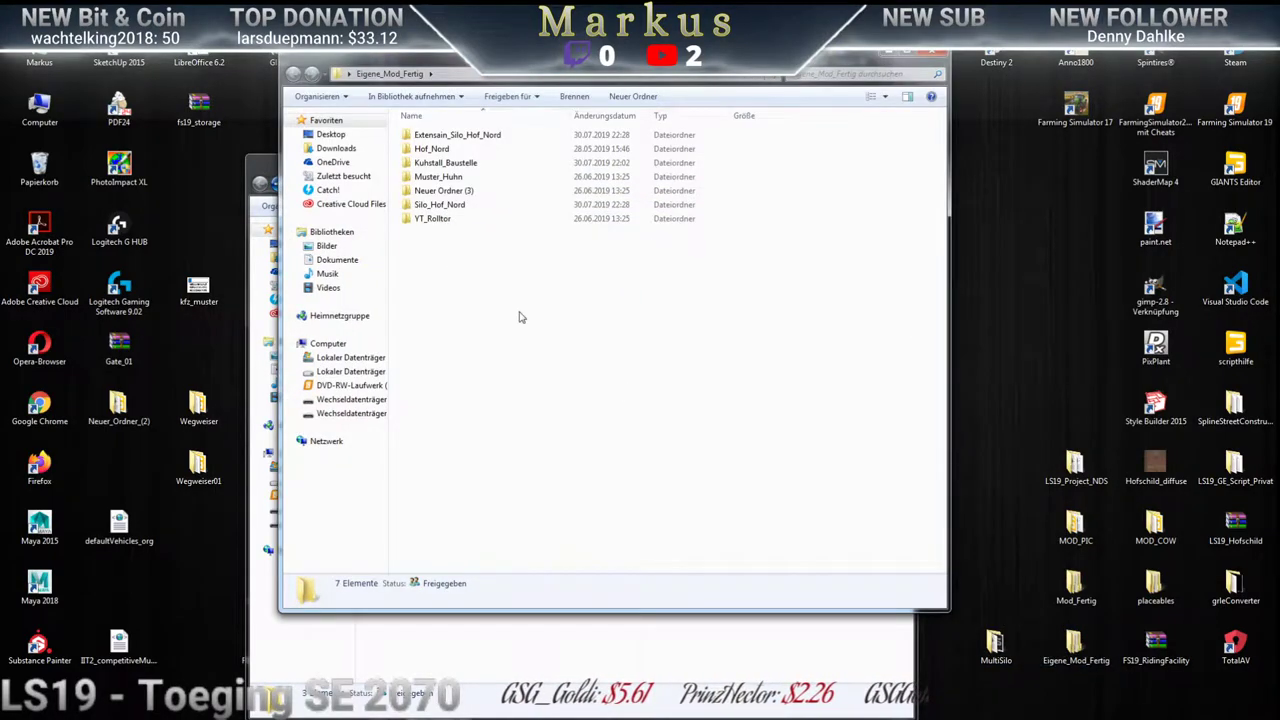
{"action": "double_click", "coordinate": [433, 218]}
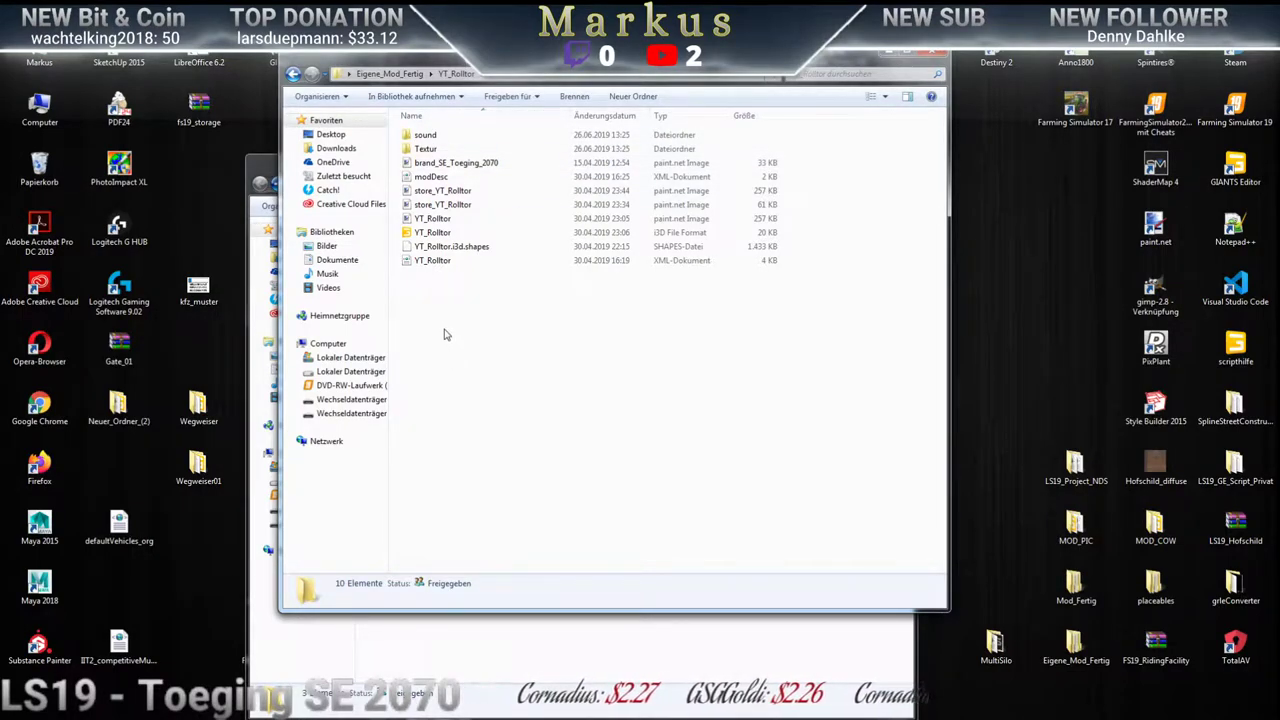
Copy the eight loose files from the YT_Rolltor folder, without the sound and Textur folders, into the YT_Tut folder
{"action": "left_click_drag", "start_coordinate": [434, 304], "coordinate": [418, 170]}
{"action": "right_click", "coordinate": [416, 182]}
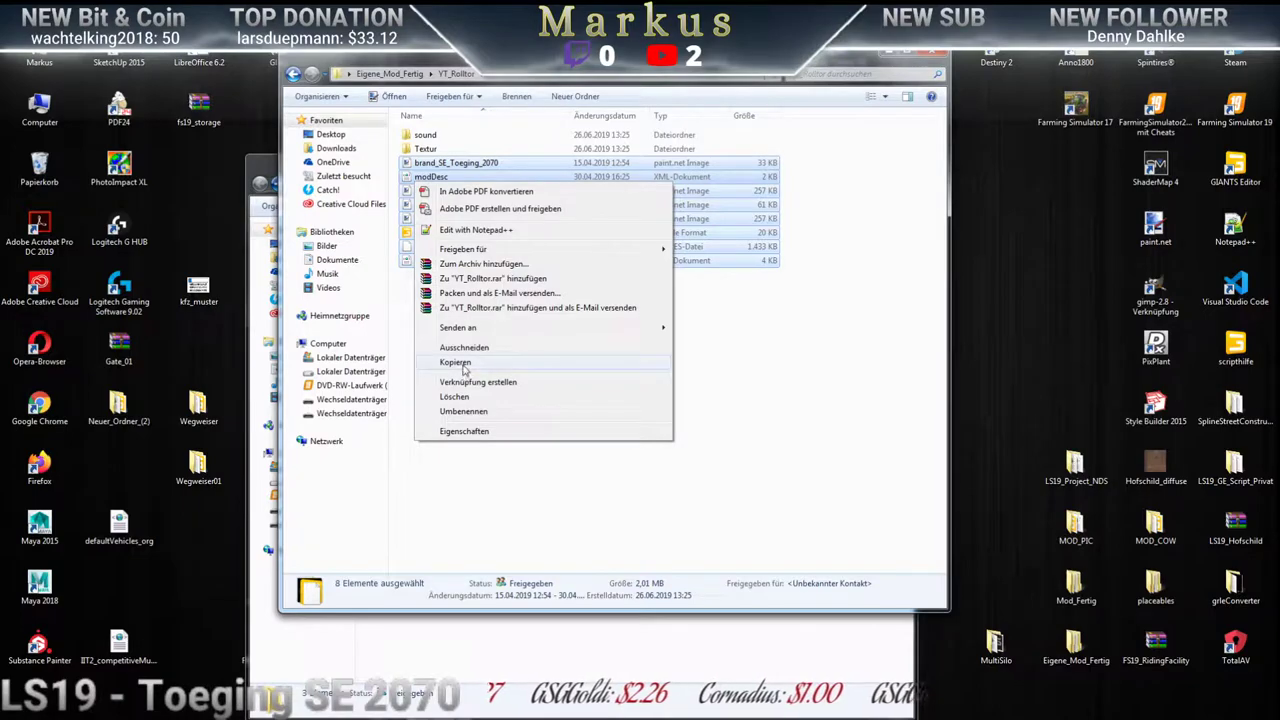
{"action": "left_click", "coordinate": [462, 366]}
{"action": "left_click", "coordinate": [932, 52]}
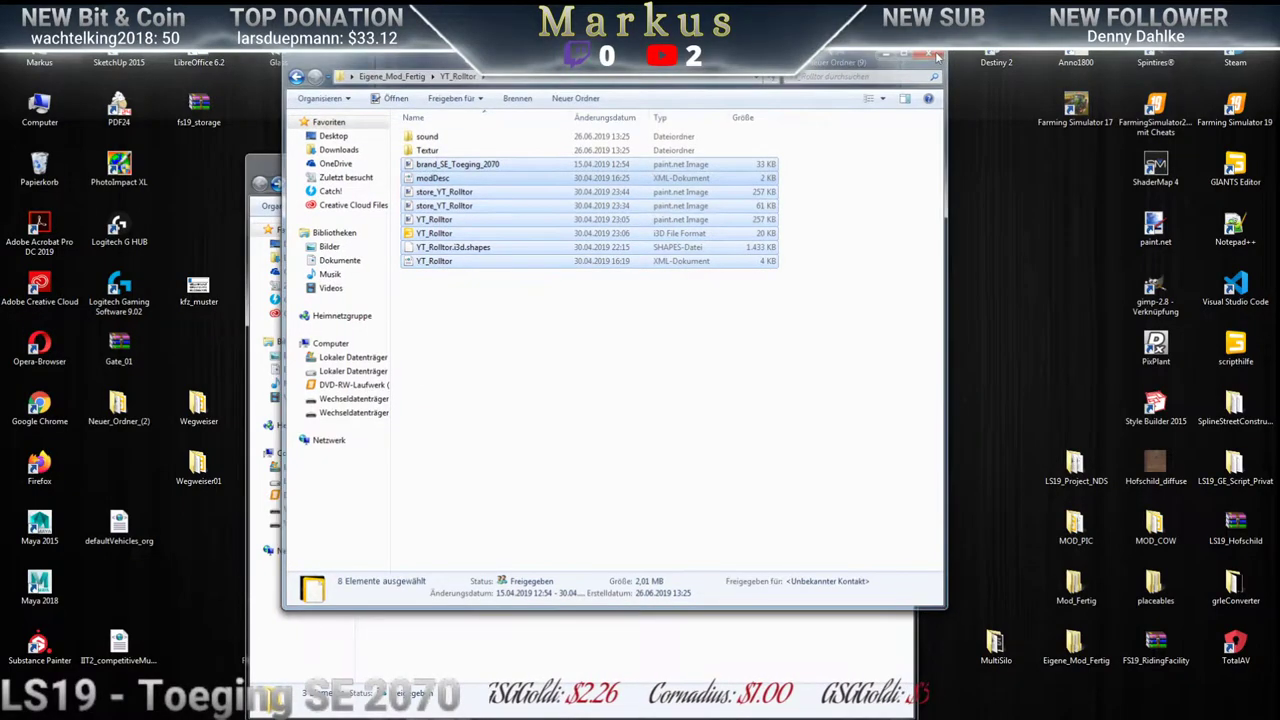
{"action": "right_click", "coordinate": [458, 357]}
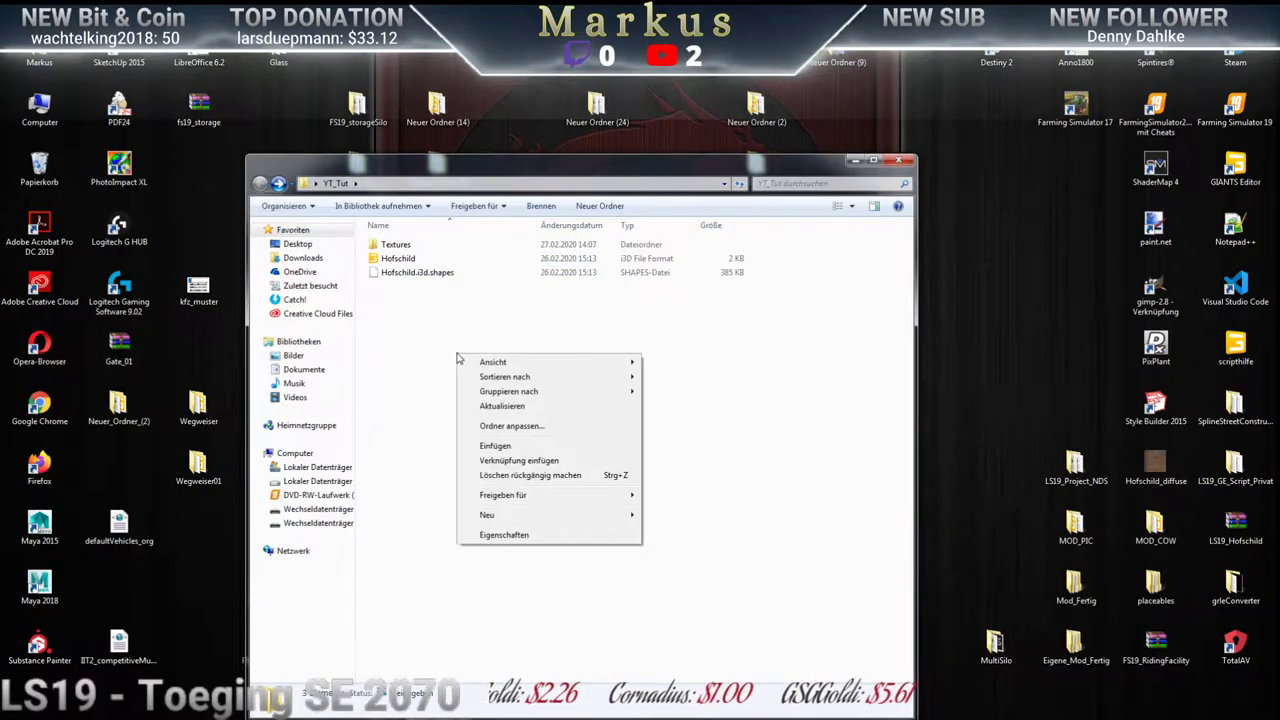
{"action": "left_click", "coordinate": [520, 446]}
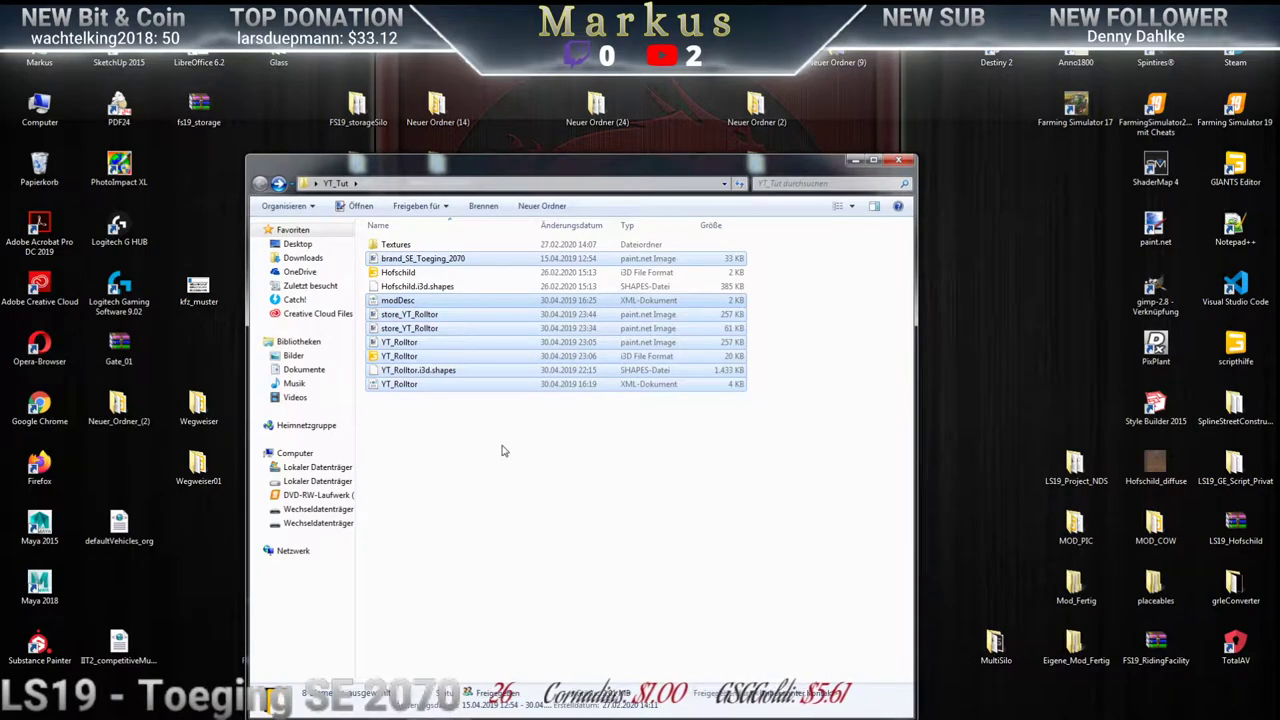
{"action": "left_click", "coordinate": [457, 453]}
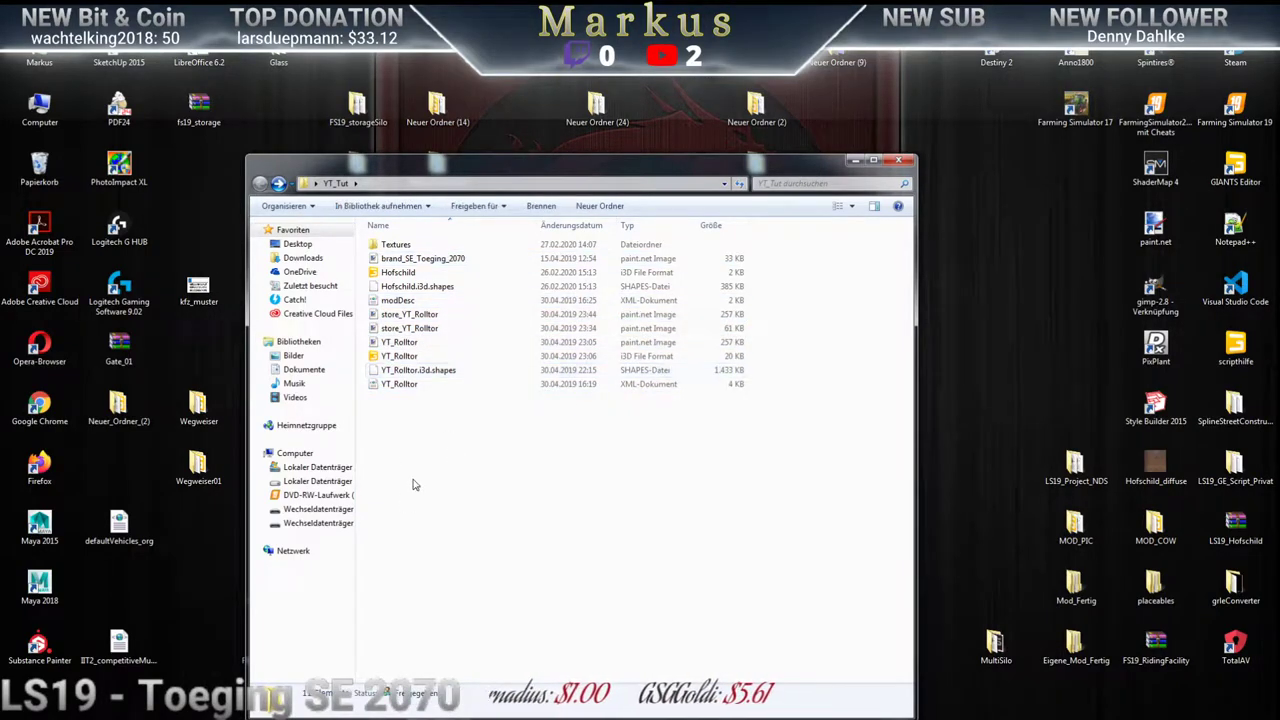
Delete the two store_YT_Rolltor images and the YT_Rolltor image from the YT_Tut folder
{"action": "left_click", "coordinate": [401, 318]}
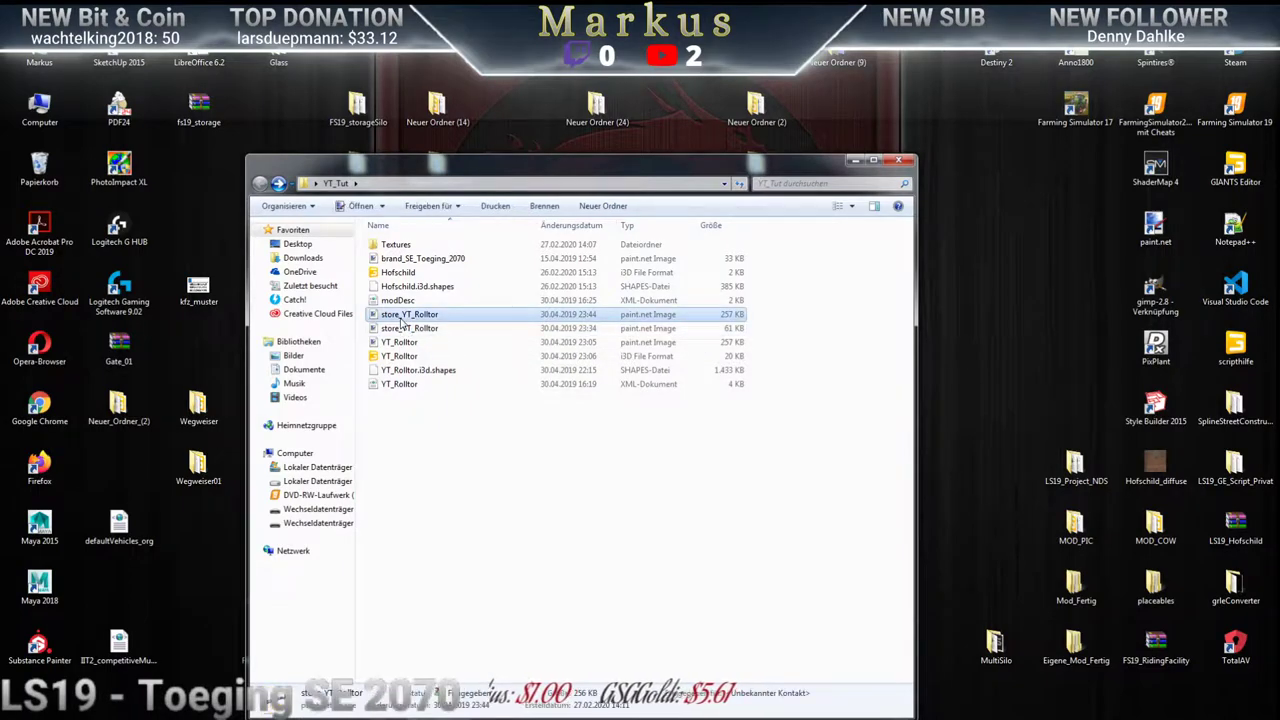
{"action": "left_click", "coordinate": [400, 330], "text": "ctrl"}
{"action": "left_click", "coordinate": [401, 345], "text": "ctrl"}
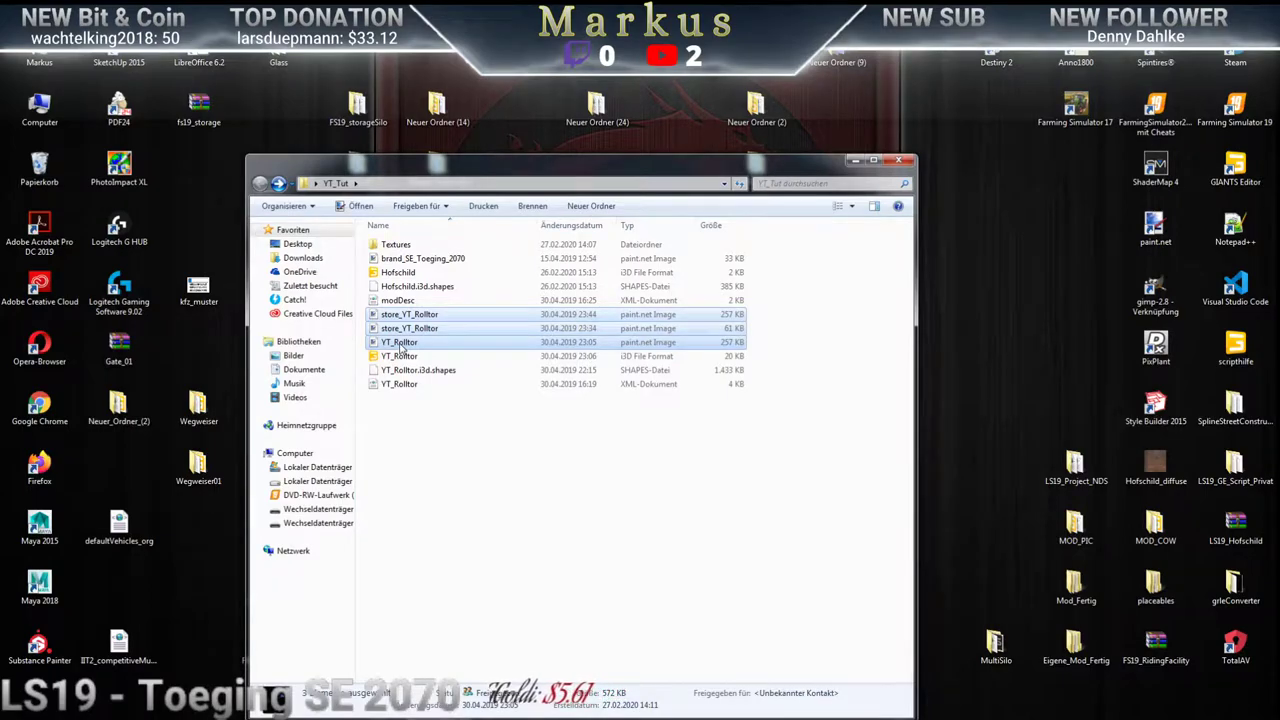
{"action": "key", "text": "Delete"}
{"action": "left_click", "coordinate": [688, 394]}
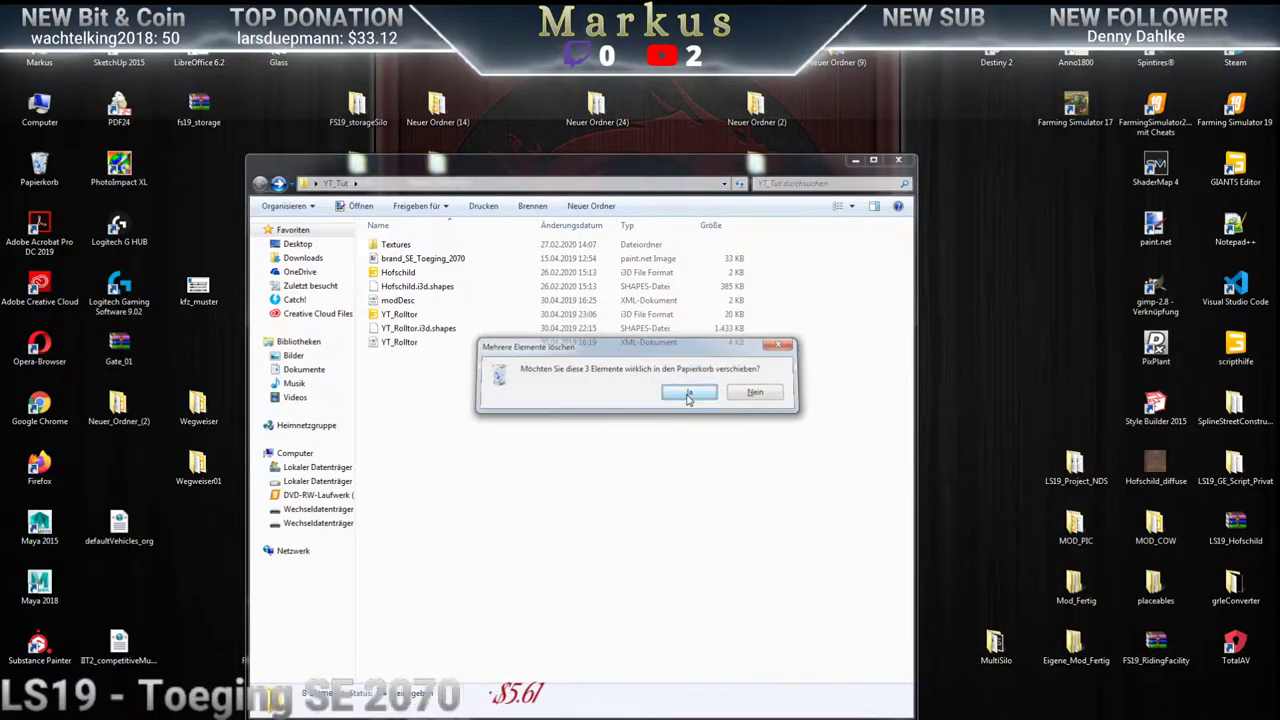
Rename the YT_Rolltor XML document in the YT_Tut folder to Mein_Hofschild
{"action": "left_click", "coordinate": [398, 301]}
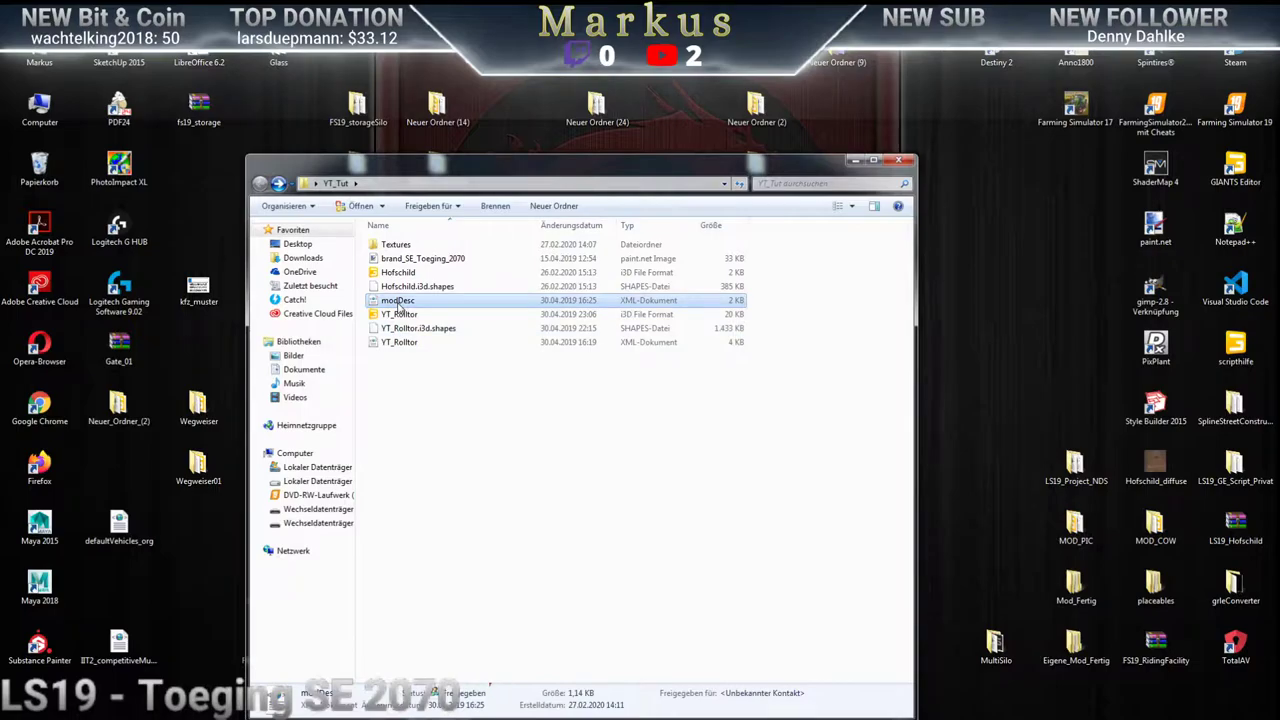
{"action": "left_click", "coordinate": [397, 345]}
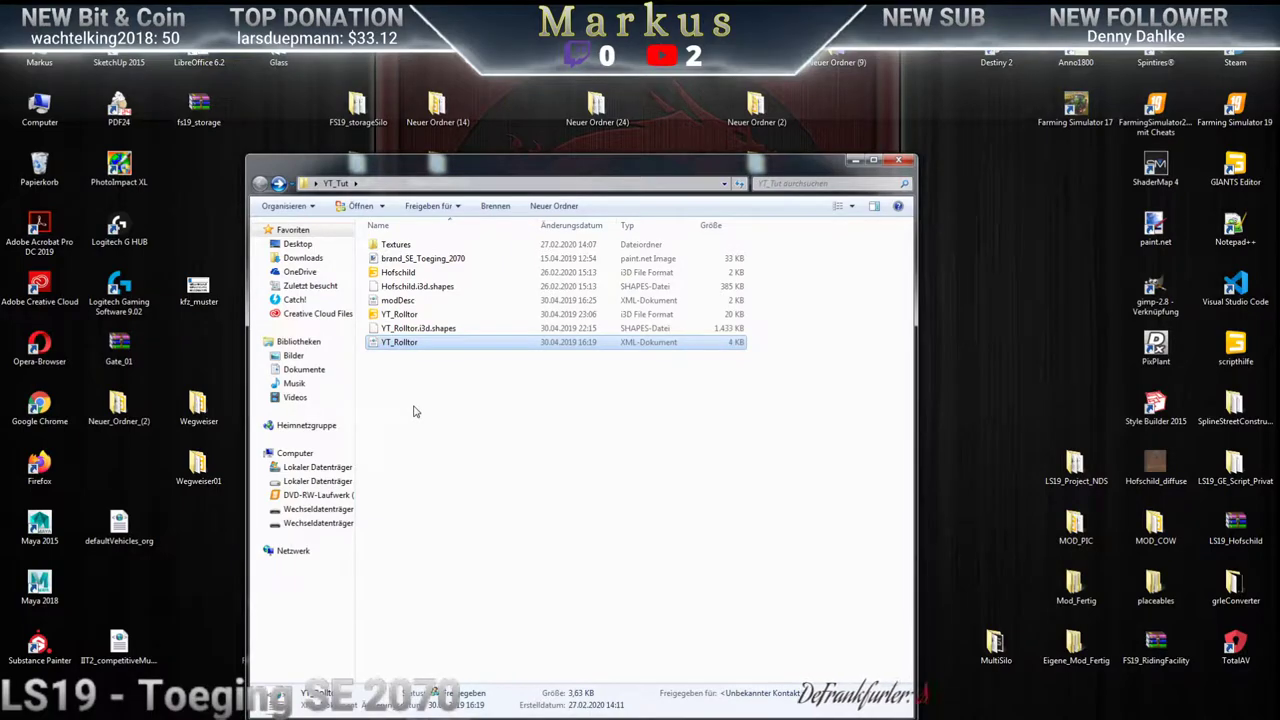
{"action": "right_click", "coordinate": [403, 344]}
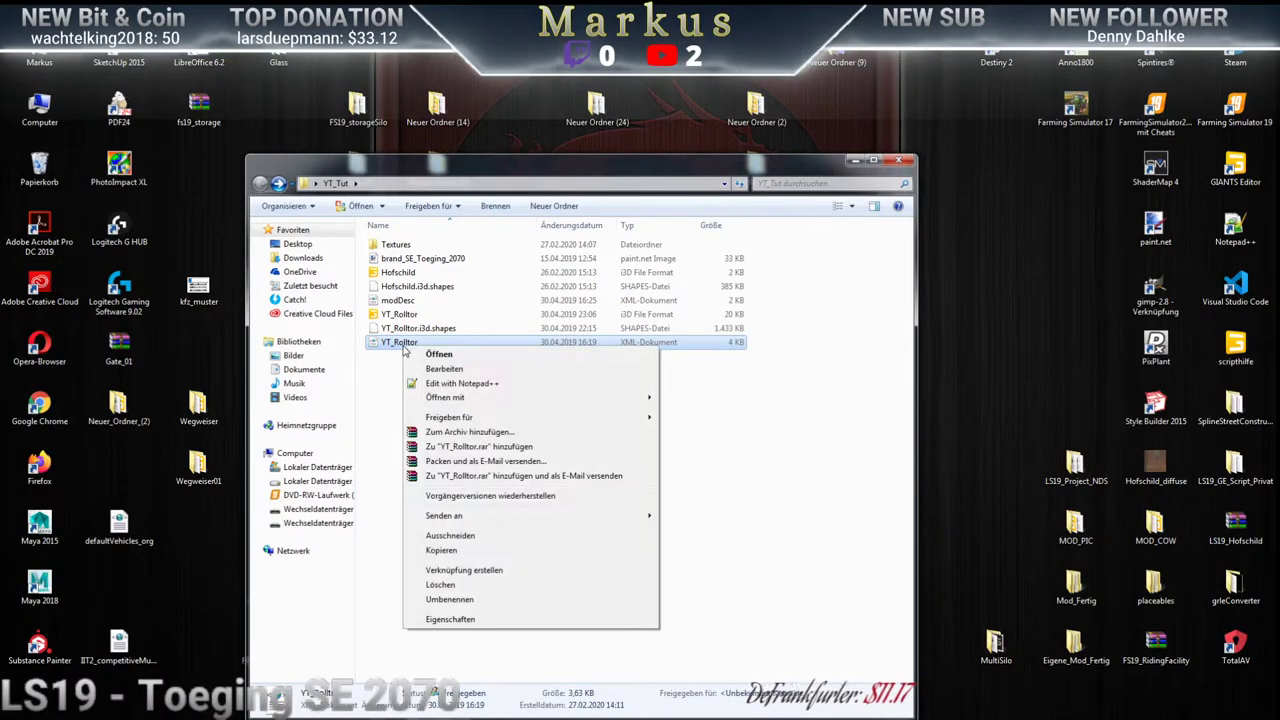
{"action": "left_click", "coordinate": [458, 599]}
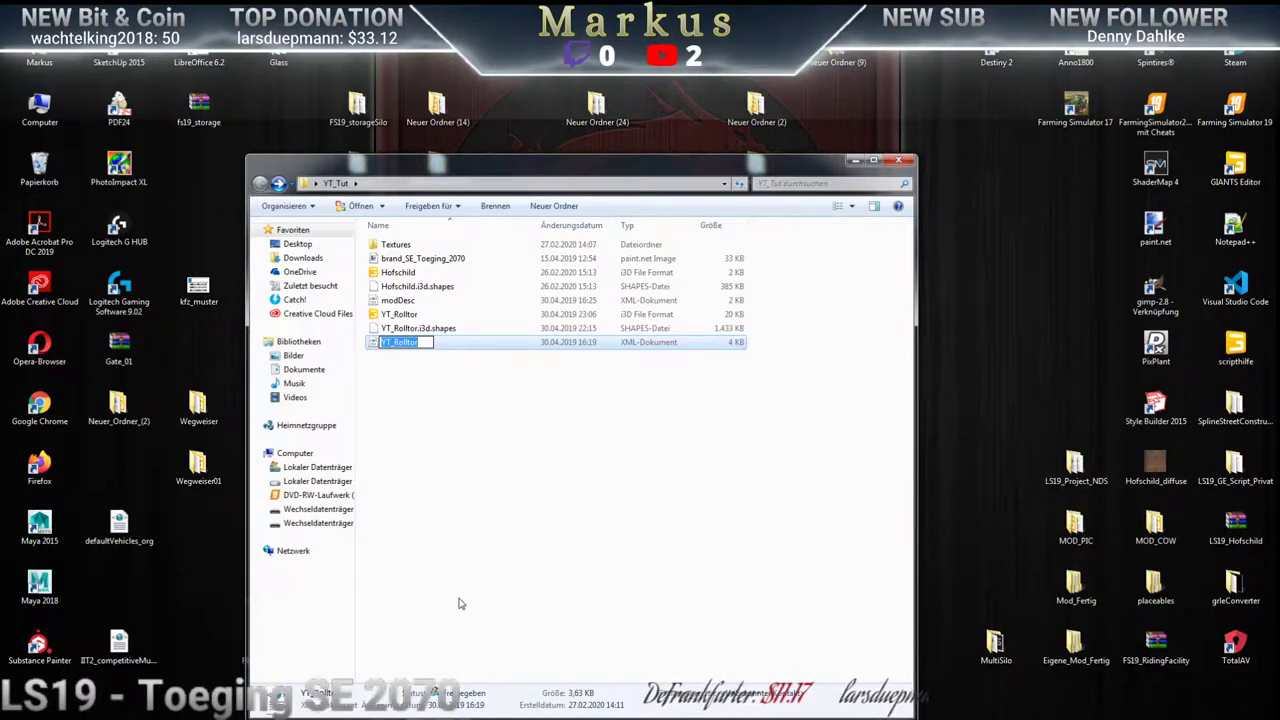
{"action": "type", "text": "Mein"}
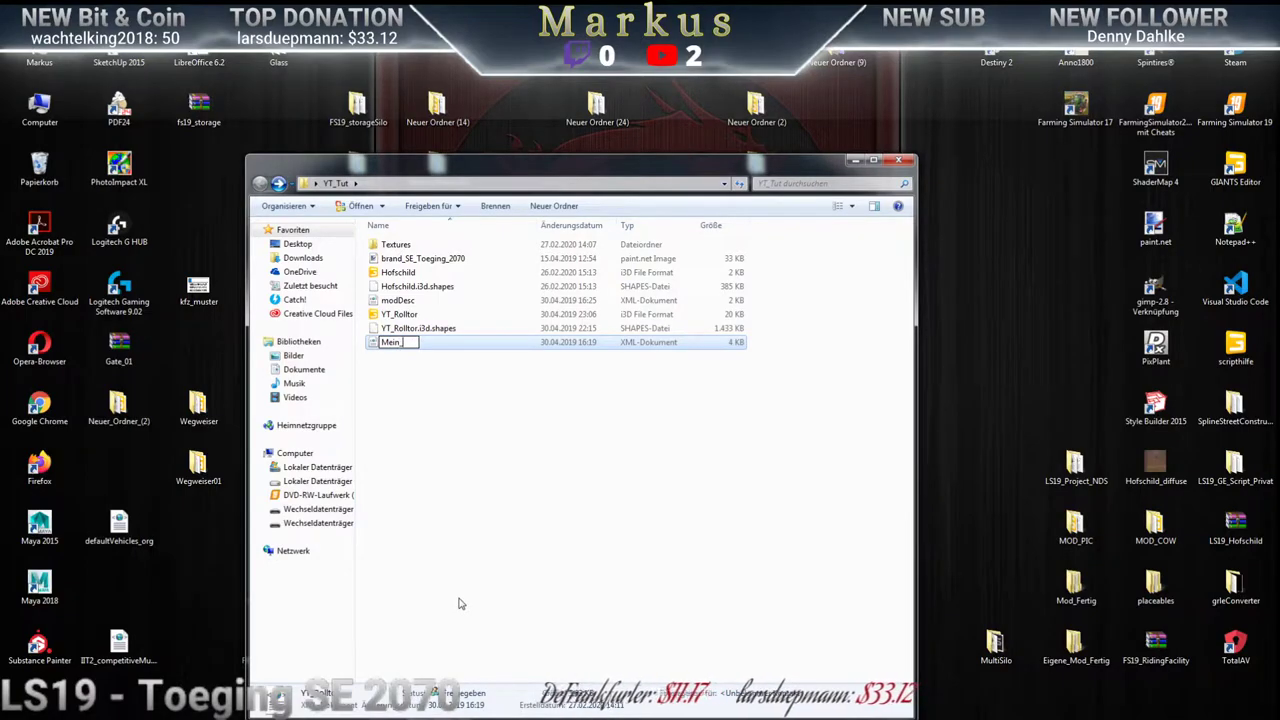
{"action": "type", "text": "_Hof"}
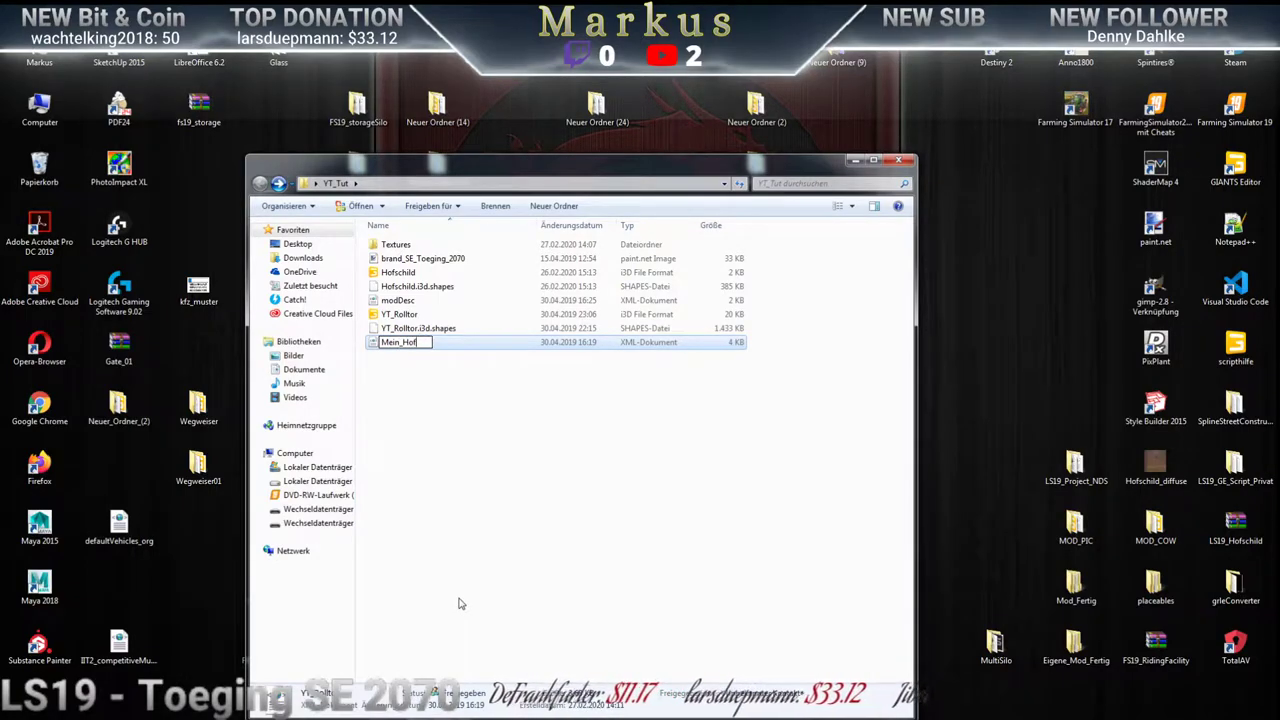
{"action": "type", "text": "schild"}
{"action": "key", "text": "Return"}
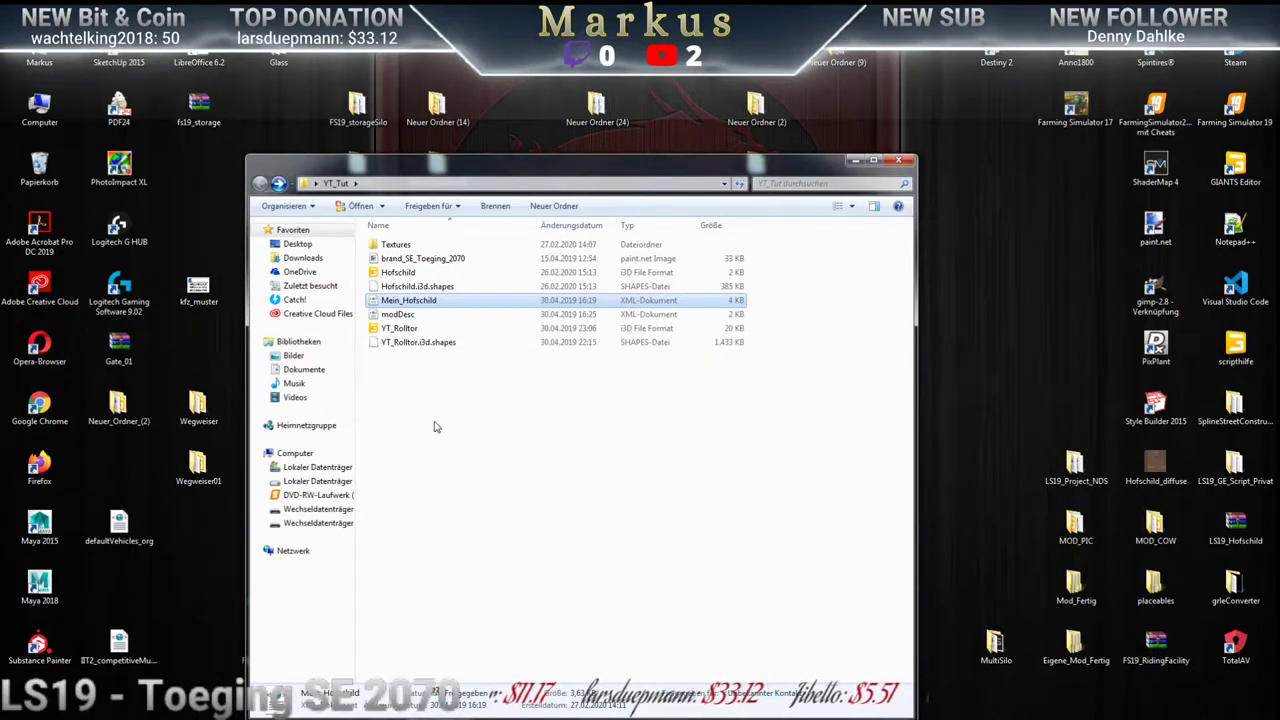
Open the YT_Rolltor i3d file from the YT_Tut folder in GIANTS Editor 8.1.0 and view the rolling gate model
{"action": "left_click", "coordinate": [400, 331]}
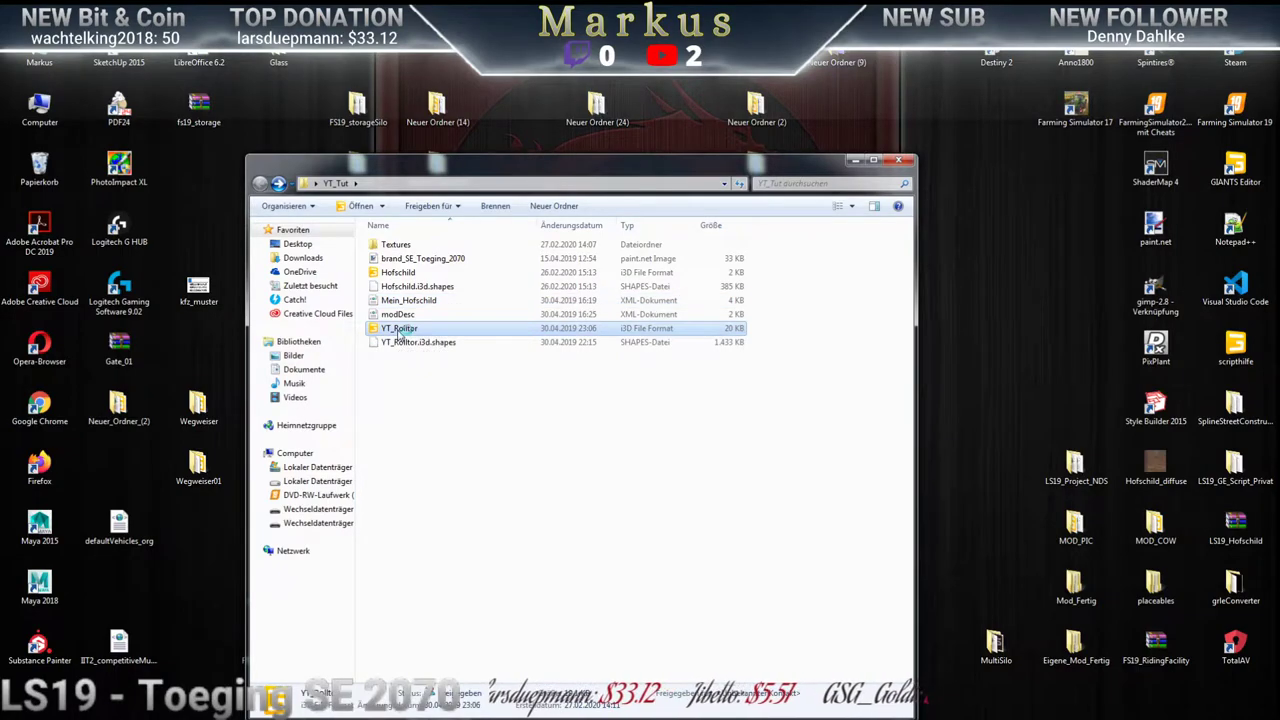
{"action": "double_click", "coordinate": [400, 331]}
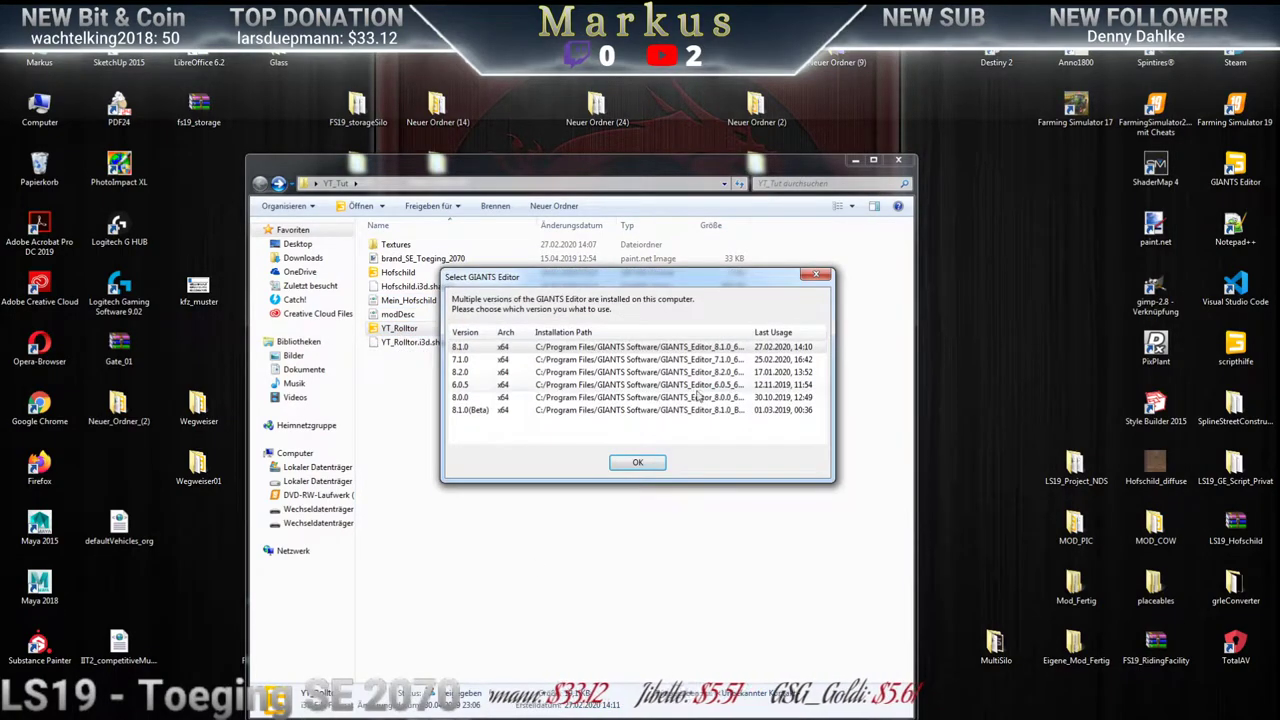
{"action": "left_click", "coordinate": [641, 463]}
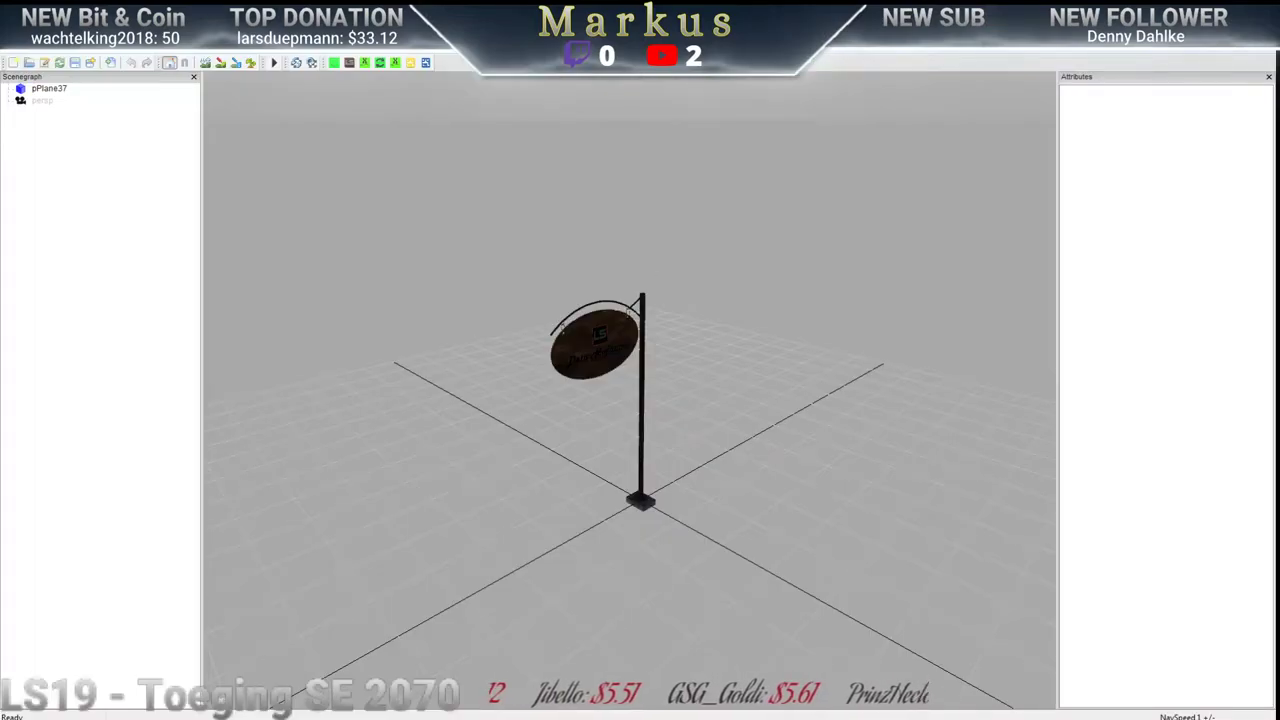
{"action": "left_click", "coordinate": [658, 378]}
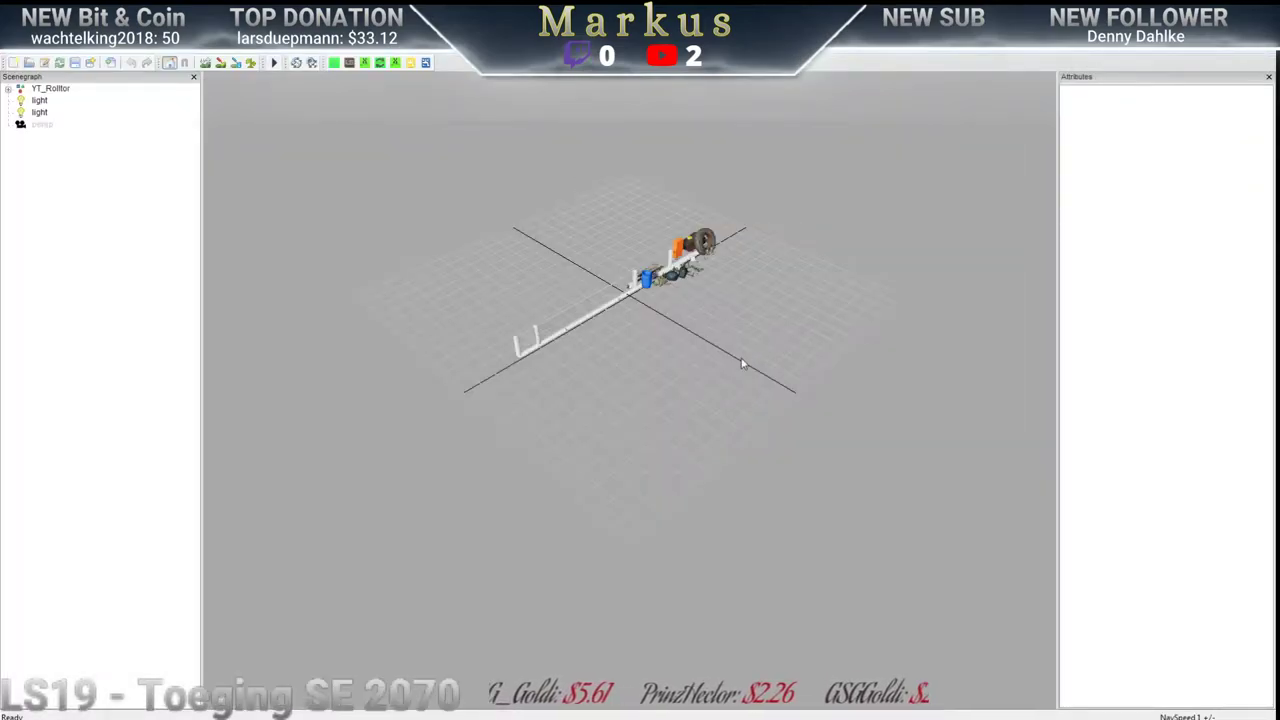
{"action": "scroll", "coordinate": [531, 336], "scroll_direction": "up", "scroll_amount": 8}
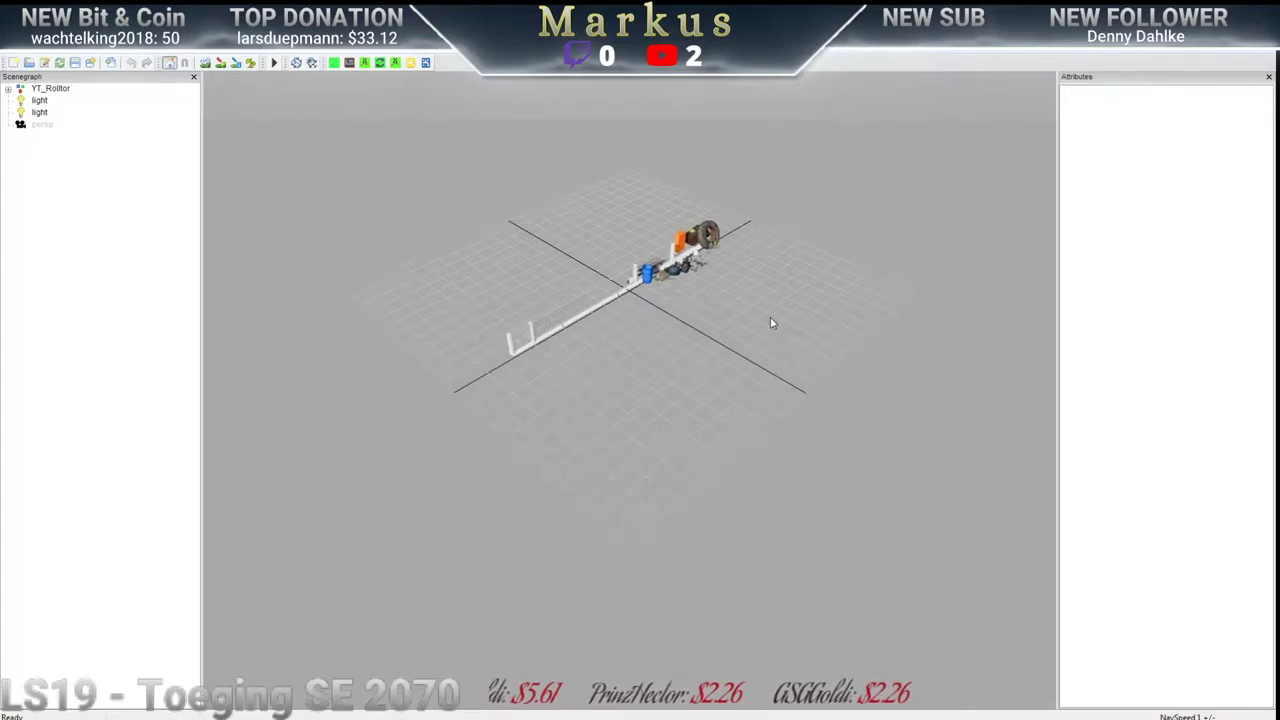
{"action": "middle_click_drag", "start_coordinate": [928, 281], "coordinate": [812, 424]}
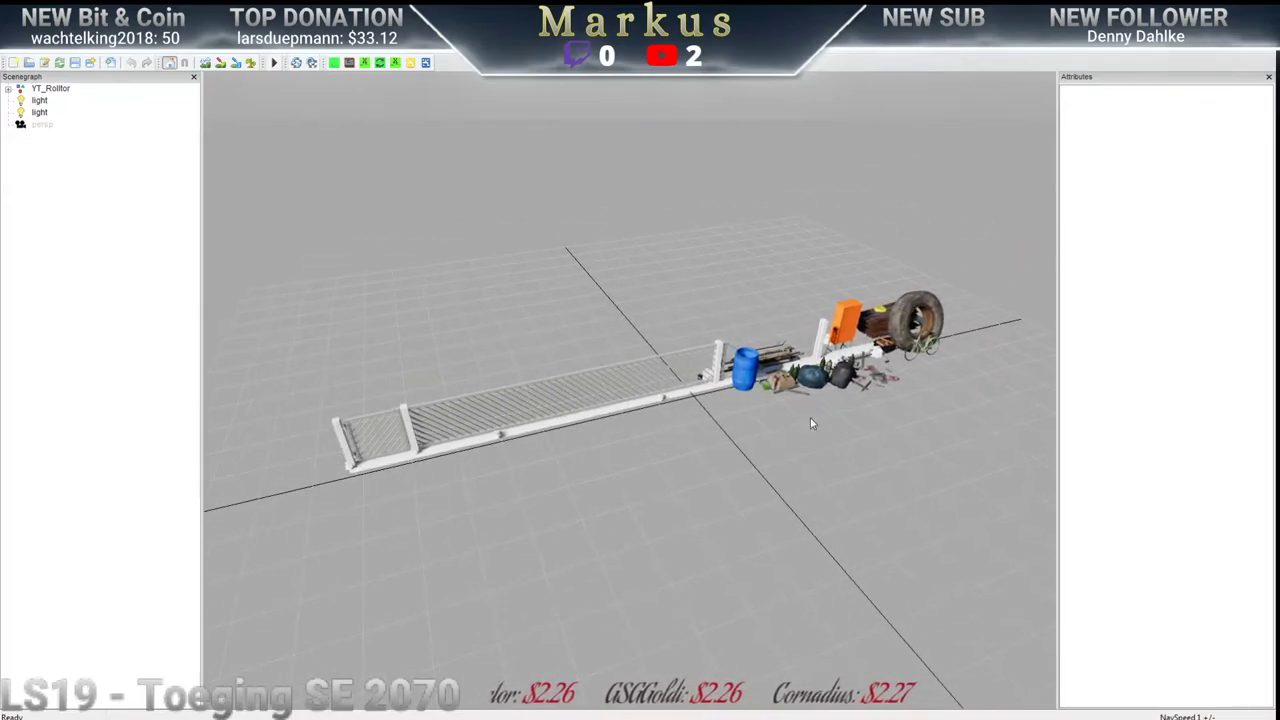
Delete the second light from the YT_Rolltor scene
{"action": "left_click", "coordinate": [40, 114]}
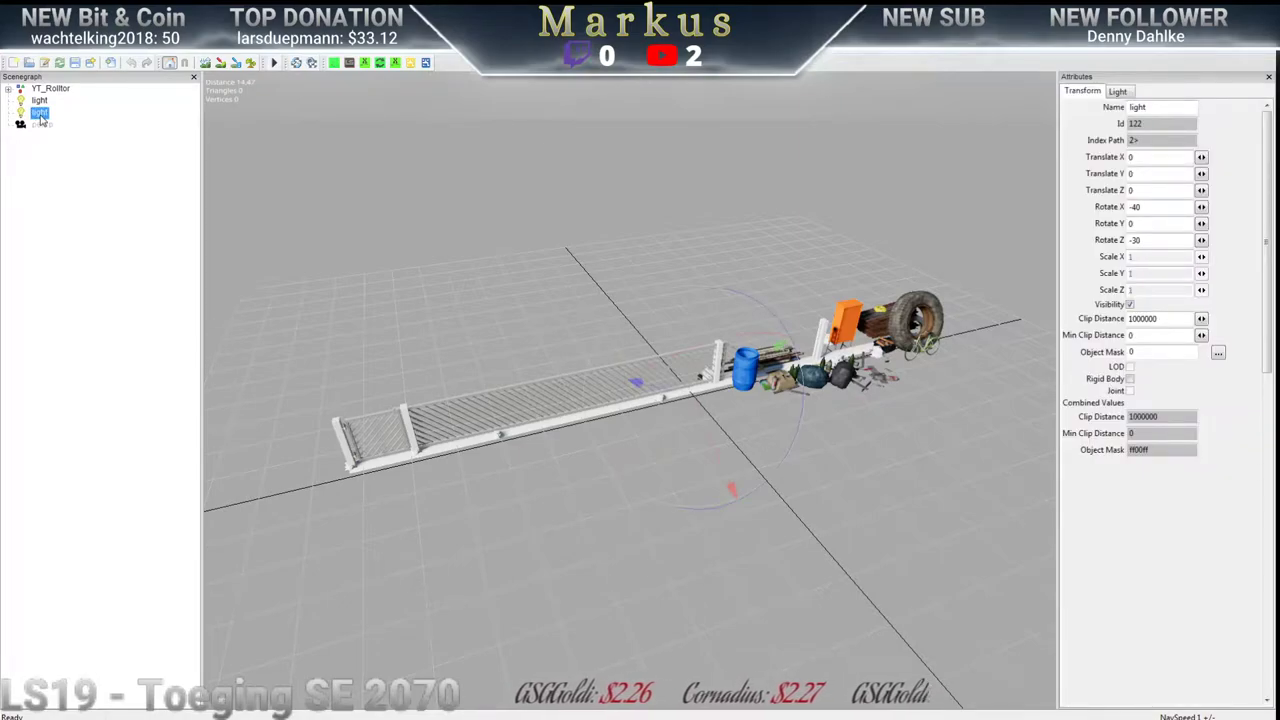
{"action": "key", "text": "Delete"}
{"action": "left_click", "coordinate": [10, 52]}
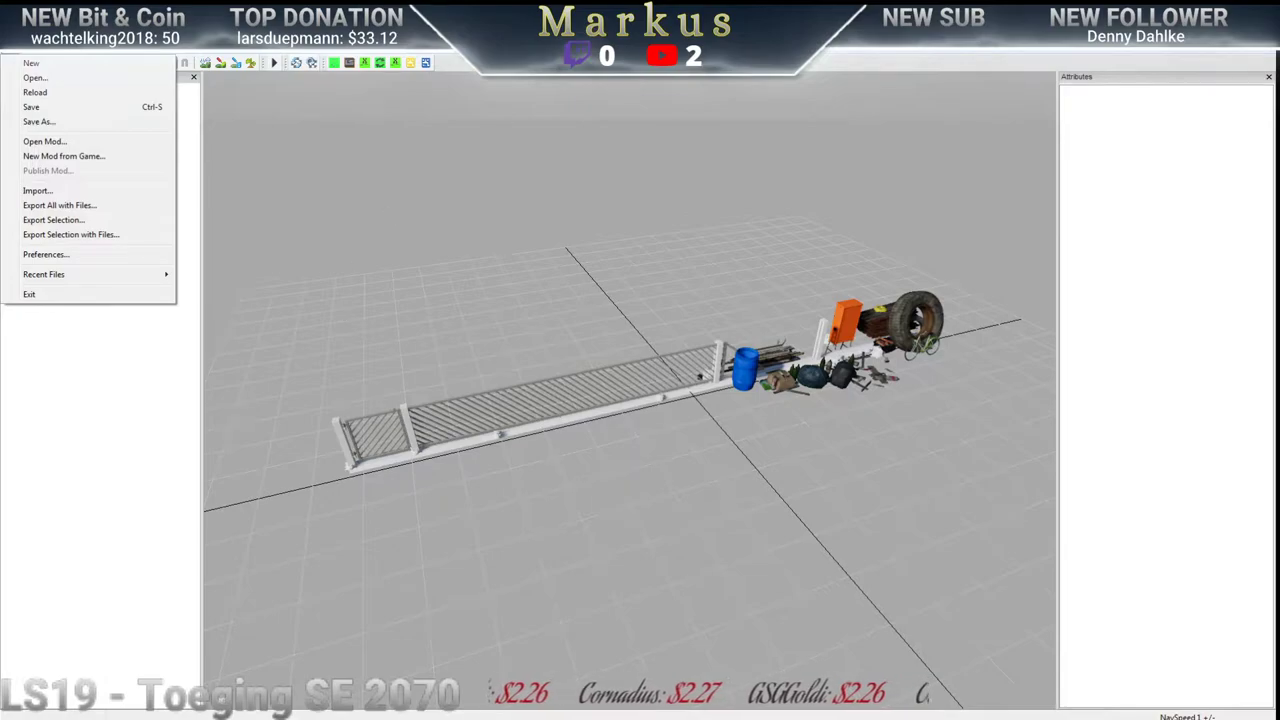
{"action": "left_click", "coordinate": [265, 133]}
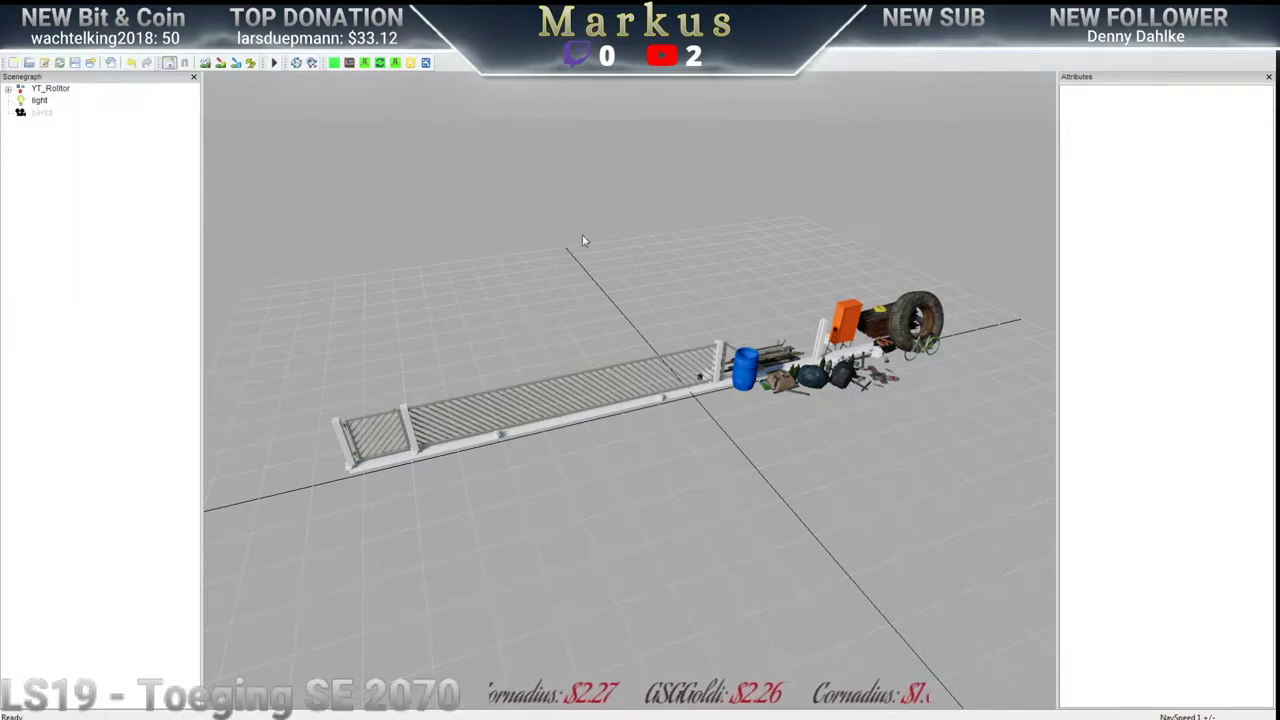
Import the Hofschild i3d file from the YT_Tut folder on the desktop into the YT_Rolltor scene
{"action": "left_click", "coordinate": [11, 53]}
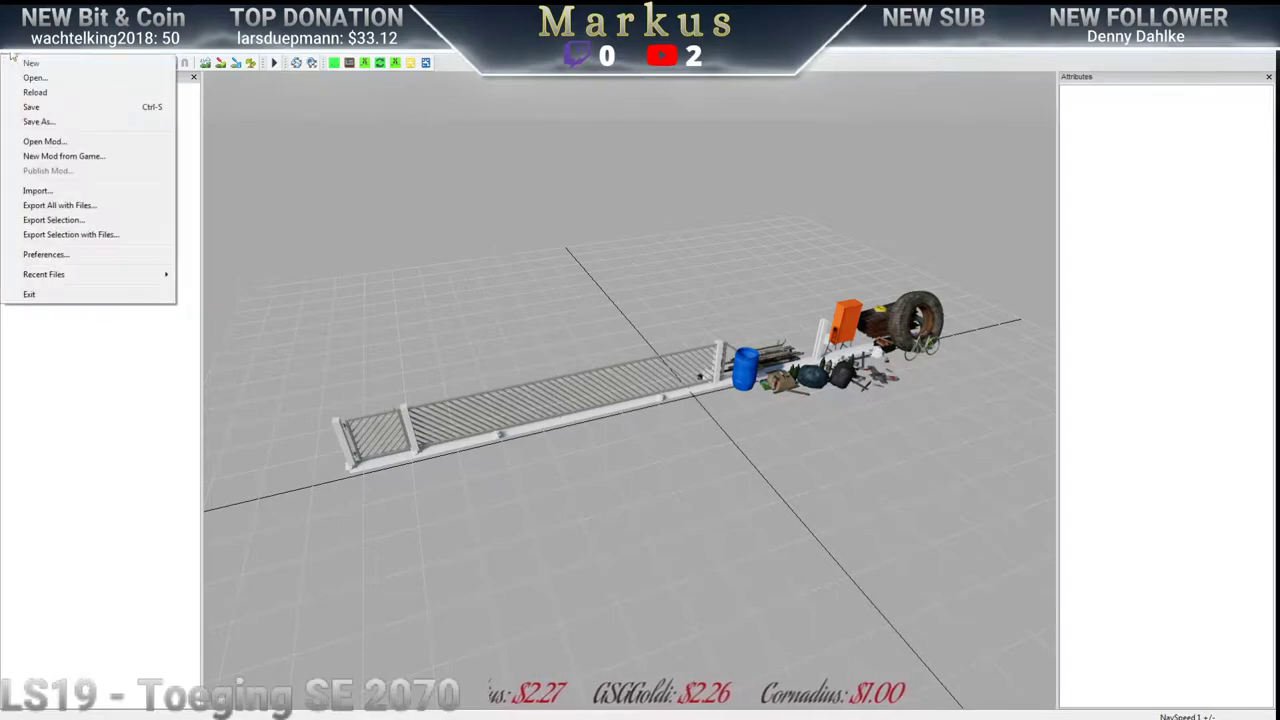
{"action": "left_click", "coordinate": [37, 192]}
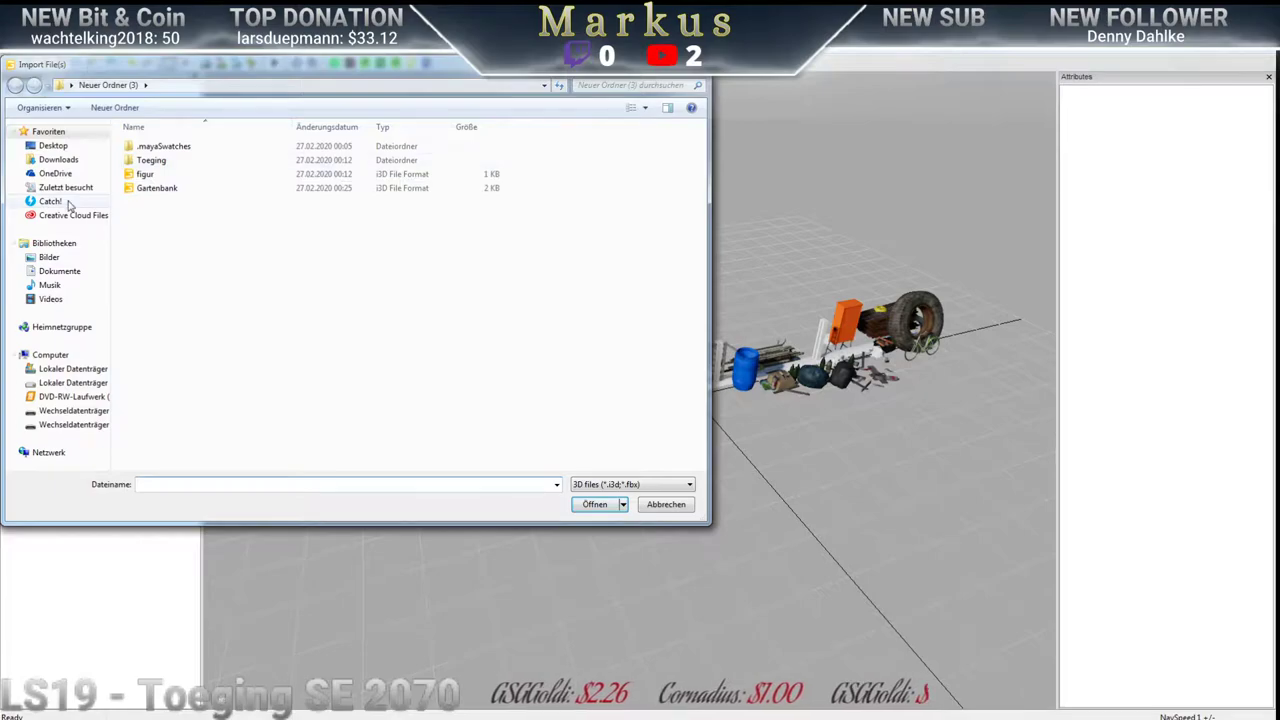
{"action": "left_click", "coordinate": [53, 146]}
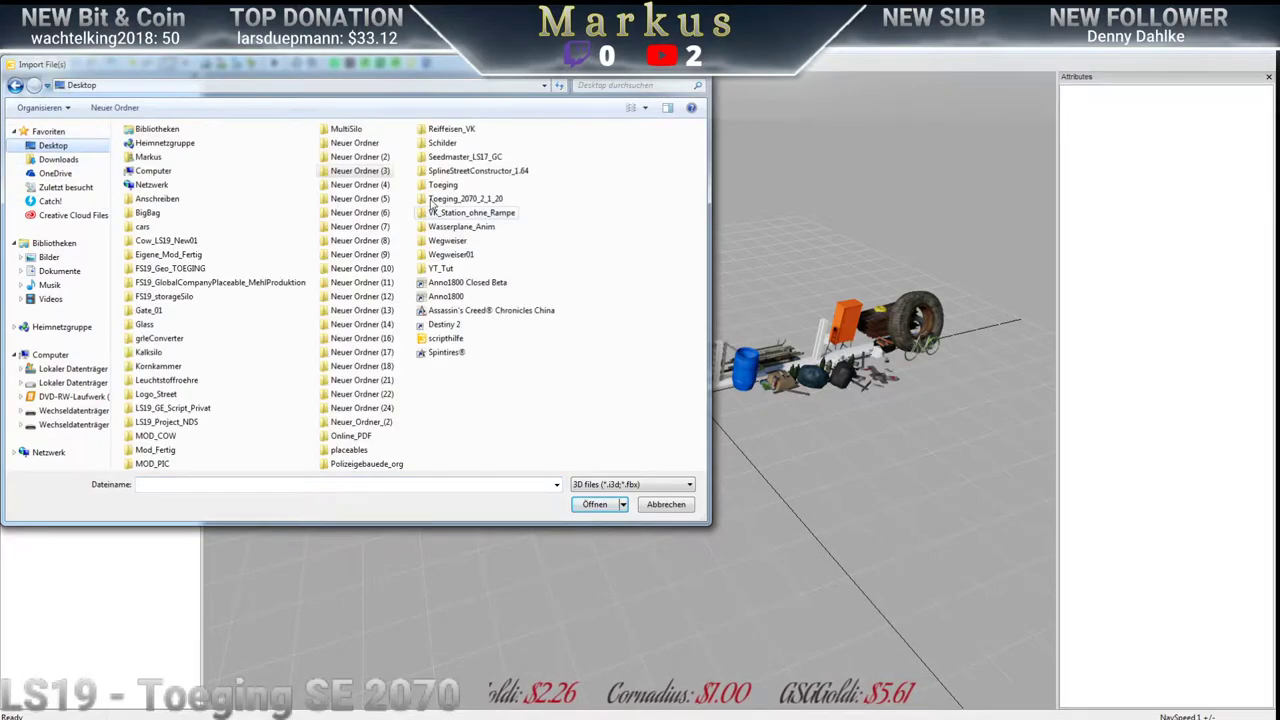
{"action": "double_click", "coordinate": [437, 271]}
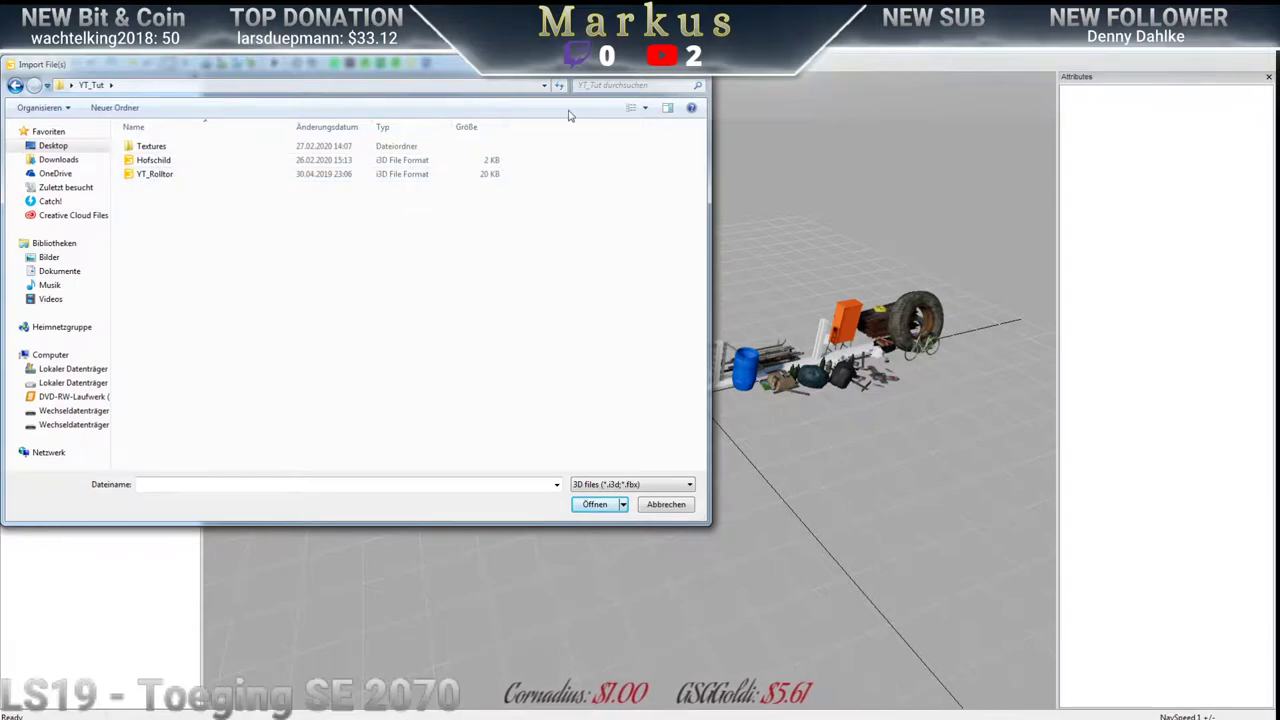
{"action": "left_click", "coordinate": [153, 160]}
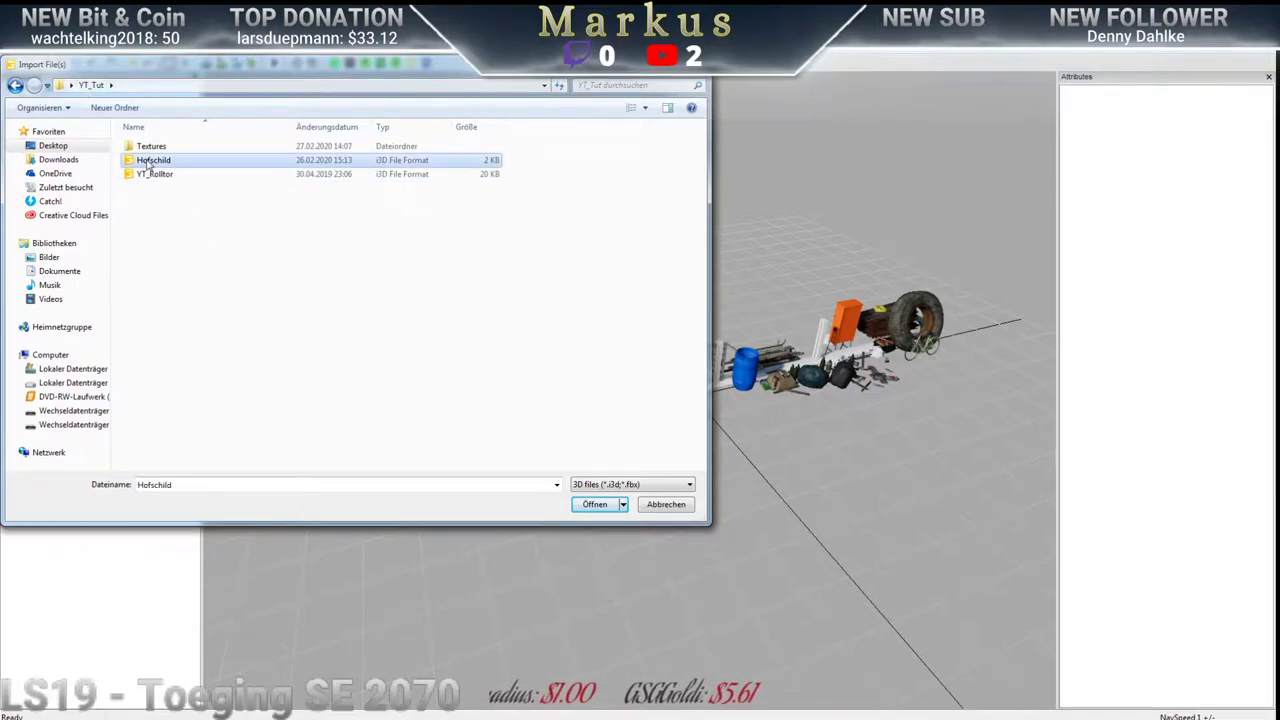
{"action": "left_click", "coordinate": [597, 506]}
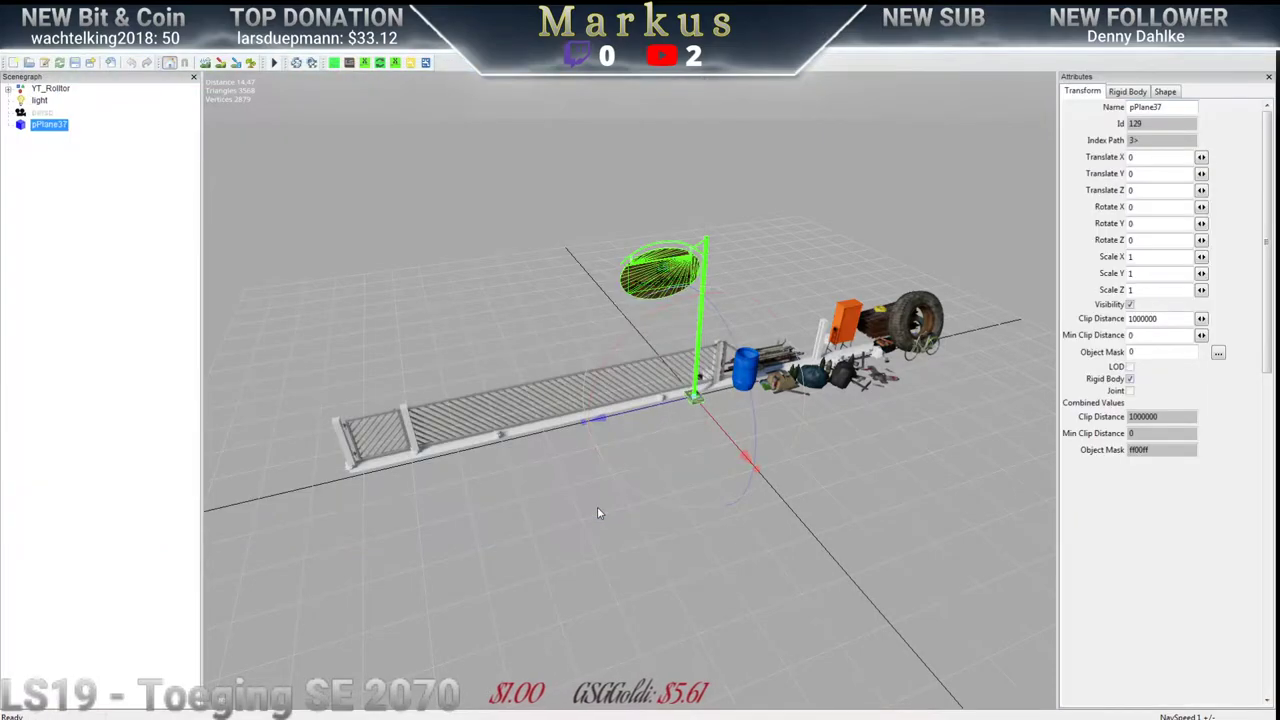
Expand the YT_Rolltor group, create a new transform group in the scene and name it Hofschild
{"action": "left_click", "coordinate": [9, 89]}
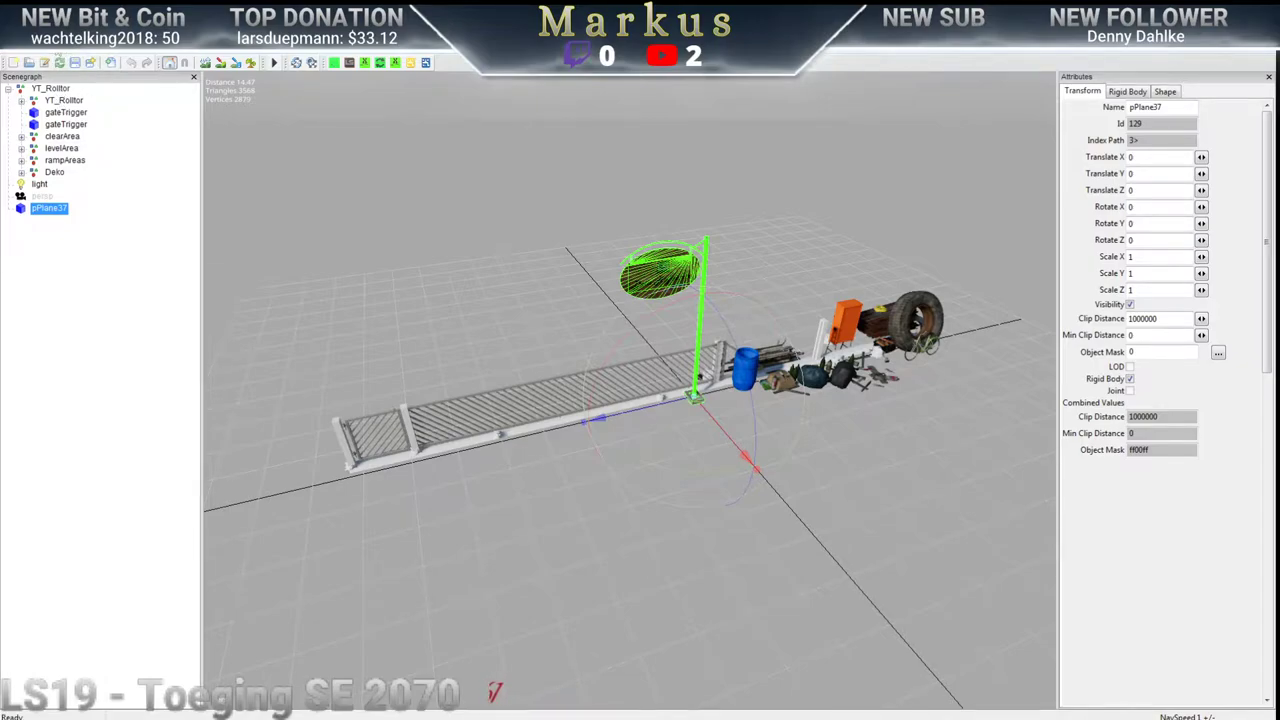
{"action": "left_click", "coordinate": [60, 53]}
{"action": "left_click", "coordinate": [76, 64]}
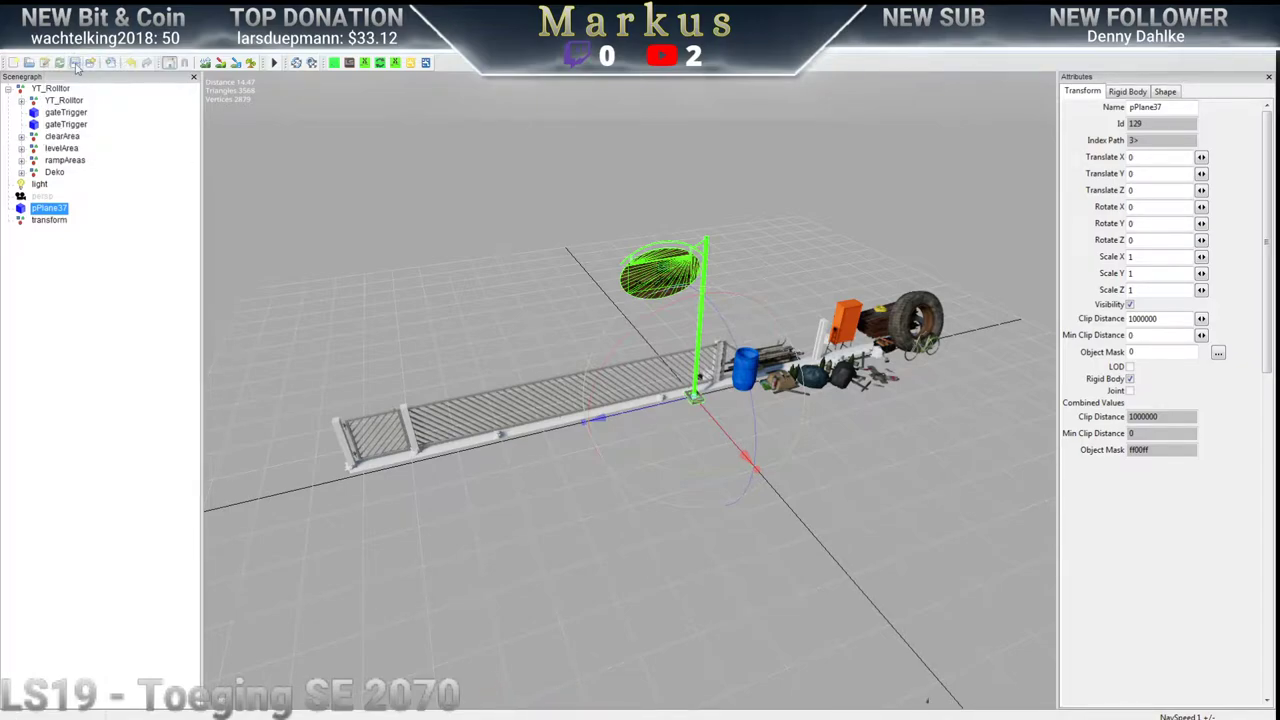
{"action": "left_click", "coordinate": [49, 219]}
{"action": "double_click", "coordinate": [1160, 107]}
{"action": "type", "text": "Hofschil"}
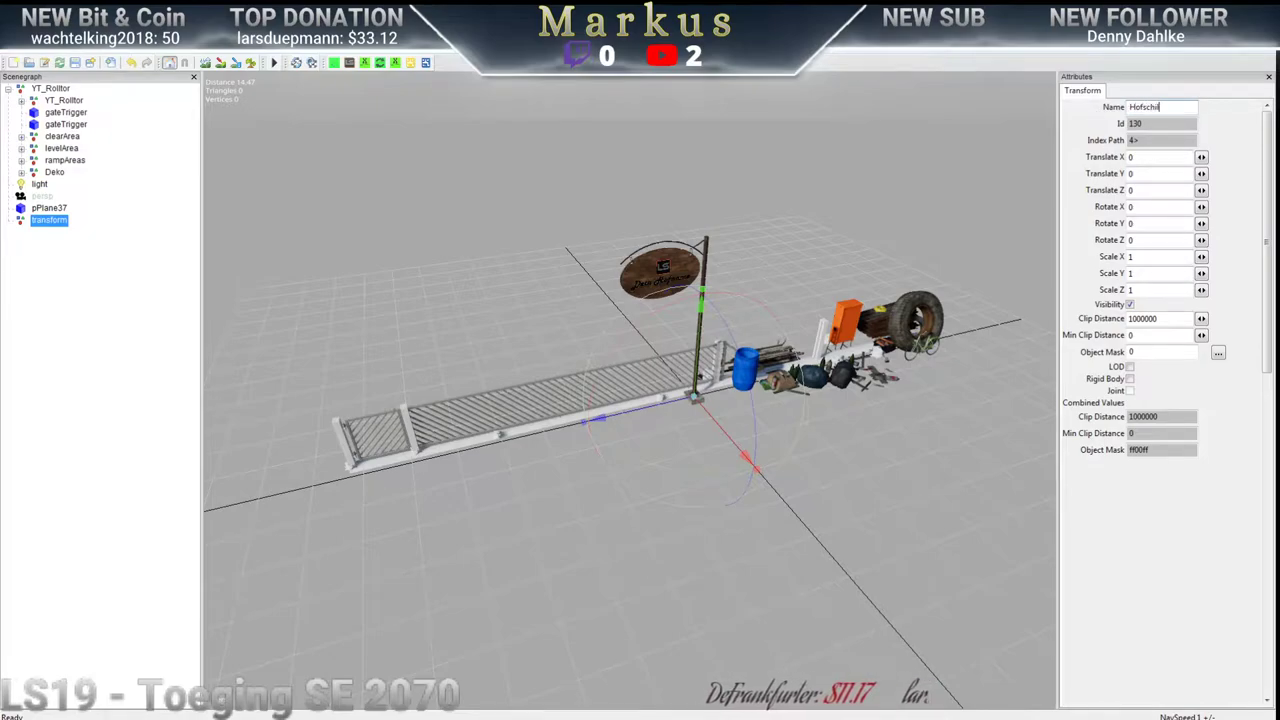
{"action": "key", "text": "Return"}
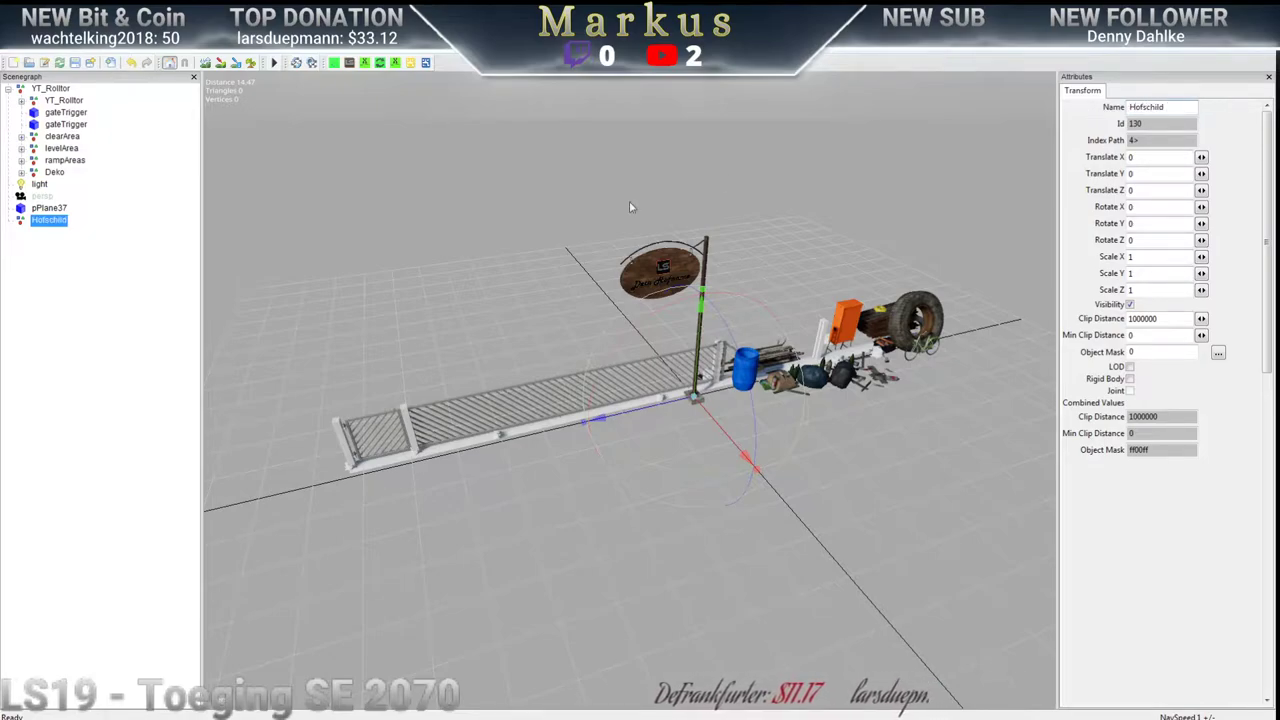
Move pPlane37 into the Hofschild group and place that group inside the top-level YT_Rolltor group
{"action": "left_click", "coordinate": [47, 209]}
{"action": "left_click_drag", "start_coordinate": [46, 212], "coordinate": [58, 92]}
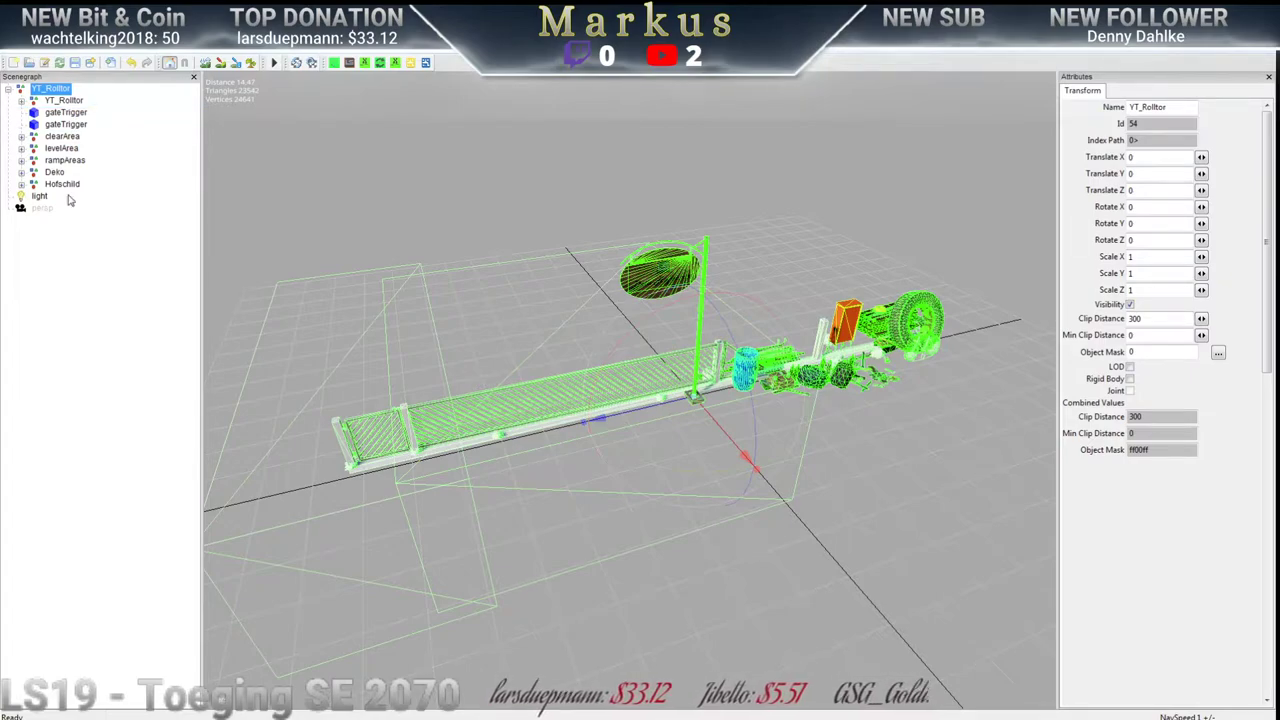
Delete the nested YT_Rolltor gate group and both gateTrigger objects from the top-level YT_Rolltor group
{"action": "left_click", "coordinate": [64, 101]}
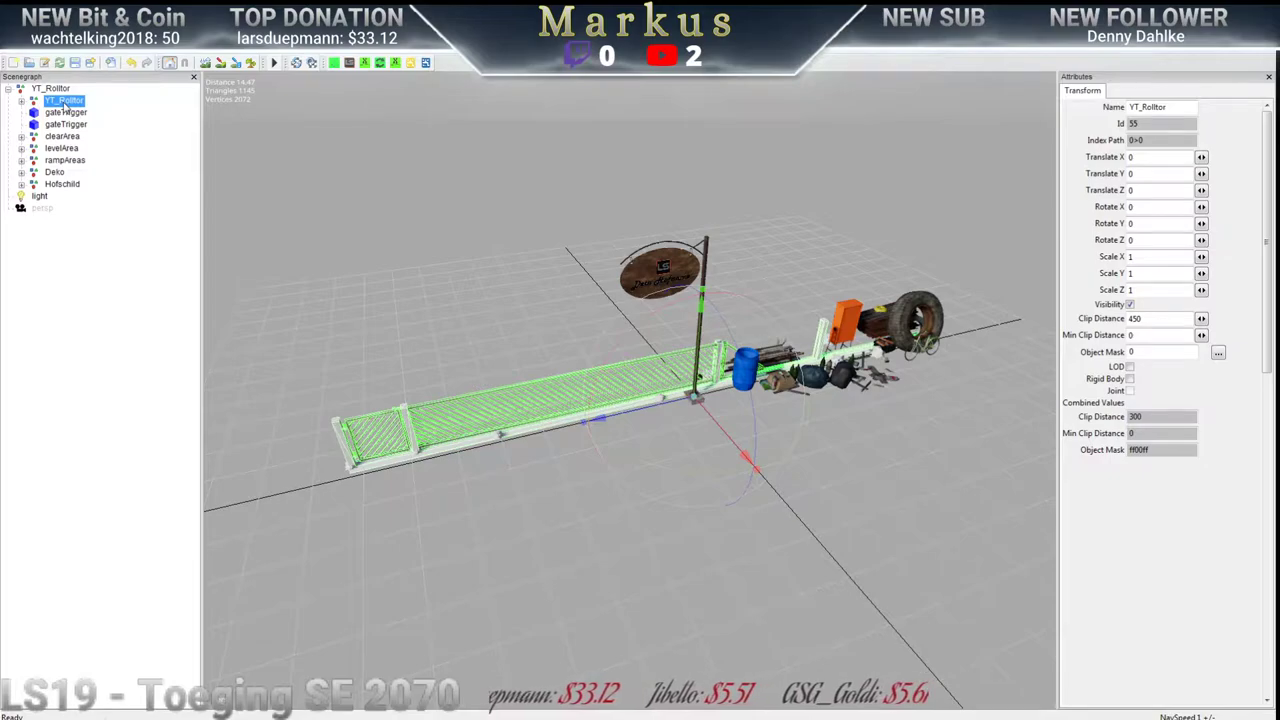
{"action": "key", "text": "Delete"}
{"action": "left_click", "coordinate": [64, 102]}
{"action": "key", "text": "Delete"}
{"action": "left_click", "coordinate": [64, 102]}
{"action": "key", "text": "Delete"}
Reorder the top-level YT_Rolltor group so that Hofschild comes first and Deko second, ahead of clearArea
{"action": "left_click", "coordinate": [62, 148]}
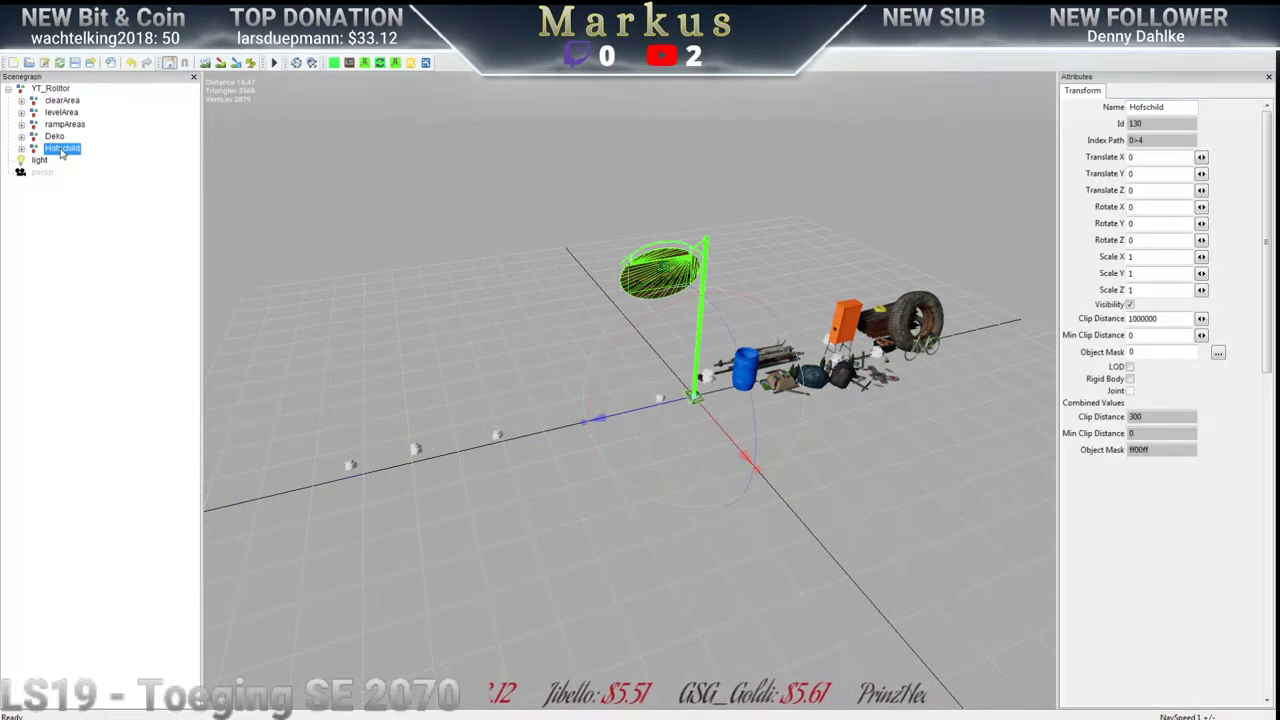
{"action": "left_click_drag", "start_coordinate": [98, 103], "coordinate": [66, 106]}
{"action": "left_click_drag", "start_coordinate": [57, 151], "coordinate": [108, 117]}
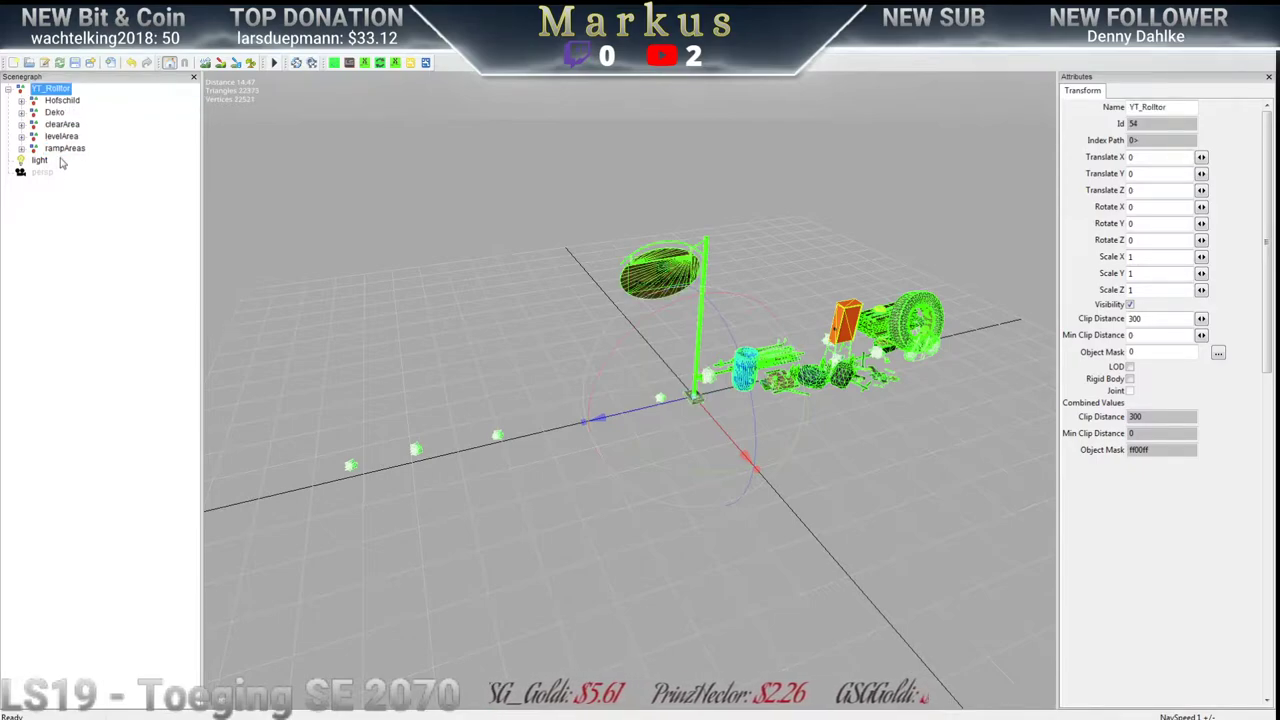
{"action": "left_click", "coordinate": [97, 191]}
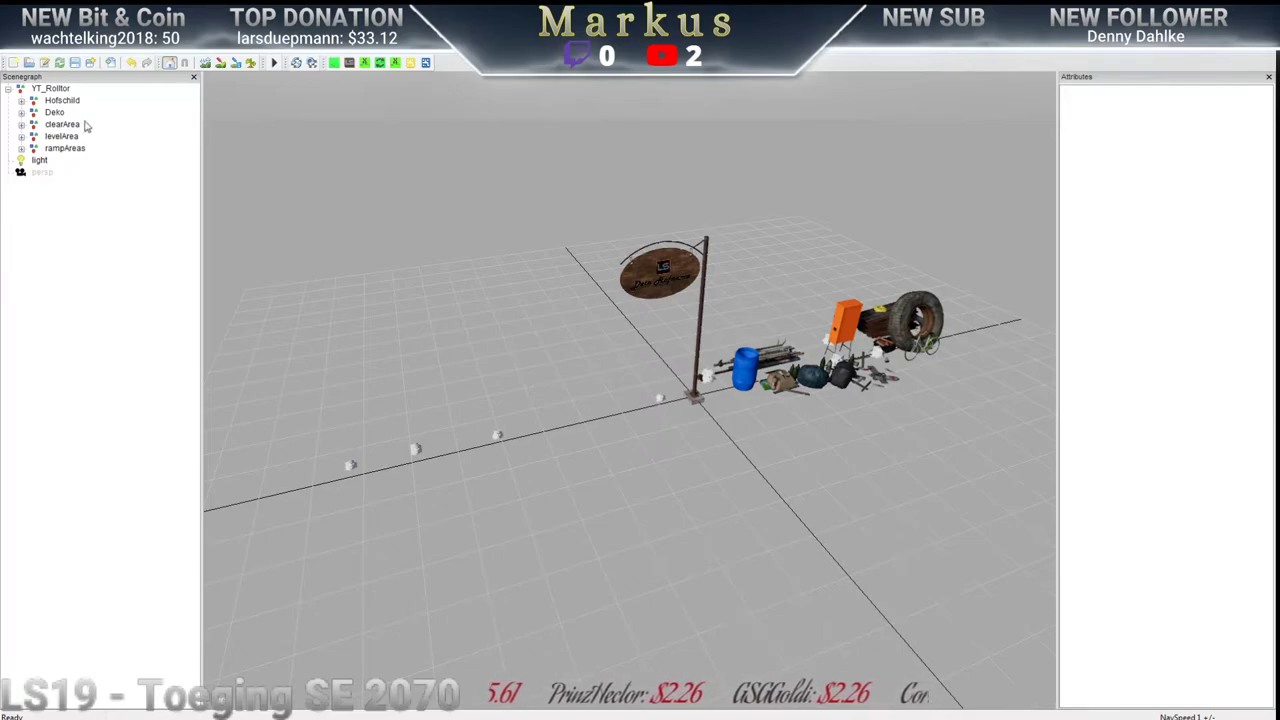
Examine the Hofschild, Deko, levelArea, clearArea and rampAreas groups and how the sign stands in the scene
{"action": "left_click", "coordinate": [63, 101]}
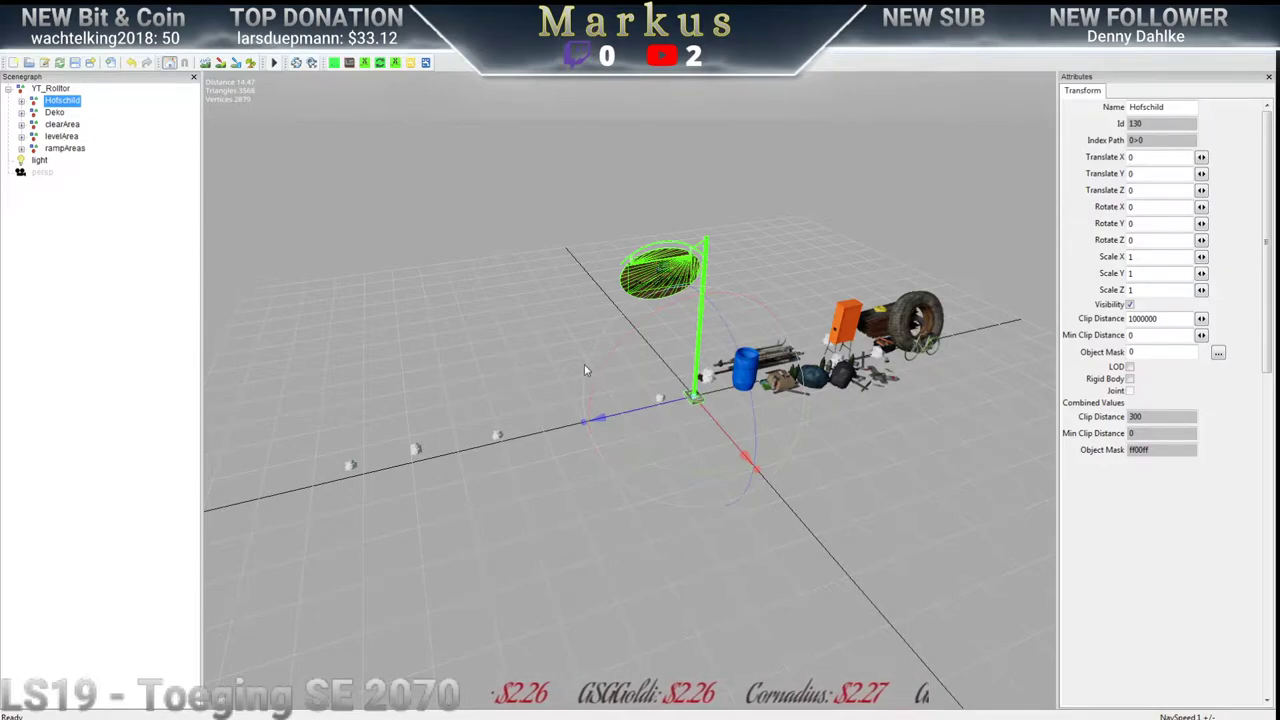
{"action": "left_click", "coordinate": [54, 113]}
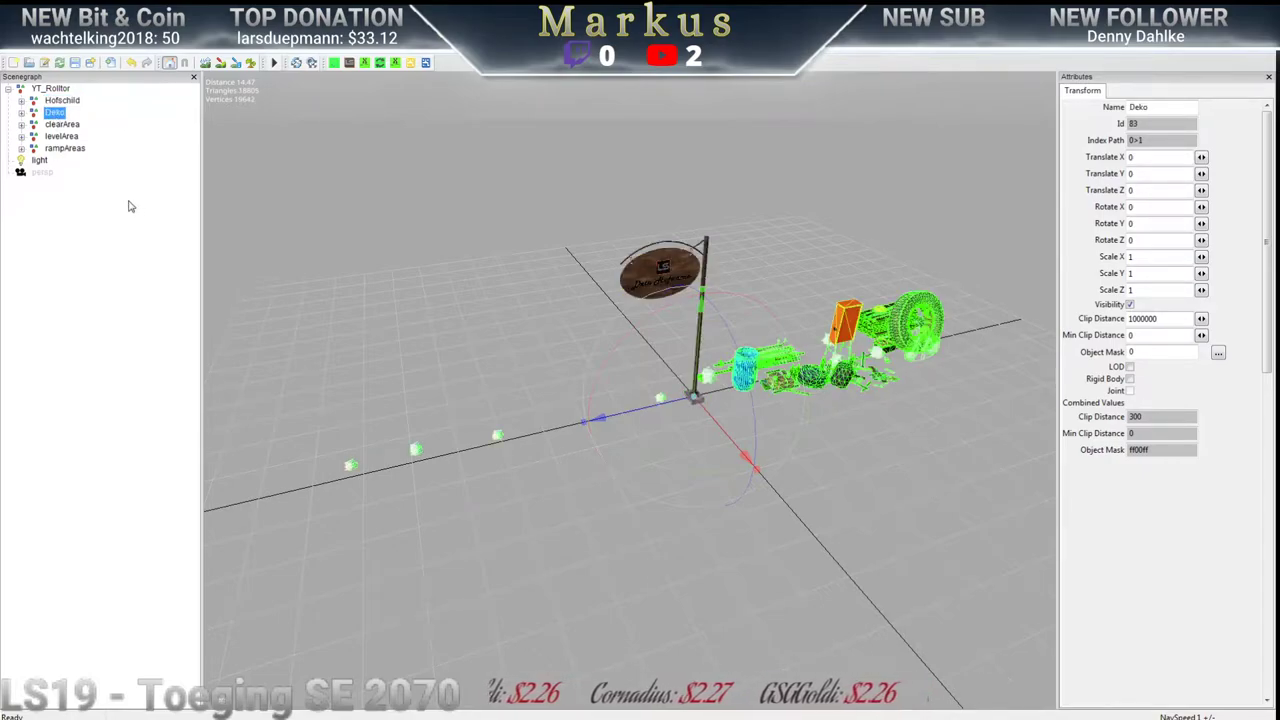
{"action": "left_click", "coordinate": [57, 137]}
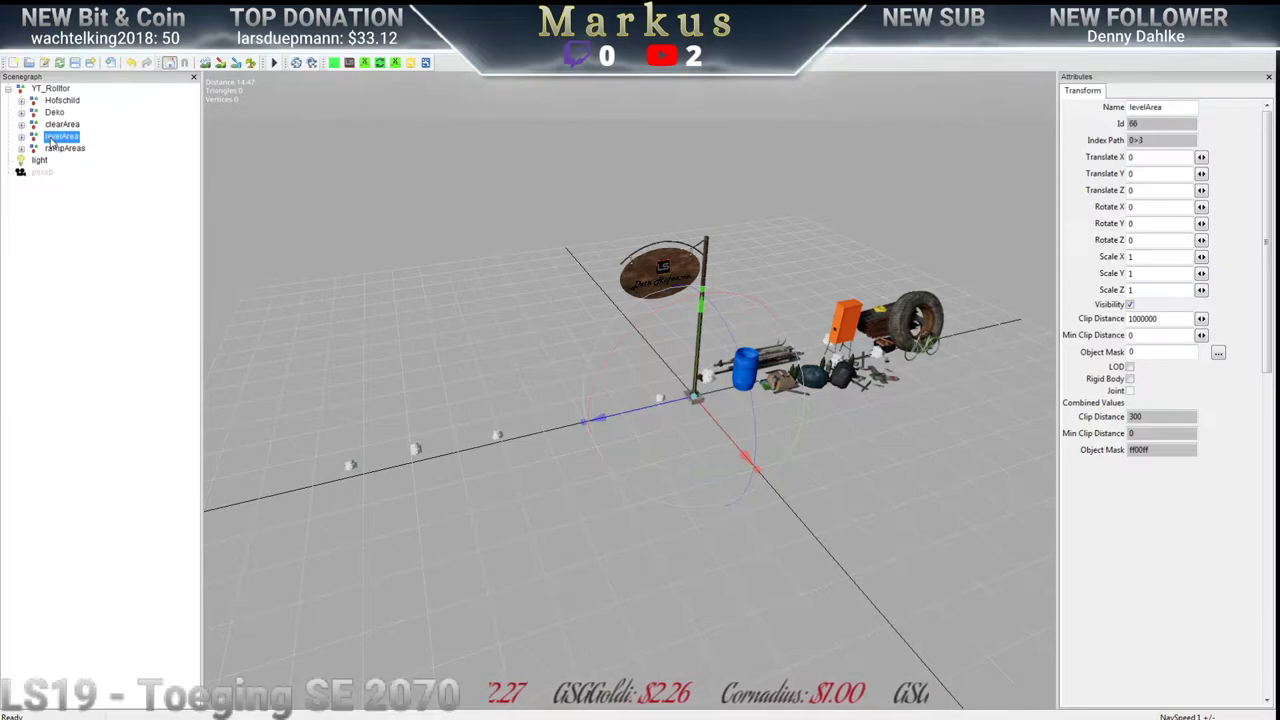
{"action": "left_click", "coordinate": [53, 126]}
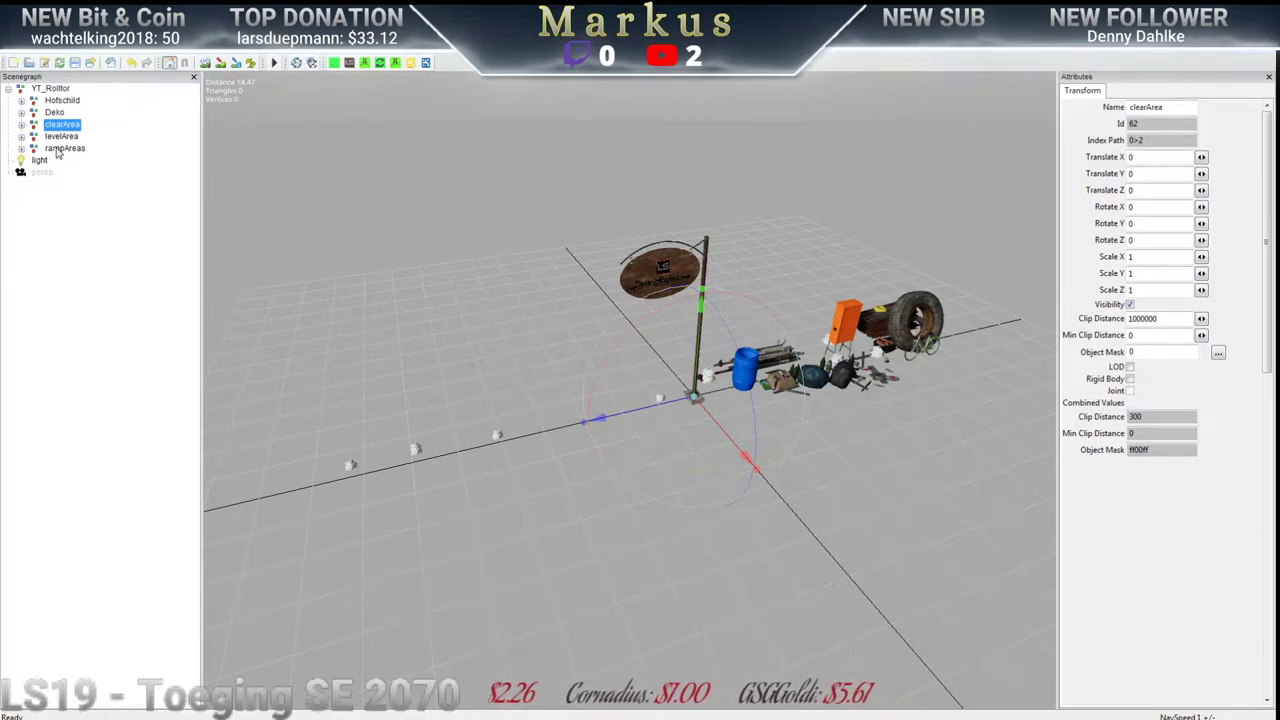
{"action": "left_click", "coordinate": [60, 149]}
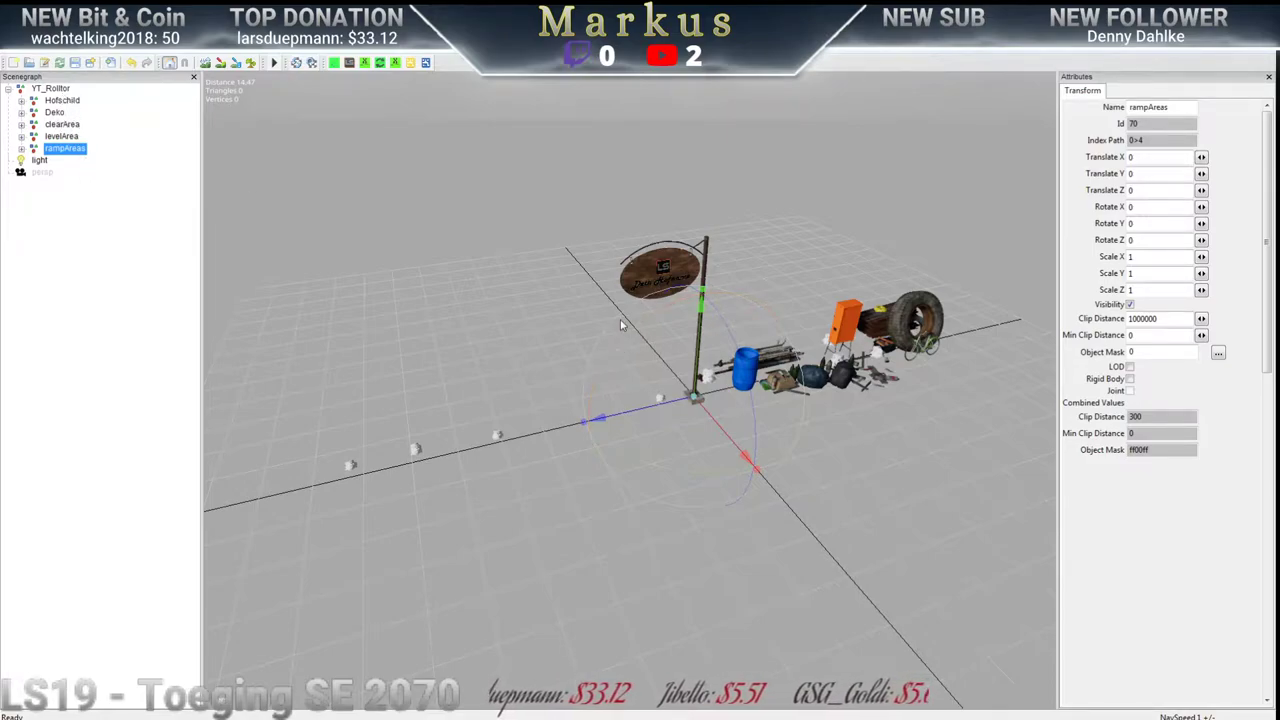
{"action": "scroll", "coordinate": [559, 347], "scroll_direction": "up", "scroll_amount": 5}
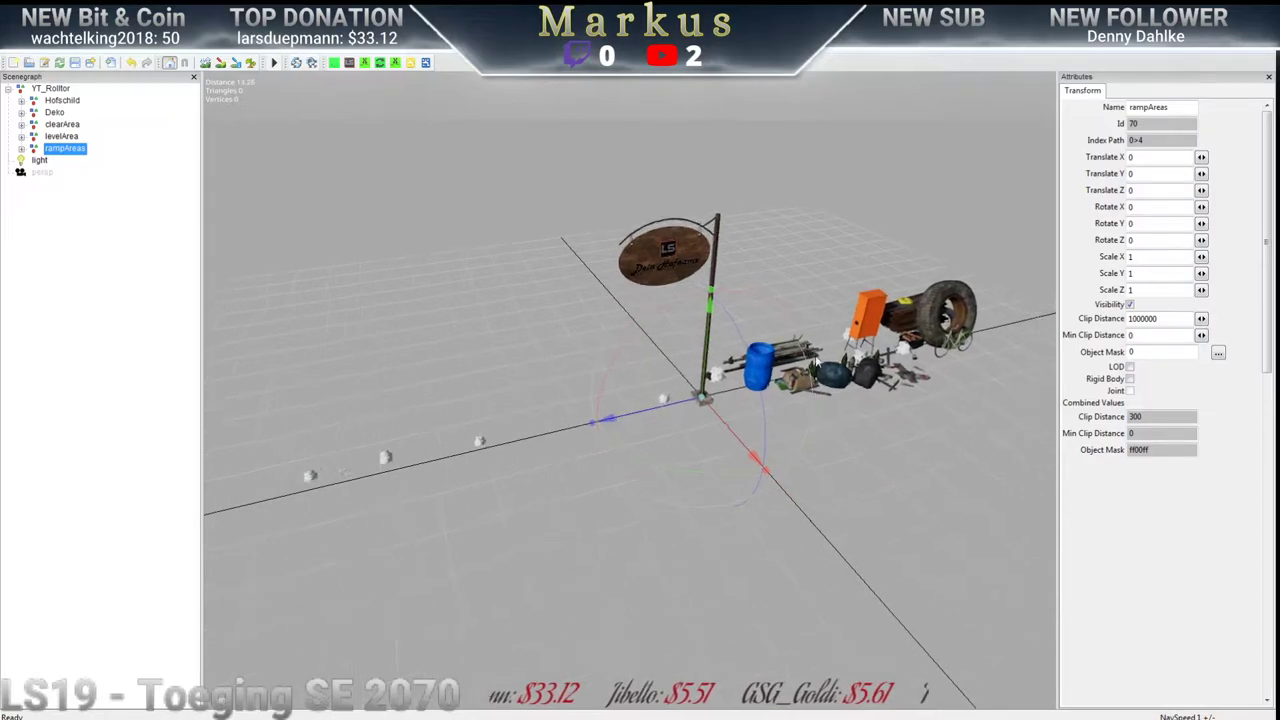
{"action": "middle_click_drag", "start_coordinate": [785, 328], "coordinate": [763, 275]}
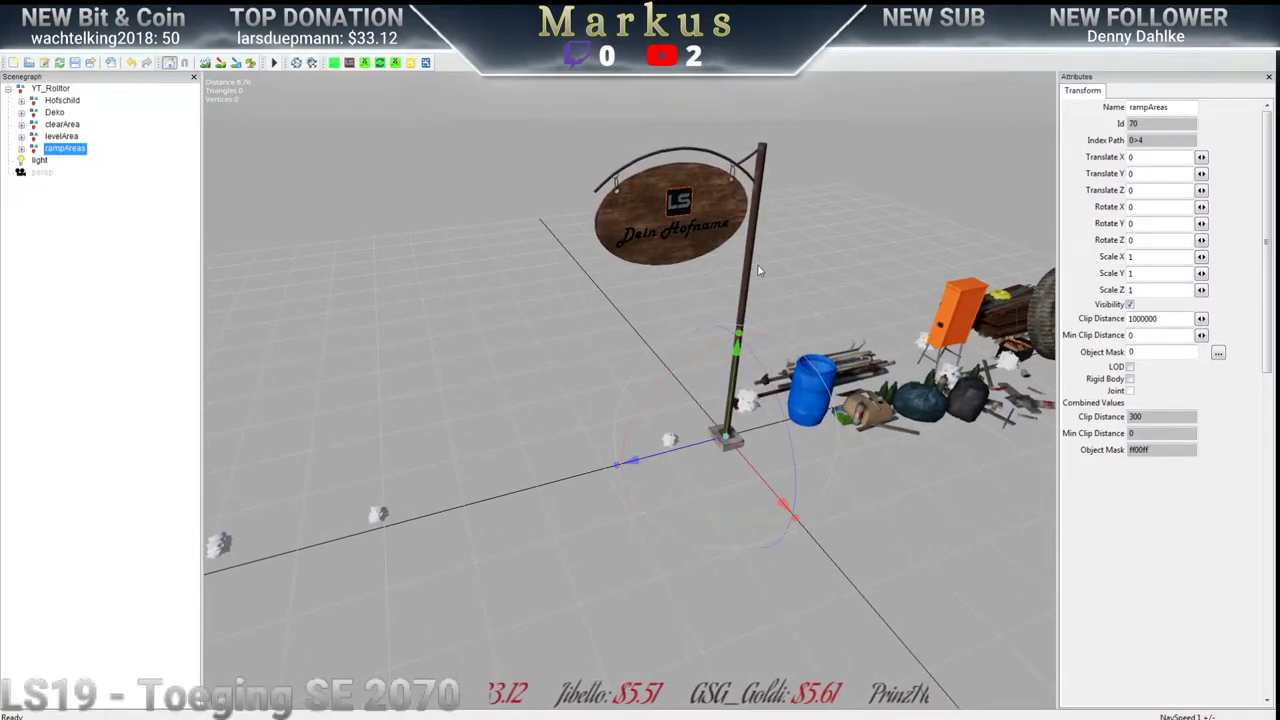
{"action": "scroll", "coordinate": [616, 384], "scroll_direction": "down", "scroll_amount": 5}
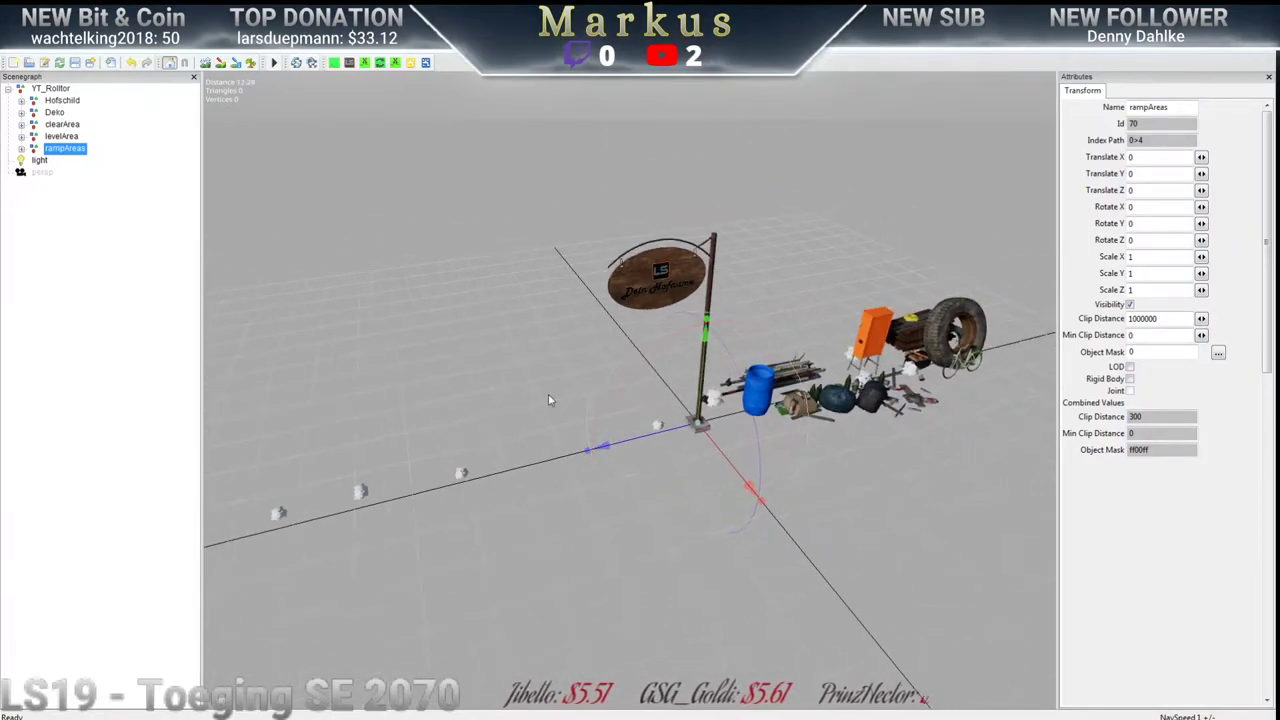
Delete all objects in the Deko group except trashPile01 and bikeGreen, including every bush_anim_neu
{"action": "left_click", "coordinate": [50, 113]}
{"action": "left_click", "coordinate": [21, 112]}
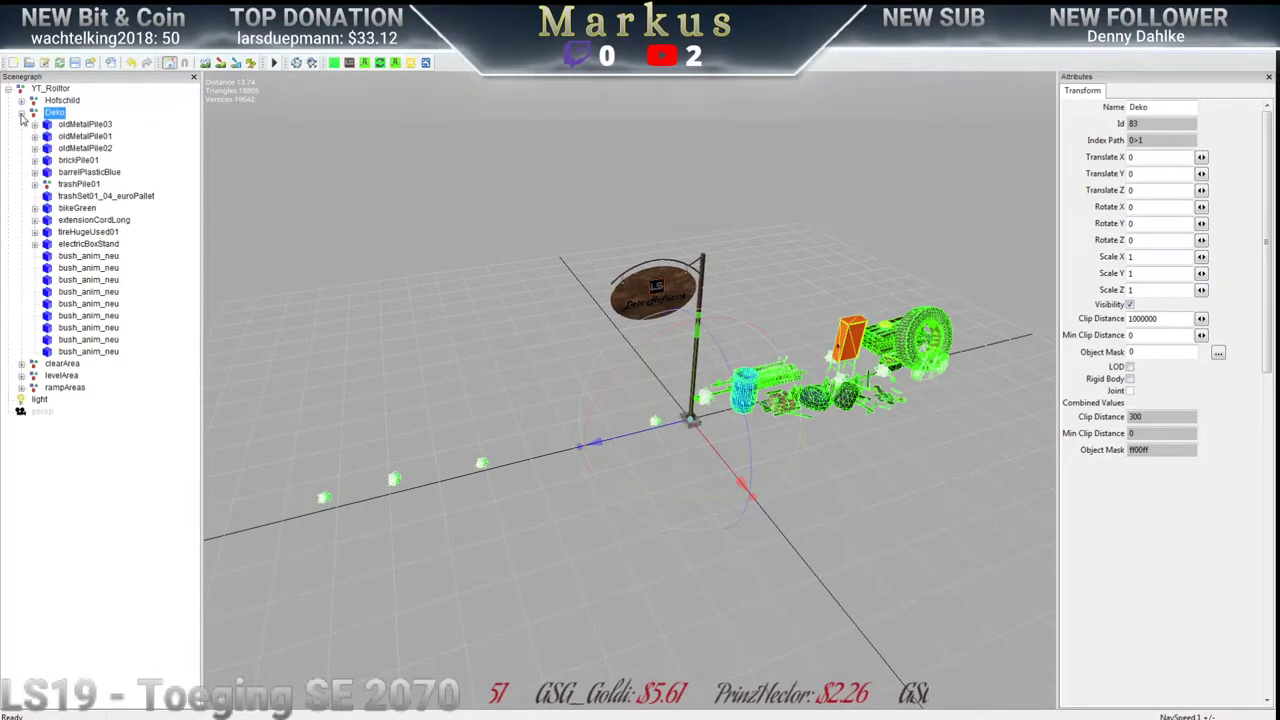
{"action": "left_click", "coordinate": [74, 125]}
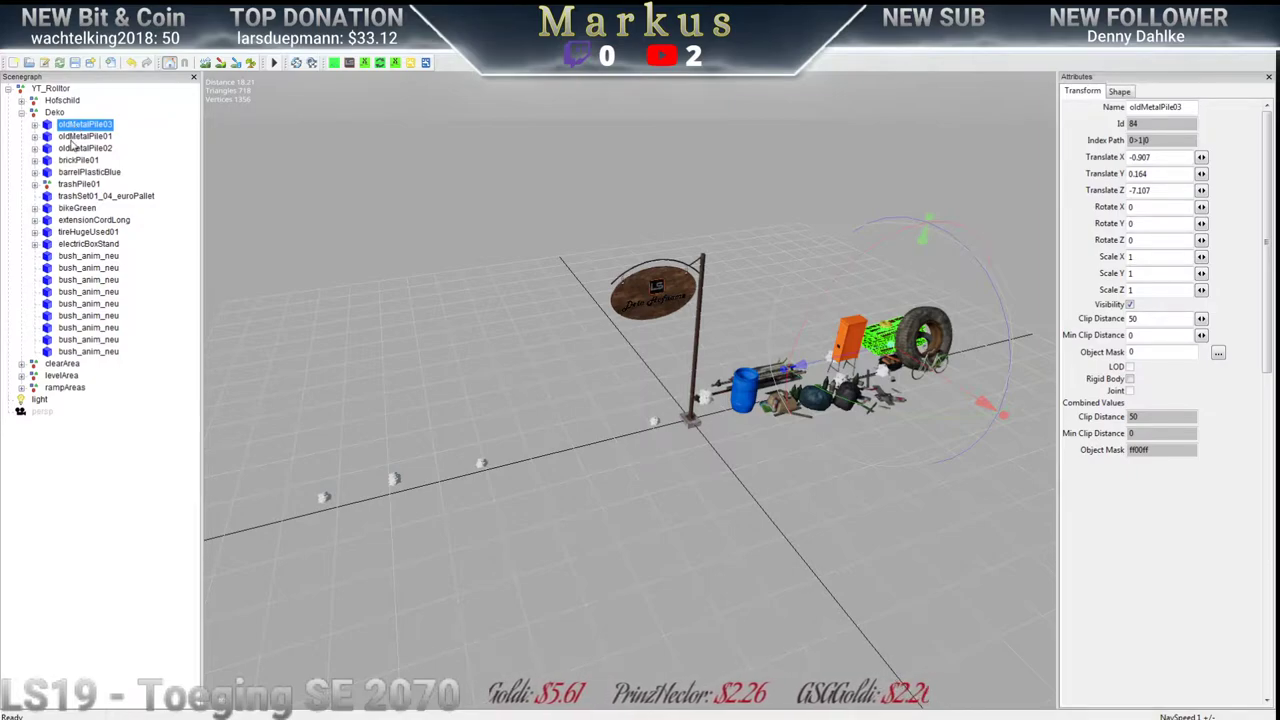
{"action": "left_click", "coordinate": [72, 137], "text": "ctrl"}
{"action": "left_click", "coordinate": [67, 149], "text": "ctrl"}
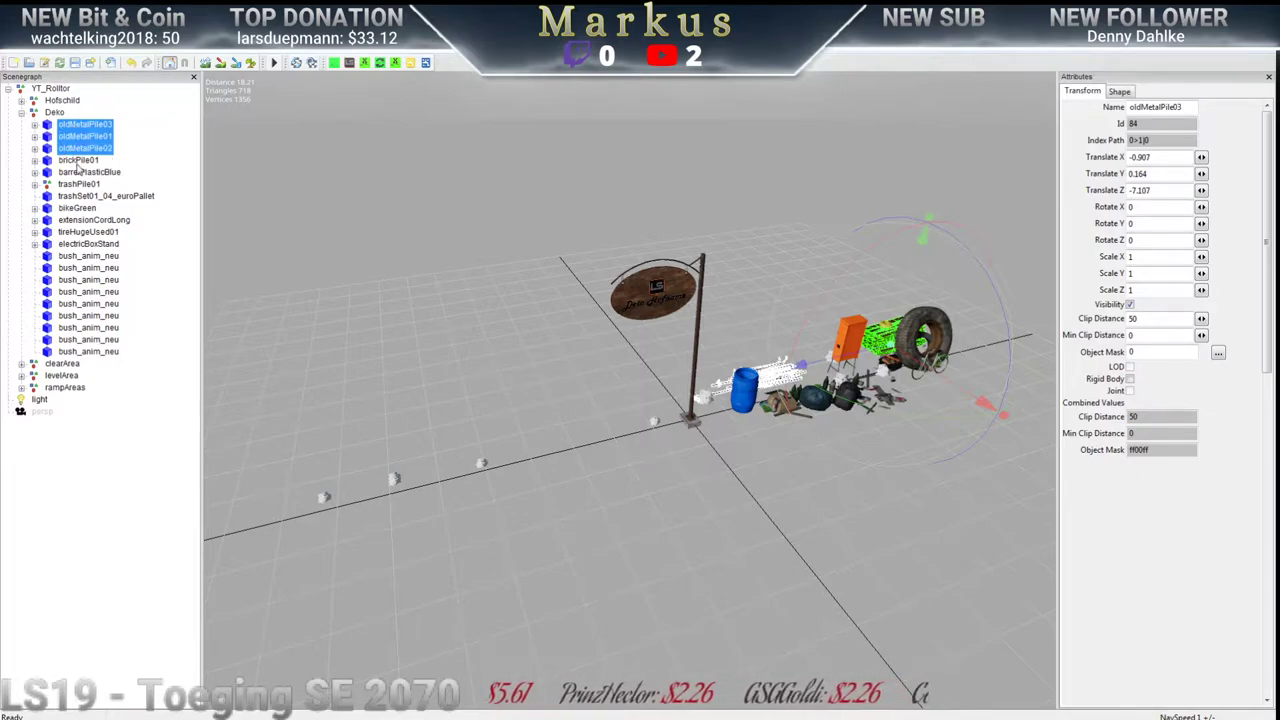
{"action": "left_click", "coordinate": [72, 161], "text": "ctrl"}
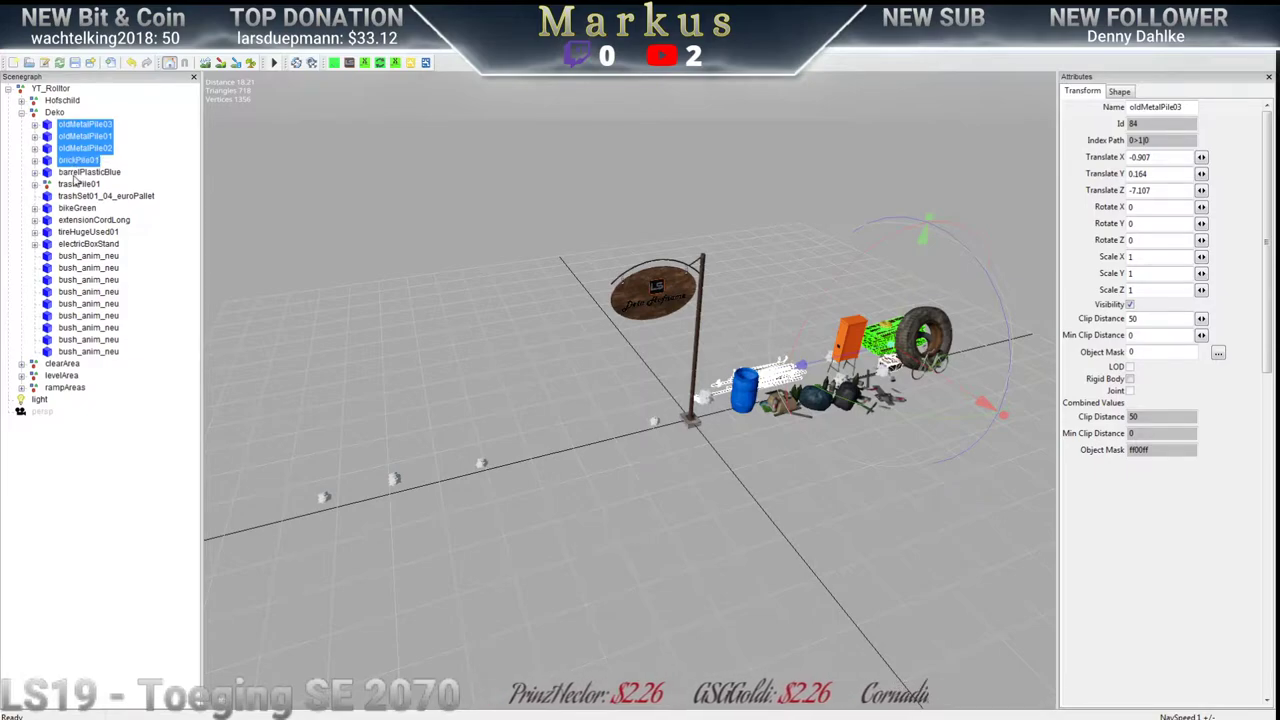
{"action": "left_click", "coordinate": [75, 173], "text": "ctrl"}
{"action": "left_click", "coordinate": [72, 185], "text": "ctrl"}
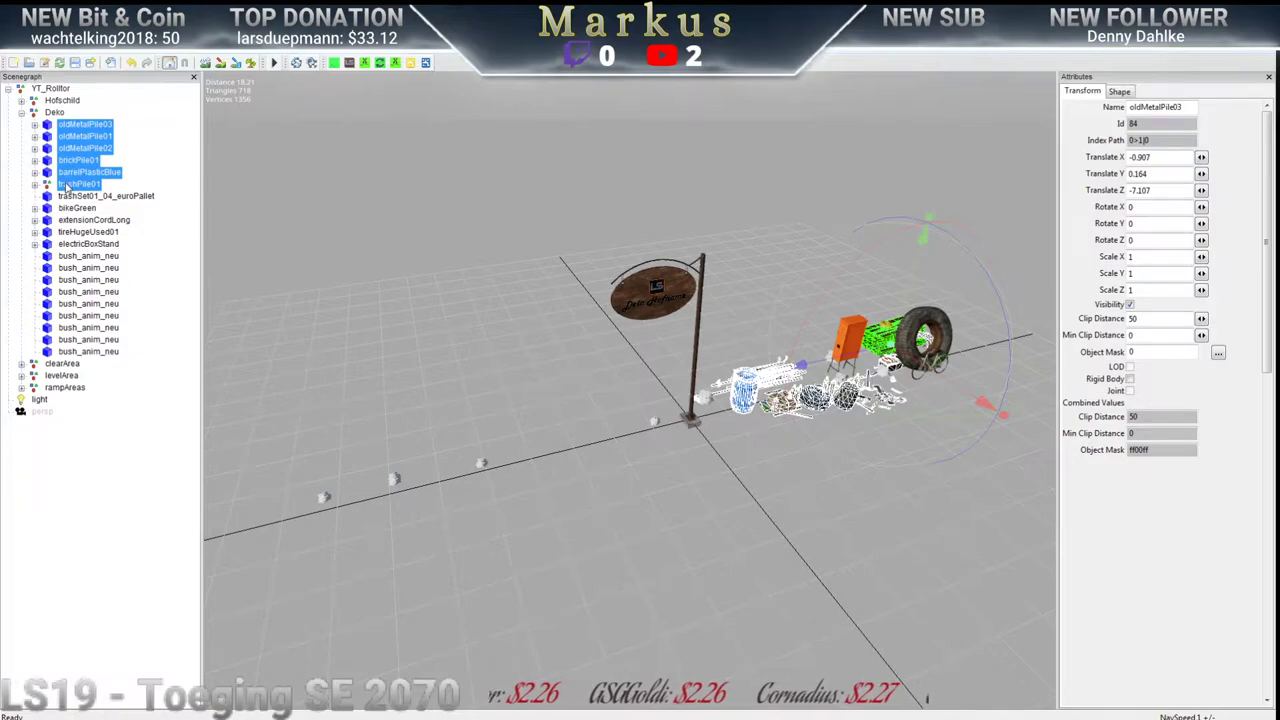
{"action": "left_click", "coordinate": [73, 185], "text": "ctrl"}
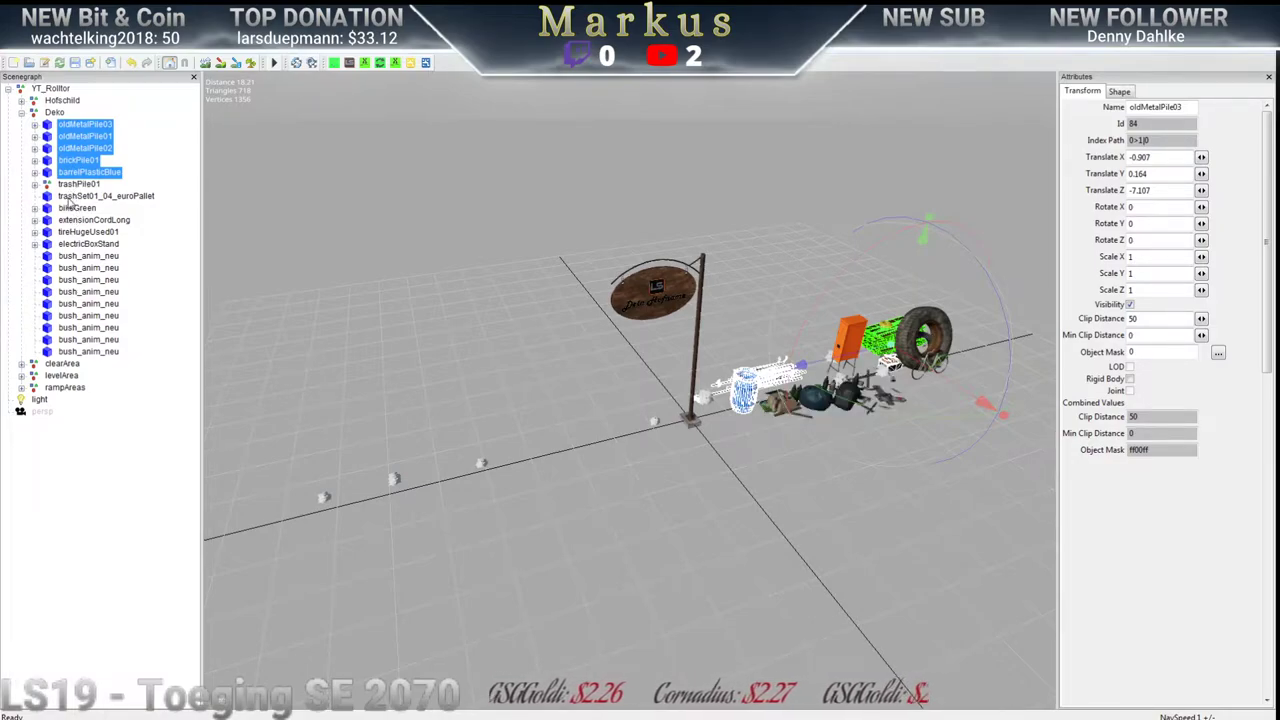
{"action": "left_click", "coordinate": [67, 197], "text": "ctrl"}
{"action": "left_click", "coordinate": [66, 207], "text": "ctrl"}
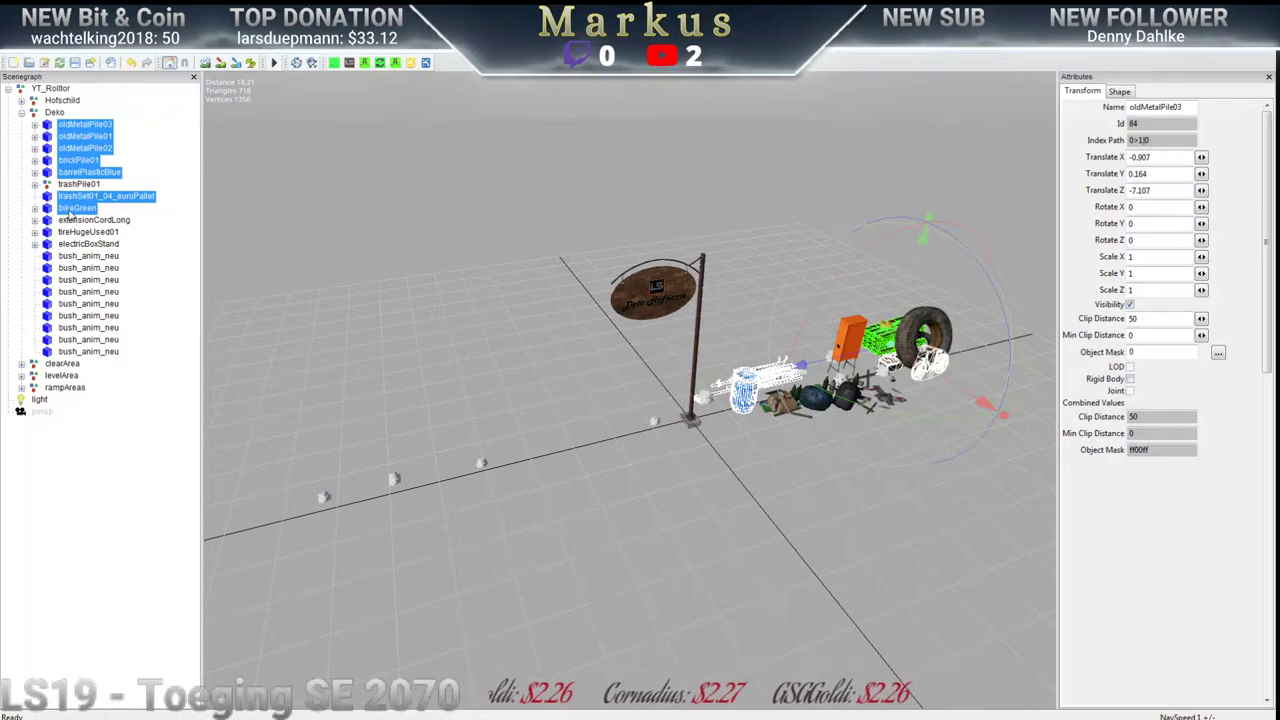
{"action": "key", "text": "Right"}
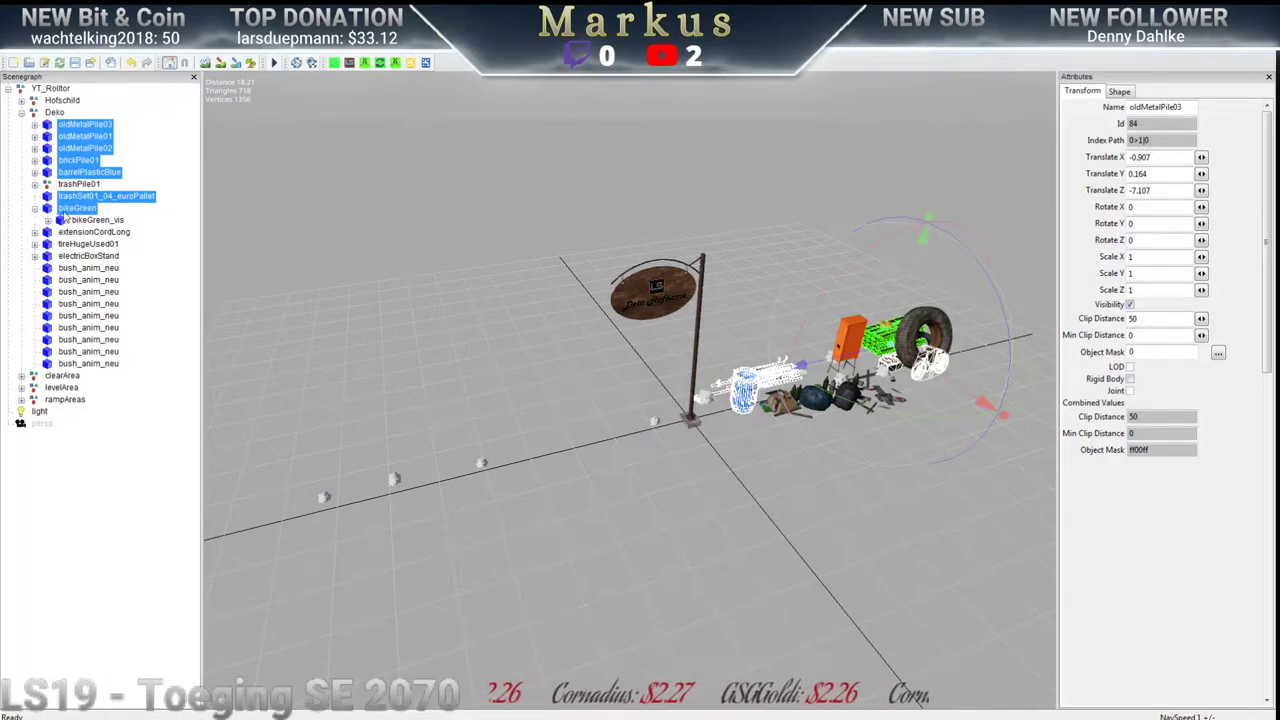
{"action": "left_click", "coordinate": [67, 209], "text": "ctrl"}
{"action": "left_click", "coordinate": [72, 232], "text": "ctrl"}
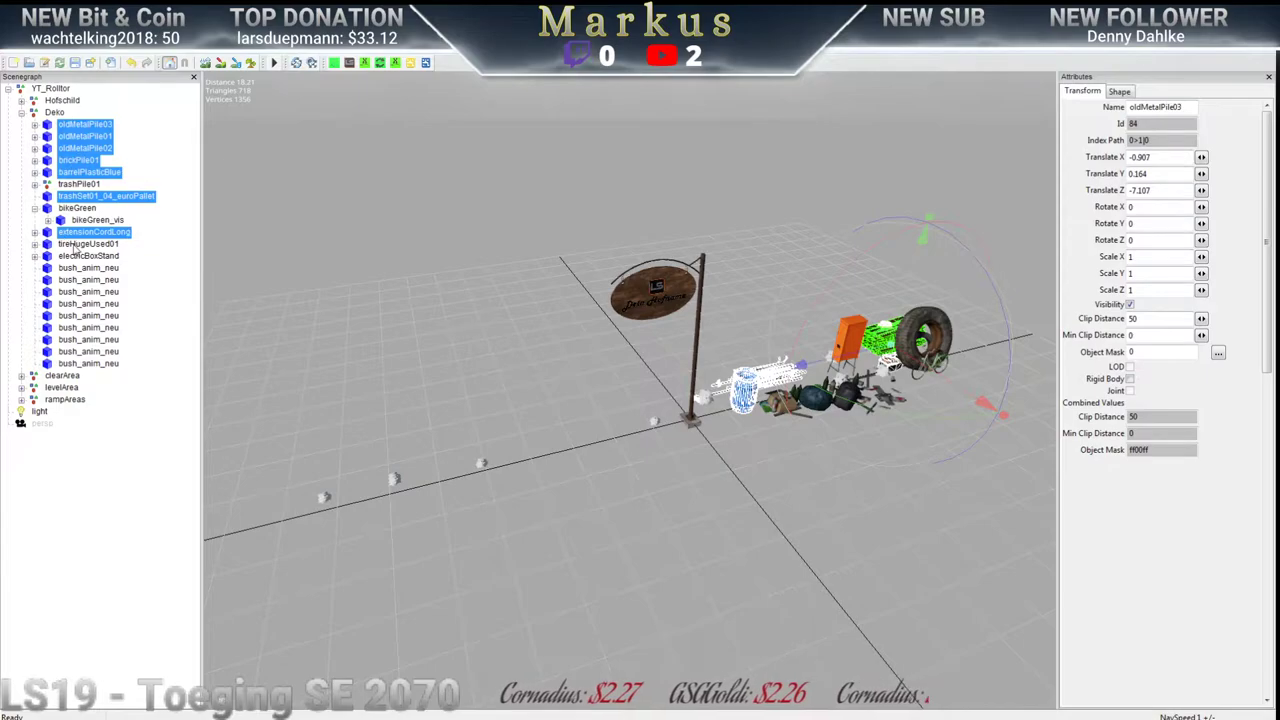
{"action": "left_click", "coordinate": [72, 245], "text": "ctrl"}
{"action": "left_click", "coordinate": [72, 257], "text": "ctrl"}
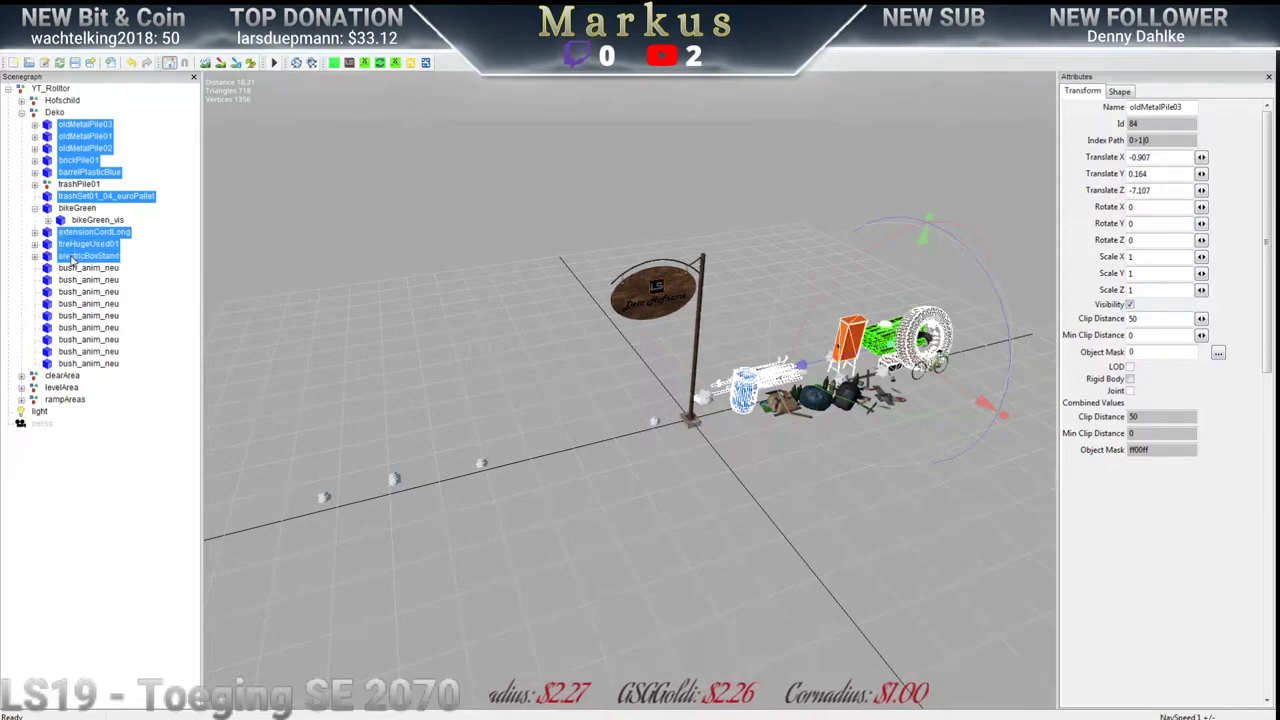
{"action": "left_click", "coordinate": [72, 269], "text": "ctrl"}
{"action": "left_click", "coordinate": [72, 281], "text": "ctrl"}
{"action": "left_click", "coordinate": [70, 293], "text": "ctrl"}
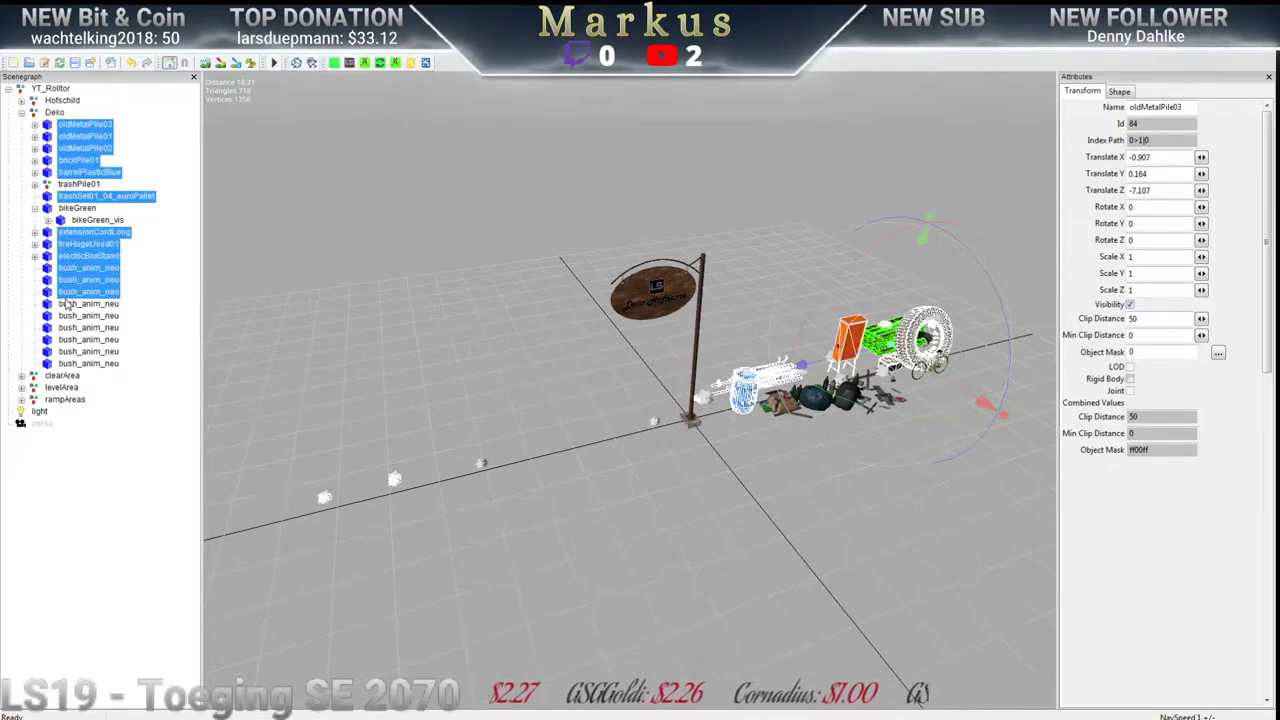
{"action": "left_click", "coordinate": [70, 304], "text": "ctrl"}
{"action": "left_click", "coordinate": [71, 316], "text": "ctrl"}
{"action": "left_click", "coordinate": [72, 328], "text": "ctrl"}
{"action": "left_click", "coordinate": [72, 340], "text": "ctrl"}
{"action": "left_click", "coordinate": [72, 352], "text": "ctrl"}
{"action": "left_click", "coordinate": [72, 364], "text": "ctrl"}
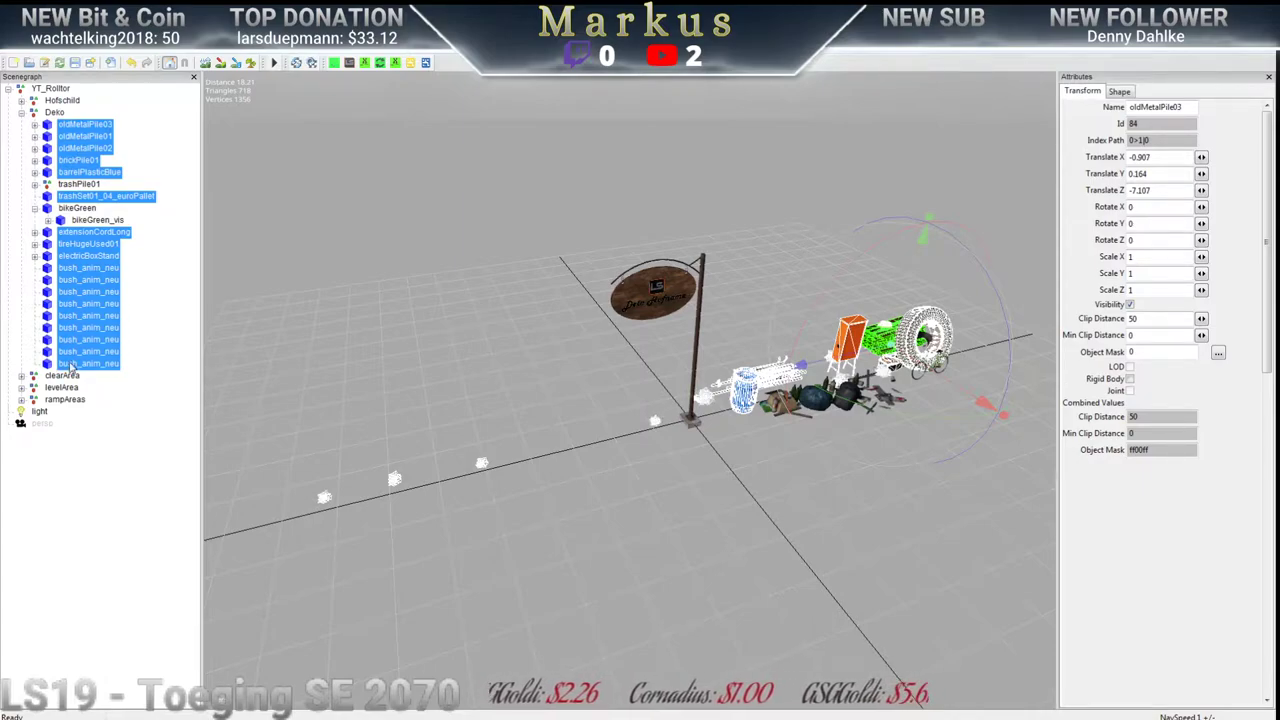
{"action": "key", "text": "Delete"}
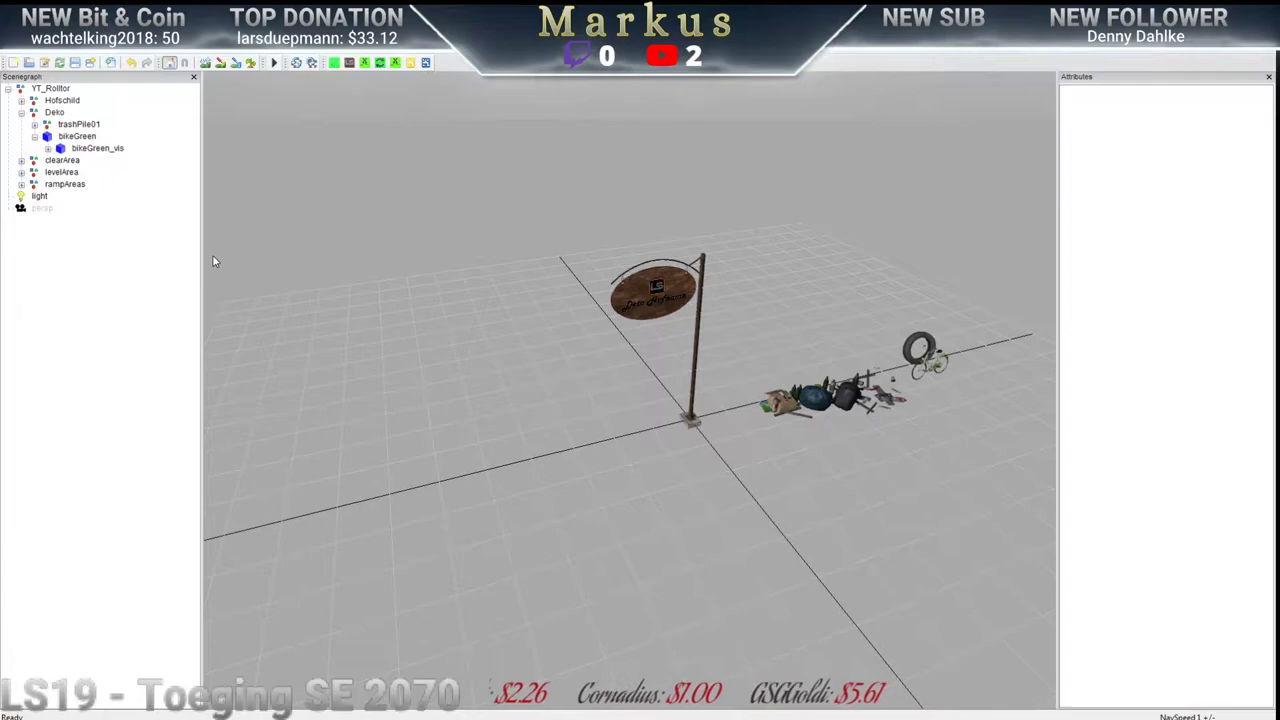
Move bikeGreen beside the foot of the sign post, to about X 1.035, Y 0.077, Z 1.639
{"action": "left_click", "coordinate": [63, 139]}
{"action": "left_click_drag", "start_coordinate": [890, 393], "coordinate": [582, 452]}
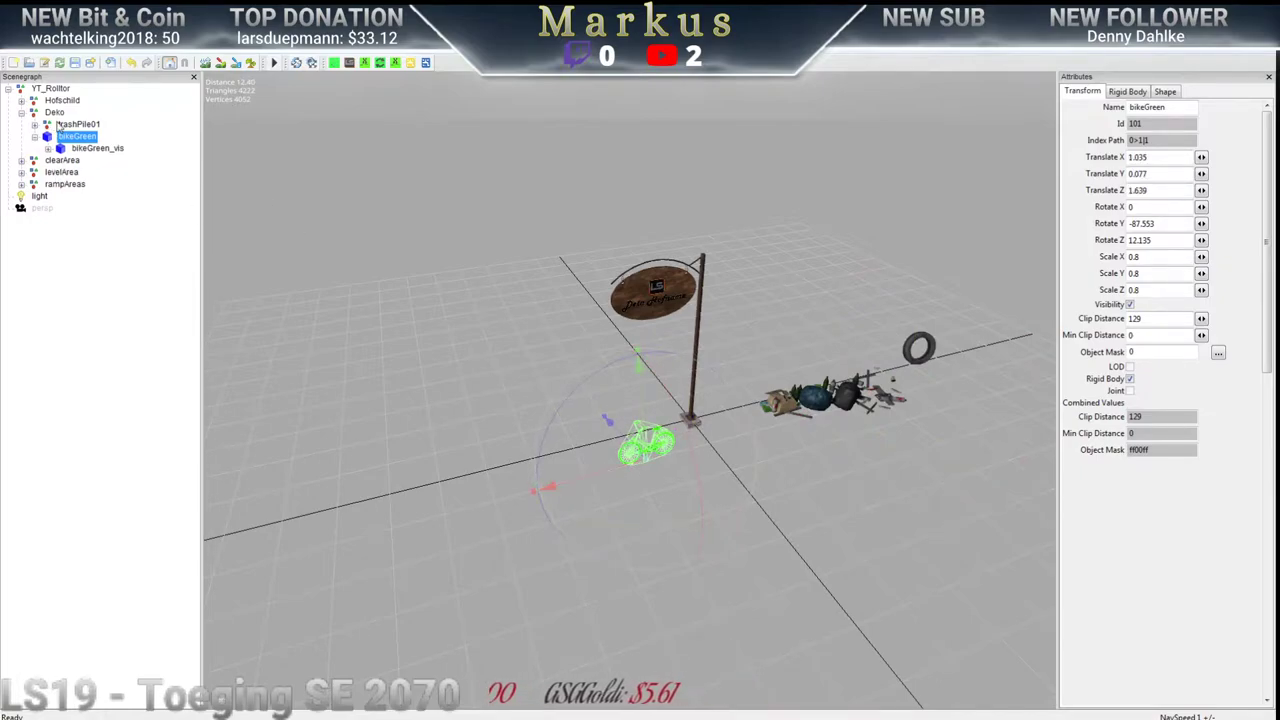
Delete trash04, trash01, trashDebris01 and trashTire01 from the trashPile01 group, keeping trashDebris02
{"action": "left_click", "coordinate": [76, 126]}
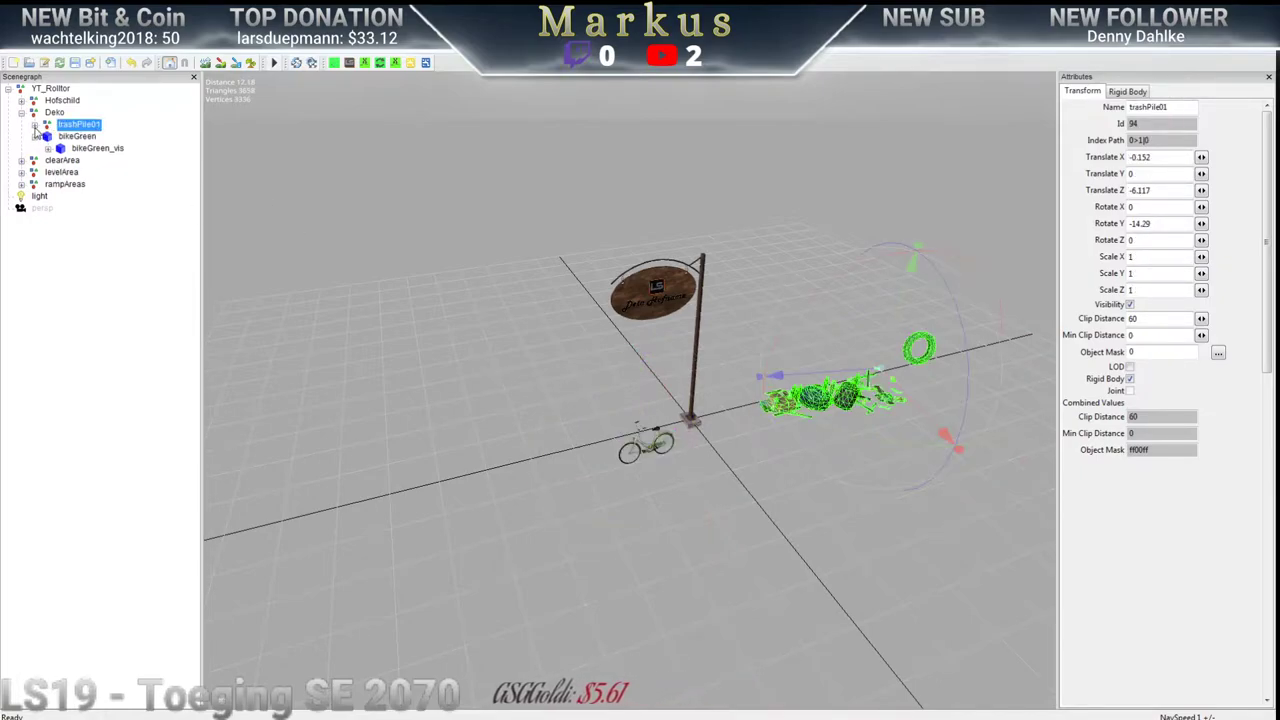
{"action": "left_click", "coordinate": [34, 124]}
{"action": "left_click", "coordinate": [85, 136]}
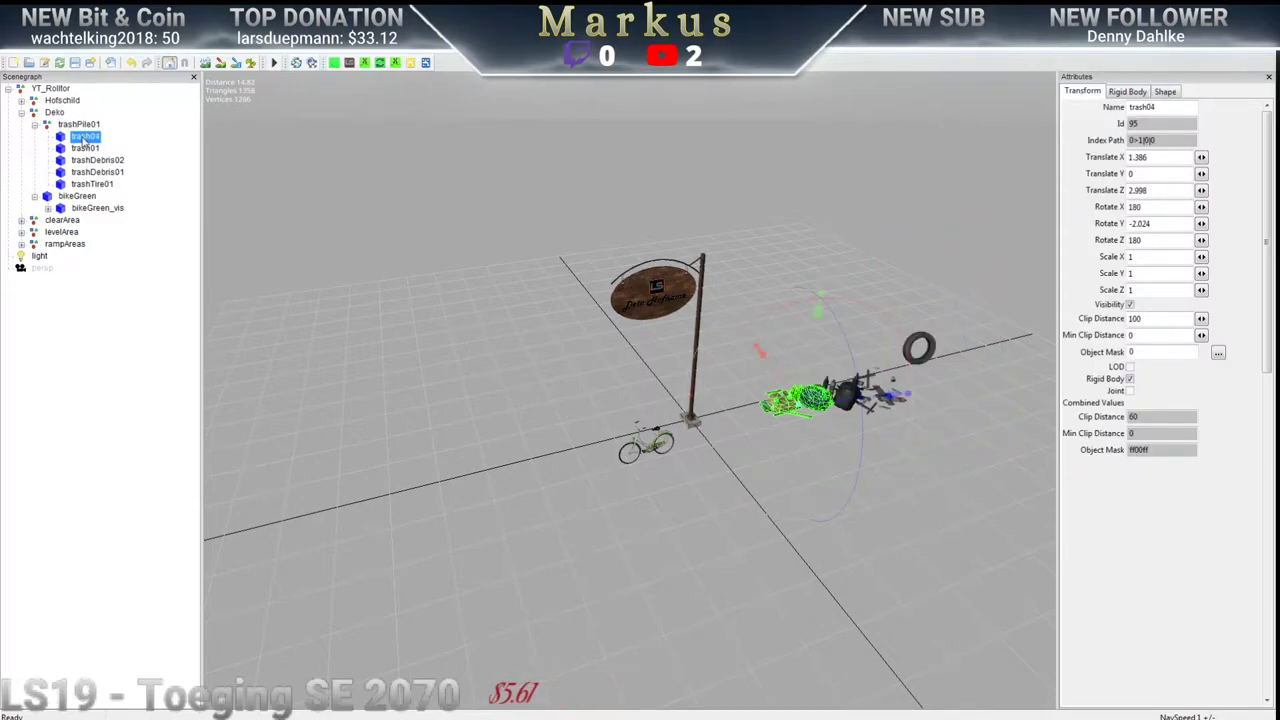
{"action": "left_click", "coordinate": [85, 149]}
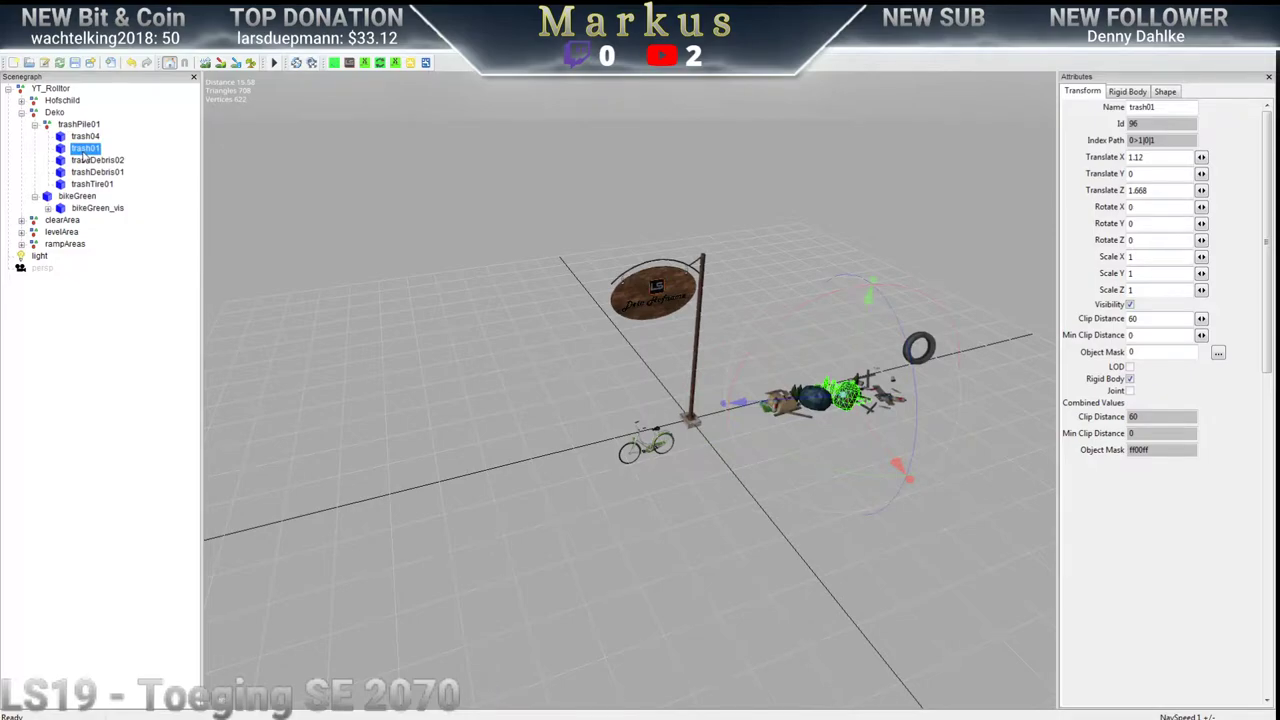
{"action": "left_click", "coordinate": [81, 138]}
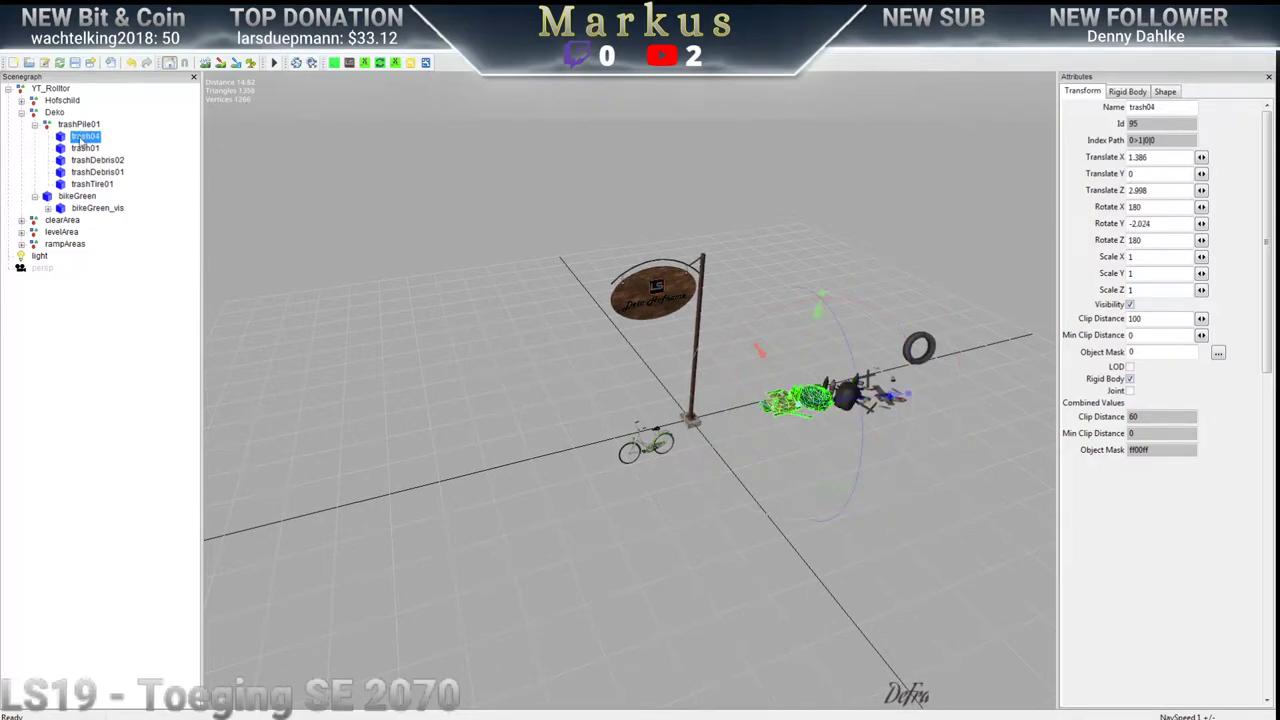
{"action": "key", "text": "Delete"}
{"action": "left_click", "coordinate": [81, 138]}
{"action": "key", "text": "Delete"}
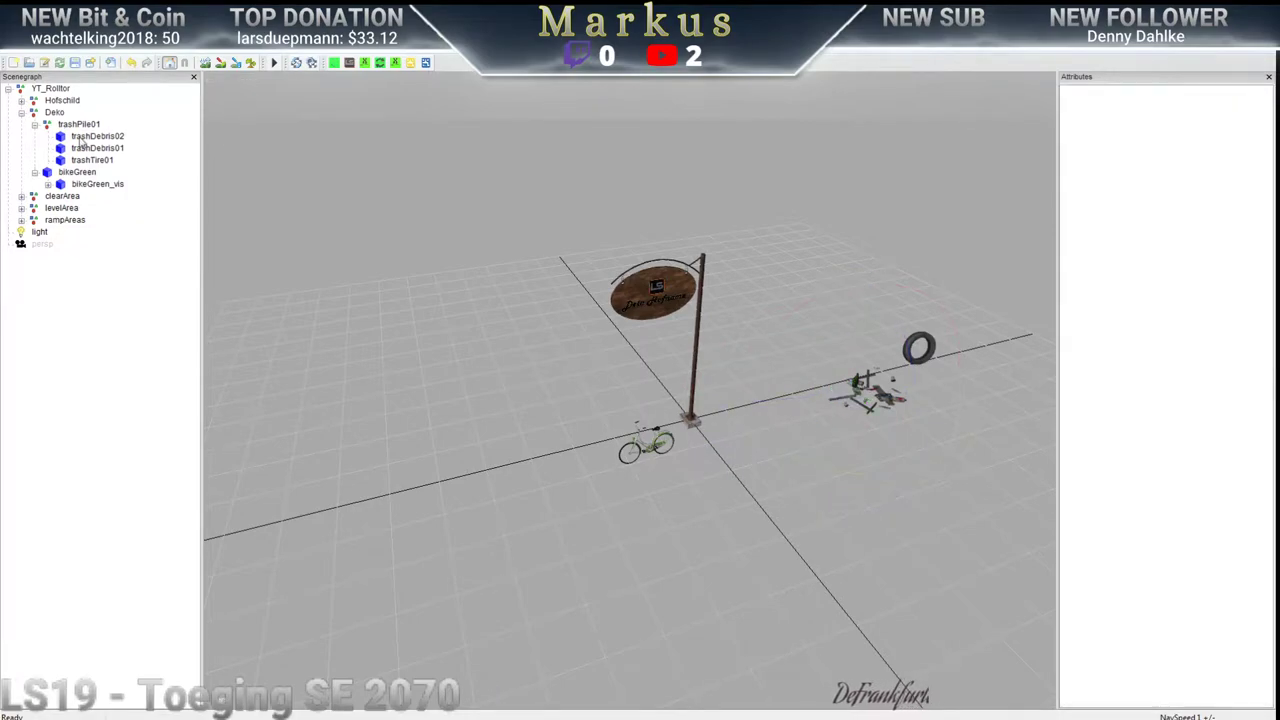
{"action": "left_click", "coordinate": [84, 148]}
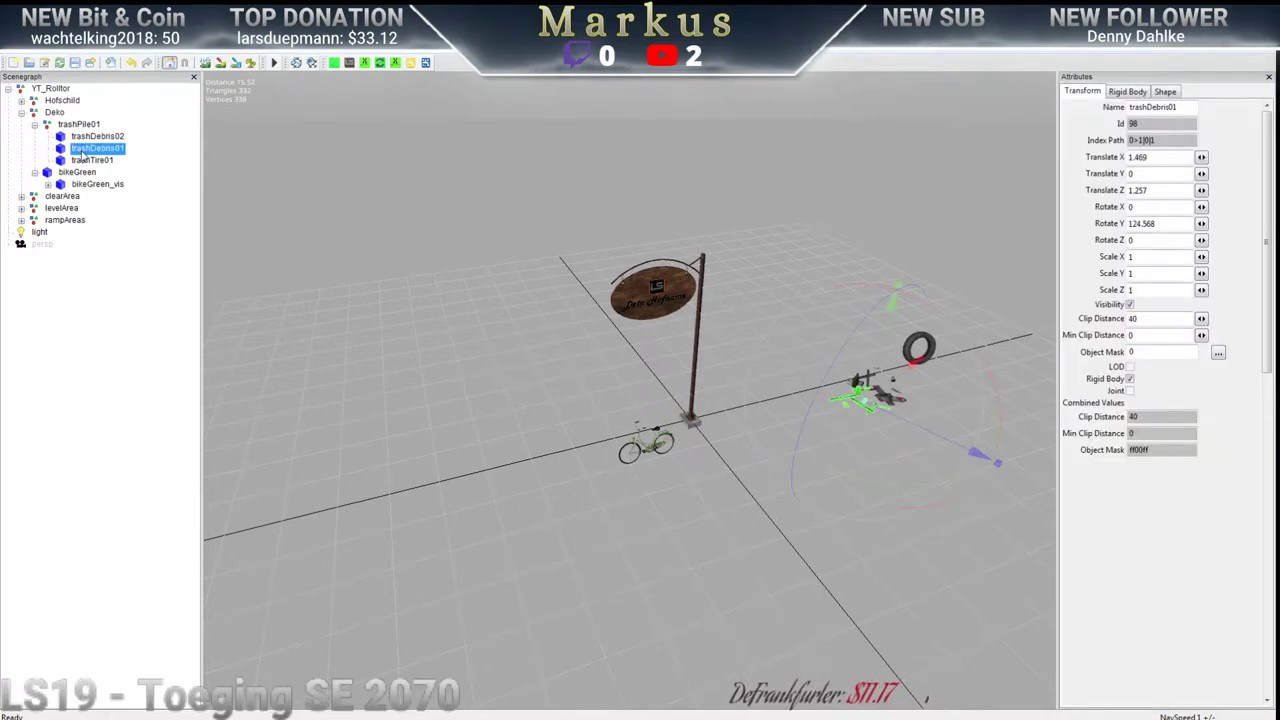
{"action": "key", "text": "Delete"}
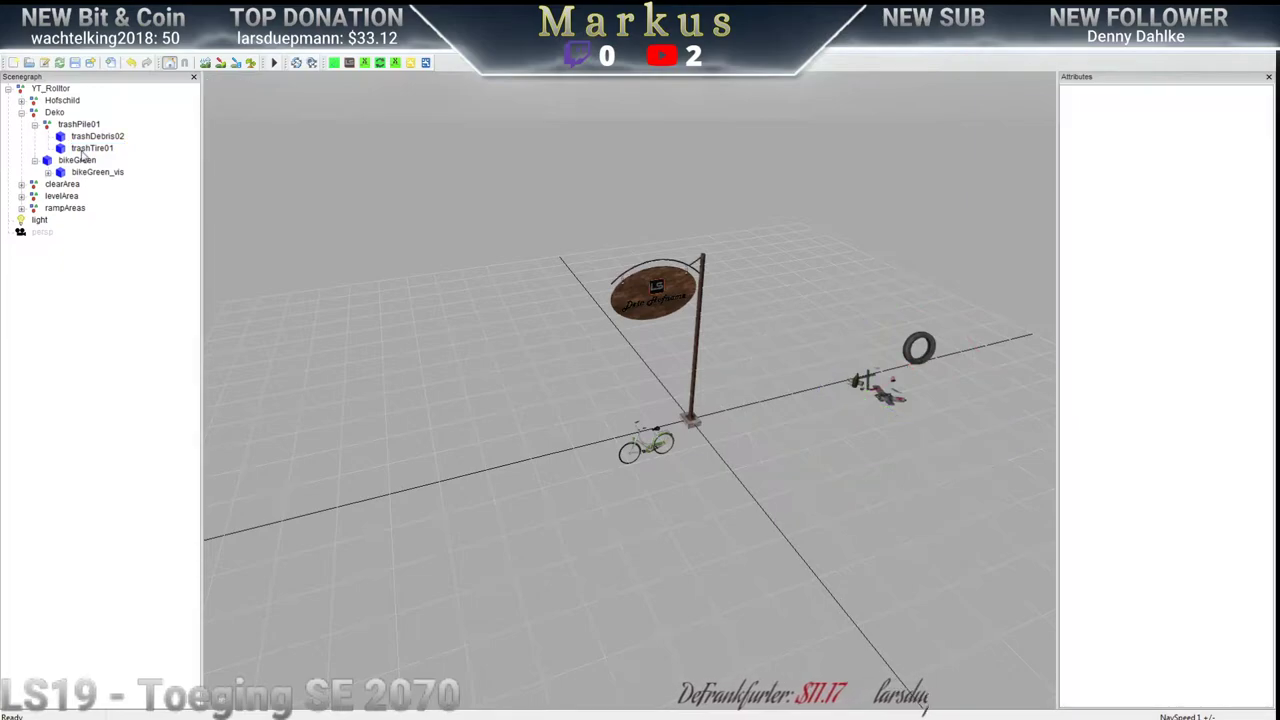
{"action": "left_click", "coordinate": [82, 149]}
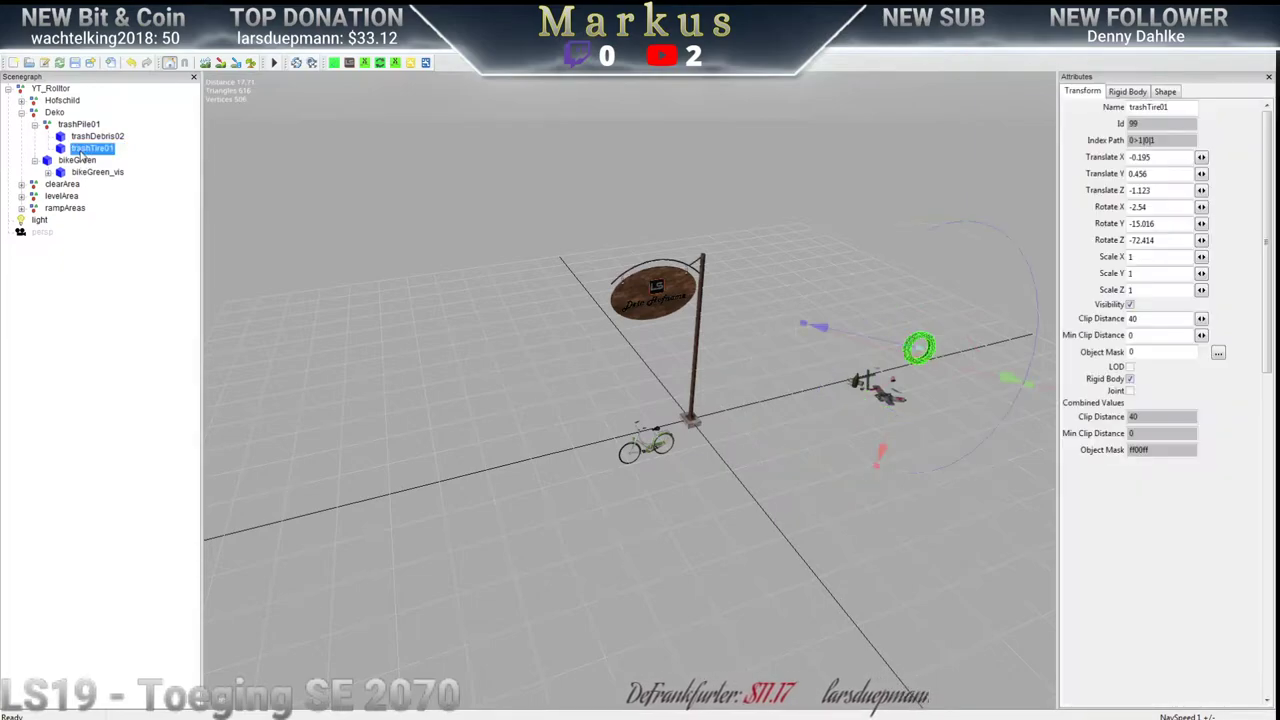
{"action": "key", "text": "Delete"}
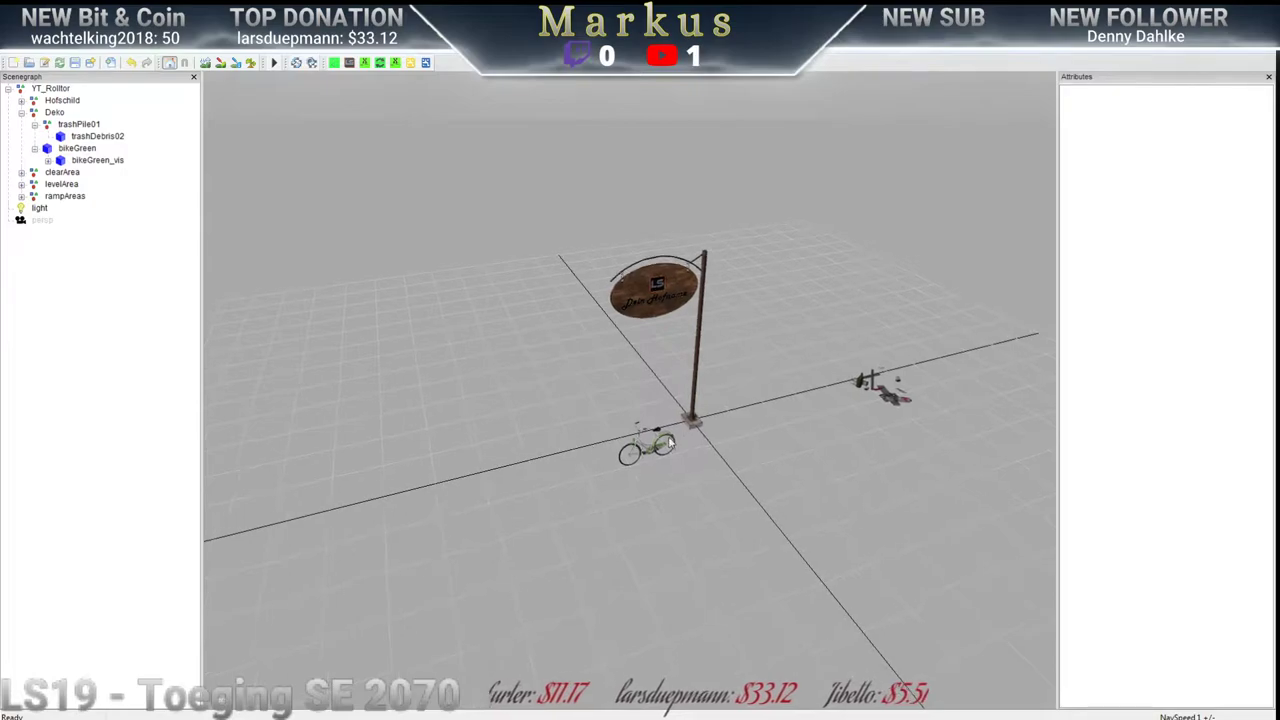
Examine the bike and debris around the sign post and the clearArea, levelArea and rampAreas groups
{"action": "scroll", "coordinate": [637, 443], "scroll_direction": "up", "scroll_amount": 8}
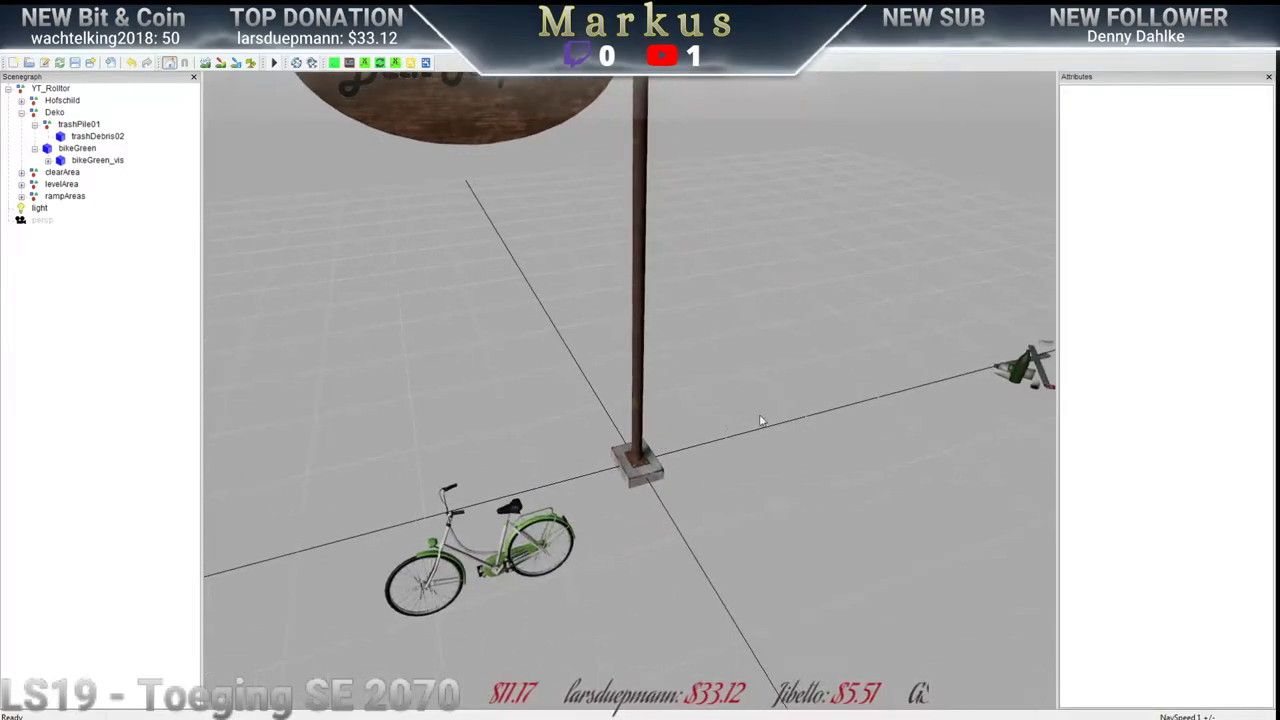
{"action": "scroll", "coordinate": [720, 427], "scroll_direction": "down", "scroll_amount": 5}
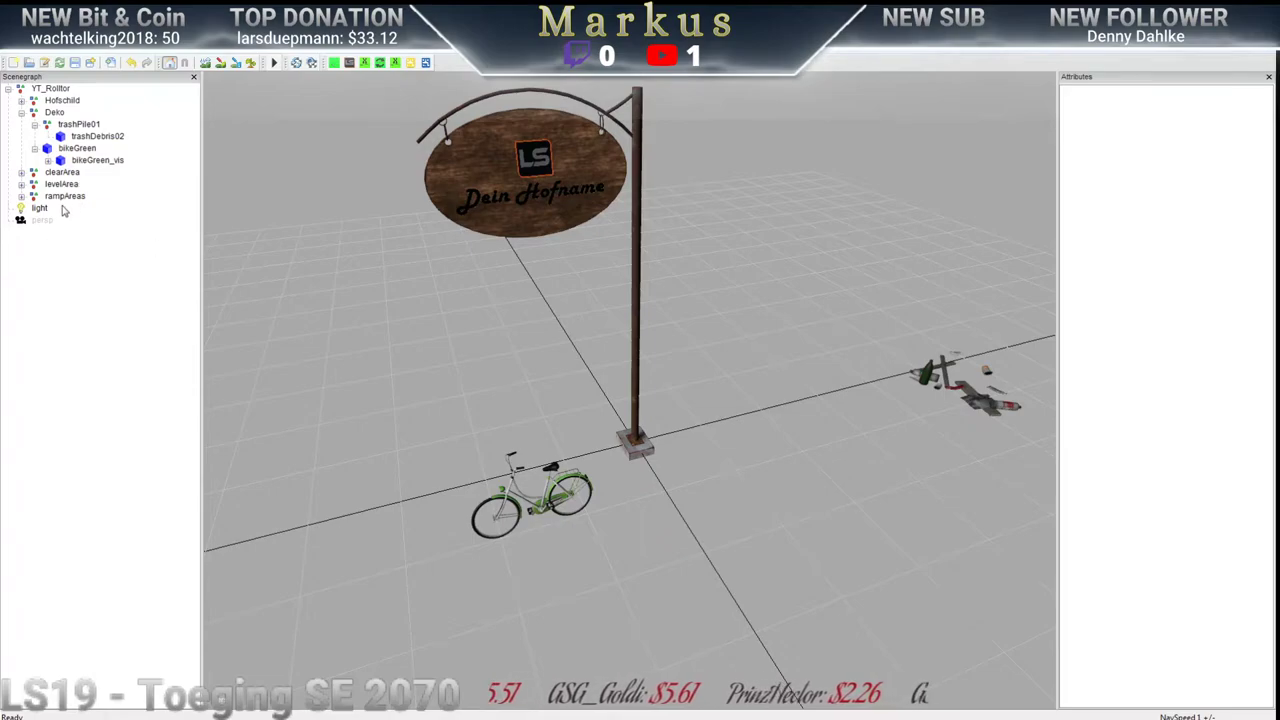
{"action": "left_click", "coordinate": [60, 172]}
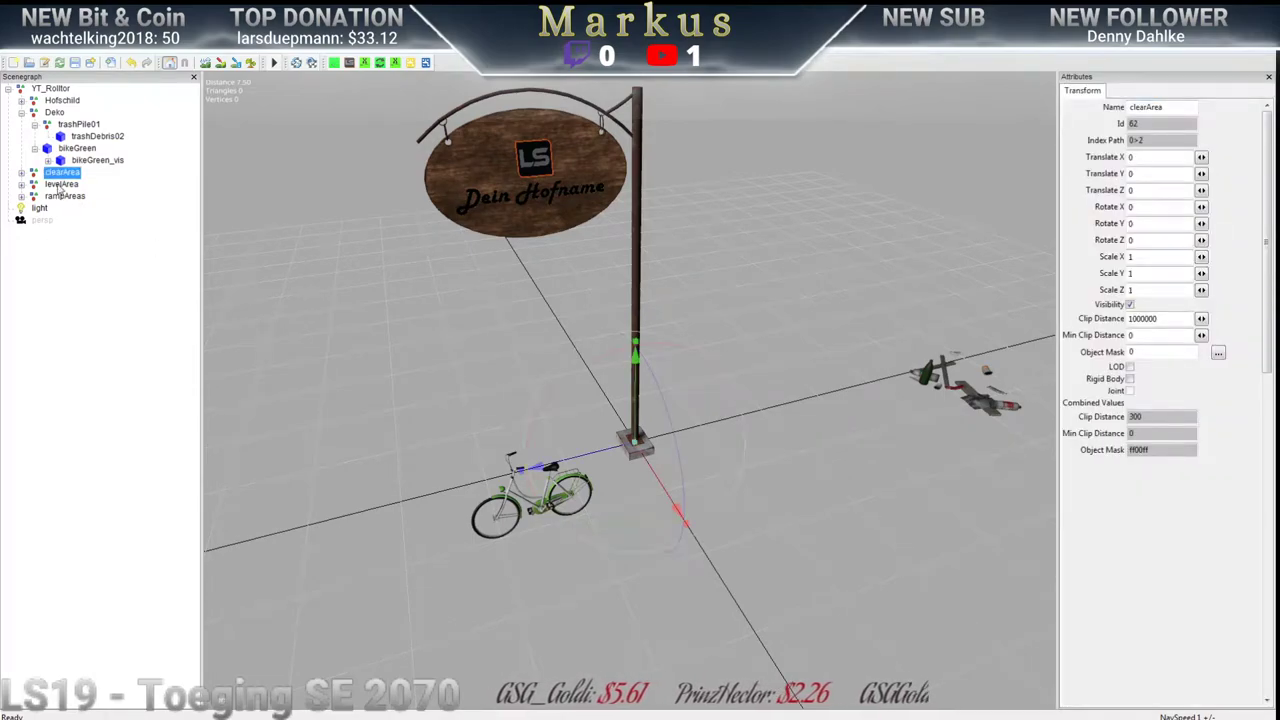
{"action": "left_click", "coordinate": [60, 185]}
{"action": "left_click", "coordinate": [63, 197]}
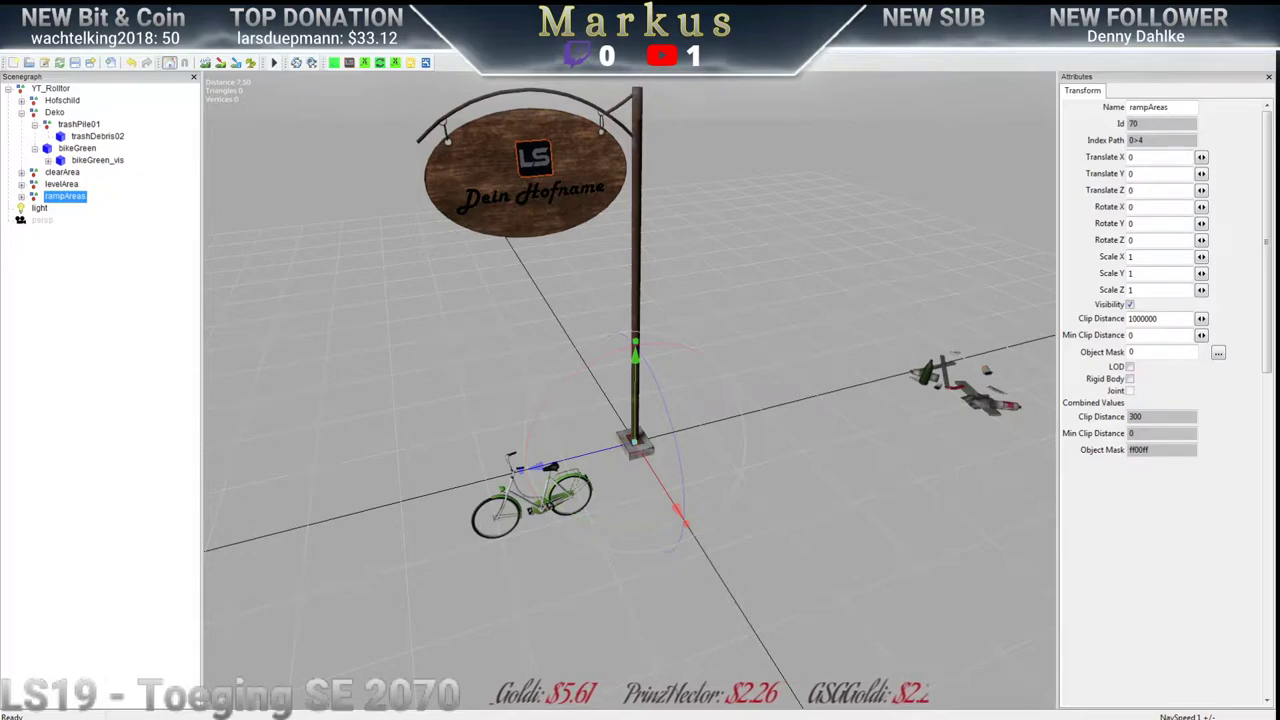
Open Mein_Hofschild.xml in Notepad++ and examine the node references in its clearAreas, levelAreas and rampAreas sections
{"action": "key", "text": "alt+F4"}
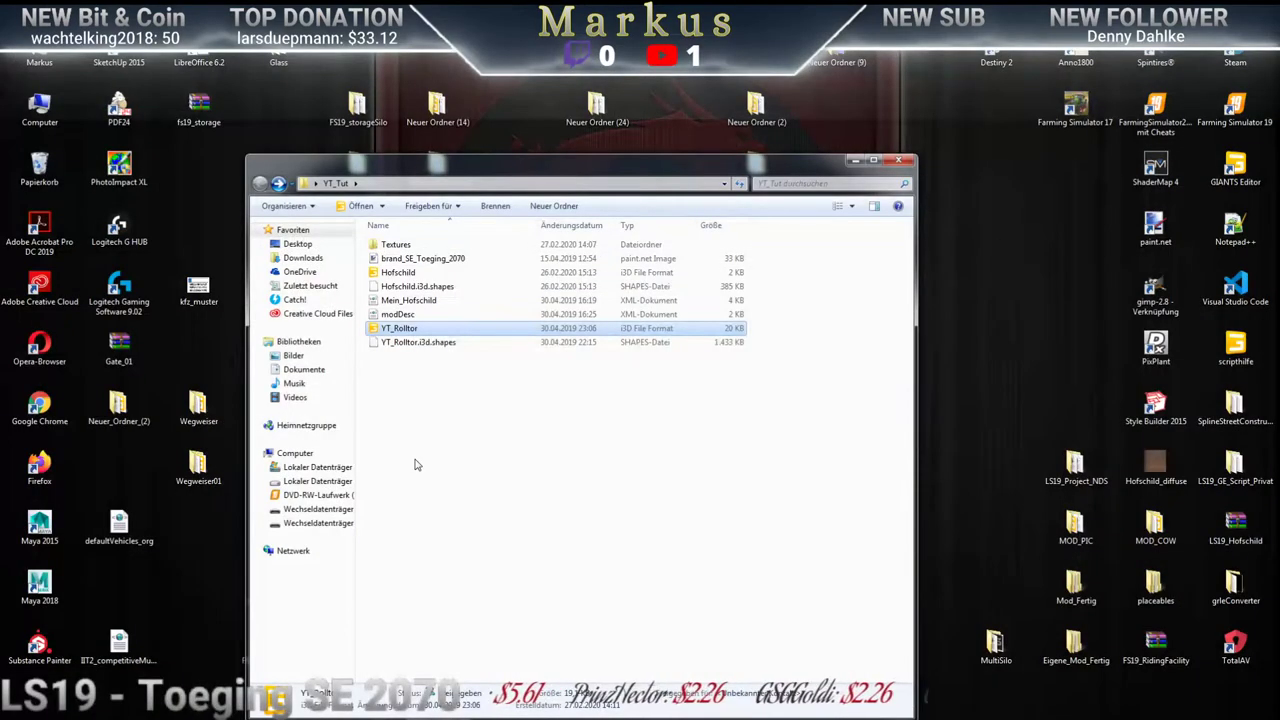
{"action": "left_click", "coordinate": [402, 302]}
{"action": "right_click", "coordinate": [402, 302]}
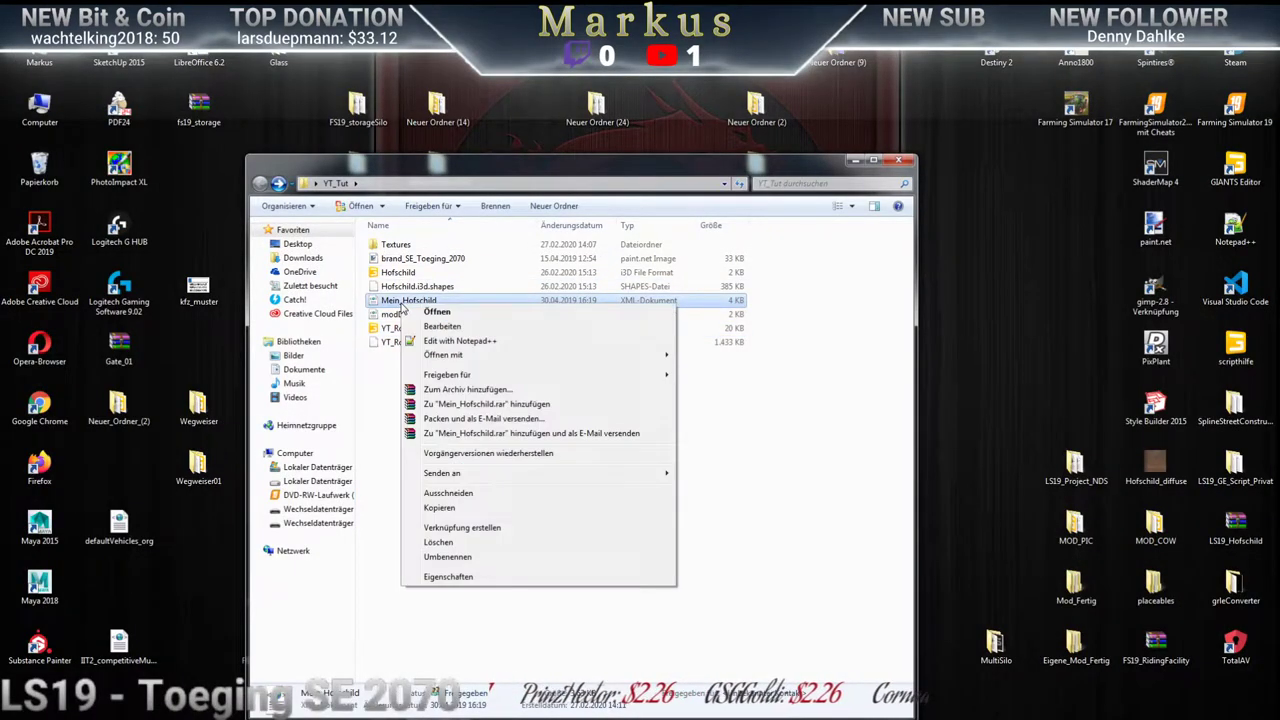
{"action": "left_click", "coordinate": [478, 344]}
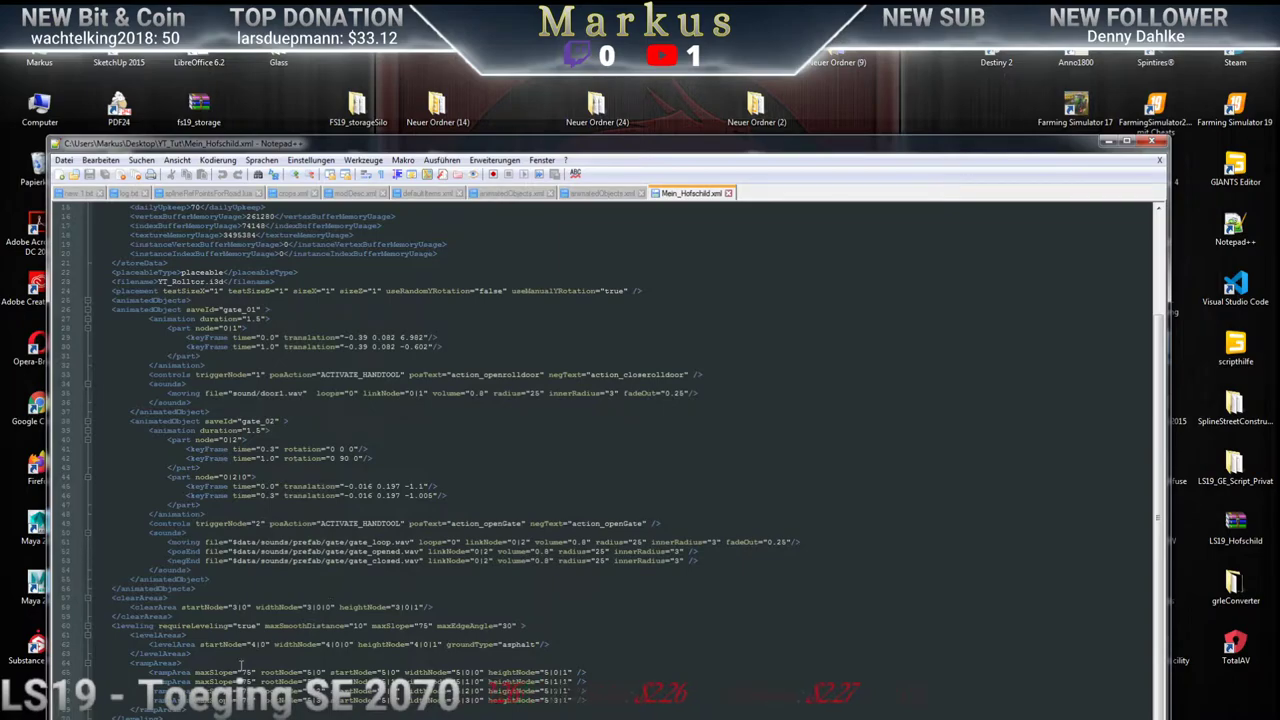
{"action": "left_click", "coordinate": [155, 598]}
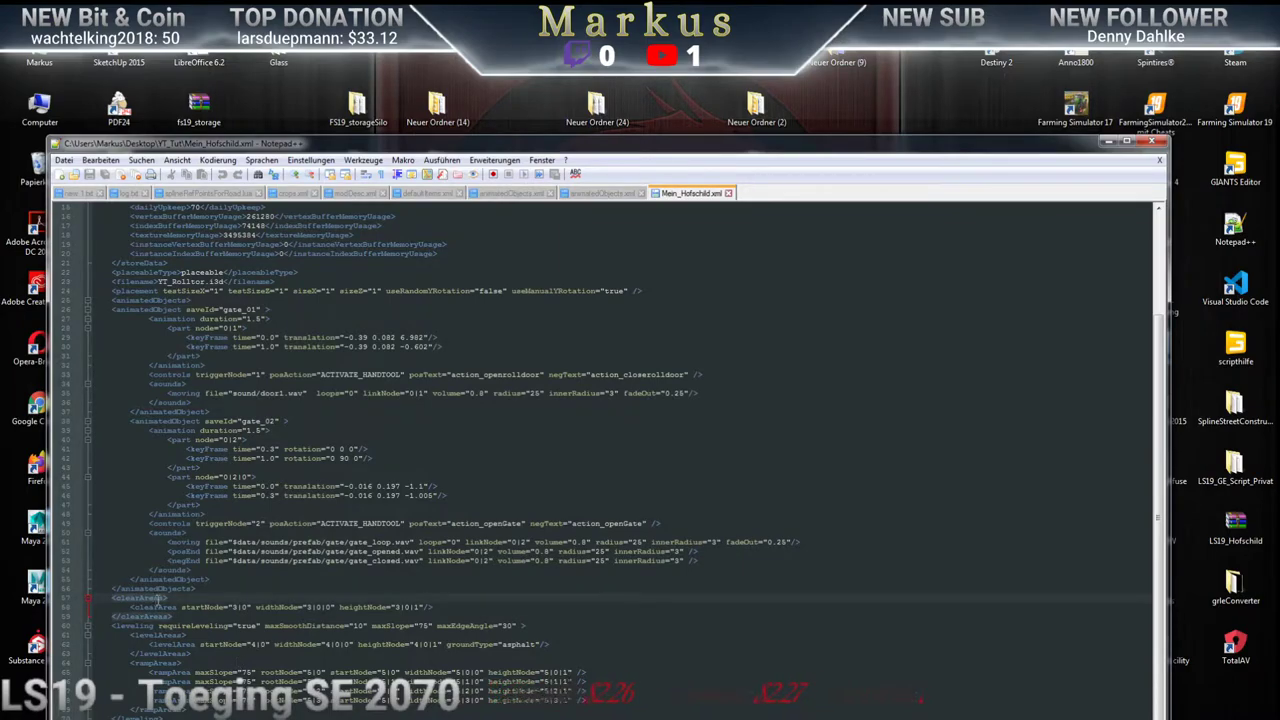
{"action": "left_click_drag", "start_coordinate": [181, 607], "coordinate": [430, 607]}
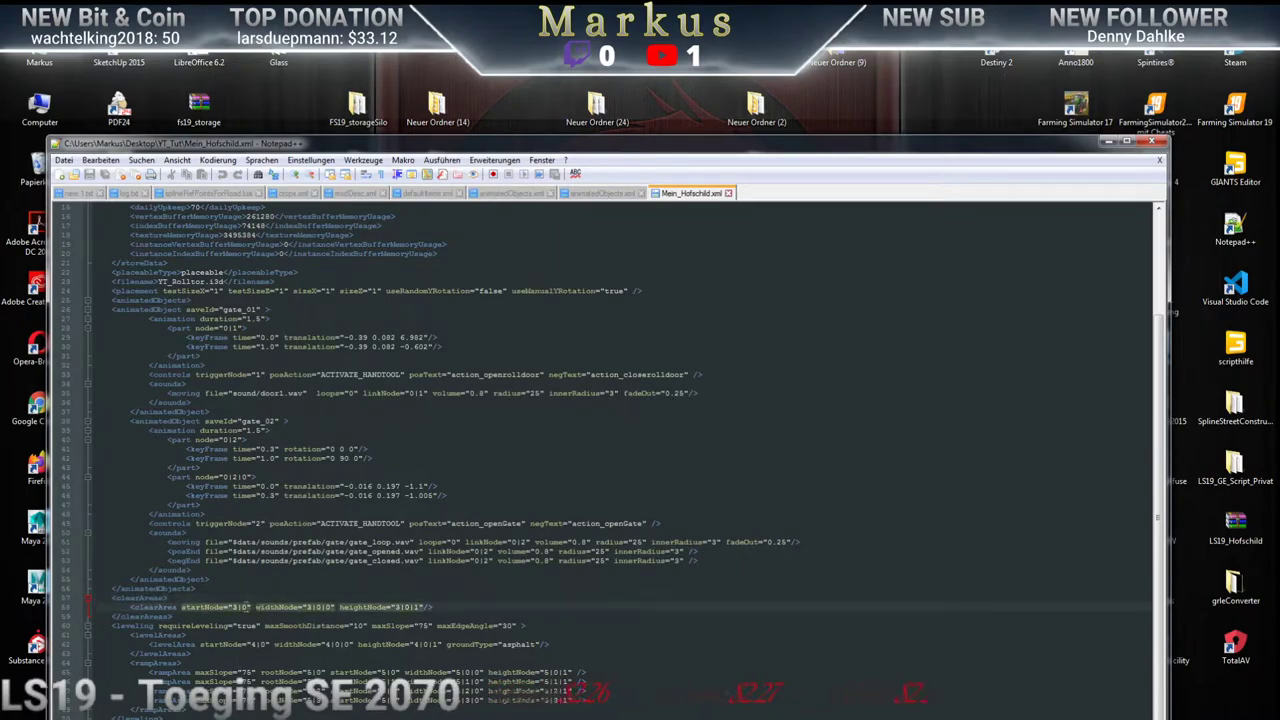
{"action": "left_click", "coordinate": [150, 635]}
{"action": "left_click", "coordinate": [162, 662]}
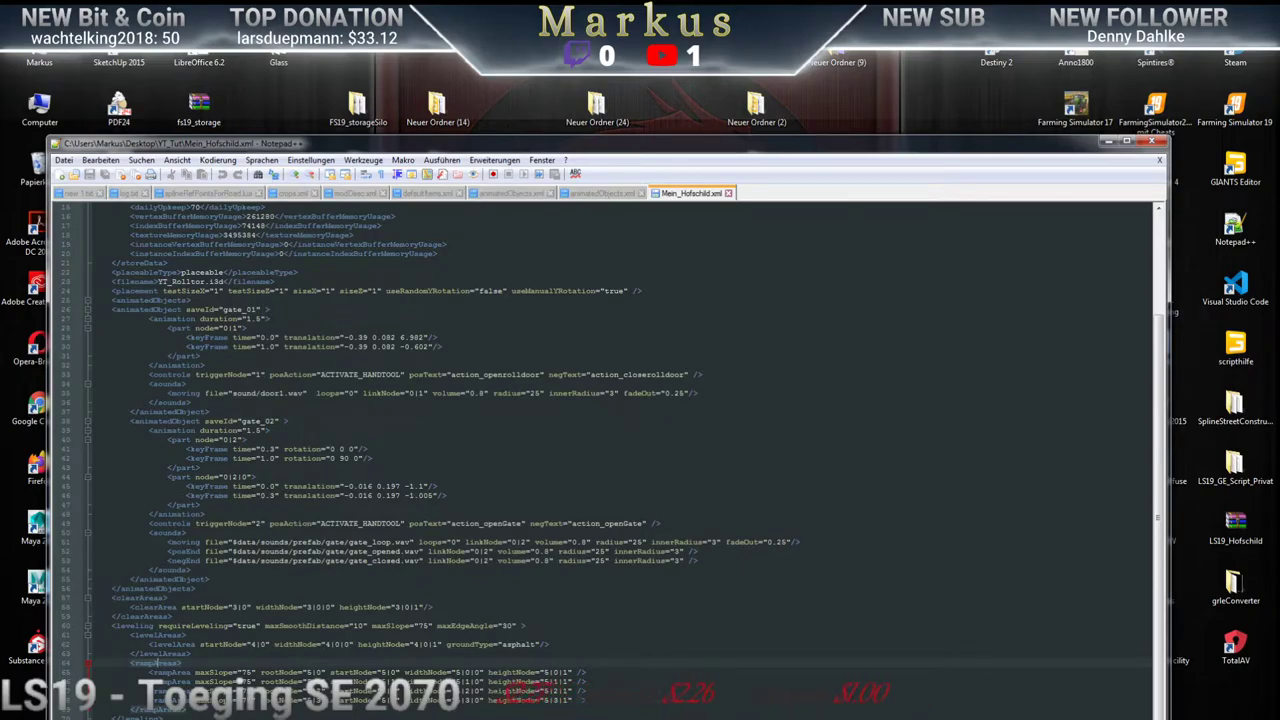
Back in GIANTS Editor, place trashPile01 around the sign post foot at about X -0.992, Z -0.528, rotated to about Y 1.681
{"action": "key", "text": "alt+Tab"}
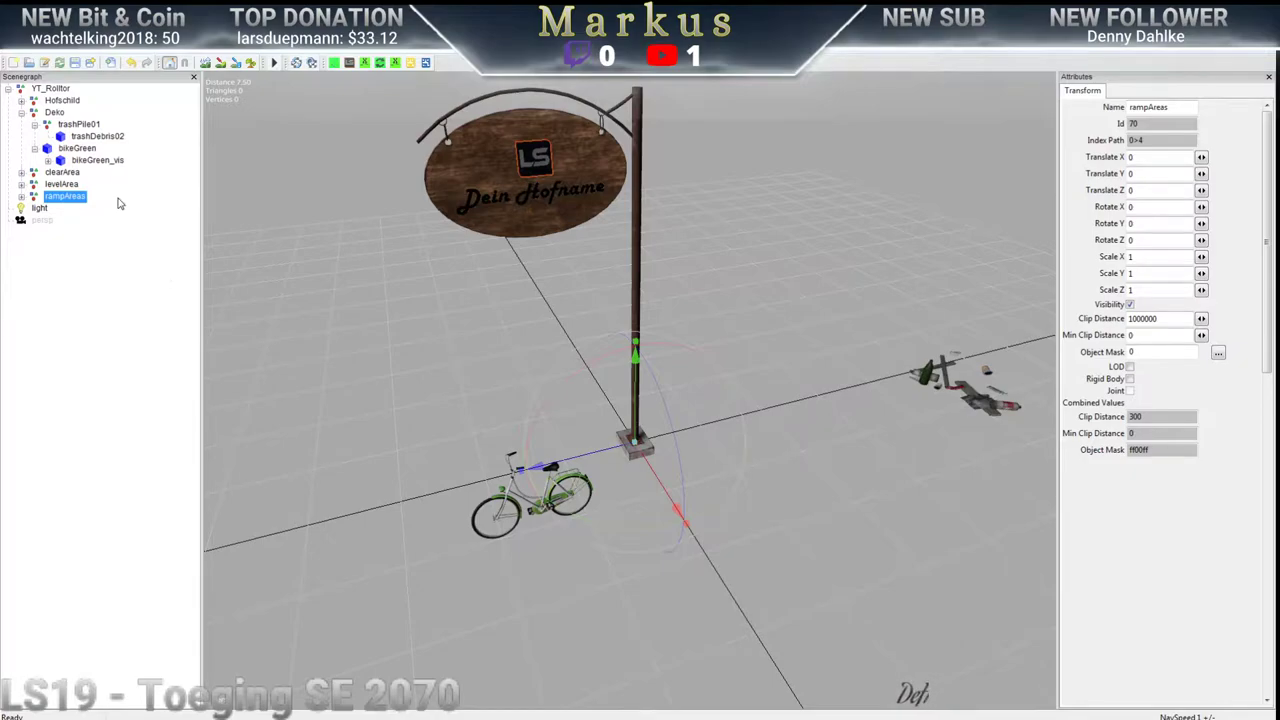
{"action": "left_click", "coordinate": [78, 124]}
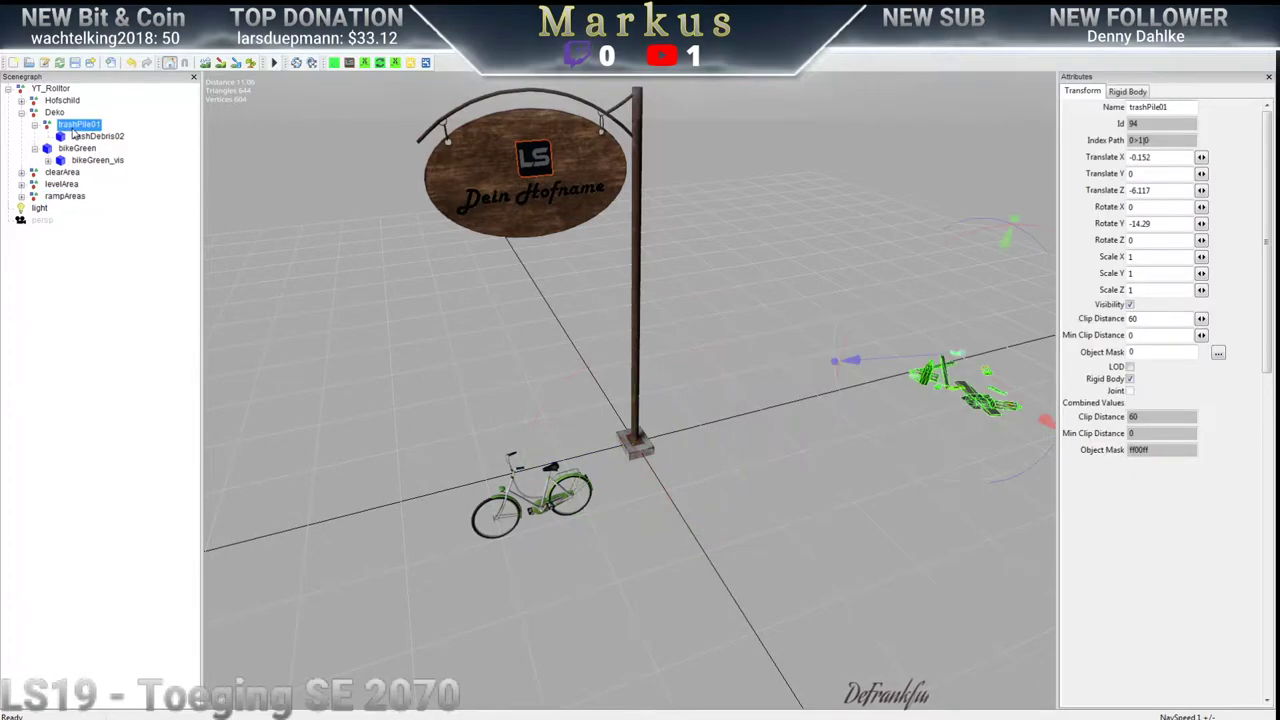
{"action": "middle_click_drag", "start_coordinate": [678, 465], "coordinate": [725, 437]}
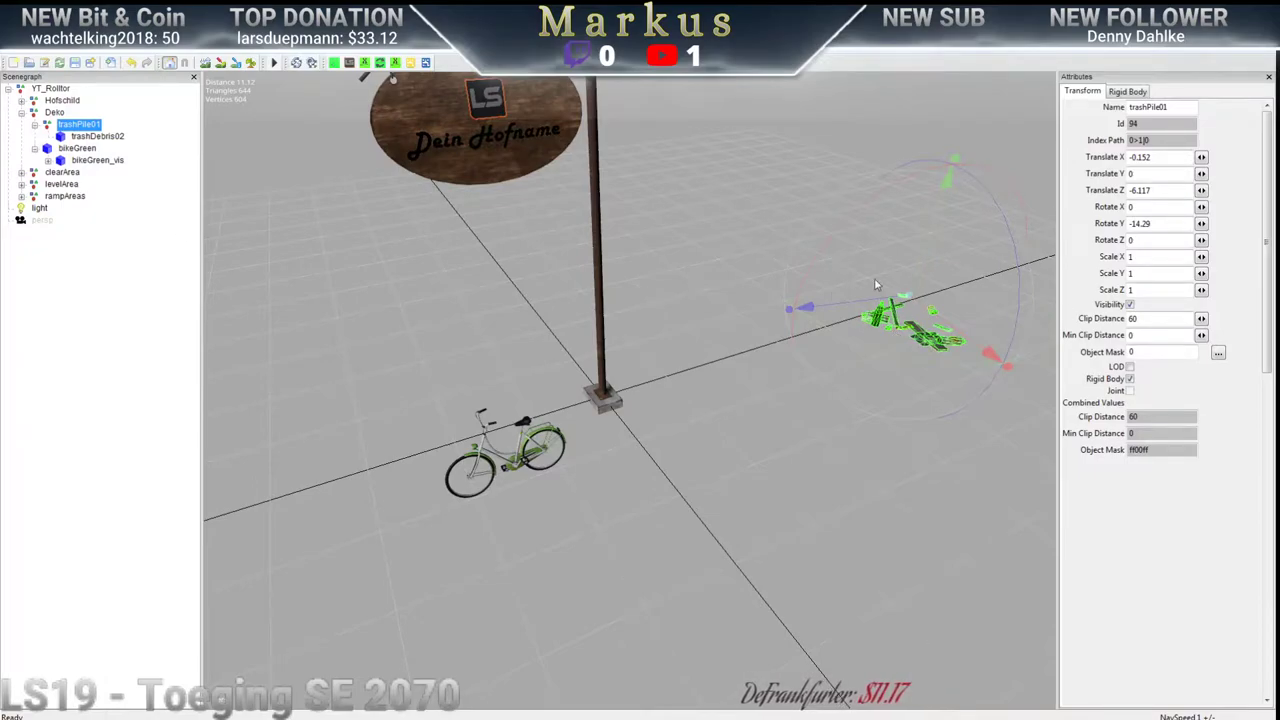
{"action": "left_click_drag", "start_coordinate": [858, 310], "coordinate": [530, 340]}
{"action": "middle_click_drag", "start_coordinate": [530, 340], "coordinate": [585, 276]}
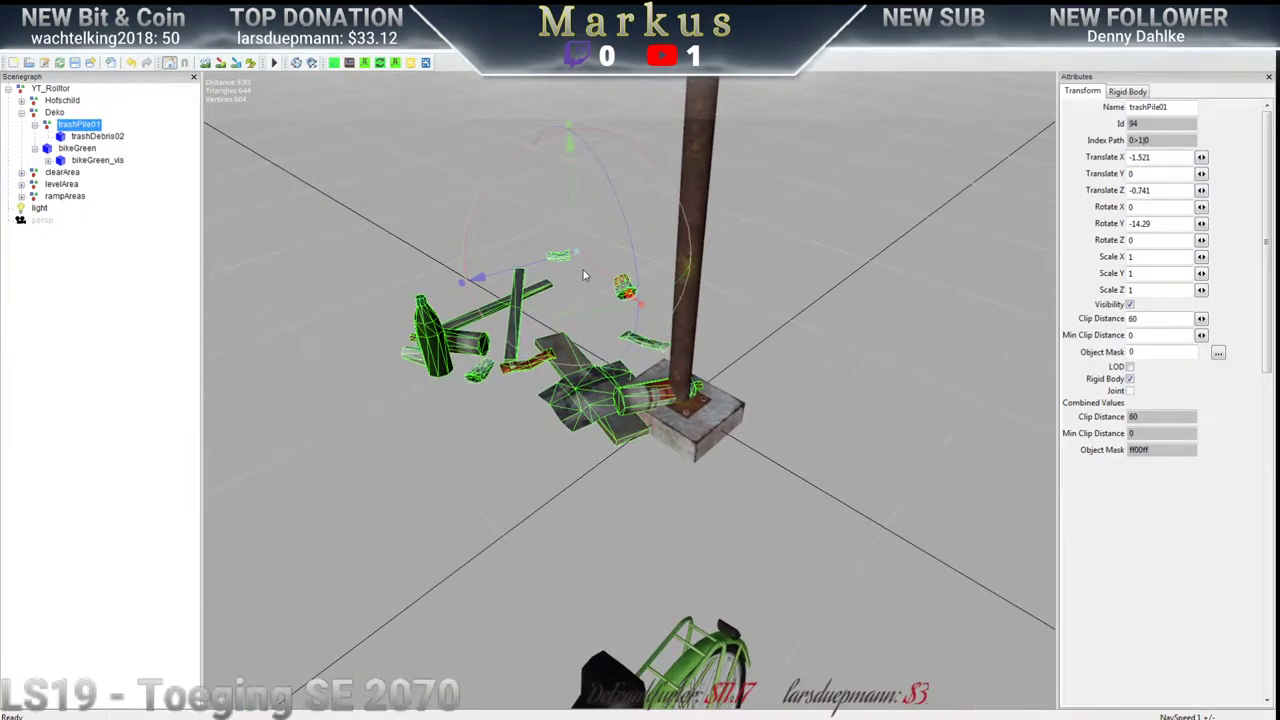
{"action": "left_click_drag", "start_coordinate": [593, 272], "coordinate": [688, 395]}
{"action": "left_click_drag", "start_coordinate": [697, 337], "coordinate": [648, 328]}
{"action": "right_click_drag", "start_coordinate": [648, 328], "coordinate": [572, 387]}
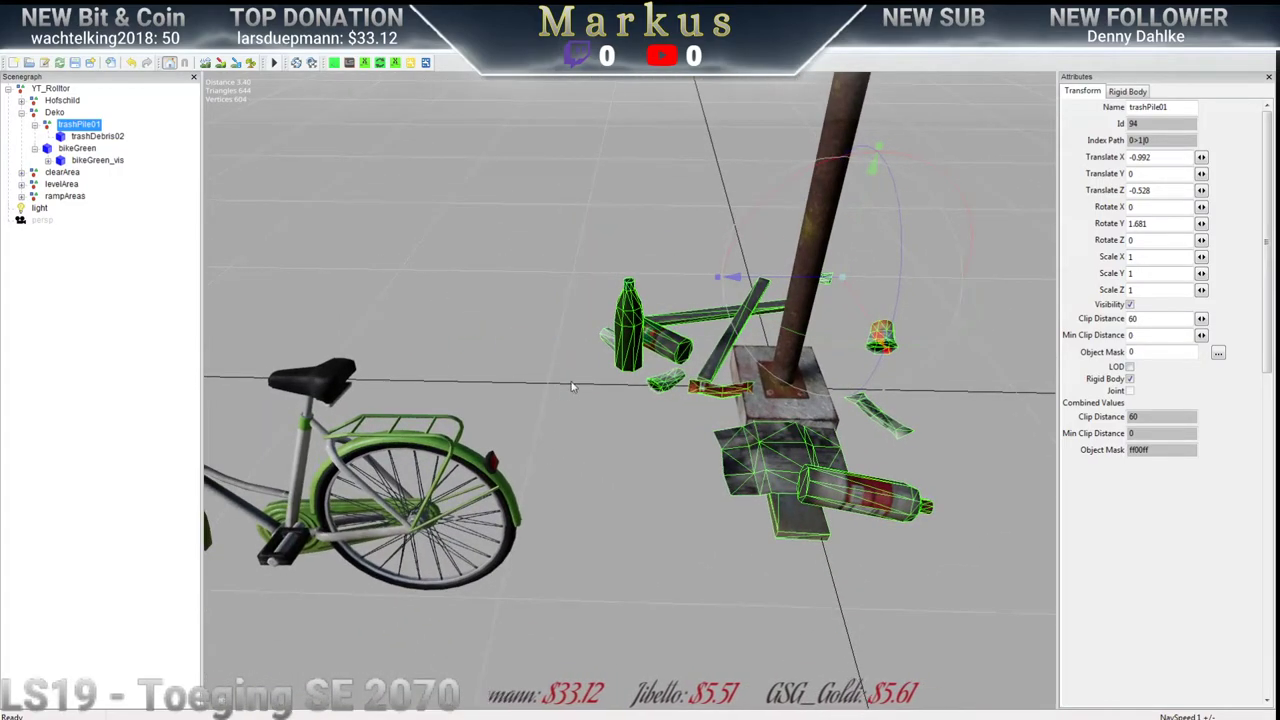
Move bikeGreen up against the sign post, to about X 0.138, Y -0.115, Z 0.052
{"action": "left_click", "coordinate": [77, 148]}
{"action": "right_click_drag", "start_coordinate": [430, 280], "coordinate": [459, 511]}
{"action": "left_click_drag", "start_coordinate": [403, 517], "coordinate": [707, 515]}
{"action": "right_click_drag", "start_coordinate": [707, 515], "coordinate": [788, 438]}
{"action": "left_click_drag", "start_coordinate": [793, 453], "coordinate": [620, 437]}
{"action": "mouse_move", "coordinate": [620, 437]}
{"action": "right_mouse_down"}
{"action": "mouse_move", "coordinate": [700, 440]}
{"action": "mouse_move", "coordinate": [622, 420]}
{"action": "right_mouse_up"}
{"action": "scroll", "coordinate": [622, 420], "scroll_direction": "up", "scroll_amount": 6}
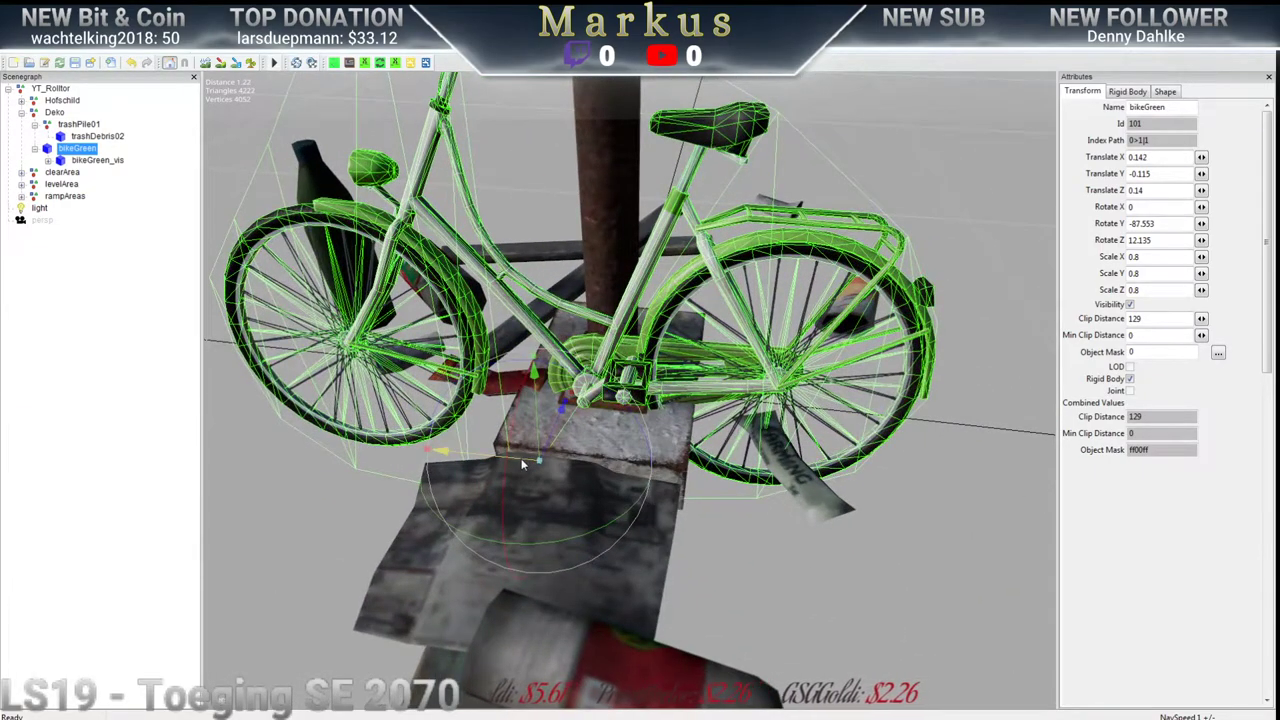
{"action": "left_click_drag", "start_coordinate": [521, 463], "coordinate": [562, 476]}
{"action": "right_click_drag", "start_coordinate": [561, 476], "coordinate": [558, 469]}
{"action": "scroll", "coordinate": [447, 461], "scroll_direction": "down", "scroll_amount": 5}
{"action": "scroll", "coordinate": [447, 461], "scroll_direction": "down", "scroll_amount": 5}
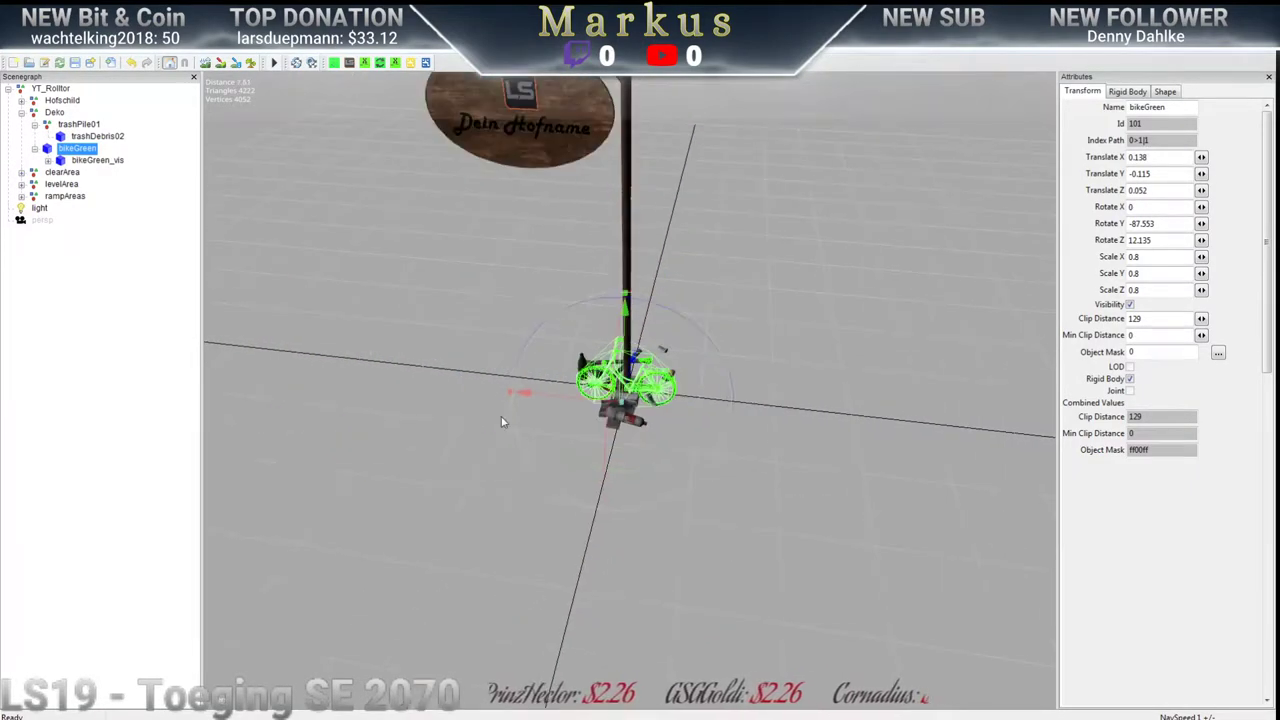
{"action": "right_click_drag", "start_coordinate": [342, 390], "coordinate": [430, 400]}
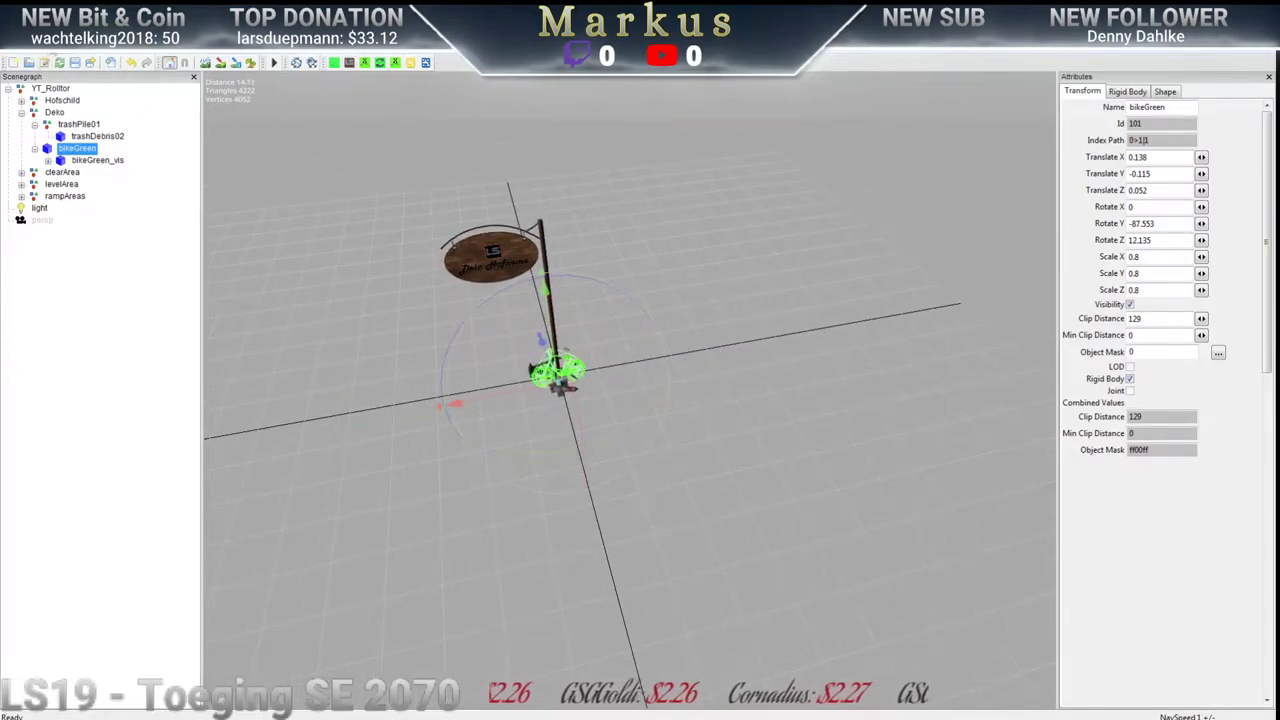
Create a plane primitive at the foot of the sign post and select it
{"action": "key", "text": "alt+c"}
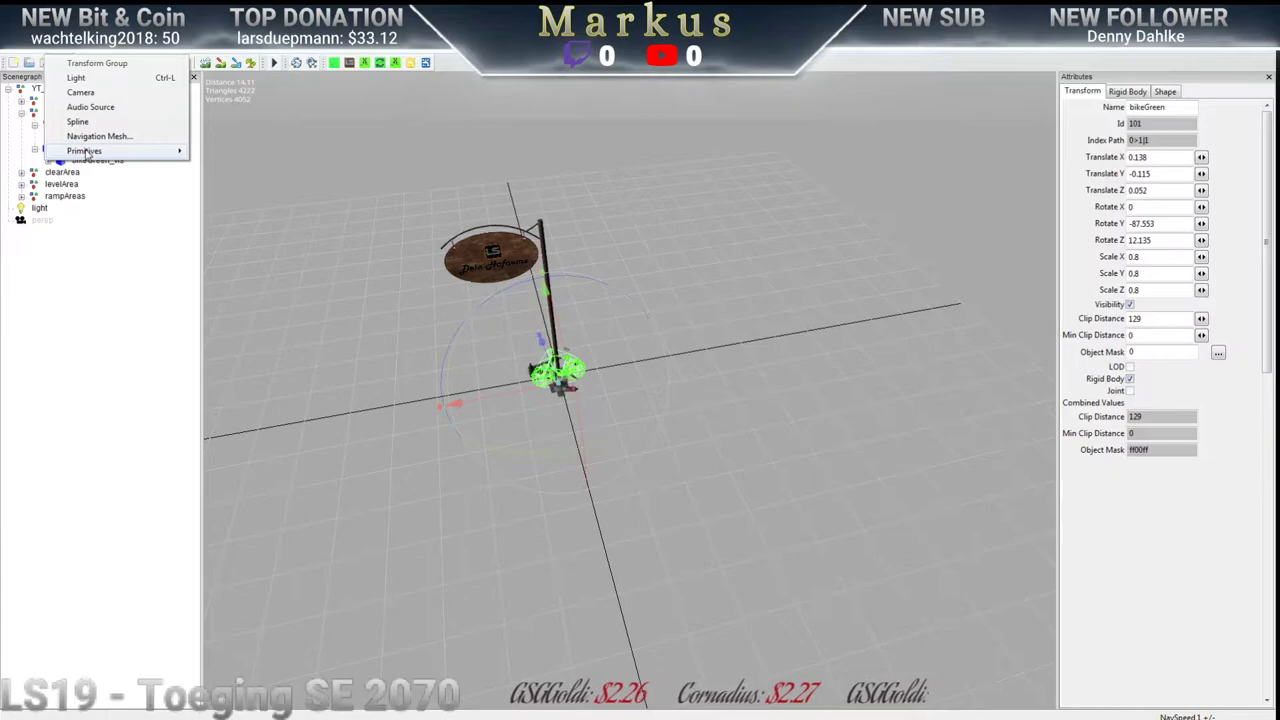
{"action": "mouse_move", "coordinate": [86, 153]}
{"action": "left_click", "coordinate": [220, 166]}
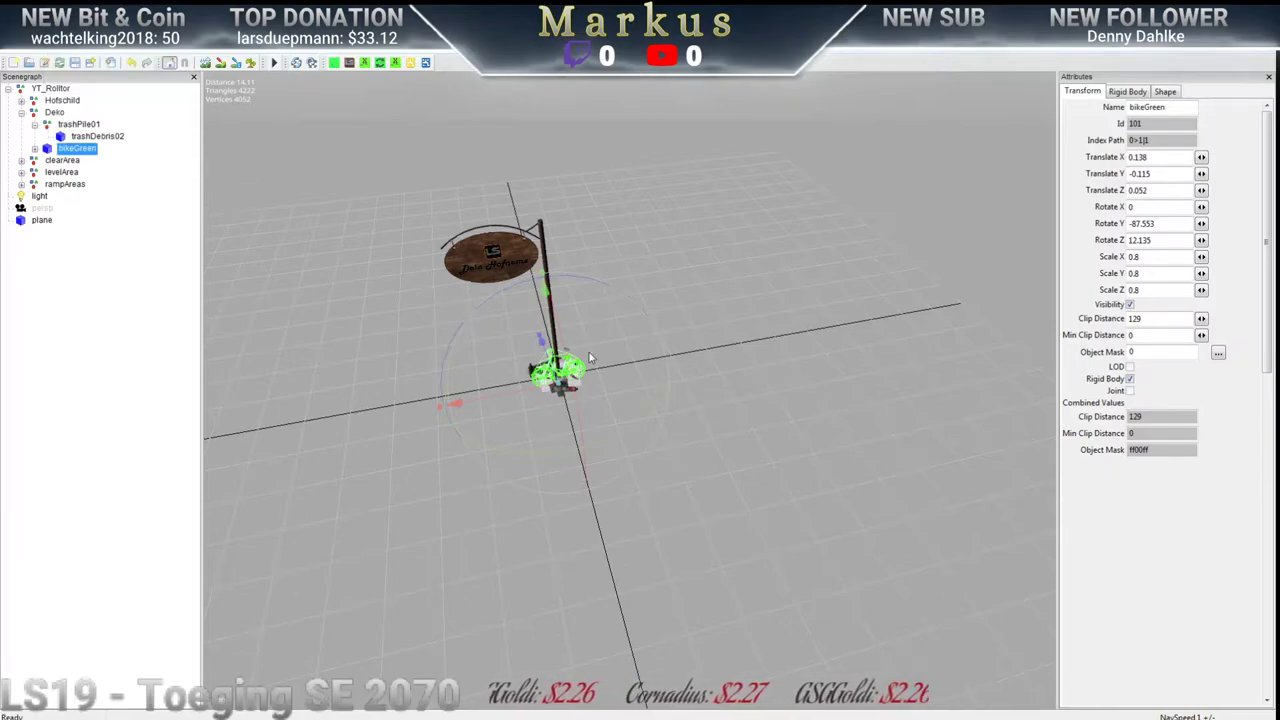
{"action": "left_click", "coordinate": [41, 220]}
Scale the plane to about 4 in X and 3.996 in Z around the sign post
{"action": "mouse_move", "coordinate": [640, 380]}
{"action": "middle_mouse_down"}
{"action": "mouse_move", "coordinate": [677, 380]}
{"action": "mouse_move", "coordinate": [580, 363]}
{"action": "mouse_move", "coordinate": [1007, 344]}
{"action": "mouse_move", "coordinate": [632, 384]}
{"action": "middle_mouse_up"}
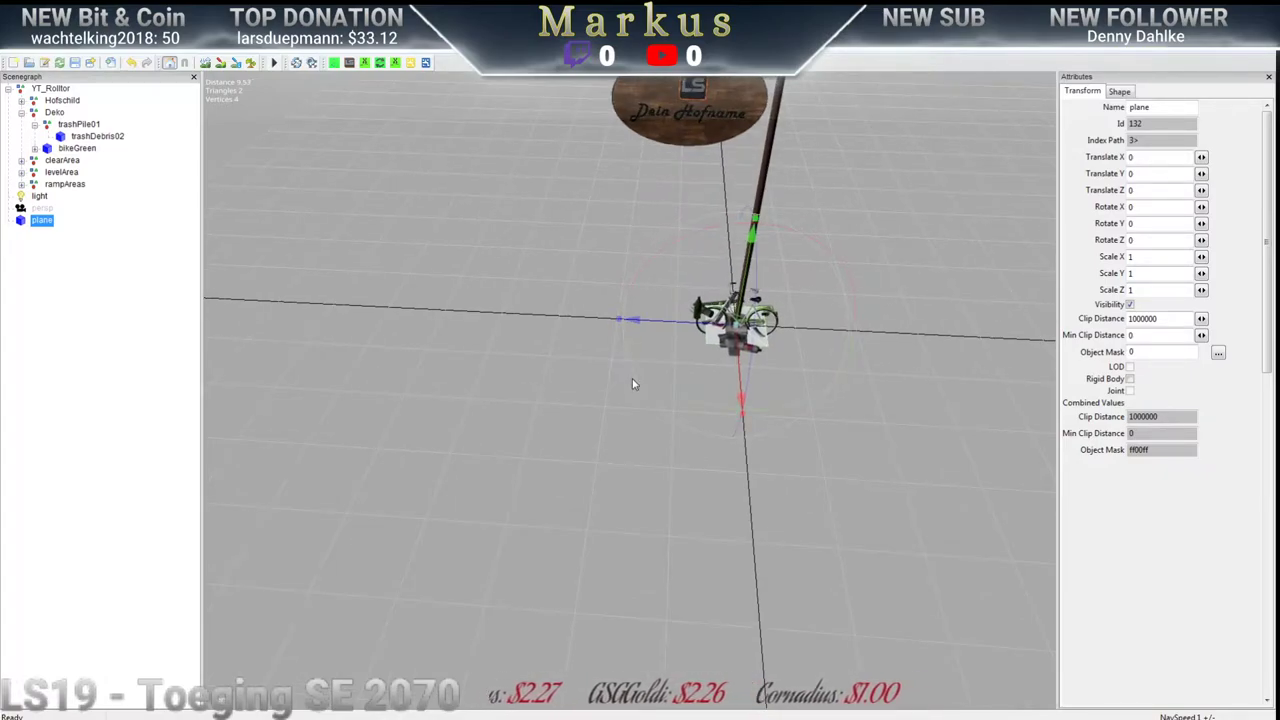
{"action": "middle_click_drag", "start_coordinate": [537, 352], "coordinate": [620, 388]}
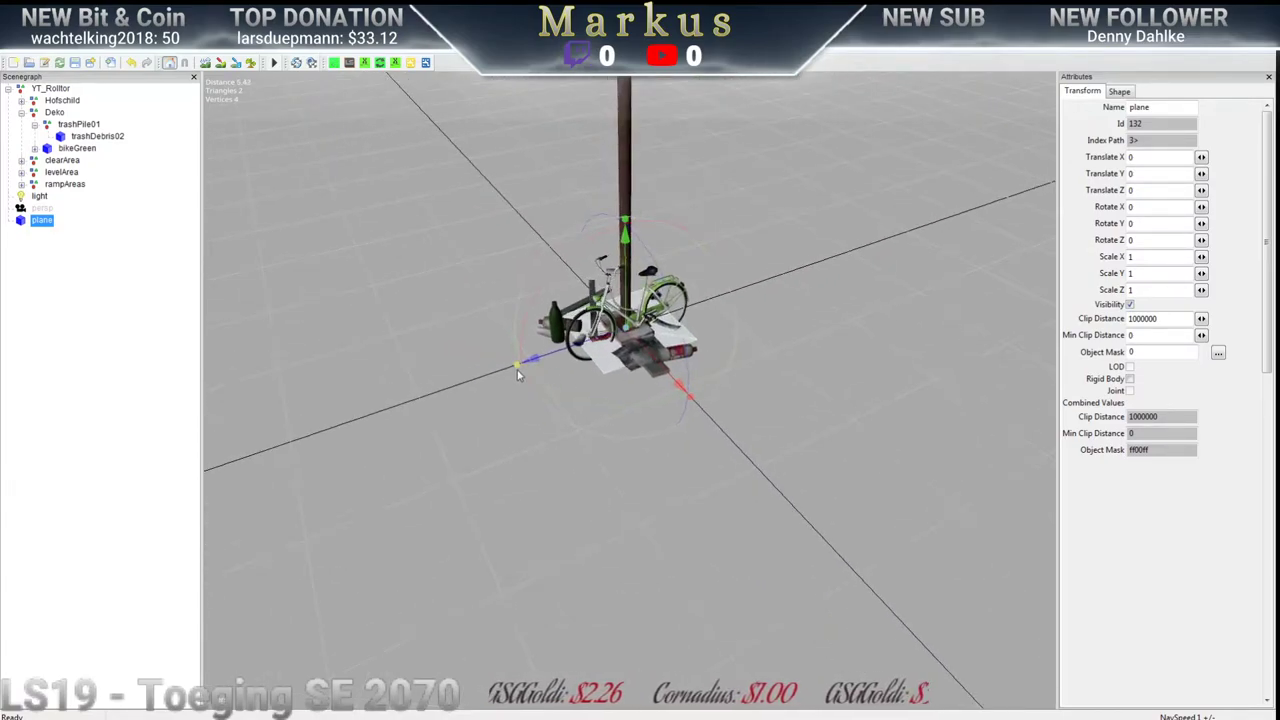
{"action": "left_click_drag", "start_coordinate": [509, 370], "coordinate": [244, 460]}
{"action": "scroll", "coordinate": [375, 459], "scroll_direction": "down", "scroll_amount": 5}
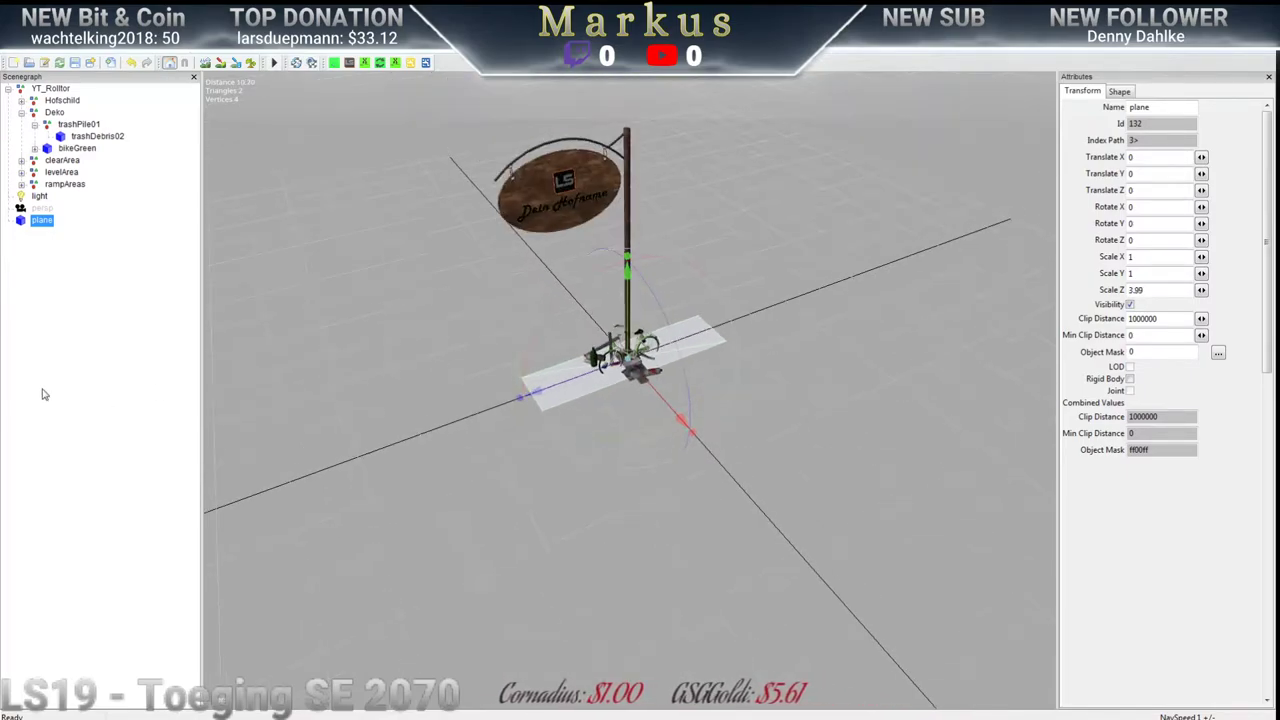
{"action": "middle_click_drag", "start_coordinate": [460, 380], "coordinate": [731, 427]}
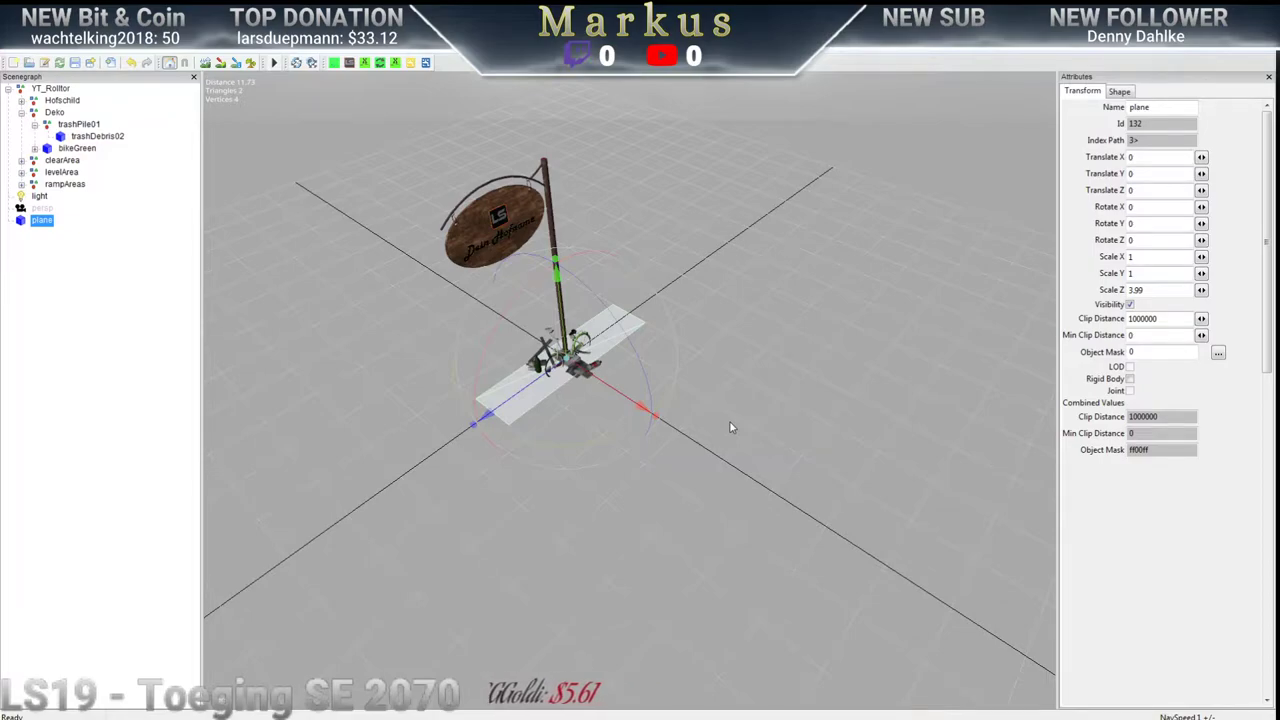
{"action": "middle_click_drag", "start_coordinate": [543, 447], "coordinate": [670, 336]}
{"action": "left_click_drag", "start_coordinate": [678, 334], "coordinate": [885, 398]}
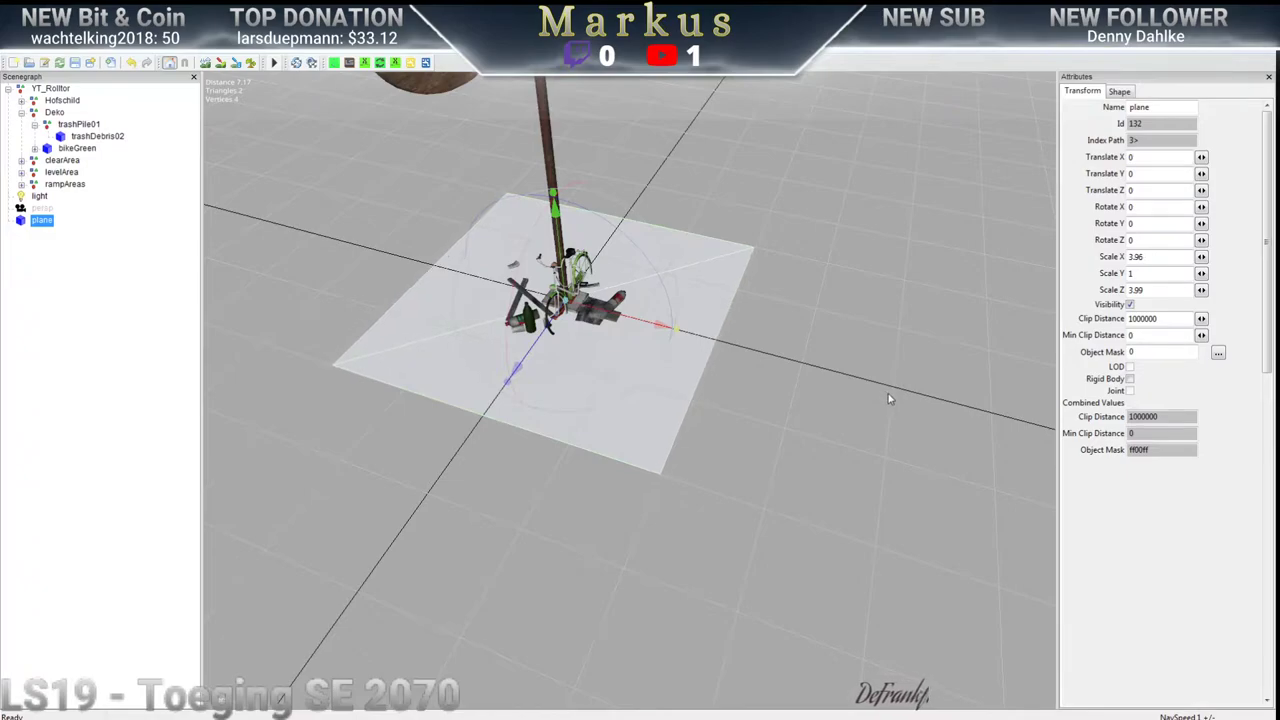
{"action": "middle_click_drag", "start_coordinate": [891, 399], "coordinate": [657, 343]}
{"action": "key", "text": "f"}
{"action": "scroll", "coordinate": [660, 282], "scroll_direction": "down", "scroll_amount": 5}
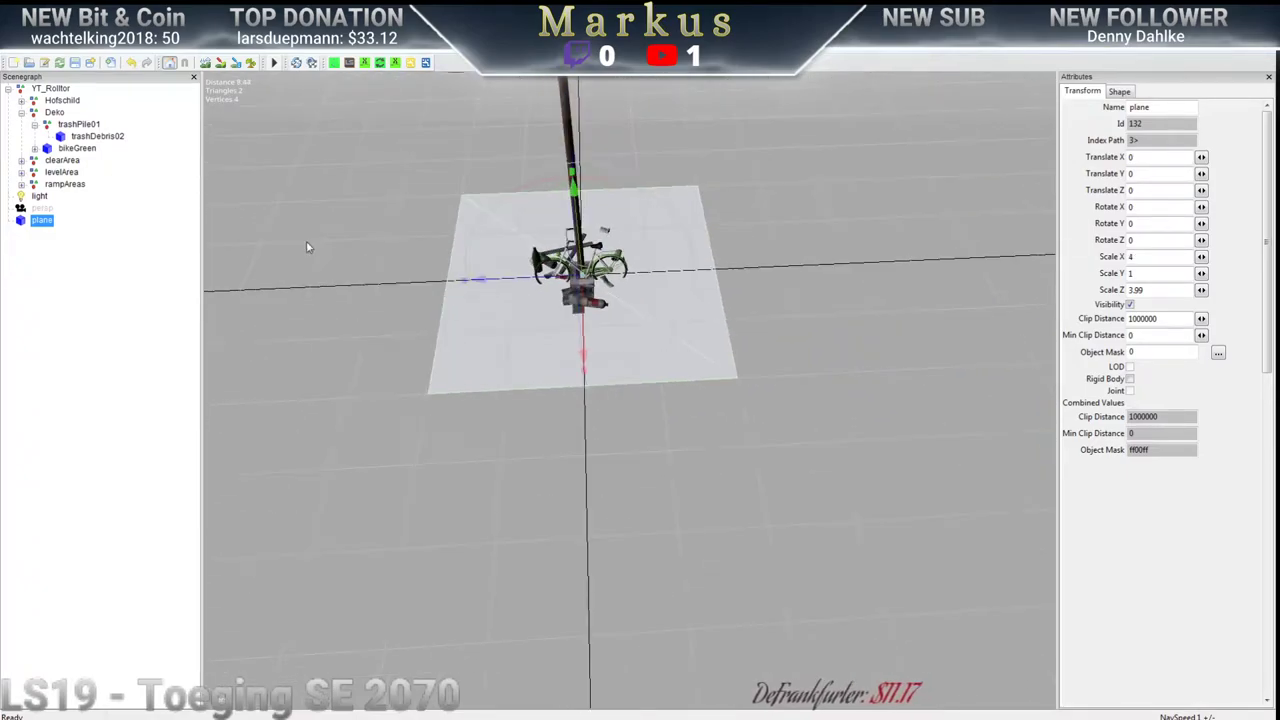
{"action": "scroll", "coordinate": [660, 282], "scroll_direction": "up", "scroll_amount": 3}
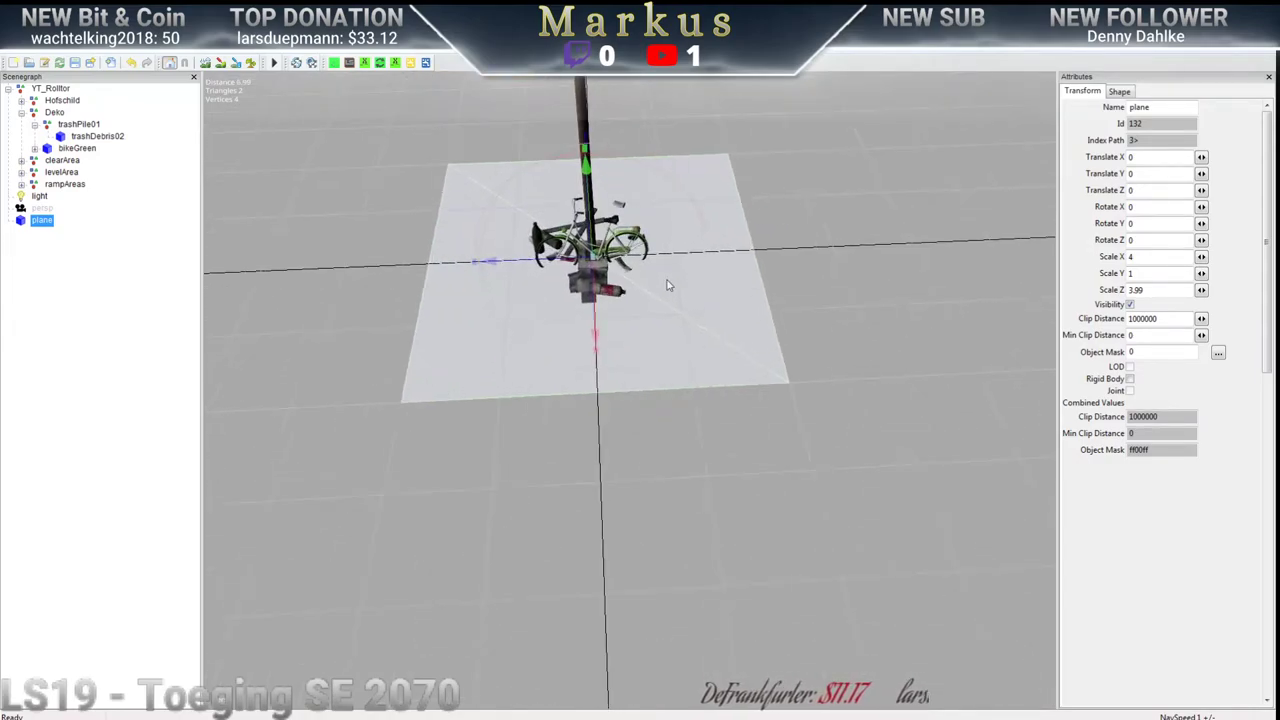
{"action": "left_click_drag", "start_coordinate": [518, 325], "coordinate": [520, 366]}
{"action": "middle_click_drag", "start_coordinate": [520, 366], "coordinate": [568, 433]}
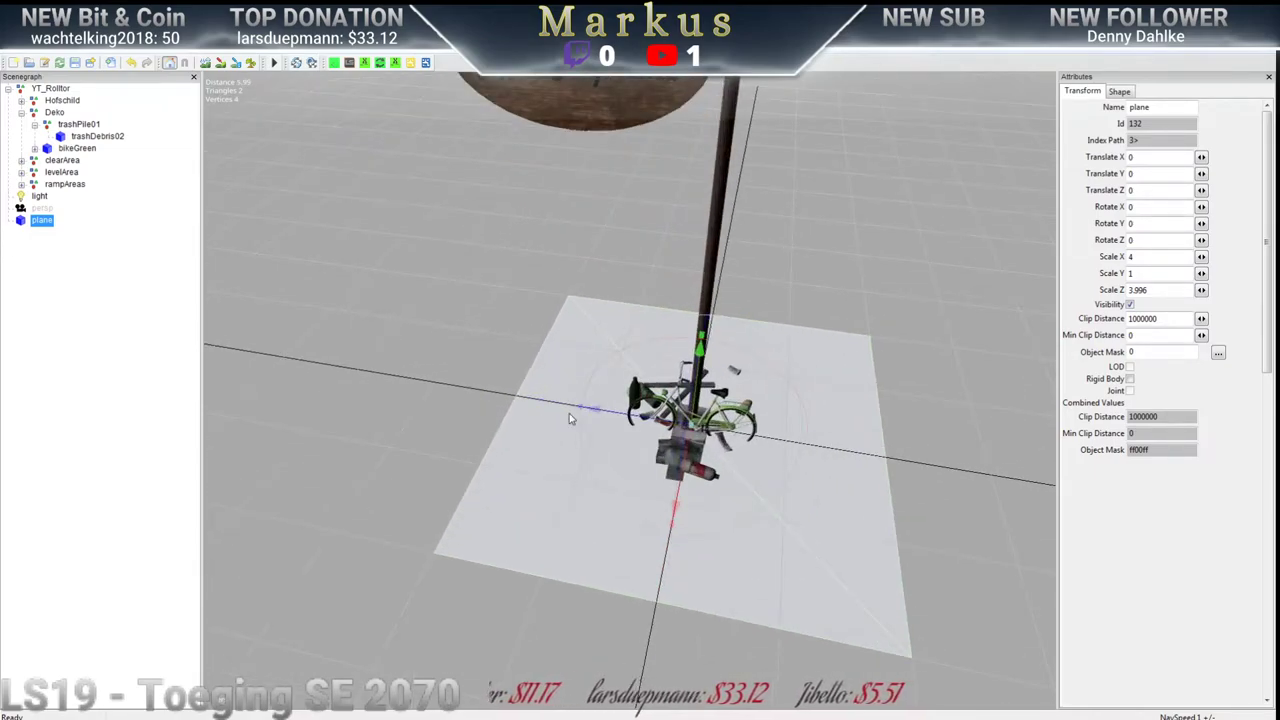
Reduce the plane's scale to about 1.981 in X and 2.007 in Z, just enclosing the decoration
{"action": "left_click_drag", "start_coordinate": [577, 410], "coordinate": [744, 474]}
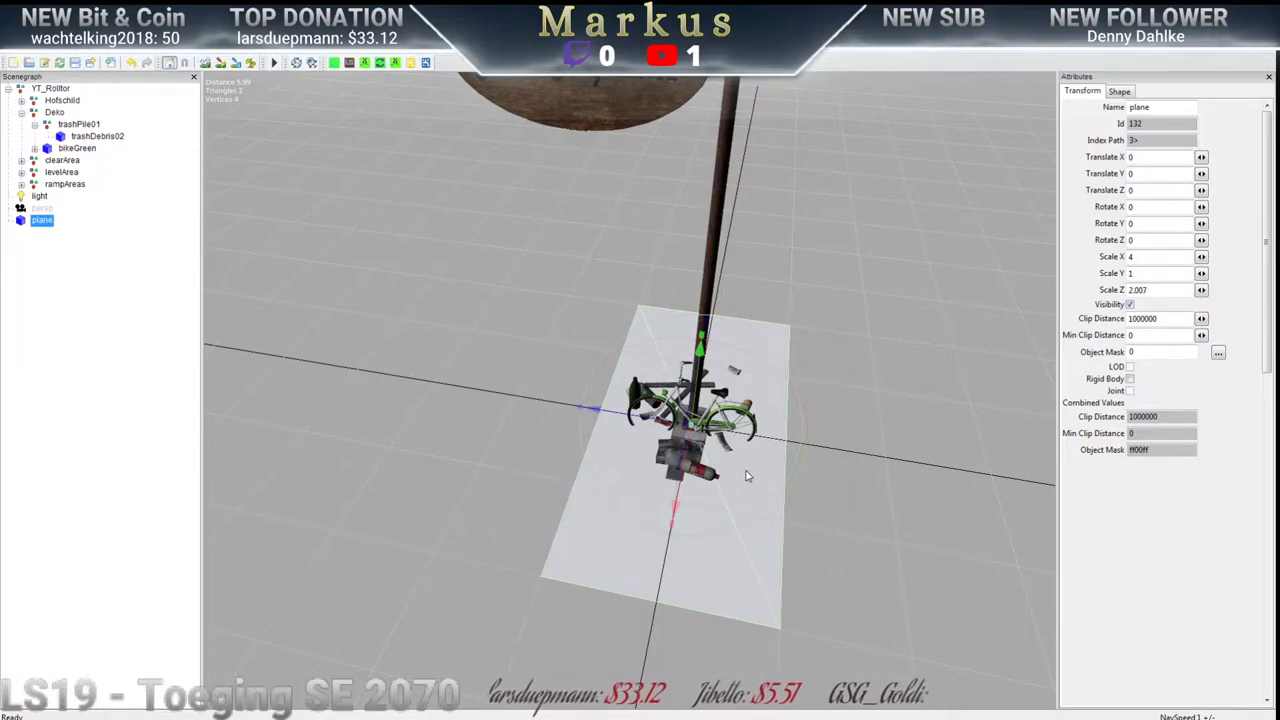
{"action": "middle_click_drag", "start_coordinate": [706, 514], "coordinate": [489, 289]}
{"action": "left_click_drag", "start_coordinate": [506, 318], "coordinate": [755, 318]}
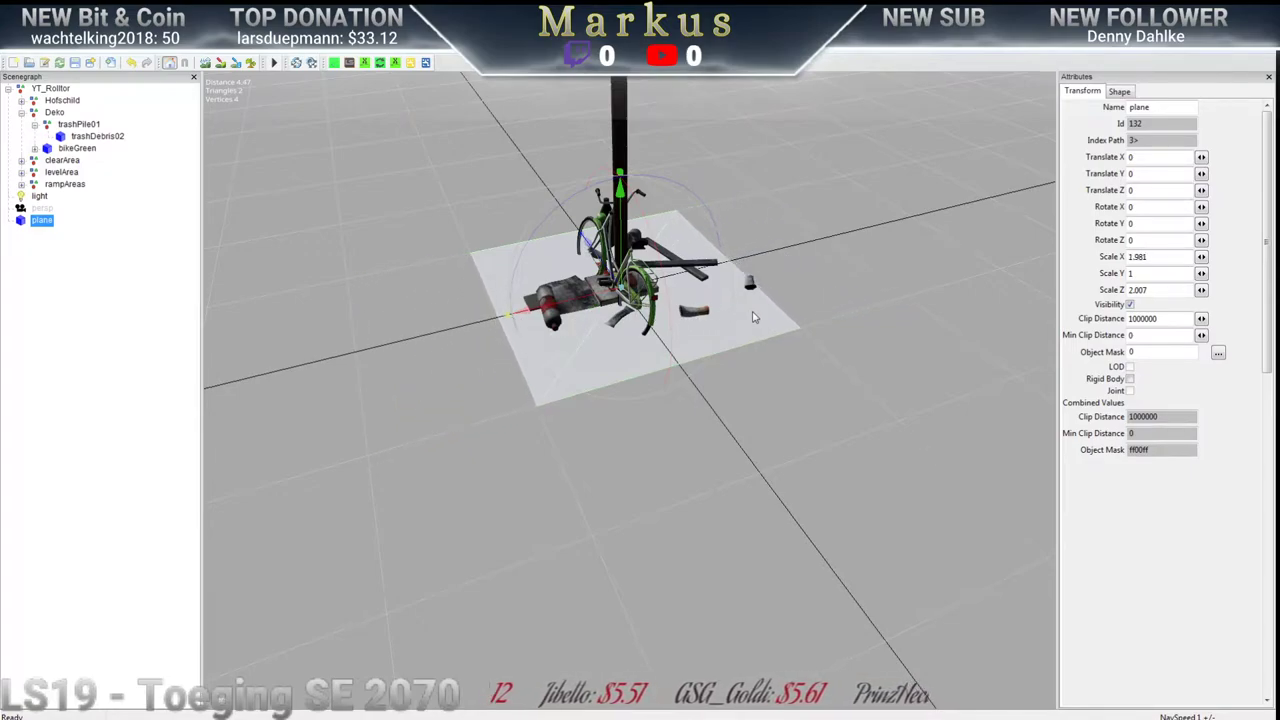
{"action": "scroll", "coordinate": [820, 340], "scroll_direction": "down", "scroll_amount": 5}
{"action": "middle_click_drag", "start_coordinate": [820, 340], "coordinate": [705, 388]}
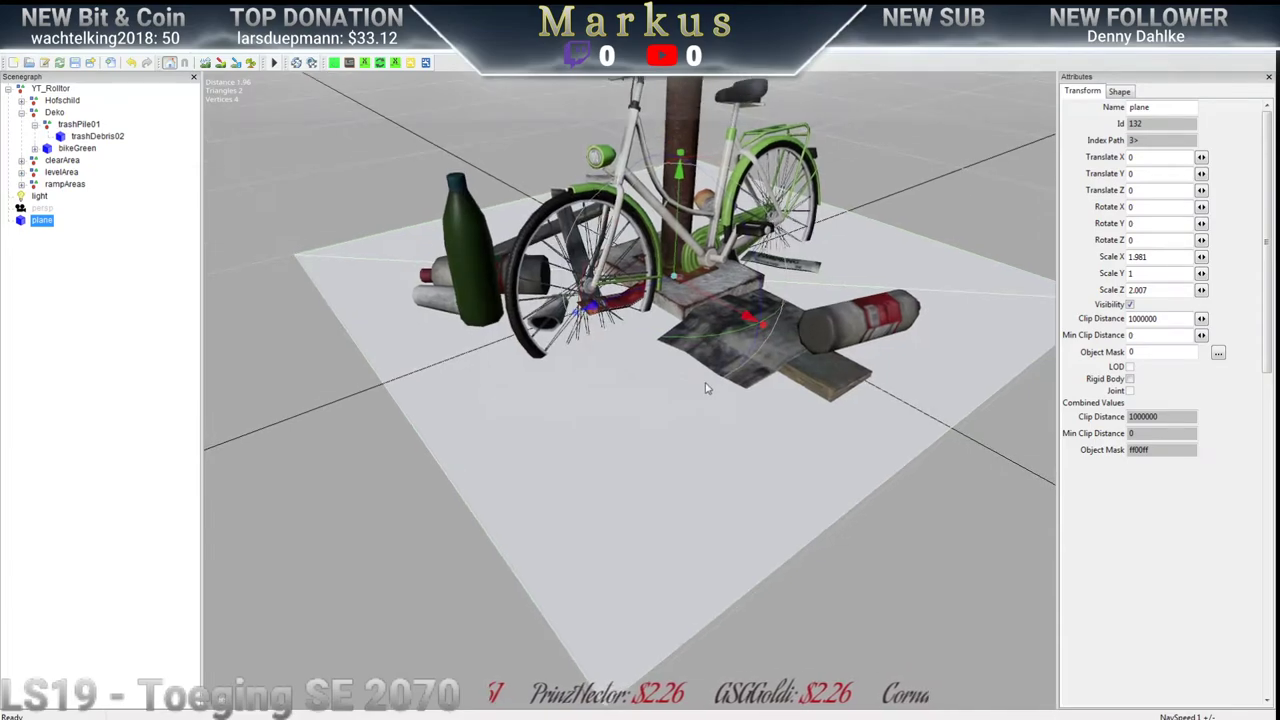
Lower trashPile01 slightly toward the plane, to about Y -0.003
{"action": "left_click", "coordinate": [76, 124]}
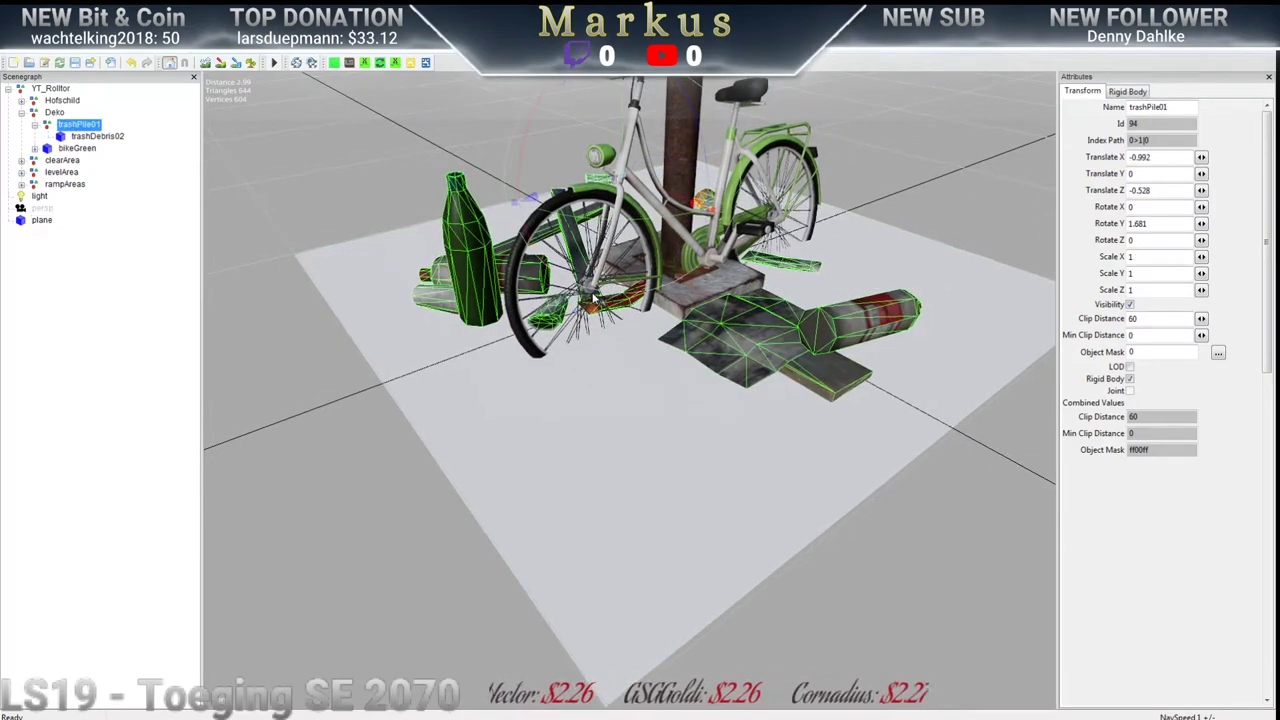
{"action": "scroll", "coordinate": [593, 297], "scroll_direction": "up", "scroll_amount": 5}
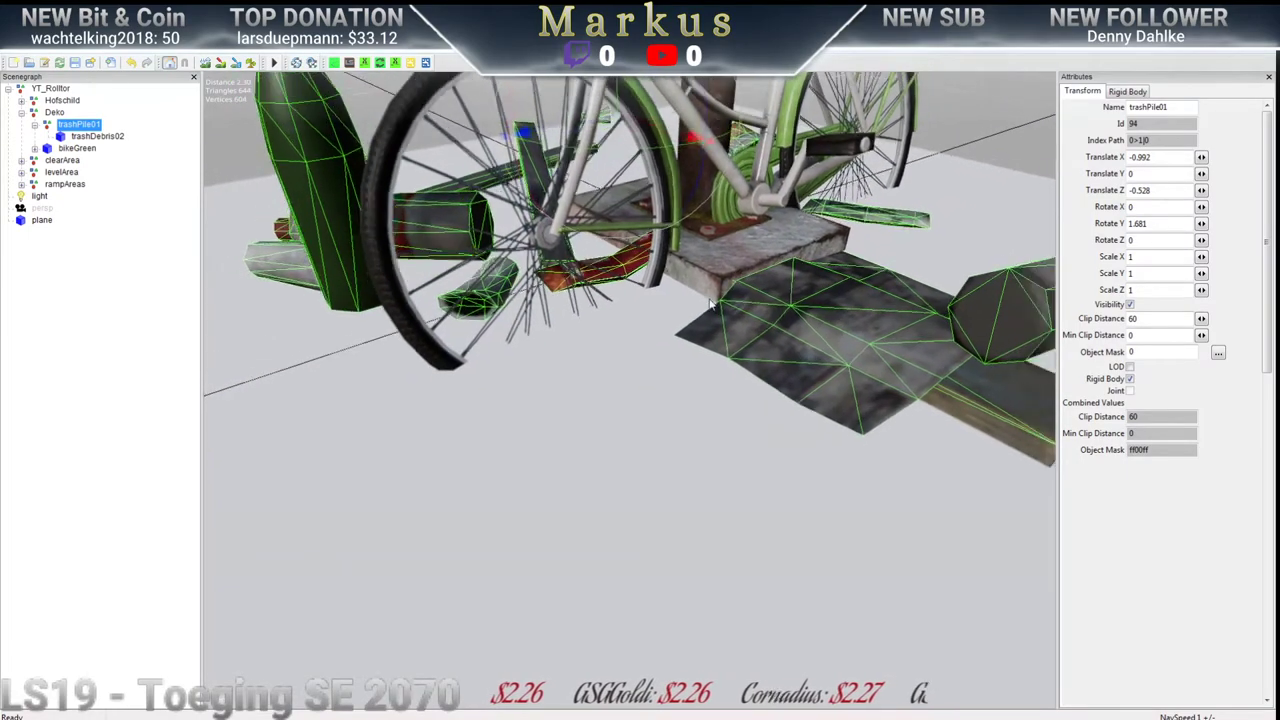
{"action": "middle_click_drag", "start_coordinate": [710, 304], "coordinate": [701, 306]}
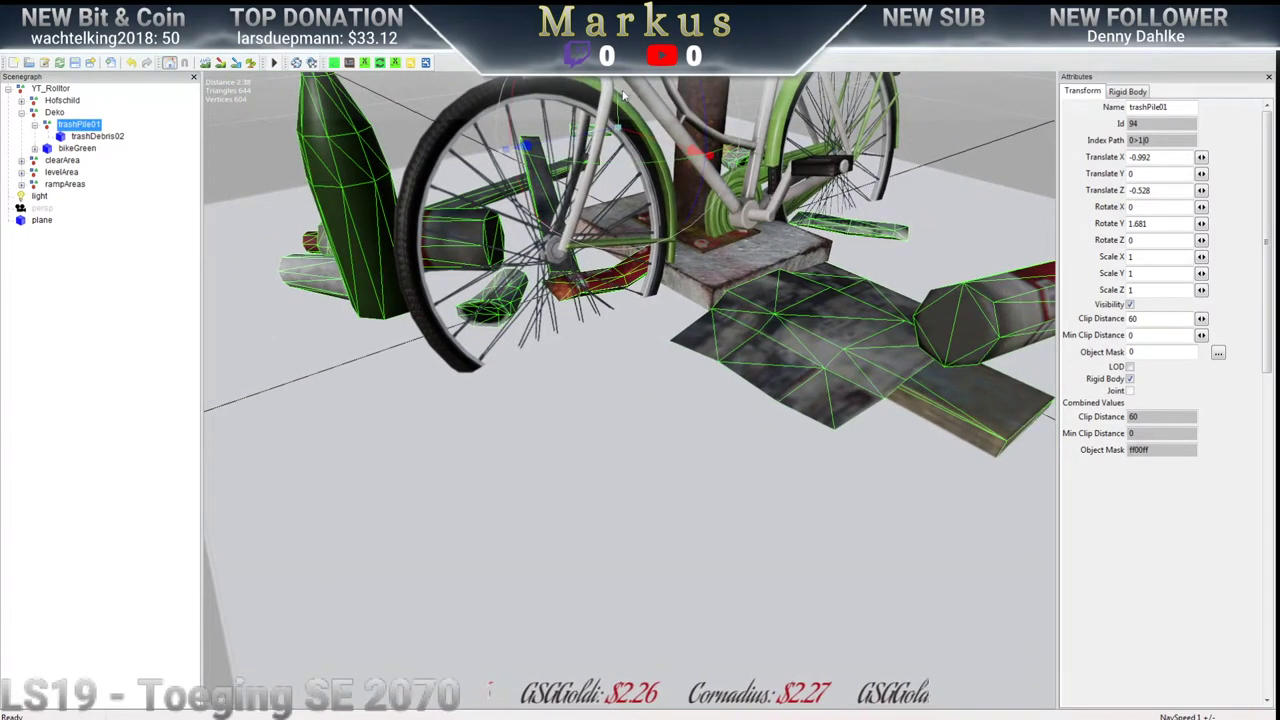
{"action": "left_click_drag", "start_coordinate": [620, 97], "coordinate": [620, 98]}
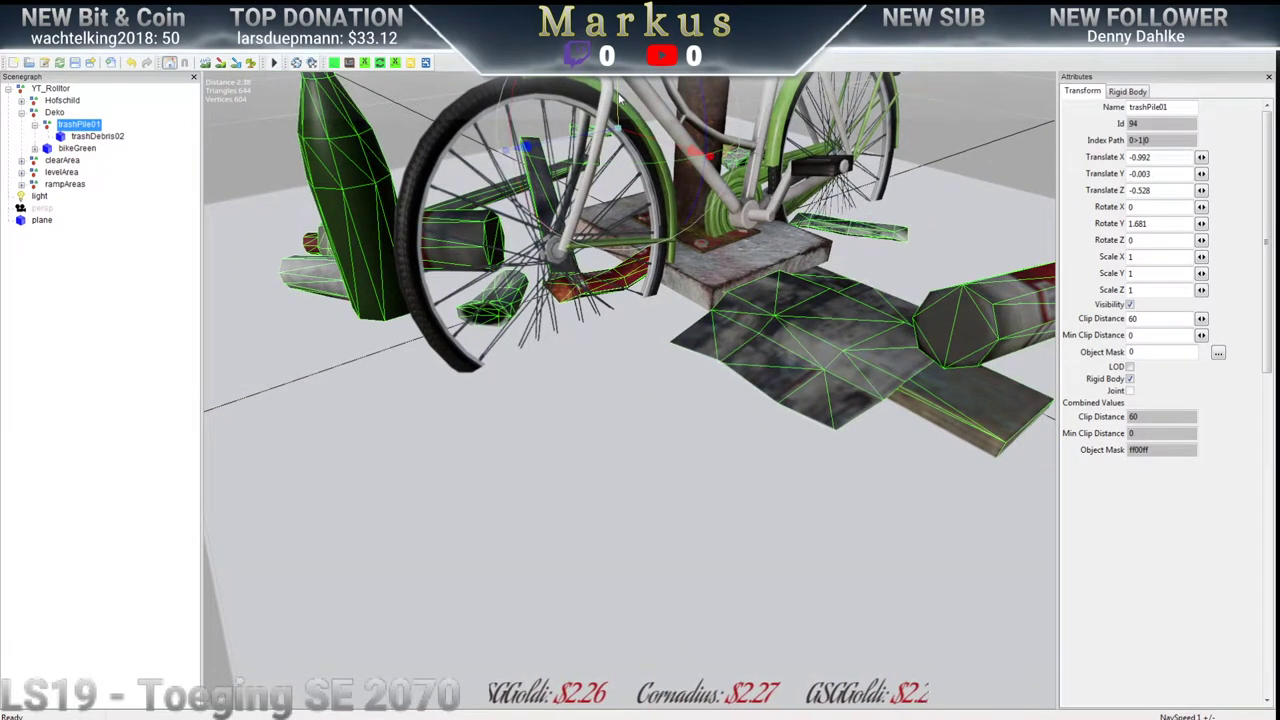
Raise the bikeGreen object to about Y -0.003 so it stands on the ground plane, check it from several sides, and deselect it
{"action": "left_click", "coordinate": [74, 149]}
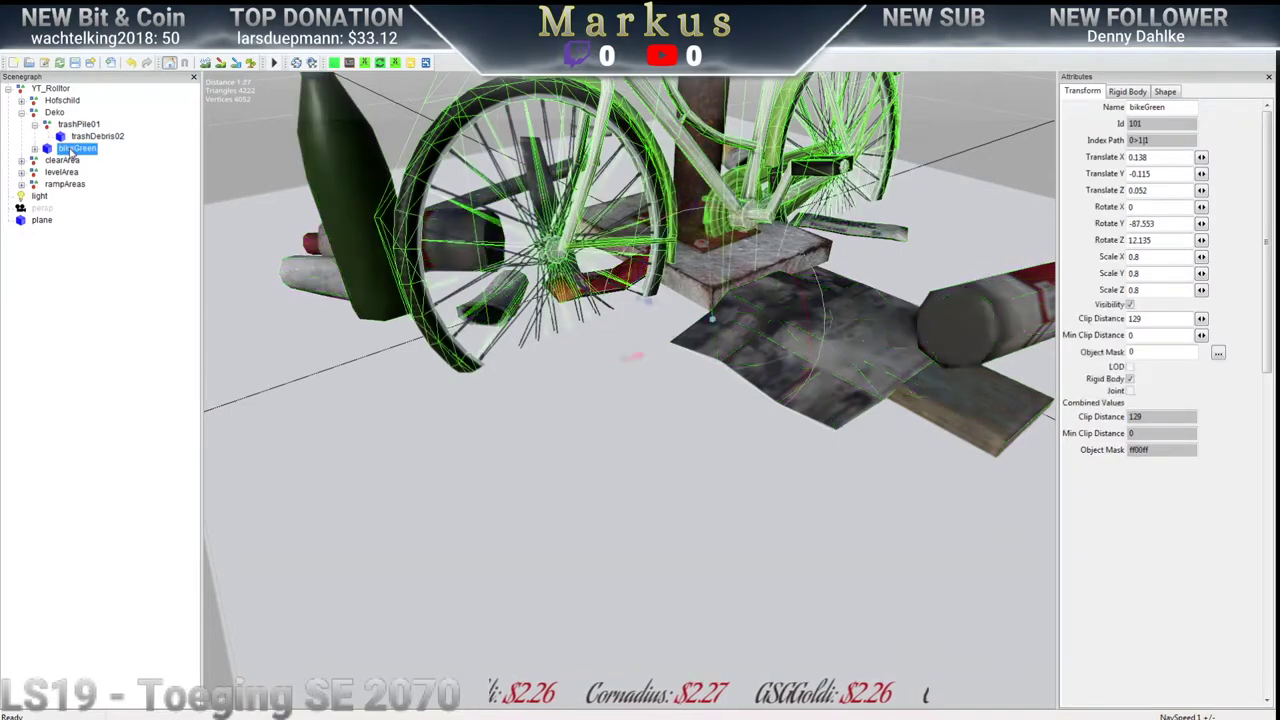
{"action": "left_click_drag", "start_coordinate": [709, 307], "coordinate": [714, 252]}
{"action": "middle_click_drag", "start_coordinate": [766, 267], "coordinate": [537, 497]}
{"action": "left_click_drag", "start_coordinate": [556, 483], "coordinate": [549, 489]}
{"action": "scroll", "coordinate": [549, 489], "scroll_direction": "down", "scroll_amount": 5}
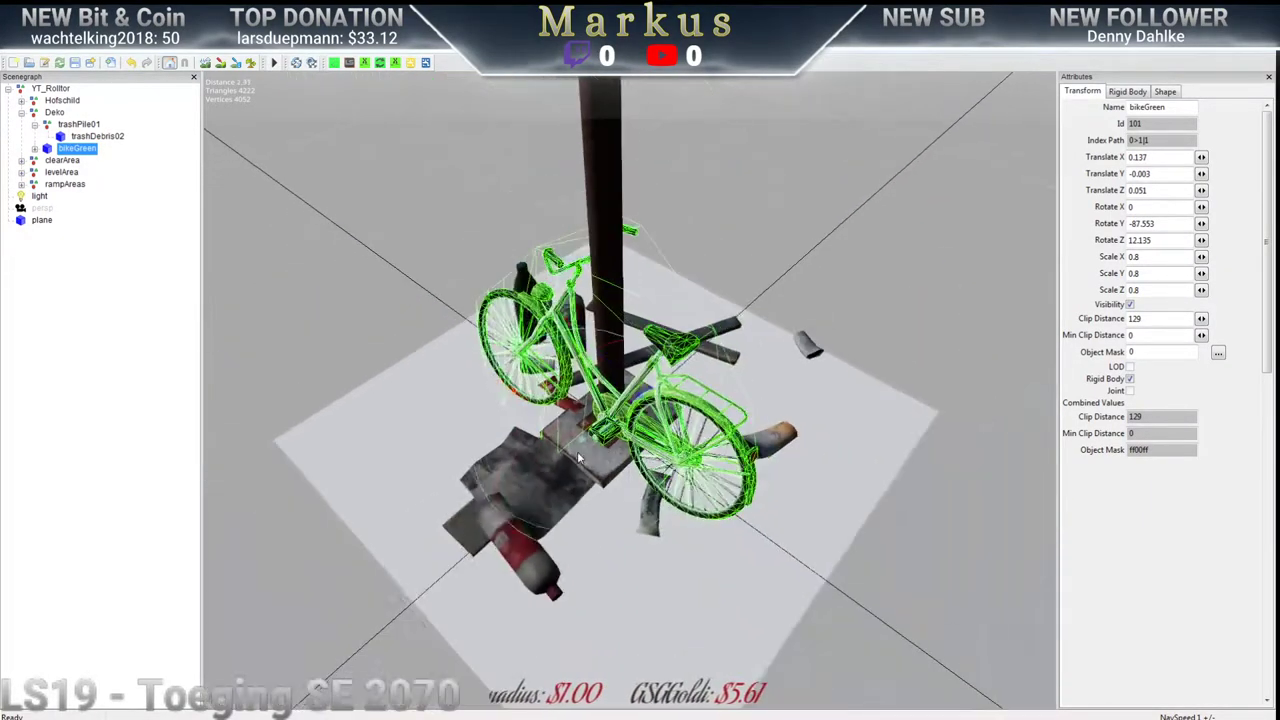
{"action": "middle_click_drag", "start_coordinate": [430, 310], "coordinate": [800, 430]}
{"action": "scroll", "coordinate": [629, 391], "scroll_direction": "up", "scroll_amount": 5}
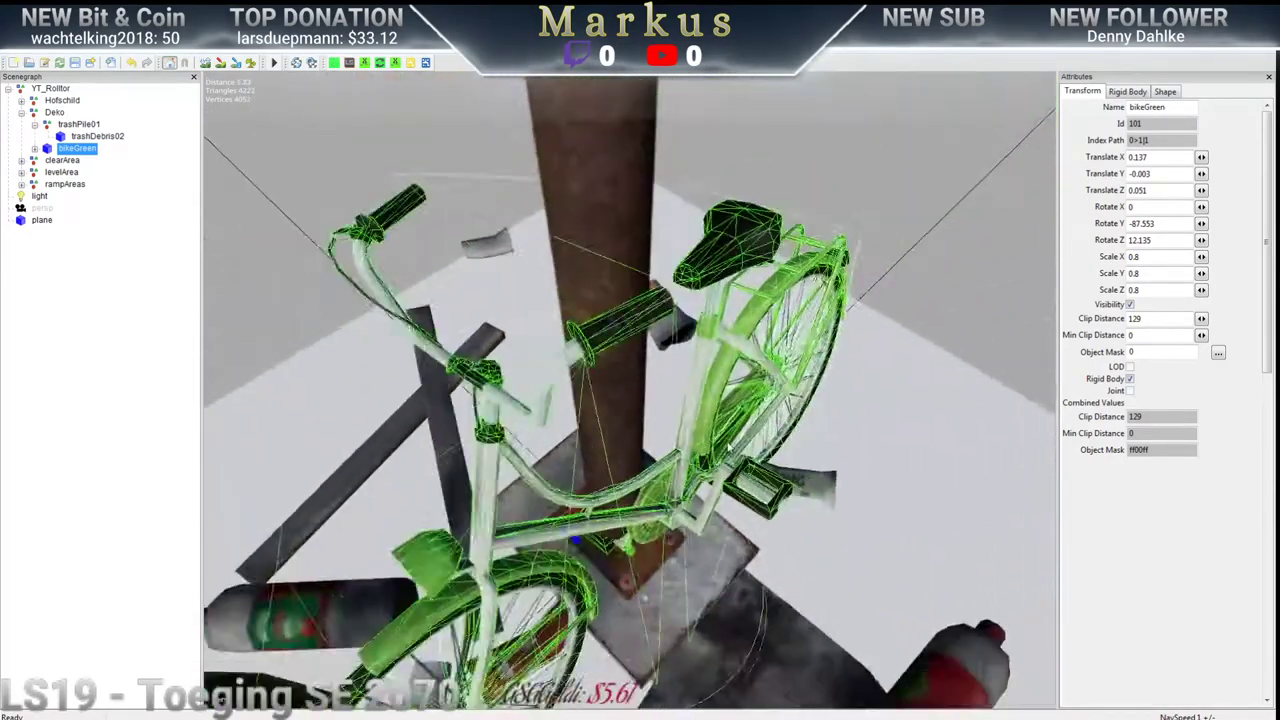
{"action": "scroll", "coordinate": [629, 391], "scroll_direction": "down", "scroll_amount": 5}
{"action": "middle_click_drag", "start_coordinate": [629, 391], "coordinate": [830, 437]}
{"action": "middle_click_drag", "start_coordinate": [440, 400], "coordinate": [719, 445]}
{"action": "scroll", "coordinate": [430, 383], "scroll_direction": "down", "scroll_amount": 5}
{"action": "left_click", "coordinate": [824, 517]}
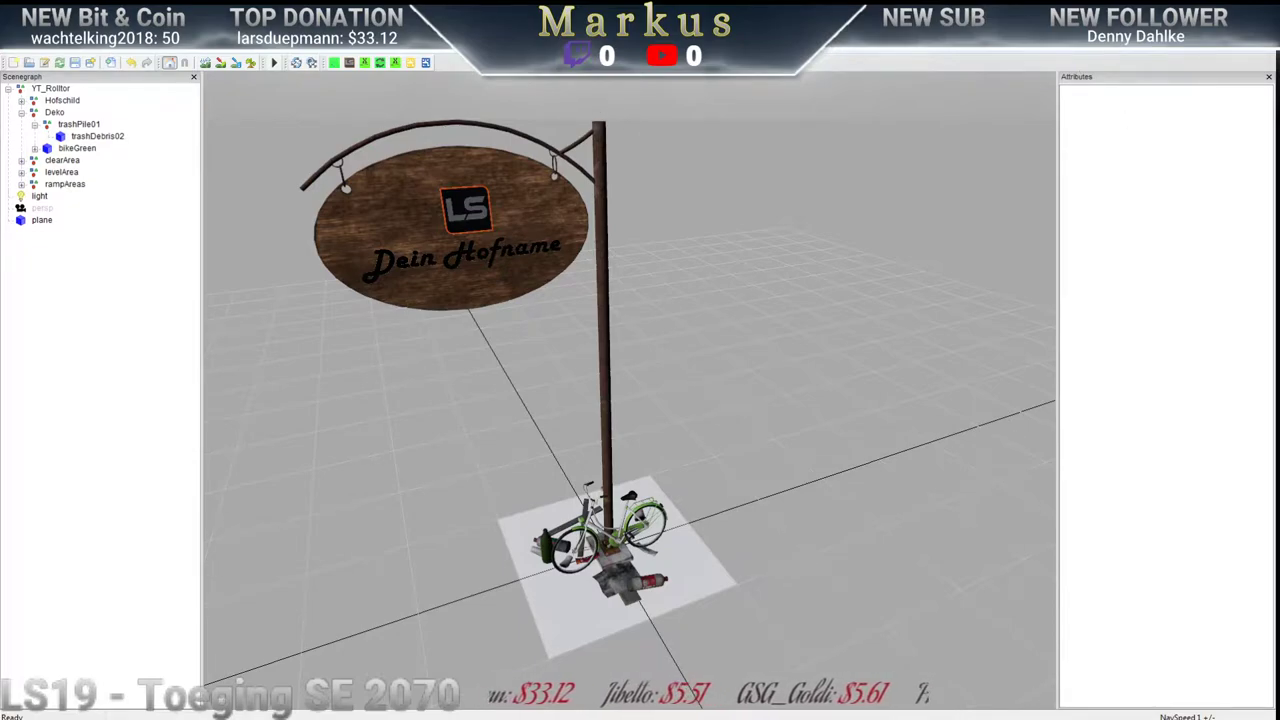
Minimize the sign scene's editor, the Mein_Hofschild.xml window and the YT_Tut folder to reach the desktop
{"action": "left_click", "coordinate": [1222, 8]}
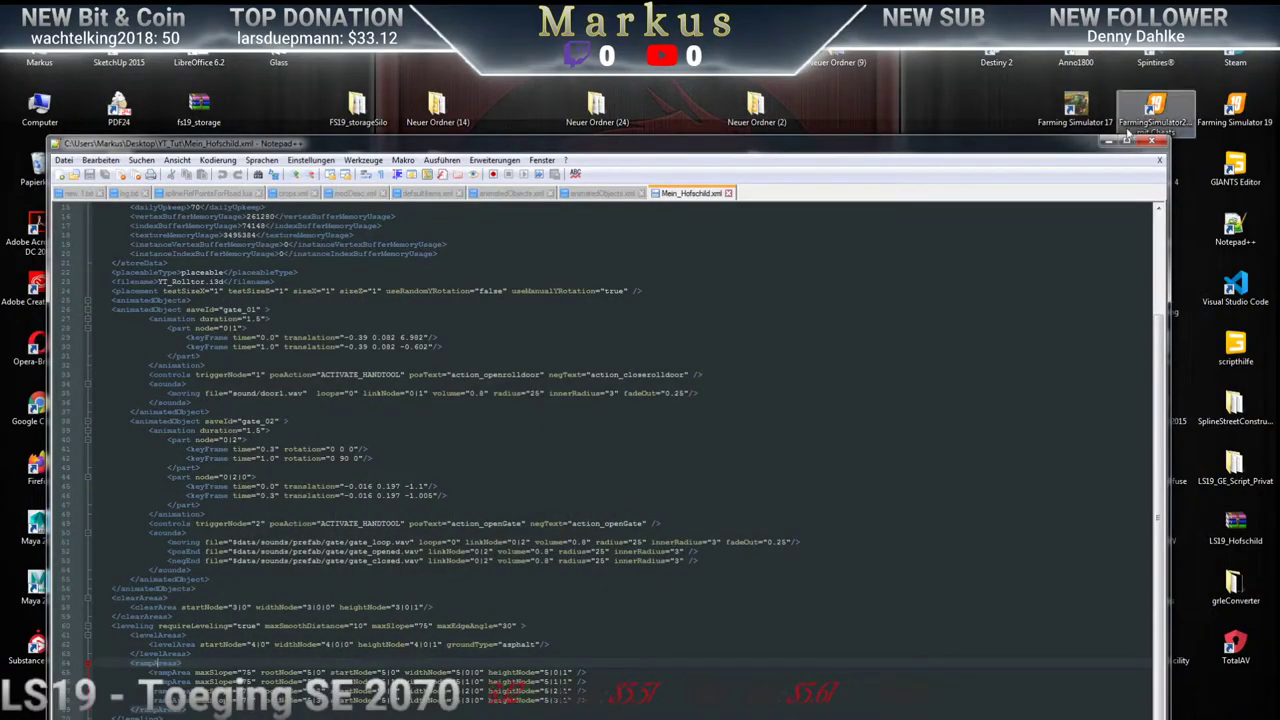
{"action": "left_click", "coordinate": [1108, 146]}
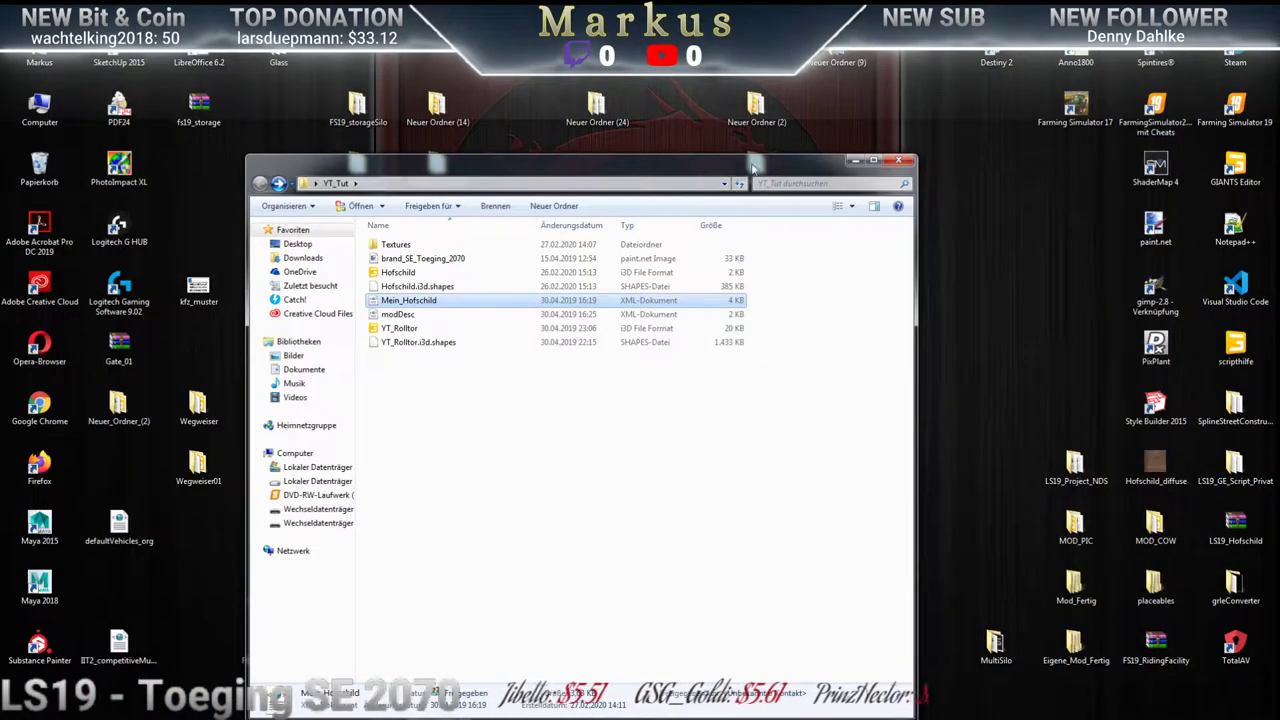
{"action": "left_click", "coordinate": [854, 161]}
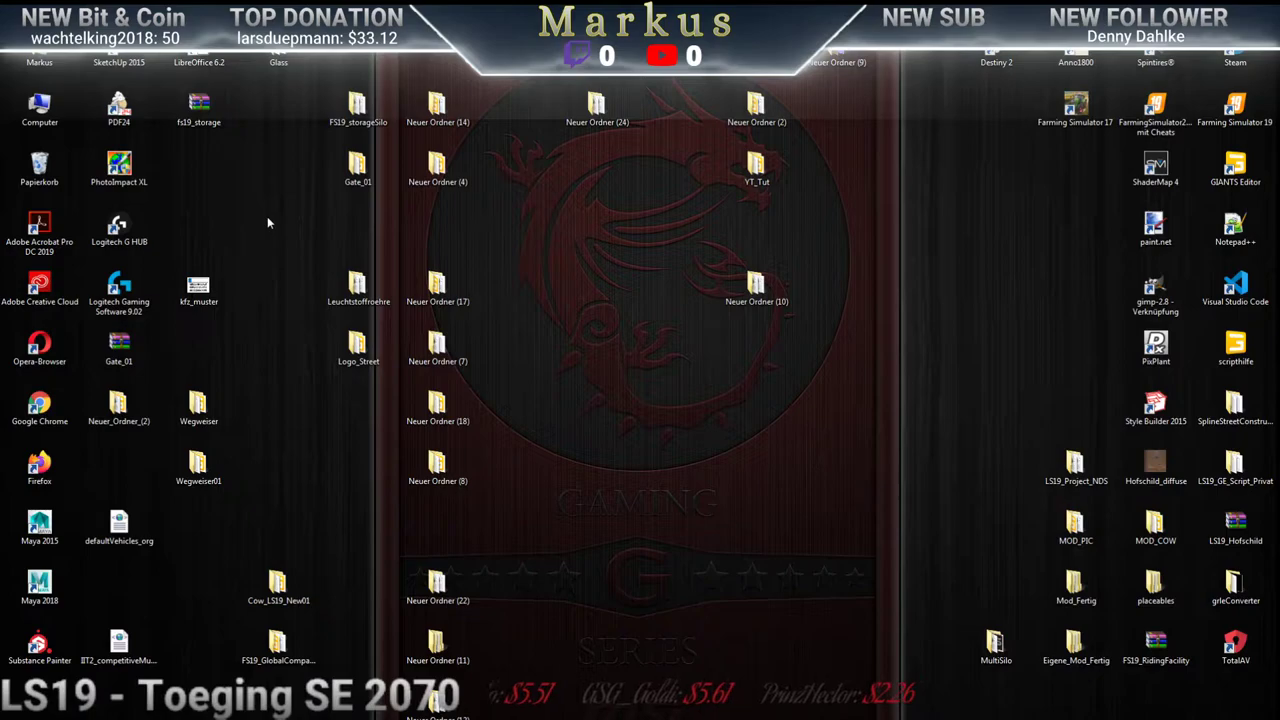
Open the mapDE i3D file from Farming Simulator 2019's data/maps folder in GIANTS Editor version 8.1.0
{"action": "double_click", "coordinate": [40, 108]}
{"action": "double_click", "coordinate": [490, 158]}
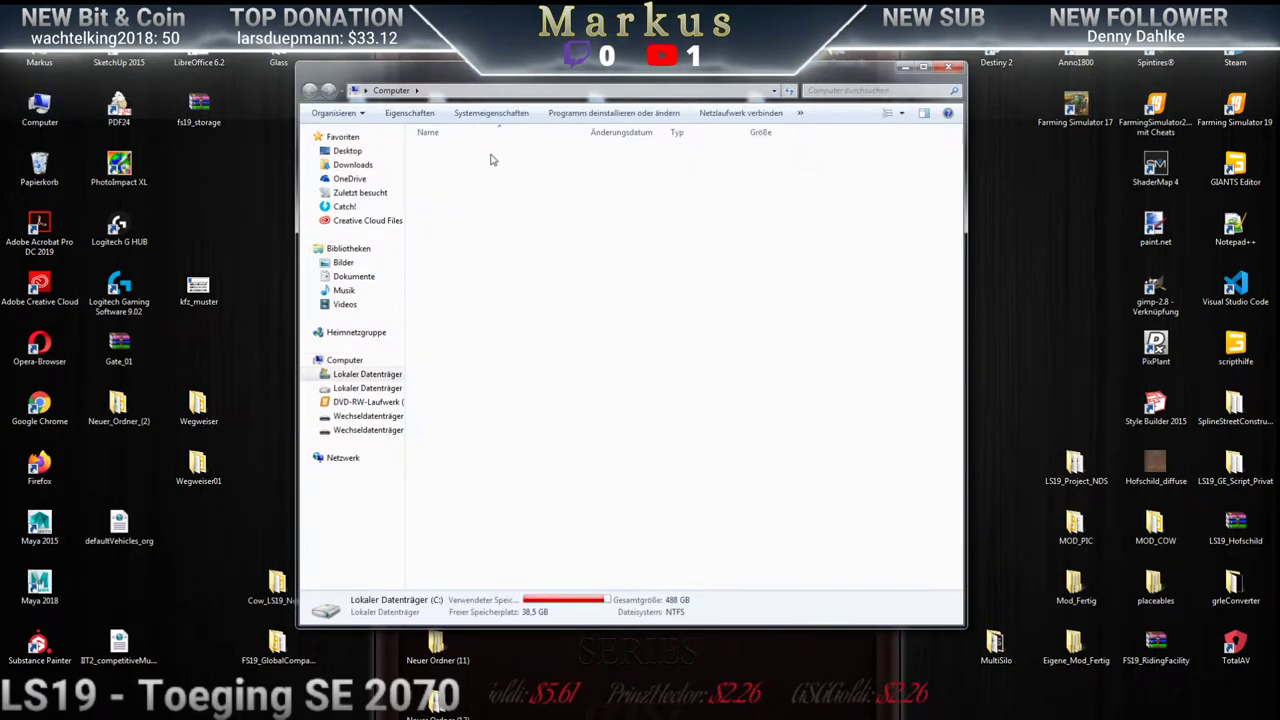
{"action": "double_click", "coordinate": [460, 332]}
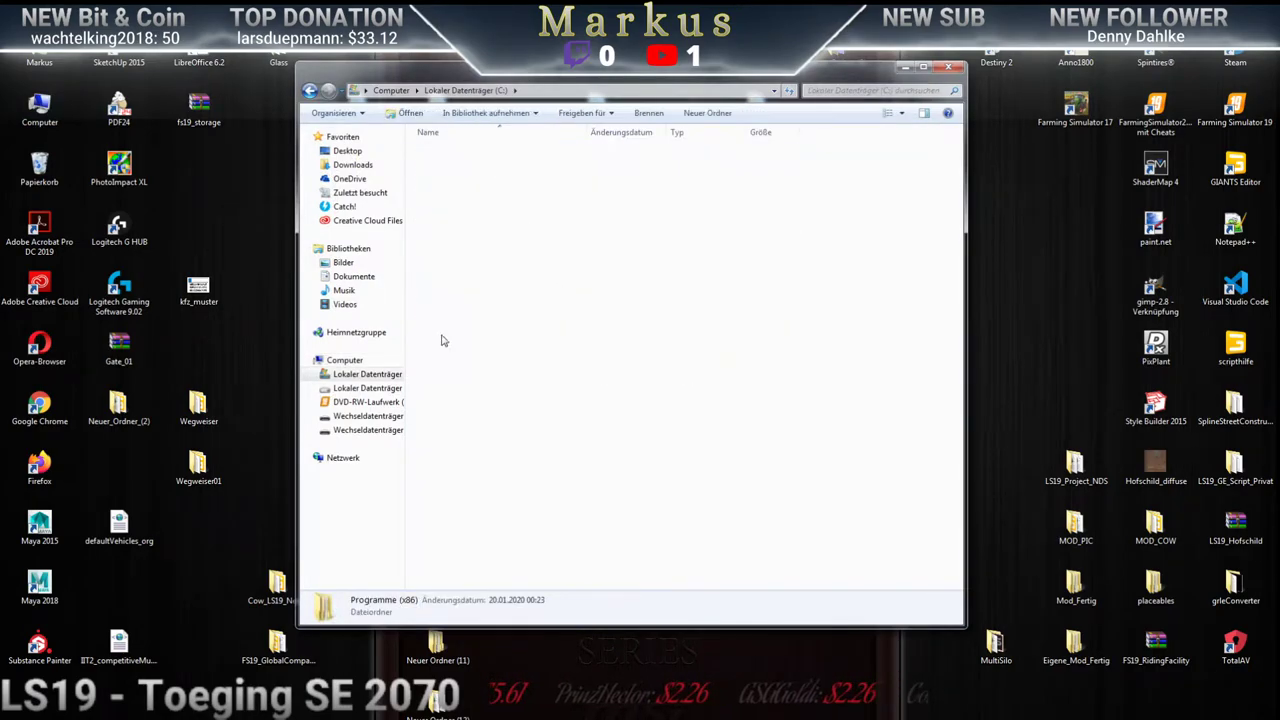
{"action": "double_click", "coordinate": [474, 236]}
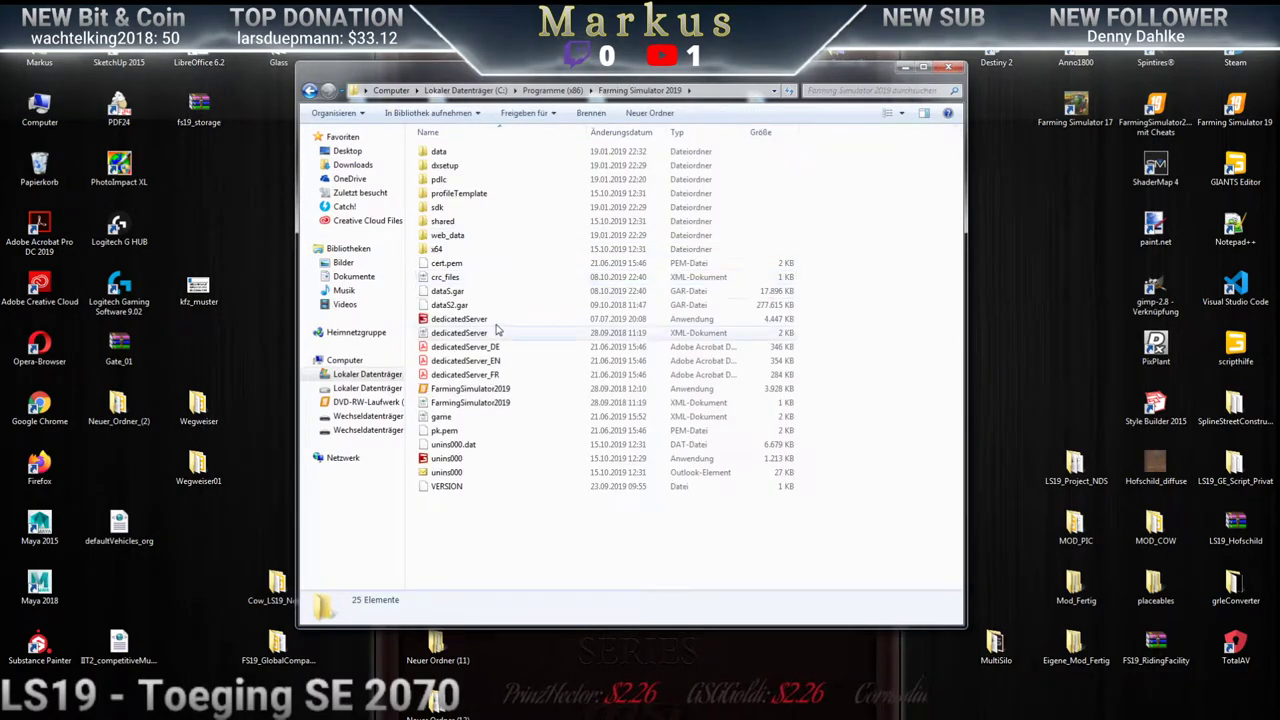
{"action": "double_click", "coordinate": [436, 153]}
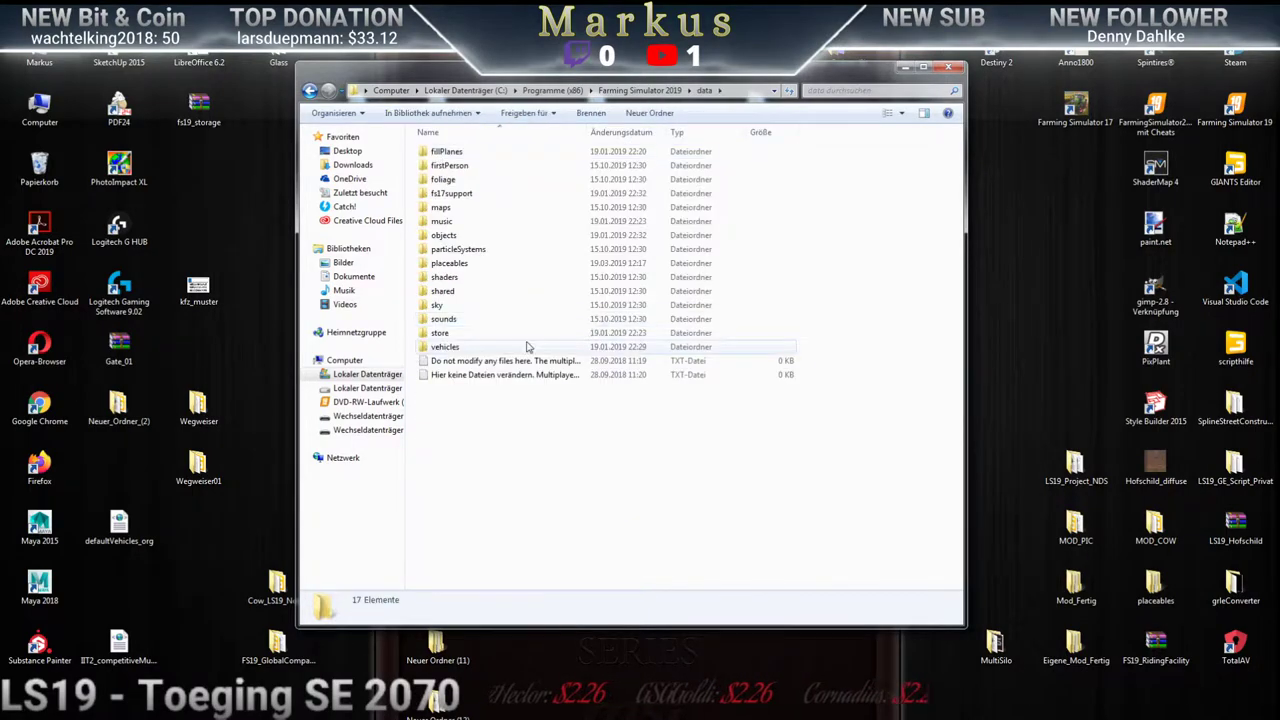
{"action": "double_click", "coordinate": [440, 207]}
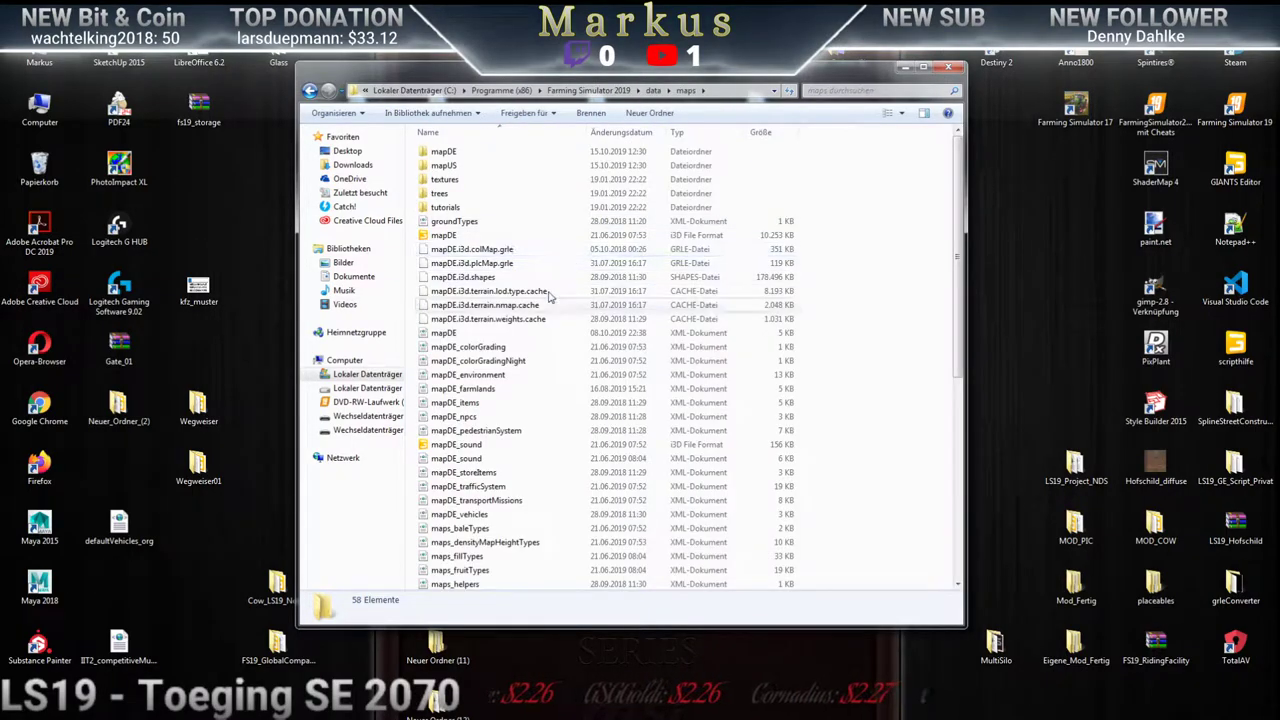
{"action": "double_click", "coordinate": [436, 236]}
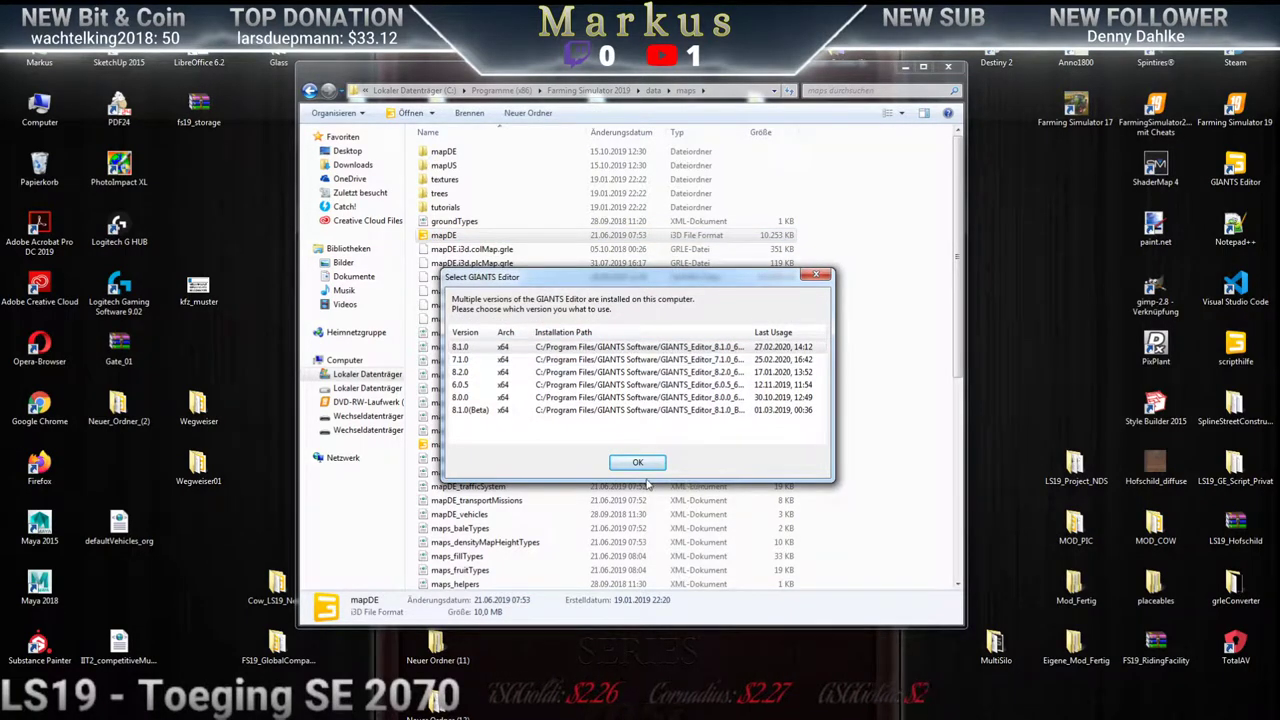
{"action": "left_click", "coordinate": [638, 464]}
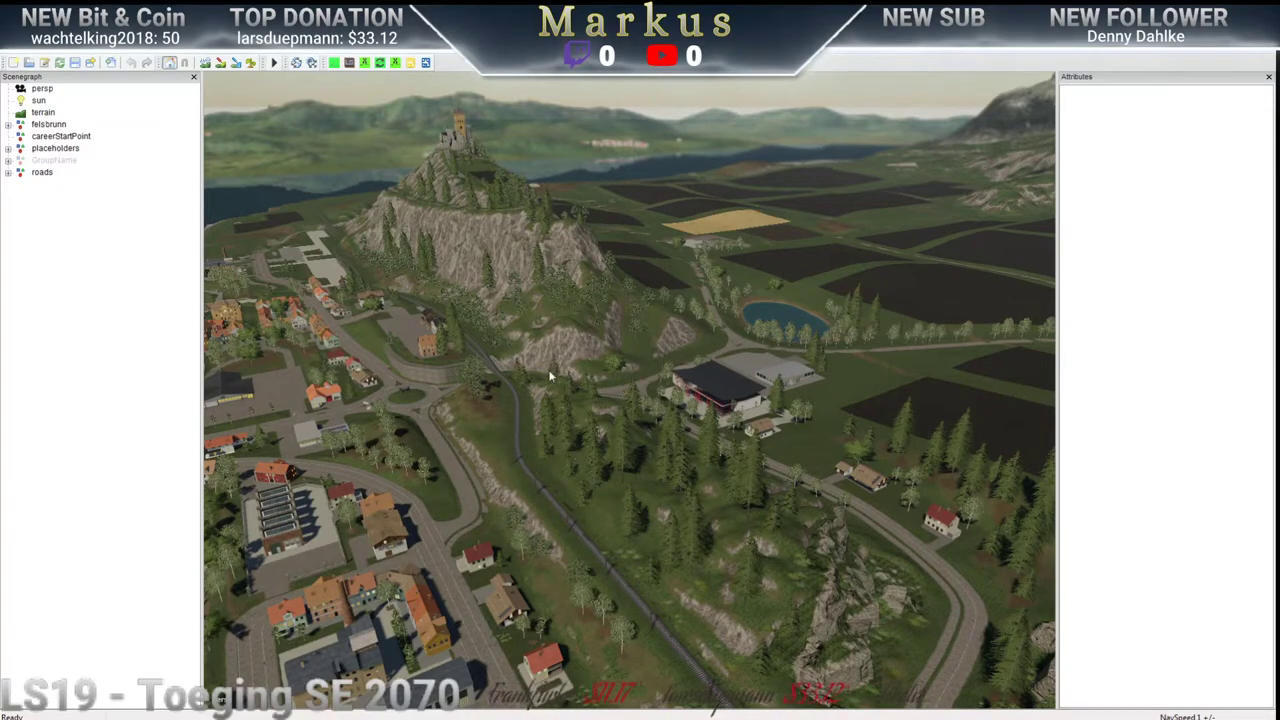
Select the floodLight_base object of the small floor spotlight on the paving beside the town church
{"action": "right_click_drag", "start_coordinate": [574, 474], "coordinate": [451, 474]}
{"action": "right_click_drag", "start_coordinate": [624, 466], "coordinate": [653, 478]}
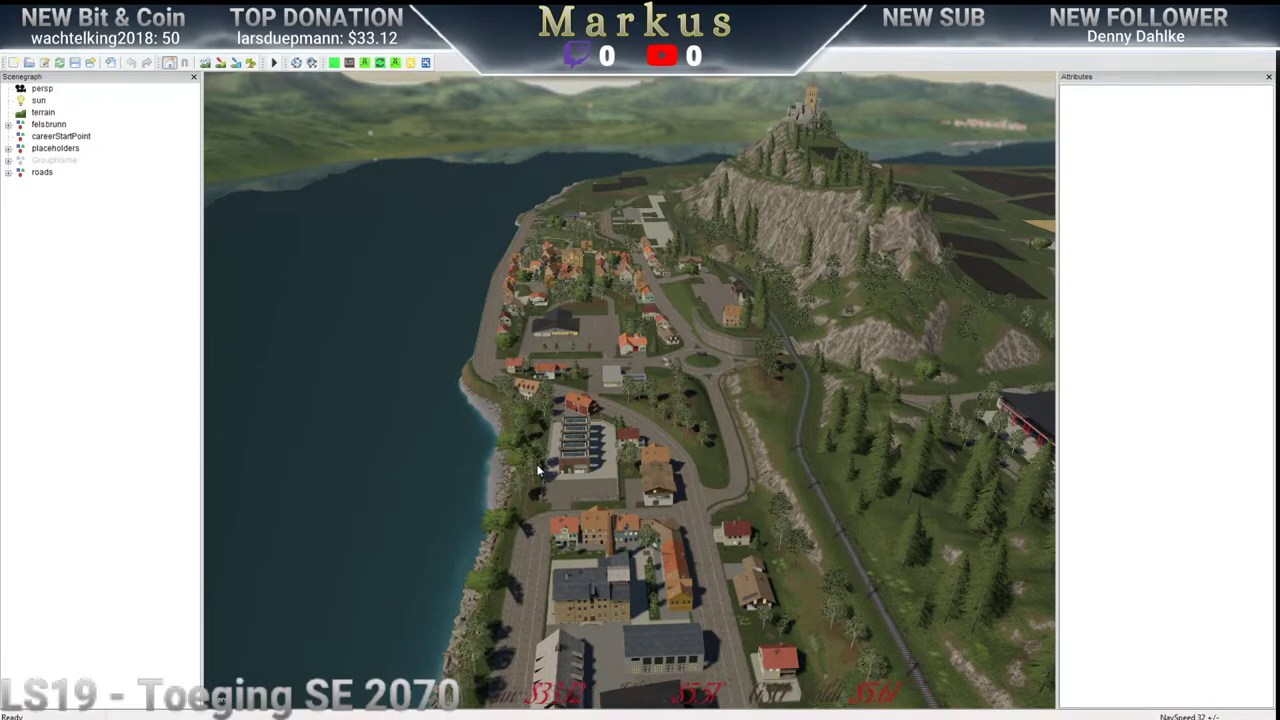
{"action": "scroll", "coordinate": [494, 462], "scroll_direction": "up", "scroll_amount": 10}
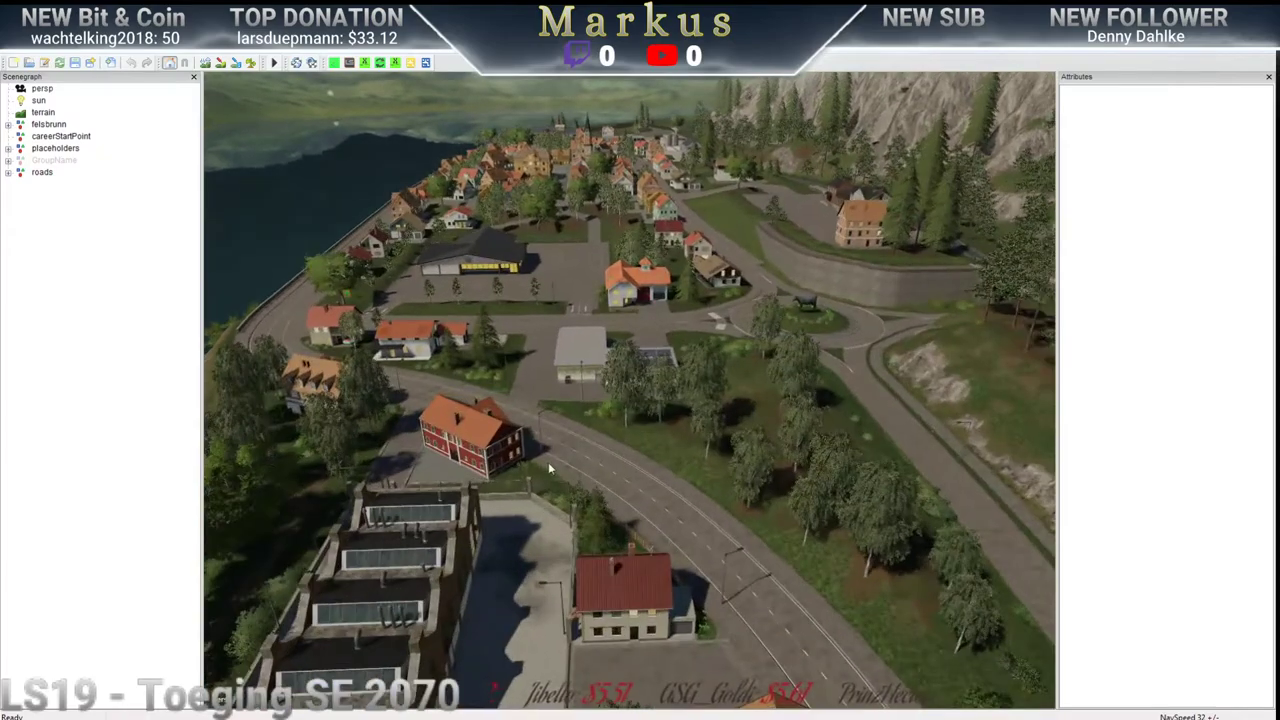
{"action": "right_click_drag", "start_coordinate": [548, 462], "coordinate": [622, 453]}
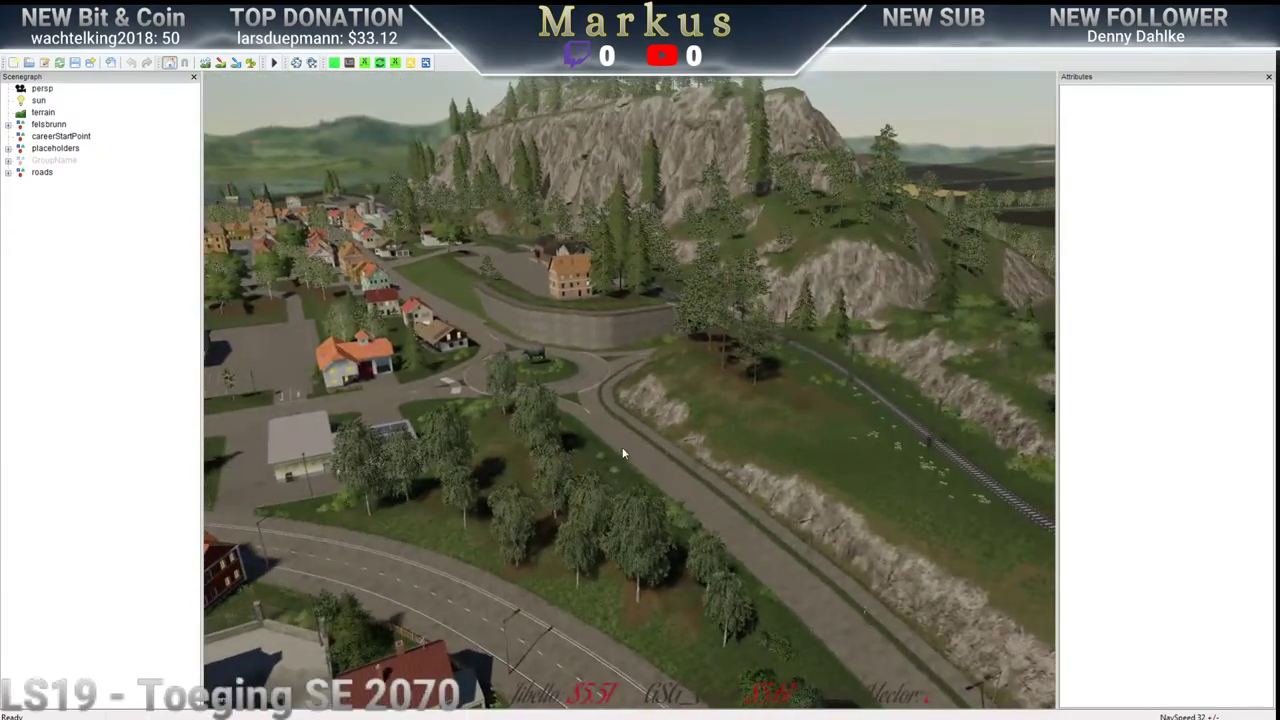
{"action": "scroll", "coordinate": [471, 359], "scroll_direction": "down", "scroll_amount": 8}
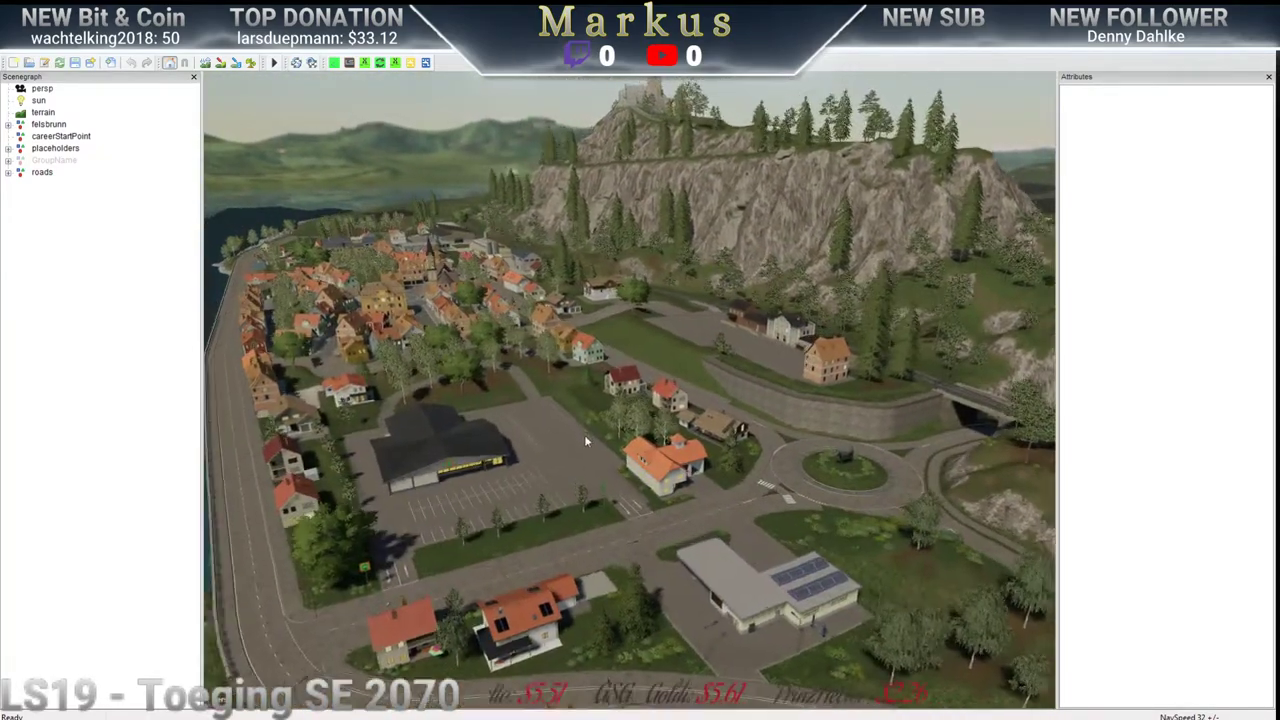
{"action": "scroll", "coordinate": [667, 357], "scroll_direction": "down", "scroll_amount": 5}
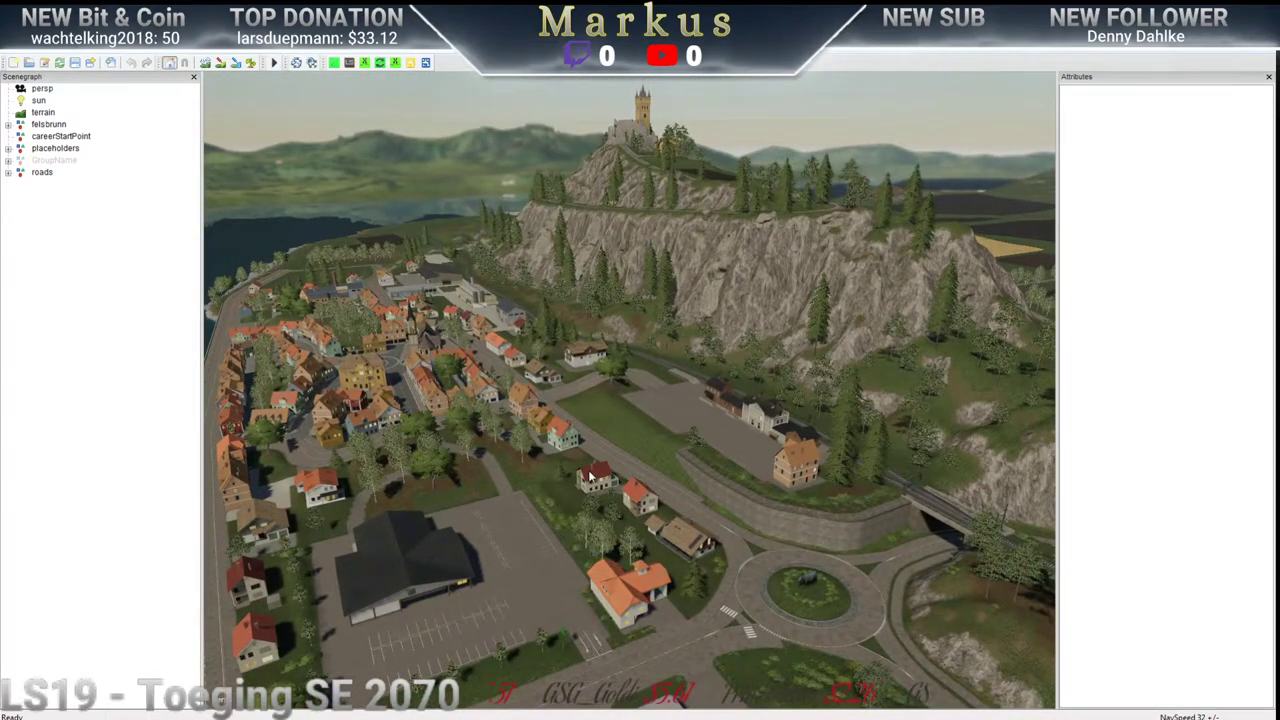
{"action": "middle_click_drag", "start_coordinate": [468, 408], "coordinate": [627, 470]}
{"action": "scroll", "coordinate": [650, 468], "scroll_direction": "up", "scroll_amount": 3}
{"action": "scroll", "coordinate": [650, 468], "scroll_direction": "up", "scroll_amount": 10}
{"action": "scroll", "coordinate": [565, 410], "scroll_direction": "down", "scroll_amount": 5}
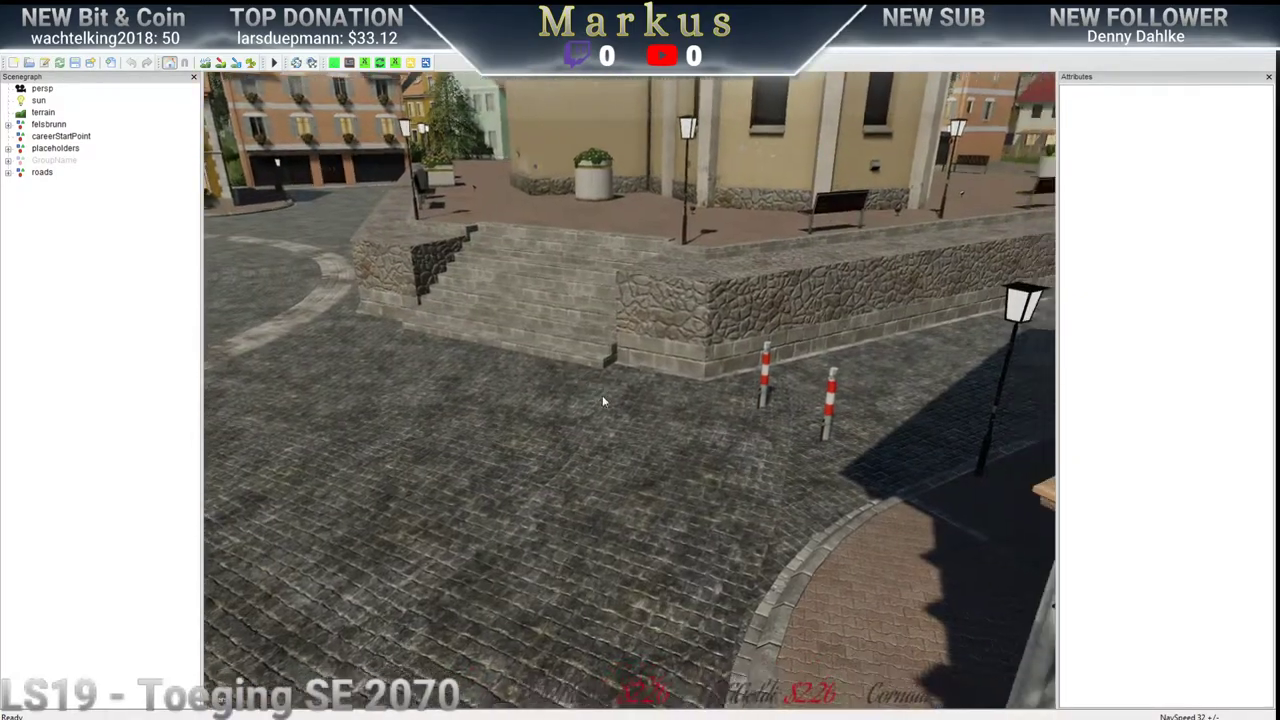
{"action": "scroll", "coordinate": [590, 370], "scroll_direction": "down", "scroll_amount": 8}
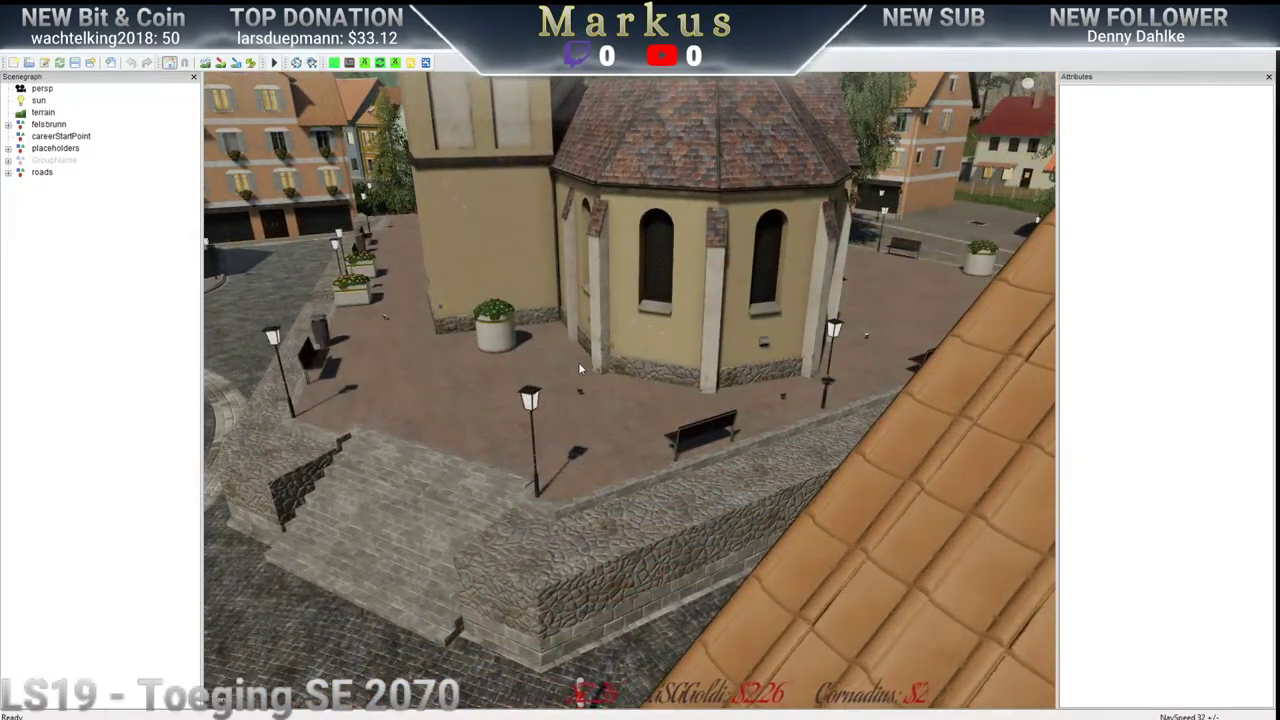
{"action": "scroll", "coordinate": [551, 396], "scroll_direction": "up", "scroll_amount": 10}
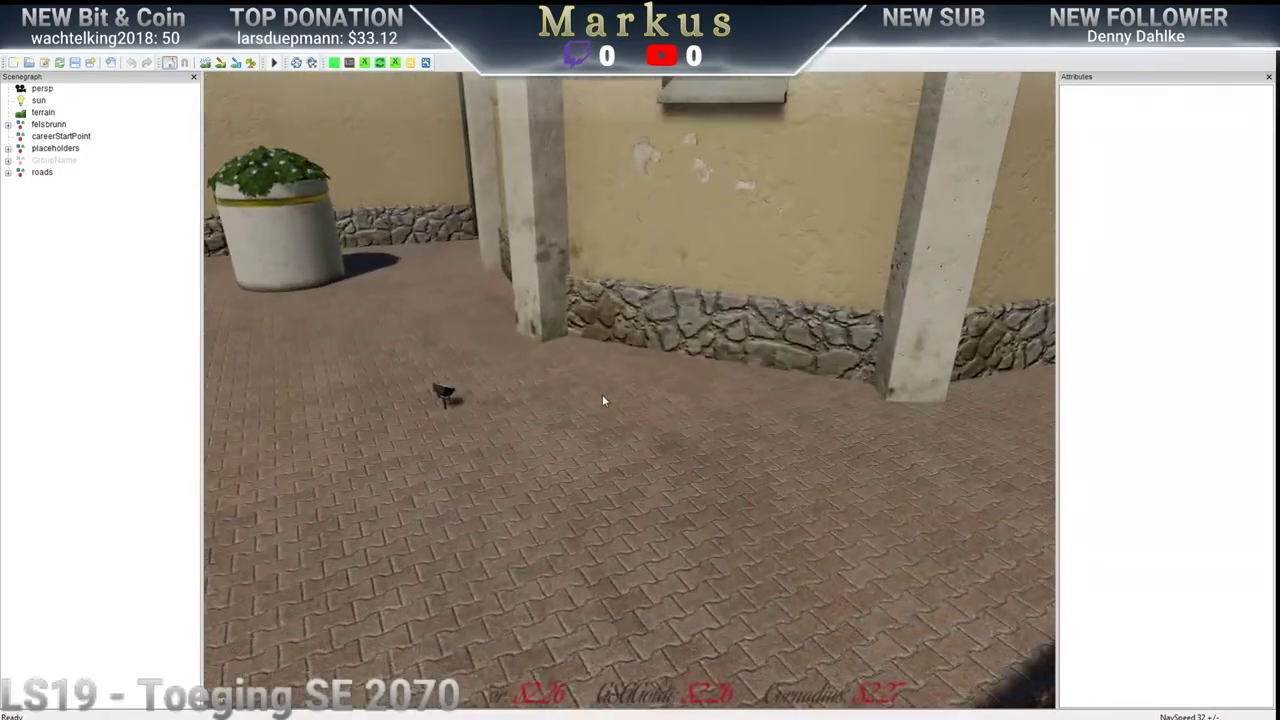
{"action": "left_click", "coordinate": [443, 395]}
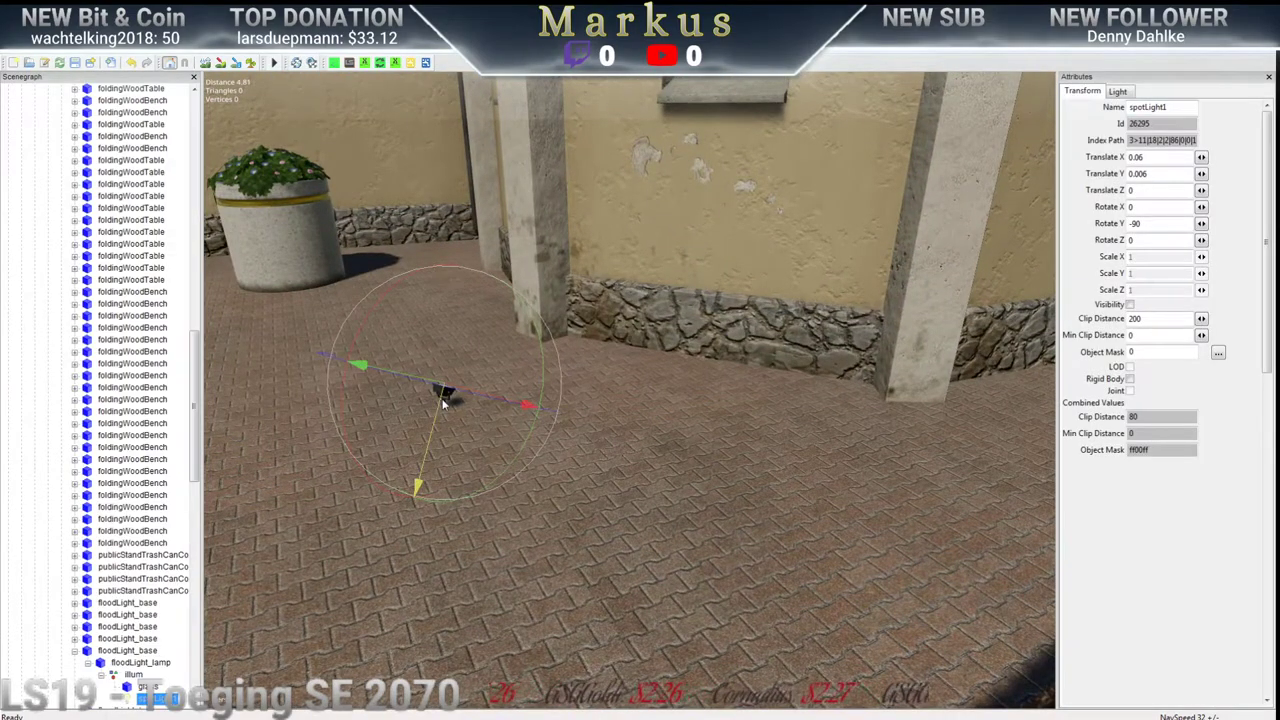
{"action": "left_click", "coordinate": [135, 652]}
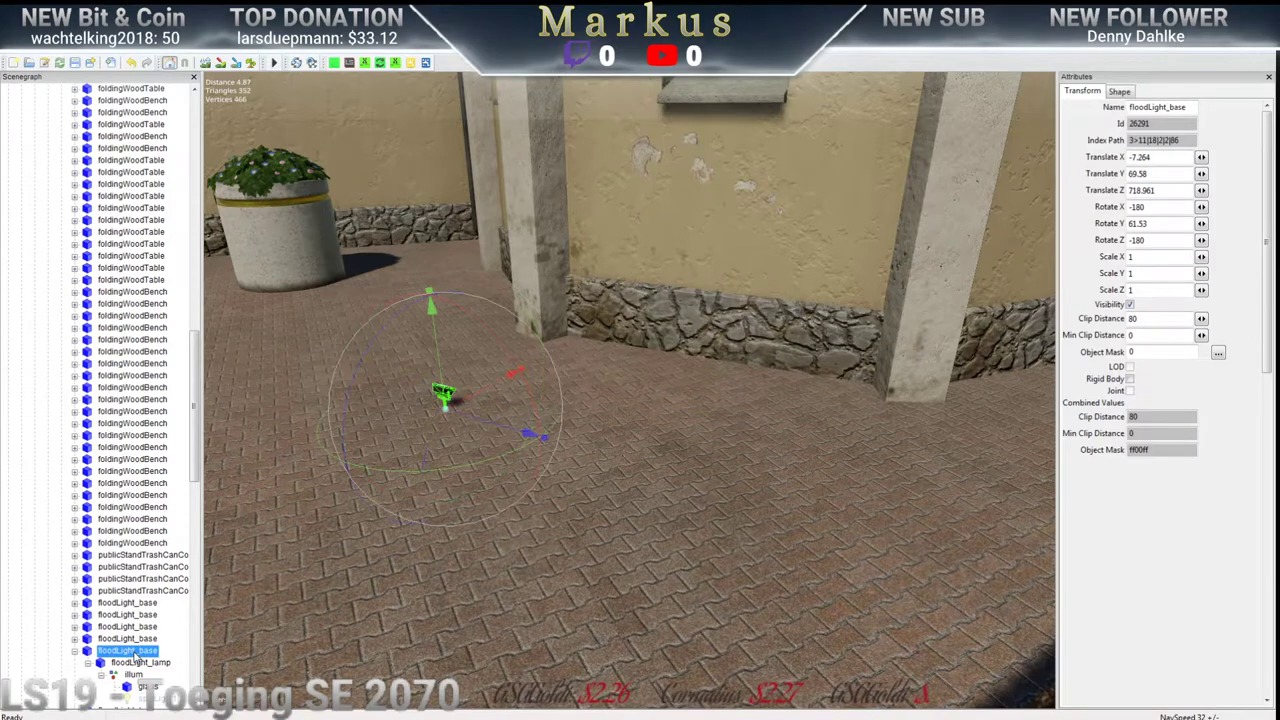
{"action": "key", "text": "f"}
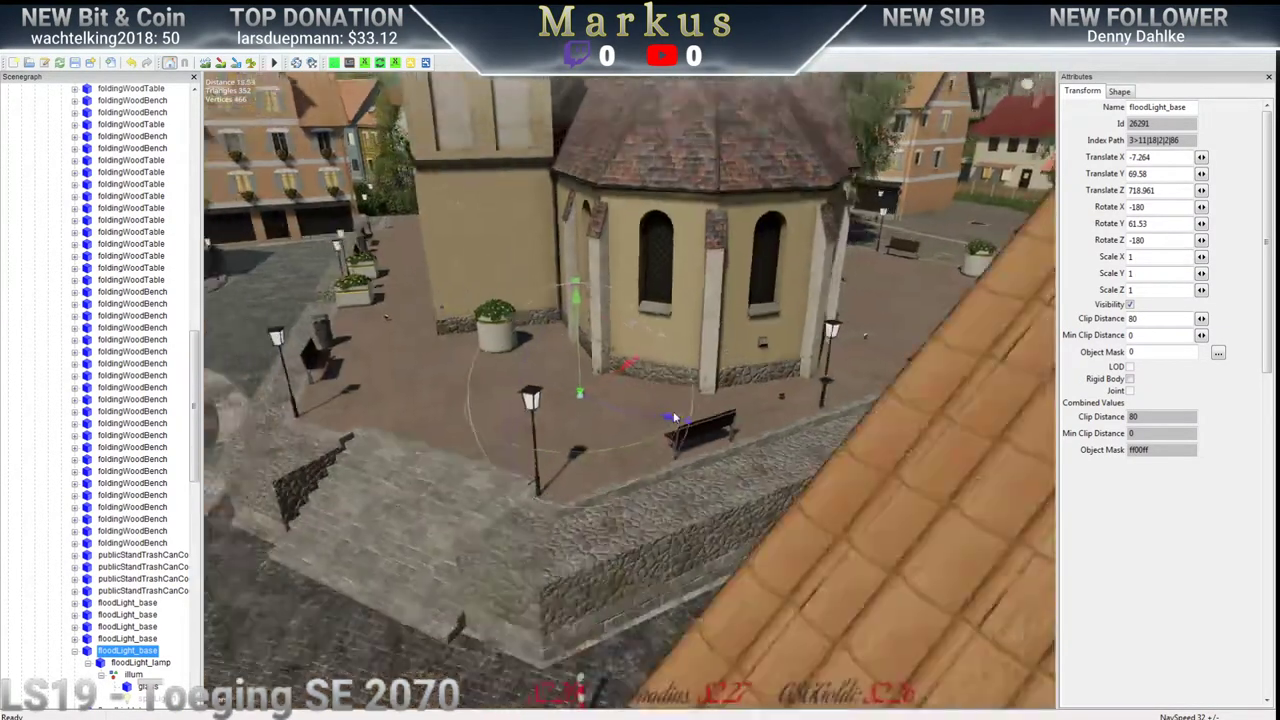
Export the selected floodlight with its files as Licht into the YT_Tut folder
{"action": "left_click", "coordinate": [14, 52]}
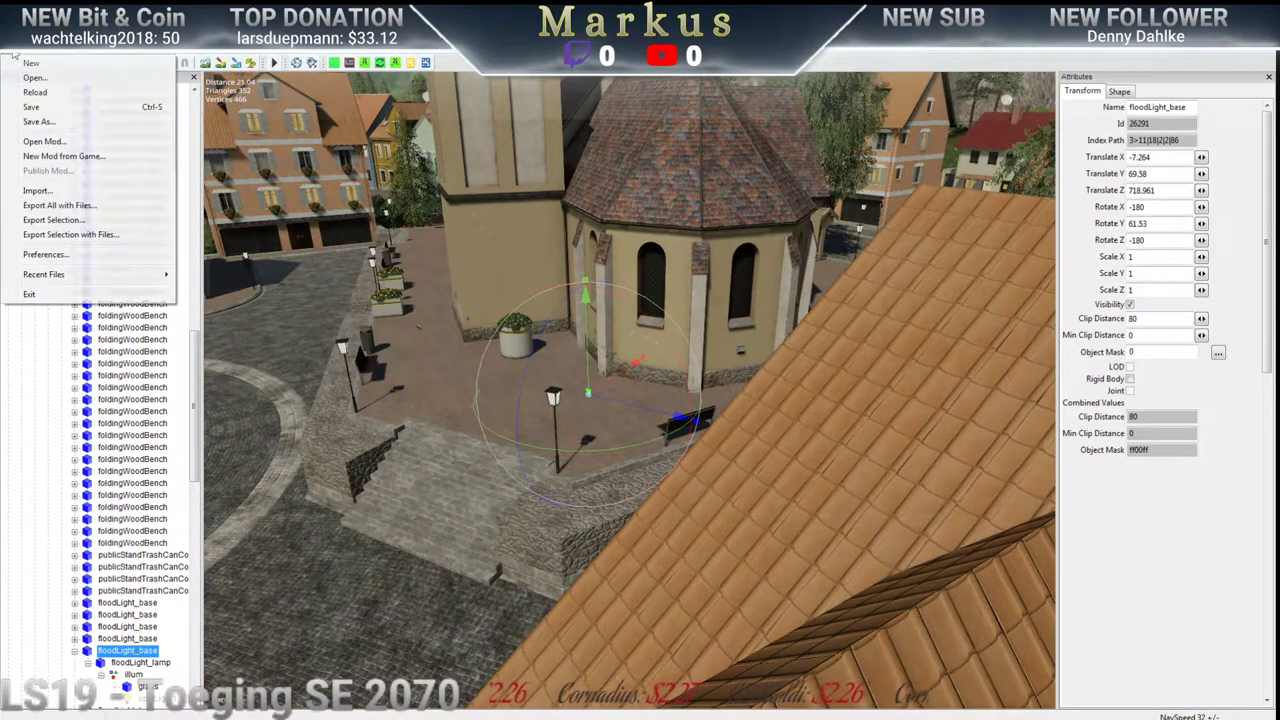
{"action": "left_click", "coordinate": [48, 236]}
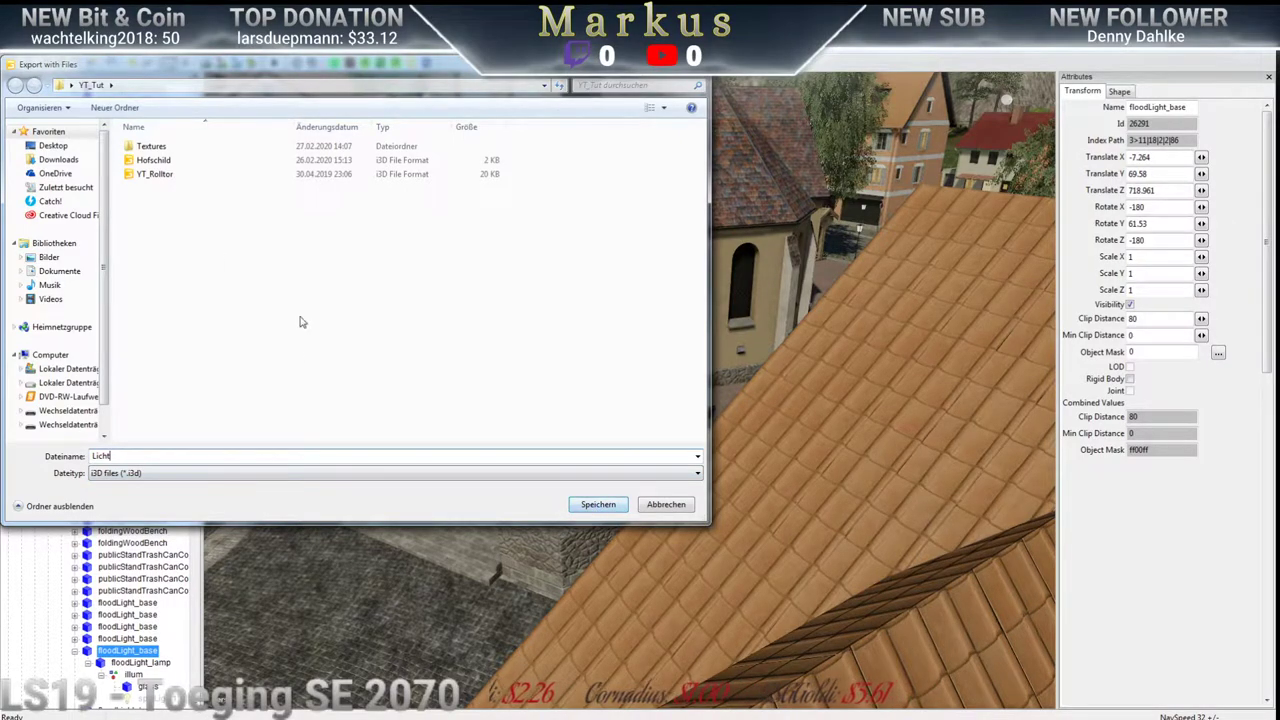
{"action": "left_click", "coordinate": [599, 506]}
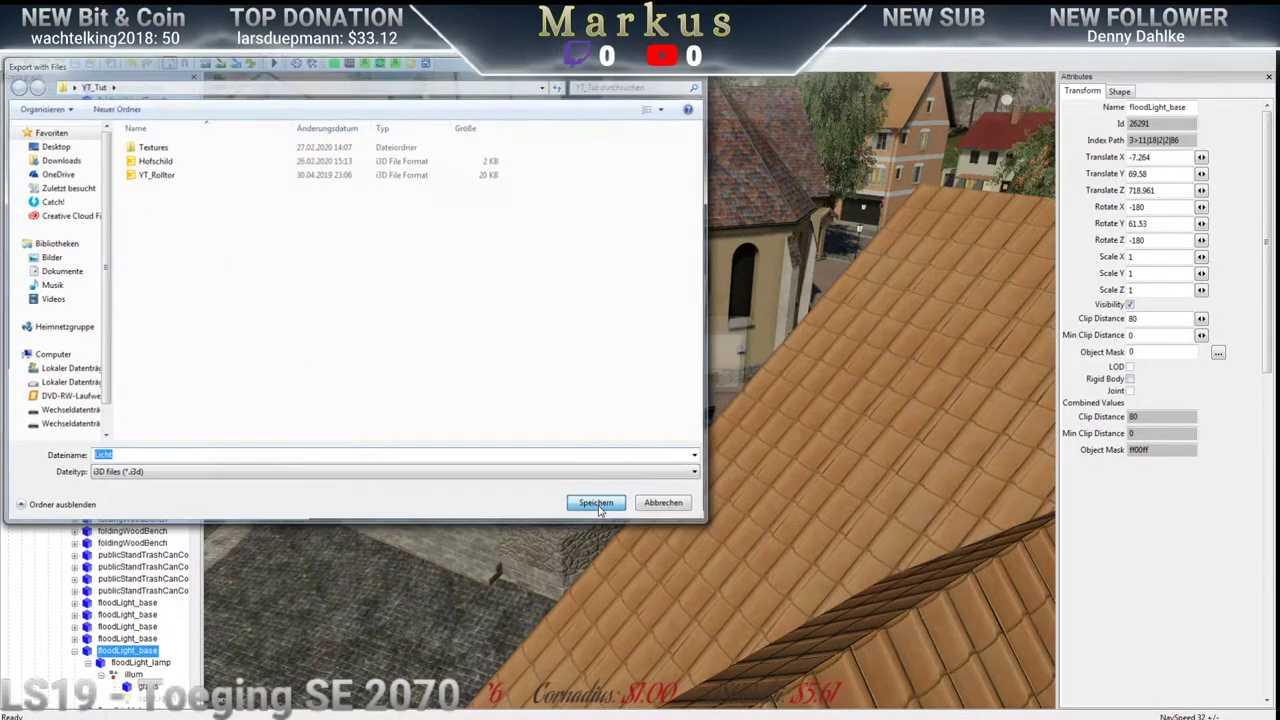
{"action": "left_click", "coordinate": [671, 380]}
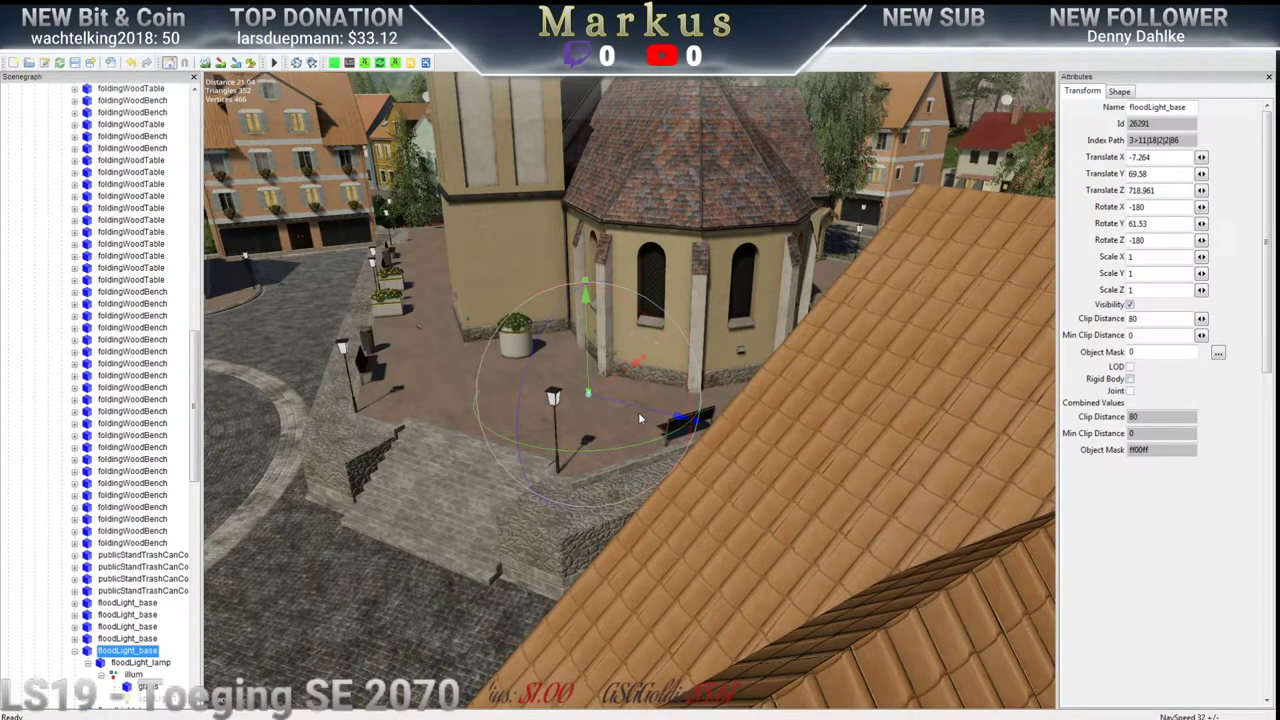
Look over the map's loading yard, railway buildings, tracks and nearby houses for further usable objects
{"action": "scroll", "coordinate": [638, 412], "scroll_direction": "down", "scroll_amount": 5}
{"action": "right_click_drag", "start_coordinate": [648, 563], "coordinate": [534, 467]}
{"action": "right_click_drag", "start_coordinate": [497, 420], "coordinate": [776, 409]}
{"action": "right_click_drag", "start_coordinate": [667, 393], "coordinate": [831, 468]}
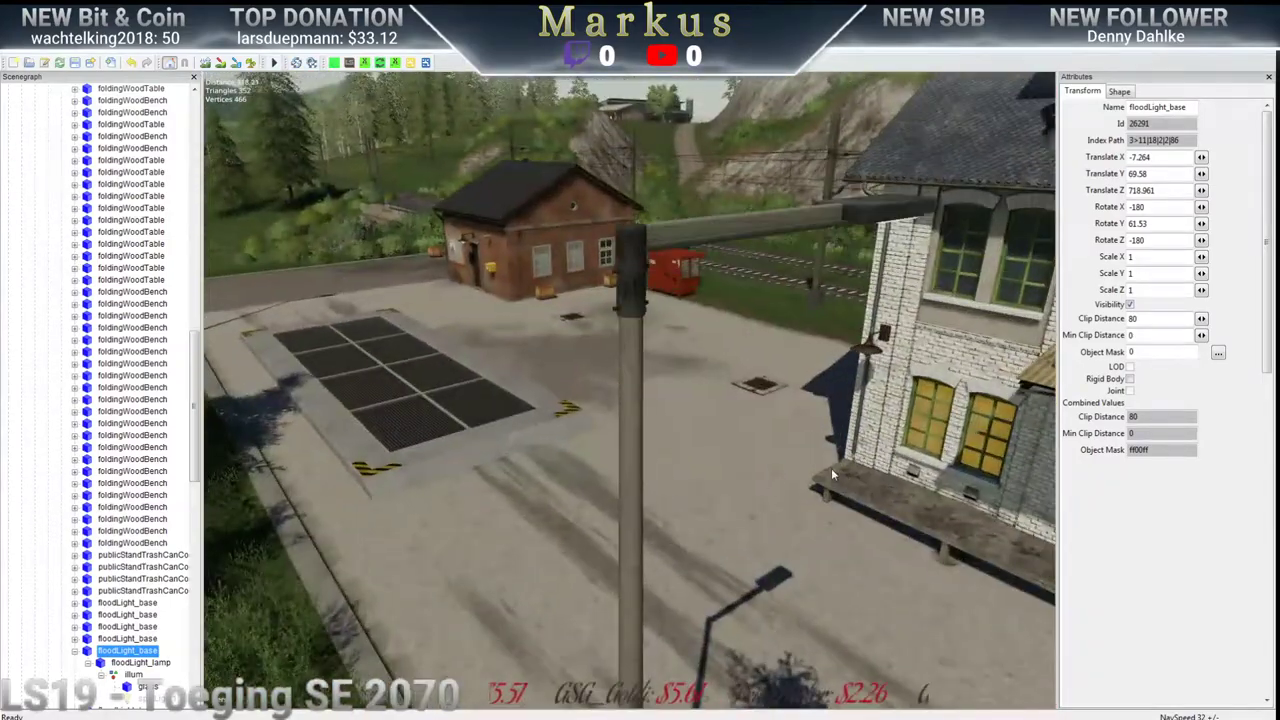
{"action": "right_click_drag", "start_coordinate": [551, 357], "coordinate": [460, 427]}
{"action": "right_click_drag", "start_coordinate": [705, 417], "coordinate": [638, 433]}
{"action": "key", "text": "w"}
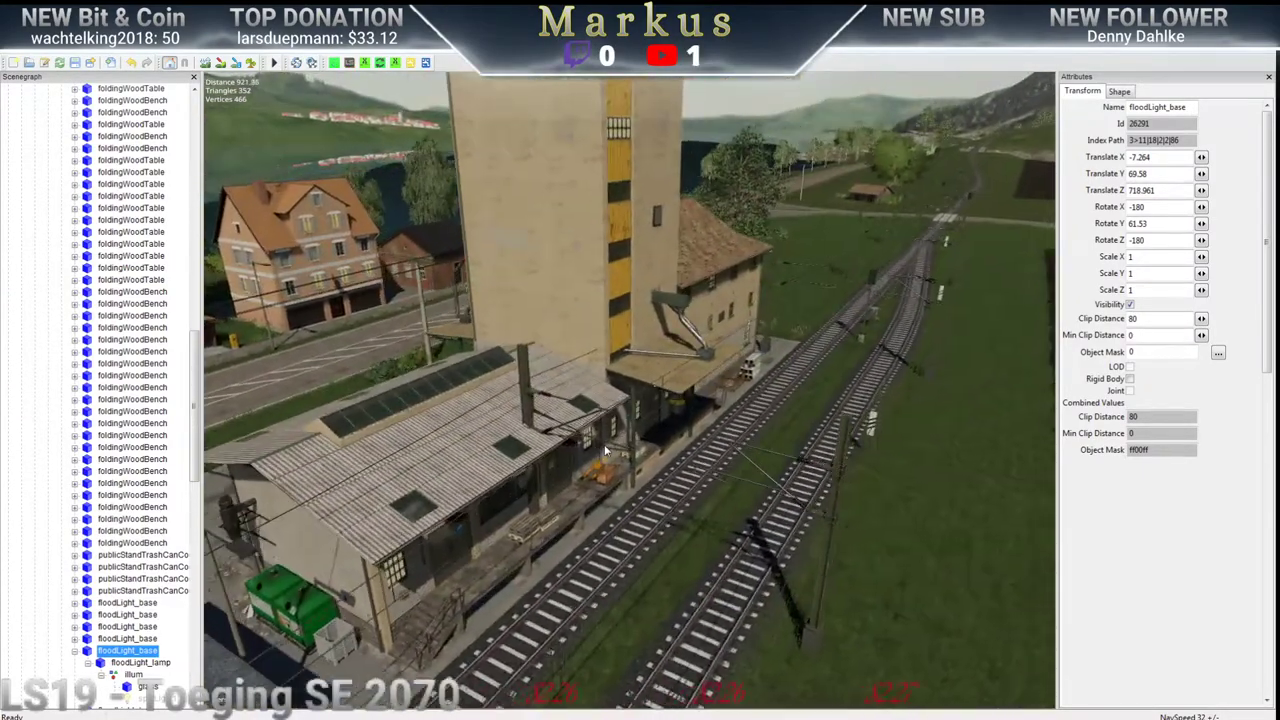
{"action": "key", "text": "w"}
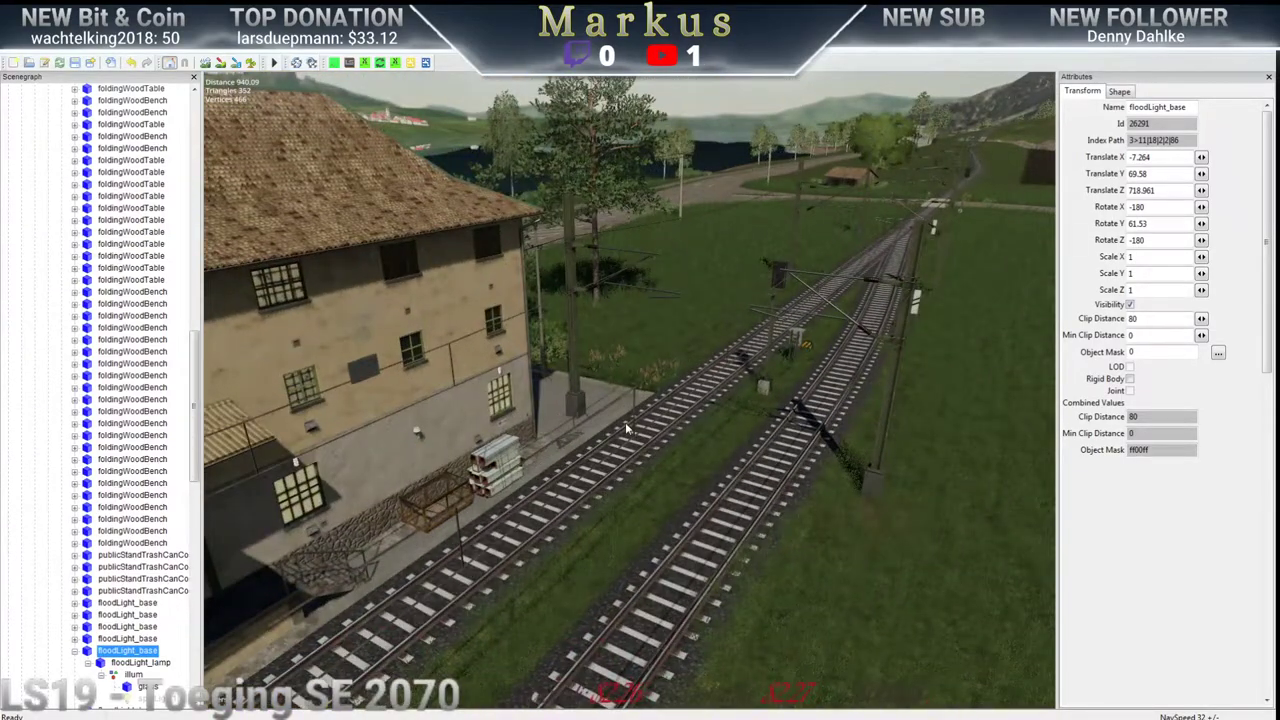
{"action": "key", "text": "w"}
{"action": "right_click_drag", "start_coordinate": [627, 428], "coordinate": [752, 508]}
{"action": "key", "text": "w"}
{"action": "key", "text": "s"}
{"action": "key", "text": "w"}
{"action": "key", "text": "s"}
{"action": "key", "text": "w"}
{"action": "key", "text": "s"}
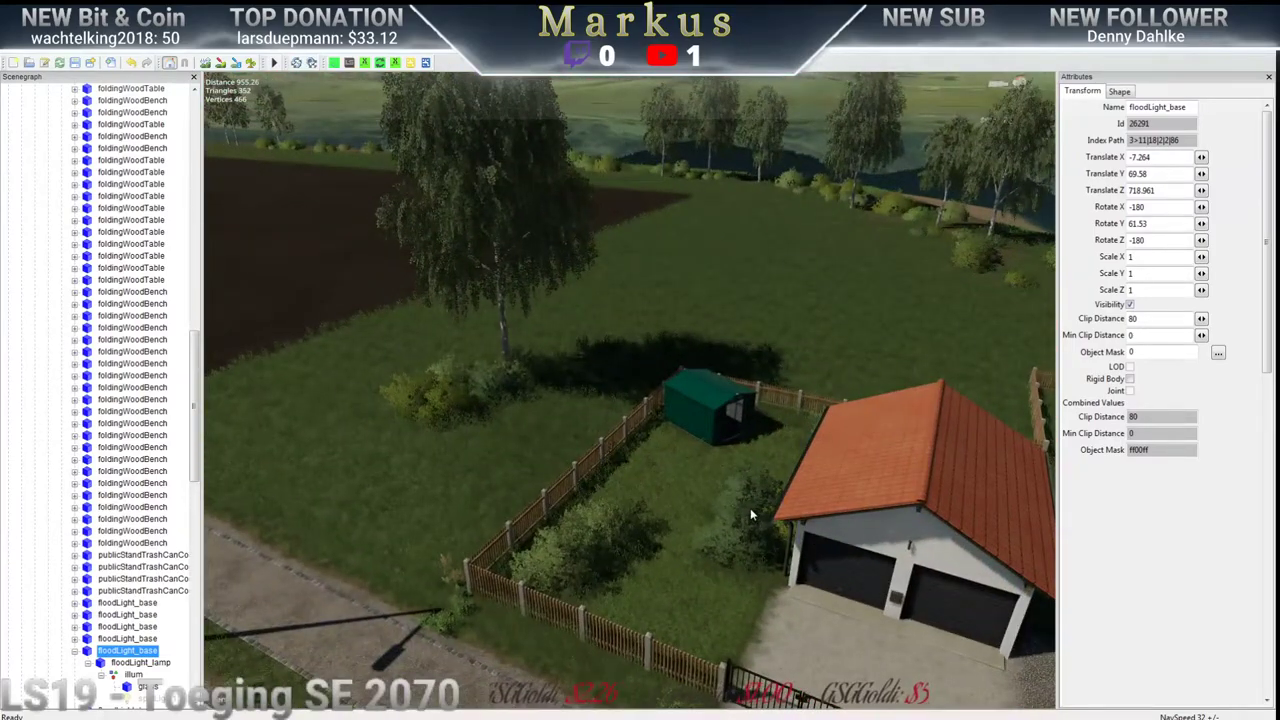
{"action": "key", "text": "s"}
{"action": "right_click_drag", "start_coordinate": [449, 331], "coordinate": [600, 338]}
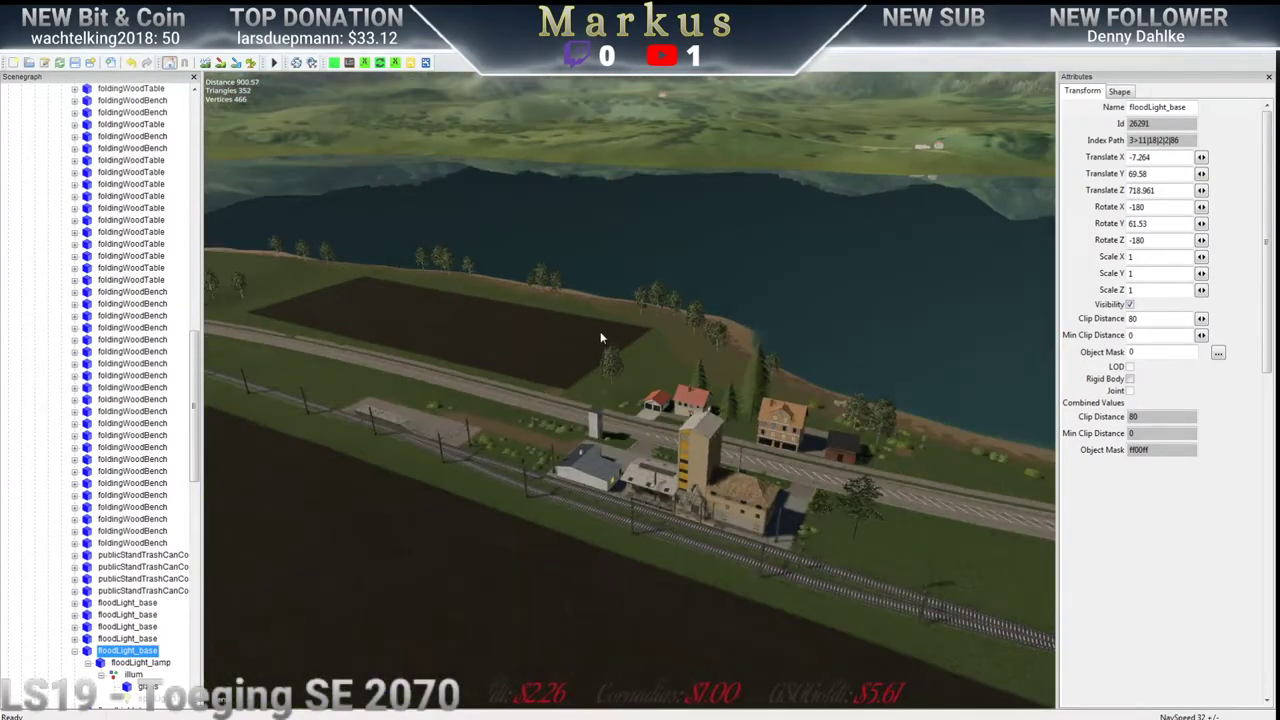
Close the mapDE map without saving and browse to the maps folder of the FS19_Toeging_SE_2070 mod in My Games
{"action": "key", "text": "alt+F4"}
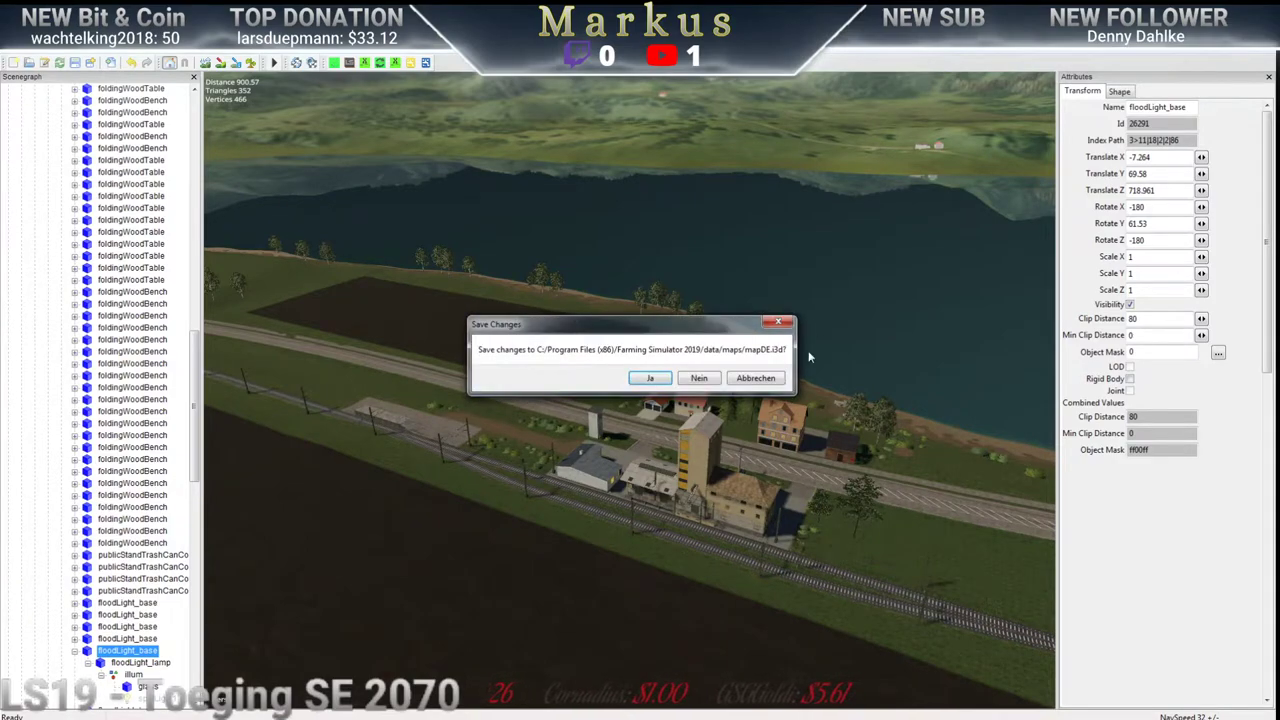
{"action": "left_click", "coordinate": [696, 378]}
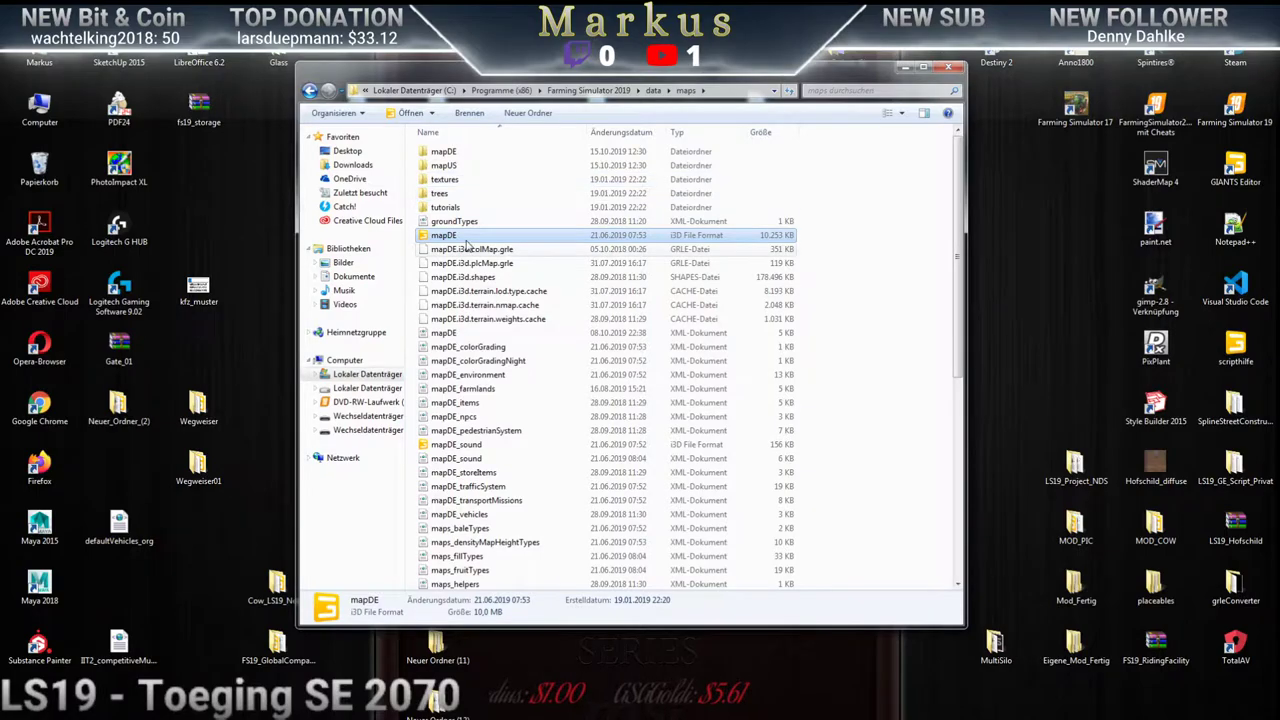
{"action": "left_click", "coordinate": [354, 276]}
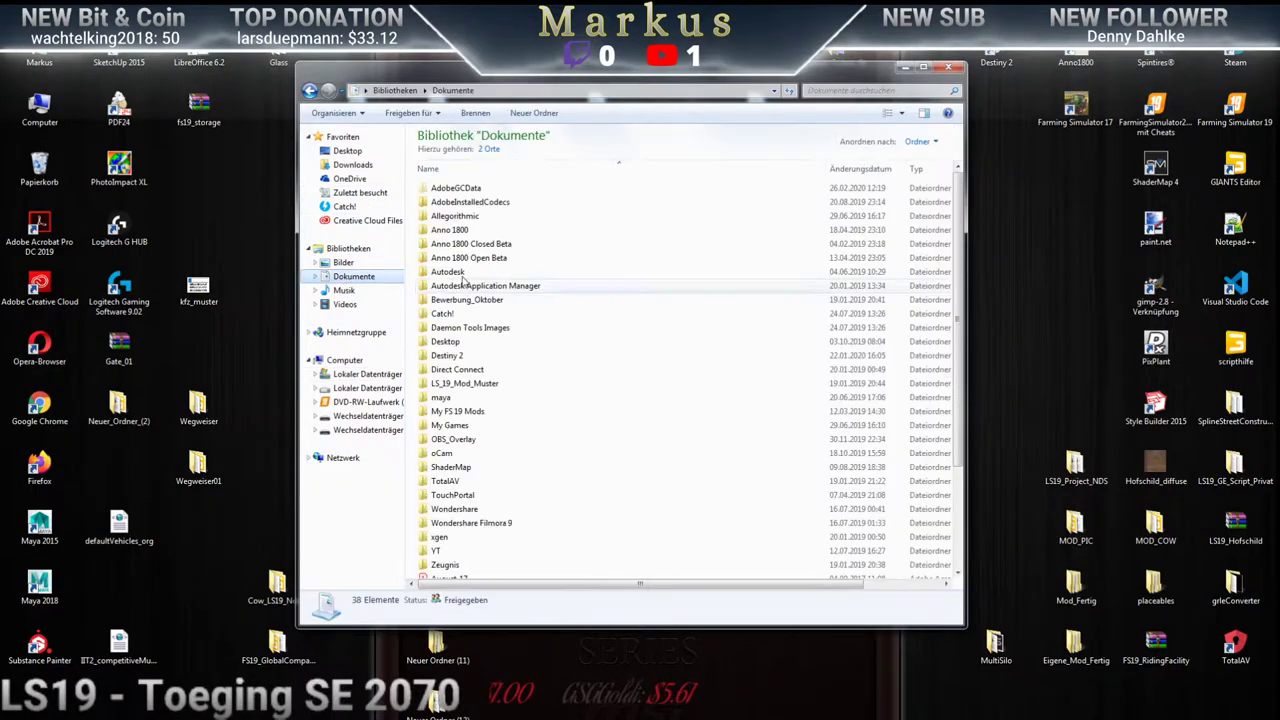
{"action": "double_click", "coordinate": [466, 430]}
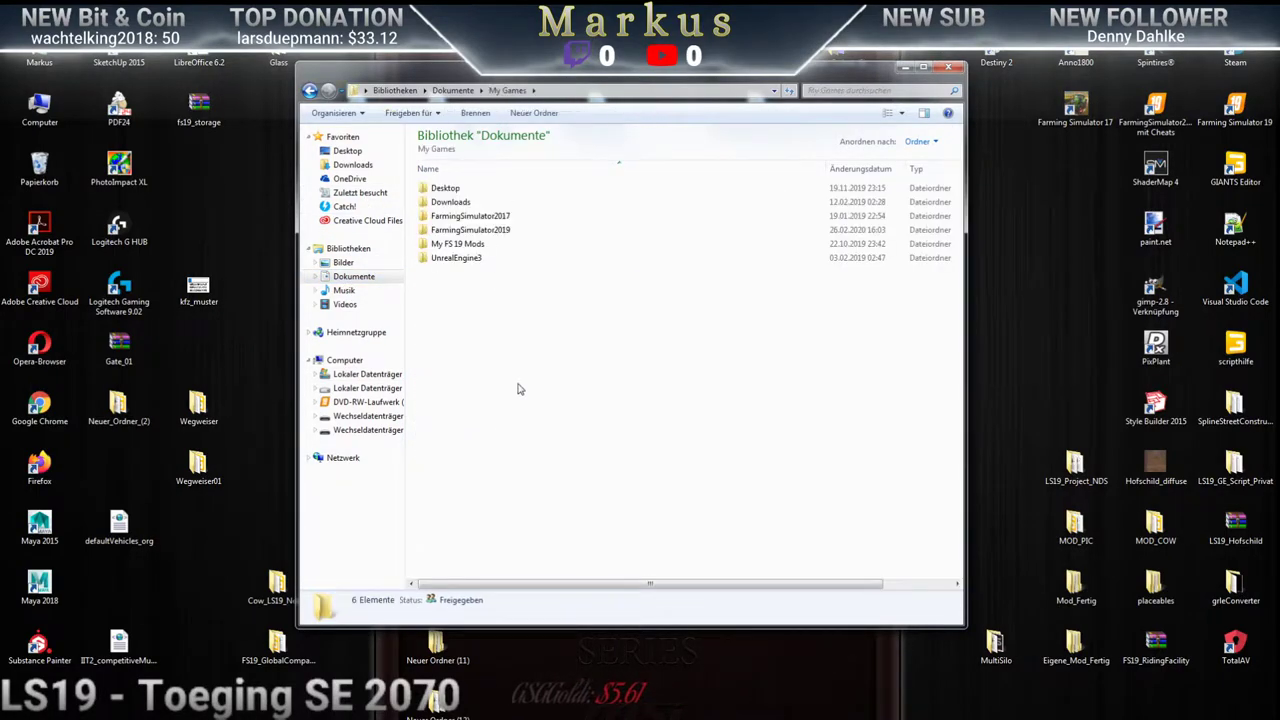
{"action": "double_click", "coordinate": [444, 232]}
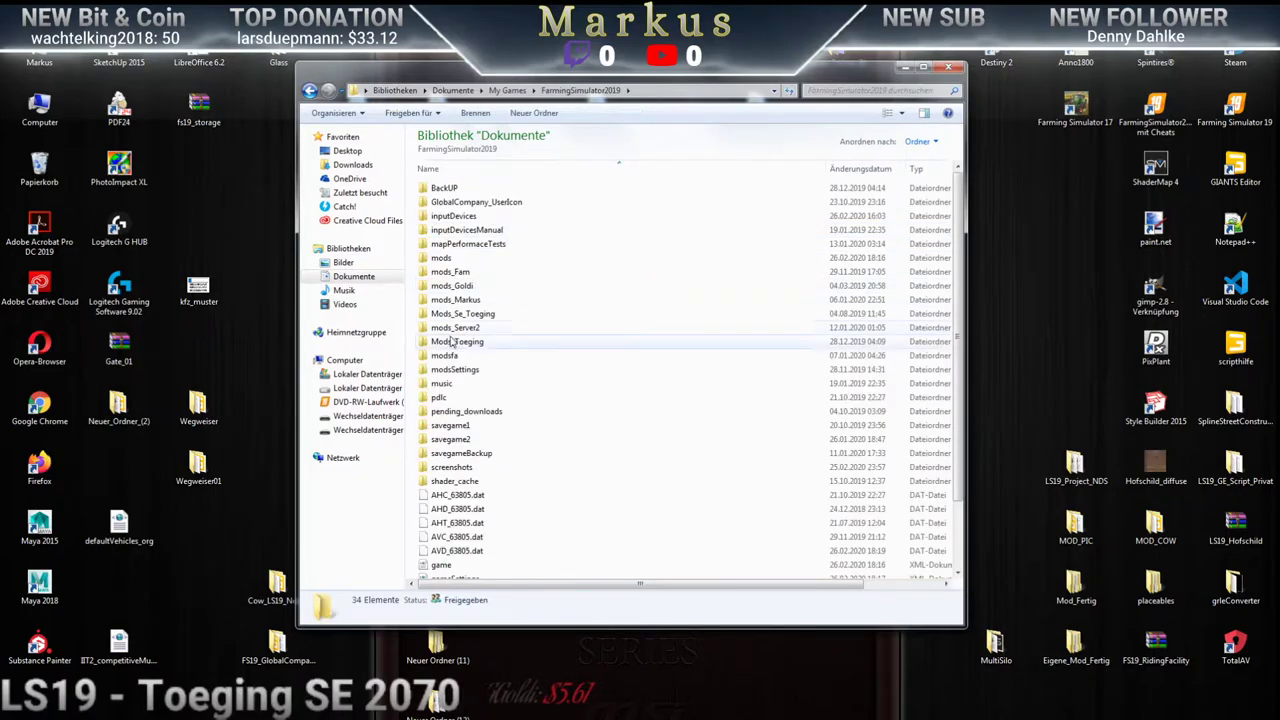
{"action": "double_click", "coordinate": [437, 268]}
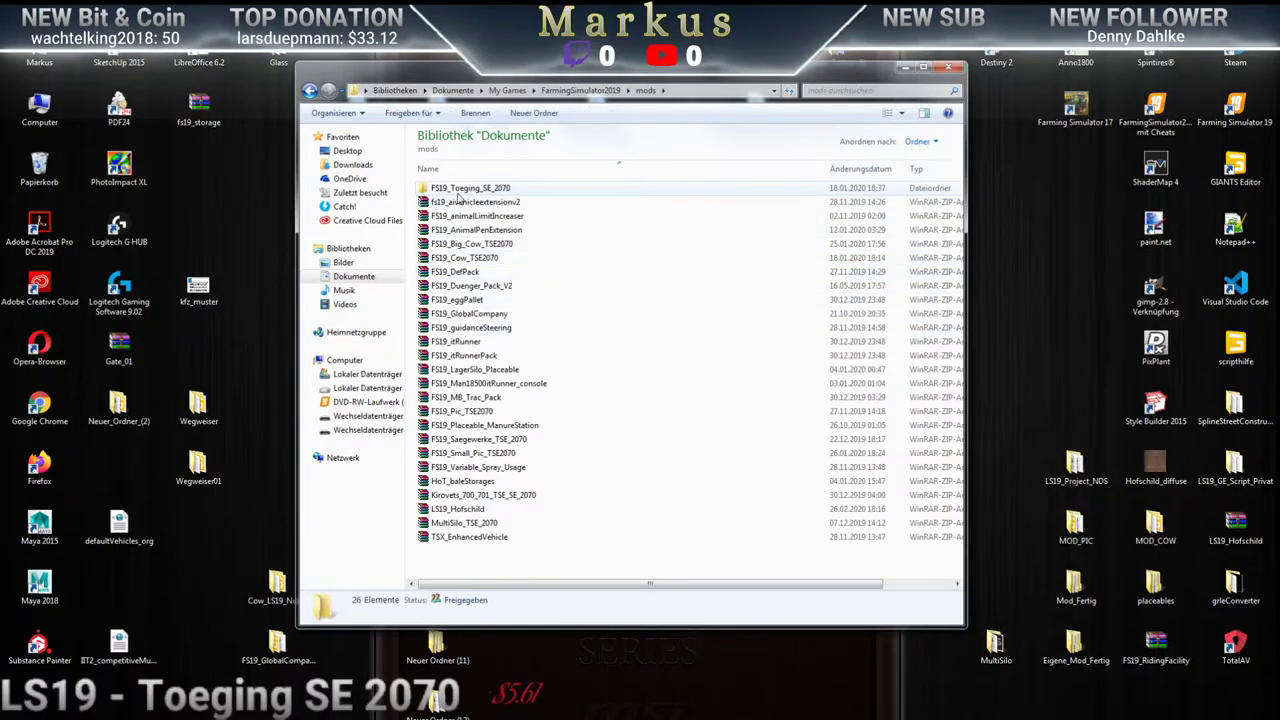
{"action": "double_click", "coordinate": [449, 190]}
{"action": "double_click", "coordinate": [441, 216]}
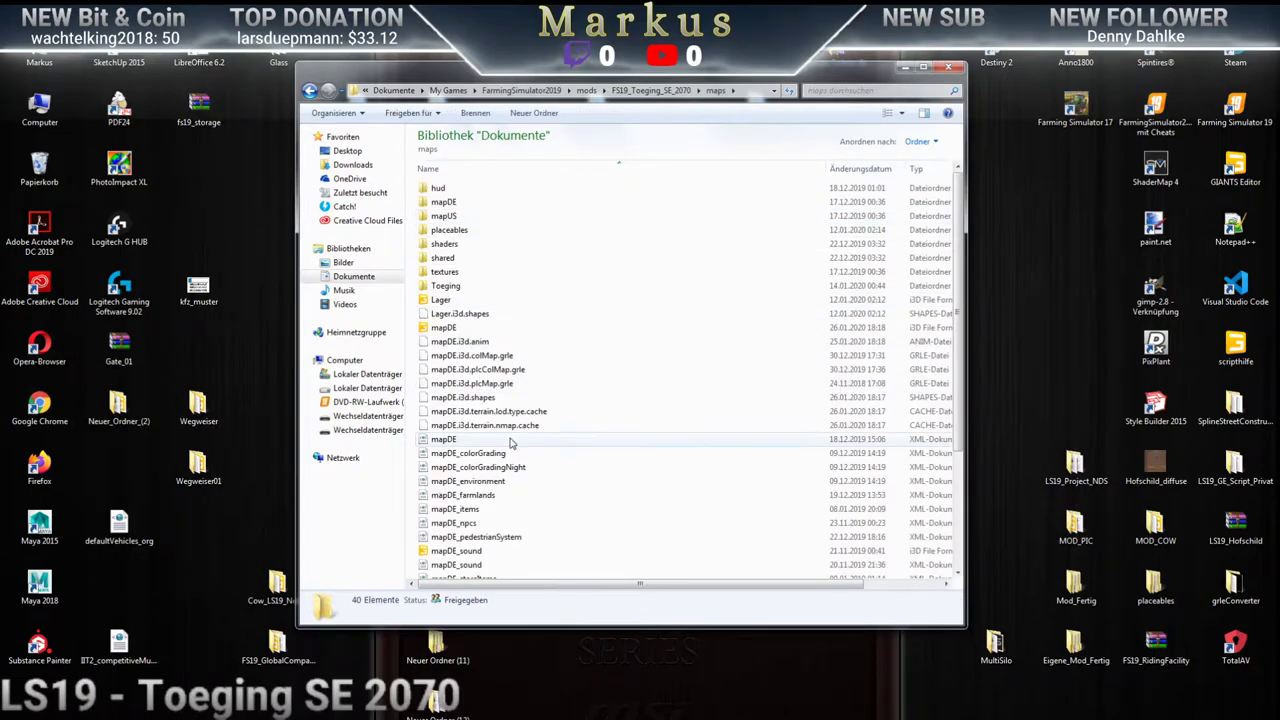
Open the mod's mapDE i3D file in GIANTS Editor version 8.1.0 and minimize the folder window
{"action": "left_click", "coordinate": [437, 329]}
{"action": "double_click", "coordinate": [439, 329]}
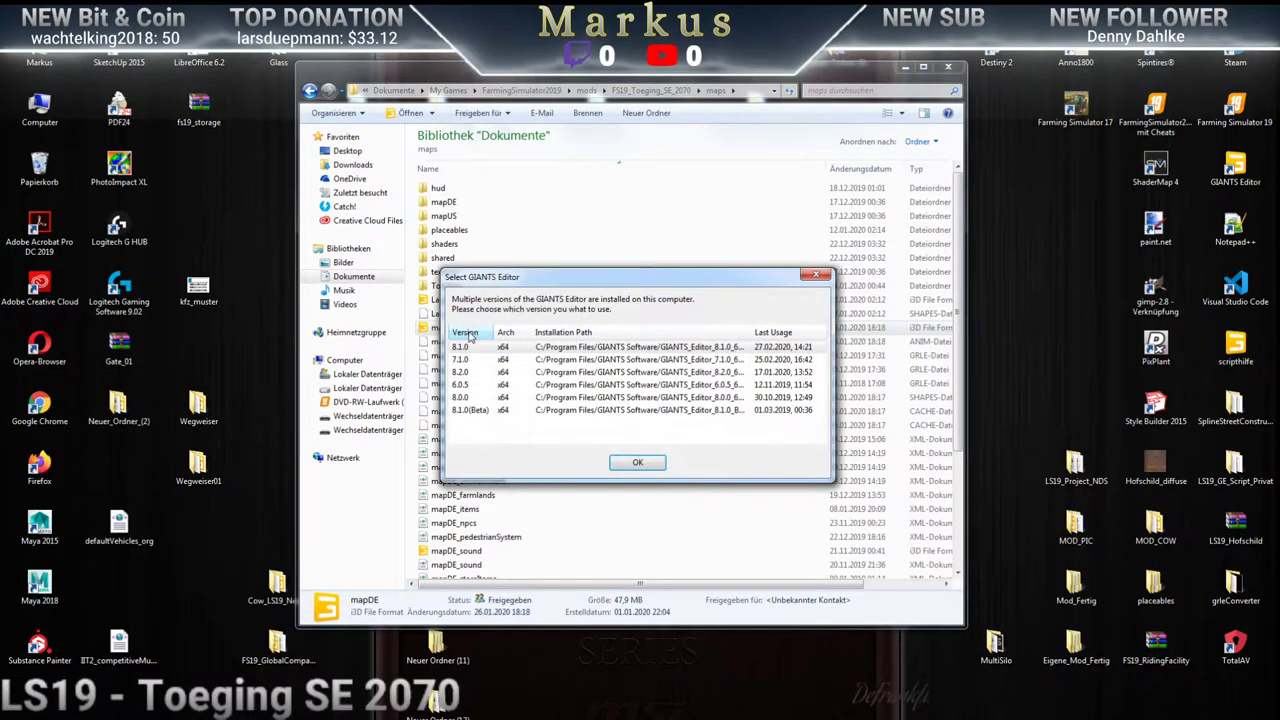
{"action": "left_click", "coordinate": [637, 462]}
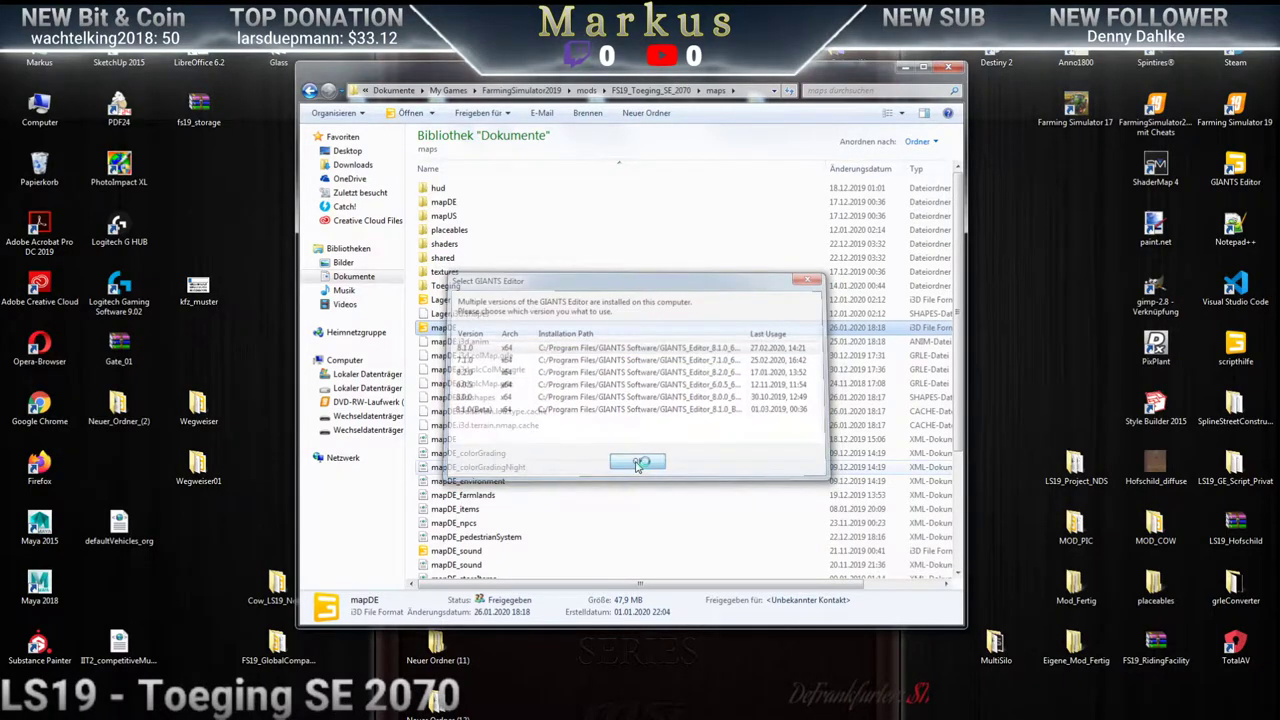
{"action": "left_click", "coordinate": [906, 72]}
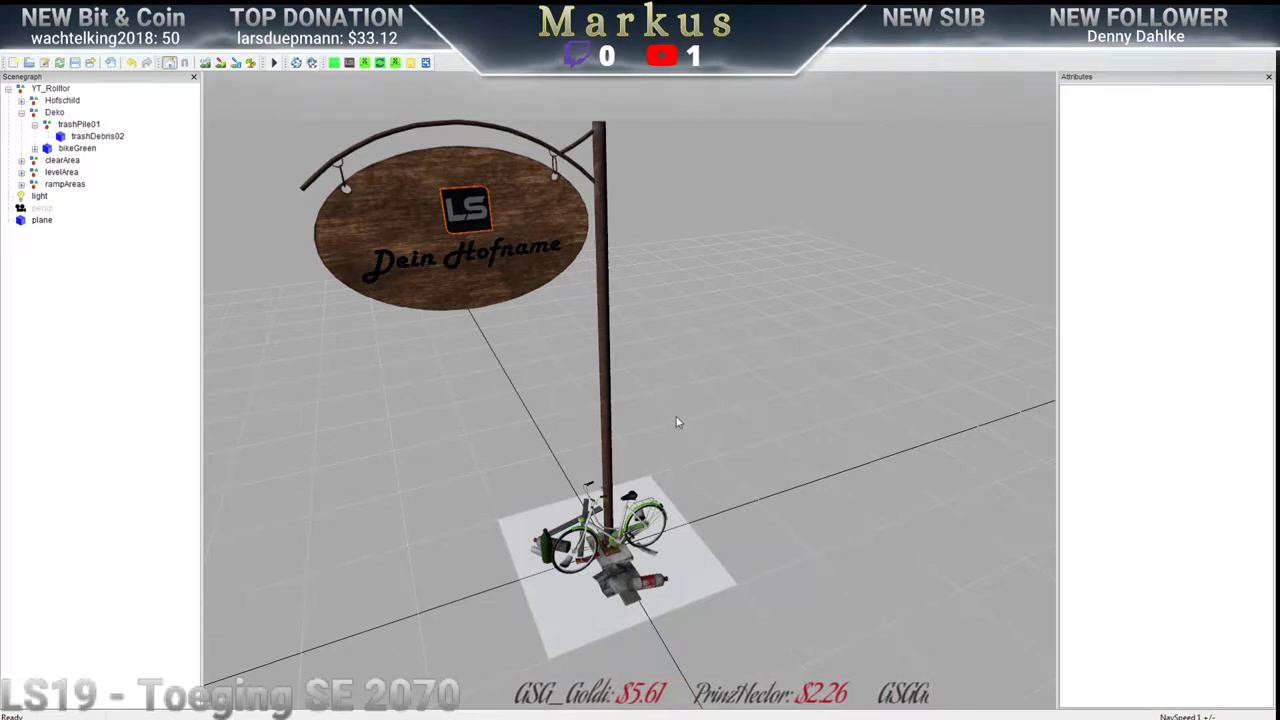
Select clearArea to check its index path, and delete the entire animatedObjects block from Mein_Hofschild.xml in Notepad++
{"action": "scroll", "coordinate": [660, 428], "scroll_direction": "down", "scroll_amount": 5}
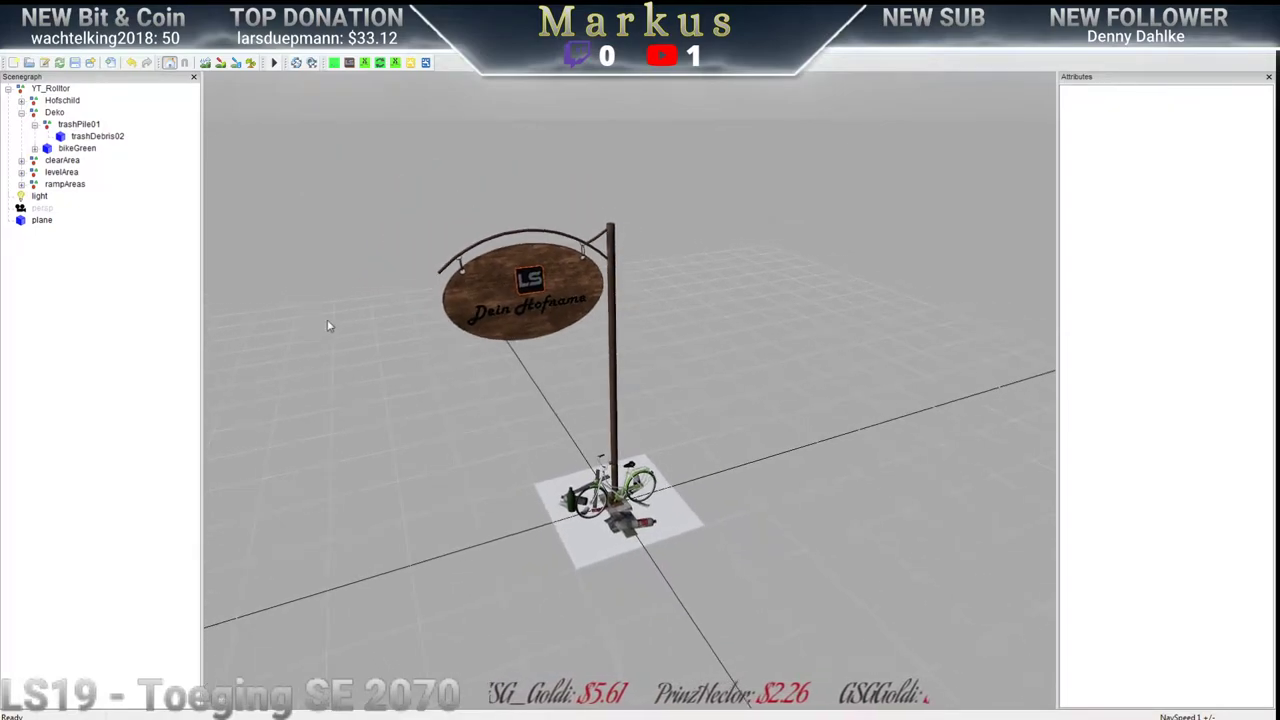
{"action": "left_click", "coordinate": [62, 161]}
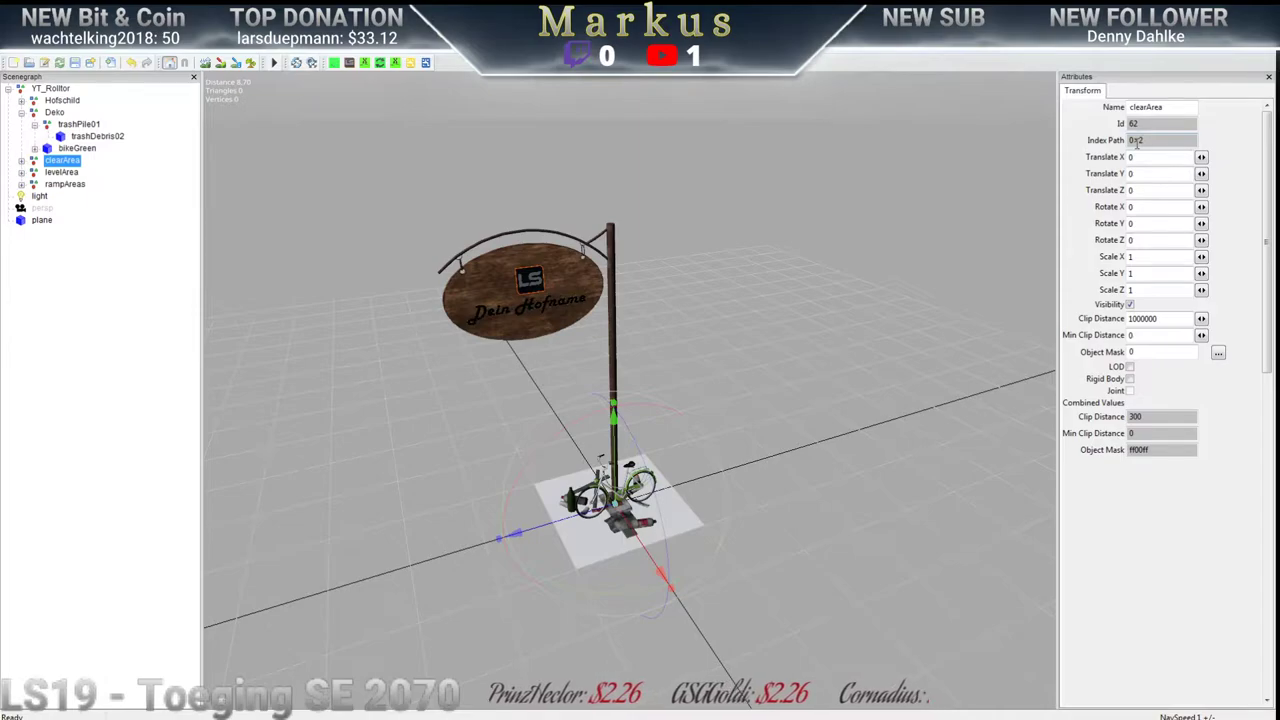
{"action": "key", "text": "alt+Tab"}
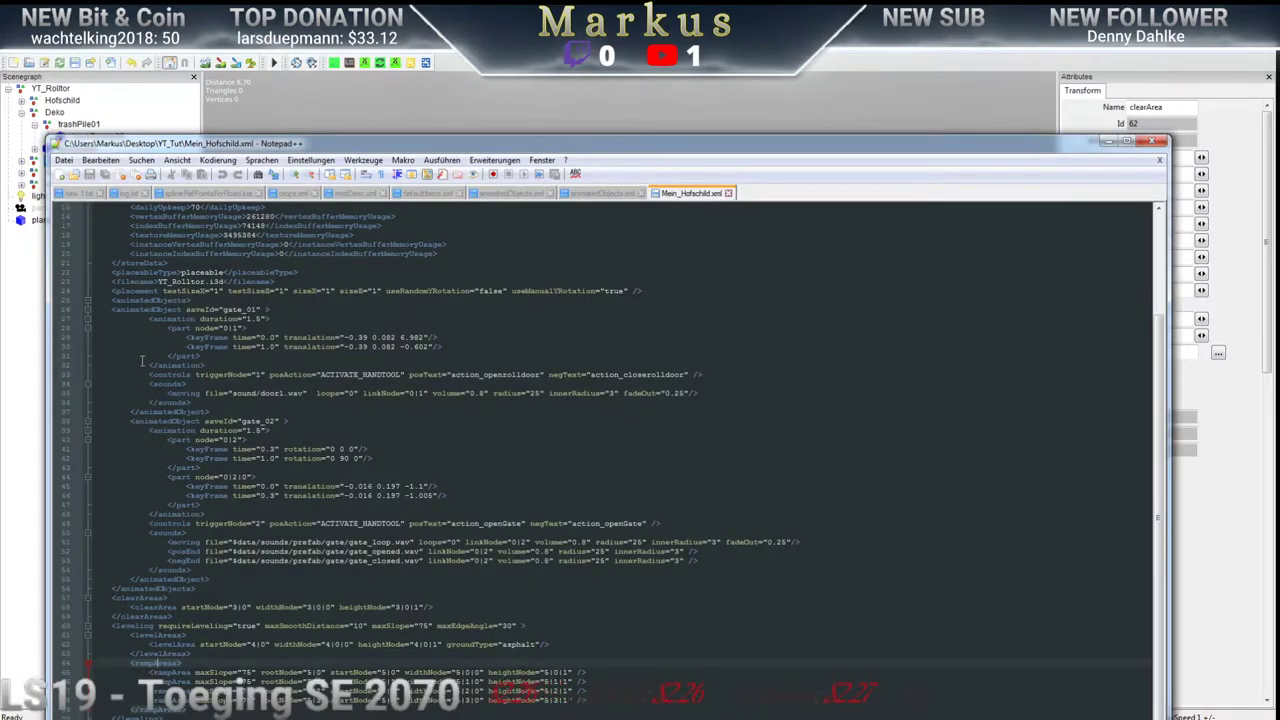
{"action": "left_click", "coordinate": [152, 311]}
{"action": "left_click", "coordinate": [134, 300]}
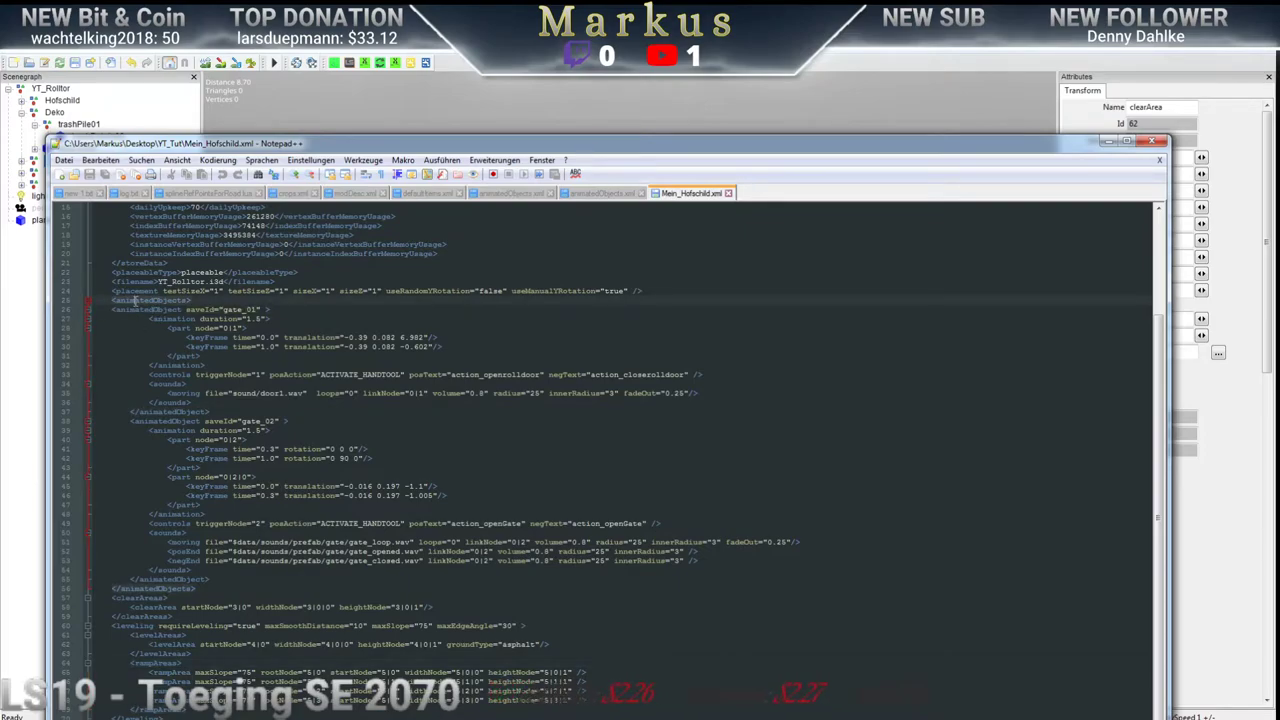
{"action": "left_click_drag", "start_coordinate": [112, 304], "coordinate": [204, 588]}
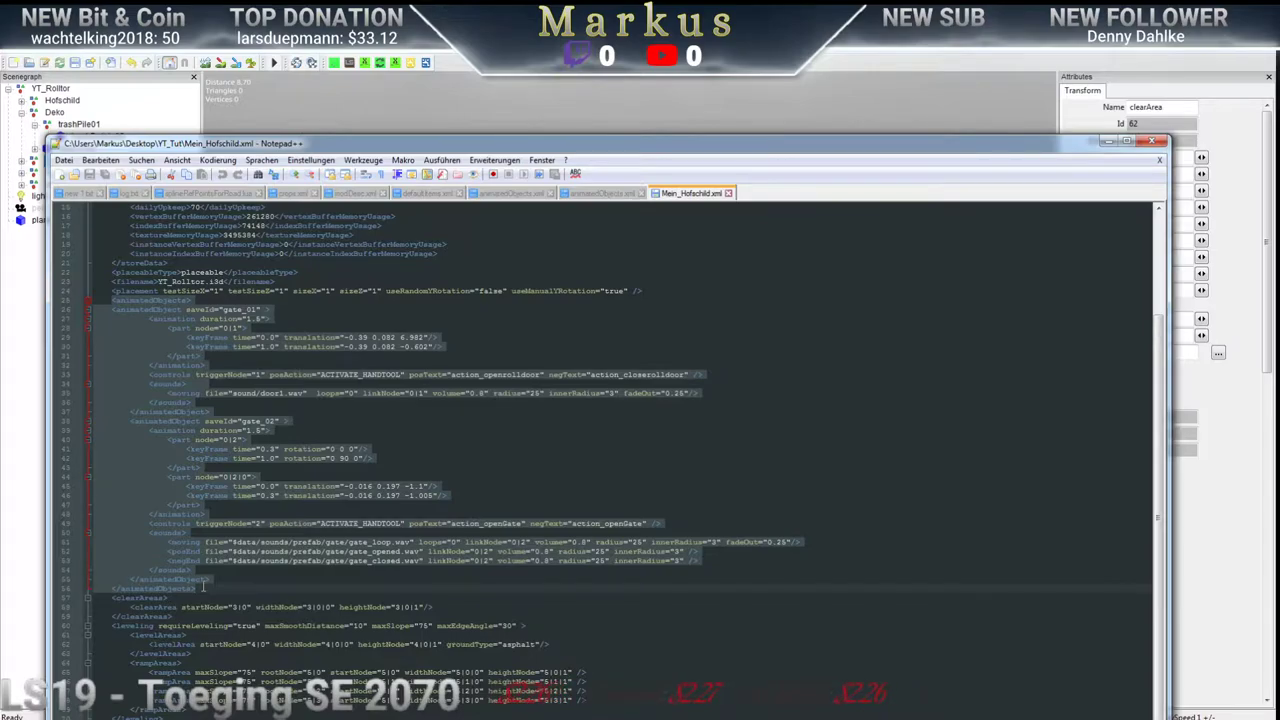
{"action": "key", "text": "Delete"}
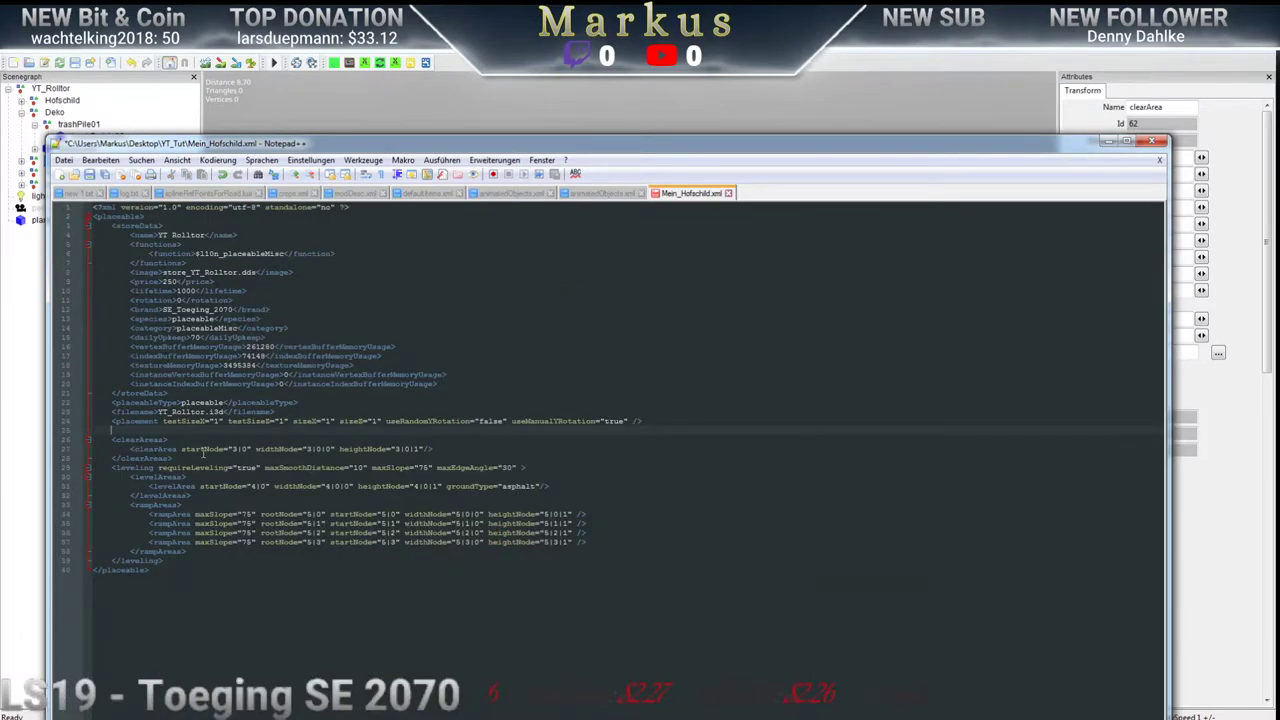
Insert blank lines before the leveling and rampAreas sections to separate the XML blocks
{"action": "left_click", "coordinate": [112, 466]}
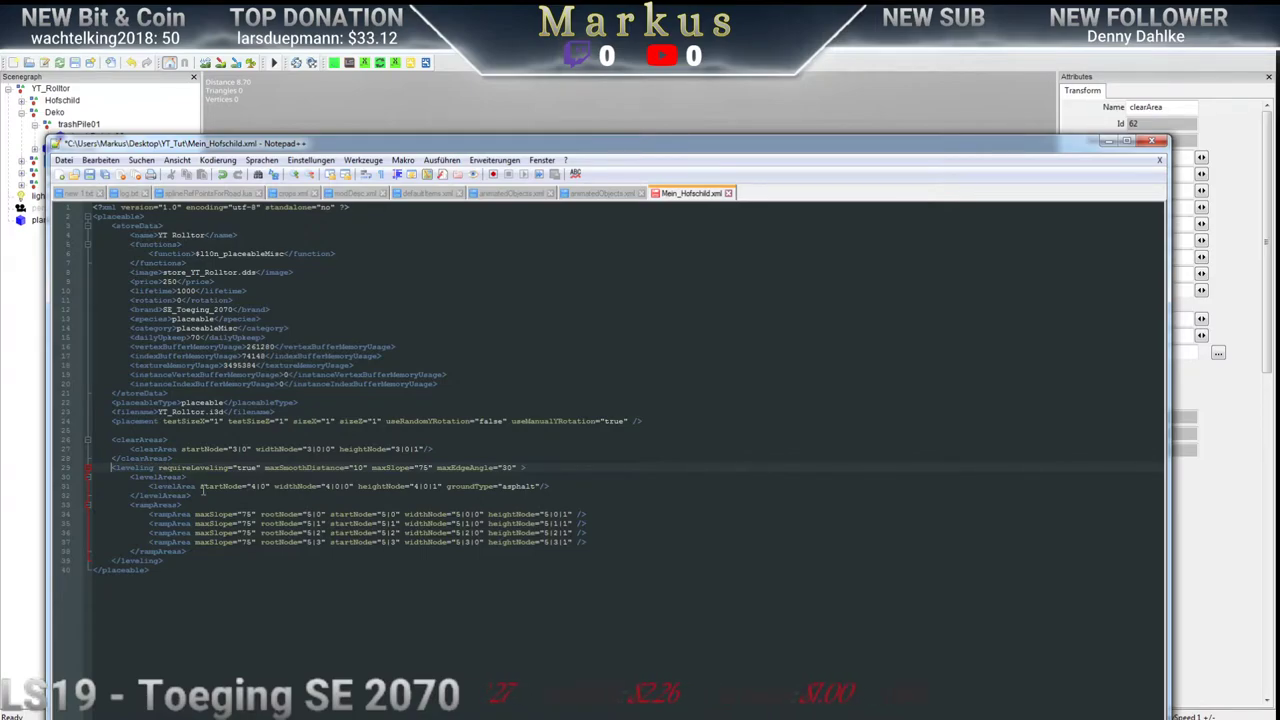
{"action": "key", "text": "Return"}
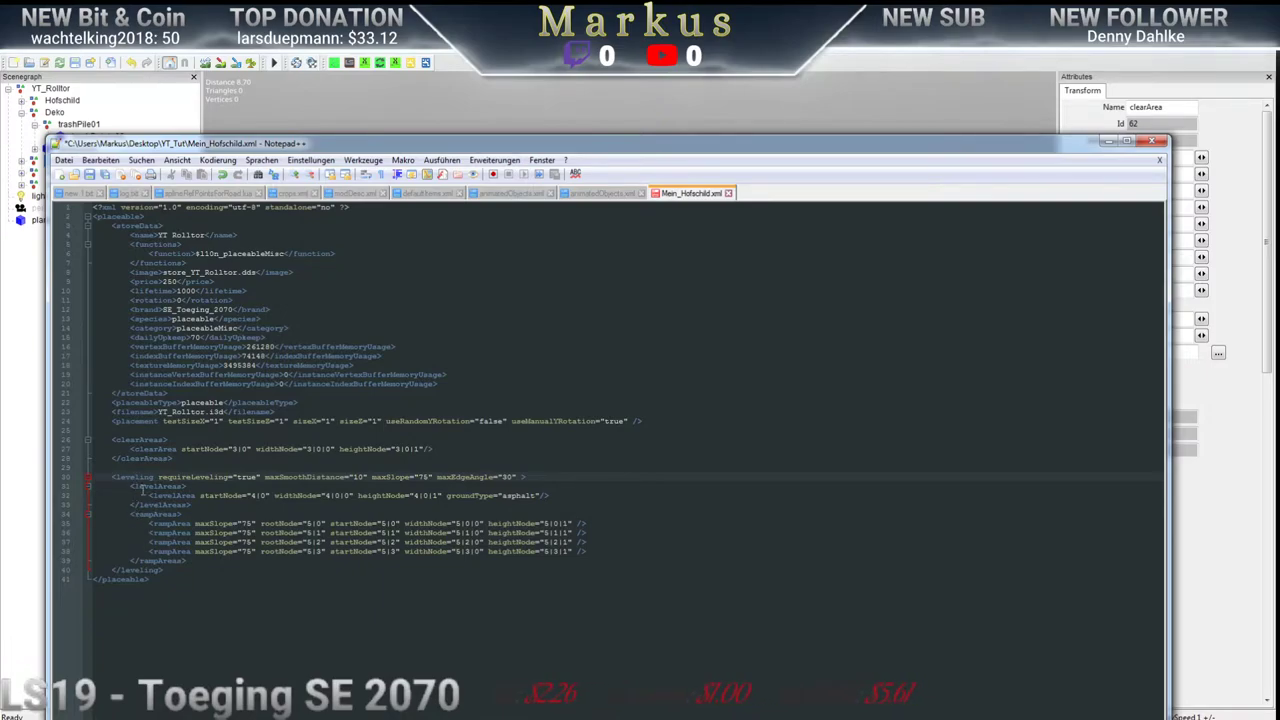
{"action": "left_click", "coordinate": [131, 486]}
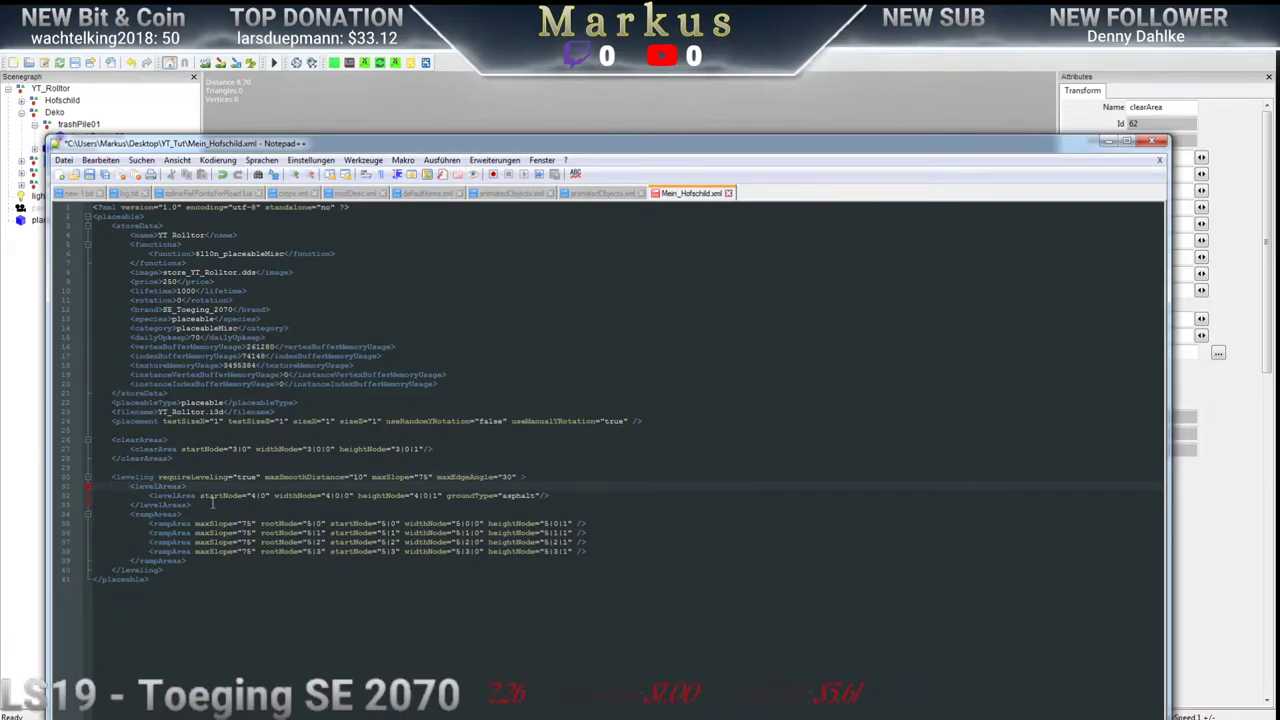
{"action": "left_click", "coordinate": [133, 514]}
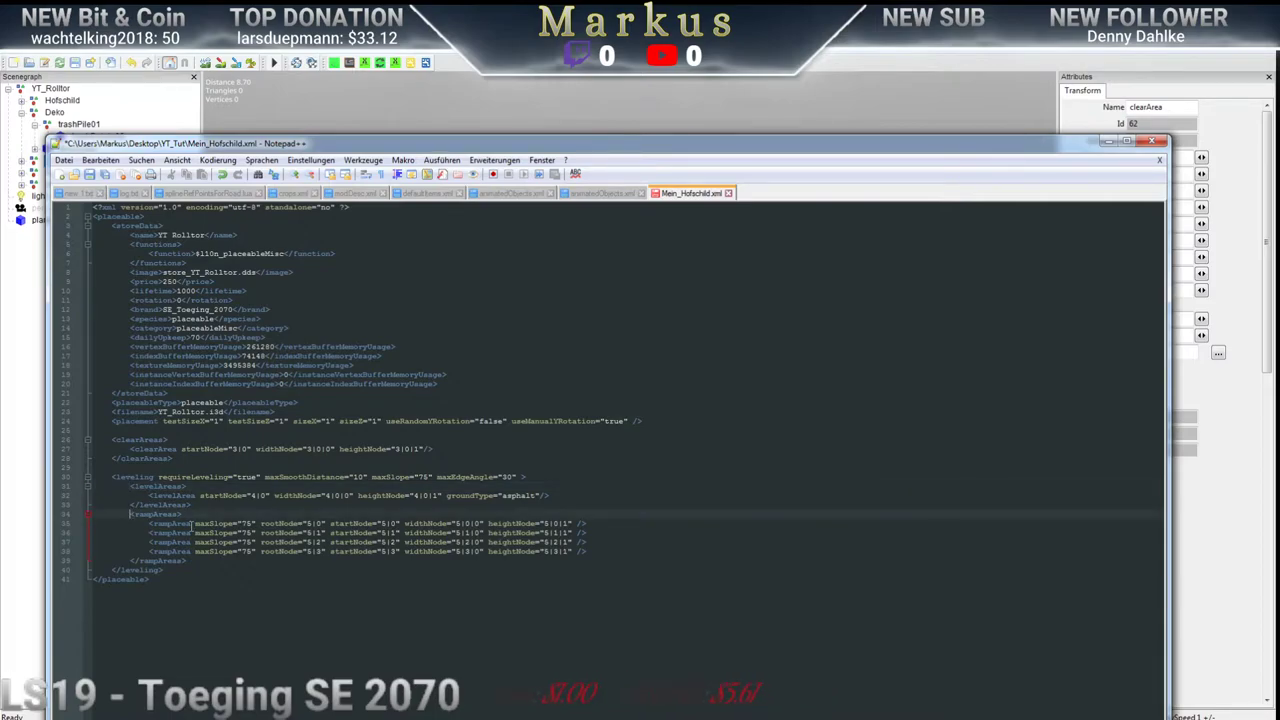
{"action": "key", "text": "Return"}
Set the clearArea nodes to startNode 2|0, widthNode 2|0|0 and heightNode 2|0|1, save the XML and return to GIANTS Editor
{"action": "left_click", "coordinate": [148, 441]}
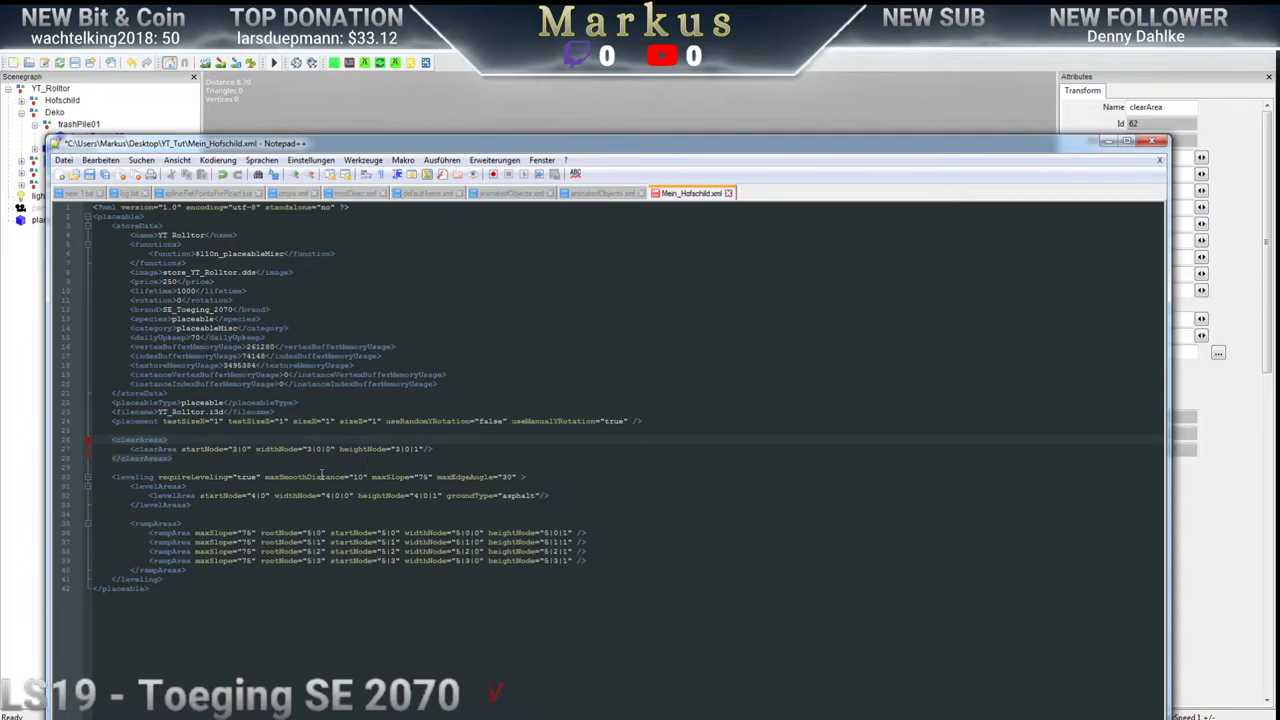
{"action": "left_click_drag", "start_coordinate": [756, 143], "coordinate": [756, 163]}
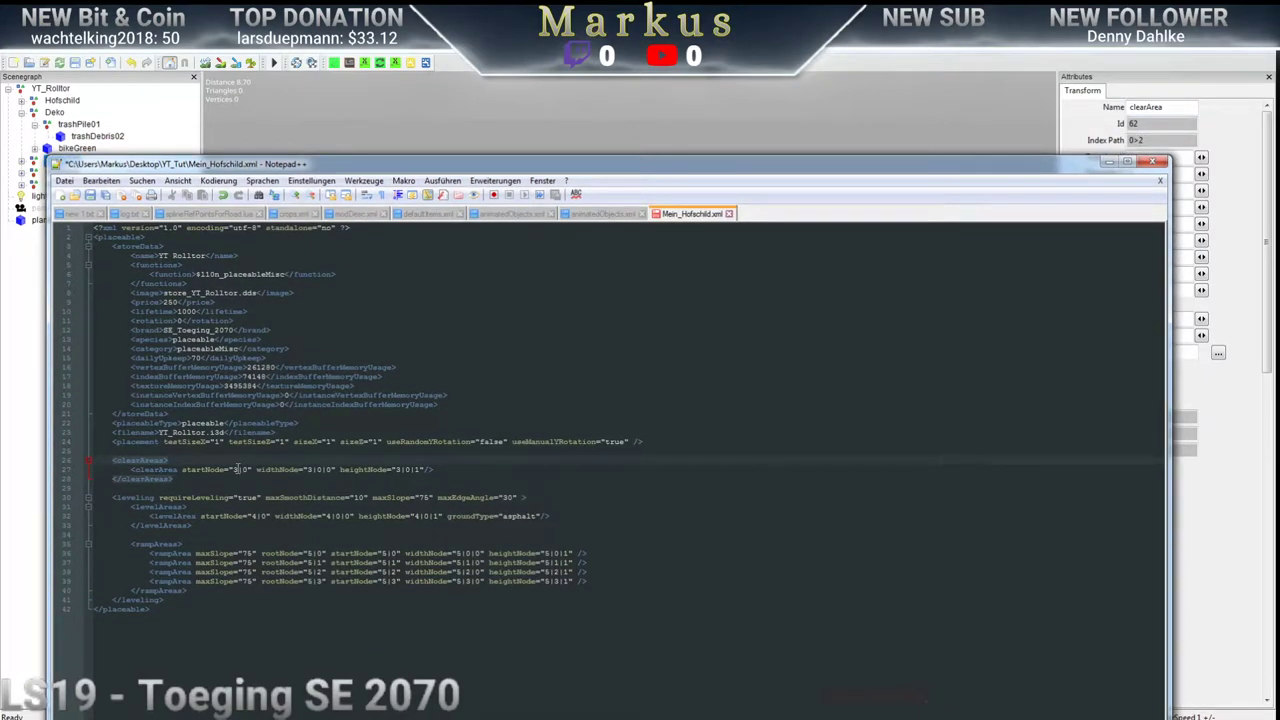
{"action": "left_click", "coordinate": [235, 469]}
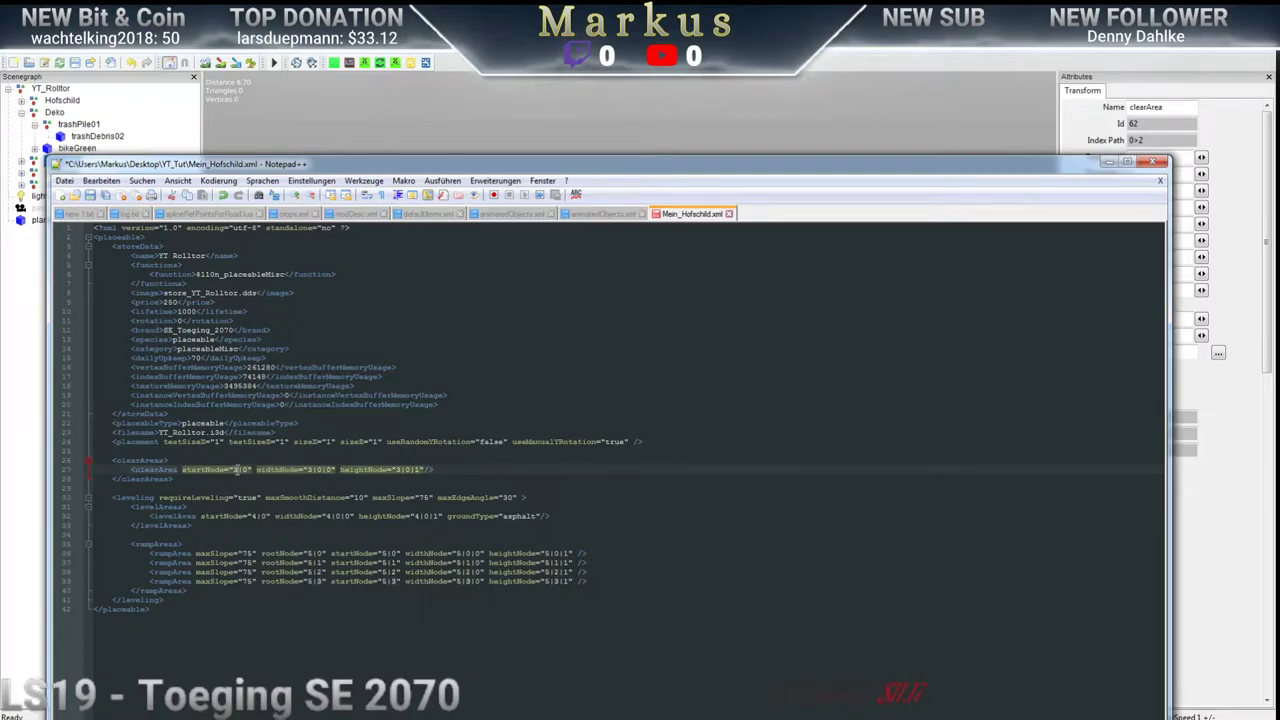
{"action": "type", "text": "2"}
{"action": "type", "text": "3"}
{"action": "key", "text": "alt+Tab"}
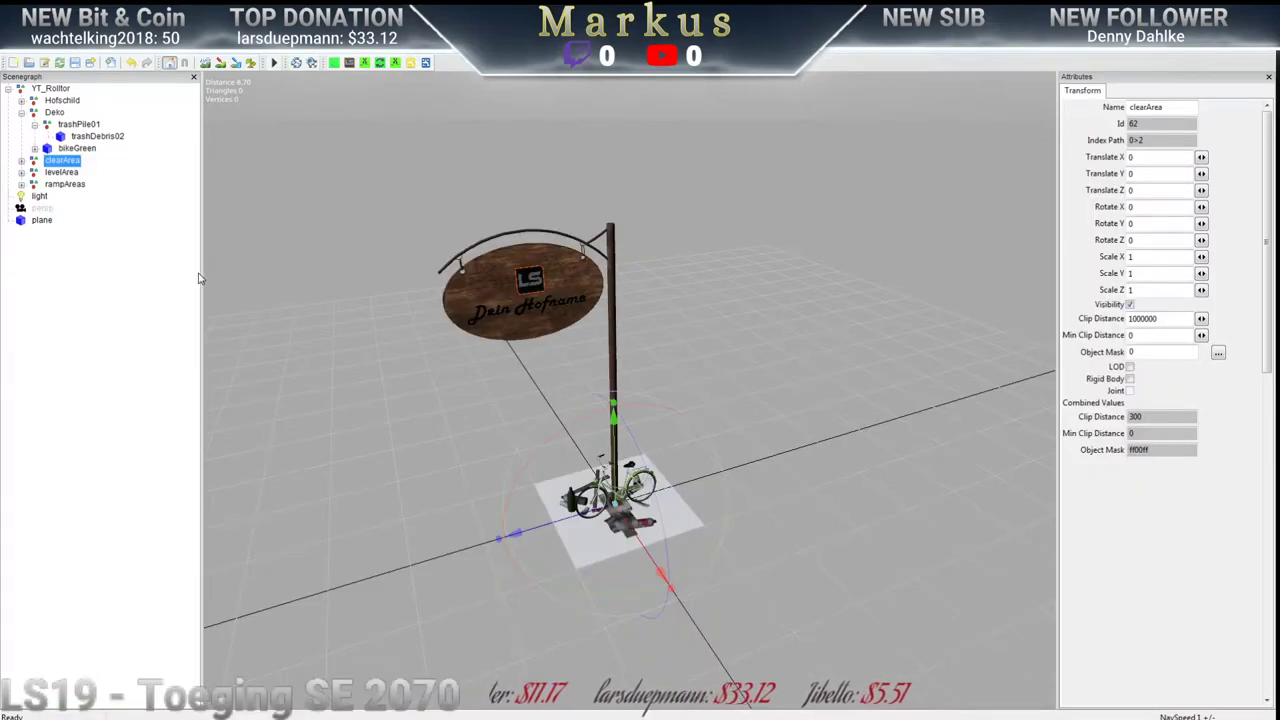
{"action": "key", "text": "alt+Tab"}
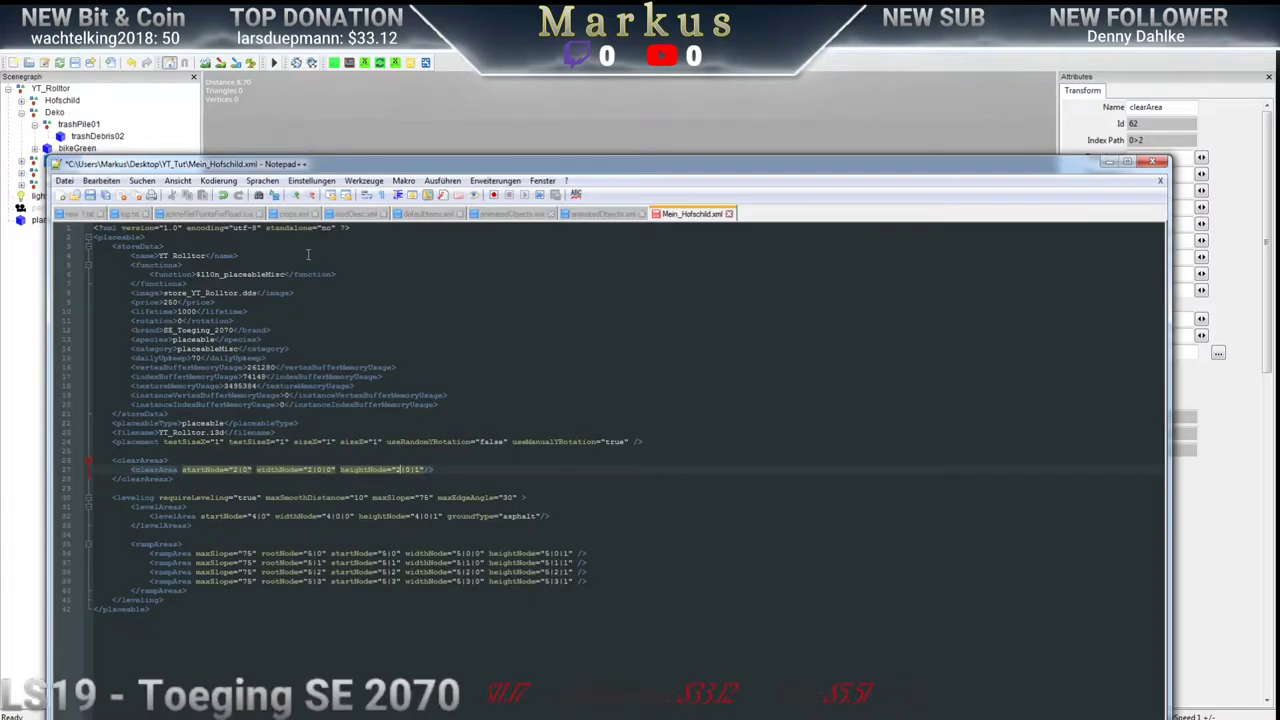
{"action": "left_click", "coordinate": [90, 196]}
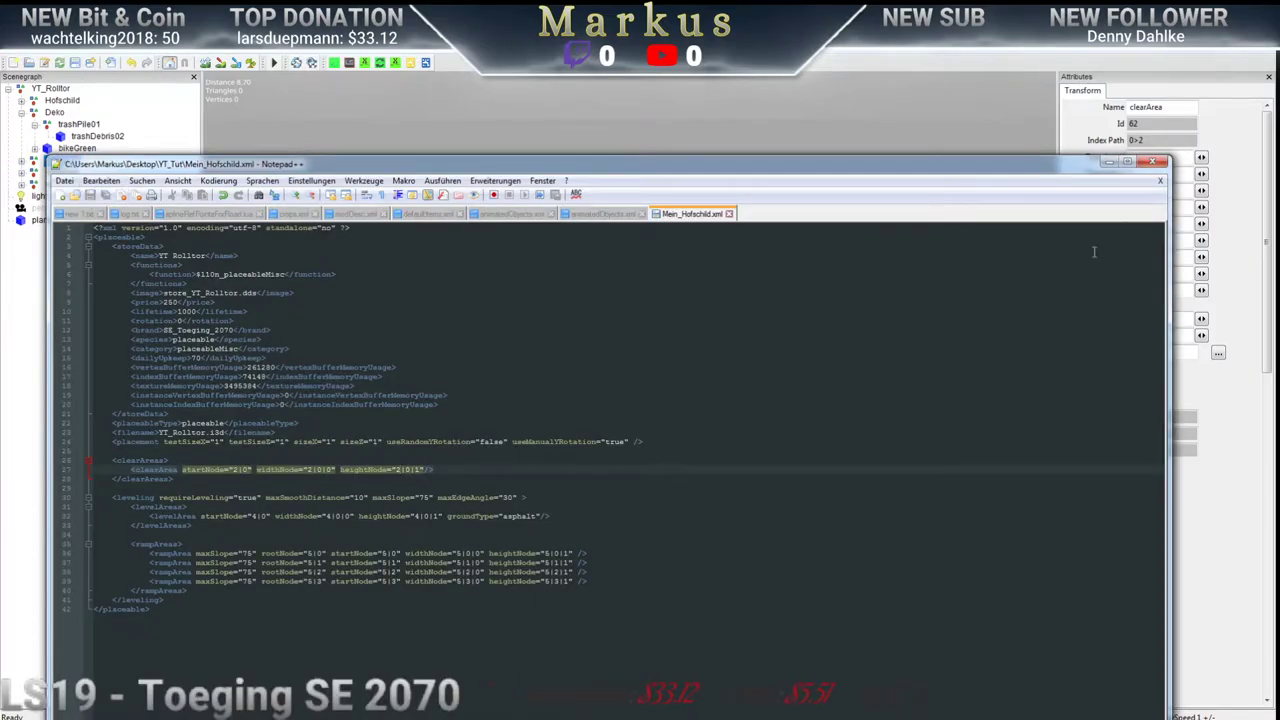
{"action": "left_click", "coordinate": [1108, 161]}
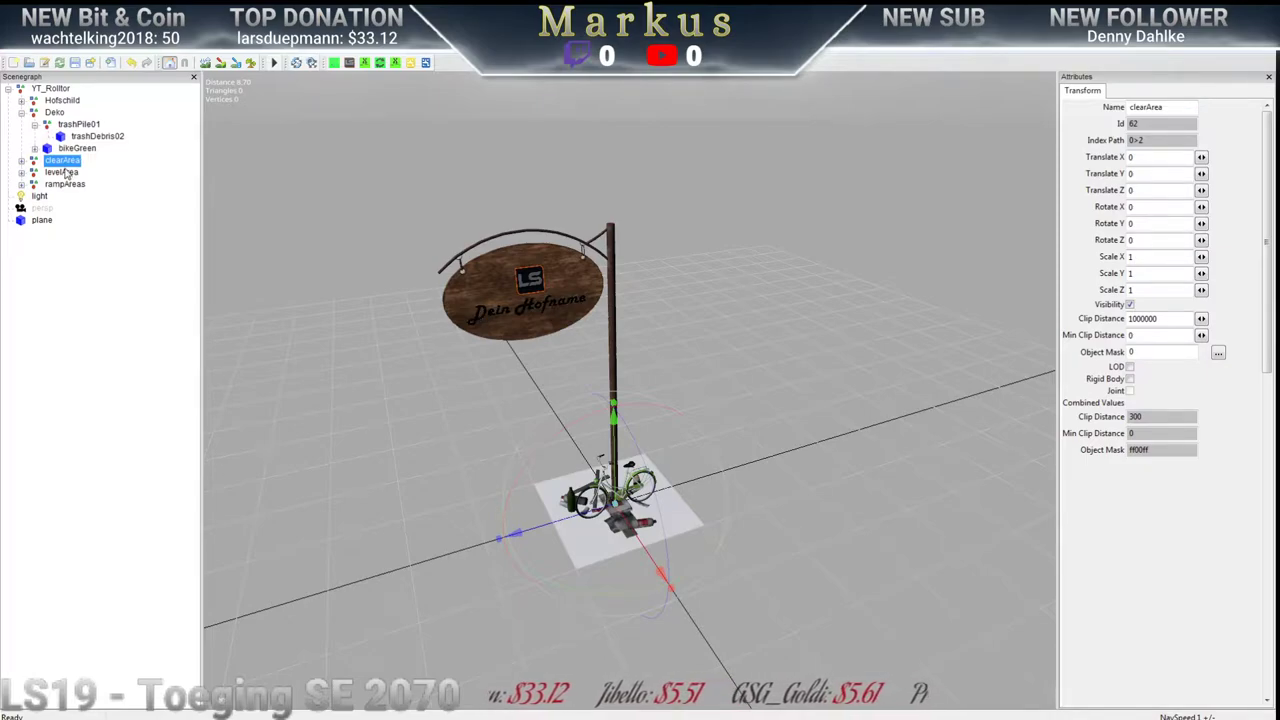
Move clearArea's start node onto the white plane's corner on the negative-X, positive-Z side
{"action": "left_click", "coordinate": [22, 161]}
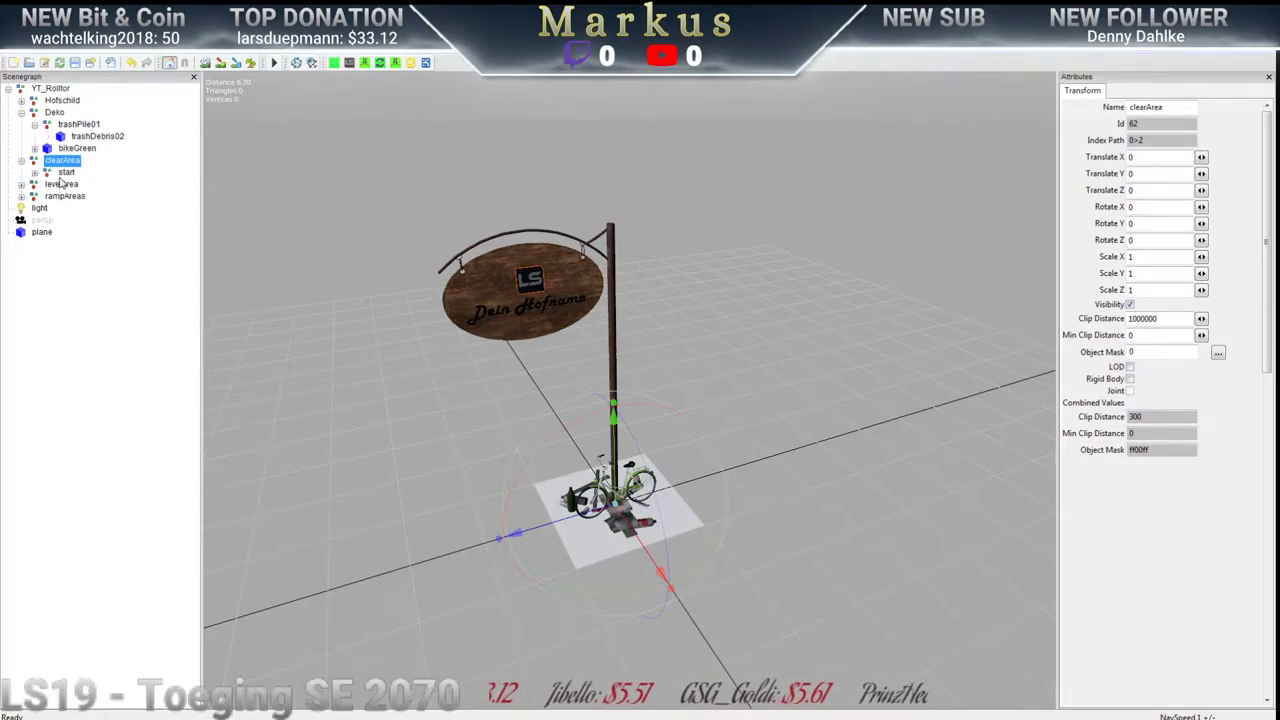
{"action": "left_click", "coordinate": [66, 172]}
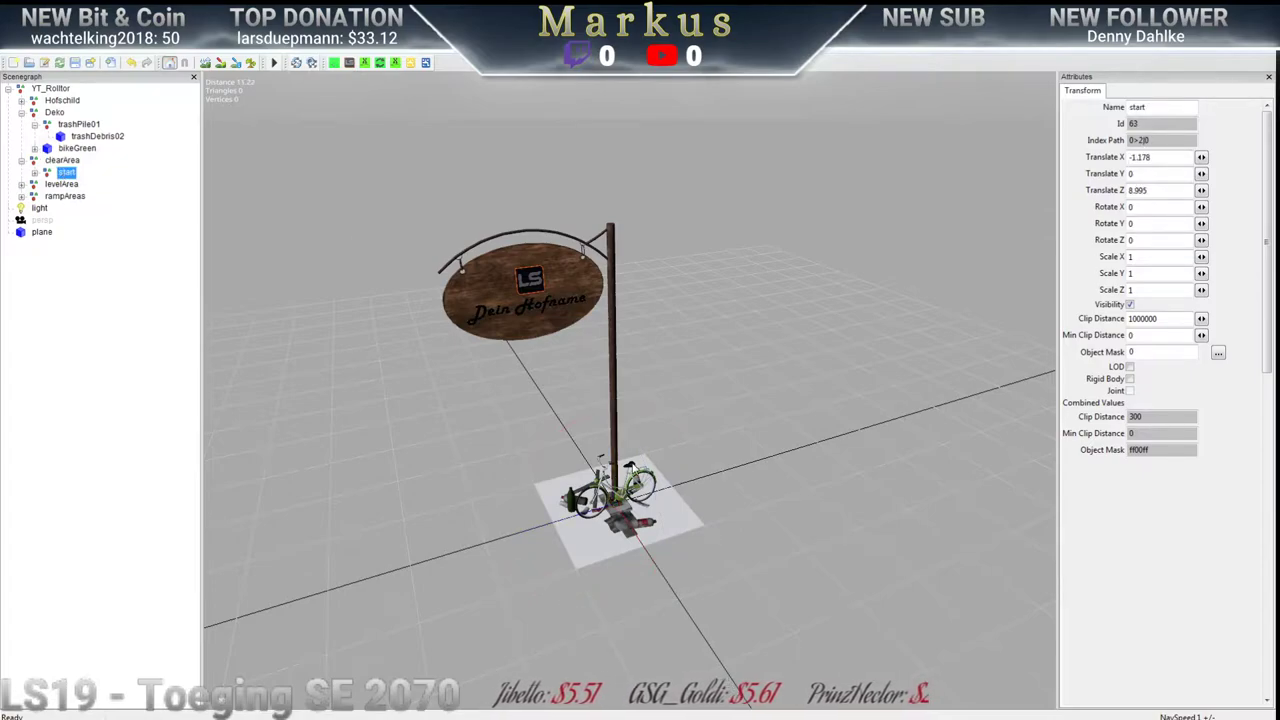
{"action": "key", "text": "f"}
{"action": "middle_click_drag", "start_coordinate": [587, 475], "coordinate": [679, 486]}
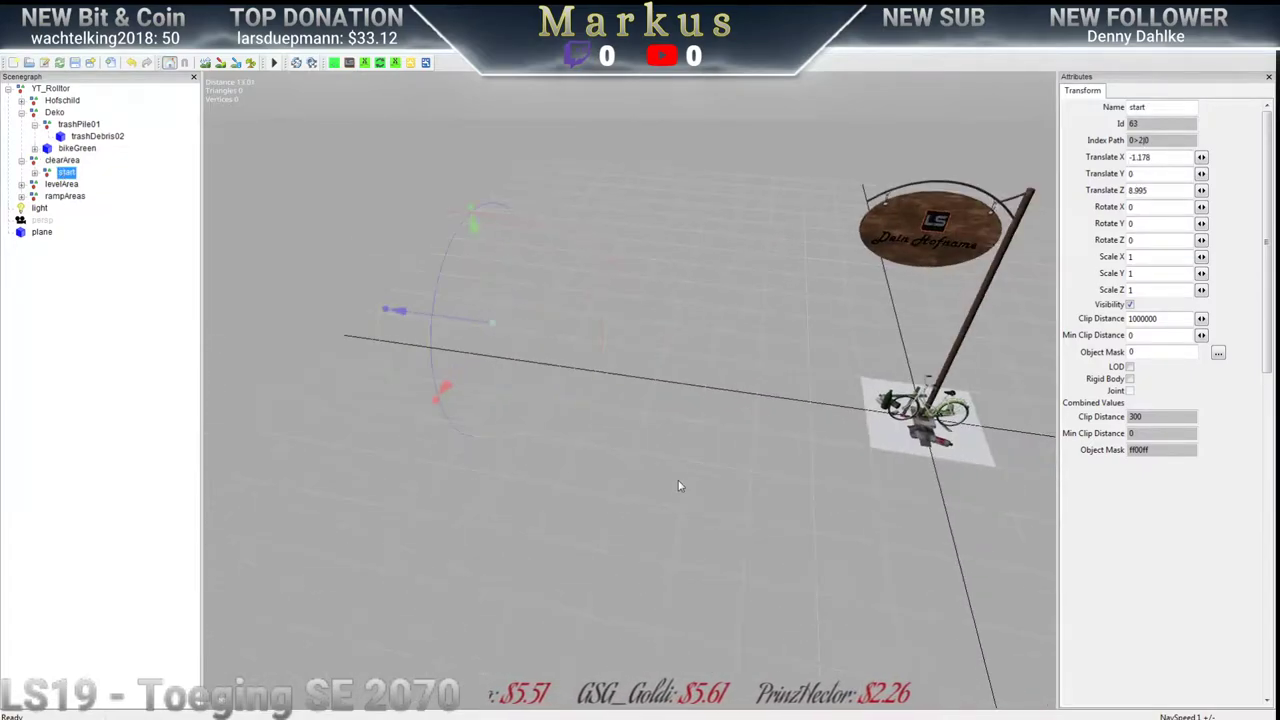
{"action": "left_click_drag", "start_coordinate": [469, 316], "coordinate": [723, 400]}
{"action": "middle_click_drag", "start_coordinate": [723, 400], "coordinate": [780, 388]}
{"action": "left_click_drag", "start_coordinate": [534, 358], "coordinate": [551, 400]}
Move clearArea's width node to the plane's neighbouring corner along X, at about X 1.977 and Z -0.006
{"action": "left_click", "coordinate": [34, 173]}
{"action": "left_click", "coordinate": [81, 185]}
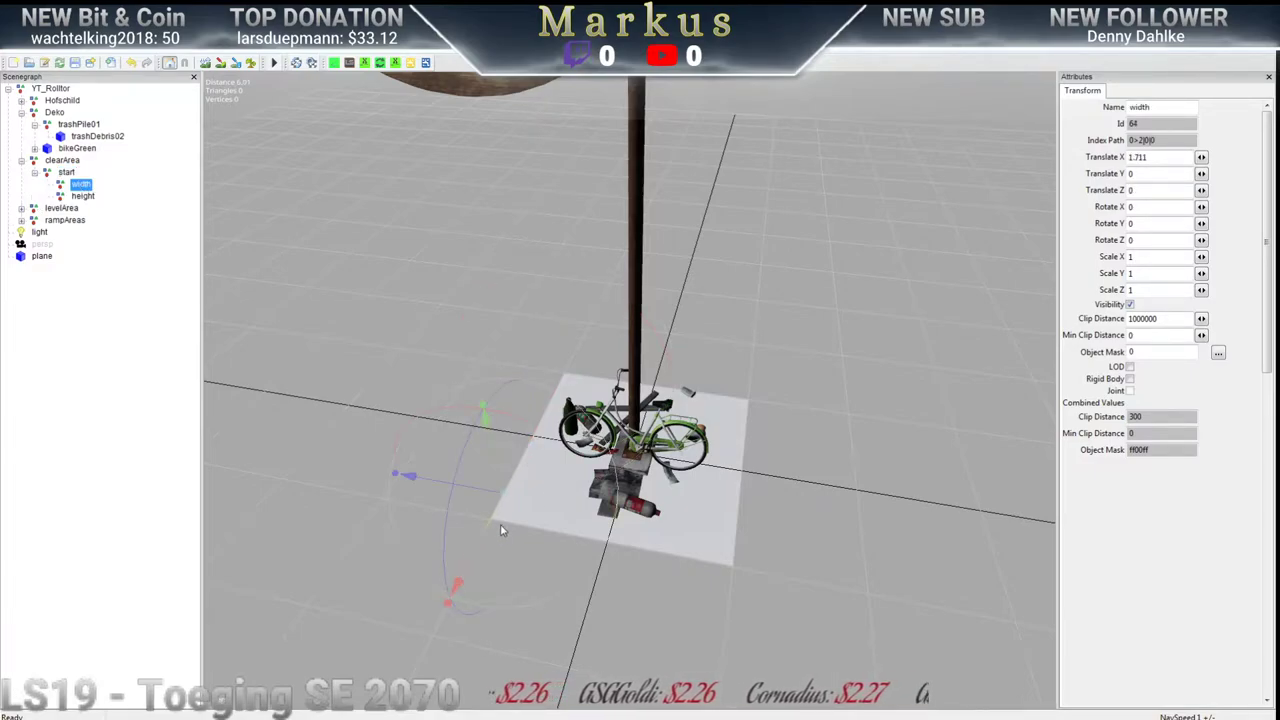
{"action": "mouse_move", "coordinate": [489, 529]}
{"action": "left_mouse_down"}
{"action": "mouse_move", "coordinate": [473, 556]}
{"action": "mouse_move", "coordinate": [471, 517]}
{"action": "left_mouse_up"}
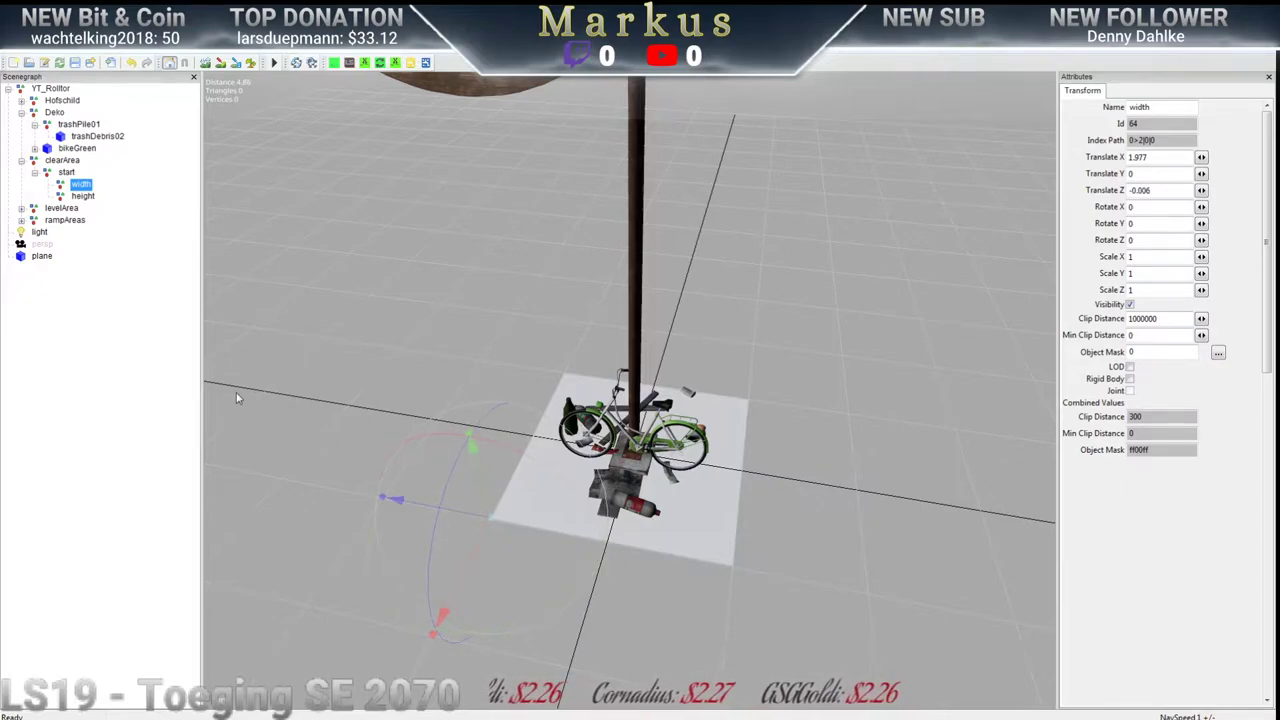
Move clearArea's height node to the plane's corner along negative Z, at about Z -2.01 from the start node
{"action": "left_click", "coordinate": [83, 196]}
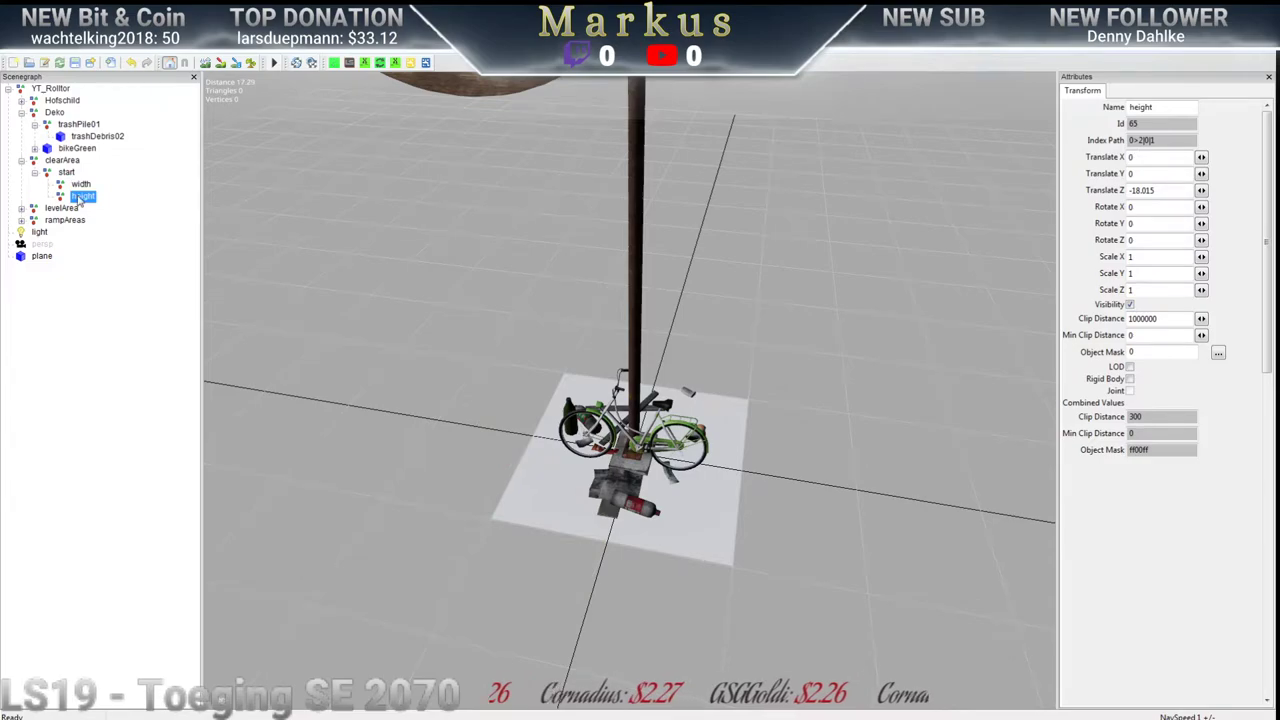
{"action": "scroll", "coordinate": [371, 503], "scroll_direction": "down", "scroll_amount": 5}
{"action": "key", "text": "f"}
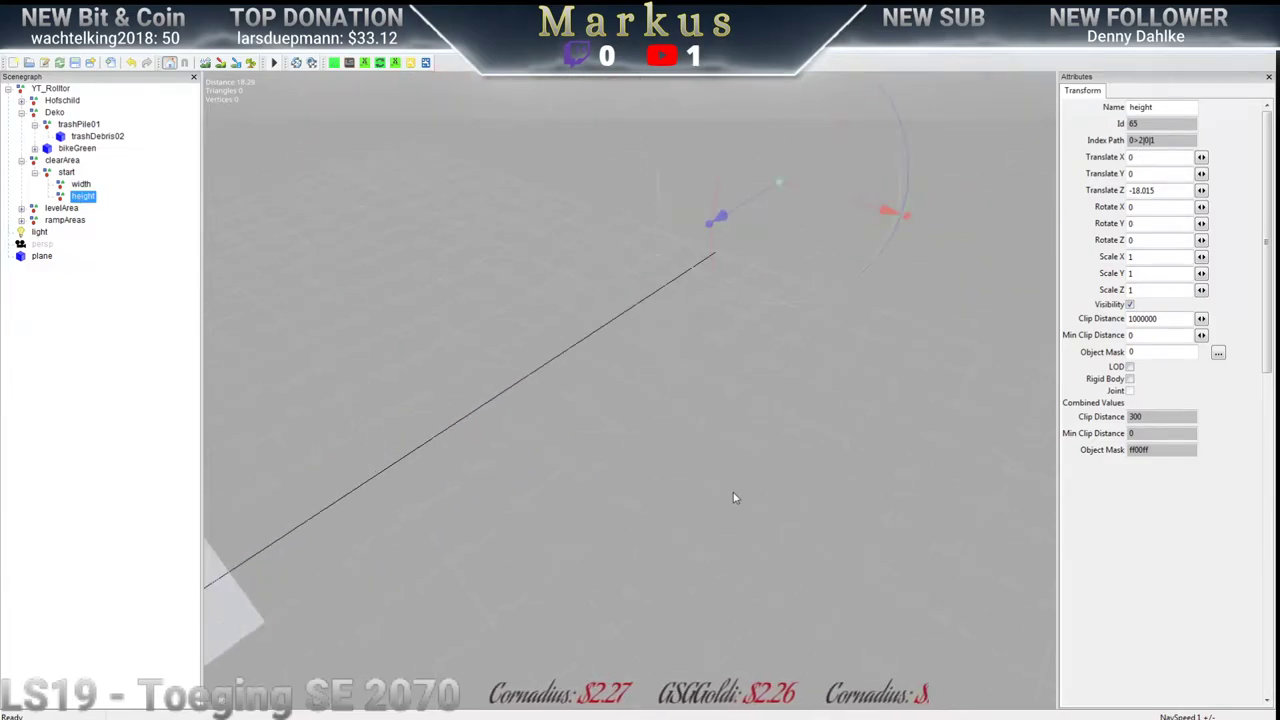
{"action": "left_click_drag", "start_coordinate": [759, 203], "coordinate": [529, 486]}
{"action": "scroll", "coordinate": [529, 486], "scroll_direction": "down", "scroll_amount": 5}
{"action": "middle_click_drag", "start_coordinate": [529, 486], "coordinate": [716, 469]}
{"action": "scroll", "coordinate": [716, 469], "scroll_direction": "up", "scroll_amount": 5}
{"action": "left_click_drag", "start_coordinate": [634, 436], "coordinate": [595, 444]}
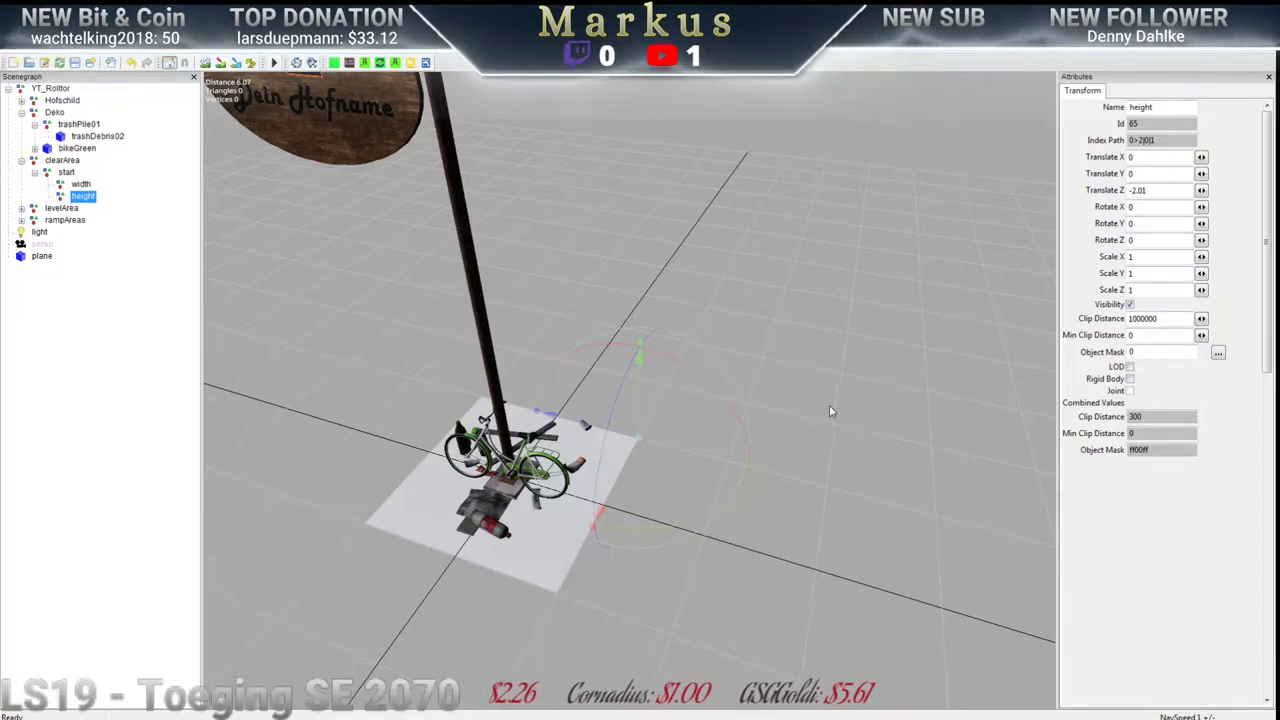
Select levelArea in the scenegraph and expand it to check its index path for the XML
{"action": "scroll", "coordinate": [800, 412], "scroll_direction": "down", "scroll_amount": 3}
{"action": "scroll", "coordinate": [771, 418], "scroll_direction": "down", "scroll_amount": 2}
{"action": "middle_click_drag", "start_coordinate": [517, 434], "coordinate": [816, 458]}
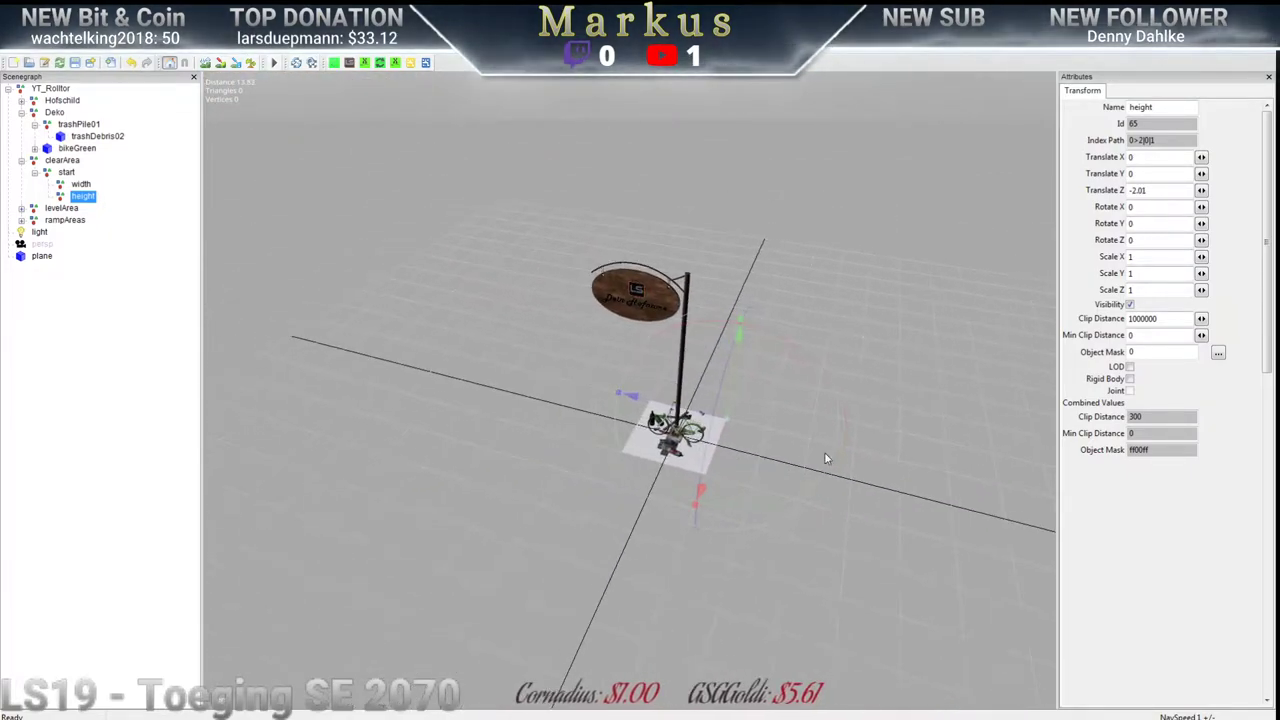
{"action": "scroll", "coordinate": [506, 461], "scroll_direction": "up", "scroll_amount": 2}
{"action": "middle_click_drag", "start_coordinate": [506, 461], "coordinate": [360, 330]}
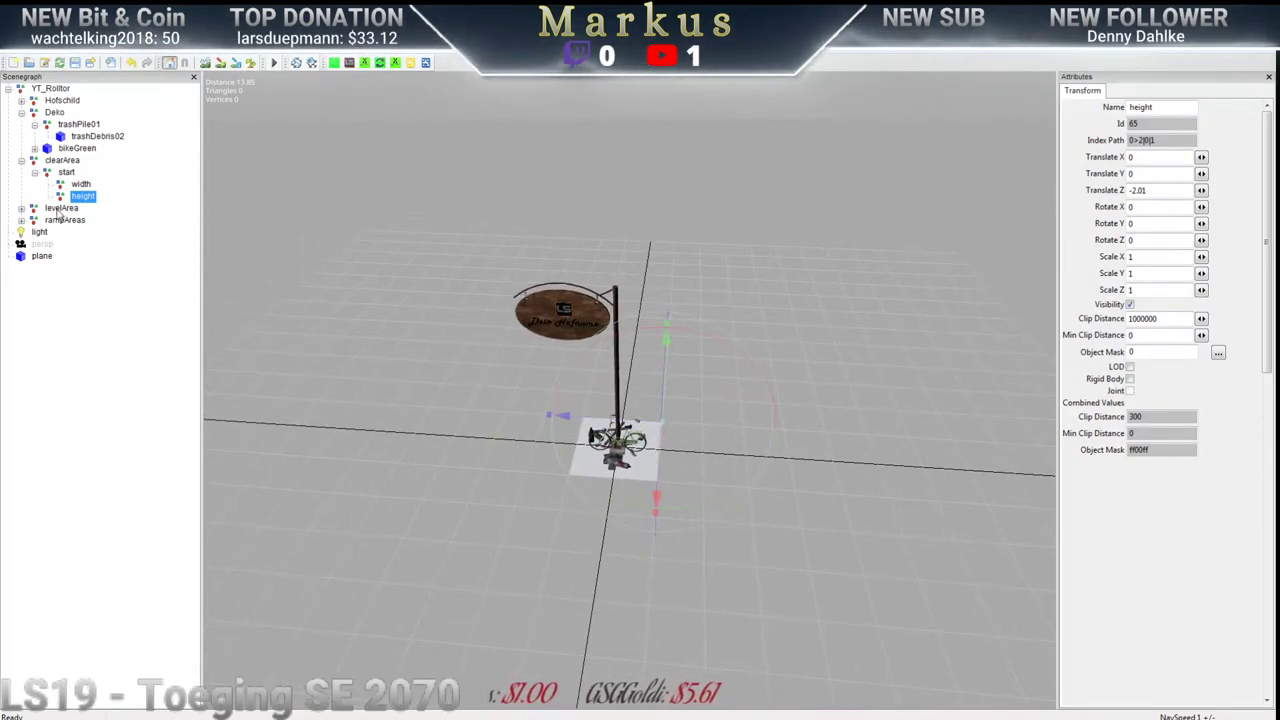
{"action": "left_click", "coordinate": [60, 208]}
{"action": "left_click", "coordinate": [22, 208]}
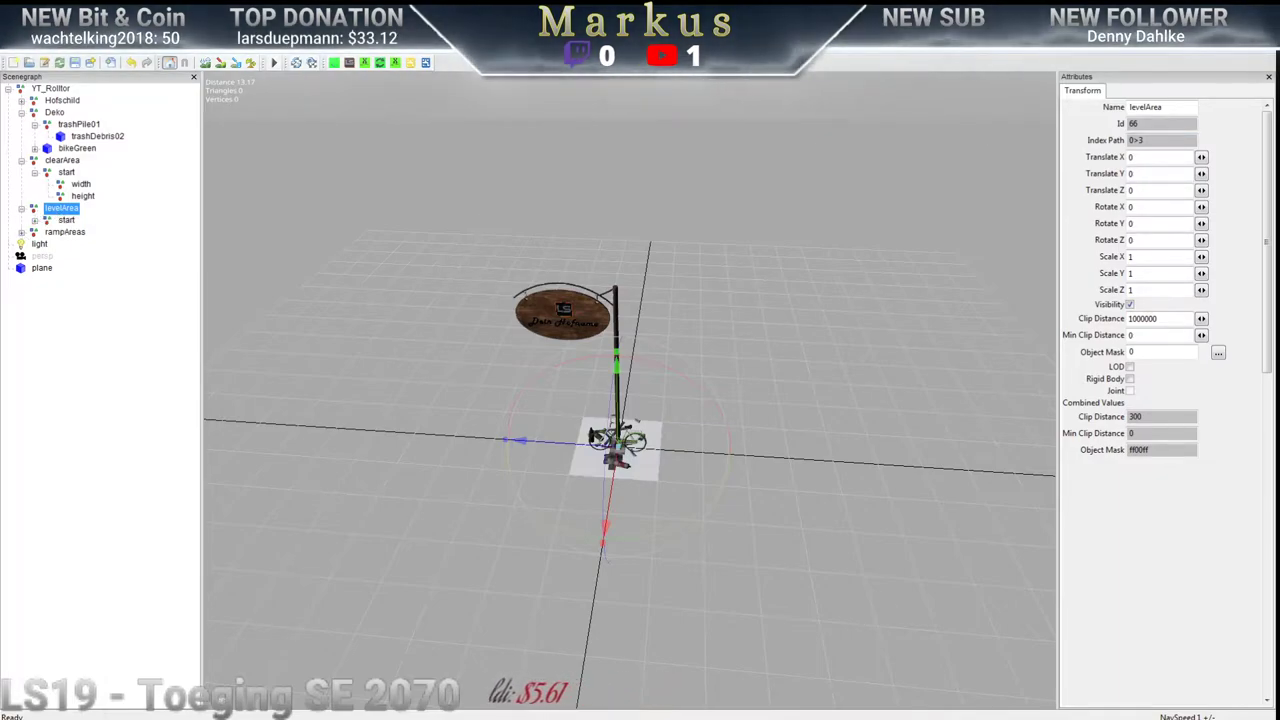
In Mein_Hofschild.xml in Notepad++, set the levelArea nodes to startNode 3|0, widthNode 3|0|0 and heightNode 3|0|1
{"action": "key", "text": "alt+Tab"}
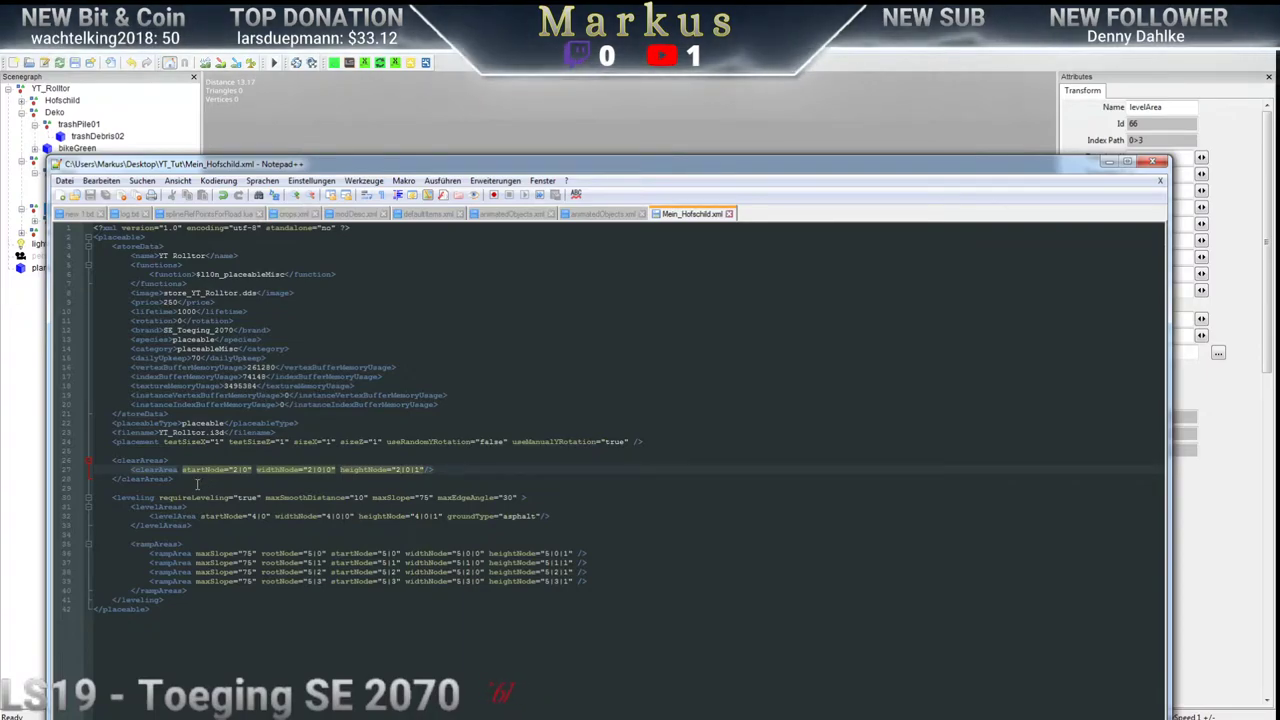
{"action": "left_click", "coordinate": [252, 516]}
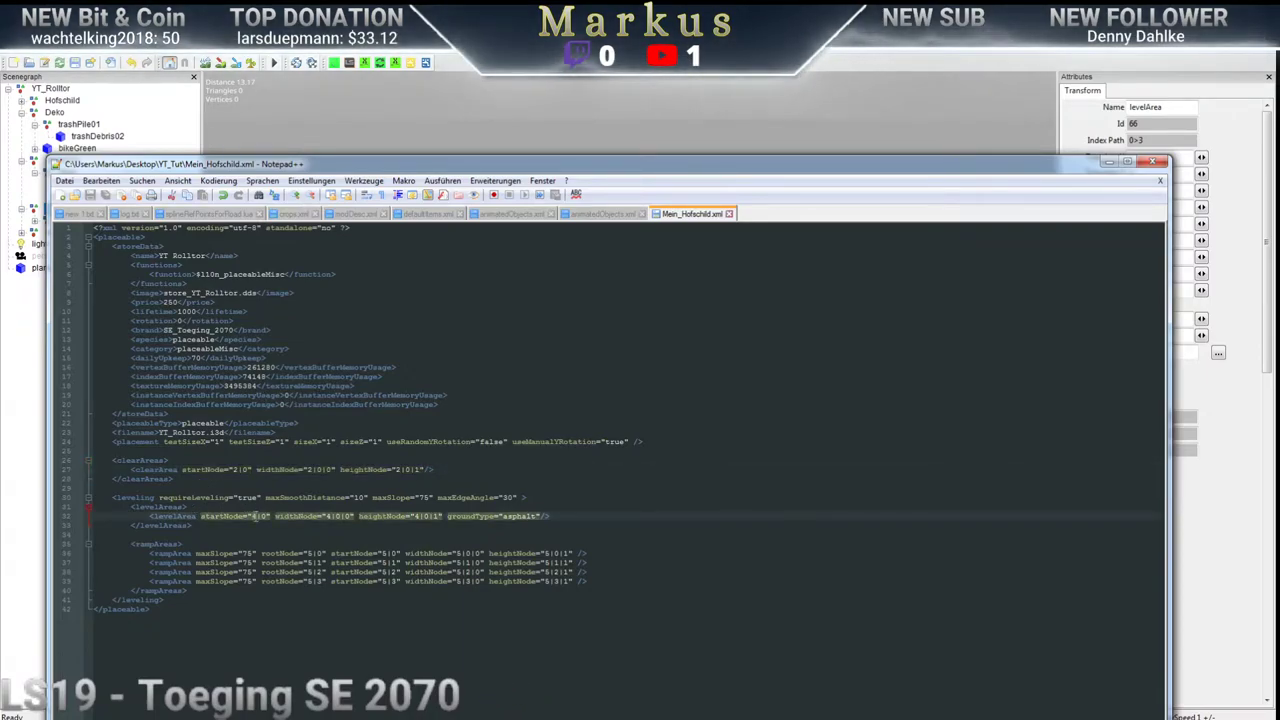
{"action": "key", "text": "Delete"}
{"action": "type", "text": "5"}
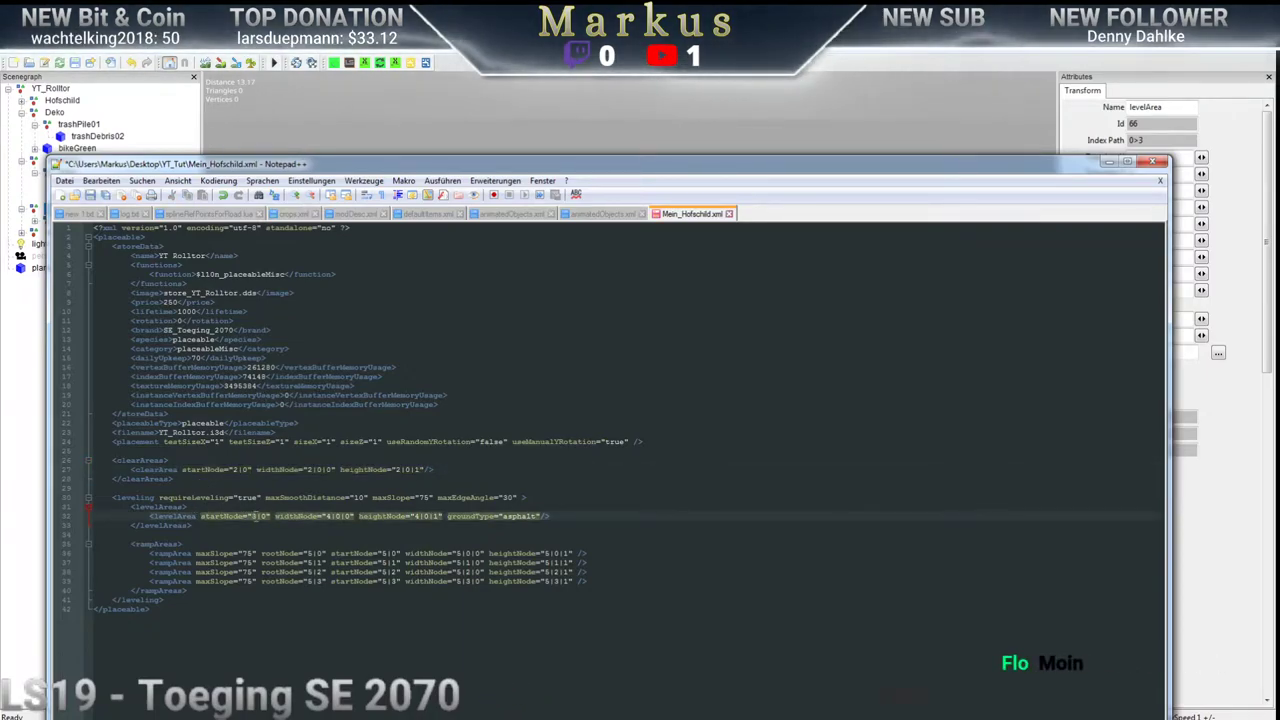
{"action": "left_click", "coordinate": [300, 516]}
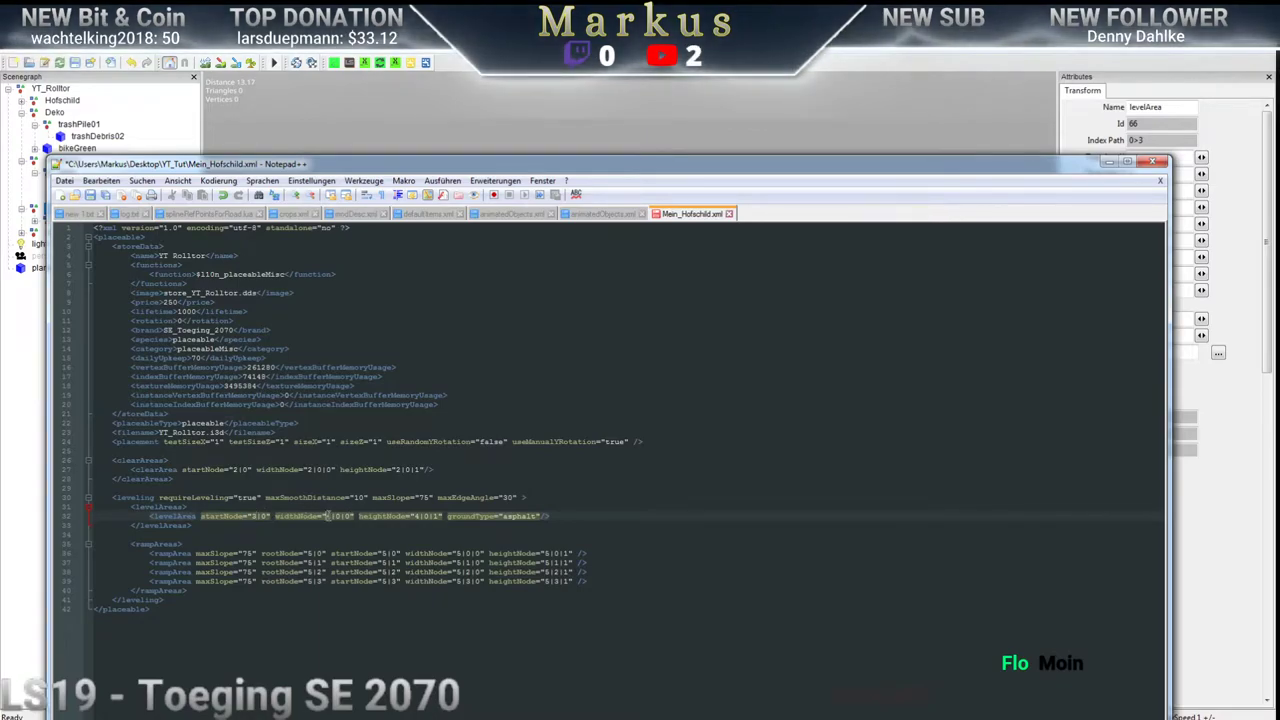
{"action": "key", "text": "Delete"}
{"action": "type", "text": "5"}
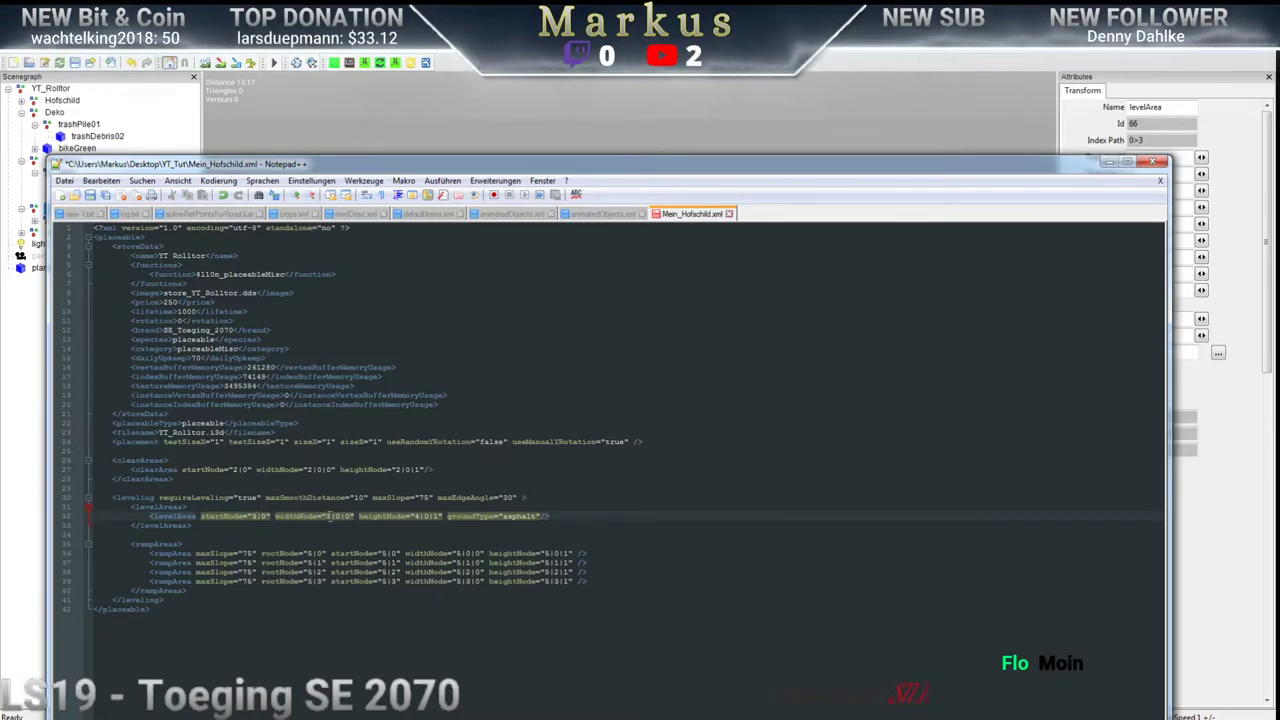
{"action": "left_click", "coordinate": [417, 516]}
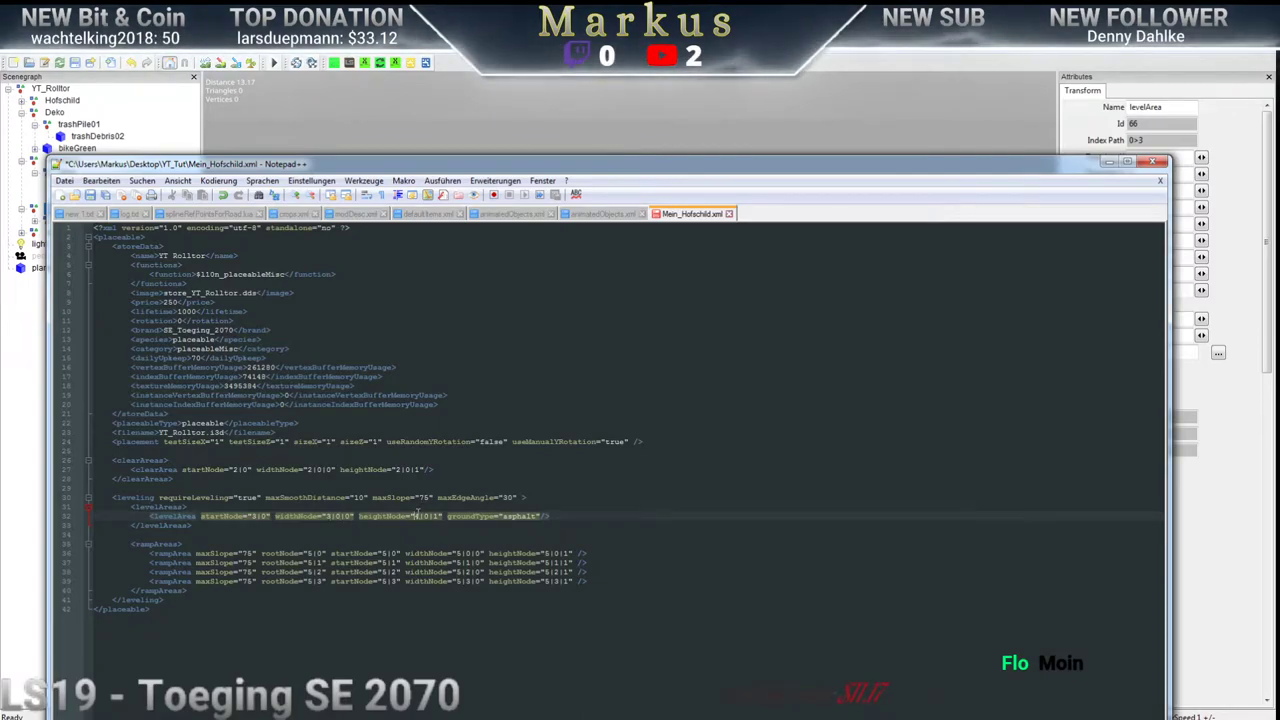
{"action": "key", "text": "Delete"}
{"action": "type", "text": "3"}
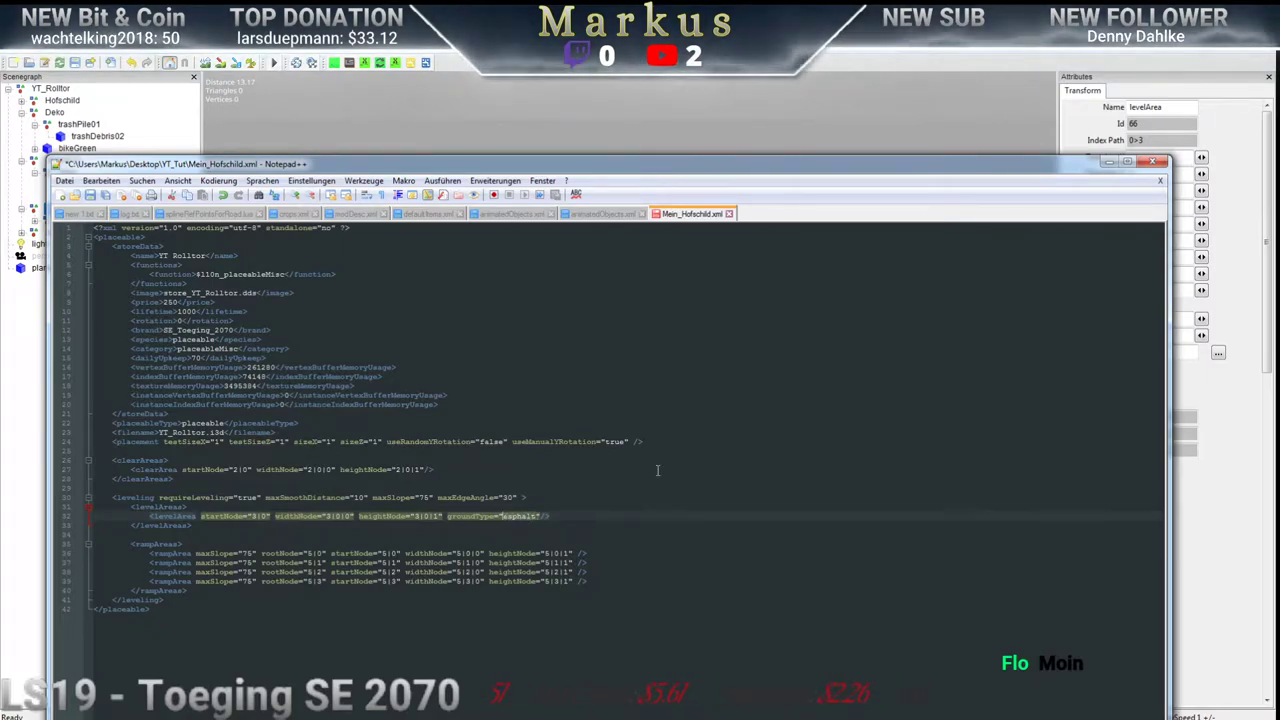
Switch to the GIANTS Editor window with the map and show its terrain editing settings
{"action": "left_click", "coordinate": [1111, 56]}
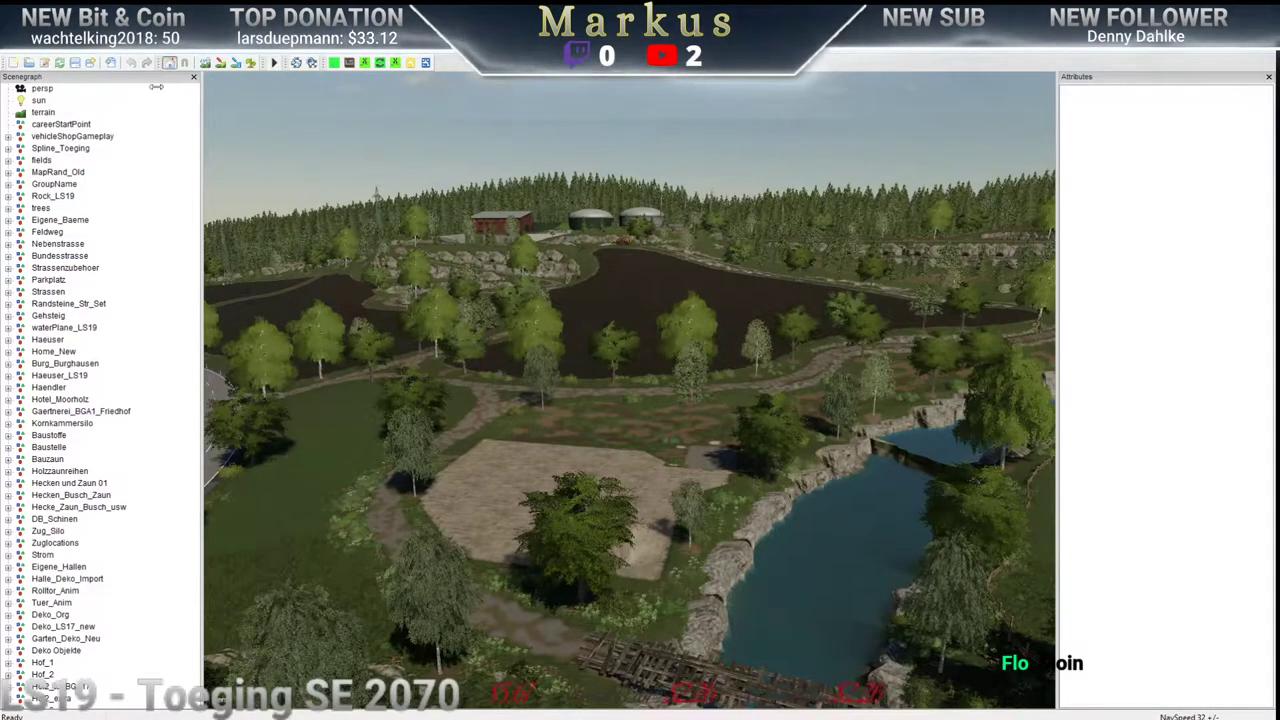
{"action": "left_click", "coordinate": [157, 58]}
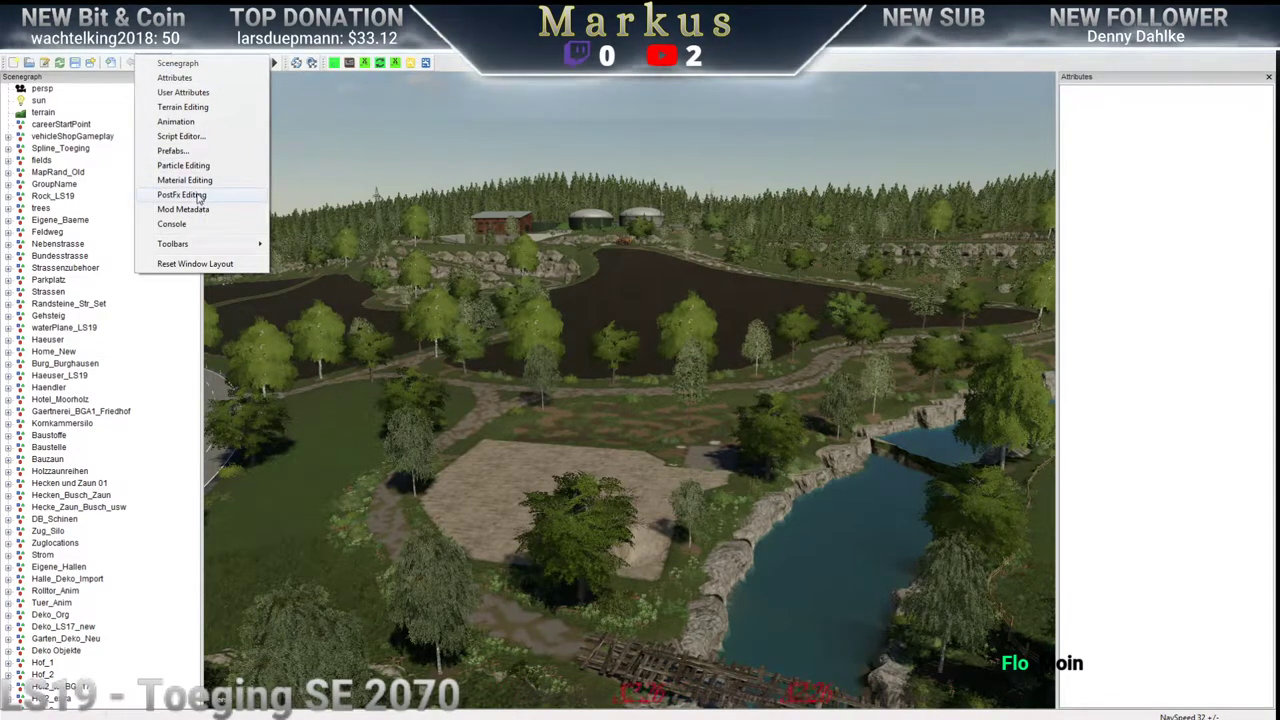
{"action": "left_click", "coordinate": [185, 108]}
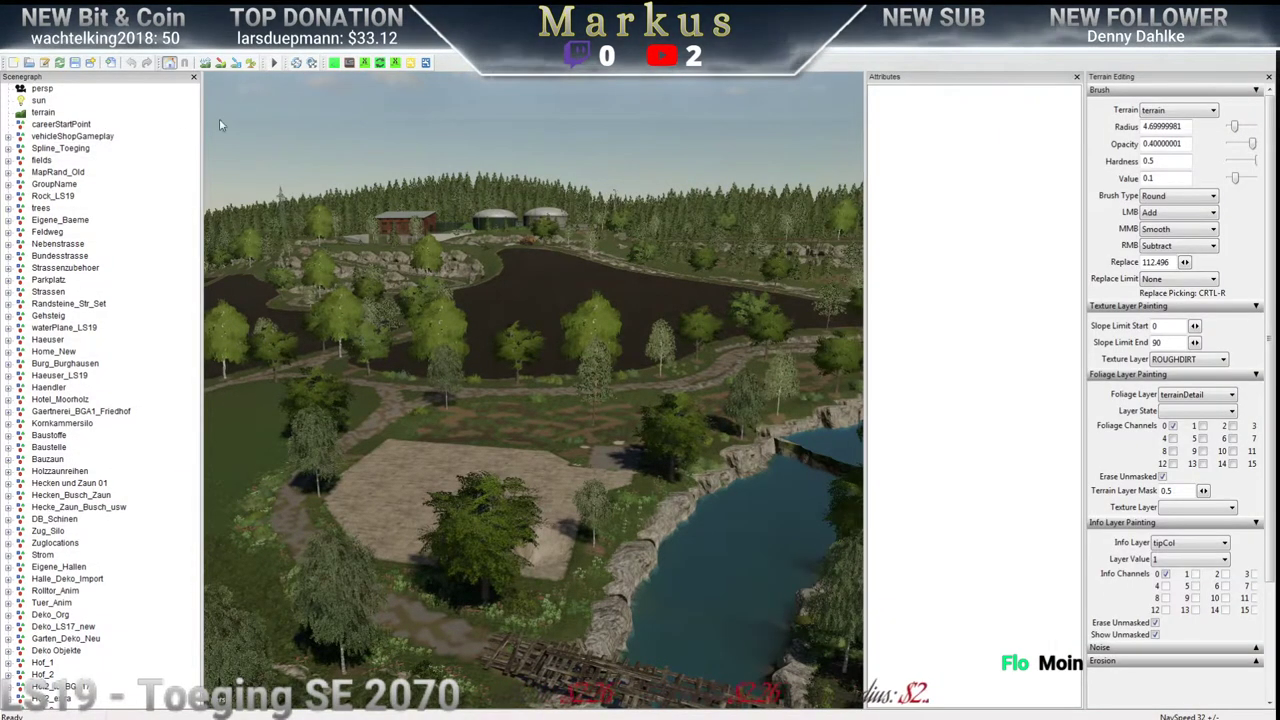
{"action": "left_click", "coordinate": [1216, 396]}
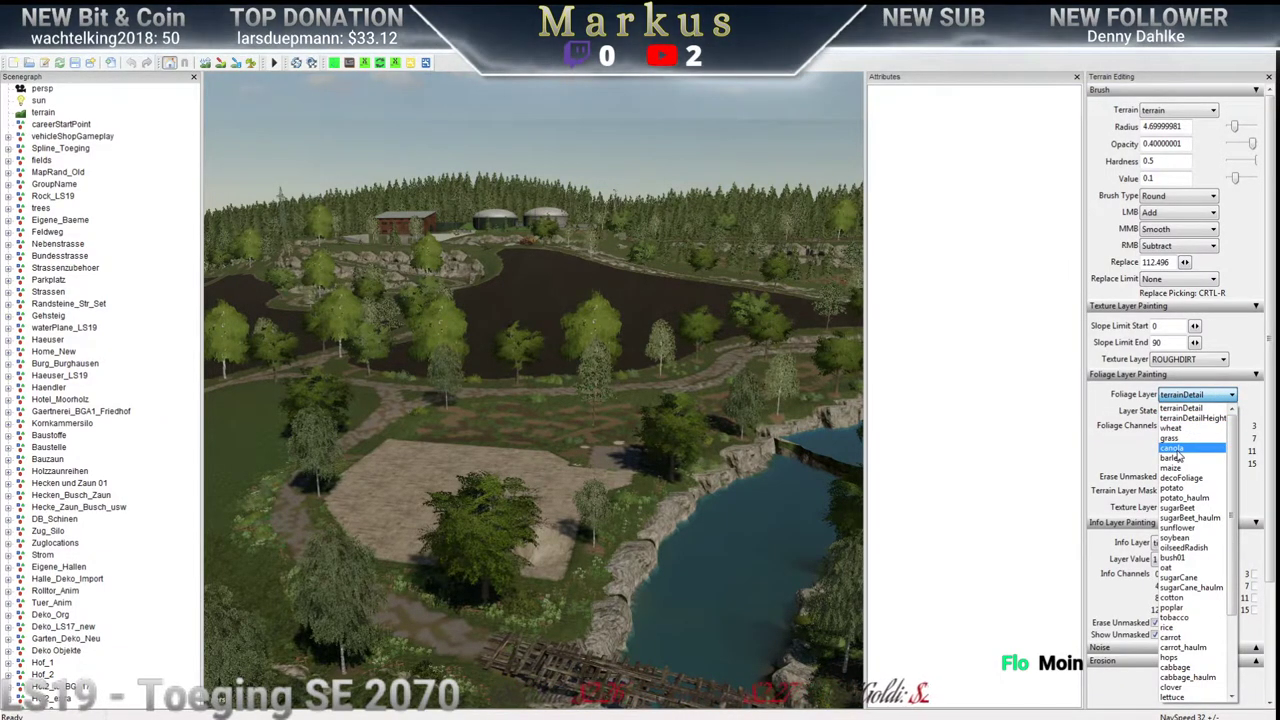
{"action": "left_click", "coordinate": [1035, 441]}
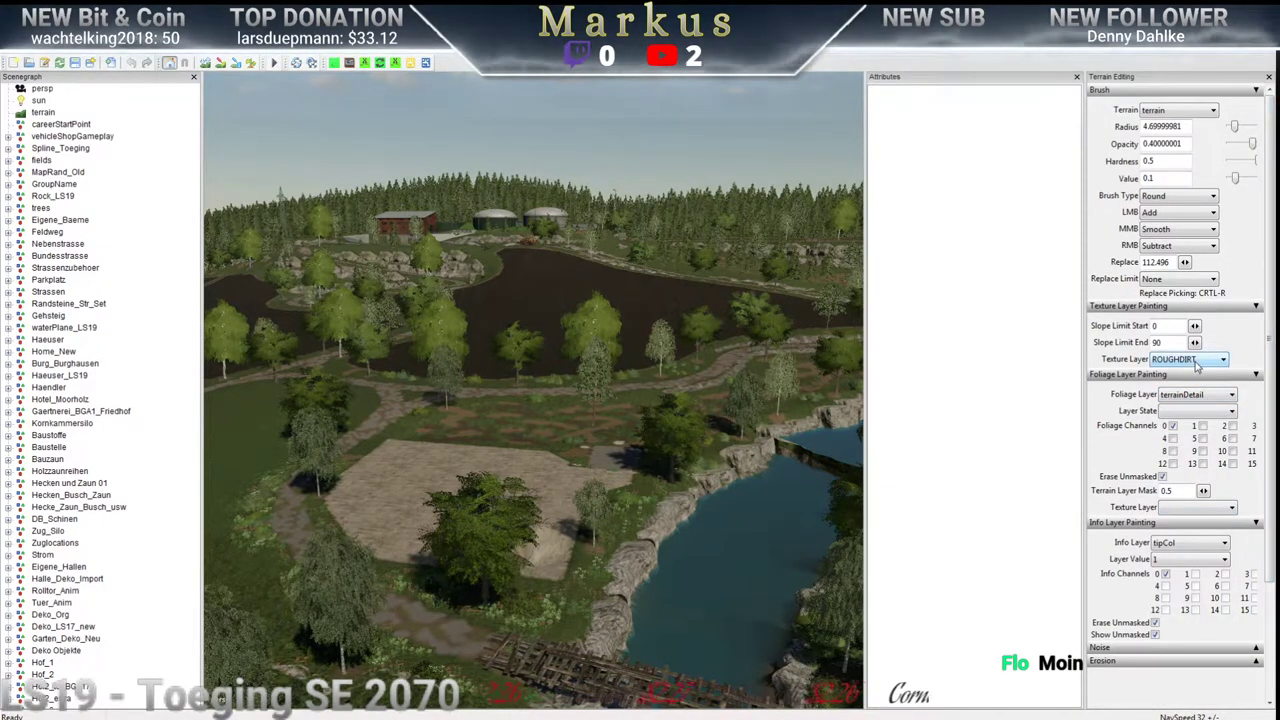
Look through the terrain's texture layer names for possible ground types, then close terrain editing and return to the farm sign scene
{"action": "left_click", "coordinate": [1197, 362]}
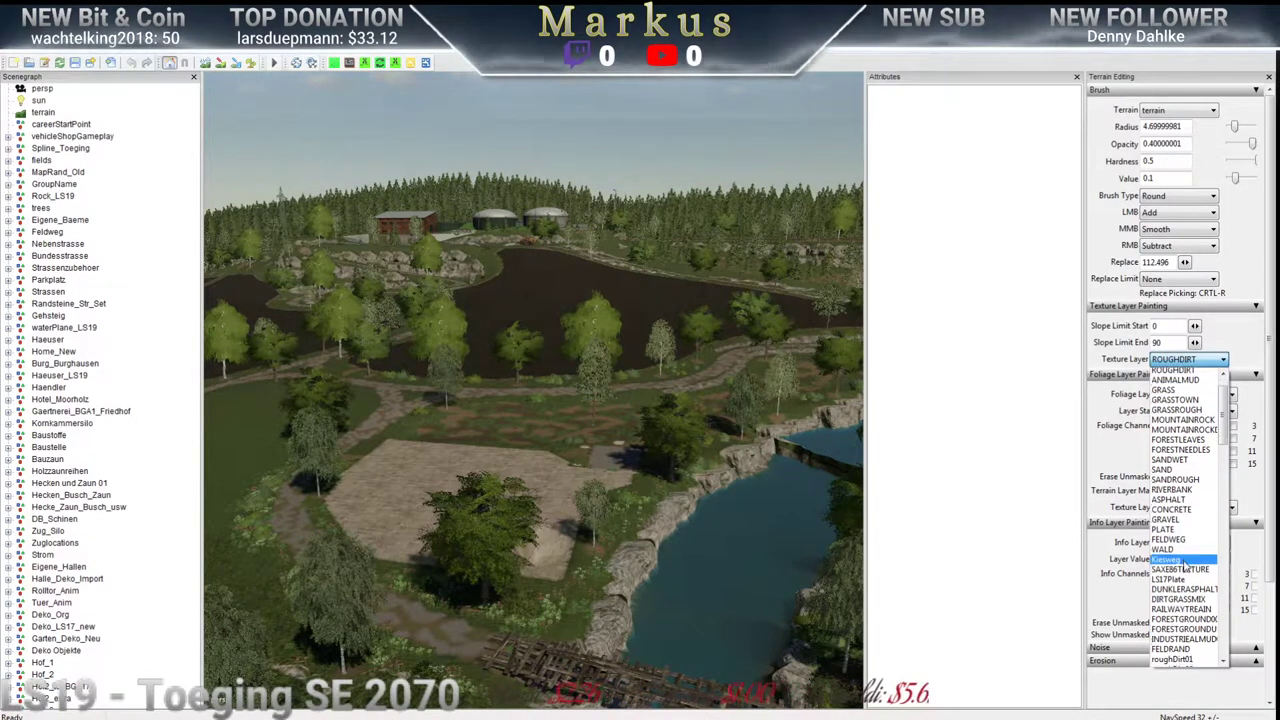
{"action": "scroll", "coordinate": [1187, 560], "scroll_direction": "down", "scroll_amount": 9}
{"action": "left_click_drag", "start_coordinate": [1224, 480], "coordinate": [1230, 410]}
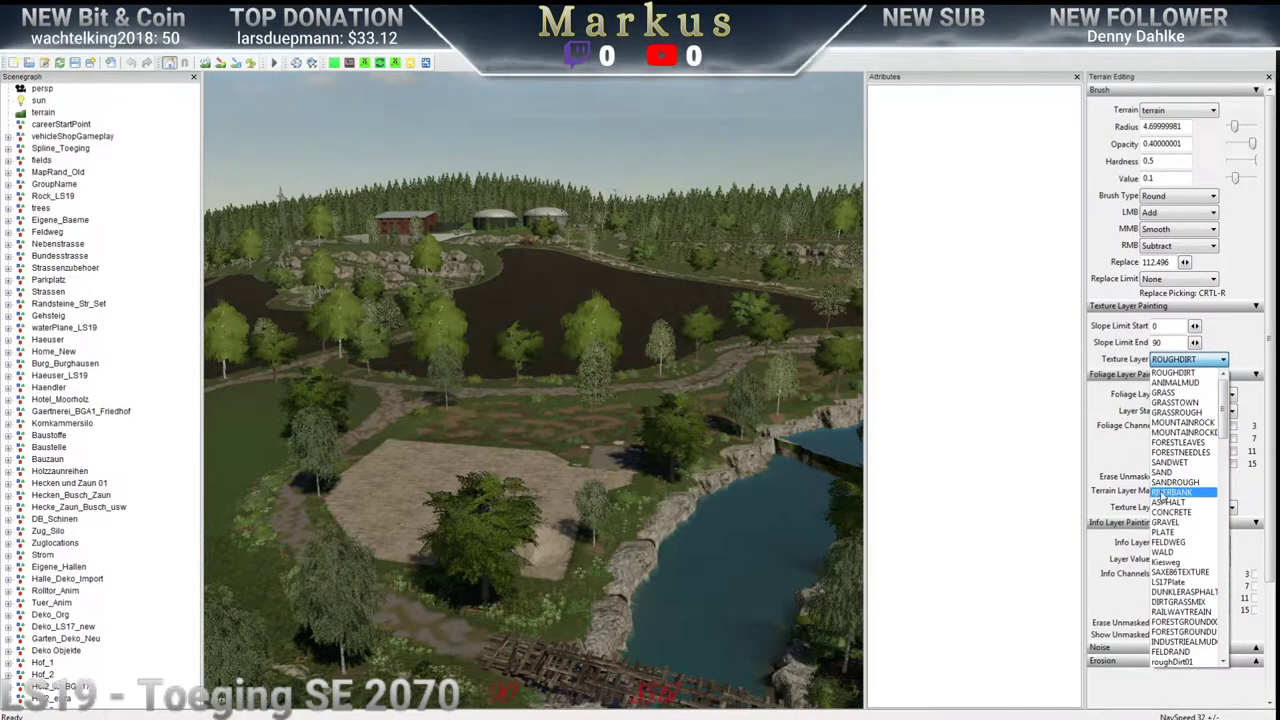
{"action": "left_click", "coordinate": [998, 270]}
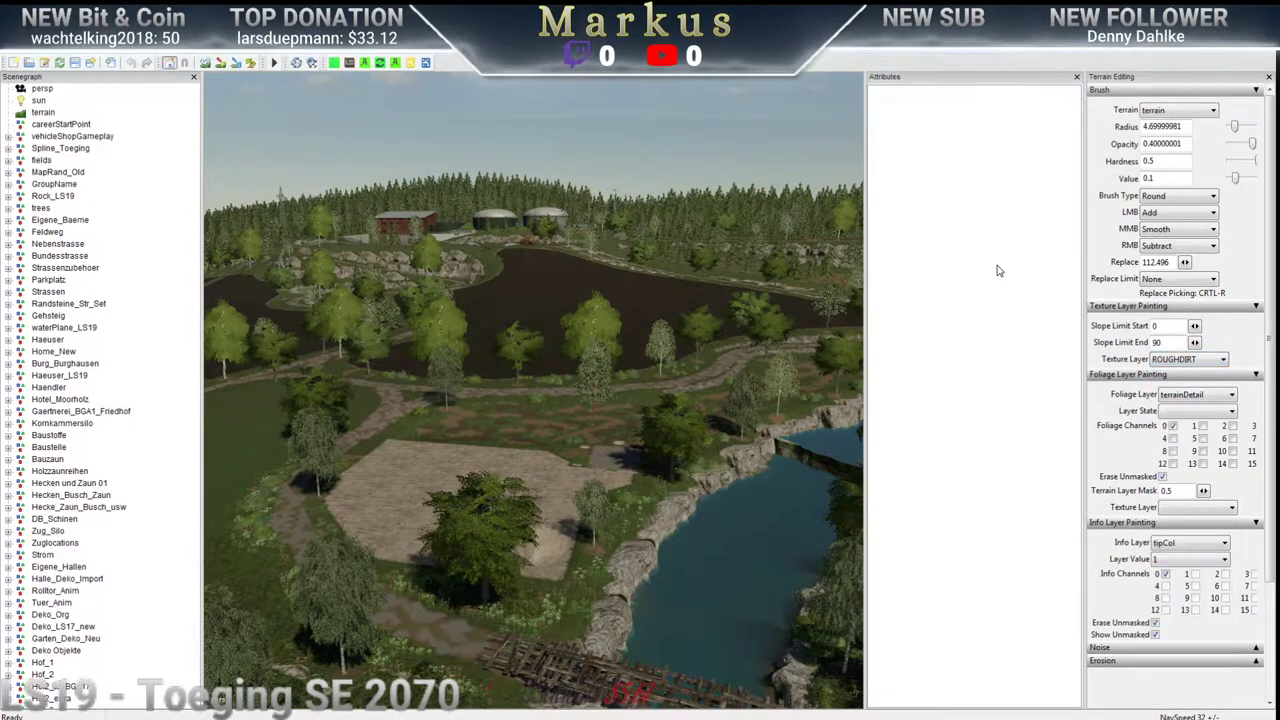
{"action": "left_click", "coordinate": [1268, 76]}
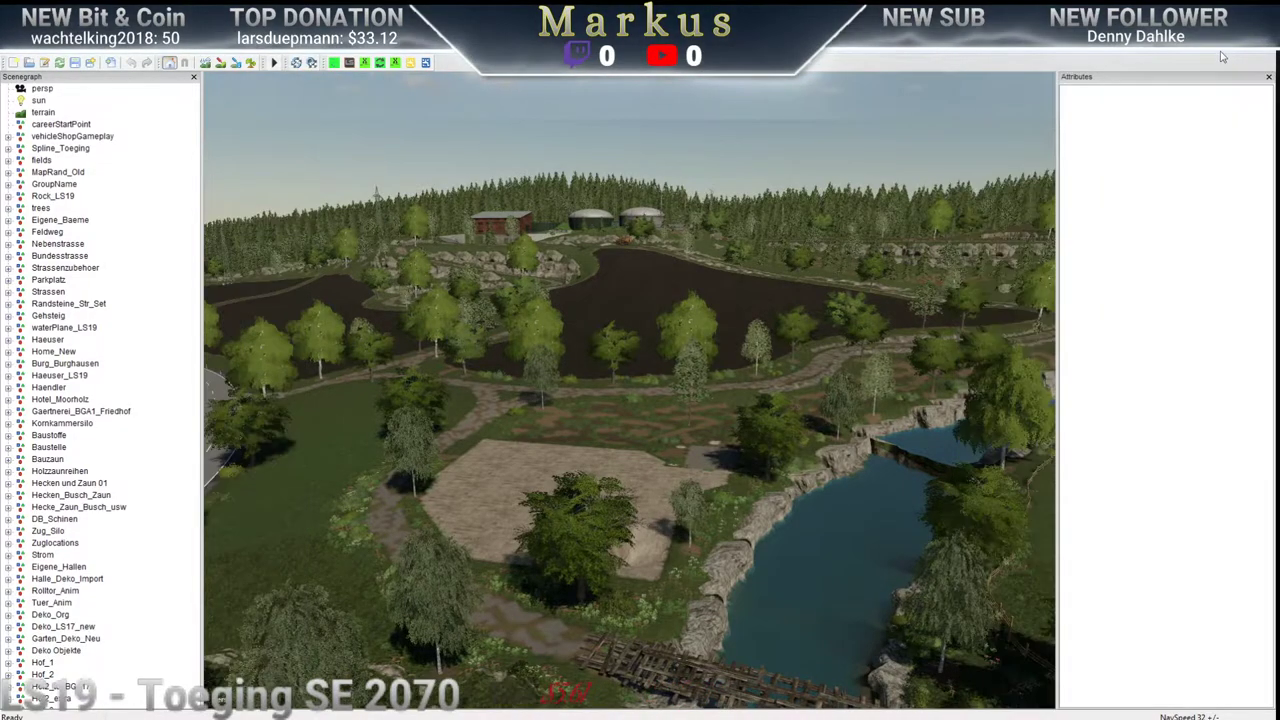
{"action": "left_click", "coordinate": [1268, 77]}
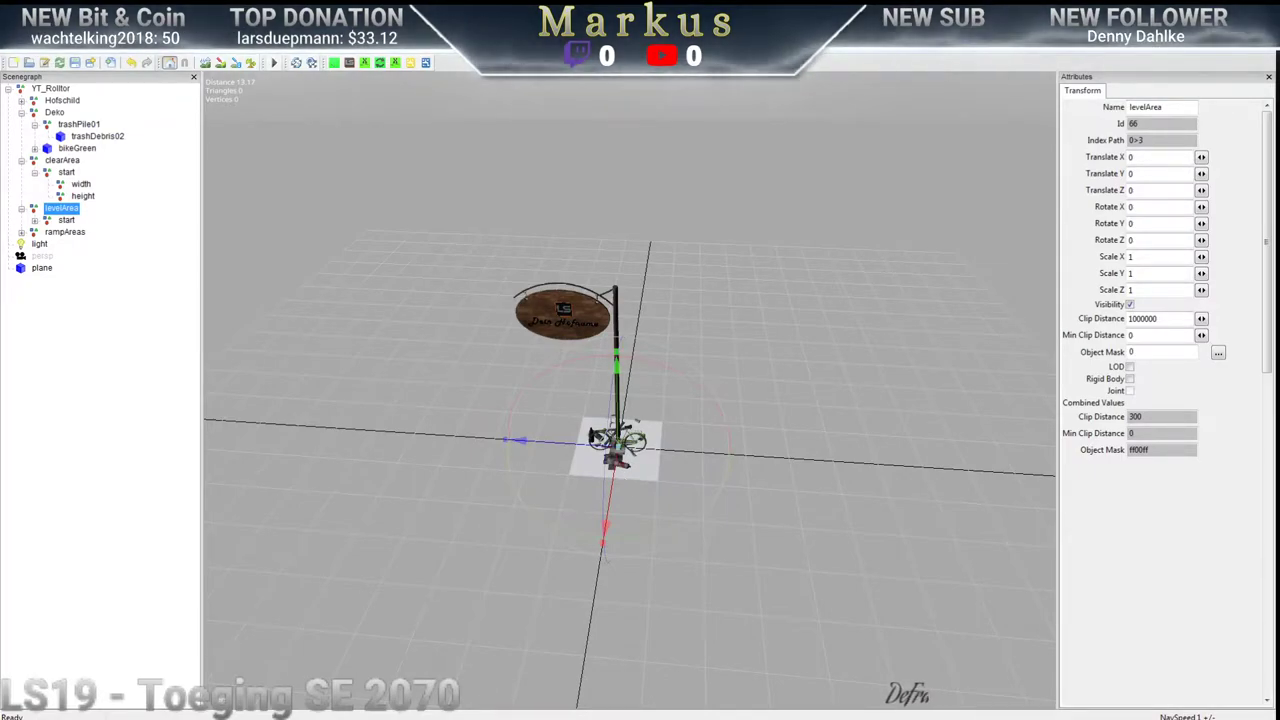
Save Mein_Hofschild.xml in Notepad++ and return to the farm sign scene in GIANTS Editor
{"action": "key", "text": "alt+Tab"}
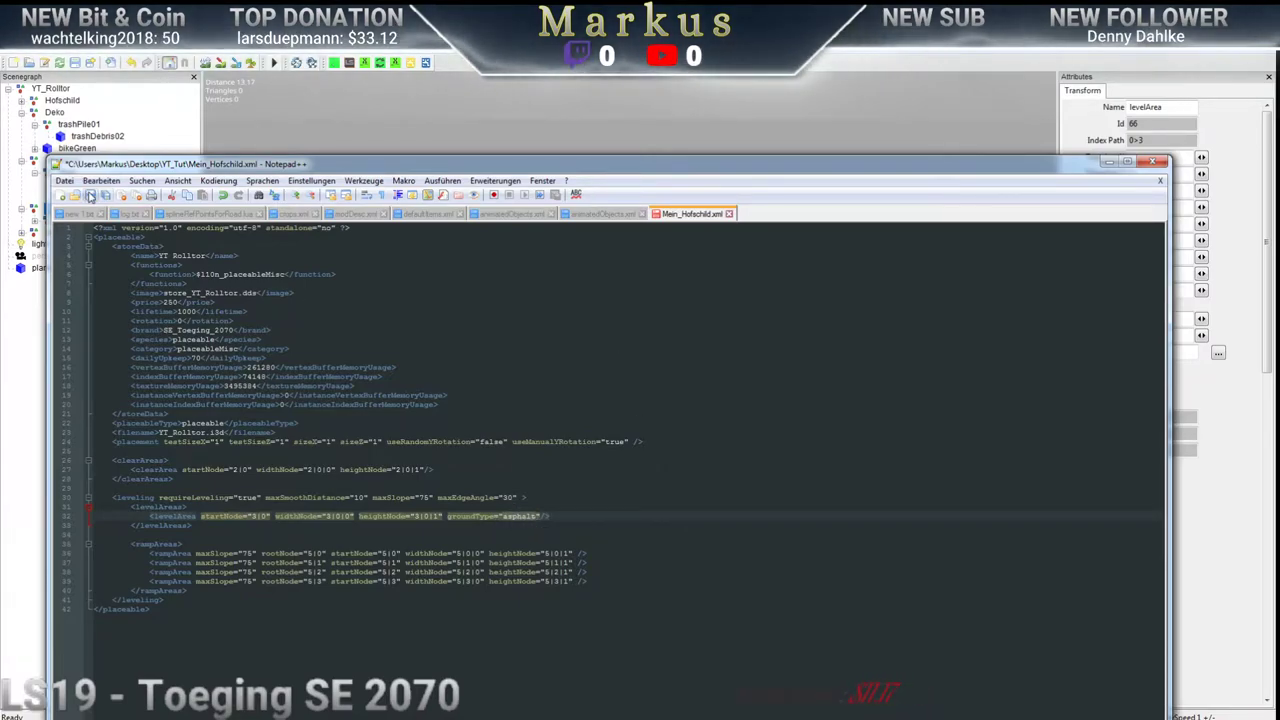
{"action": "left_click", "coordinate": [90, 195]}
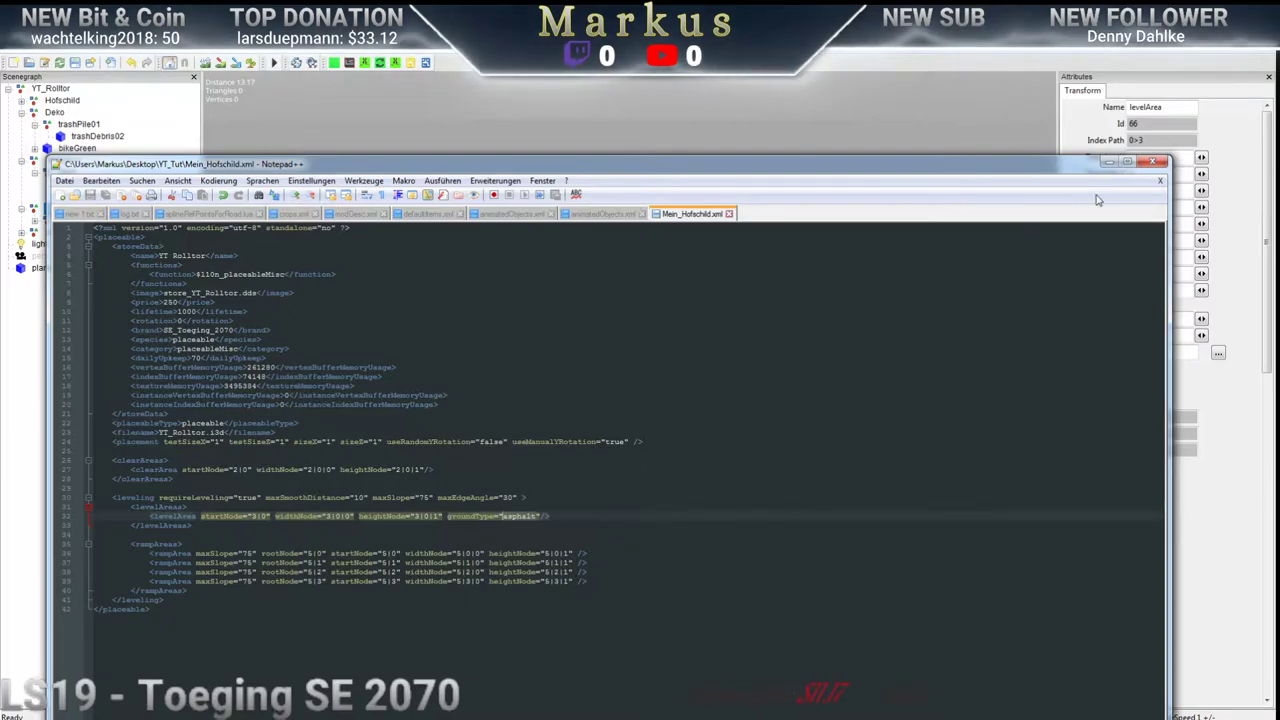
{"action": "left_click", "coordinate": [1109, 162]}
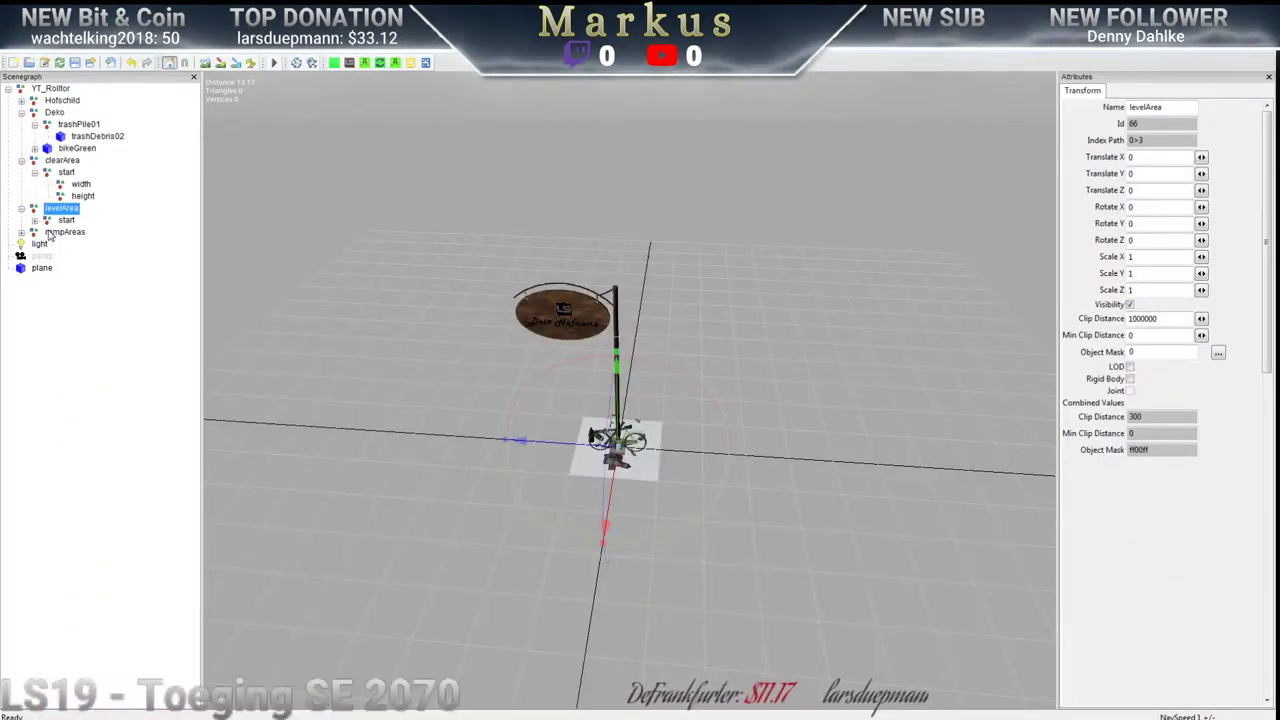
Move levelArea's start node onto the white plane's corner on the negative-X, negative-Z side, at about X -0.97 and Z -0.997
{"action": "left_click", "coordinate": [66, 220]}
{"action": "right_click_drag", "start_coordinate": [748, 503], "coordinate": [840, 398]}
{"action": "left_click_drag", "start_coordinate": [861, 362], "coordinate": [572, 368]}
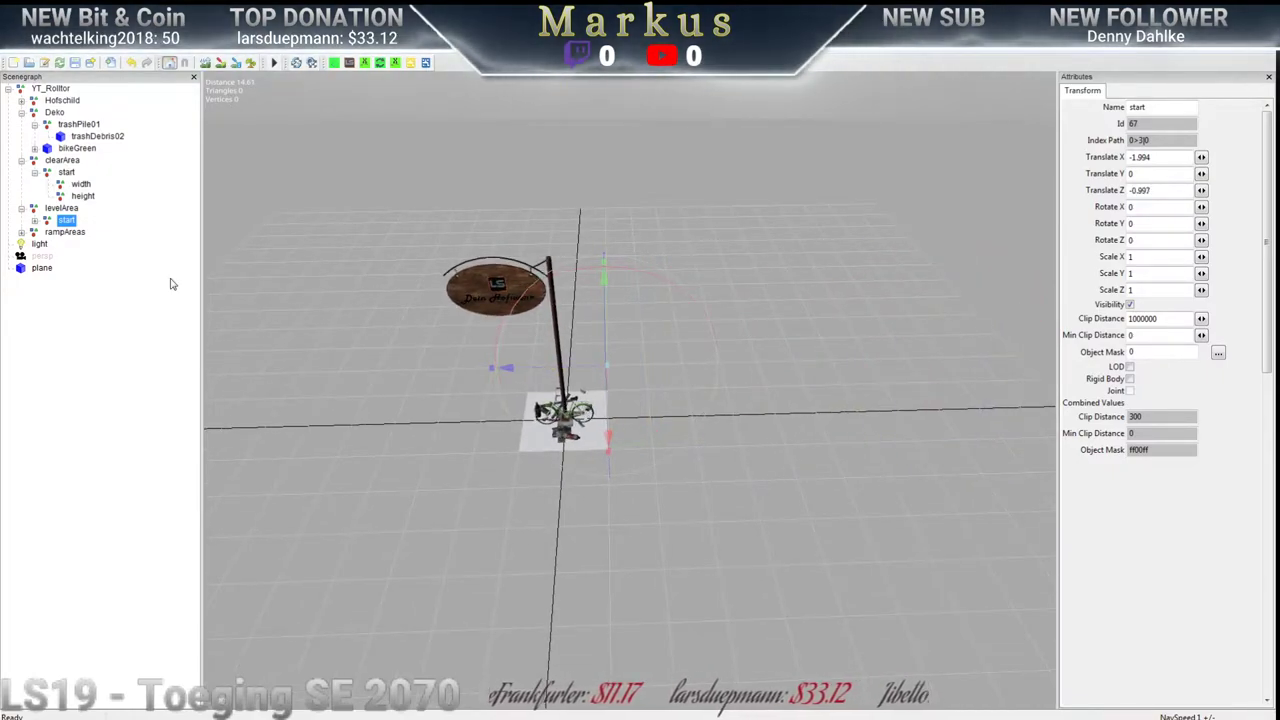
{"action": "left_click", "coordinate": [35, 220]}
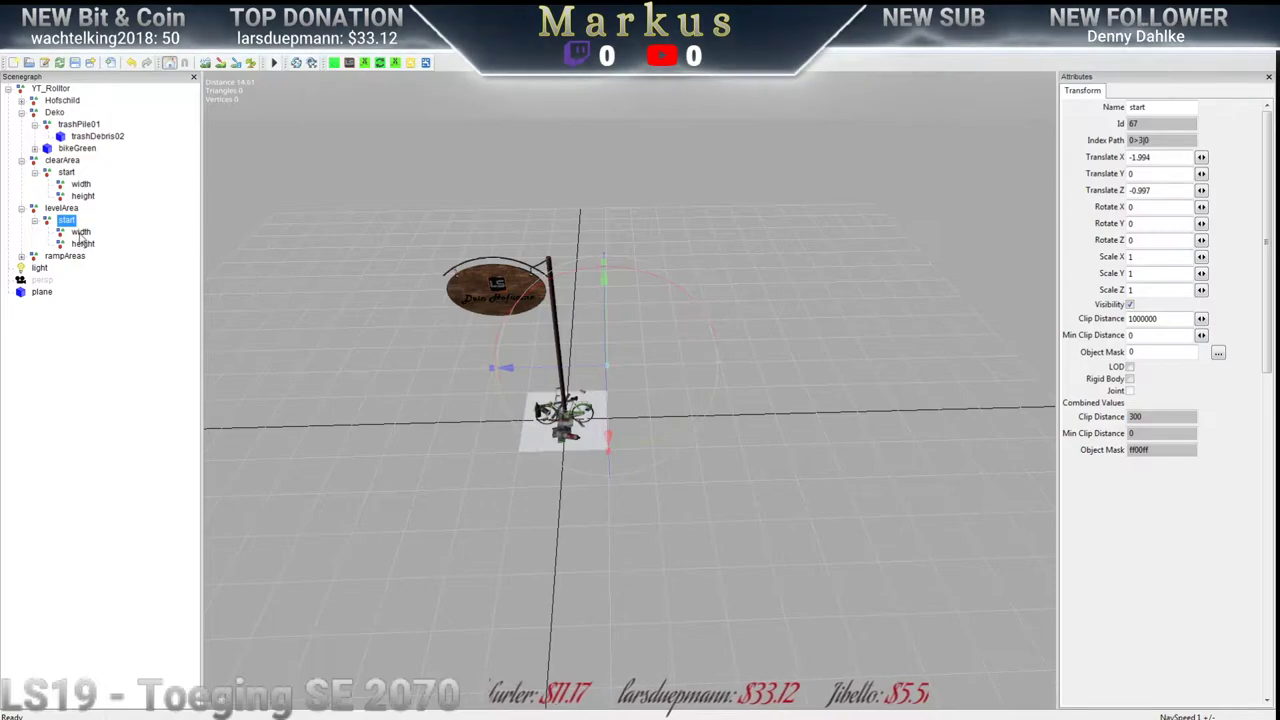
{"action": "left_click", "coordinate": [80, 232]}
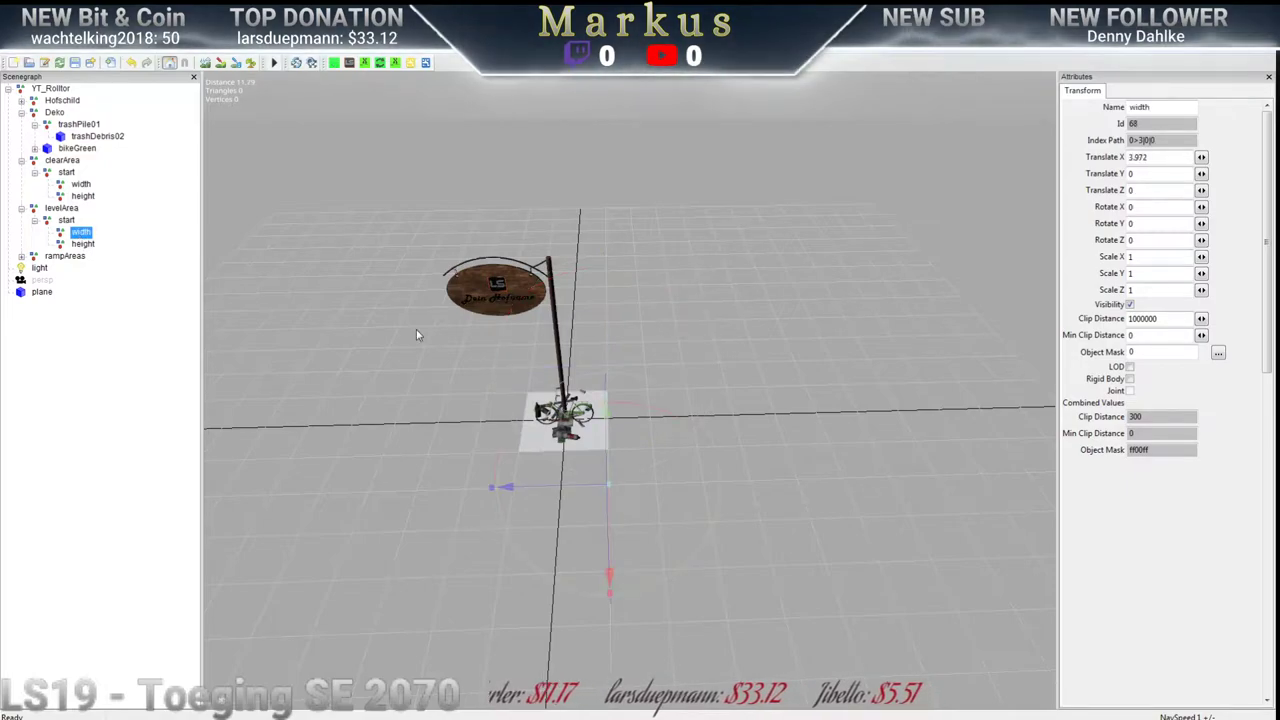
{"action": "left_click", "coordinate": [82, 244]}
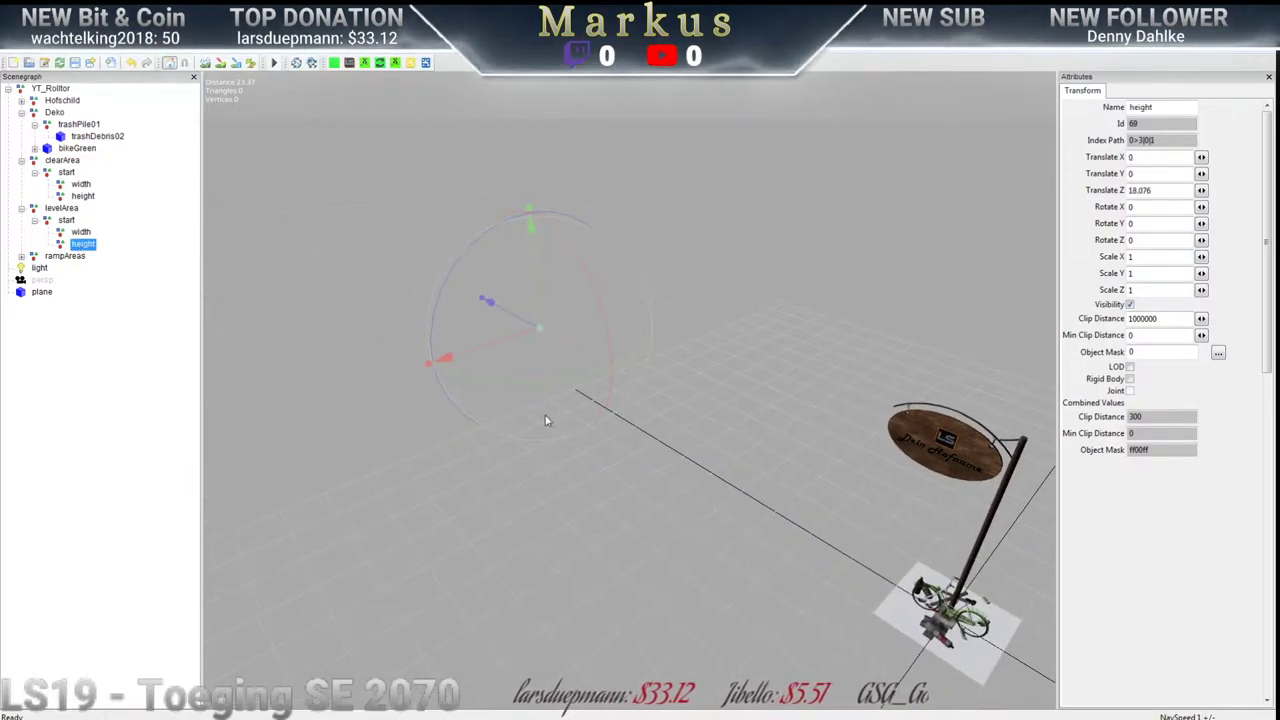
{"action": "left_click", "coordinate": [66, 220]}
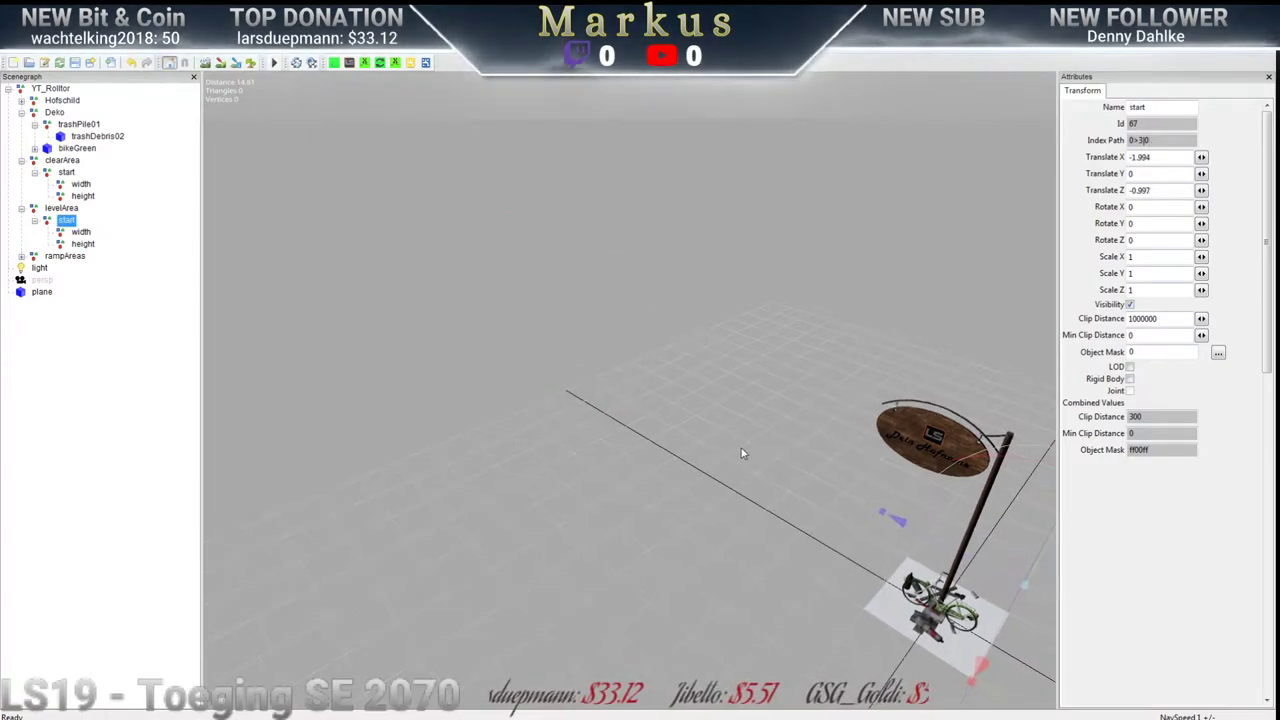
{"action": "middle_click_drag", "start_coordinate": [780, 483], "coordinate": [825, 458]}
{"action": "left_click_drag", "start_coordinate": [810, 452], "coordinate": [688, 474]}
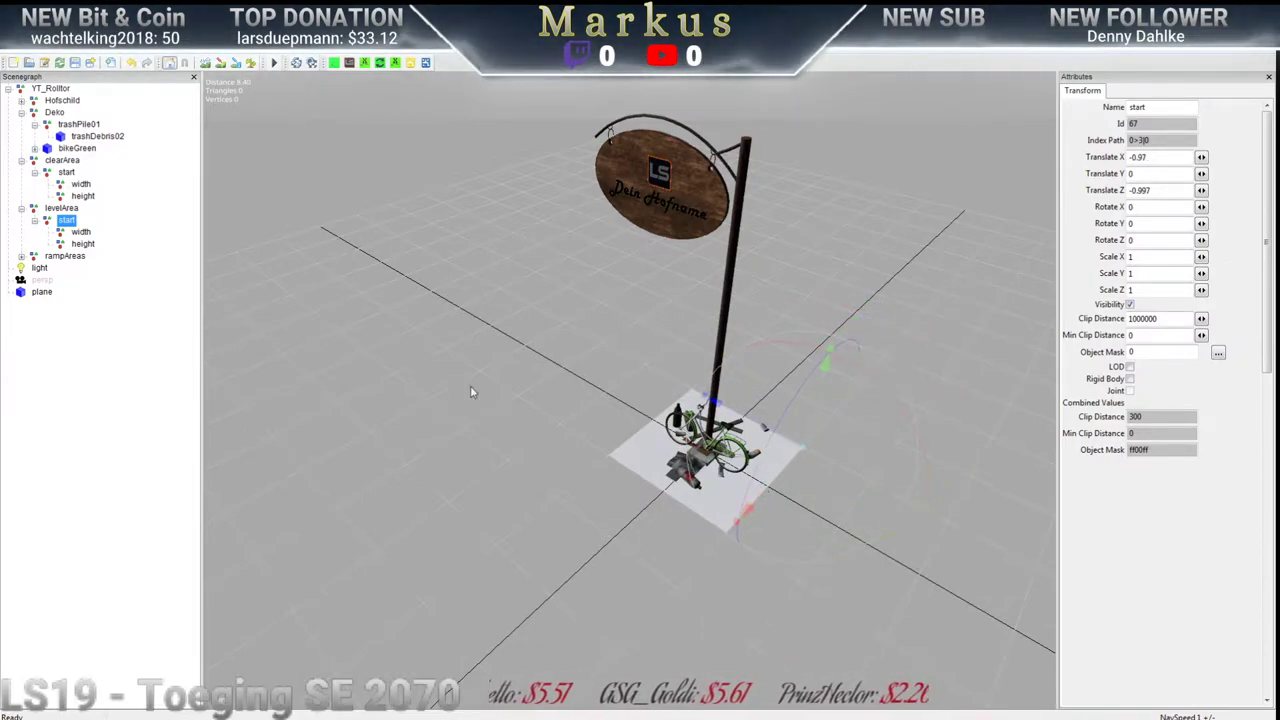
Move levelArea's width node to the plane's corner at about X 1.962 and its height node to the corner at about Z 2.003
{"action": "left_click", "coordinate": [80, 232]}
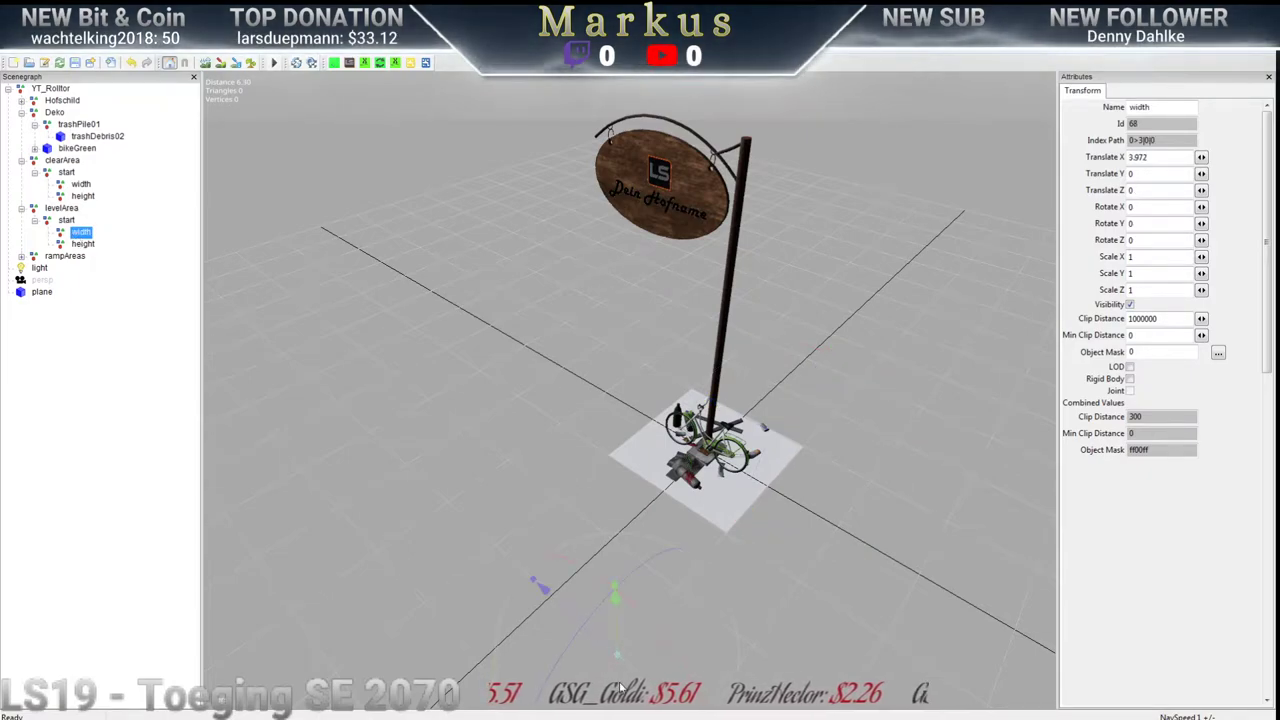
{"action": "left_click_drag", "start_coordinate": [604, 679], "coordinate": [654, 606]}
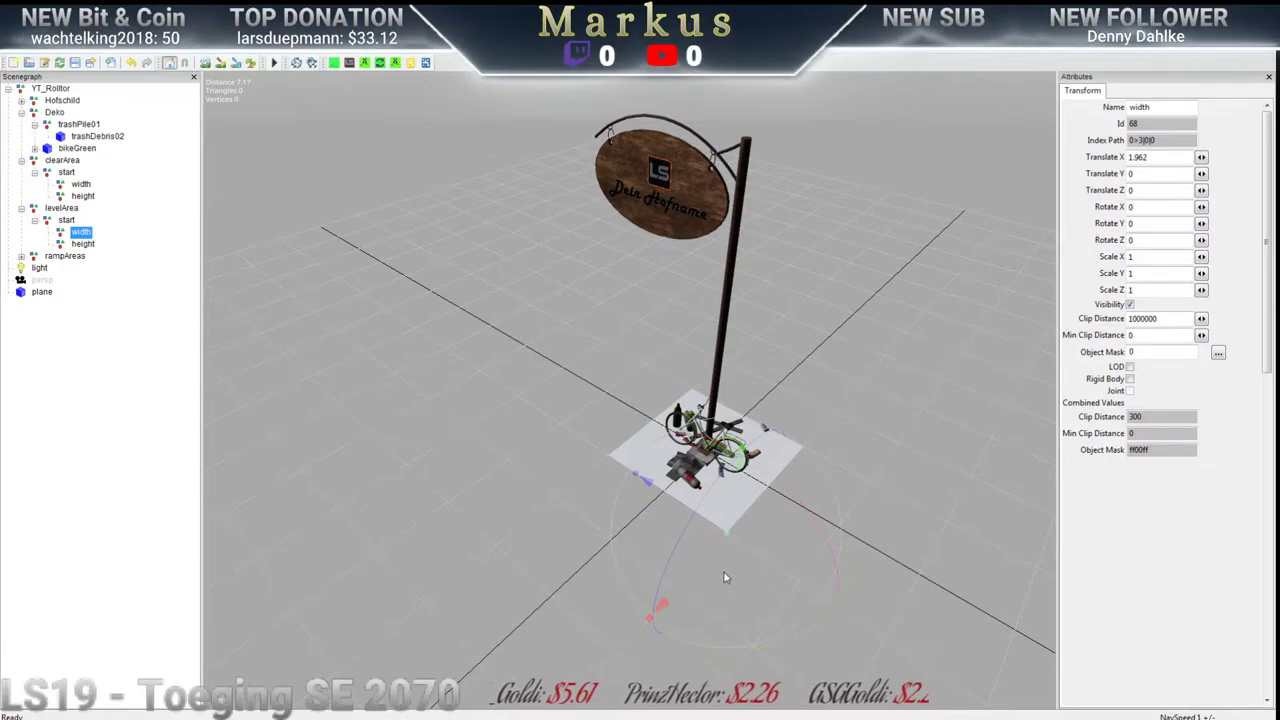
{"action": "left_click", "coordinate": [83, 244]}
{"action": "left_click_drag", "start_coordinate": [247, 162], "coordinate": [775, 476]}
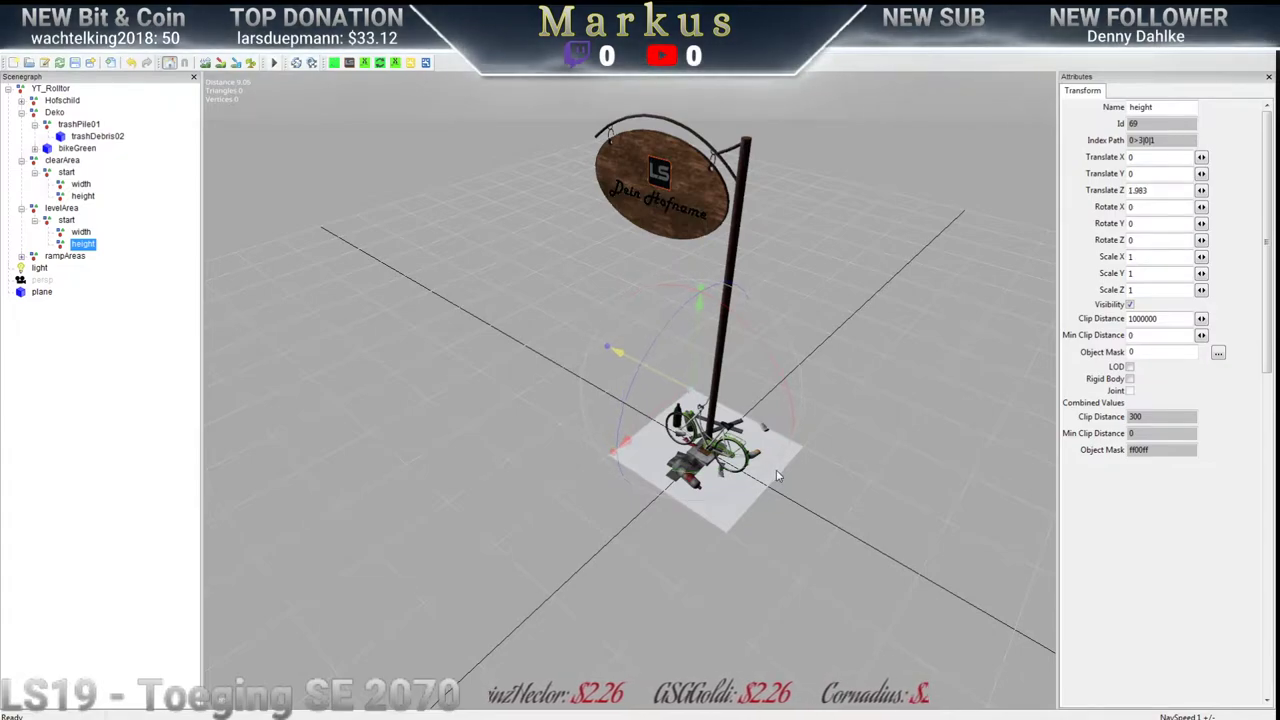
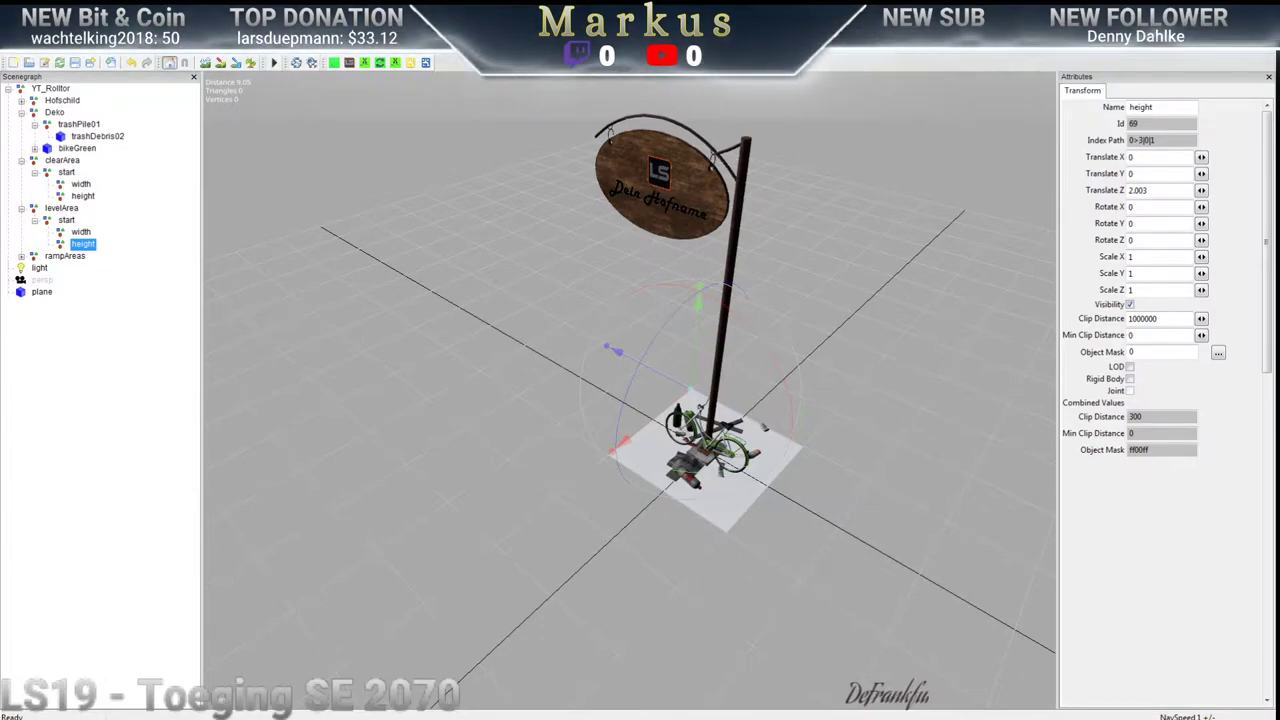
{"action": "key", "text": "alt+Tab"}
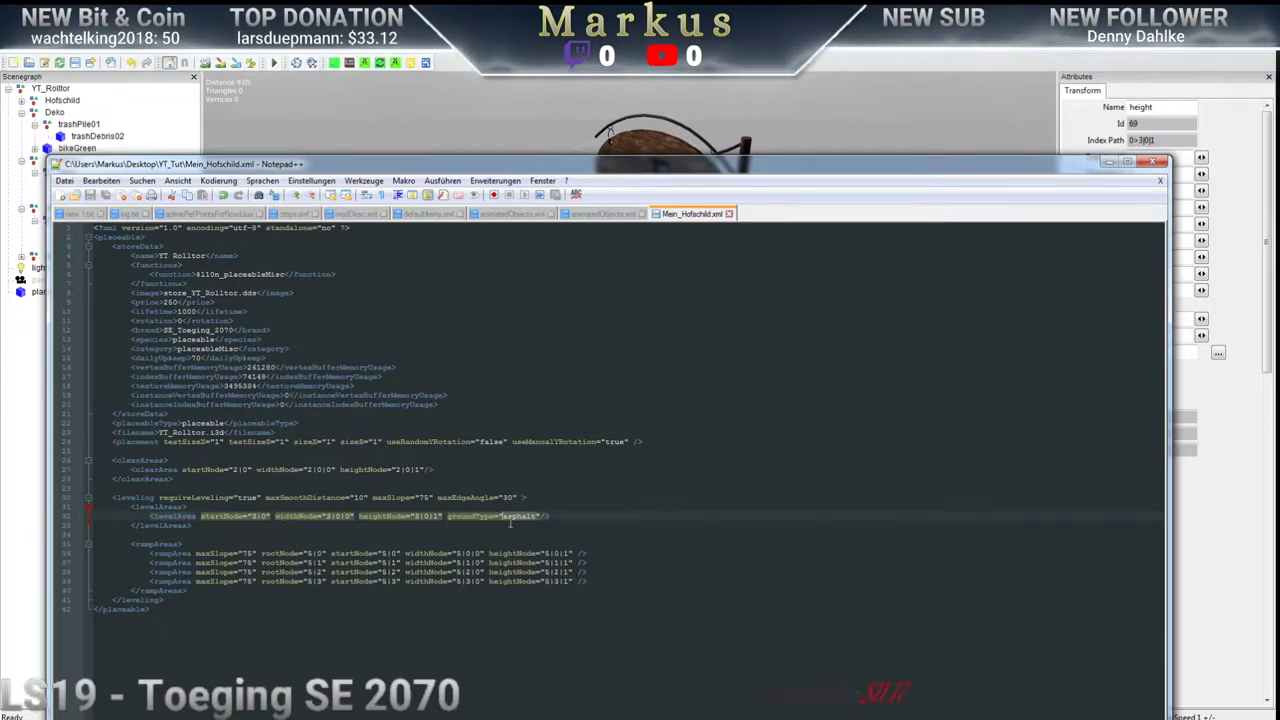
{"action": "key", "text": "alt+Tab"}
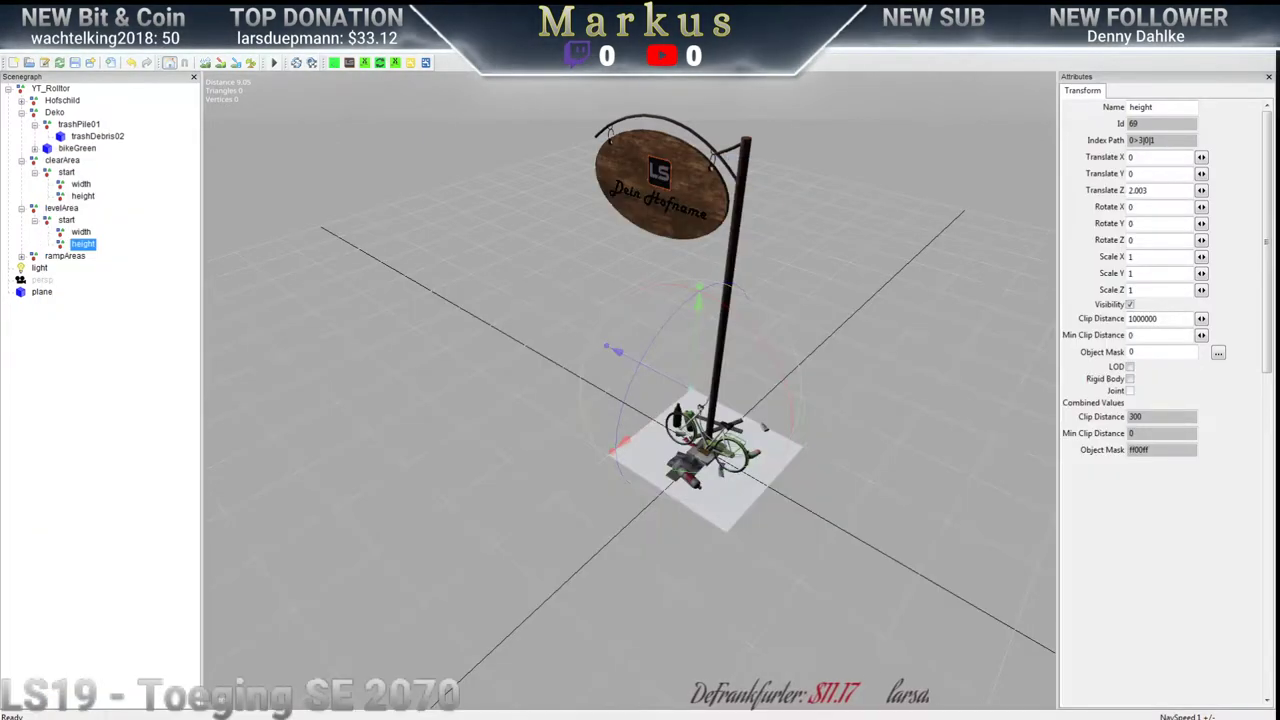
Expand the rampAreas group to reveal its start nodes, then switch to Mein_Hofschild.xml in Notepad++
{"action": "left_click", "coordinate": [62, 256]}
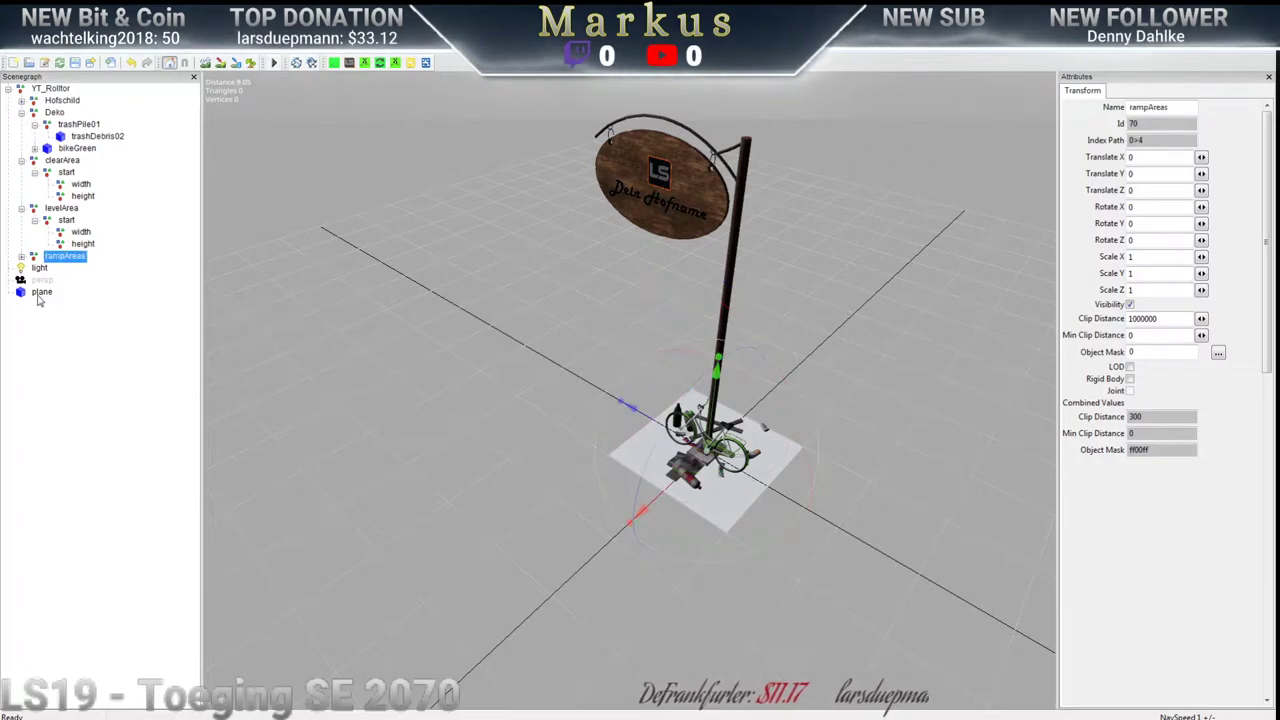
{"action": "left_click", "coordinate": [21, 257]}
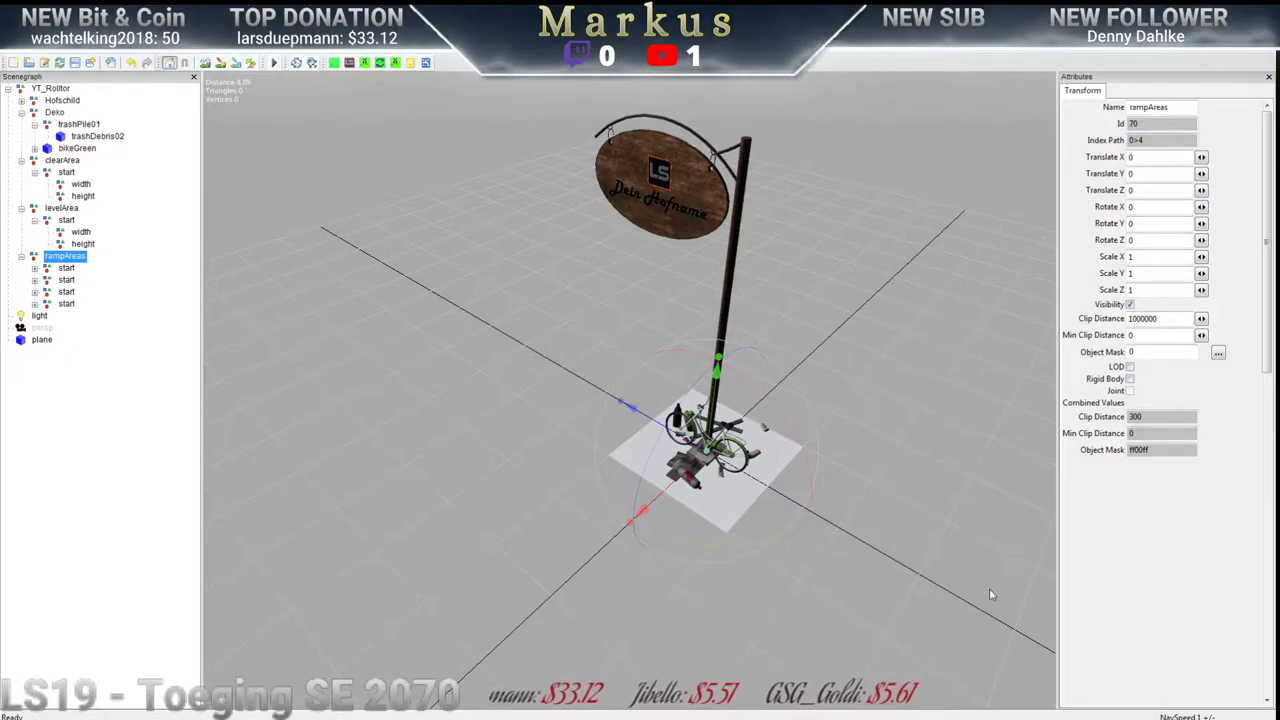
{"action": "key", "text": "alt+Tab"}
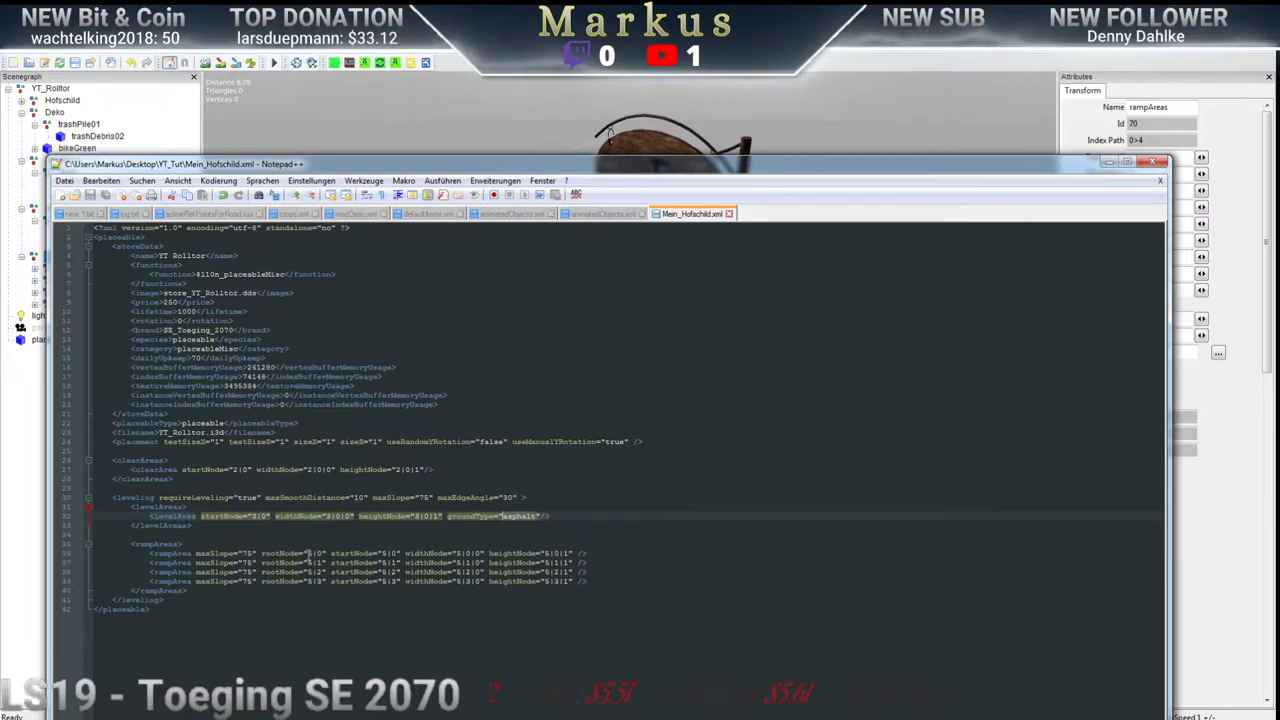
Set rootNode in the rampArea entries to 4|0, 4|1, 4|2 and 4|3, line by line
{"action": "triple_click", "coordinate": [308, 553]}
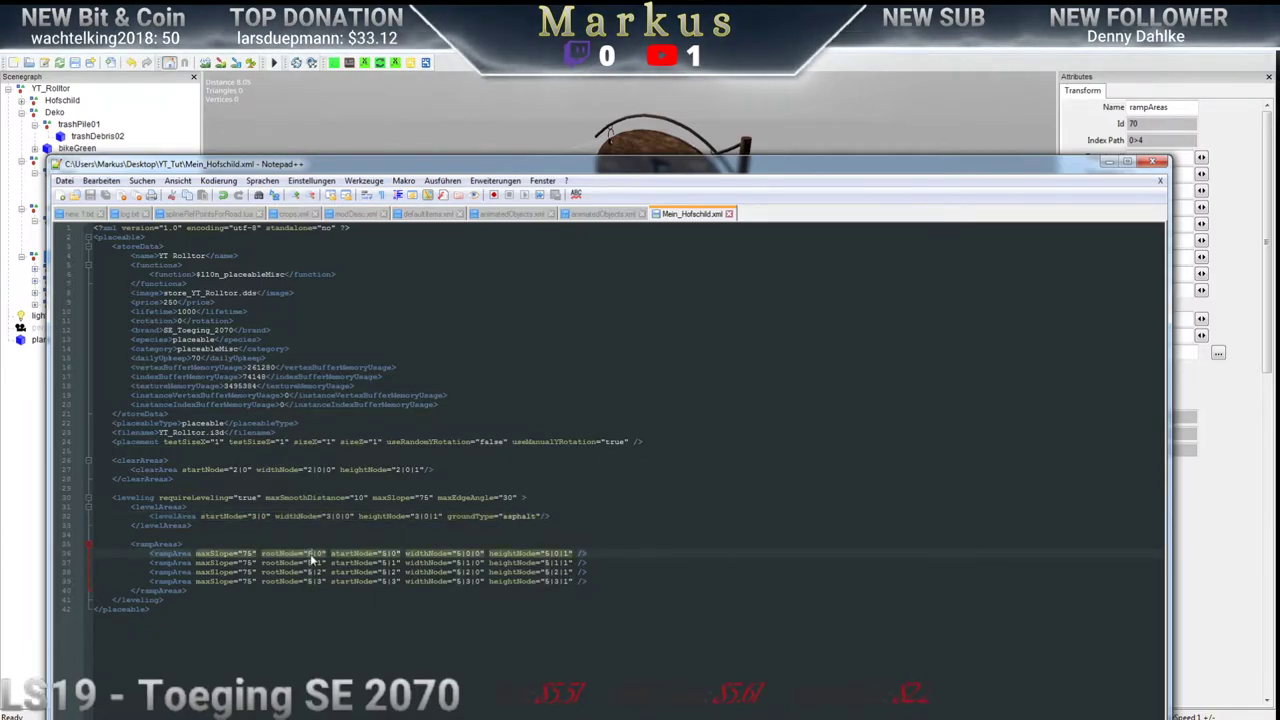
{"action": "type", "text": "4"}
{"action": "double_click", "coordinate": [309, 563]}
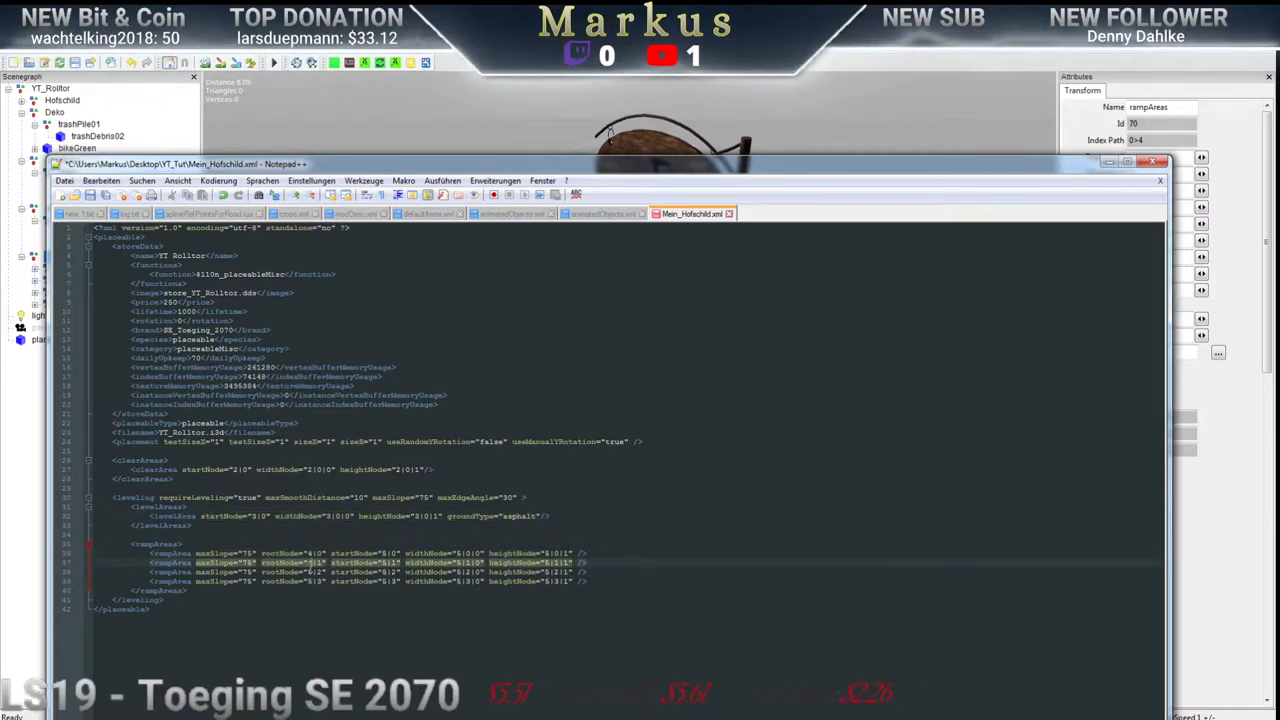
{"action": "double_click", "coordinate": [309, 572]}
{"action": "type", "text": "4"}
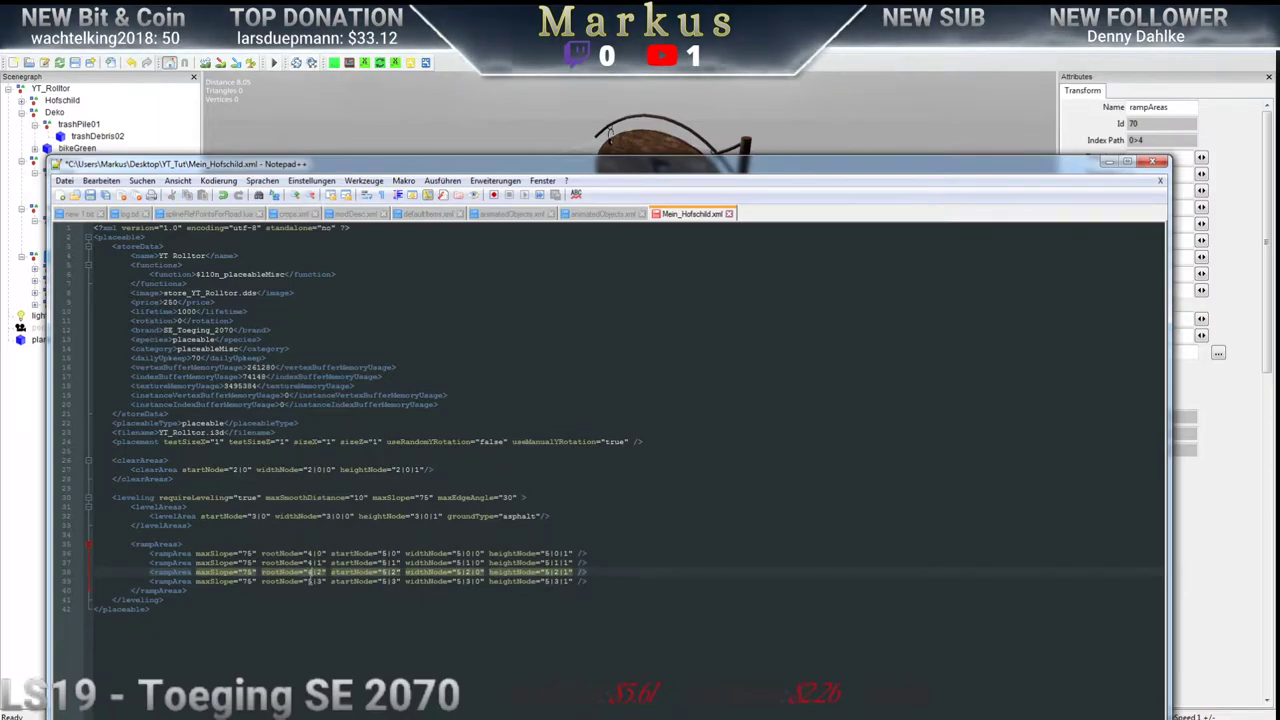
{"action": "double_click", "coordinate": [309, 581]}
{"action": "type", "text": "4"}
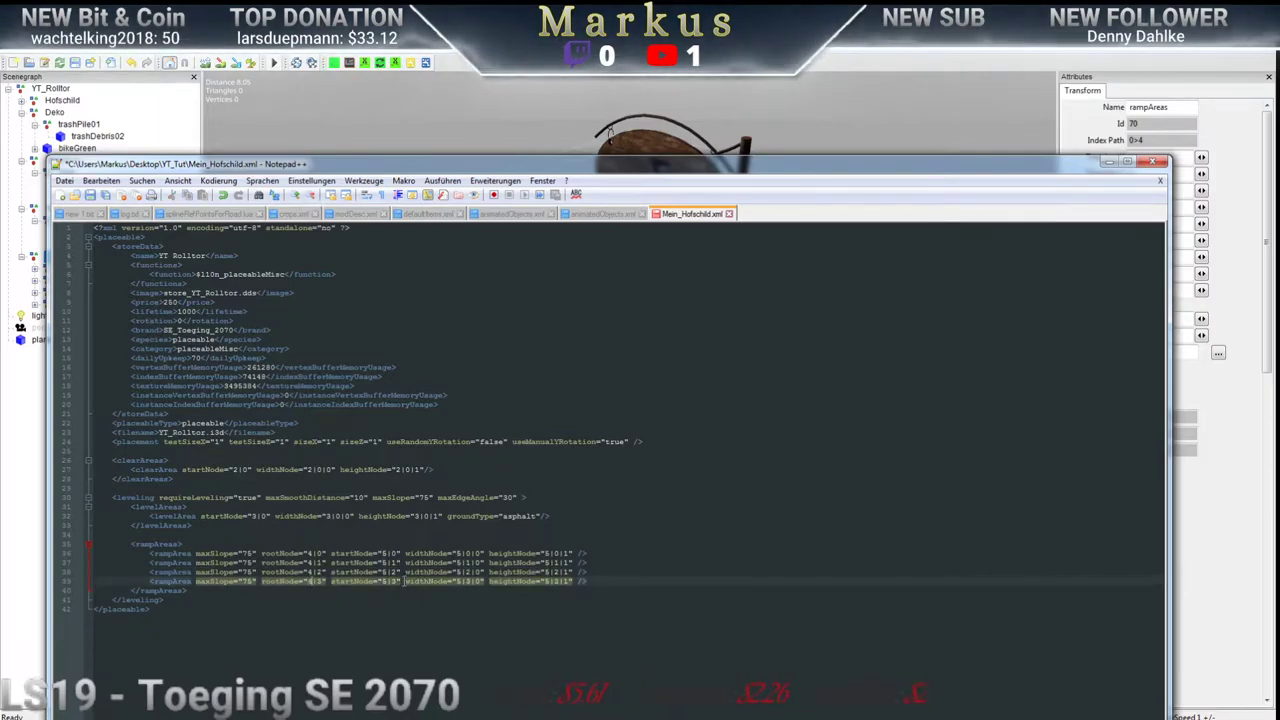
Set startNode in the rampArea entries to 4|0, 4|1, 4|2 and 4|3
{"action": "double_click", "coordinate": [384, 553]}
{"action": "type", "text": "4"}
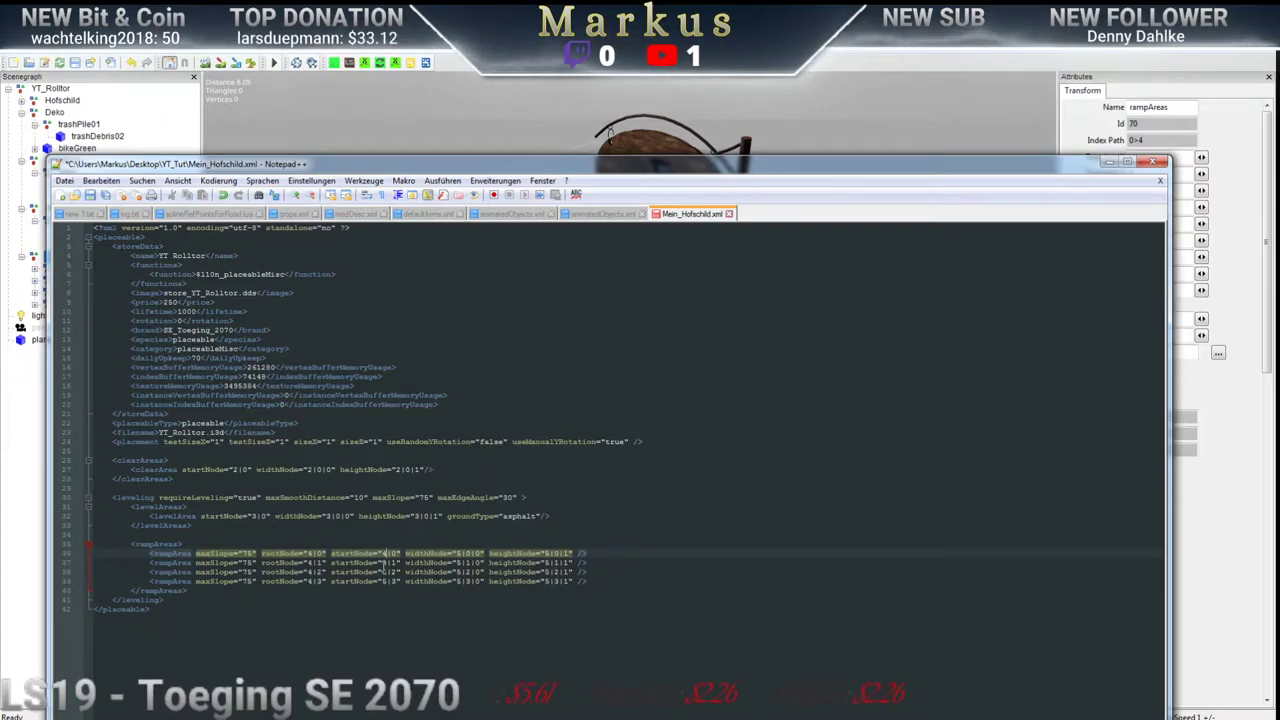
{"action": "double_click", "coordinate": [383, 563]}
{"action": "type", "text": "4"}
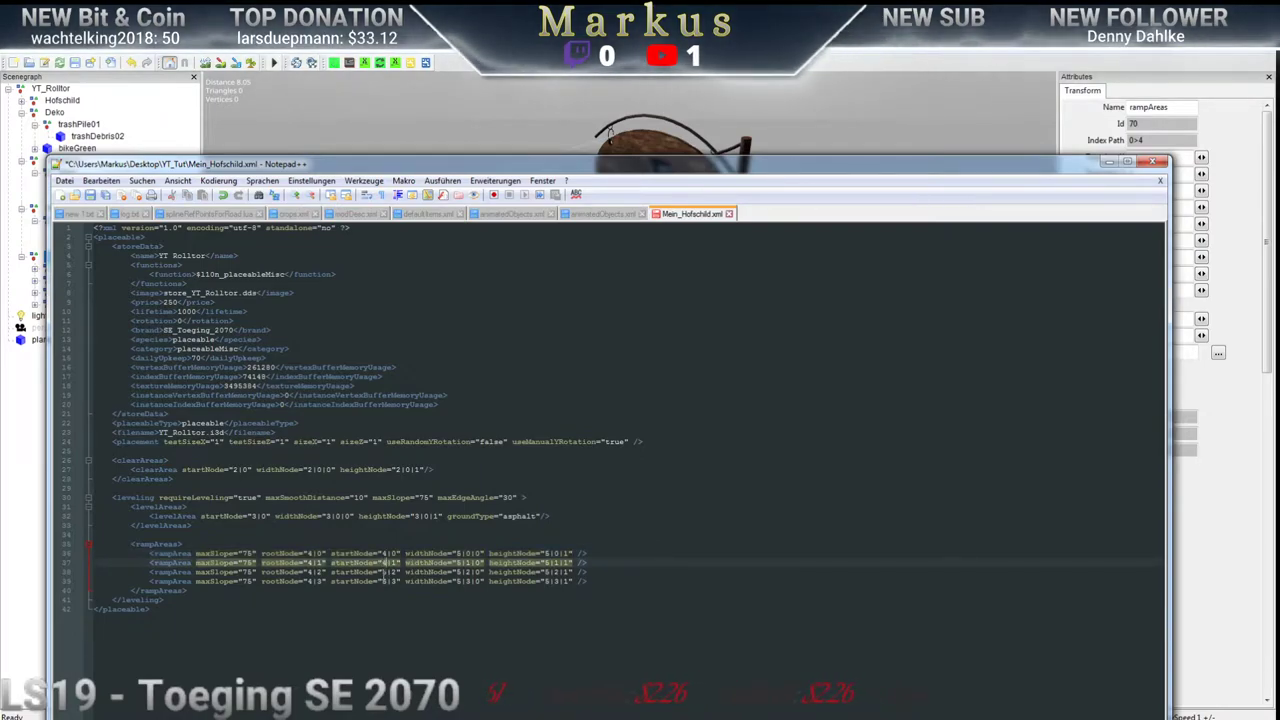
{"action": "double_click", "coordinate": [383, 572]}
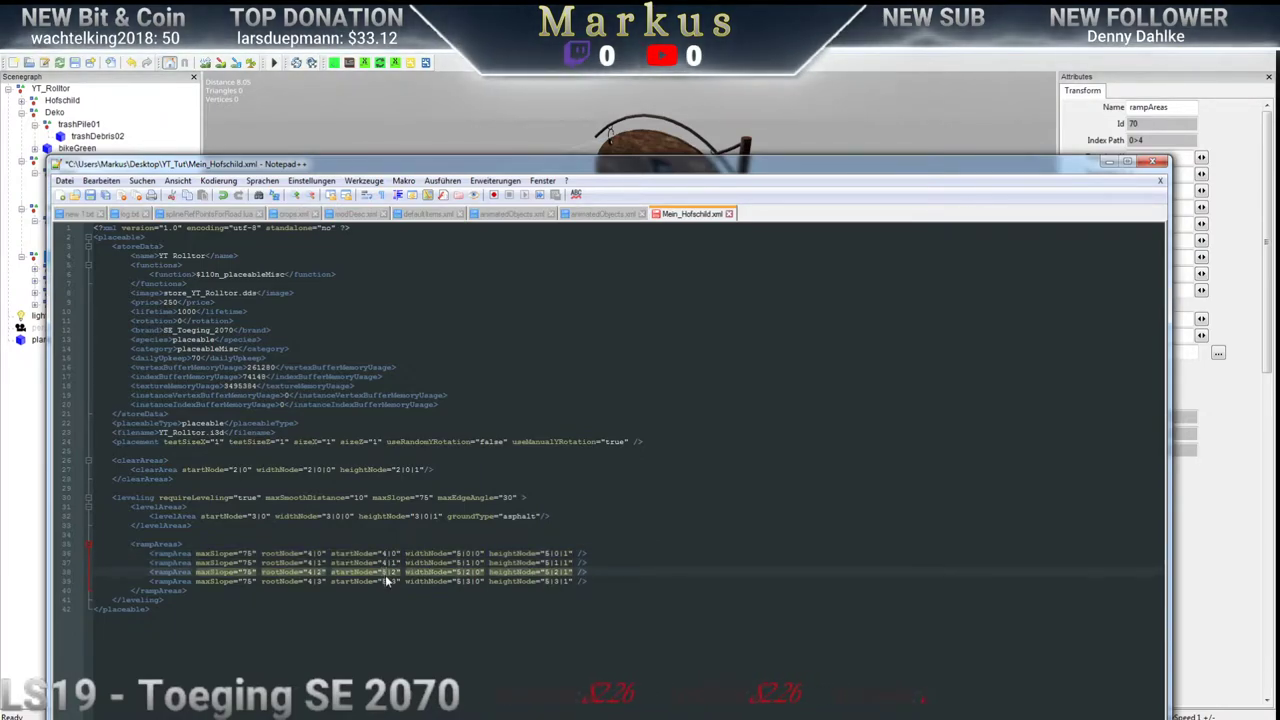
{"action": "type", "text": "4"}
{"action": "double_click", "coordinate": [384, 581]}
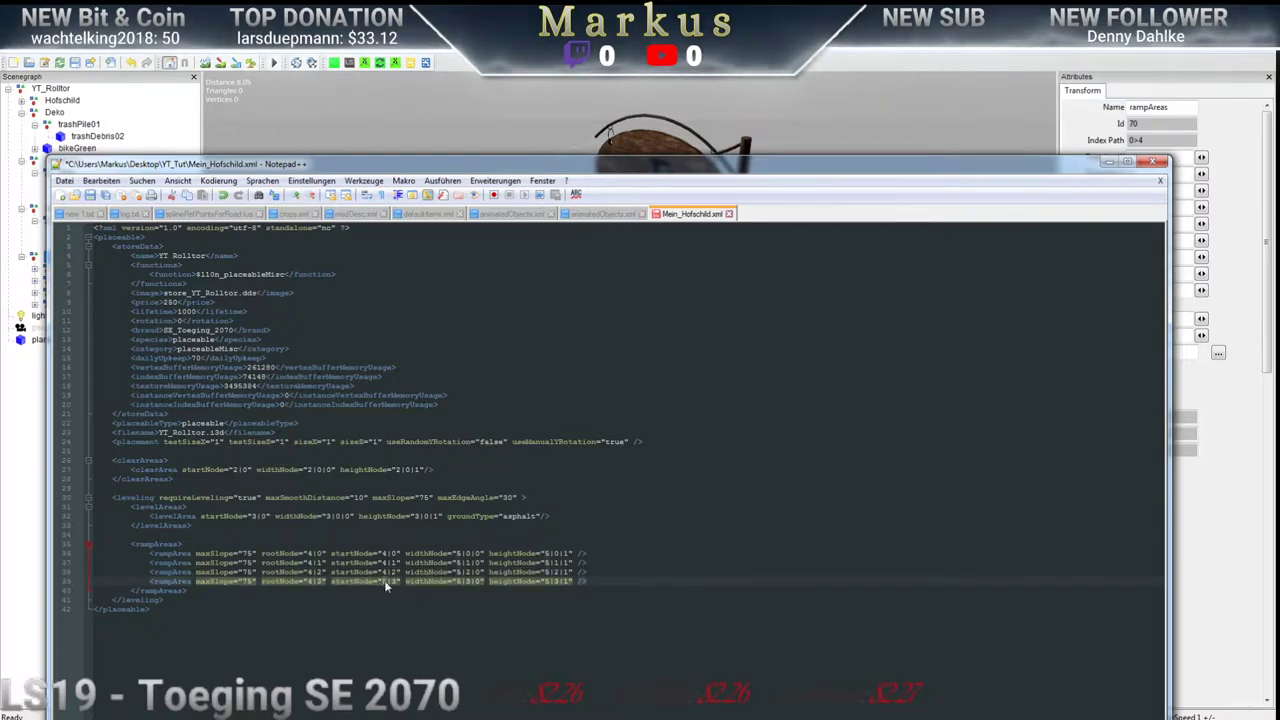
{"action": "type", "text": "4"}
Set widthNode in the rampArea entries to 4|0|0, 4|1|0, 4|2|0 and 4|3|0
{"action": "double_click", "coordinate": [458, 553]}
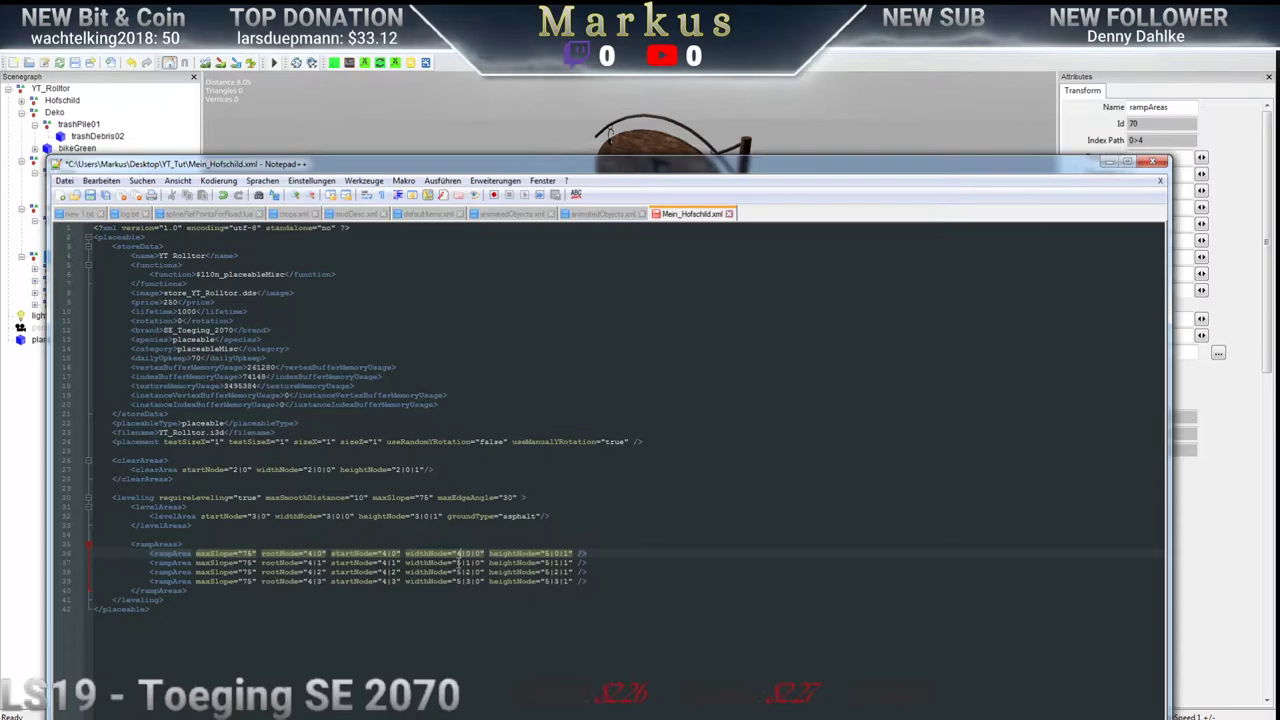
{"action": "double_click", "coordinate": [458, 563]}
{"action": "double_click", "coordinate": [458, 572]}
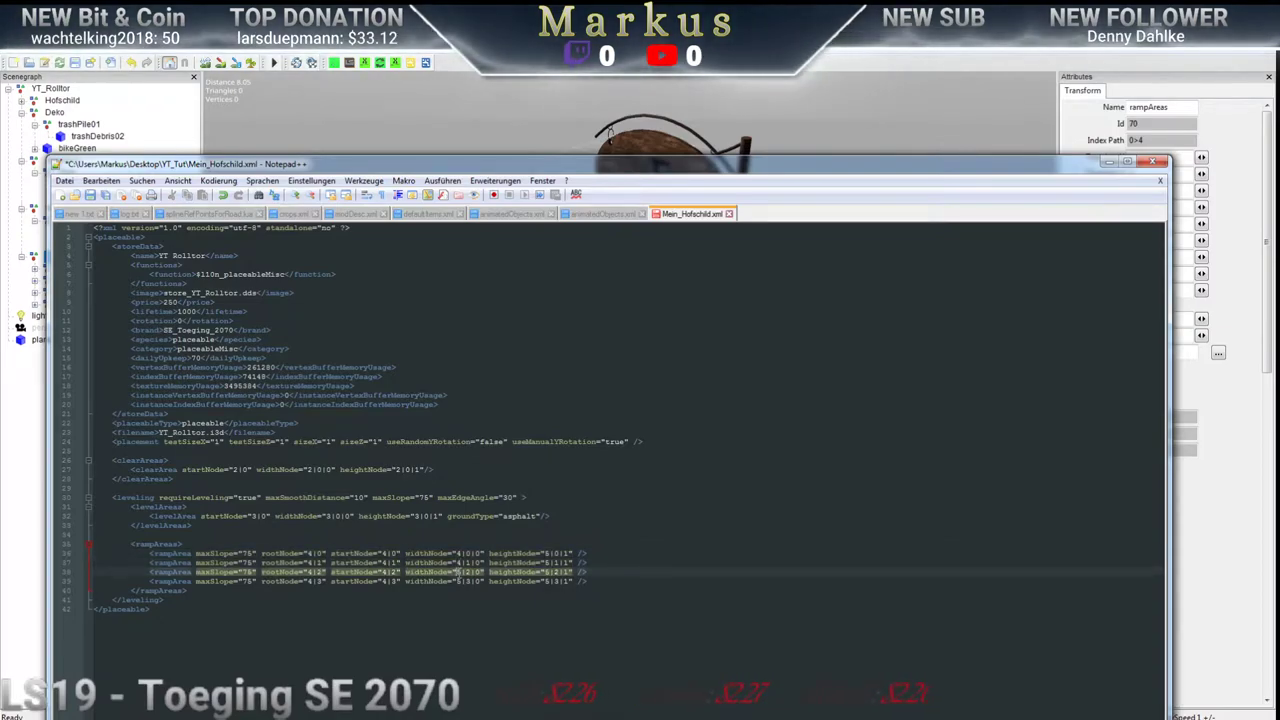
{"action": "double_click", "coordinate": [458, 581]}
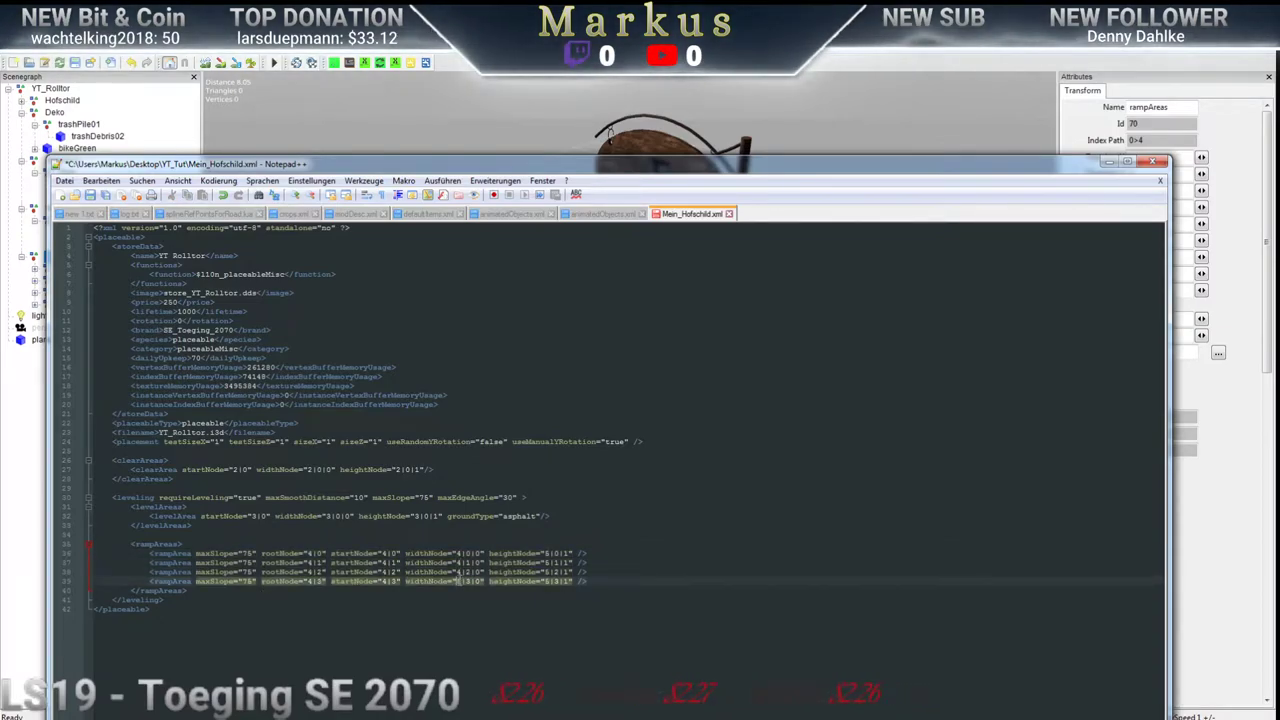
{"action": "type", "text": "4"}
Set heightNode in the rampArea entries to 4|0|1, 4|1|1, 4|2|1 and 4|3|1, and save the file
{"action": "double_click", "coordinate": [546, 553]}
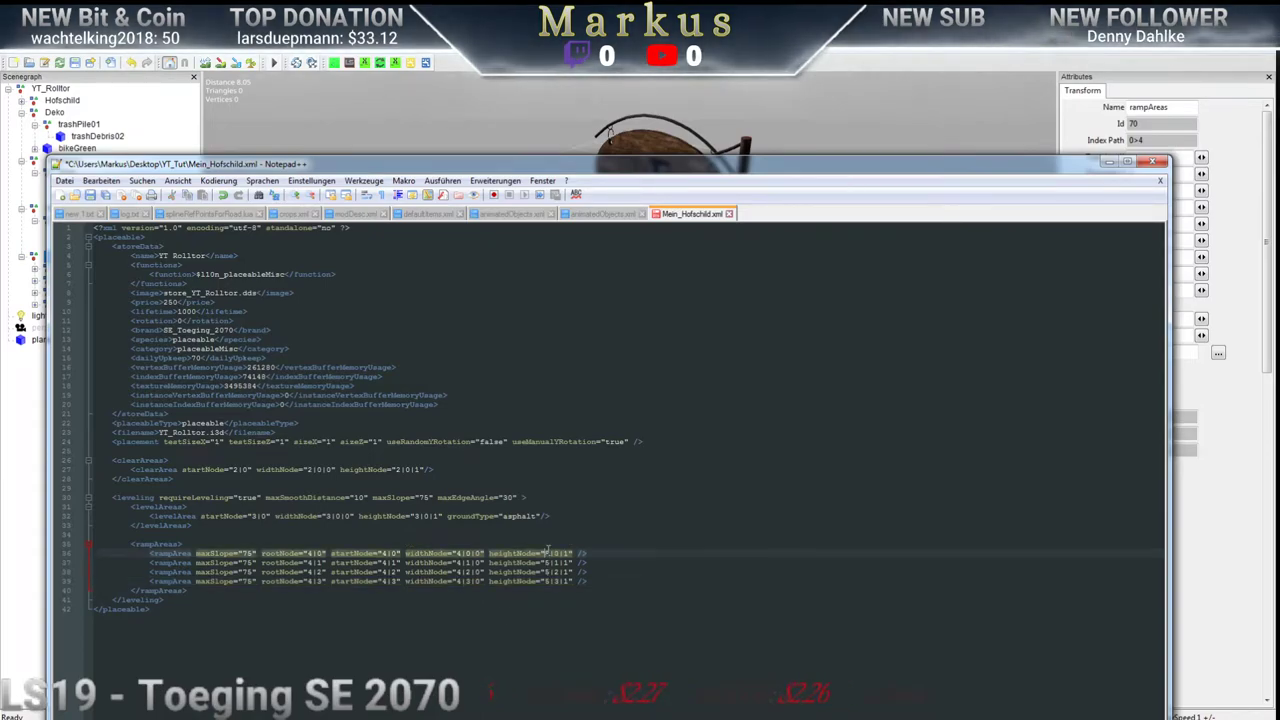
{"action": "type", "text": "4"}
{"action": "double_click", "coordinate": [546, 562]}
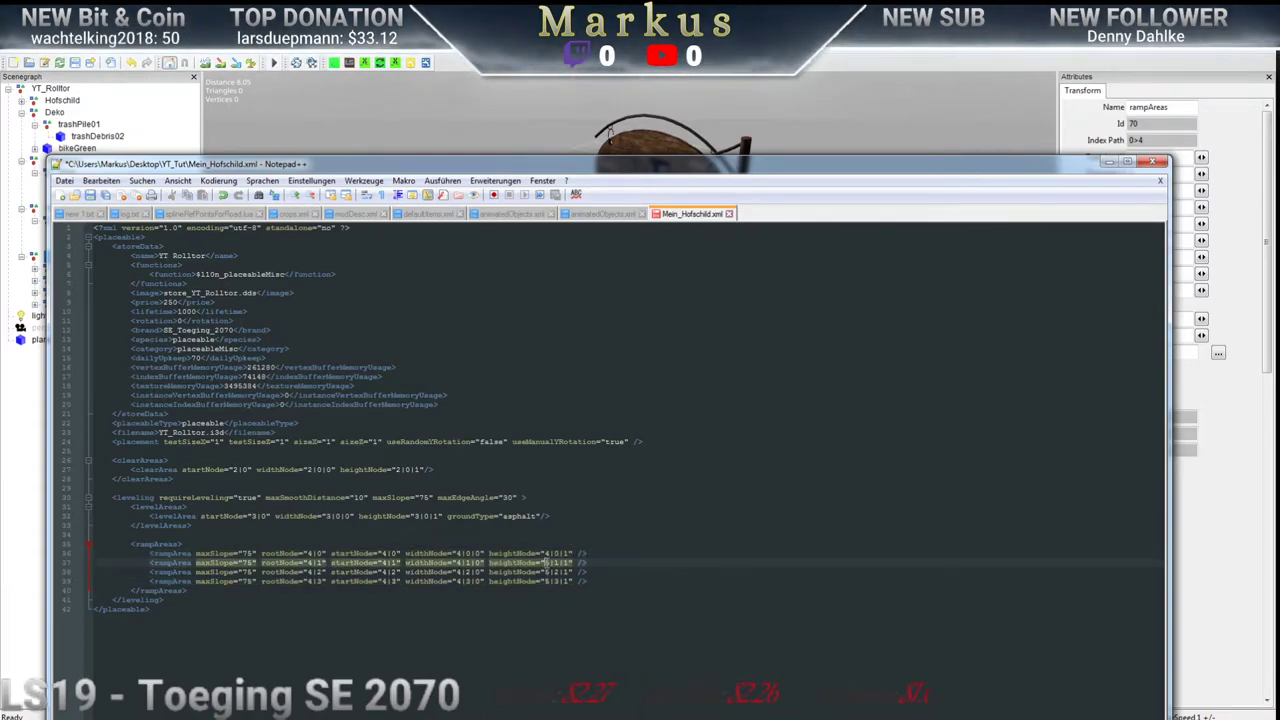
{"action": "type", "text": "4"}
{"action": "double_click", "coordinate": [546, 571]}
{"action": "type", "text": "4"}
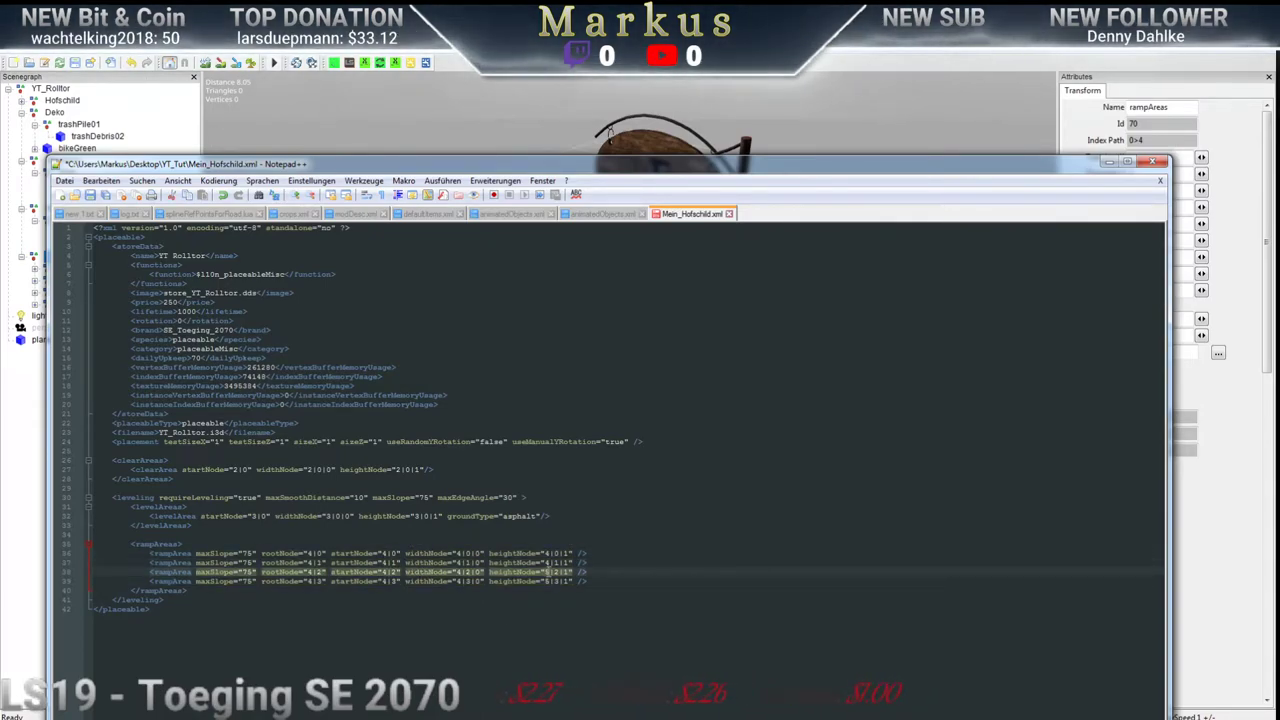
{"action": "double_click", "coordinate": [547, 580]}
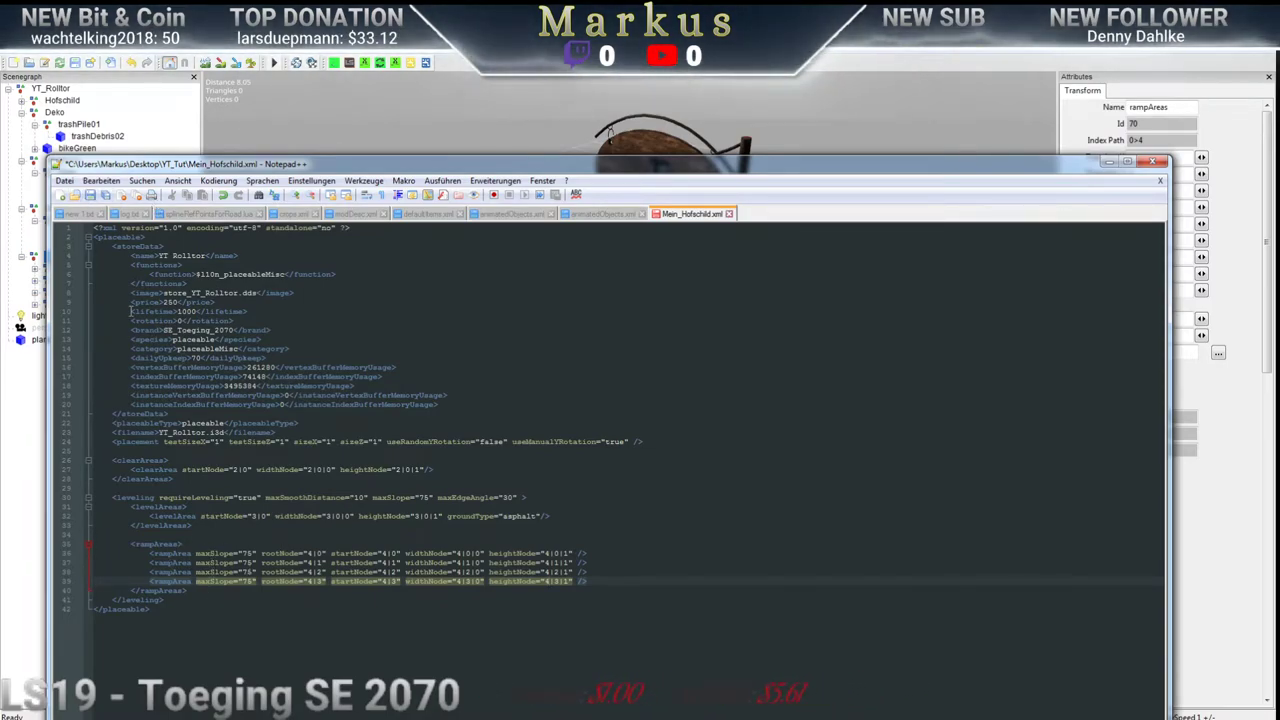
{"action": "key", "text": "ctrl+s"}
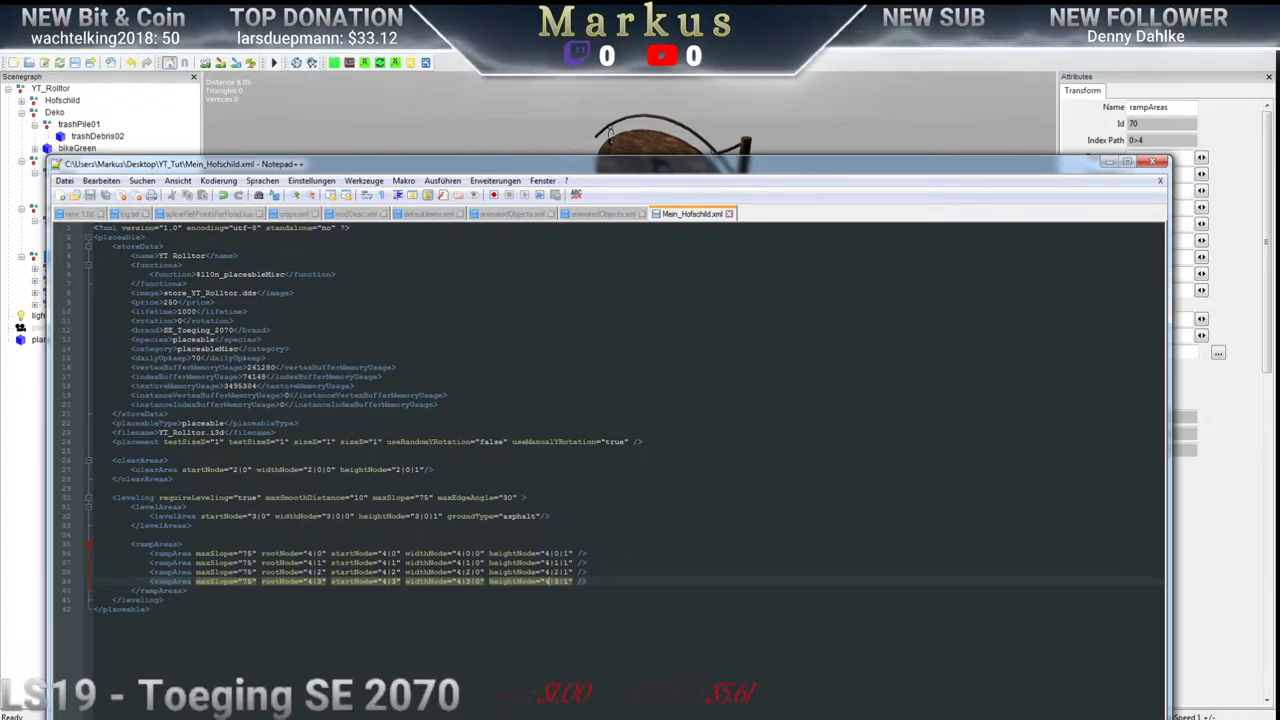
Return to GIANTS Editor, expand the first start node under rampAreas, and enlarge the 3D view by hiding the attributes and narrowing the scenegraph
{"action": "left_click", "coordinate": [608, 135]}
{"action": "left_click", "coordinate": [66, 270]}
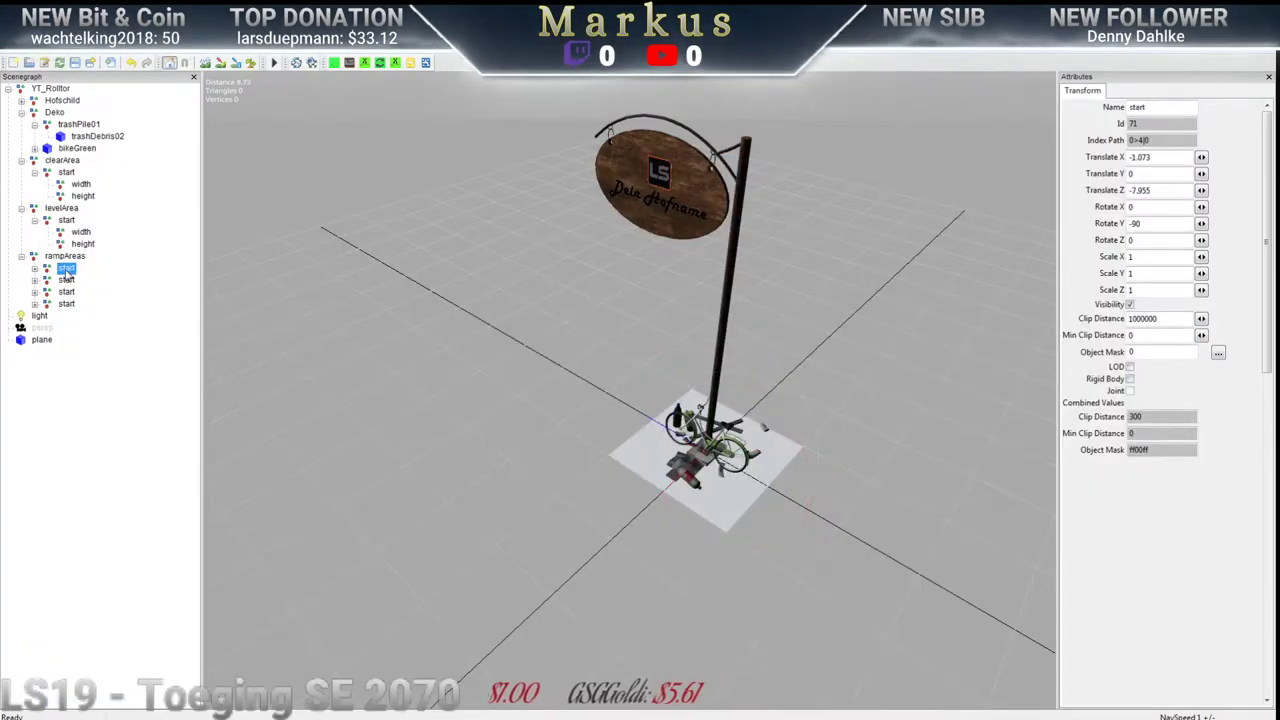
{"action": "left_click", "coordinate": [35, 269]}
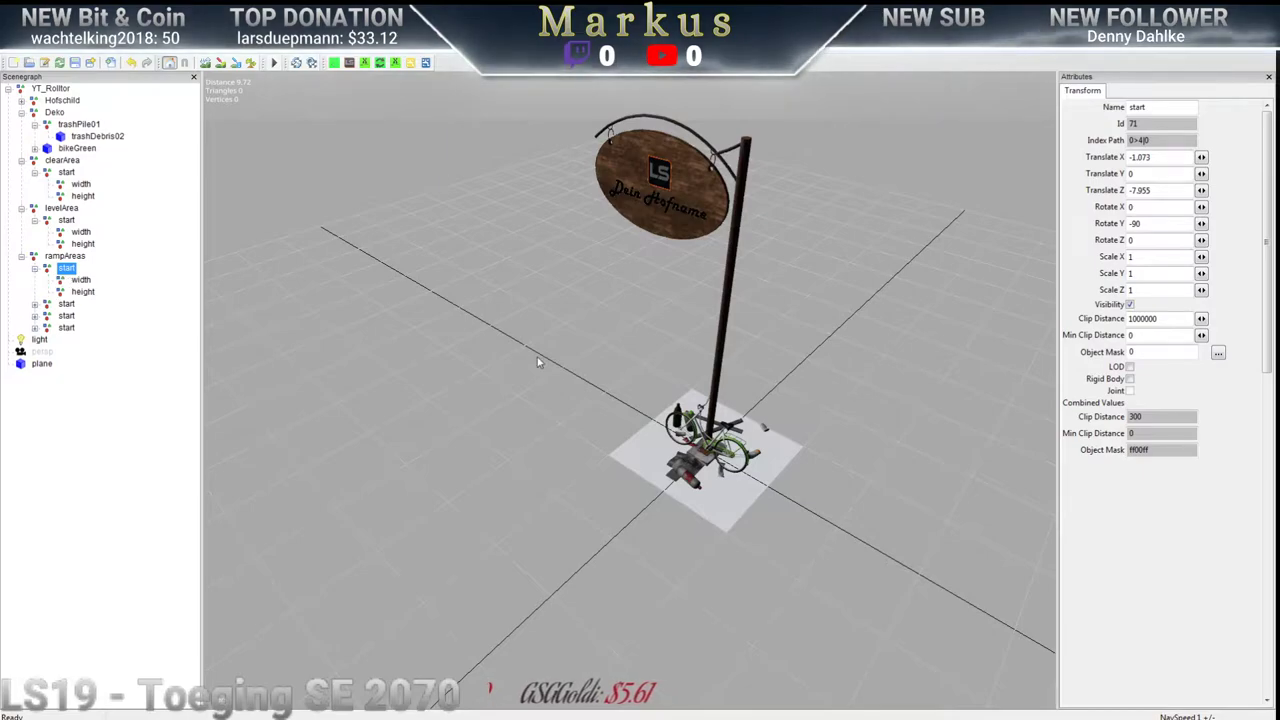
{"action": "key", "text": "s"}
{"action": "middle_click_drag", "start_coordinate": [695, 451], "coordinate": [698, 465]}
{"action": "key", "text": "F7"}
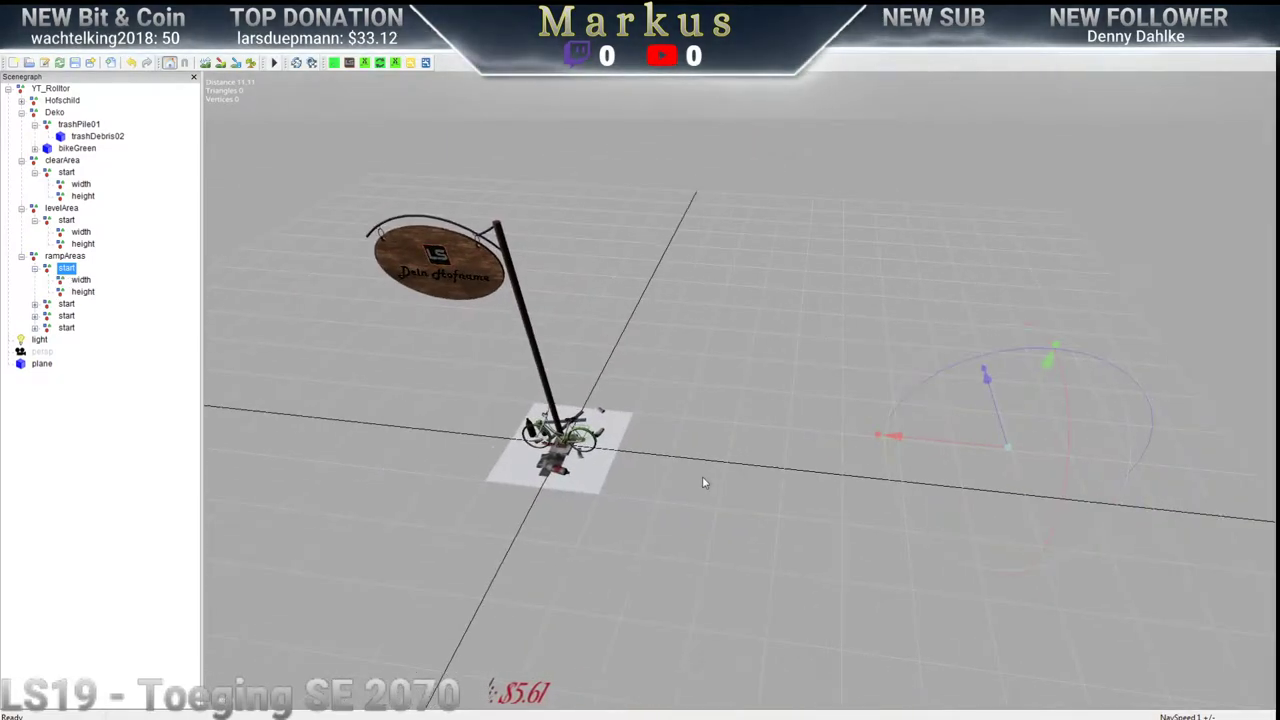
{"action": "key", "text": "a"}
{"action": "left_click_drag", "start_coordinate": [197, 418], "coordinate": [140, 420]}
{"action": "middle_click_drag", "start_coordinate": [701, 463], "coordinate": [539, 445]}
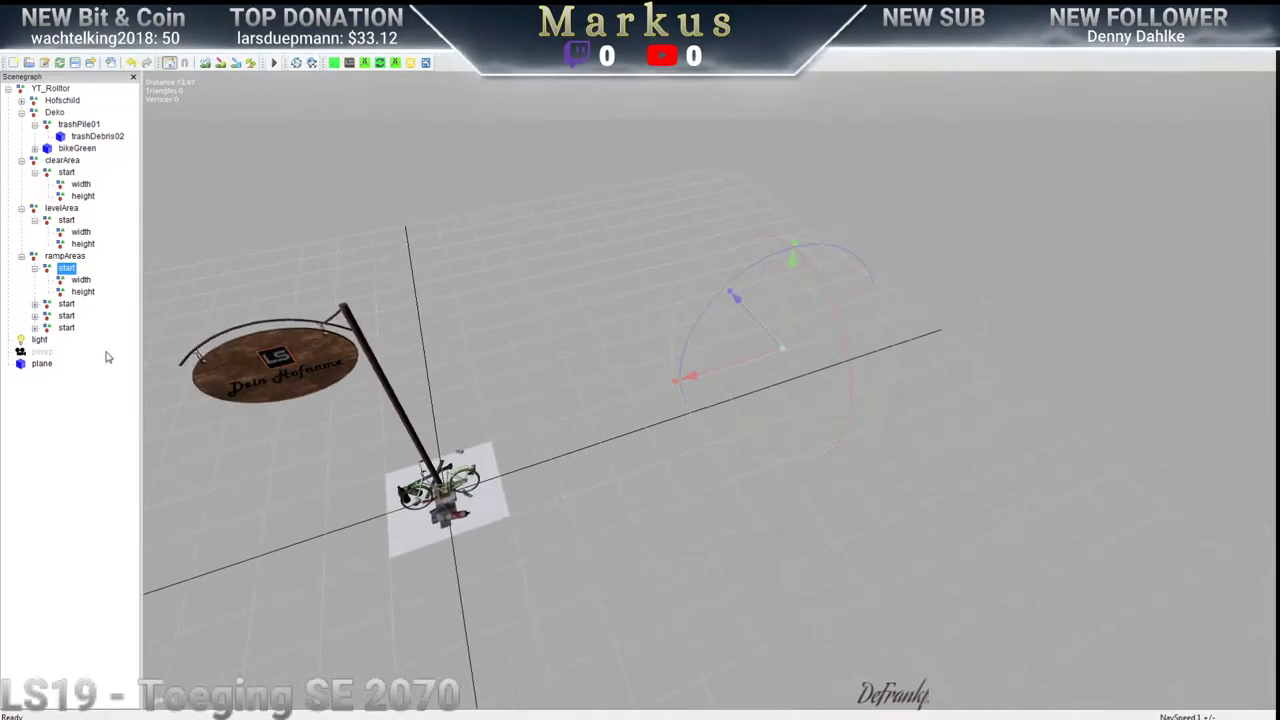
Move the first ramp area's start node to the plane's negative-X, negative-Z corner and its width node to the negative-X, positive-Z corner
{"action": "left_click", "coordinate": [81, 280]}
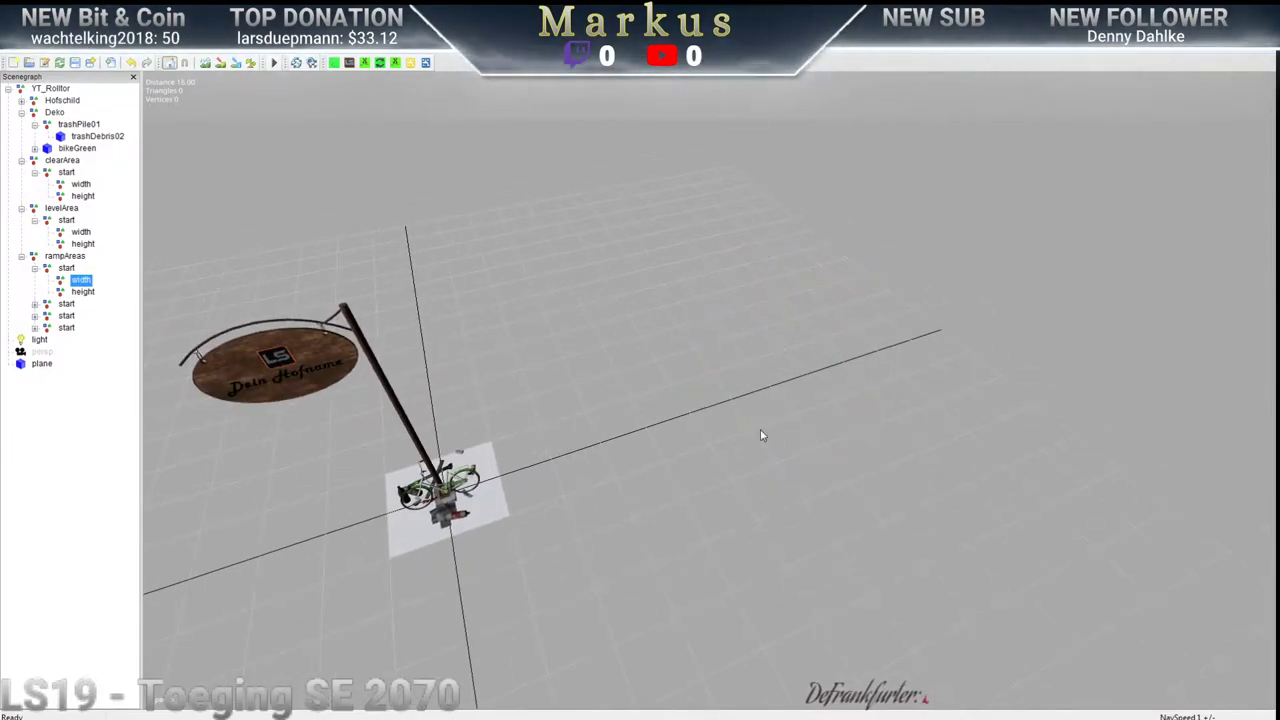
{"action": "middle_click_drag", "start_coordinate": [761, 435], "coordinate": [638, 420]}
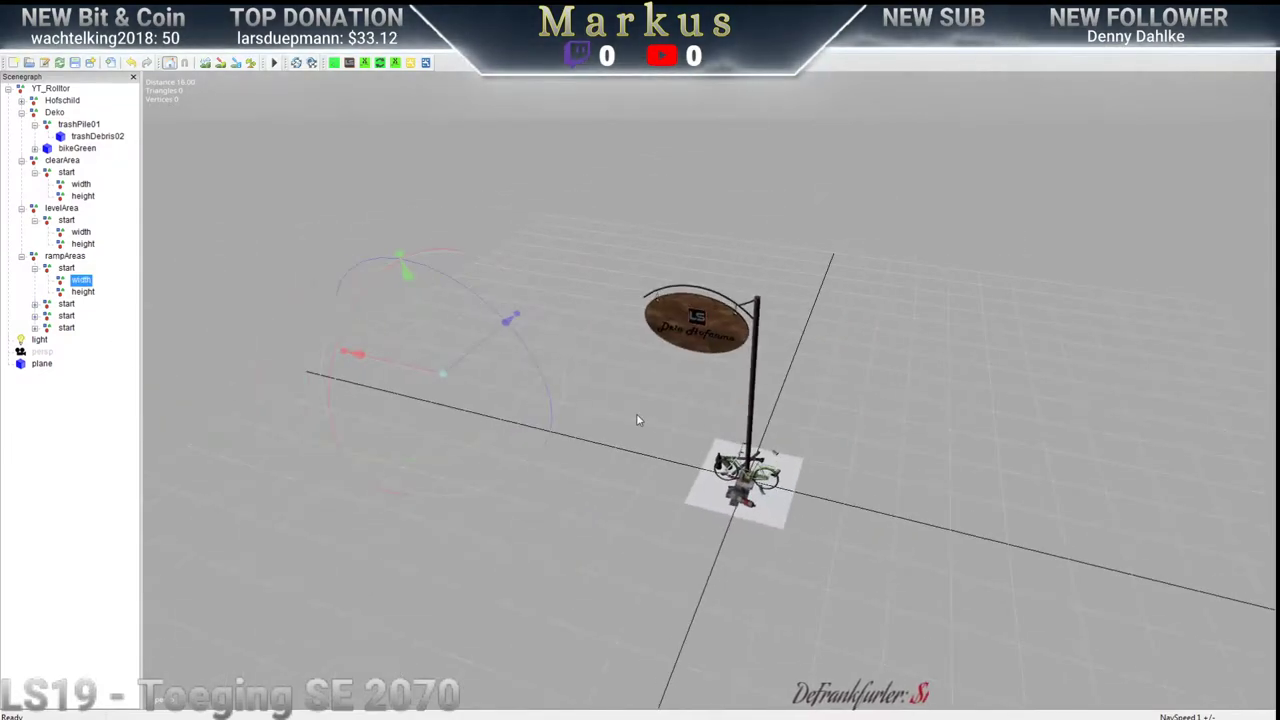
{"action": "left_click", "coordinate": [84, 292]}
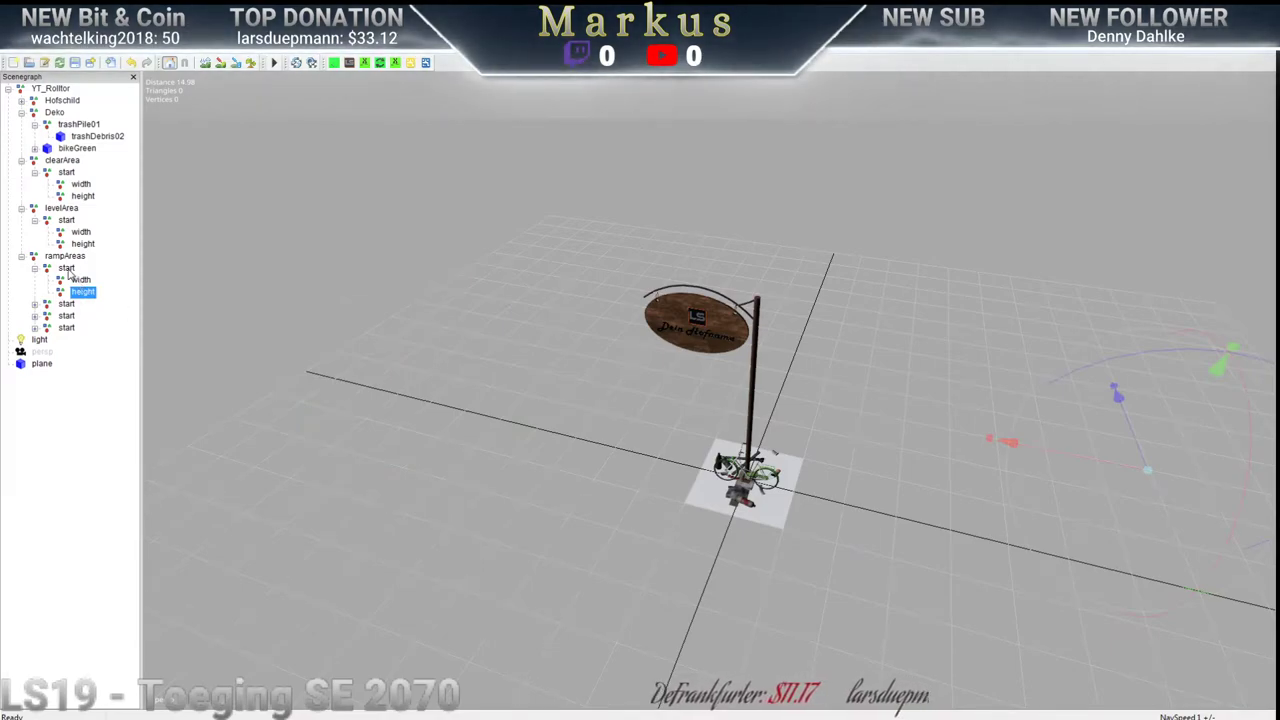
{"action": "left_click", "coordinate": [66, 269]}
{"action": "middle_click_drag", "start_coordinate": [710, 428], "coordinate": [854, 408]}
{"action": "left_click_drag", "start_coordinate": [834, 334], "coordinate": [548, 402]}
{"action": "middle_click_drag", "start_coordinate": [548, 402], "coordinate": [886, 404]}
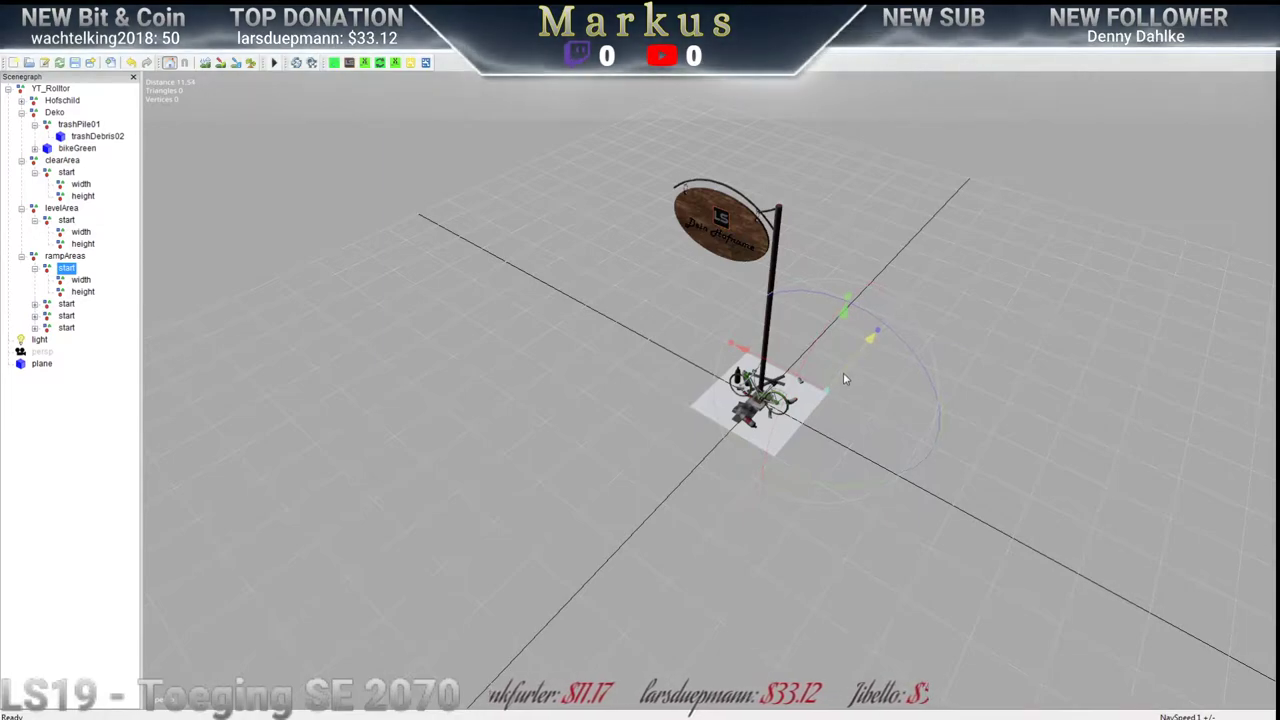
{"action": "left_click", "coordinate": [80, 280]}
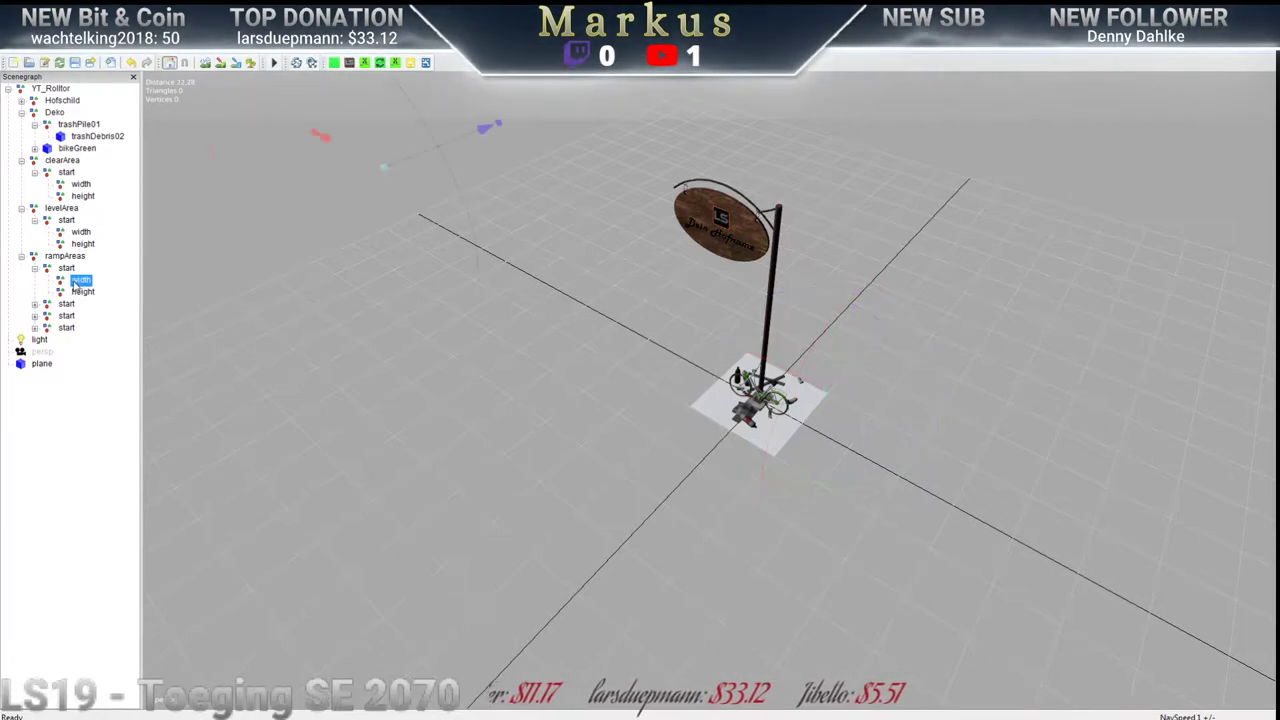
{"action": "left_click_drag", "start_coordinate": [359, 155], "coordinate": [758, 423]}
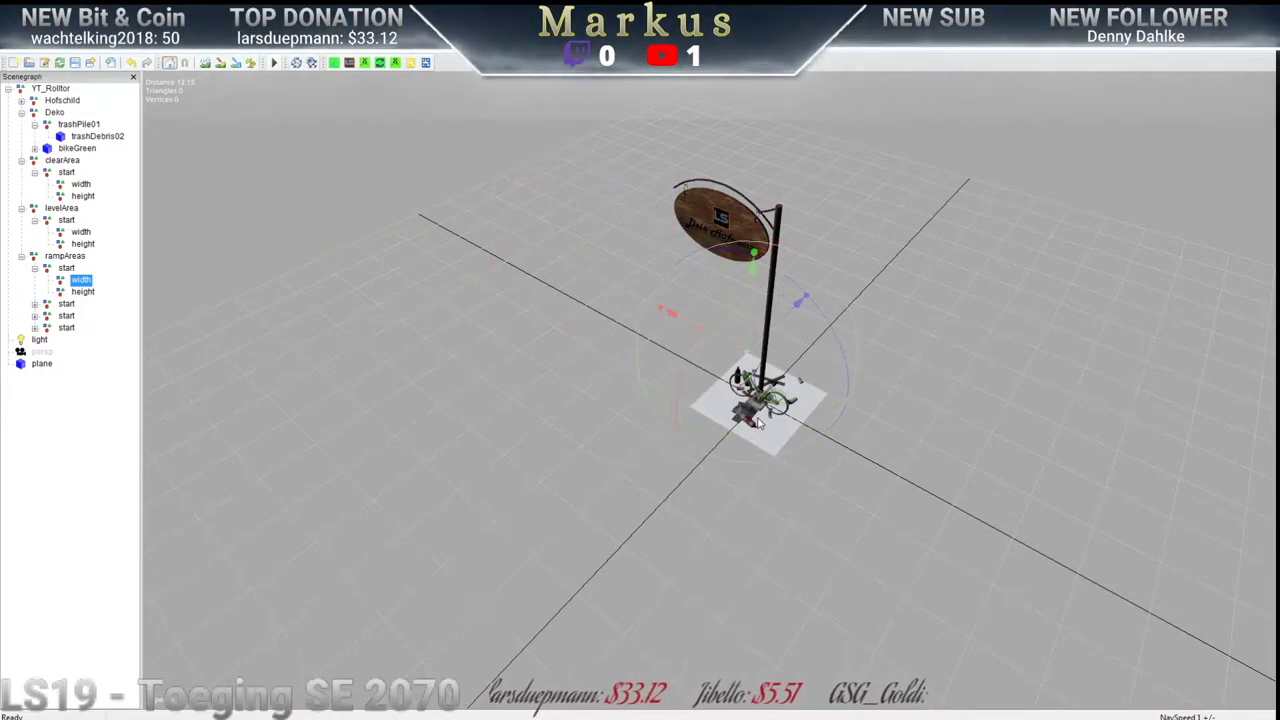
Place the first ramp area's height node a short distance outside the plane, outward from the start node's corner toward negative X, and collapse that start node
{"action": "left_click", "coordinate": [85, 292]}
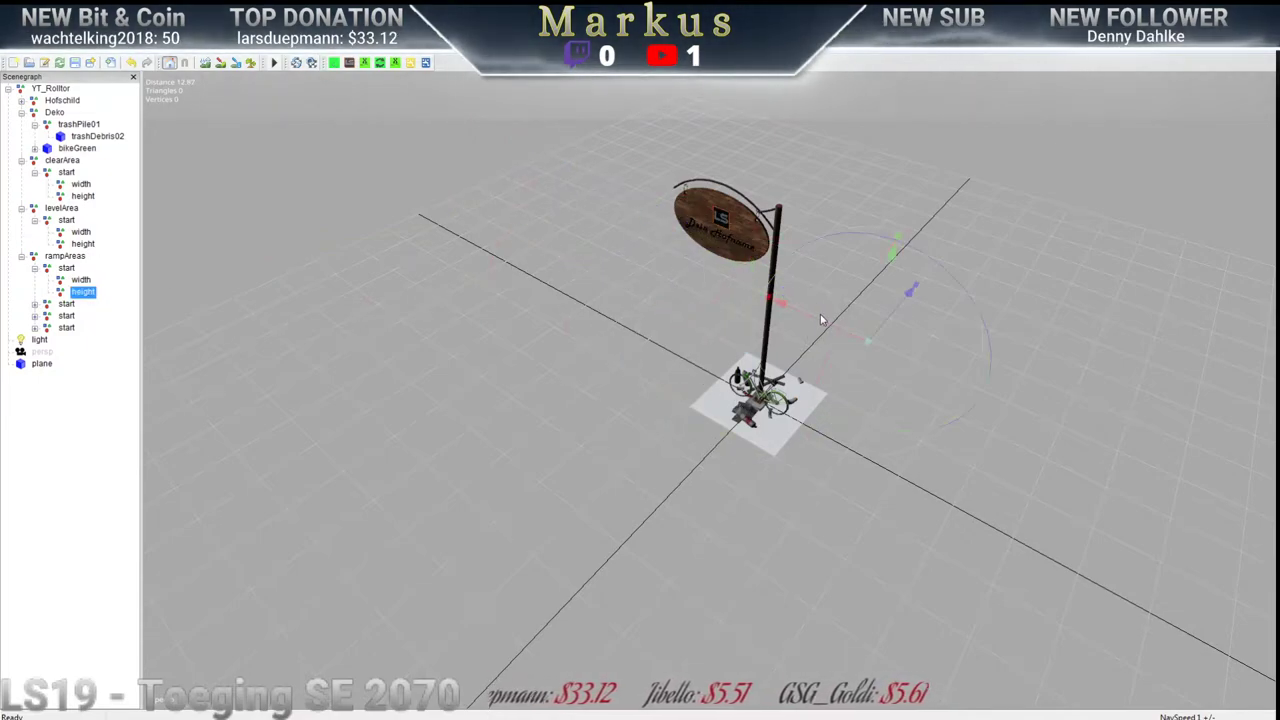
{"action": "right_click_drag", "start_coordinate": [889, 380], "coordinate": [833, 364]}
{"action": "scroll", "coordinate": [793, 381], "scroll_direction": "up", "scroll_amount": 3}
{"action": "left_click_drag", "start_coordinate": [928, 317], "coordinate": [874, 360]}
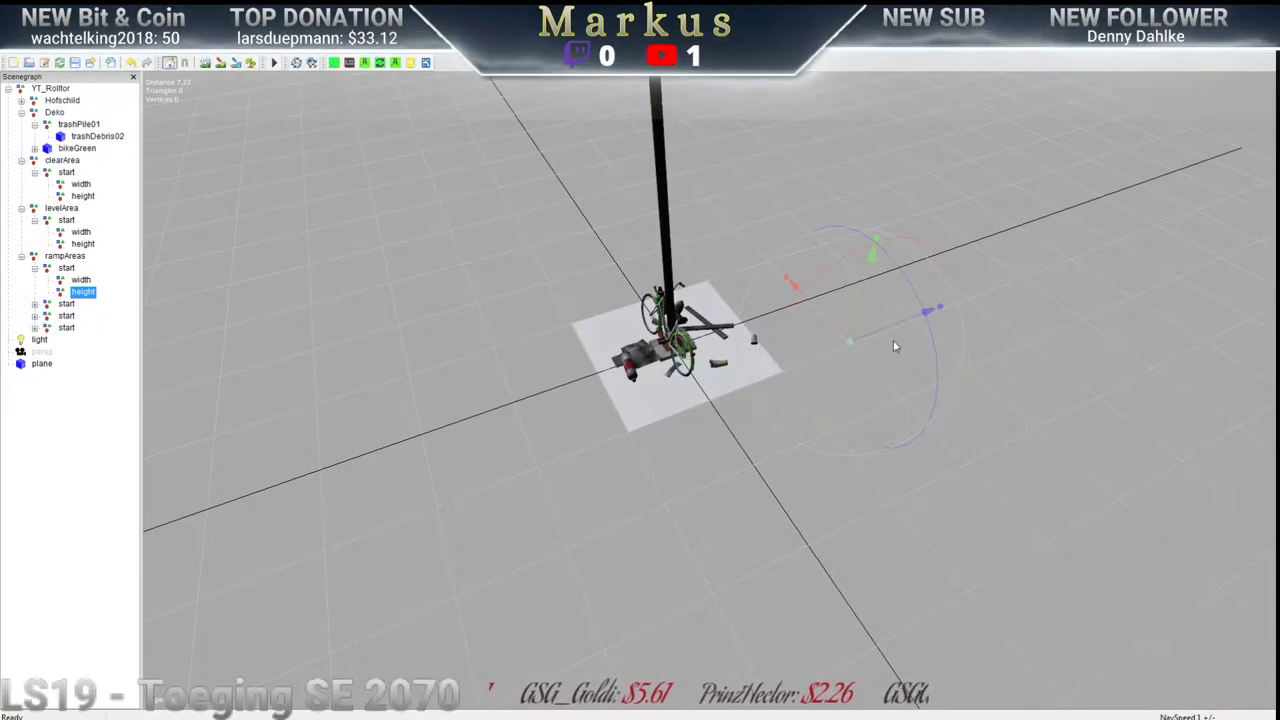
{"action": "left_click_drag", "start_coordinate": [884, 334], "coordinate": [953, 320]}
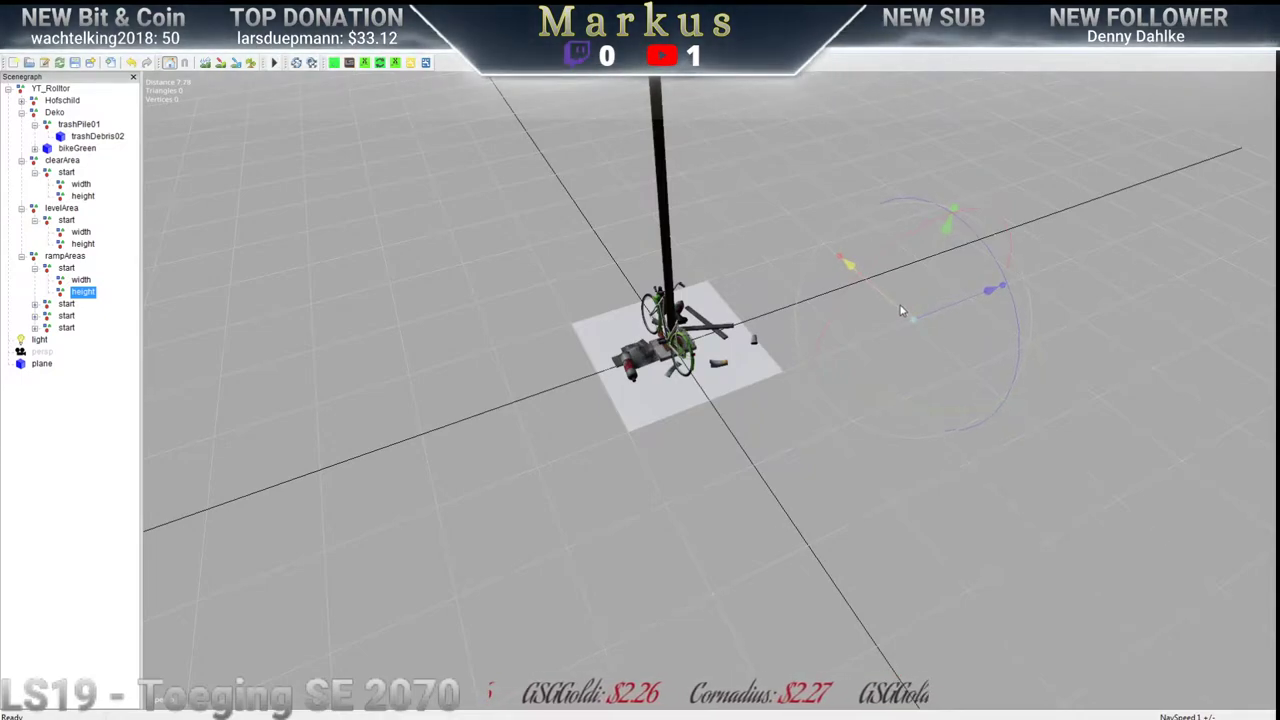
{"action": "left_click_drag", "start_coordinate": [936, 316], "coordinate": [870, 346]}
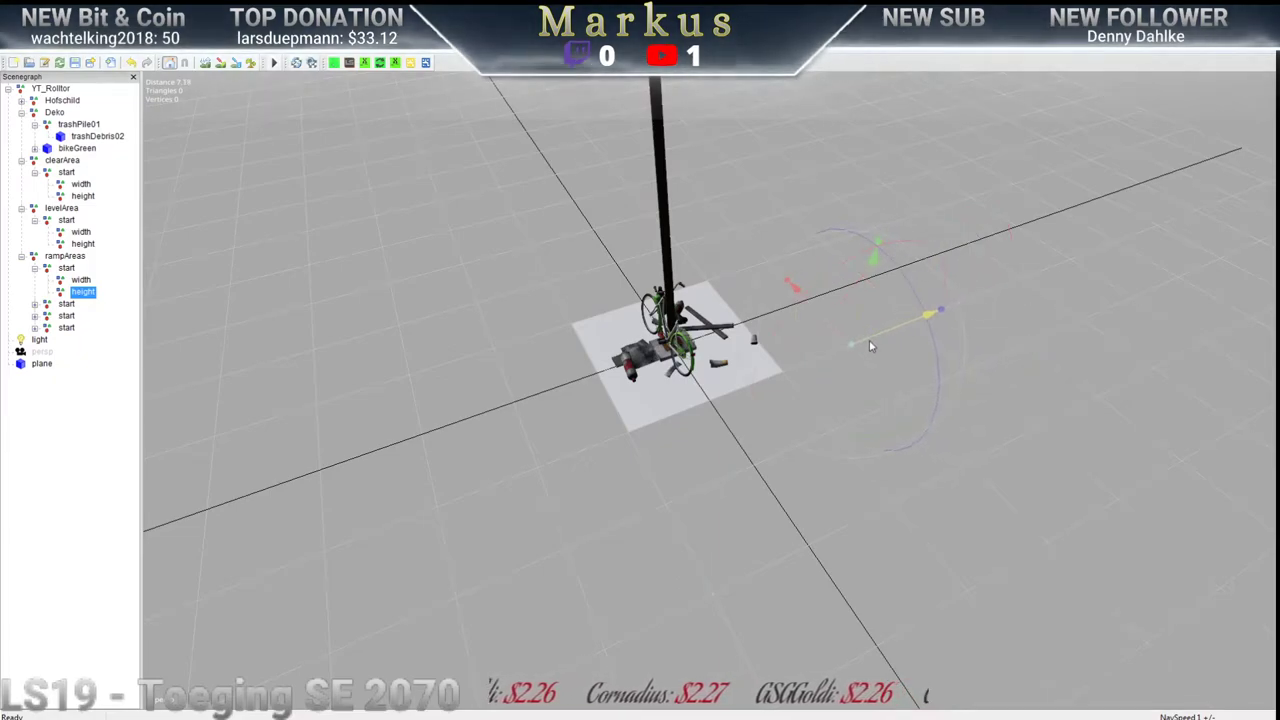
{"action": "scroll", "coordinate": [868, 346], "scroll_direction": "down", "scroll_amount": 3}
{"action": "middle_click_drag", "start_coordinate": [943, 354], "coordinate": [535, 360]}
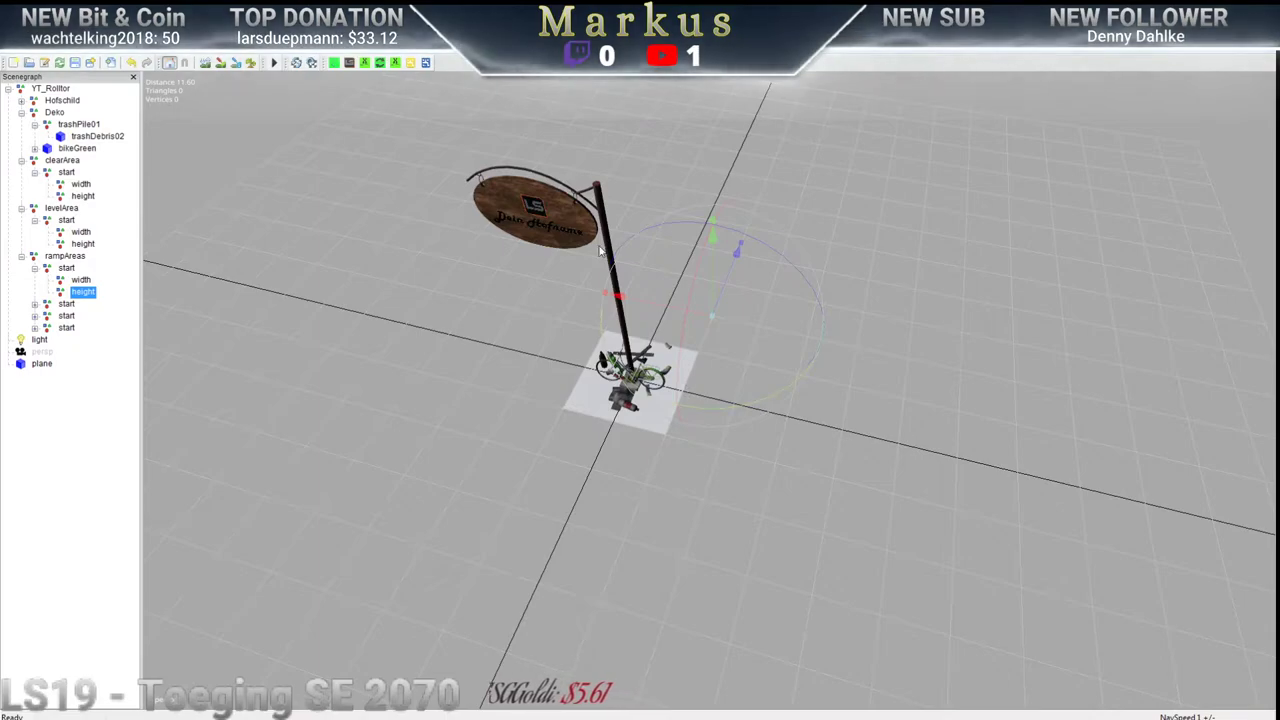
{"action": "left_click", "coordinate": [35, 269]}
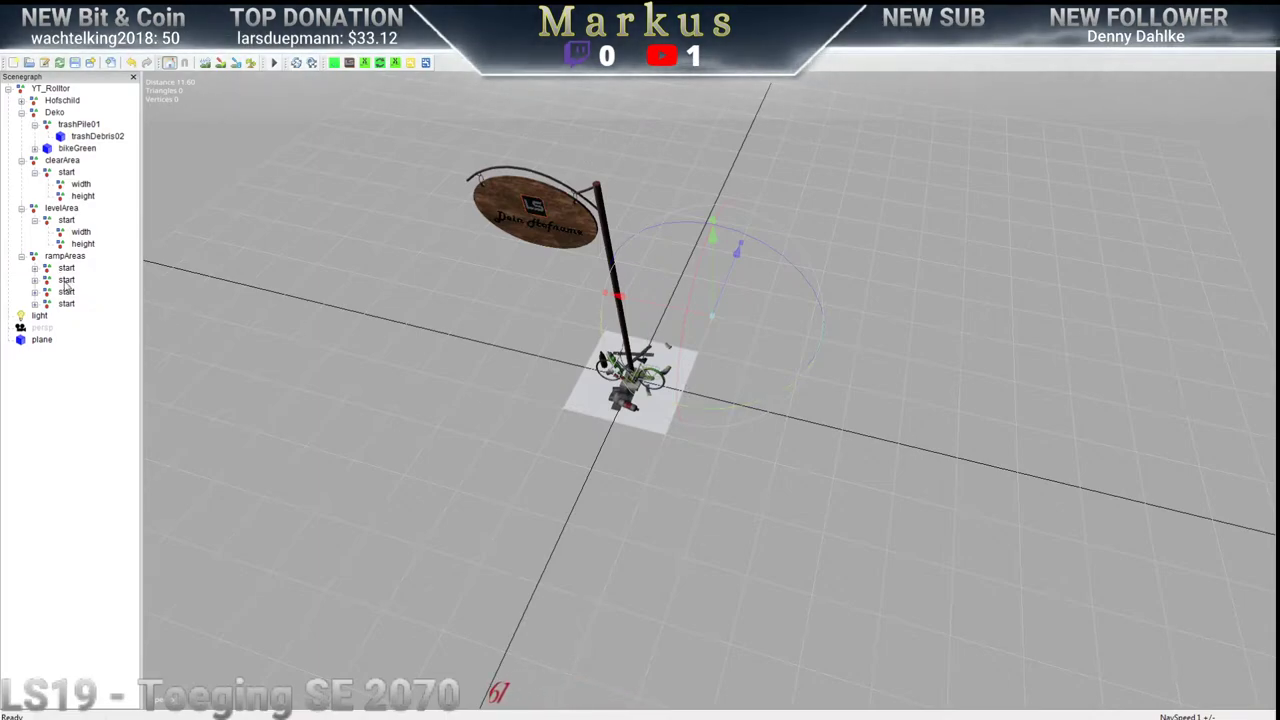
Move the second ramp area's start node to the plane's negative-X, positive-Z corner and its width node to the positive-X, positive-Z corner
{"action": "left_click", "coordinate": [66, 281]}
{"action": "left_click", "coordinate": [35, 281]}
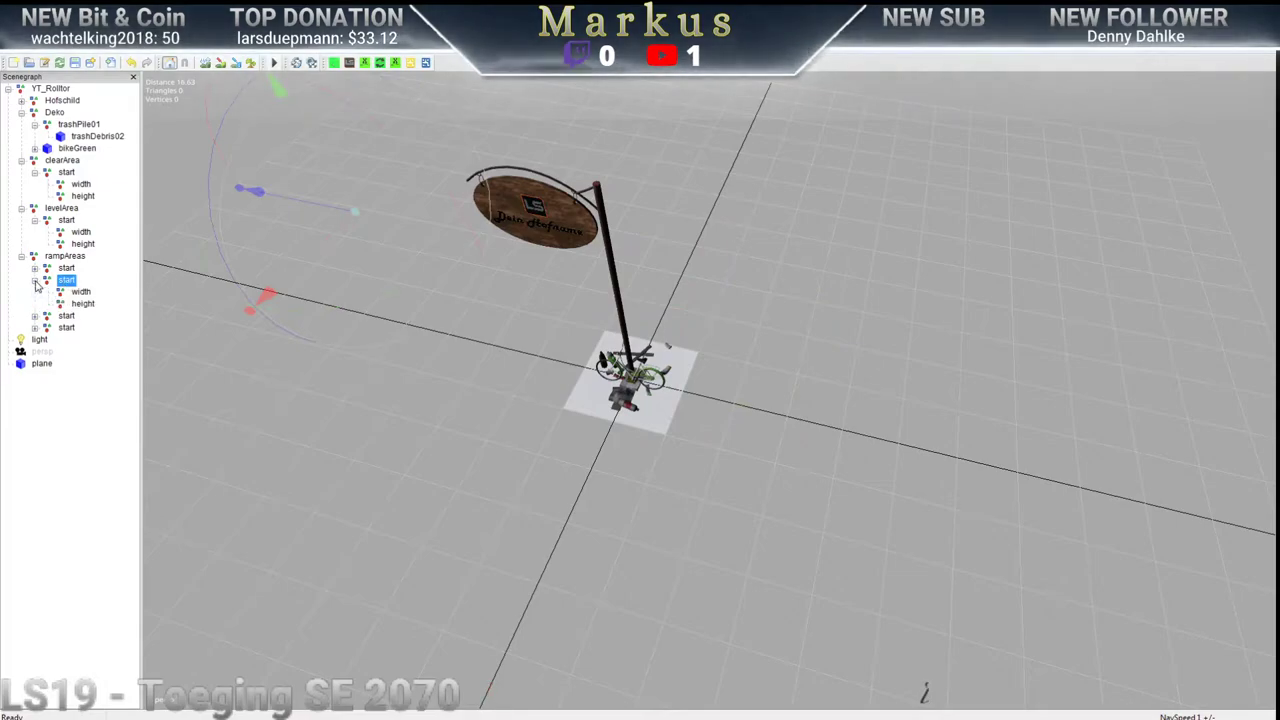
{"action": "left_click_drag", "start_coordinate": [322, 211], "coordinate": [583, 390]}
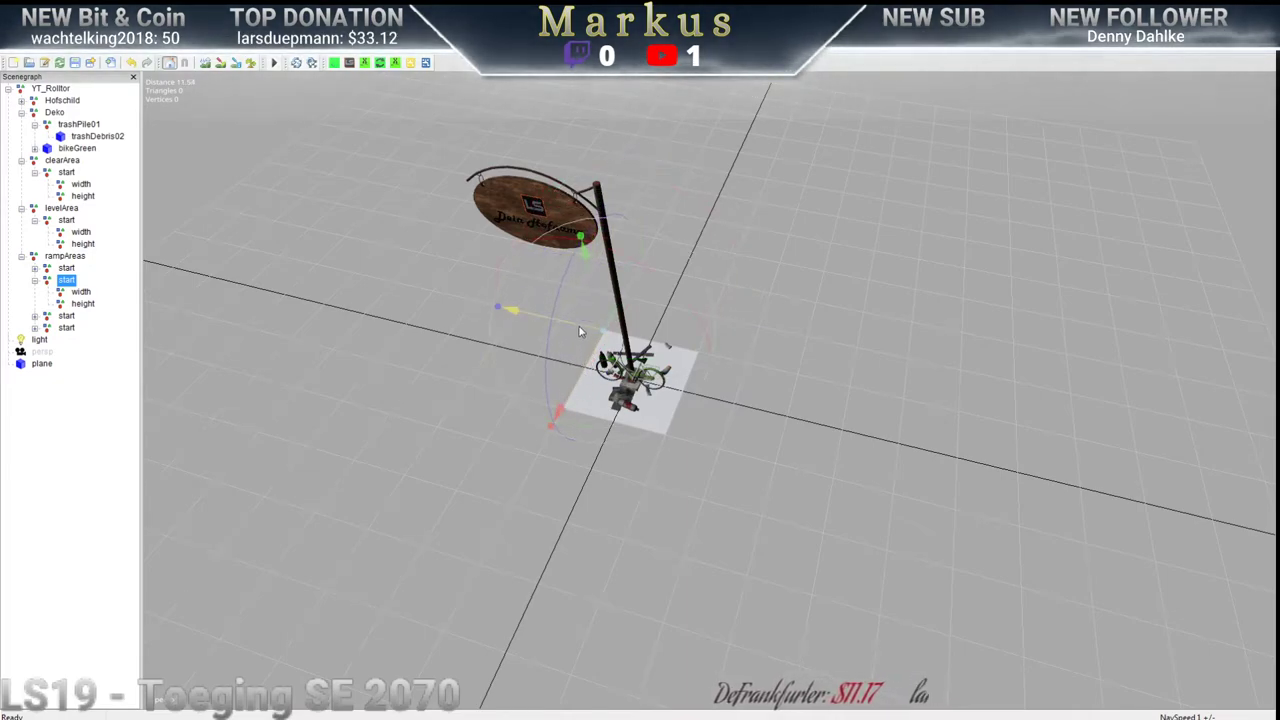
{"action": "left_click", "coordinate": [81, 292]}
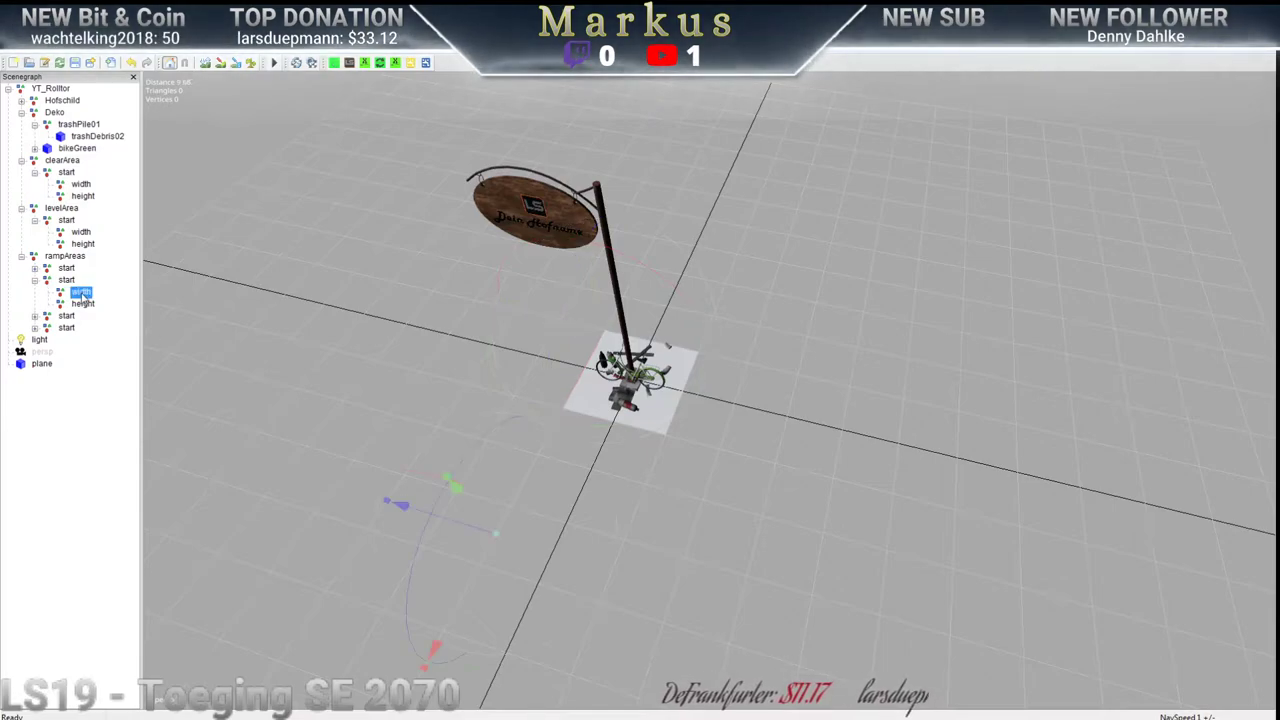
{"action": "left_click_drag", "start_coordinate": [480, 585], "coordinate": [551, 477]}
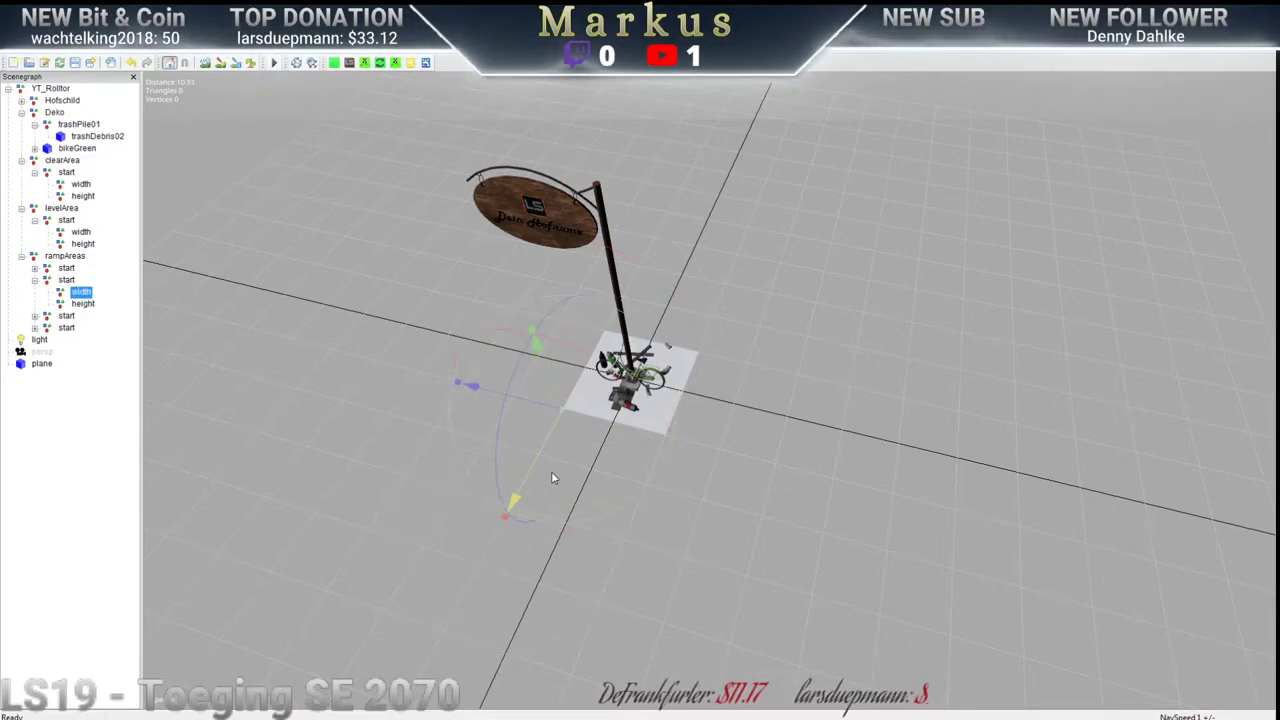
Place the second ramp area's height node a short distance outside the plane toward positive Z, and collapse that start node
{"action": "left_click", "coordinate": [82, 303]}
{"action": "left_click_drag", "start_coordinate": [498, 311], "coordinate": [526, 317]}
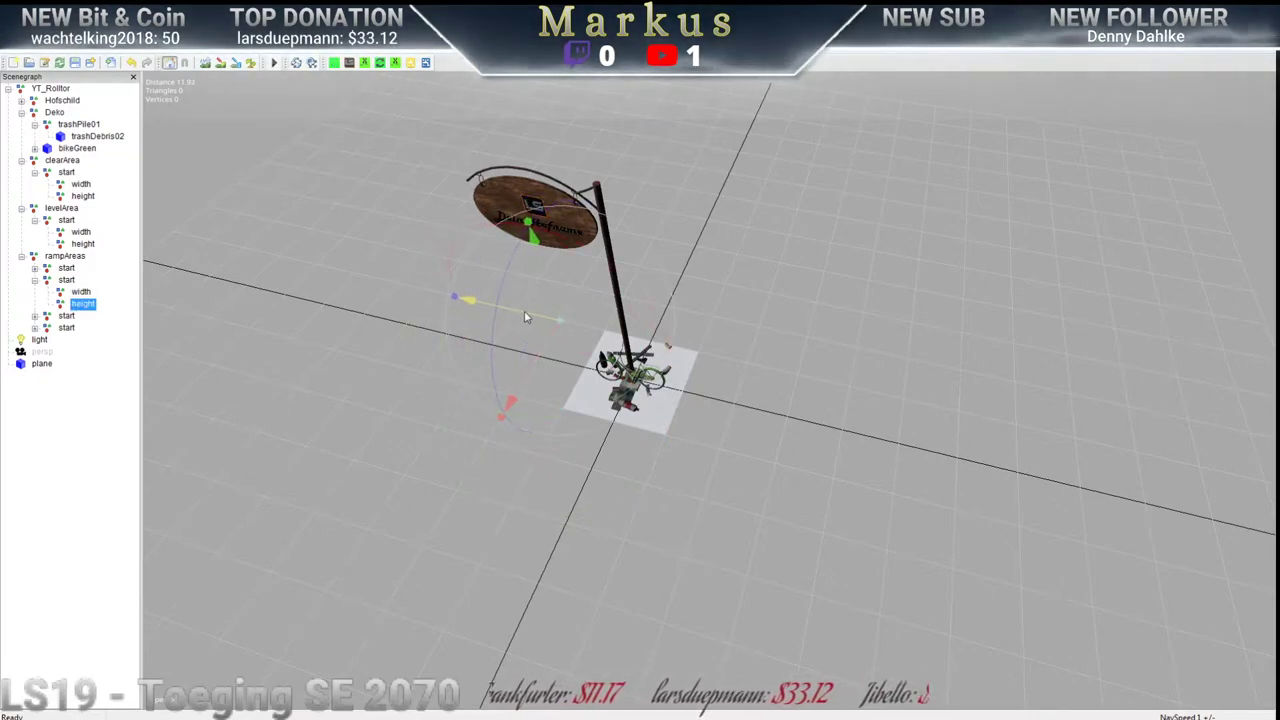
{"action": "left_click", "coordinate": [34, 280]}
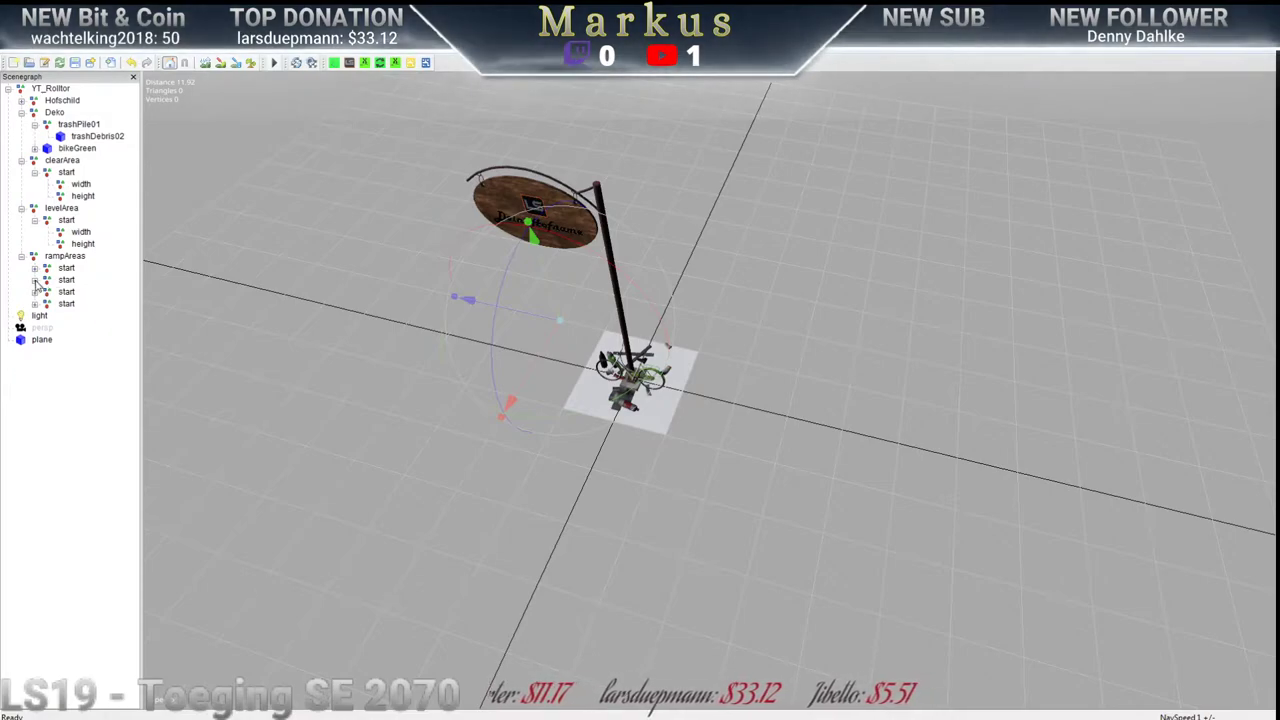
Expand the third ramp area's start node and move it to the plane's positive-X, positive-Z corner
{"action": "left_click", "coordinate": [34, 292]}
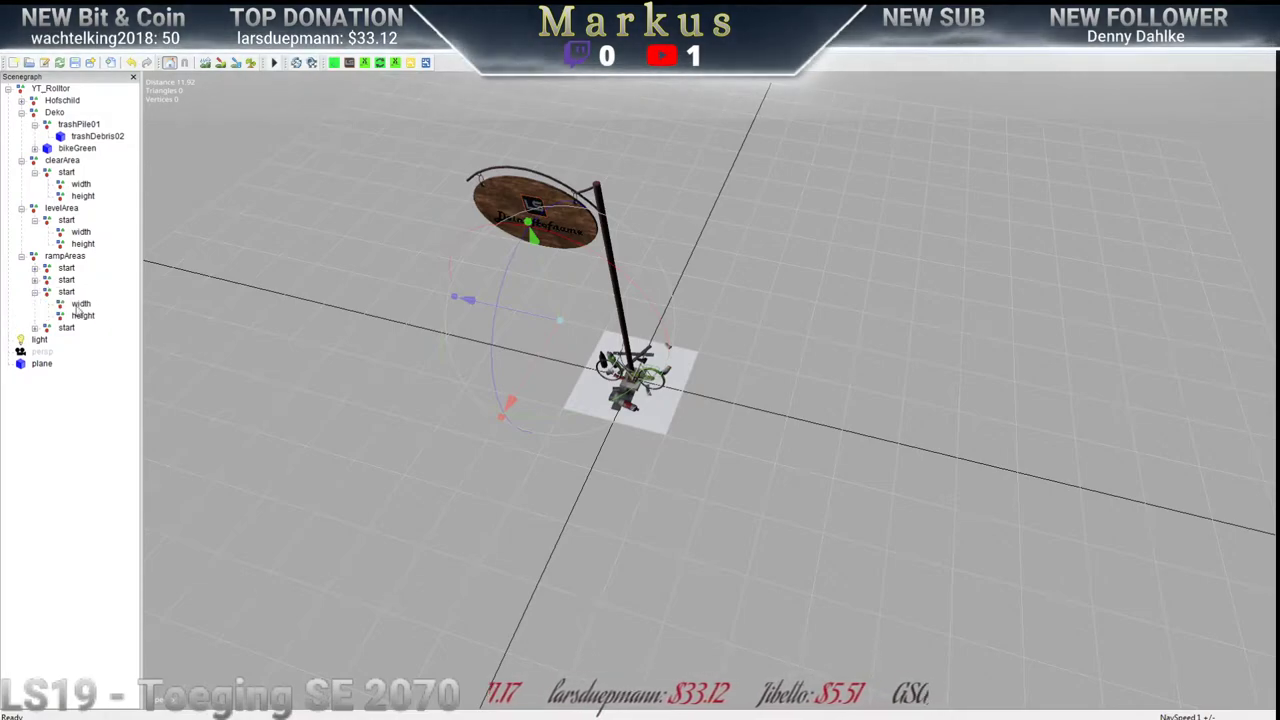
{"action": "left_click", "coordinate": [66, 292]}
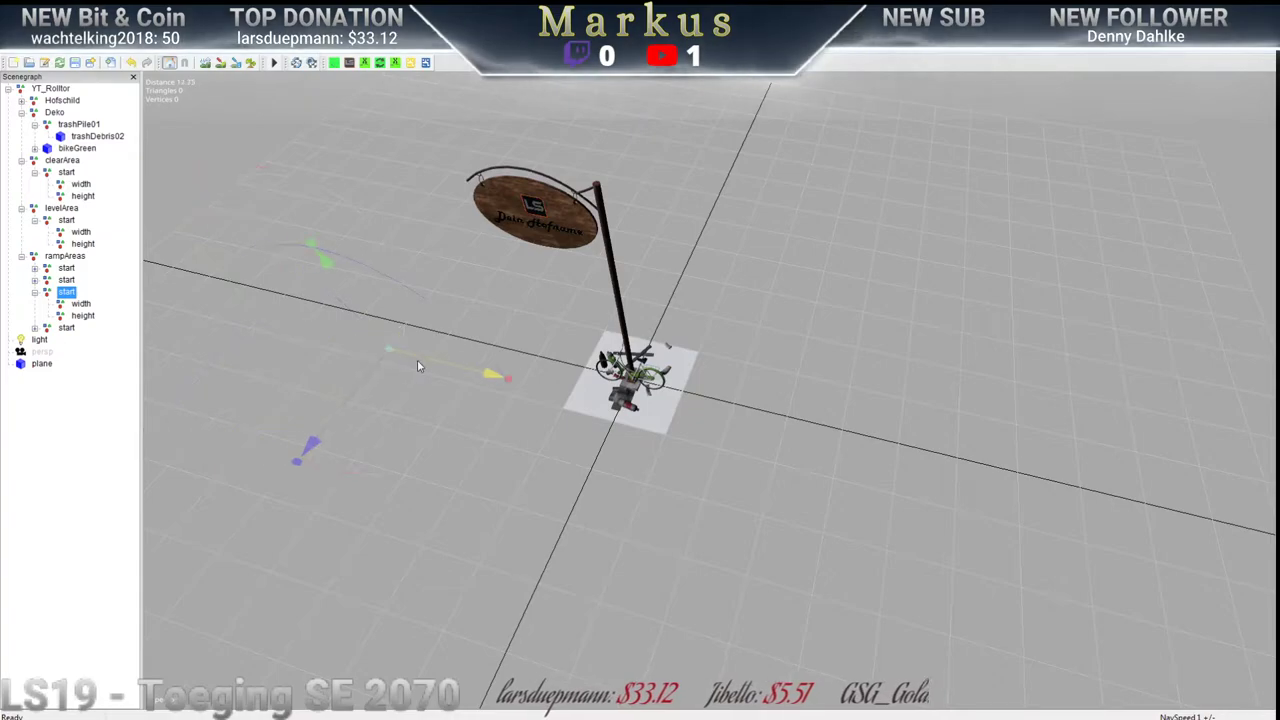
{"action": "left_click_drag", "start_coordinate": [584, 435], "coordinate": [537, 436]}
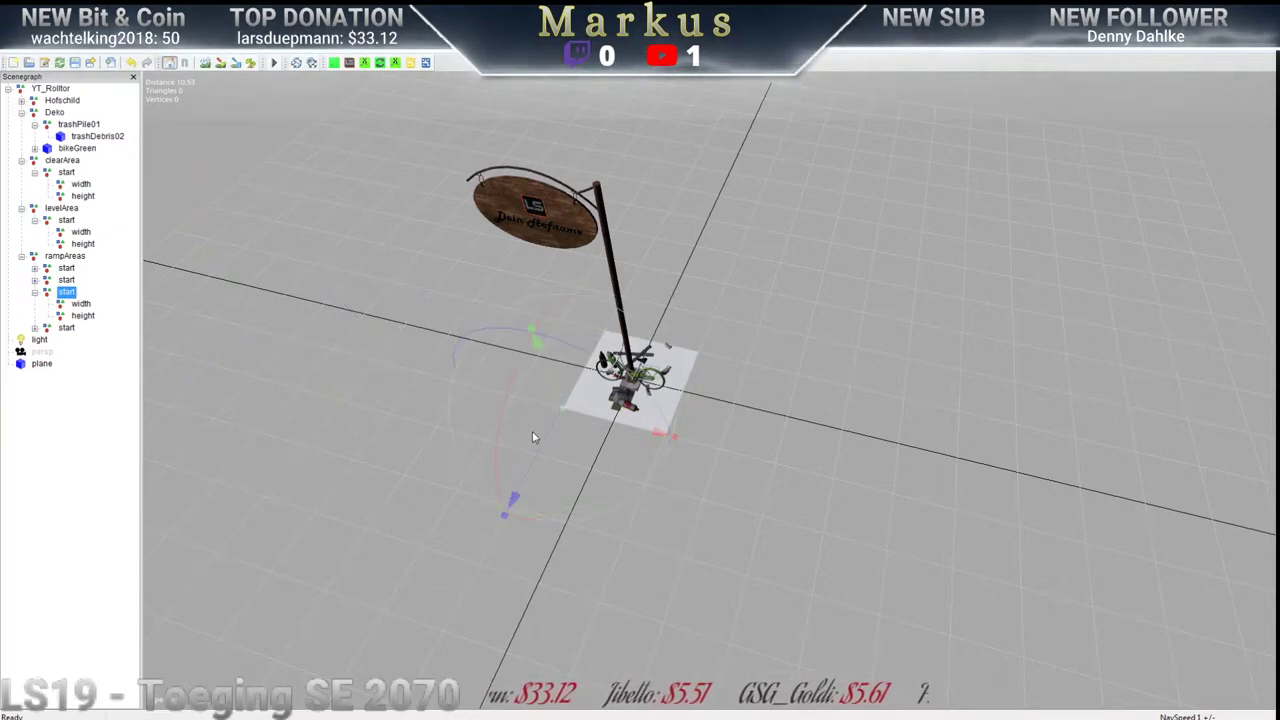
Locate the third ramp area's width node and move it to the plane's positive-X, negative-Z corner
{"action": "left_click", "coordinate": [82, 304]}
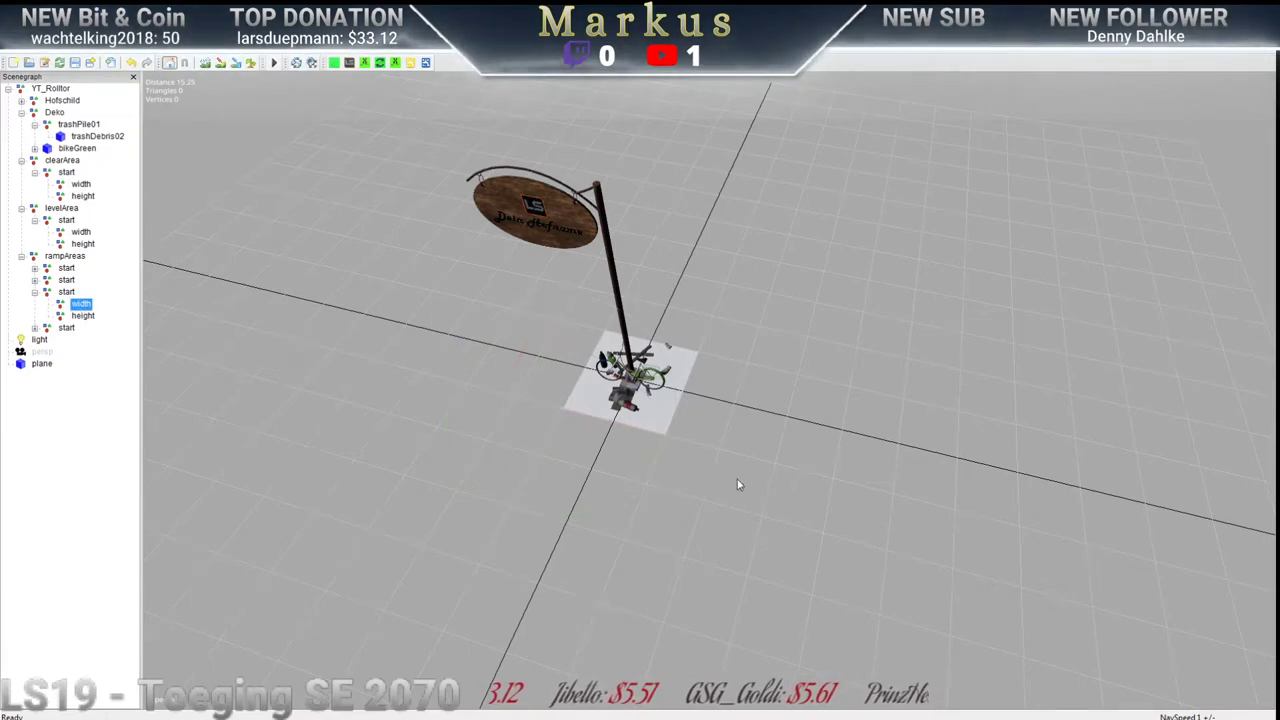
{"action": "key", "text": "f"}
{"action": "key", "text": "super"}
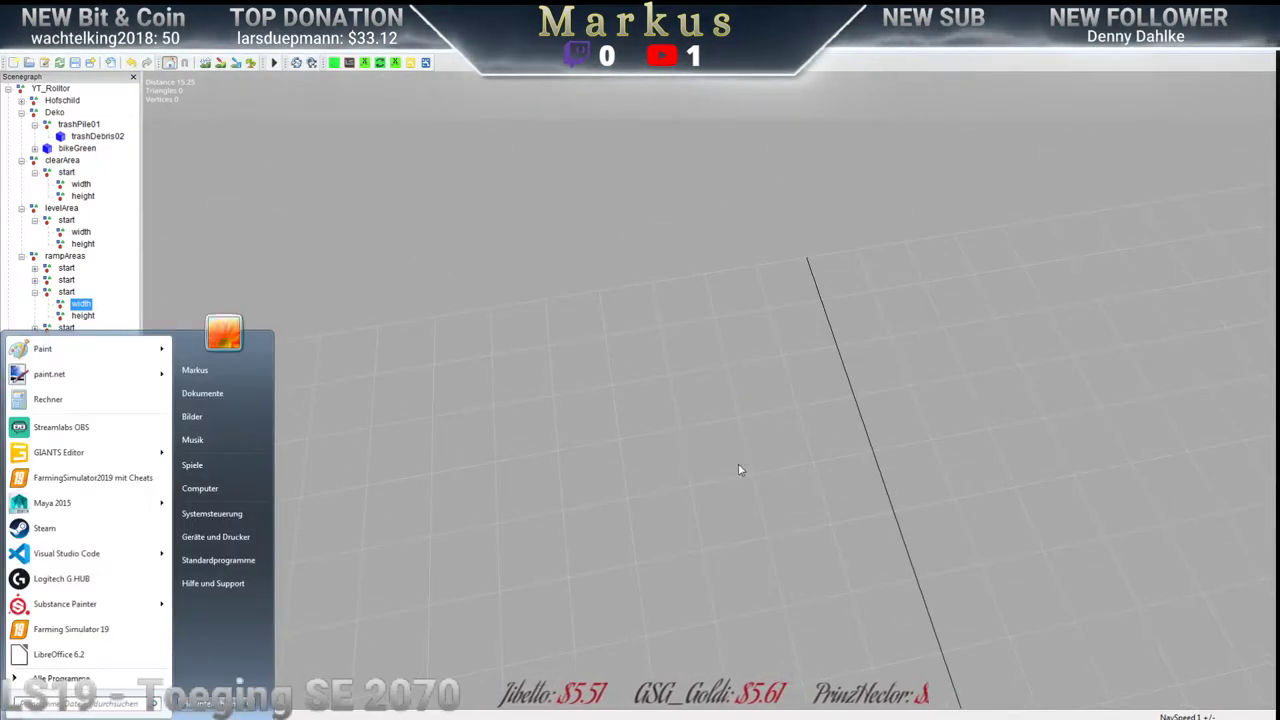
{"action": "key", "text": "super"}
{"action": "scroll", "coordinate": [723, 470], "scroll_direction": "down", "scroll_amount": 10}
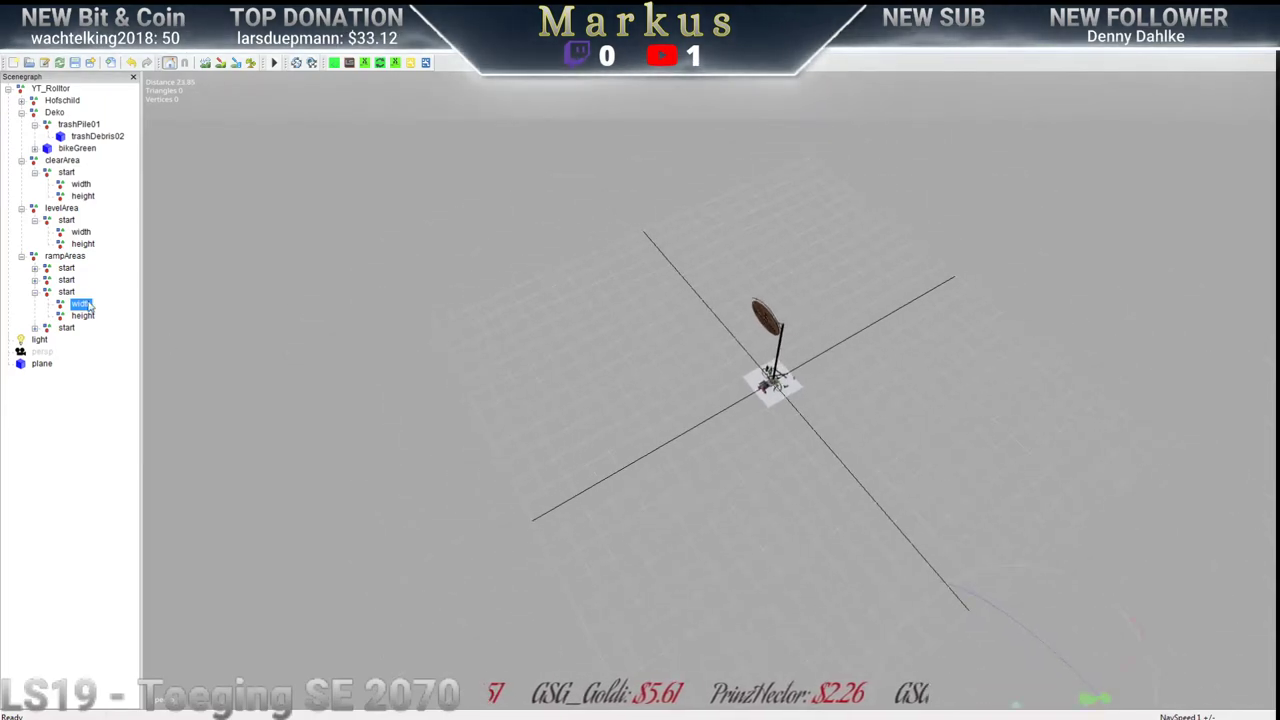
{"action": "right_click_drag", "start_coordinate": [802, 466], "coordinate": [884, 502]}
{"action": "left_click_drag", "start_coordinate": [1052, 580], "coordinate": [757, 491]}
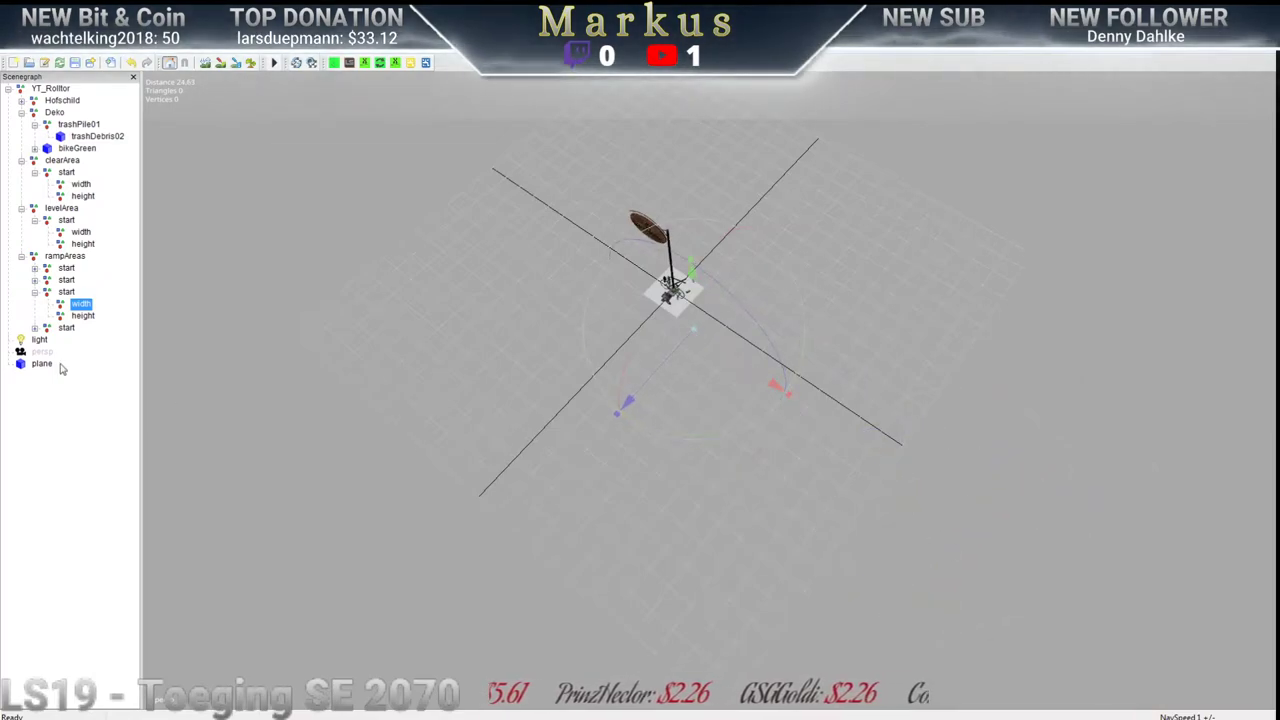
{"action": "left_click", "coordinate": [84, 316]}
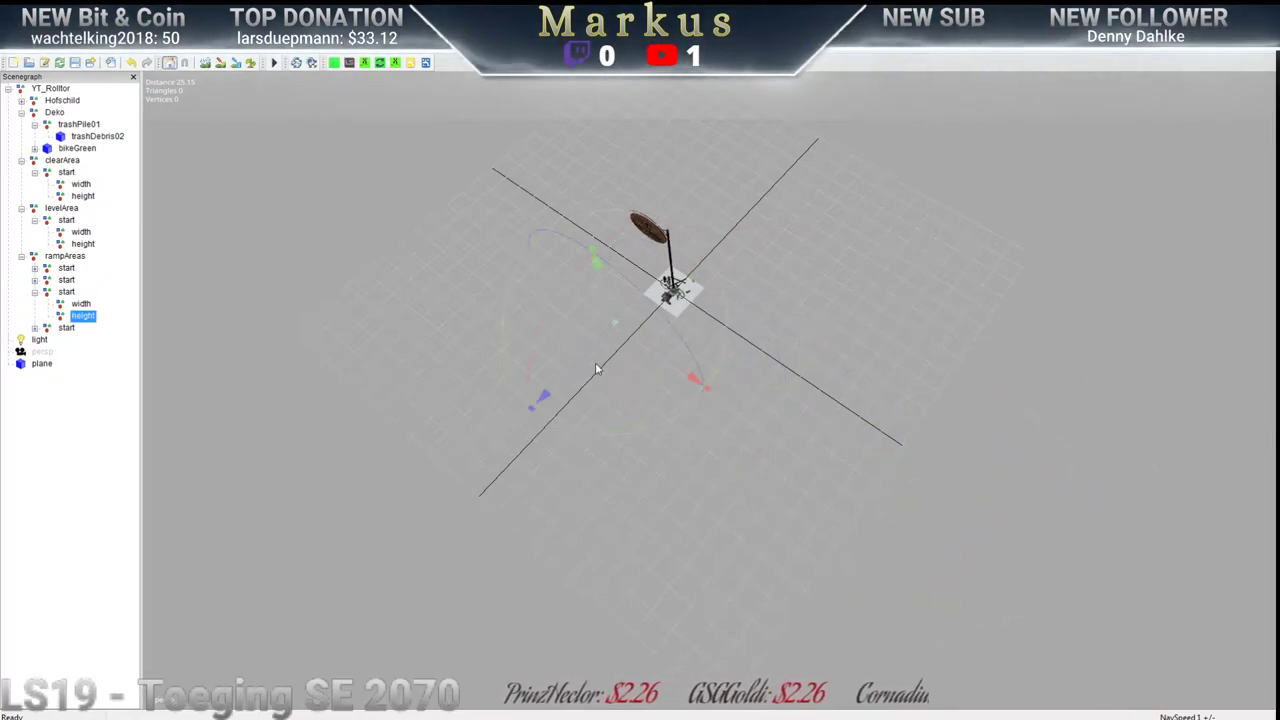
{"action": "mouse_move", "coordinate": [631, 366]}
{"action": "right_mouse_down"}
{"action": "mouse_move", "coordinate": [623, 380]}
{"action": "mouse_move", "coordinate": [199, 314]}
{"action": "mouse_move", "coordinate": [780, 451]}
{"action": "mouse_move", "coordinate": [546, 384]}
{"action": "mouse_move", "coordinate": [743, 374]}
{"action": "mouse_move", "coordinate": [600, 351]}
{"action": "mouse_move", "coordinate": [323, 347]}
{"action": "right_mouse_up"}
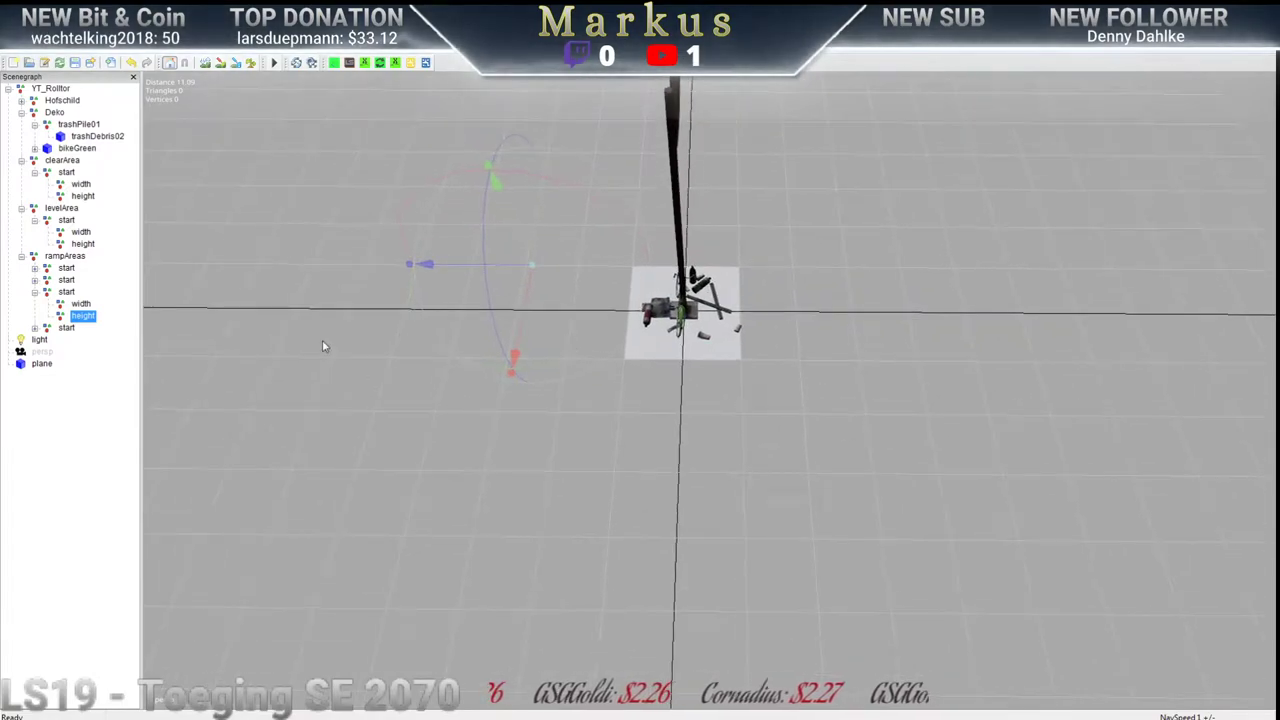
{"action": "left_click", "coordinate": [66, 292]}
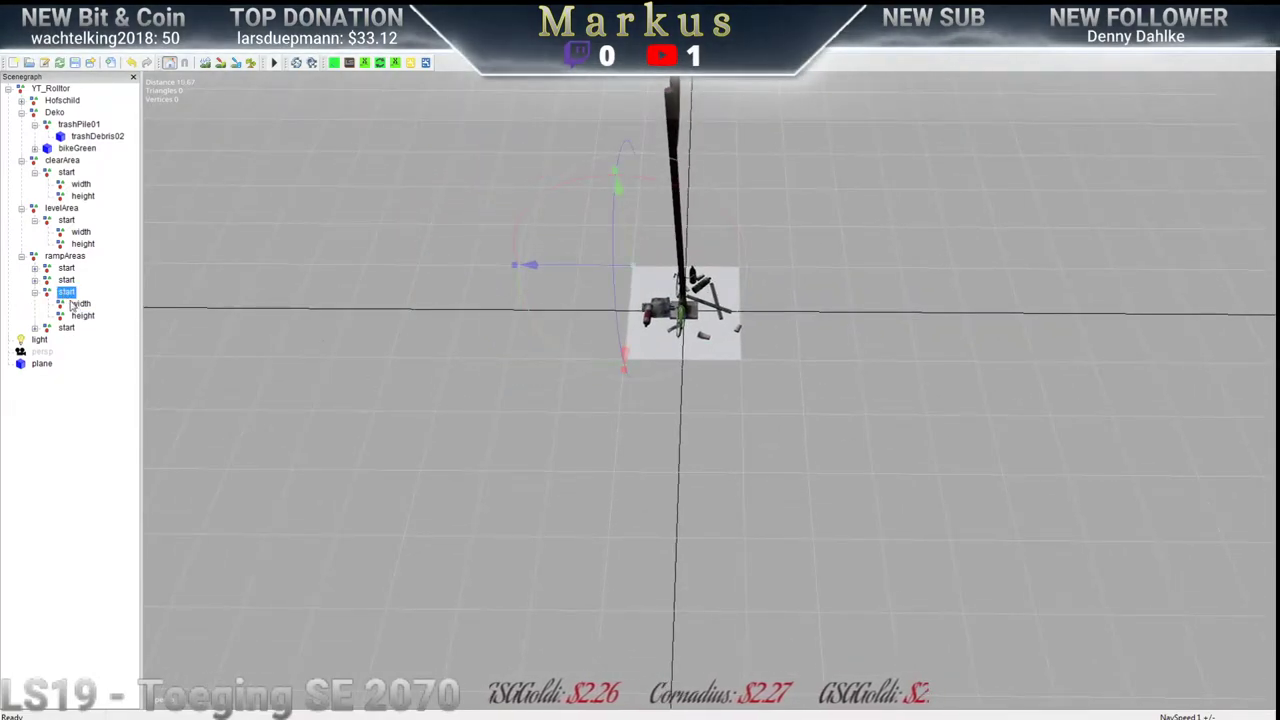
{"action": "left_click", "coordinate": [78, 304]}
{"action": "left_click_drag", "start_coordinate": [612, 467], "coordinate": [627, 414]}
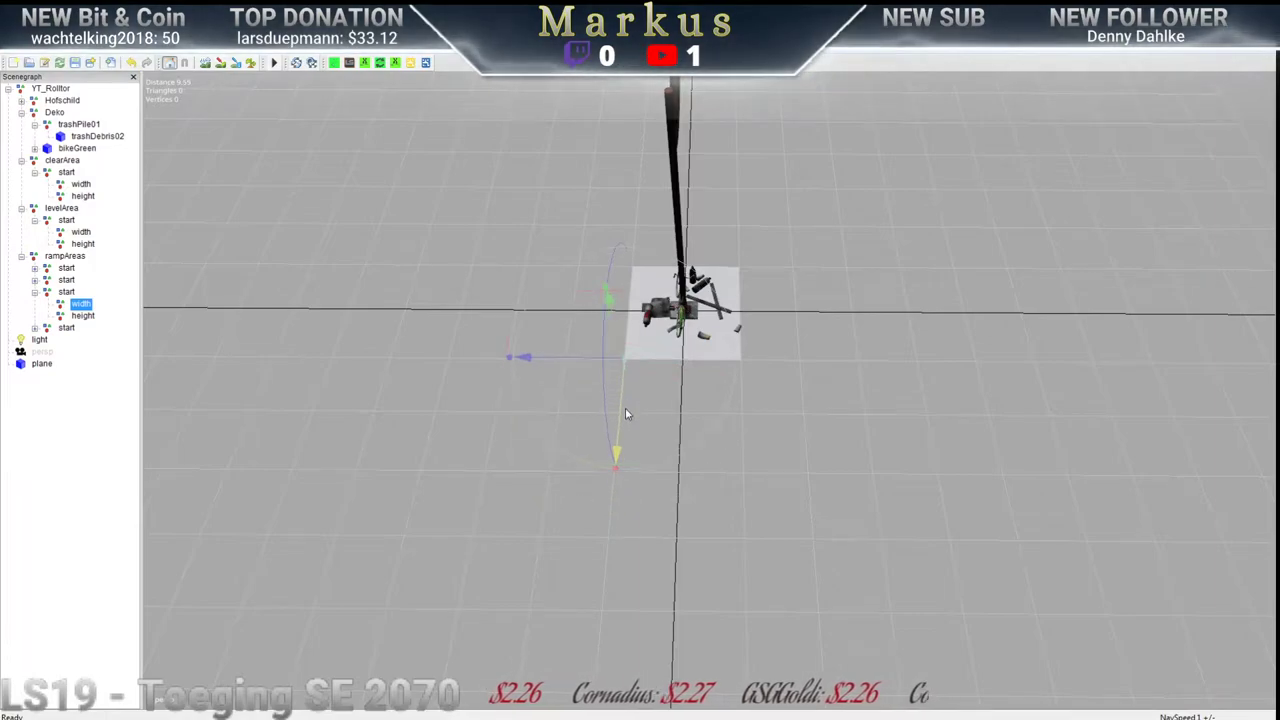
Place the third ramp area's height node a short distance outside the plane toward positive X, and collapse that start node
{"action": "left_click", "coordinate": [84, 316]}
{"action": "left_click_drag", "start_coordinate": [506, 267], "coordinate": [549, 266]}
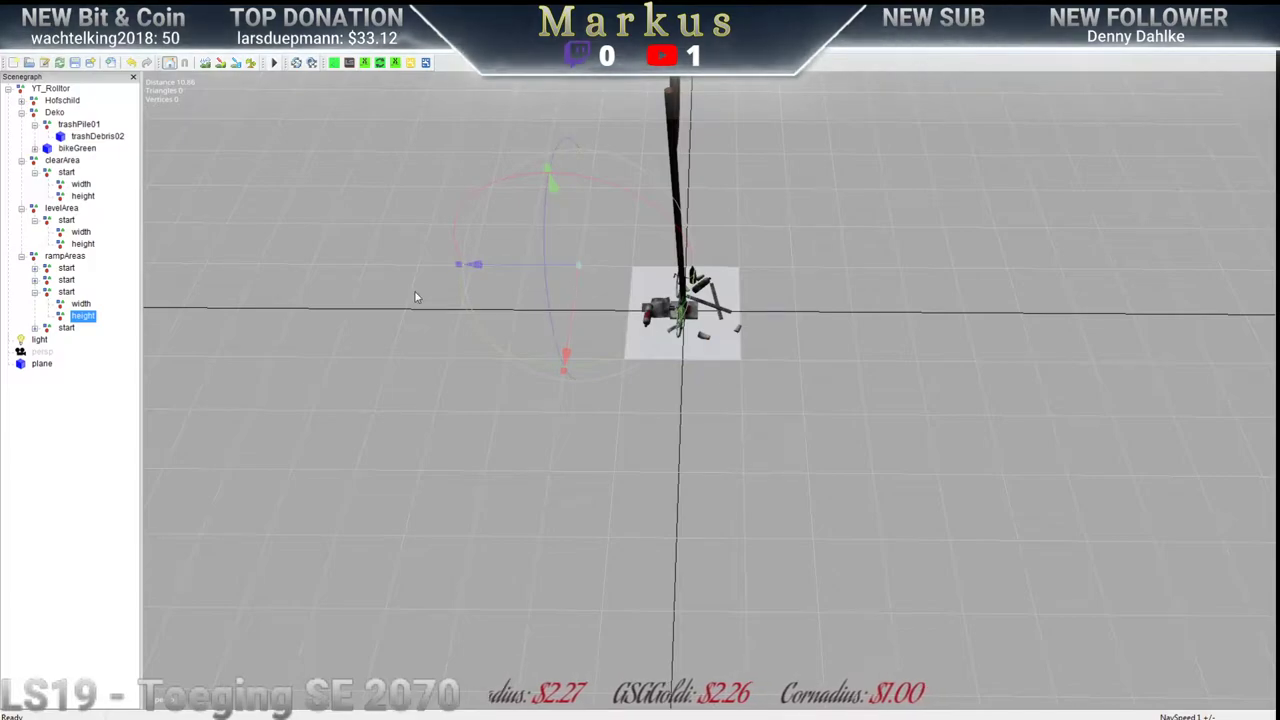
{"action": "left_click", "coordinate": [35, 293]}
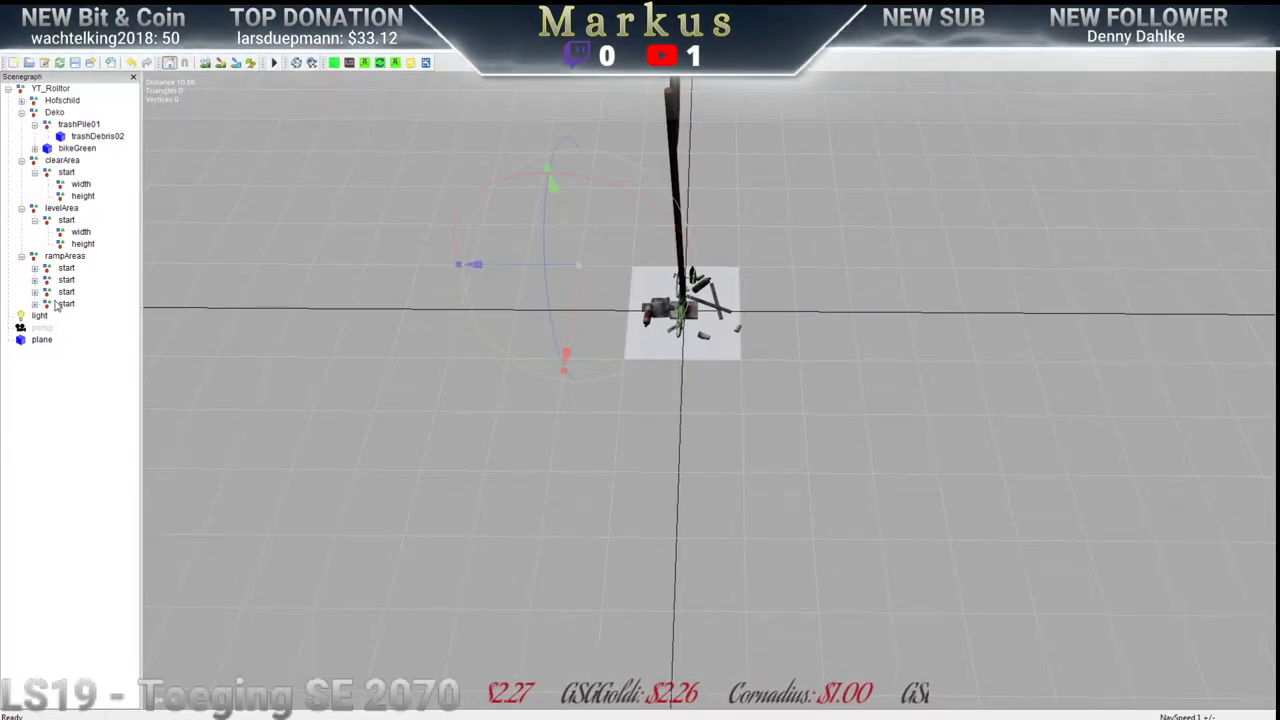
Move the fourth ramp area's start node to the plane's positive-X, negative-Z corner and its width node to the negative-X, negative-Z corner
{"action": "left_click", "coordinate": [64, 304]}
{"action": "left_click", "coordinate": [34, 306]}
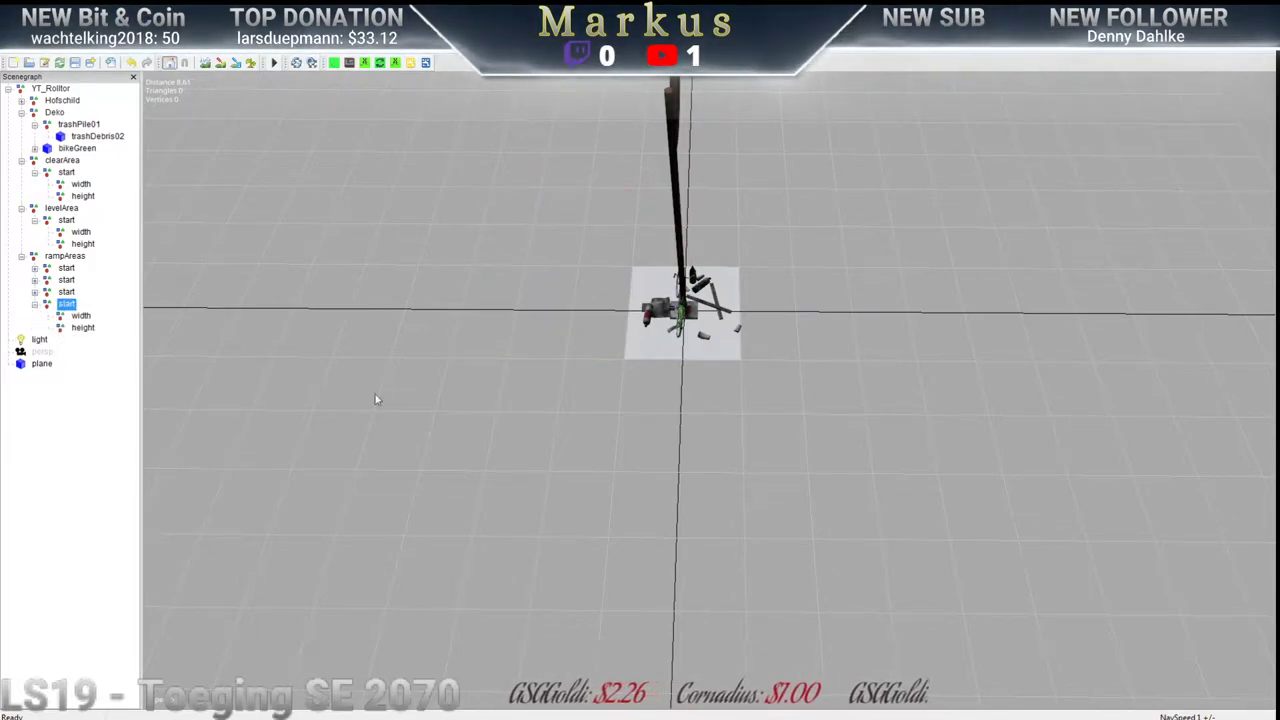
{"action": "scroll", "coordinate": [445, 445], "scroll_direction": "down", "scroll_amount": 3}
{"action": "middle_click_drag", "start_coordinate": [879, 515], "coordinate": [491, 585]}
{"action": "left_click_drag", "start_coordinate": [516, 595], "coordinate": [581, 385]}
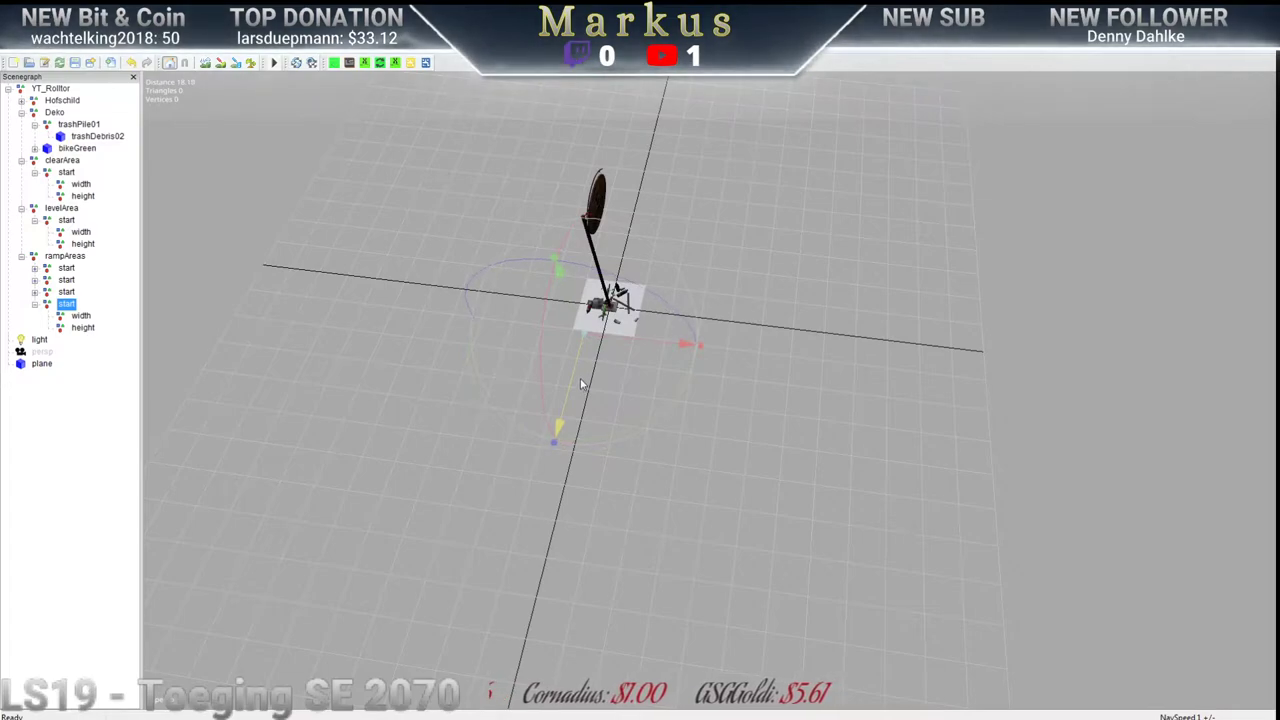
{"action": "left_click_drag", "start_coordinate": [643, 347], "coordinate": [632, 344]}
{"action": "left_click", "coordinate": [82, 316]}
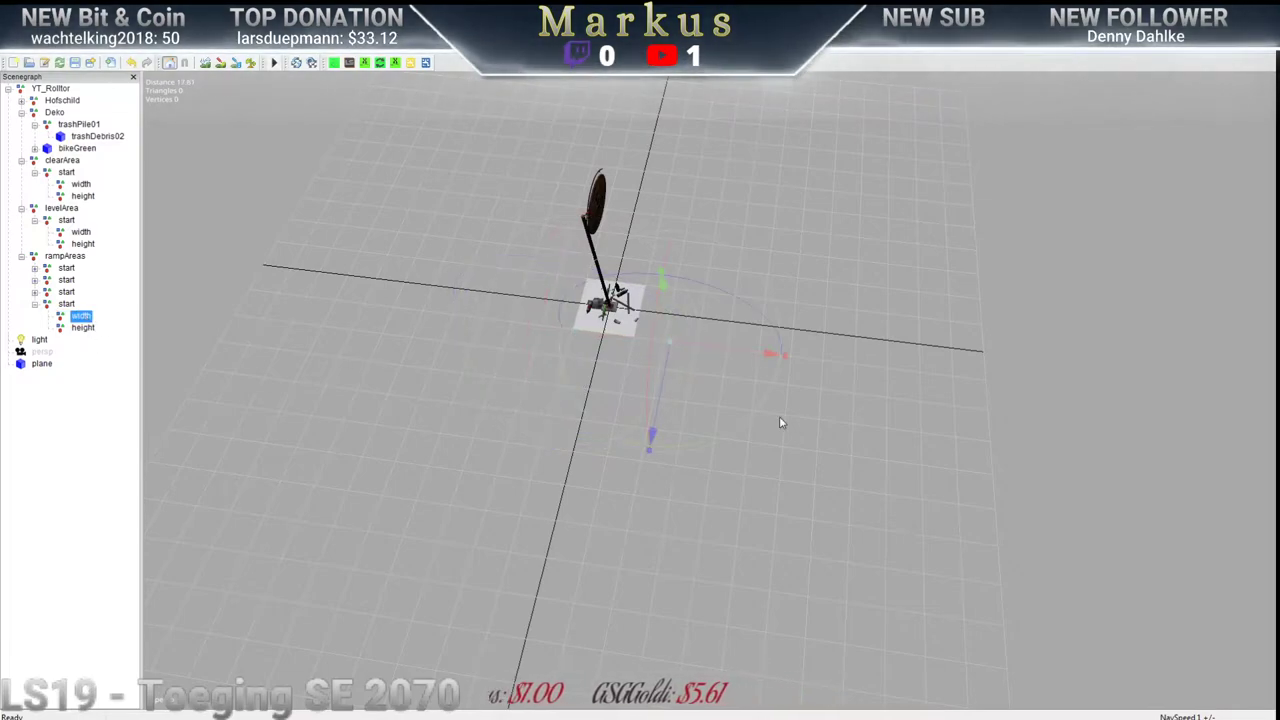
{"action": "left_click_drag", "start_coordinate": [713, 352], "coordinate": [678, 354]}
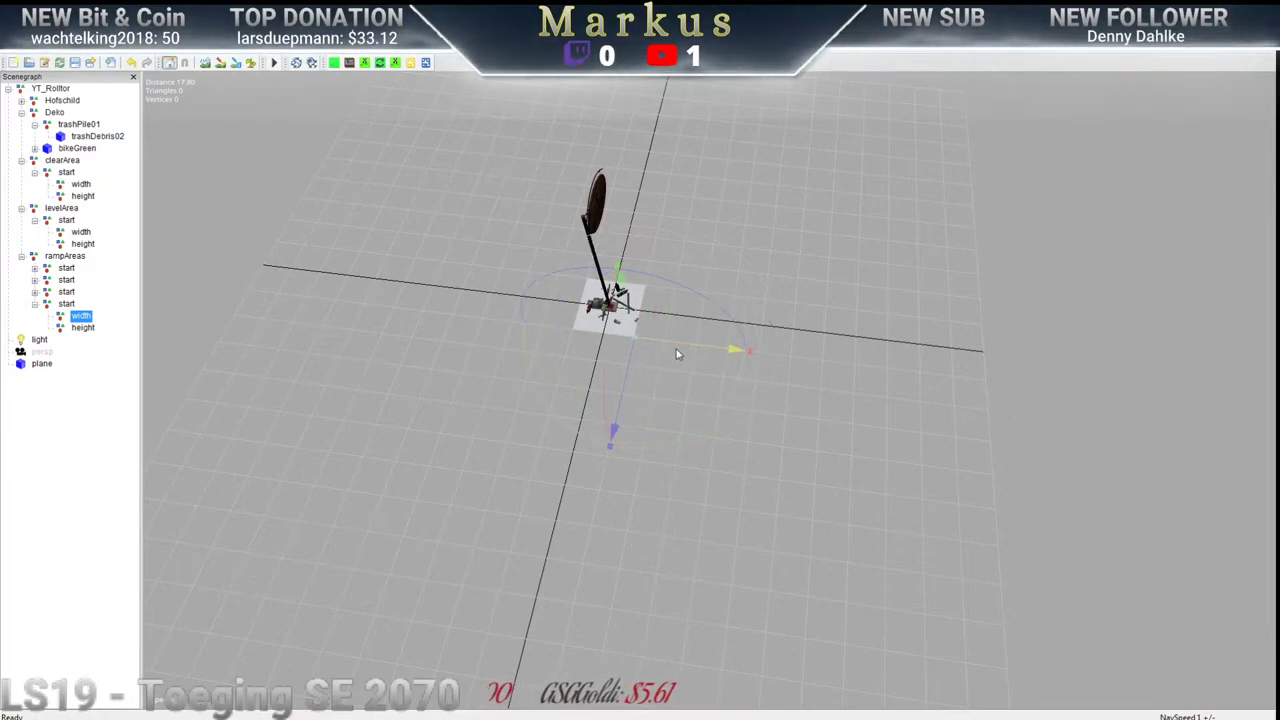
Place the fourth ramp area's height node a short distance outside the plane toward negative Z, and collapse that start node
{"action": "left_click", "coordinate": [86, 329]}
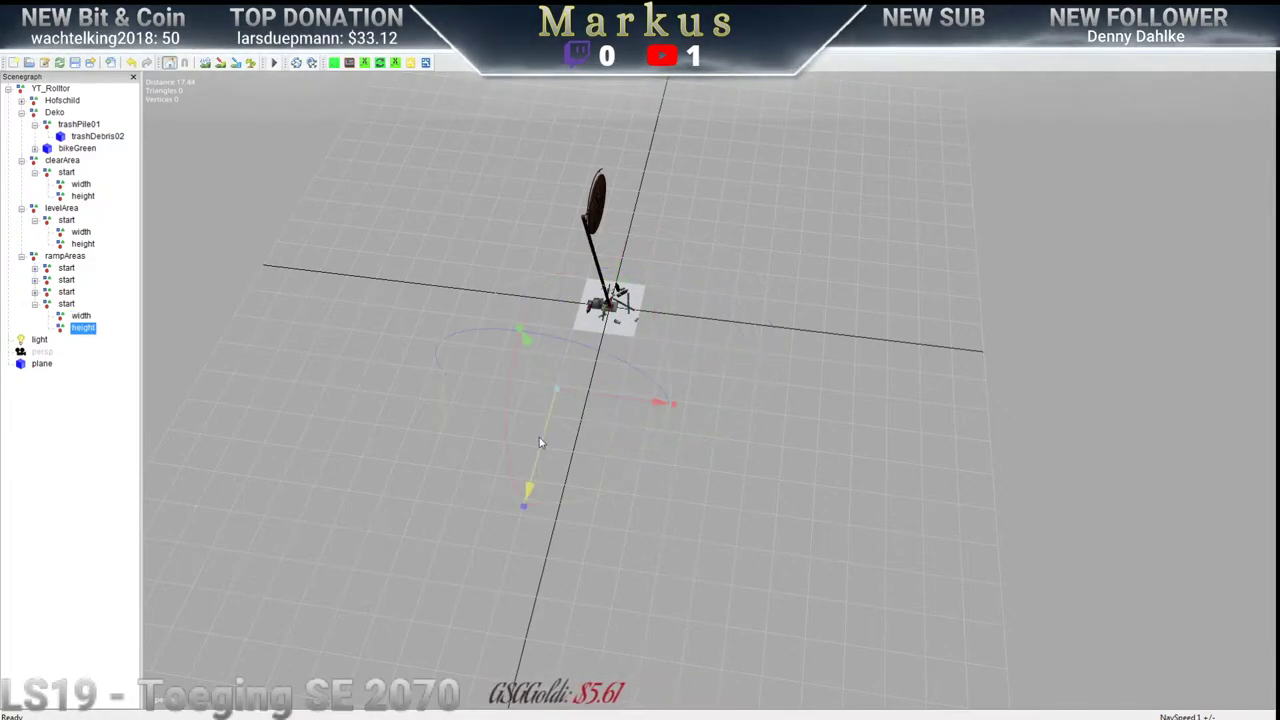
{"action": "left_click_drag", "start_coordinate": [538, 441], "coordinate": [553, 417]}
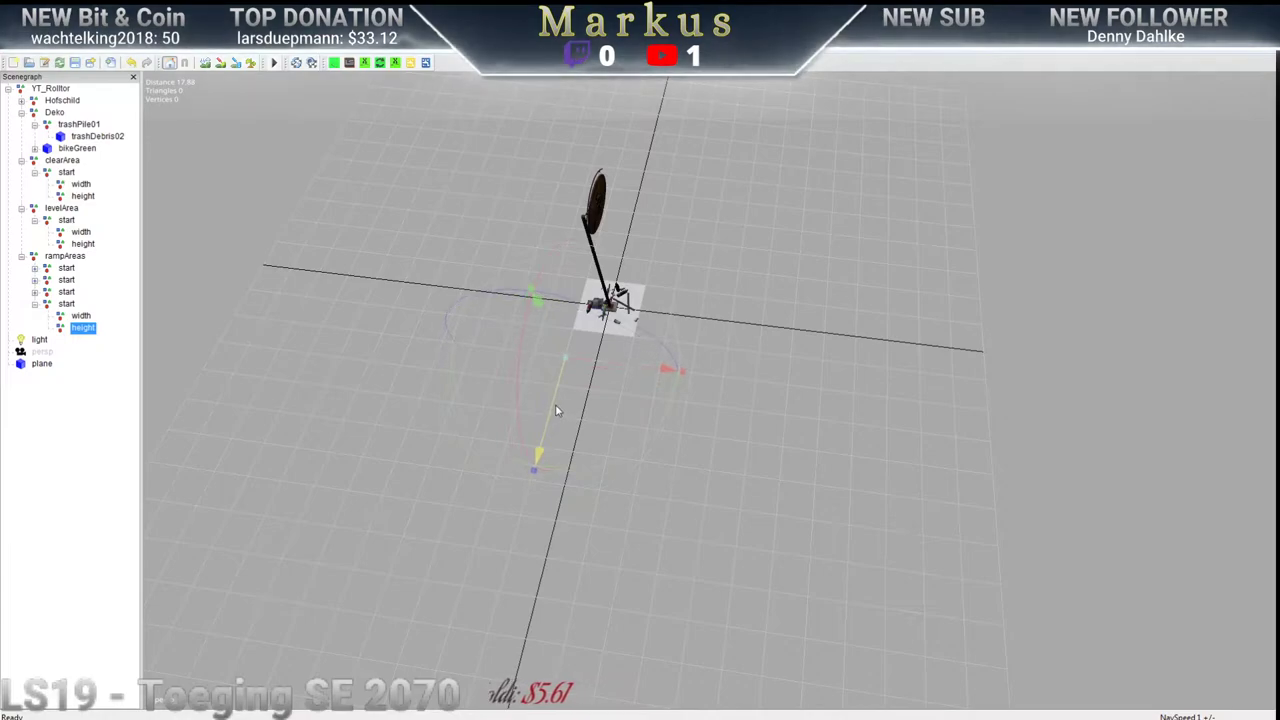
{"action": "left_click", "coordinate": [35, 304]}
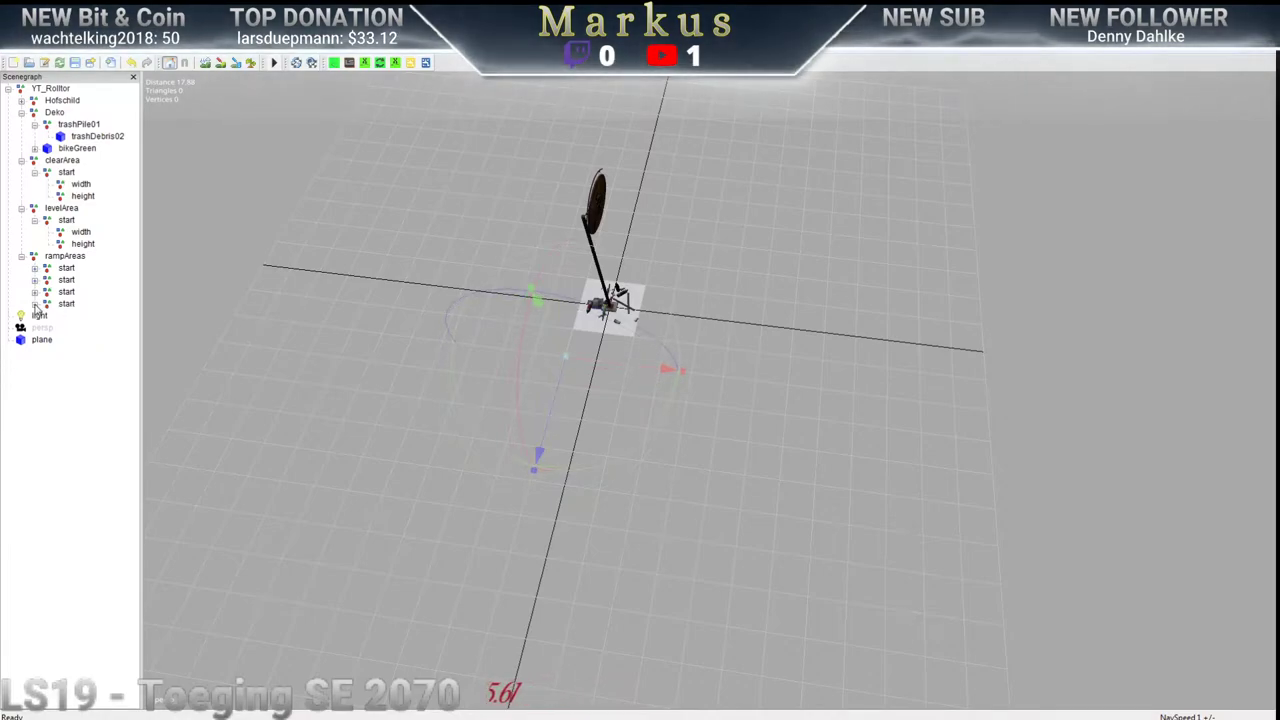
Go through the four ramp area start nodes to check that each sits on its corner of the plane
{"action": "left_click", "coordinate": [66, 268]}
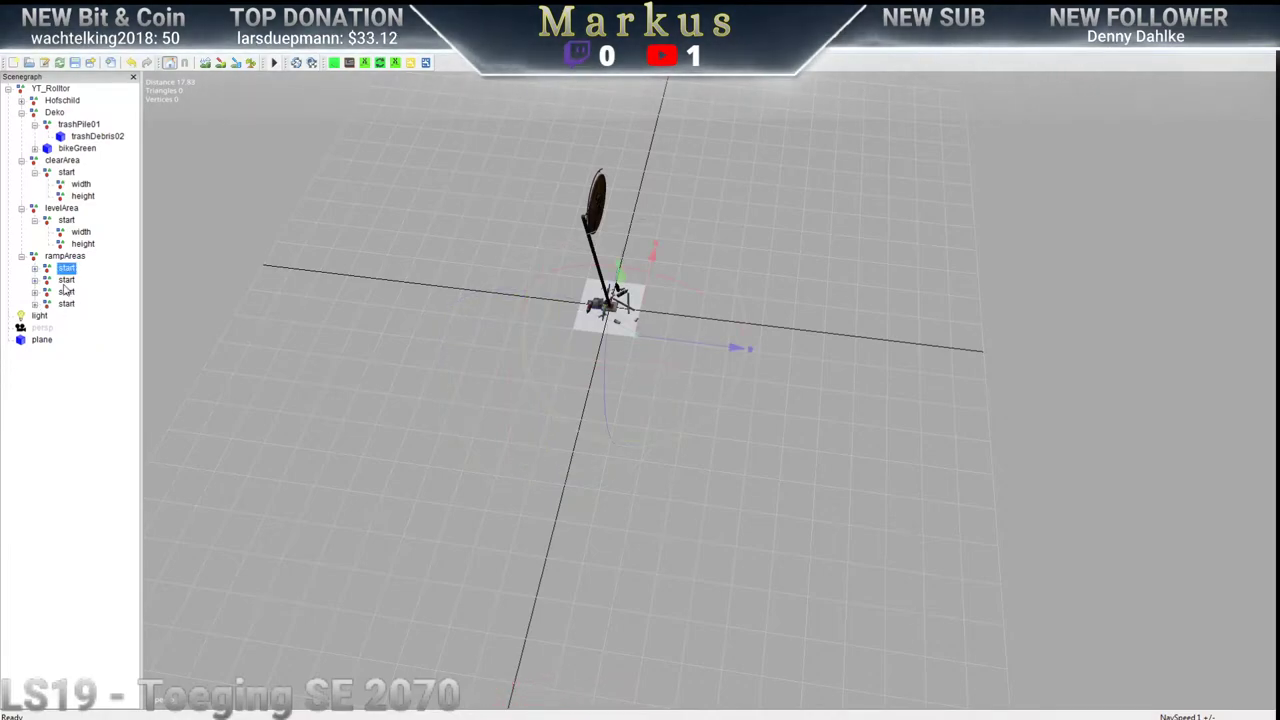
{"action": "left_click", "coordinate": [66, 281]}
{"action": "left_click", "coordinate": [66, 292]}
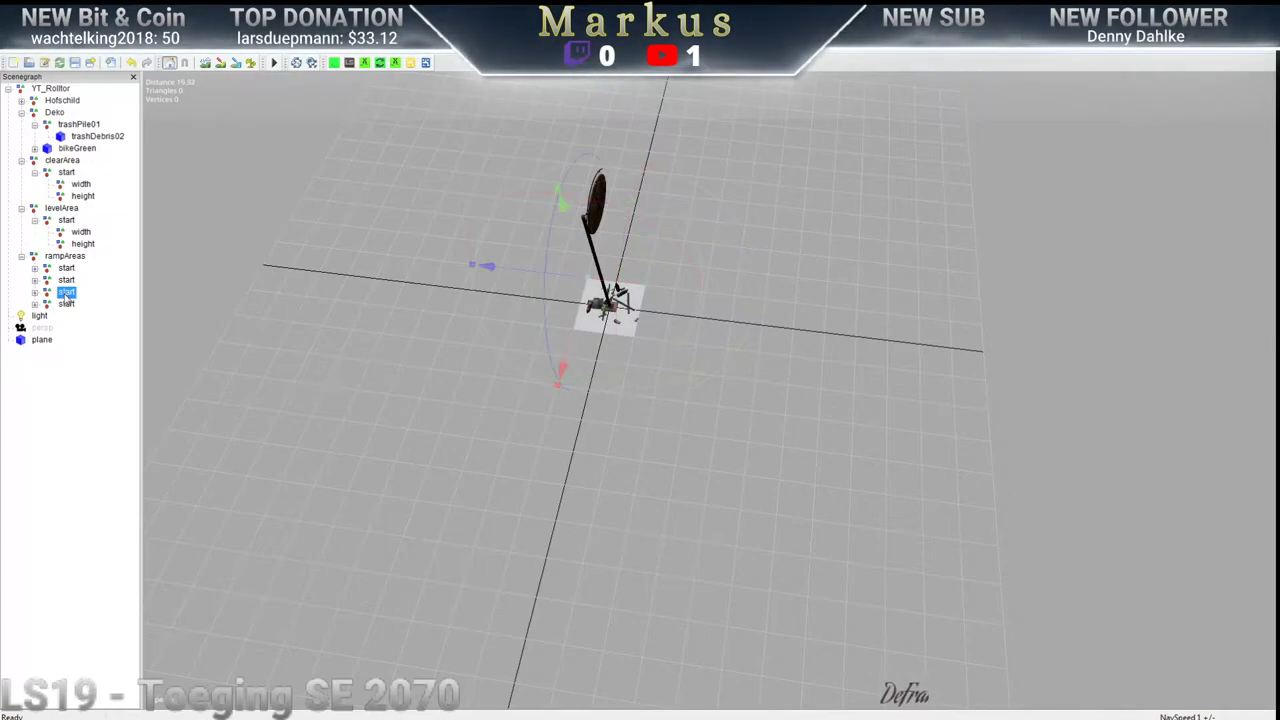
{"action": "left_click", "coordinate": [66, 304]}
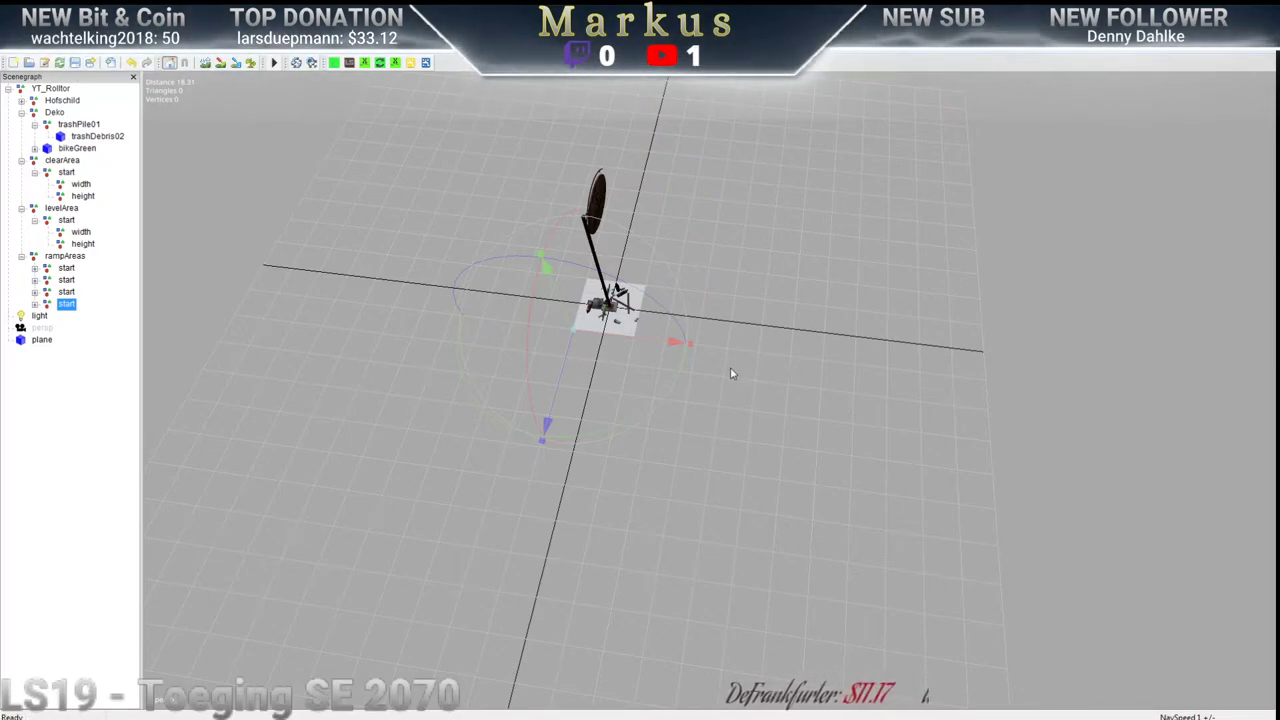
{"action": "scroll", "coordinate": [449, 321], "scroll_direction": "up", "scroll_amount": 2}
Switch to the Toeging map scene and select the parent houseLight01 object of the round wall lamp beside the gravel steps
{"action": "right_click_drag", "start_coordinate": [449, 321], "coordinate": [840, 490]}
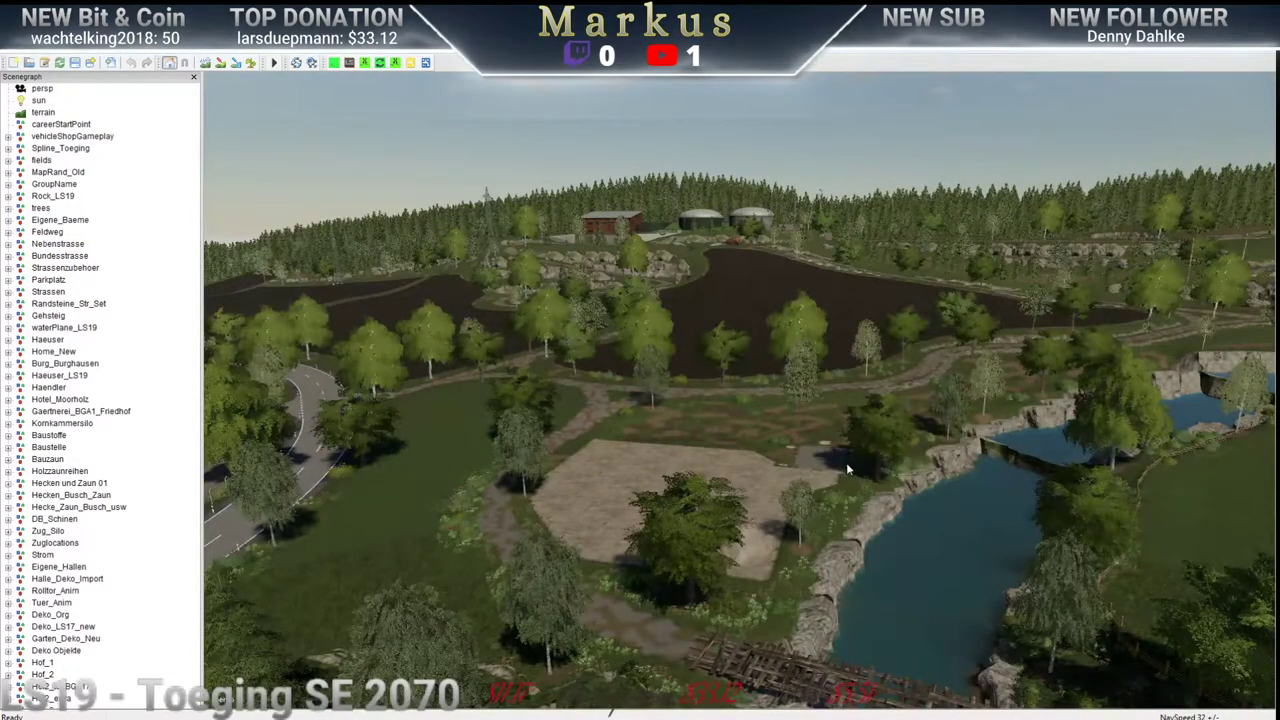
{"action": "right_click_drag", "start_coordinate": [839, 478], "coordinate": [593, 483]}
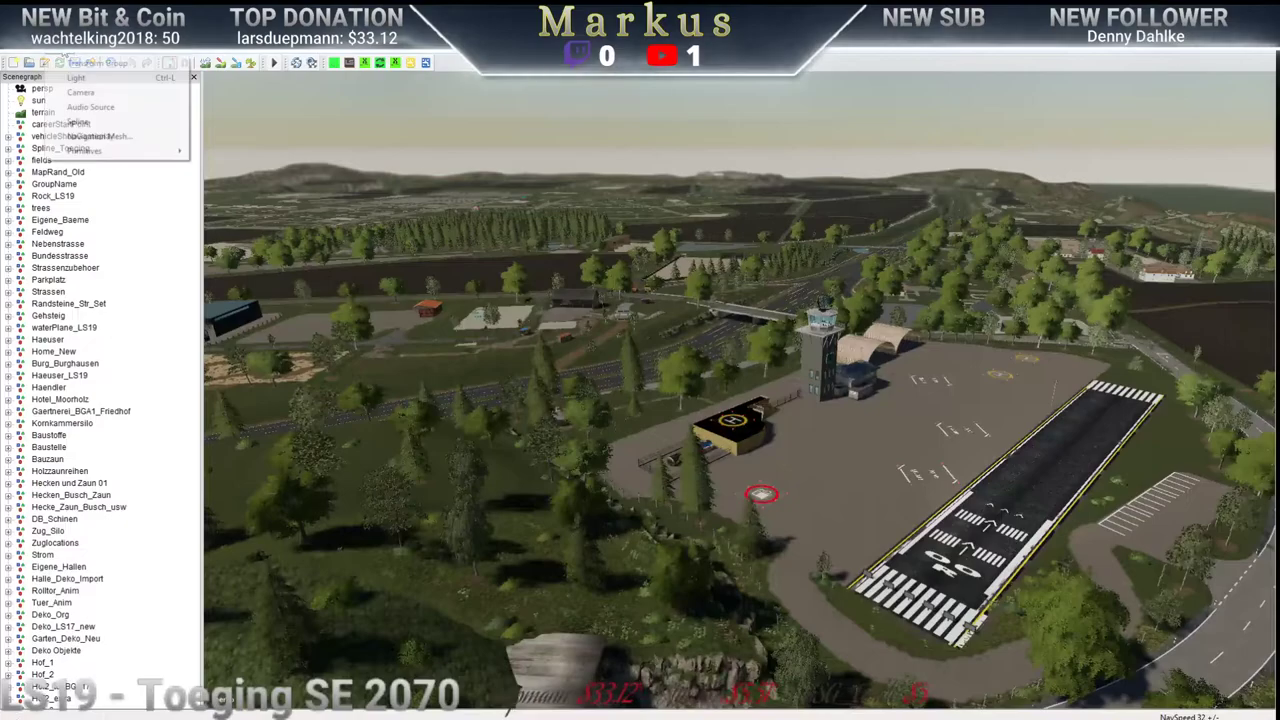
{"action": "mouse_move", "coordinate": [105, 50]}
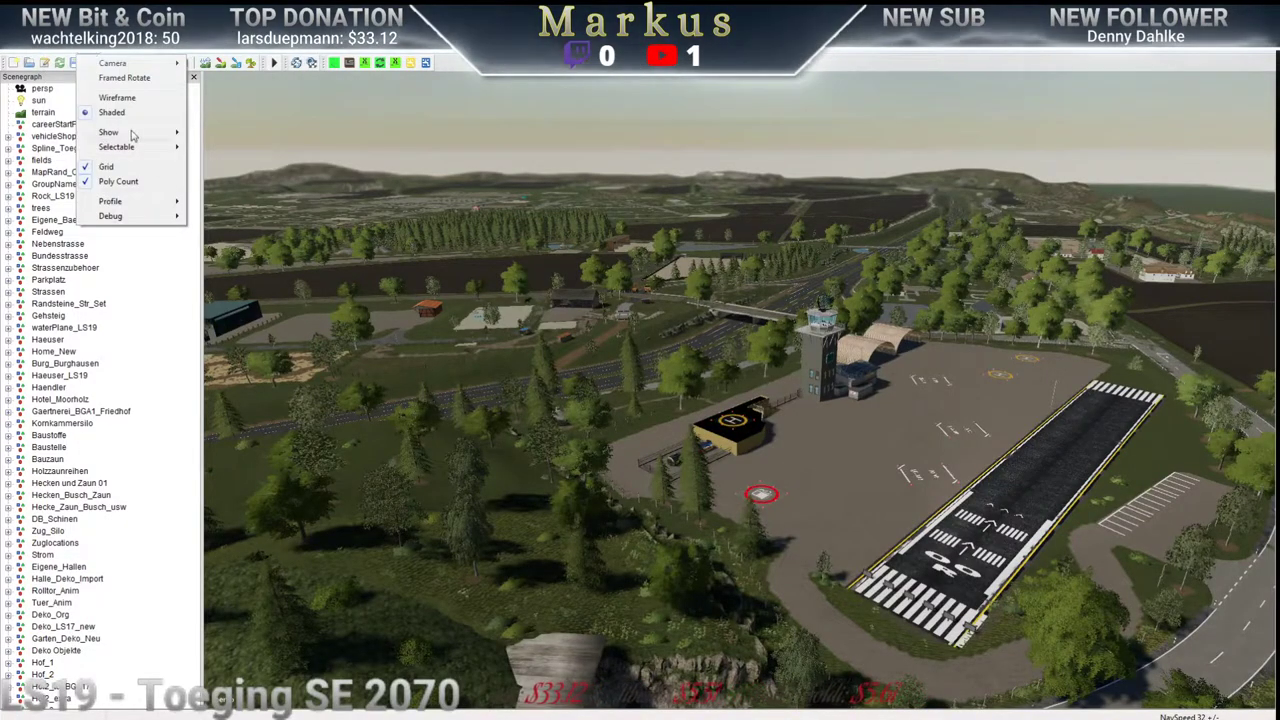
{"action": "mouse_move", "coordinate": [110, 200]}
{"action": "left_click", "coordinate": [237, 215]}
{"action": "right_click_drag", "start_coordinate": [237, 215], "coordinate": [829, 389]}
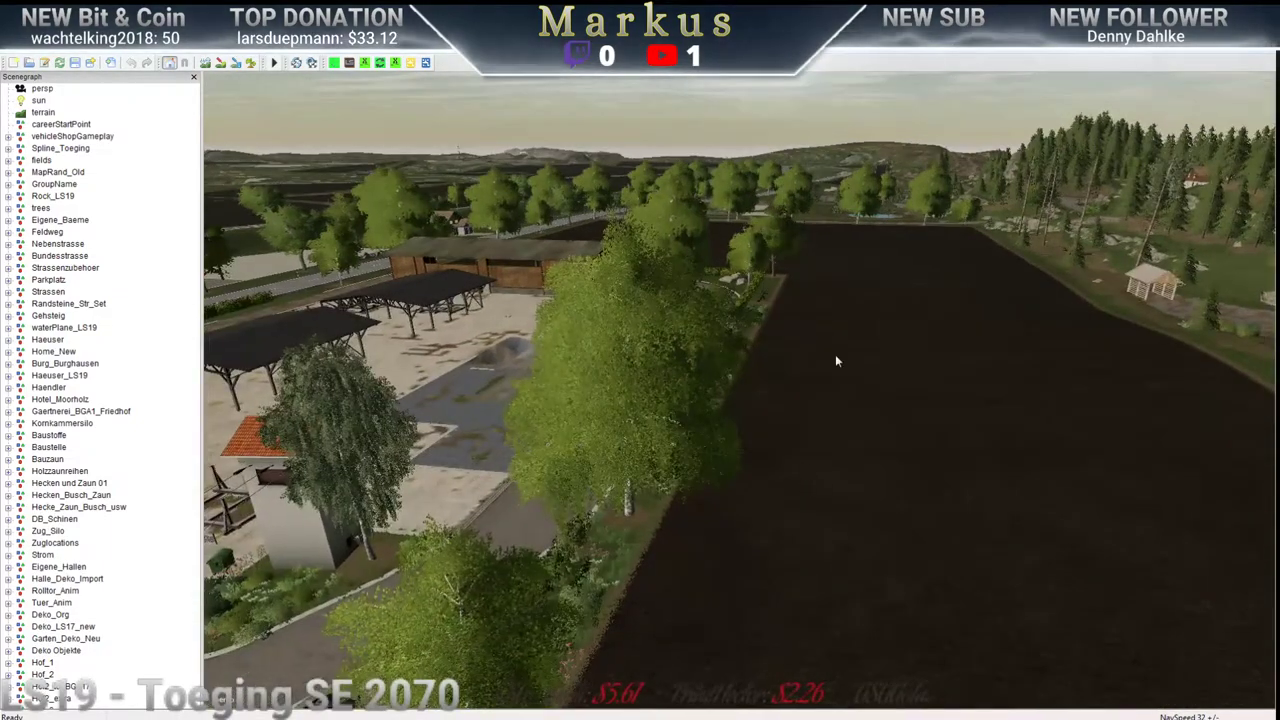
{"action": "right_click_drag", "start_coordinate": [856, 307], "coordinate": [767, 357]}
{"action": "left_click", "coordinate": [758, 206]}
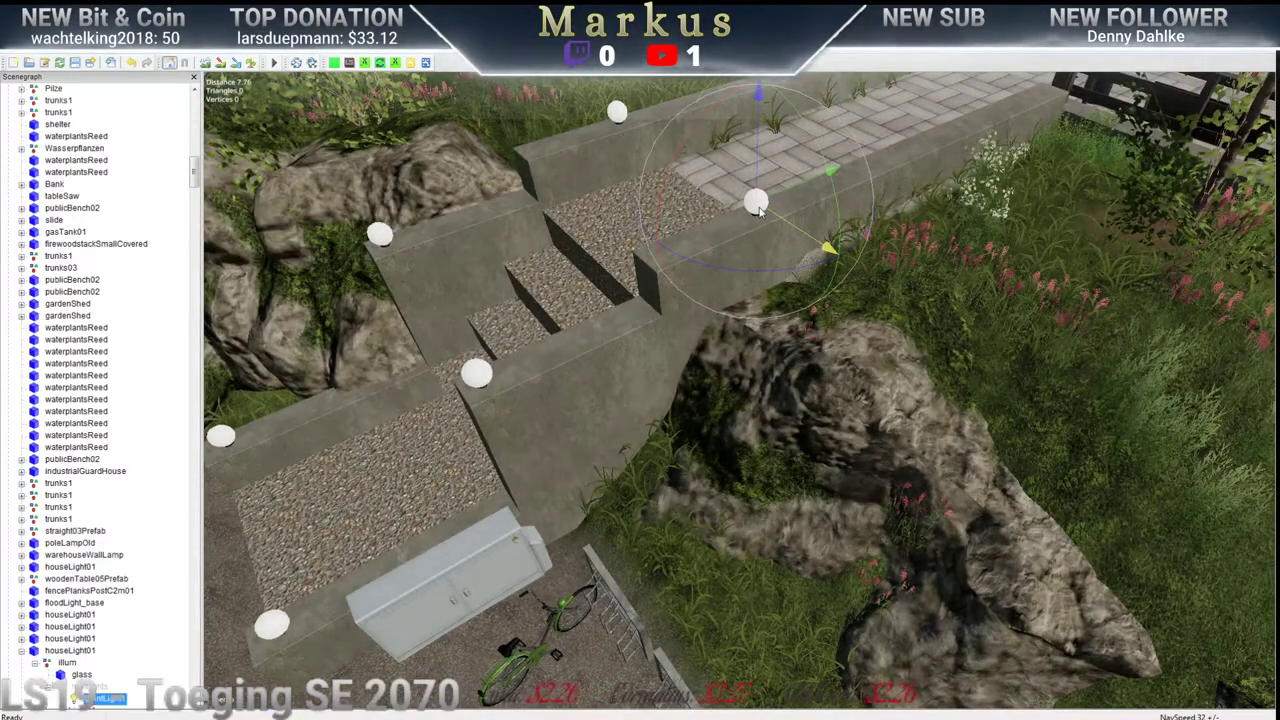
{"action": "left_click", "coordinate": [68, 651]}
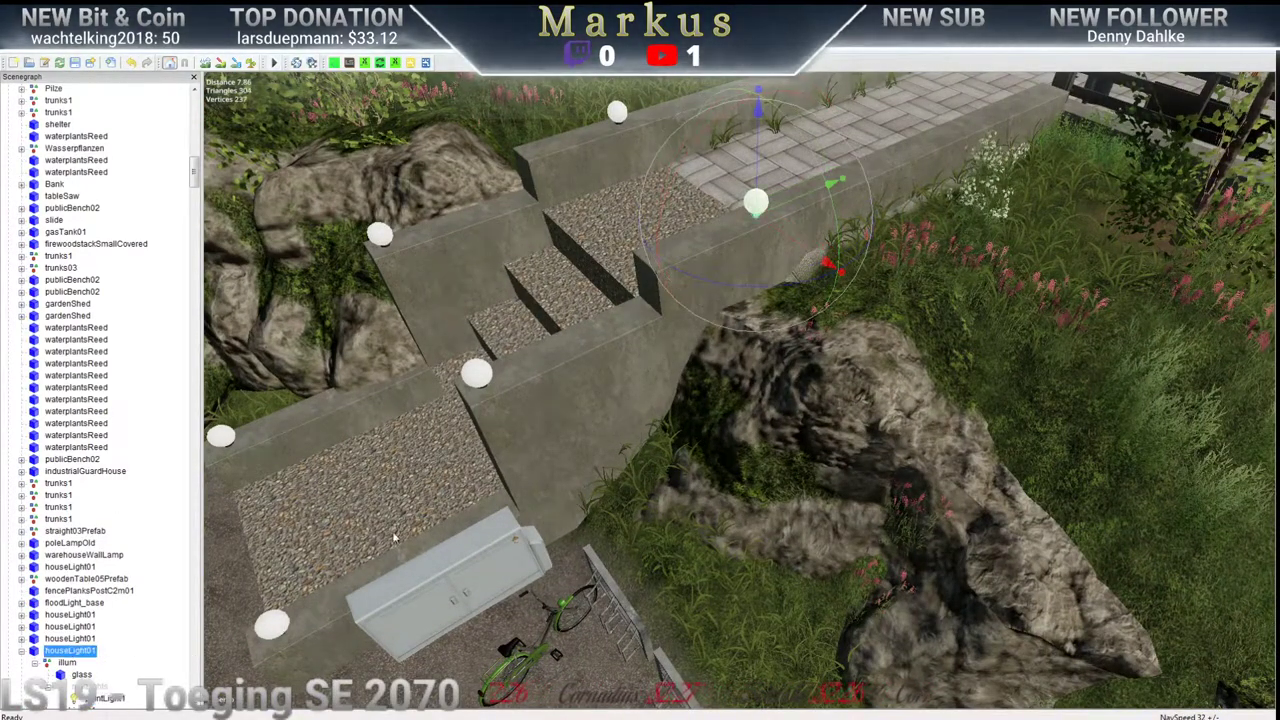
Show the user attributes and examine the onCreate attribute of the lamp's illum node
{"action": "scroll", "coordinate": [889, 338], "scroll_direction": "down", "scroll_amount": 5}
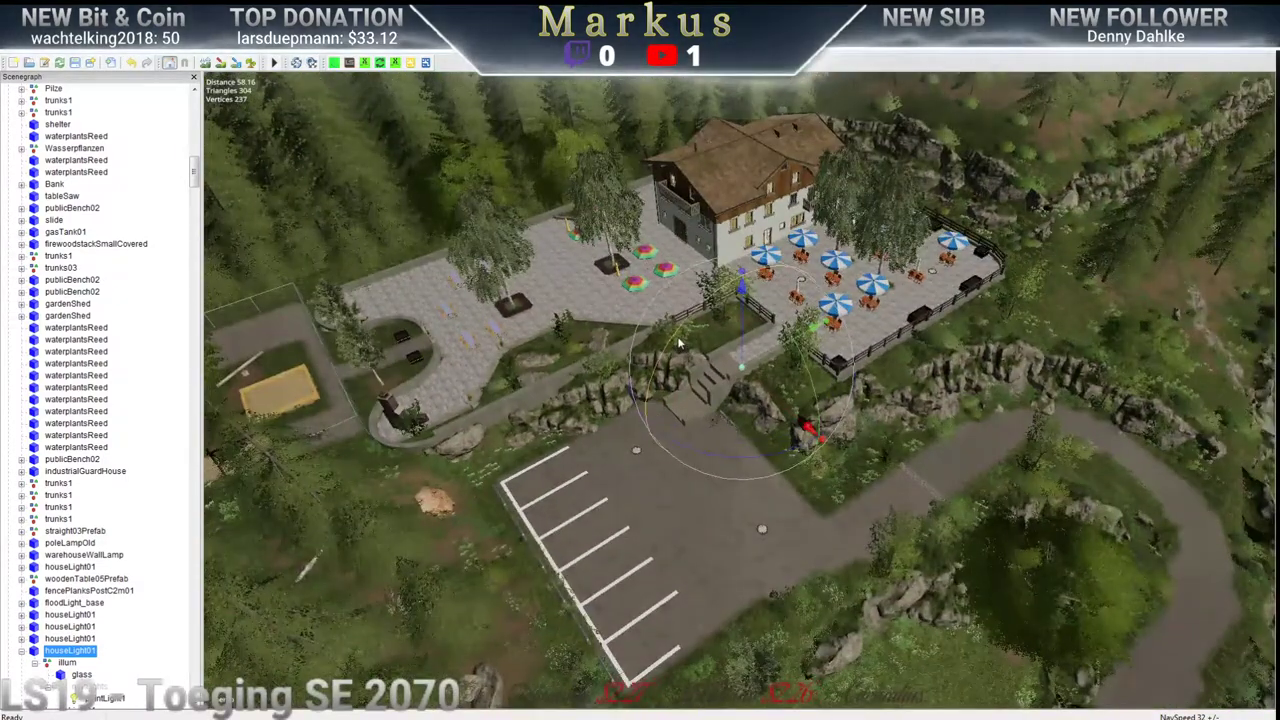
{"action": "right_click", "coordinate": [158, 57]}
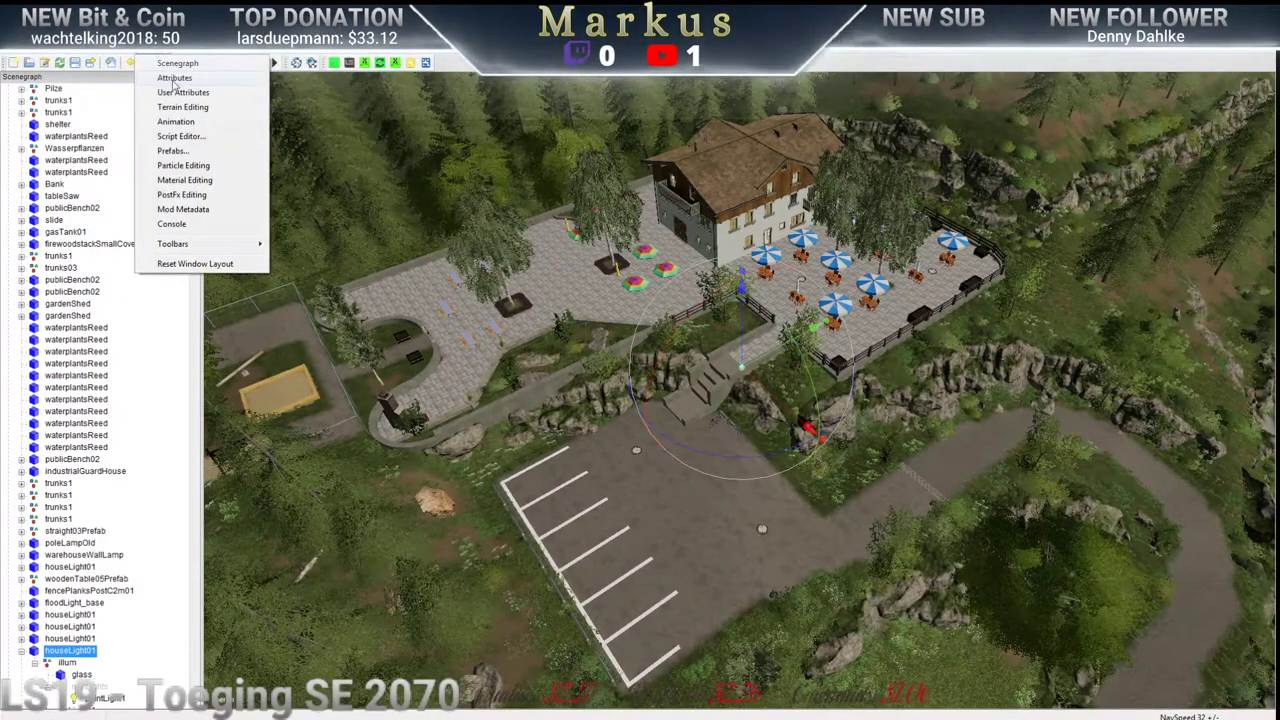
{"action": "left_click", "coordinate": [172, 93]}
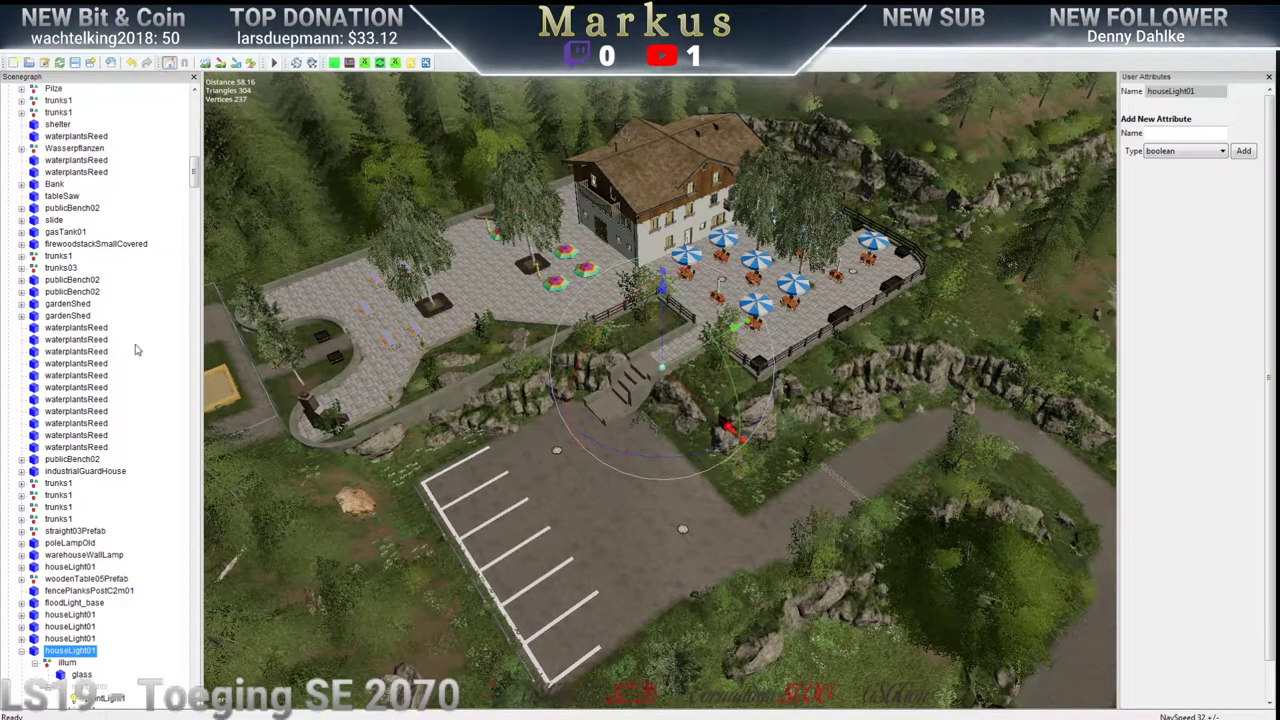
{"action": "left_click", "coordinate": [66, 663]}
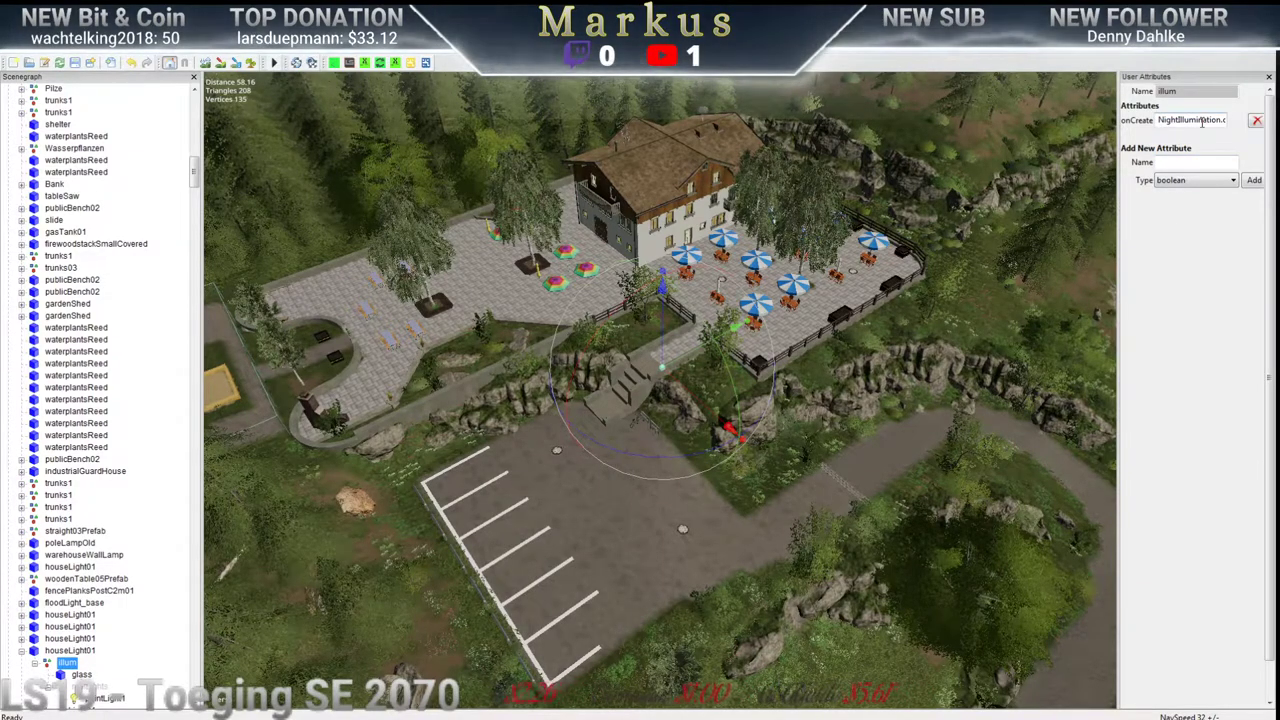
{"action": "scroll", "coordinate": [610, 473], "scroll_direction": "up", "scroll_amount": 5}
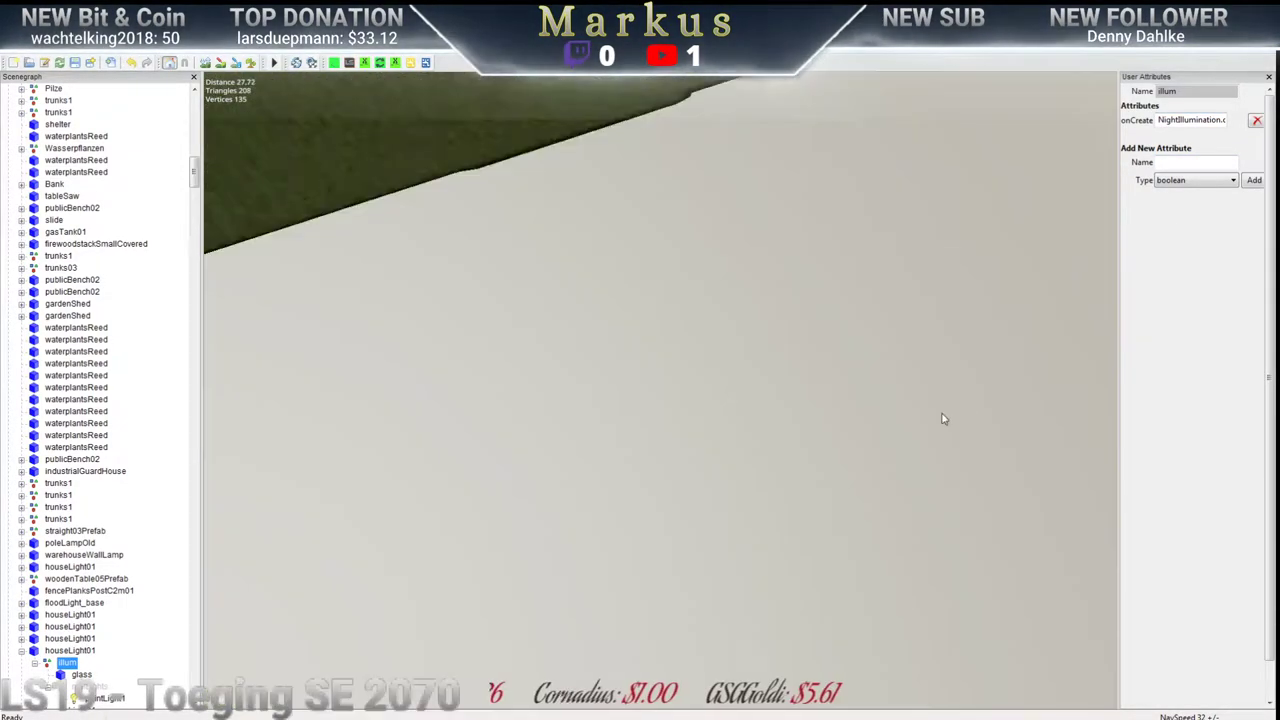
{"action": "scroll", "coordinate": [509, 415], "scroll_direction": "up", "scroll_amount": 3}
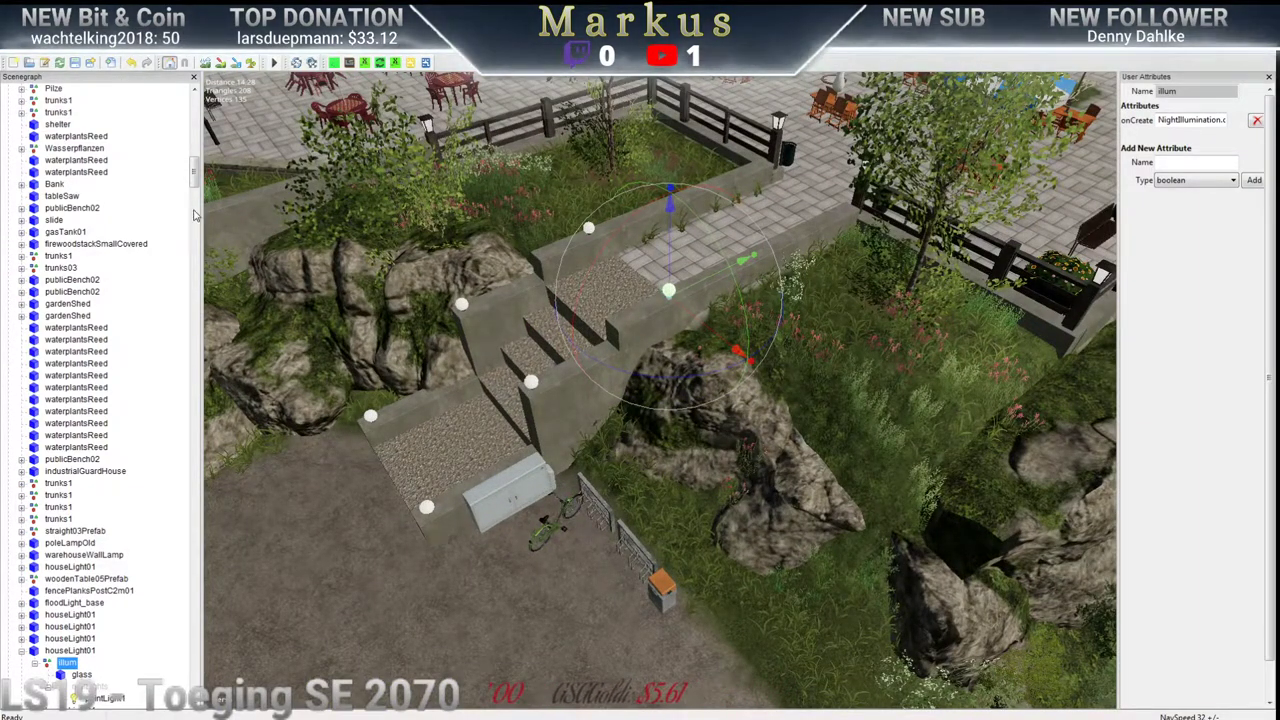
Export the selected illum node with its files into the YT_Tut folder, entering a file name beginning with "Lic"
{"action": "left_click", "coordinate": [10, 55]}
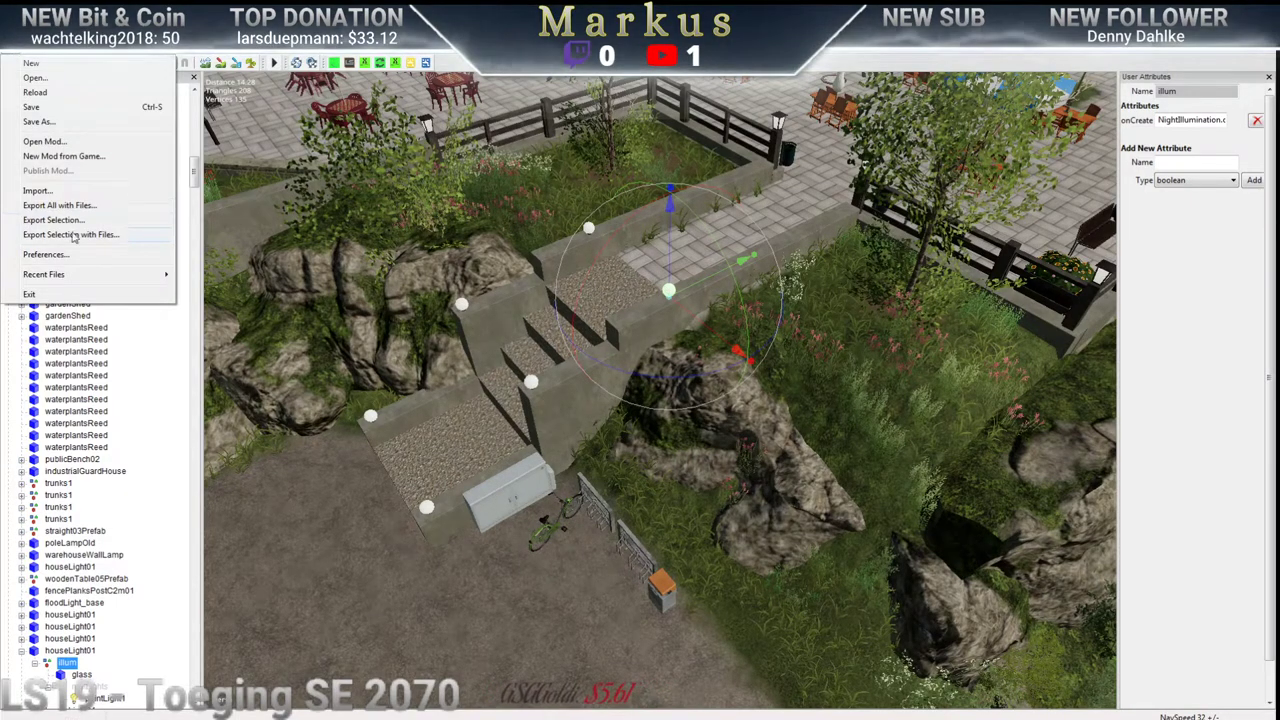
{"action": "key", "text": "Escape"}
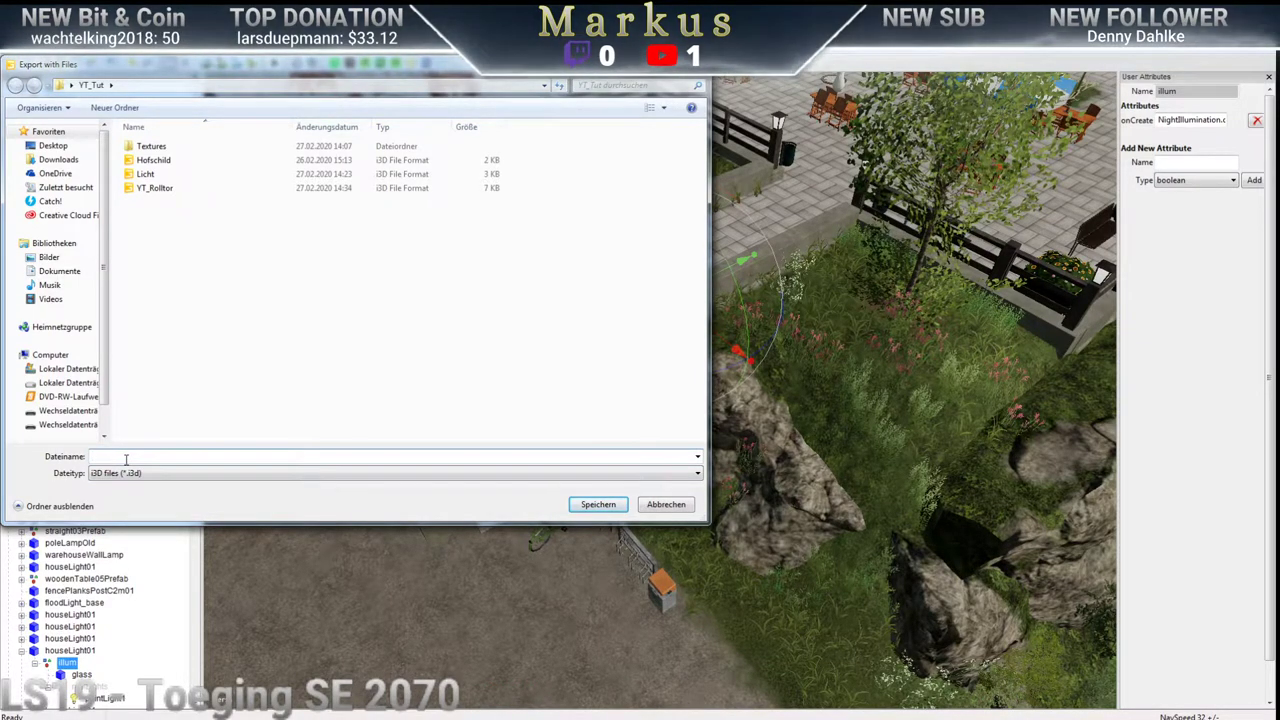
{"action": "type", "text": "Lic"}
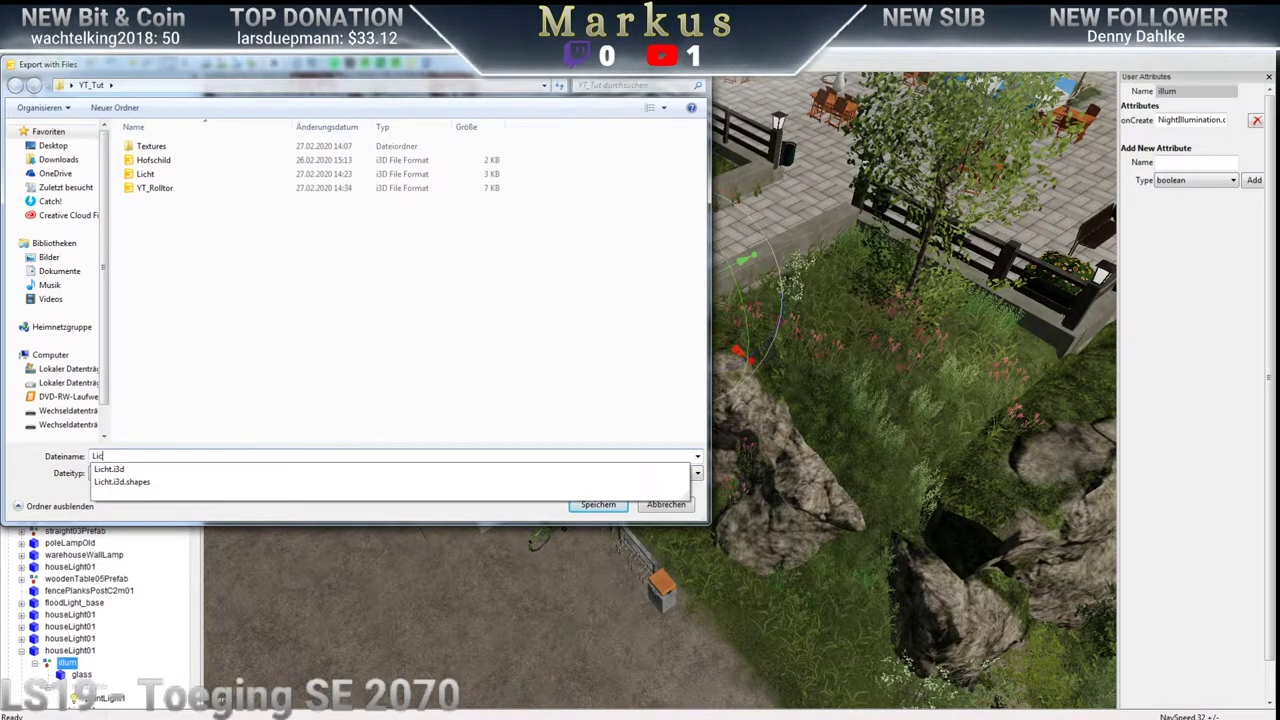
Export the selected illum group with its files as Licht1 in the YT_Tut folder, and close the map scene
{"action": "type", "text": "ht1"}
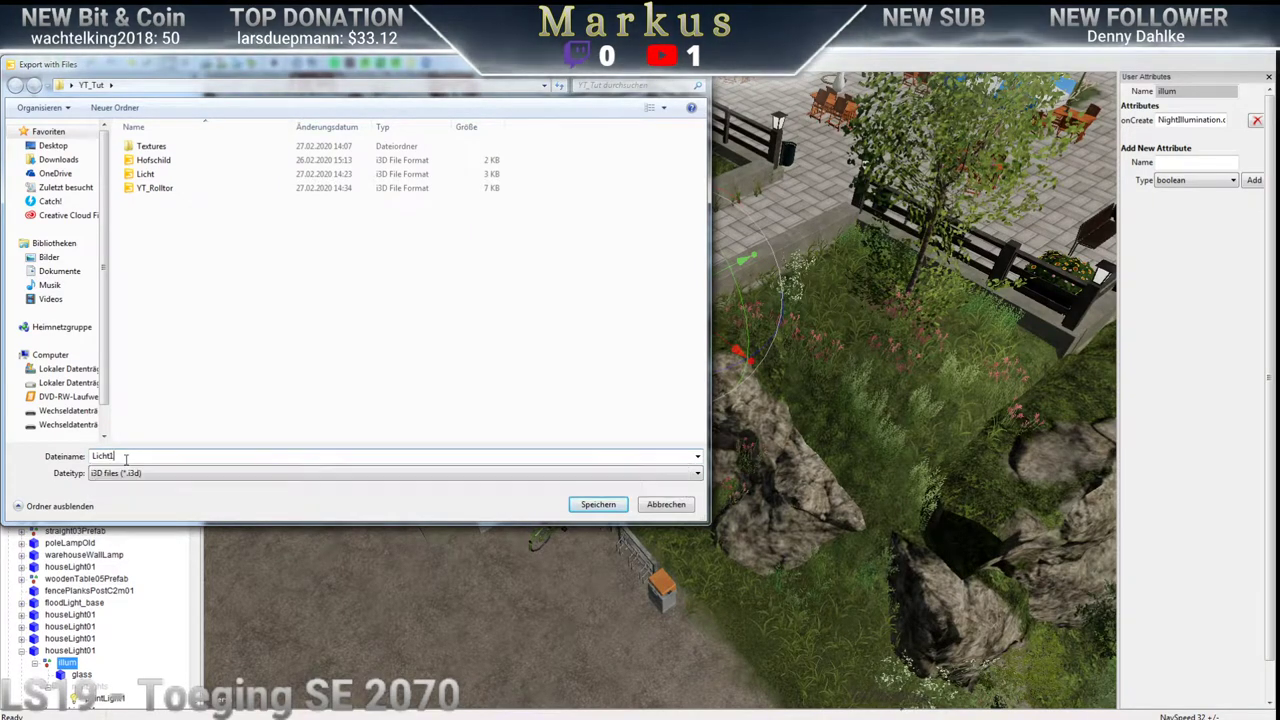
{"action": "left_click", "coordinate": [597, 505]}
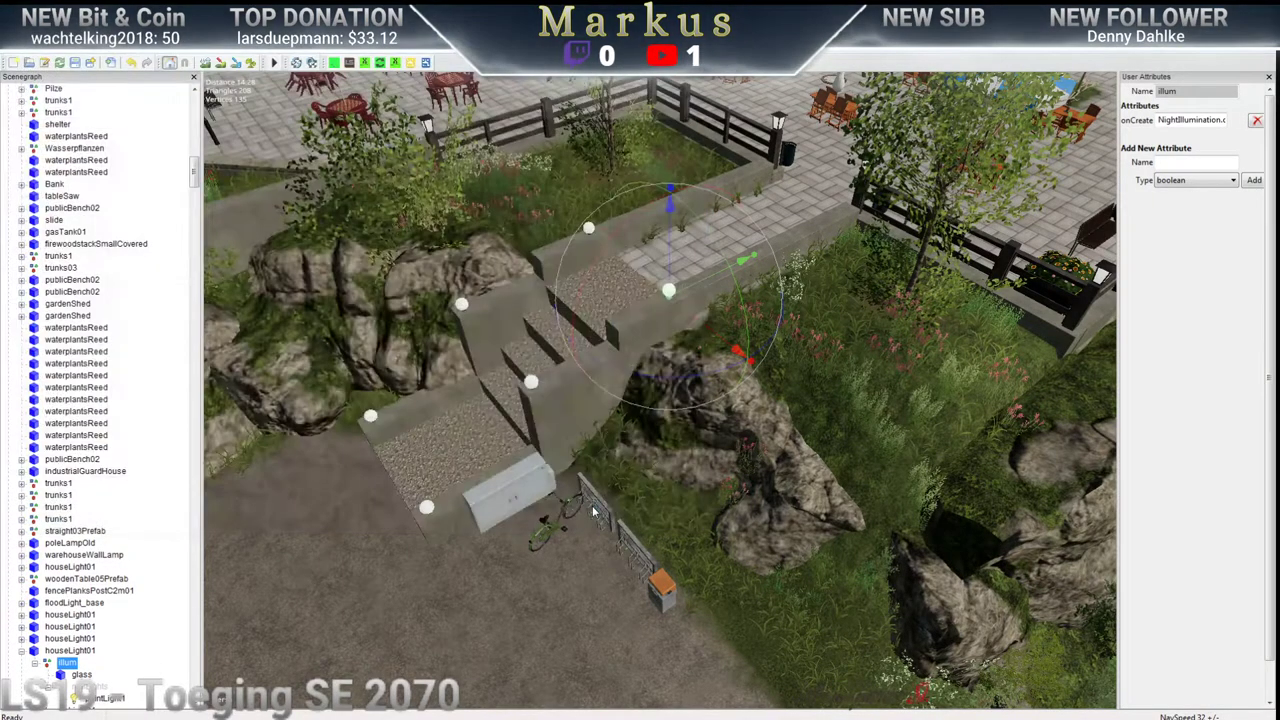
{"action": "left_click", "coordinate": [673, 381]}
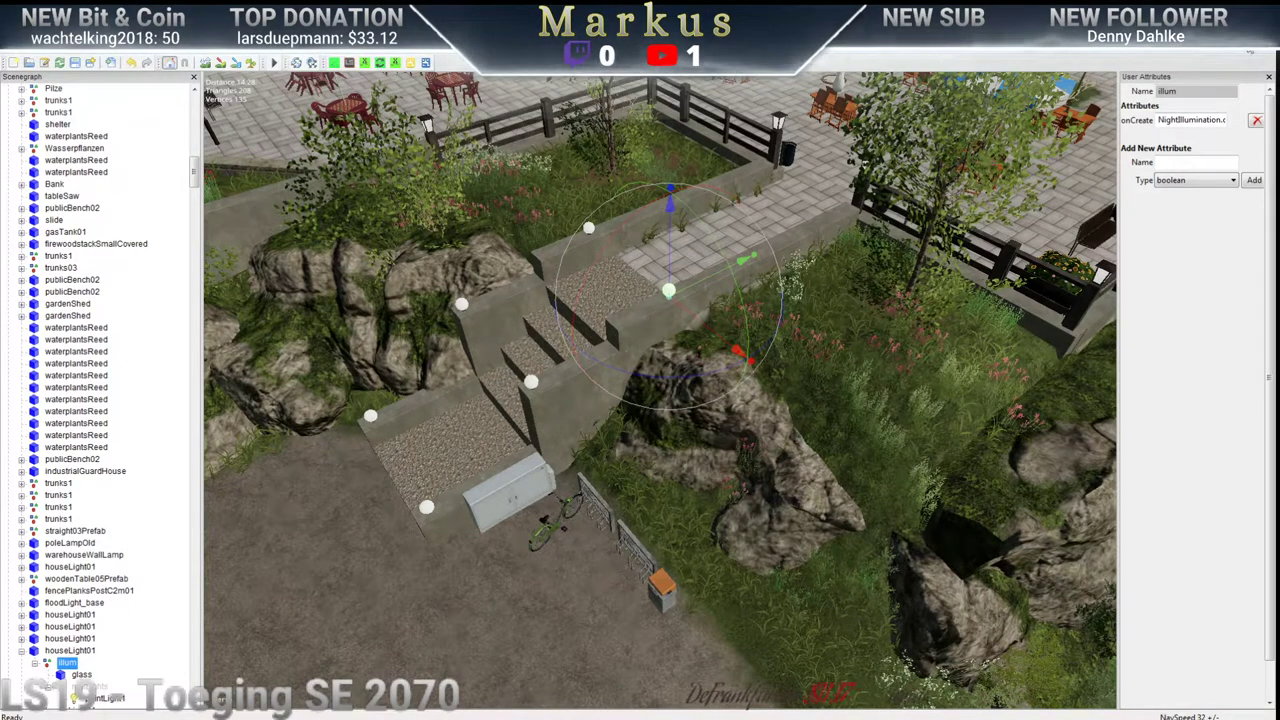
{"action": "key", "text": "alt+F4"}
{"action": "left_click", "coordinate": [735, 386]}
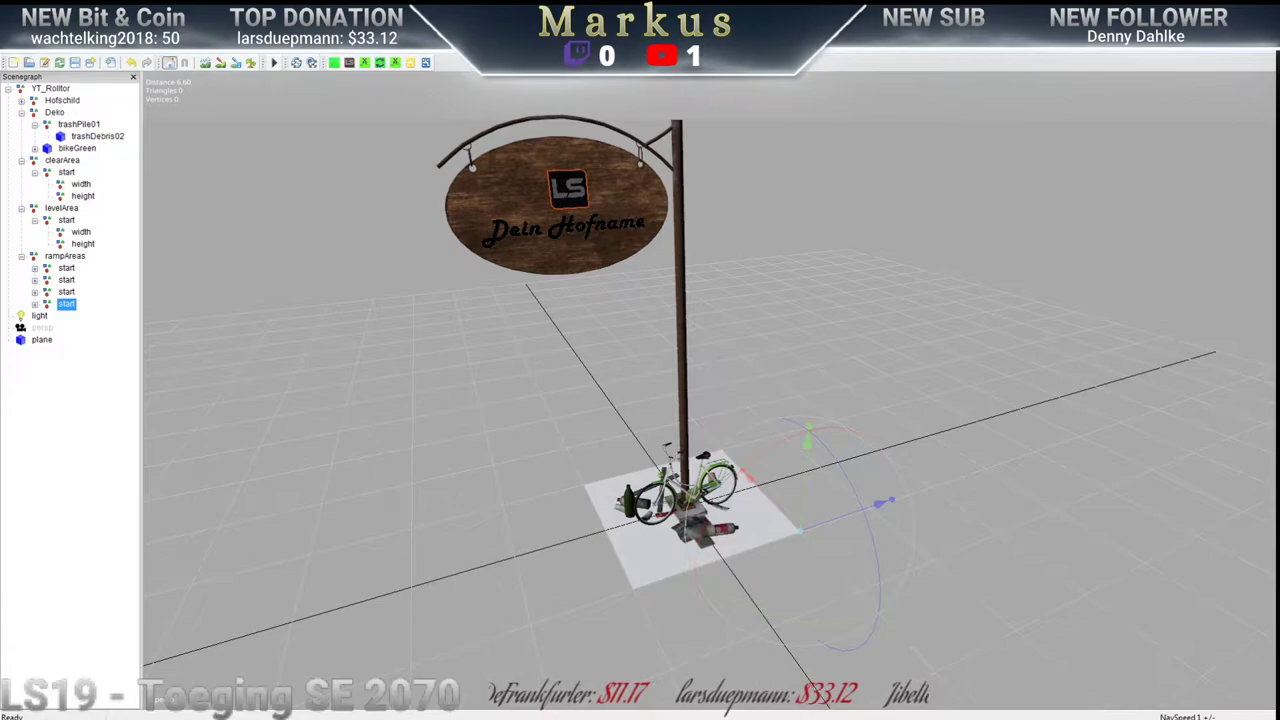
Open Licht1.i3d from the YT_Tut folder in Notepad++, examine its file references and user attributes, and close it
{"action": "key", "text": "alt+Tab"}
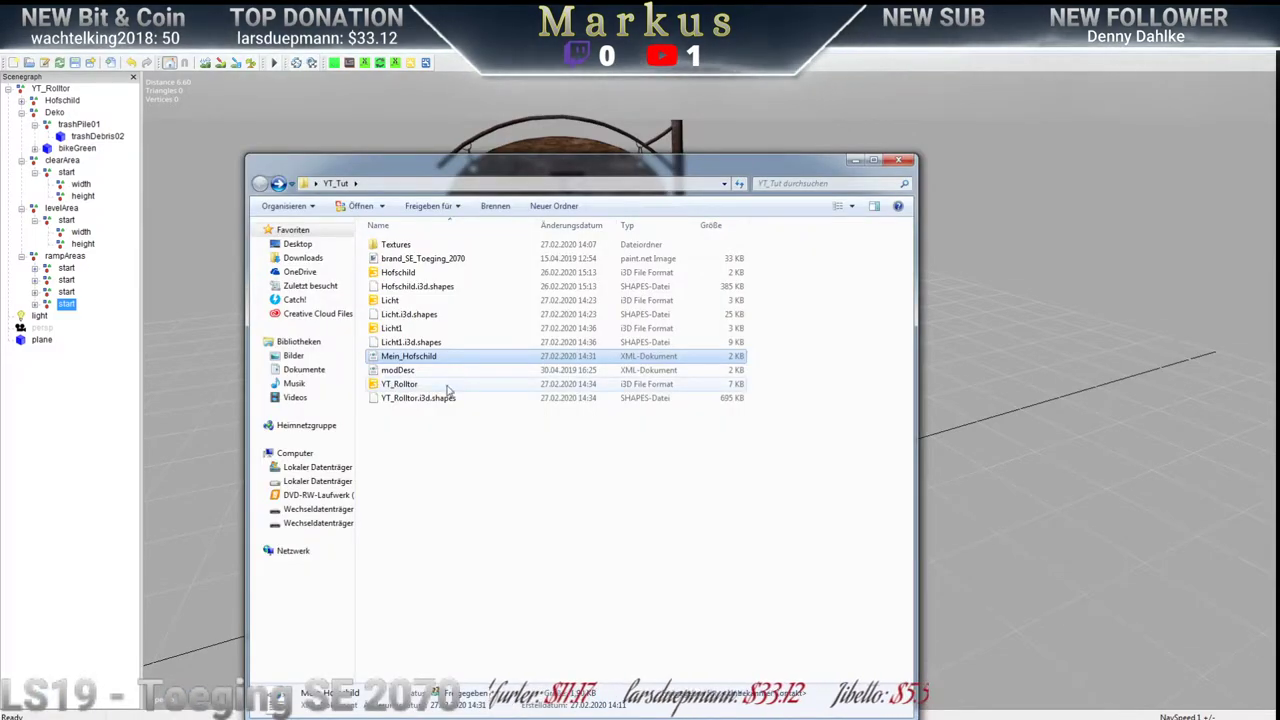
{"action": "left_click", "coordinate": [383, 333]}
{"action": "right_click", "coordinate": [383, 333]}
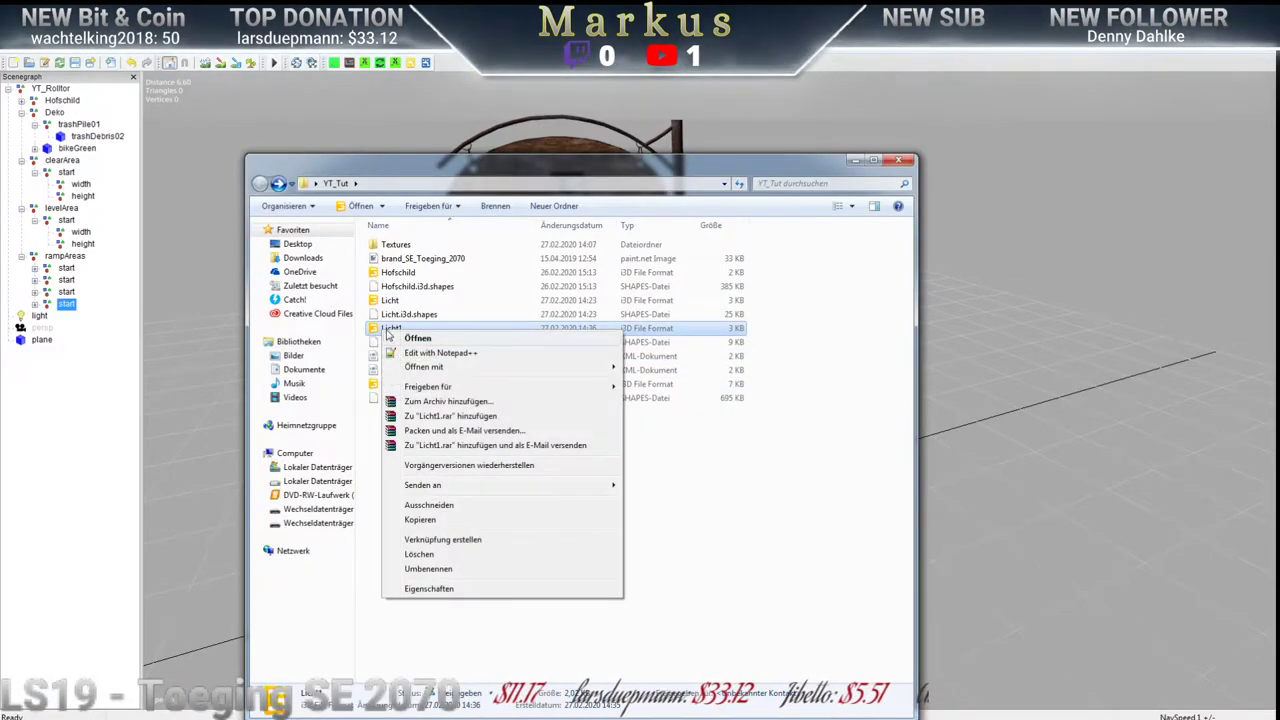
{"action": "left_click", "coordinate": [440, 352]}
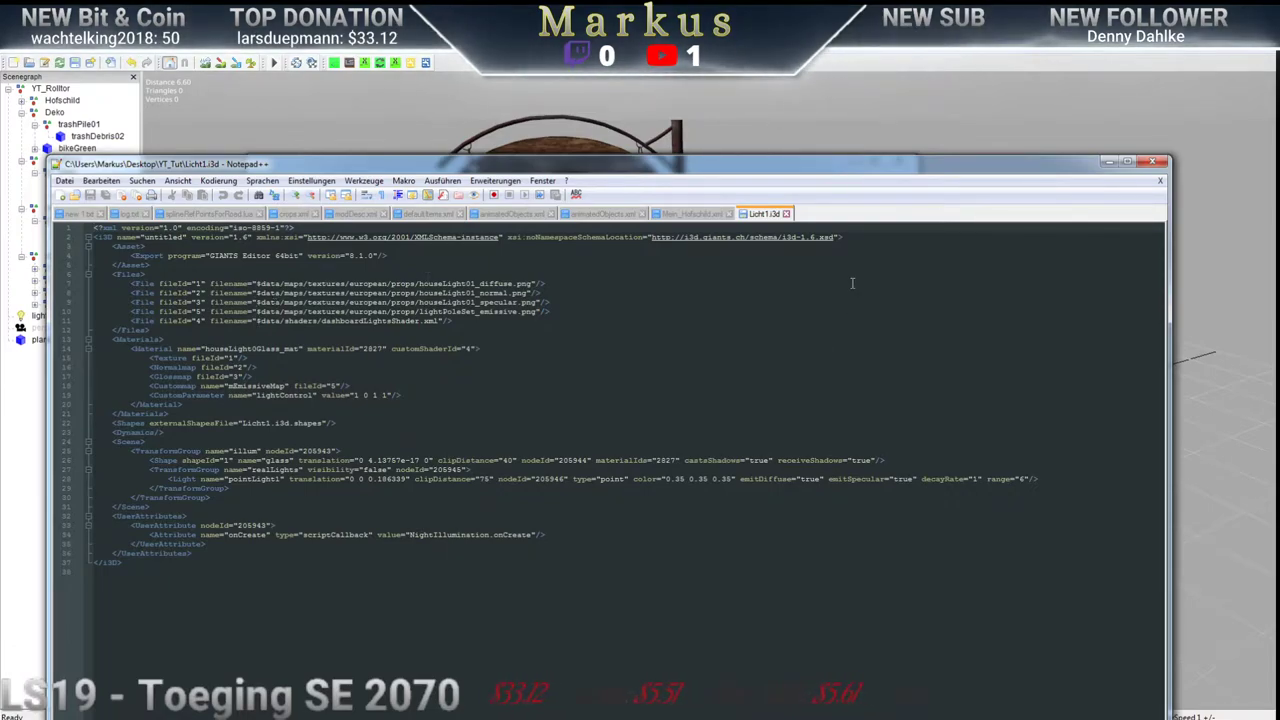
{"action": "left_click", "coordinate": [786, 214]}
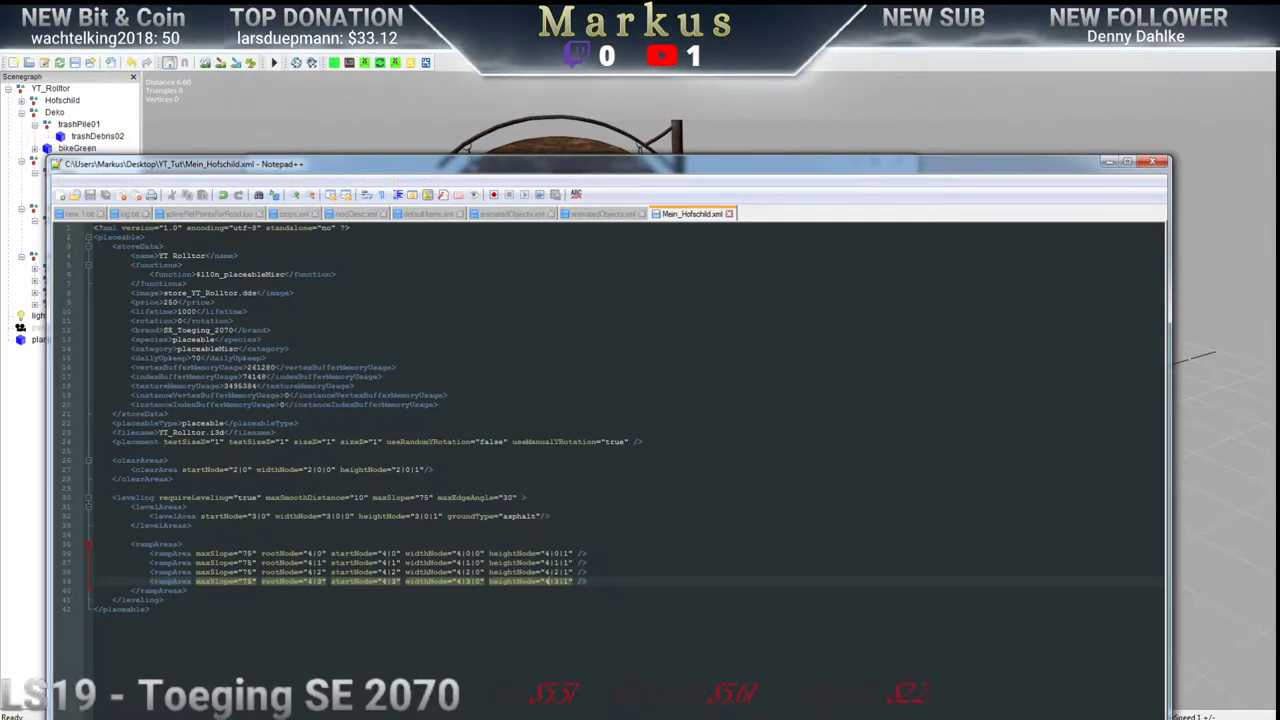
Open Licht.i3d in Notepad++, examine its texture paths and light nodes, then close it and return to GIANTS Editor
{"action": "key", "text": "alt+Tab"}
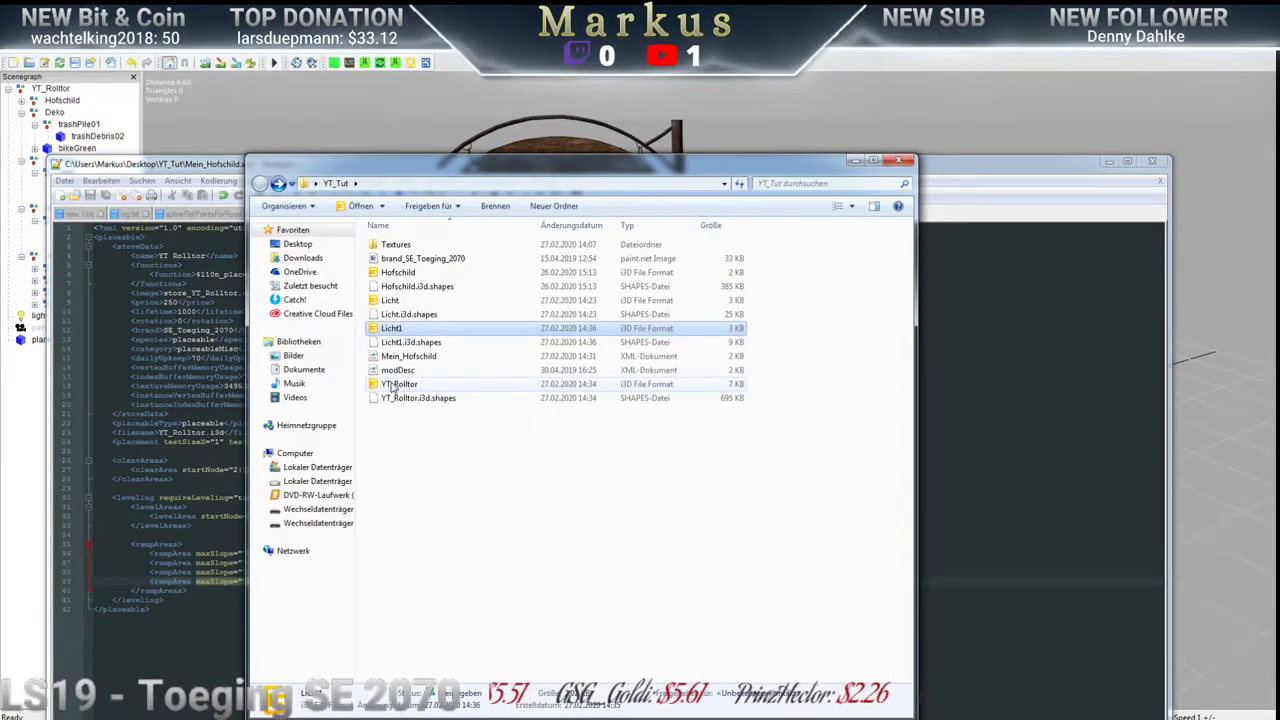
{"action": "left_click", "coordinate": [388, 302]}
{"action": "right_click", "coordinate": [388, 303]}
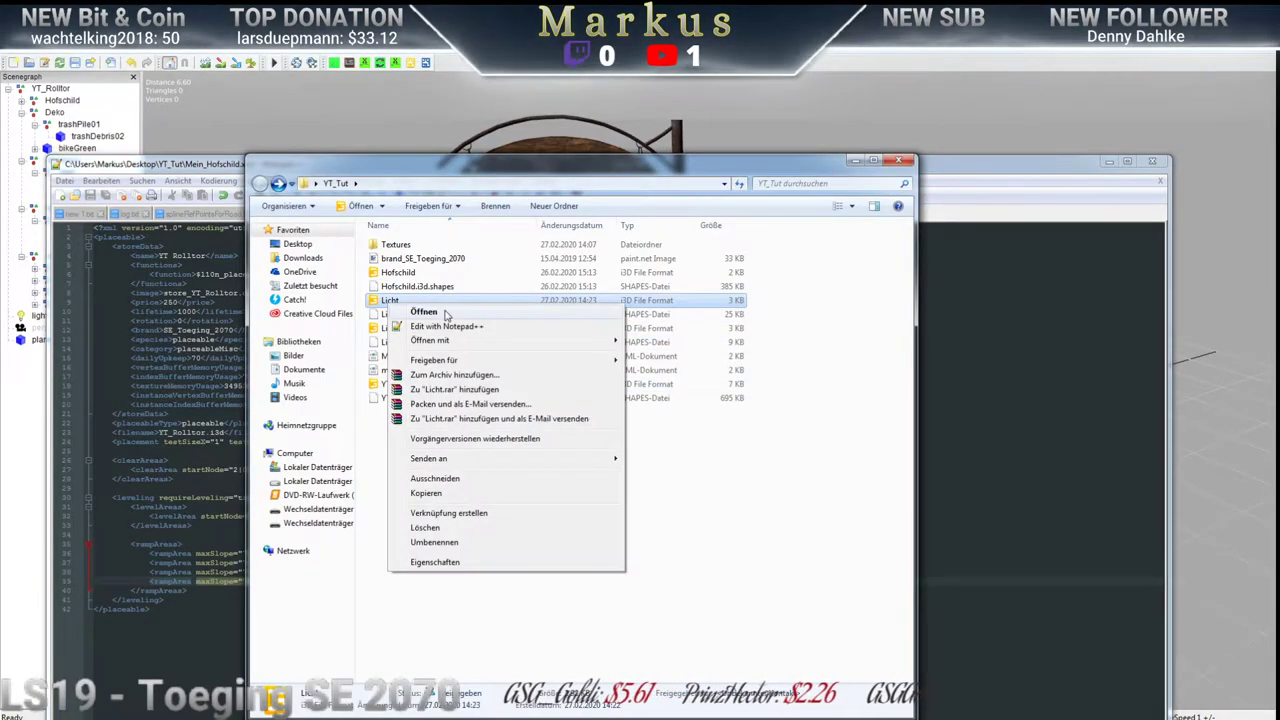
{"action": "left_click", "coordinate": [450, 330]}
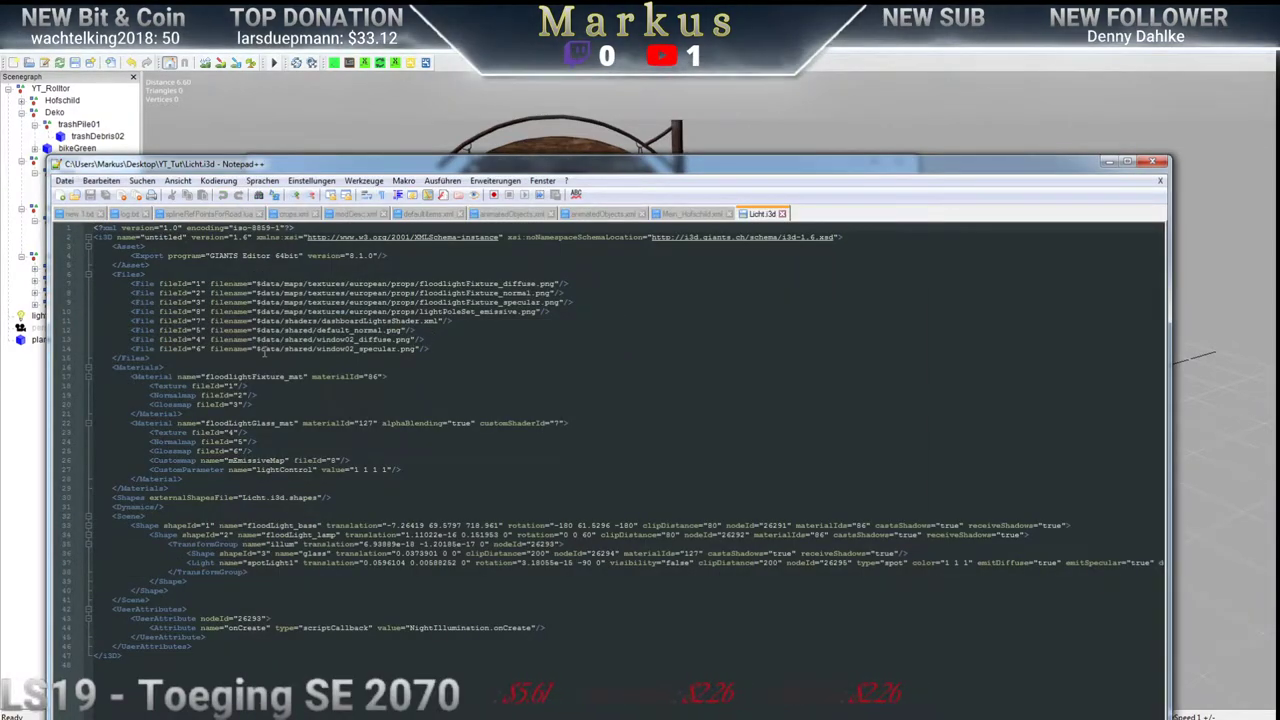
{"action": "left_click", "coordinate": [783, 214]}
{"action": "left_click", "coordinate": [1108, 162]}
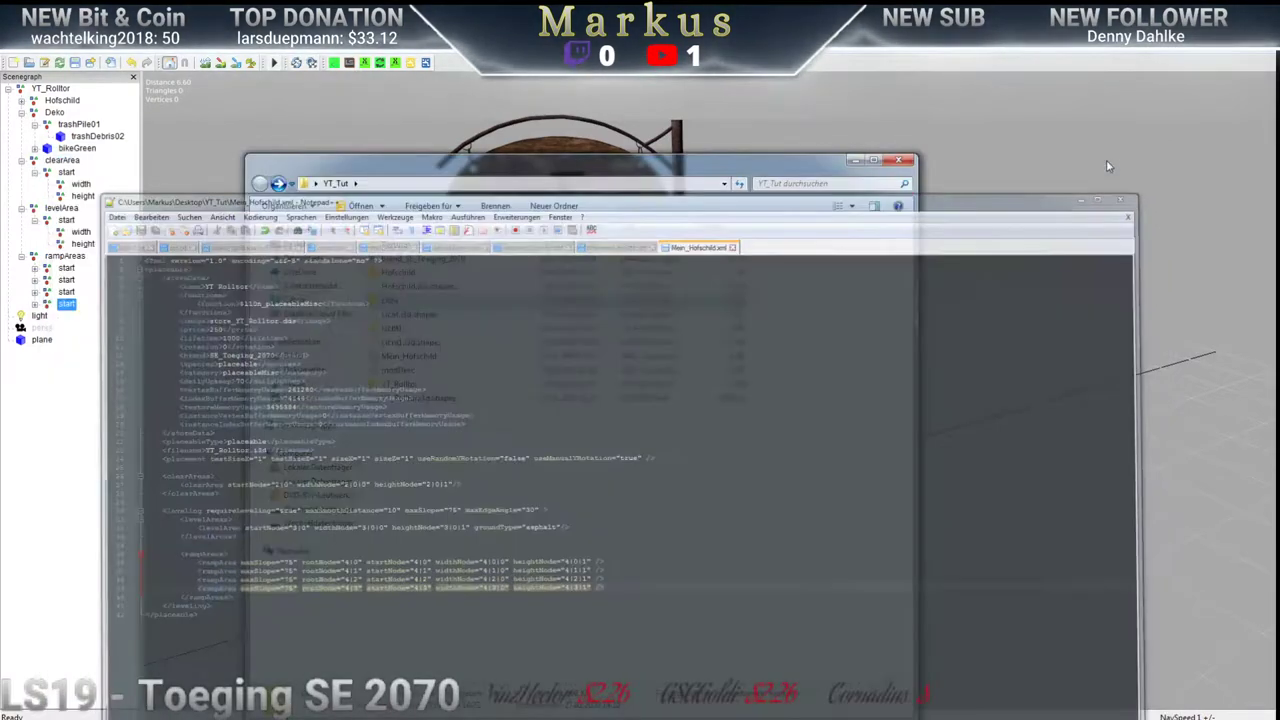
{"action": "left_click", "coordinate": [854, 162]}
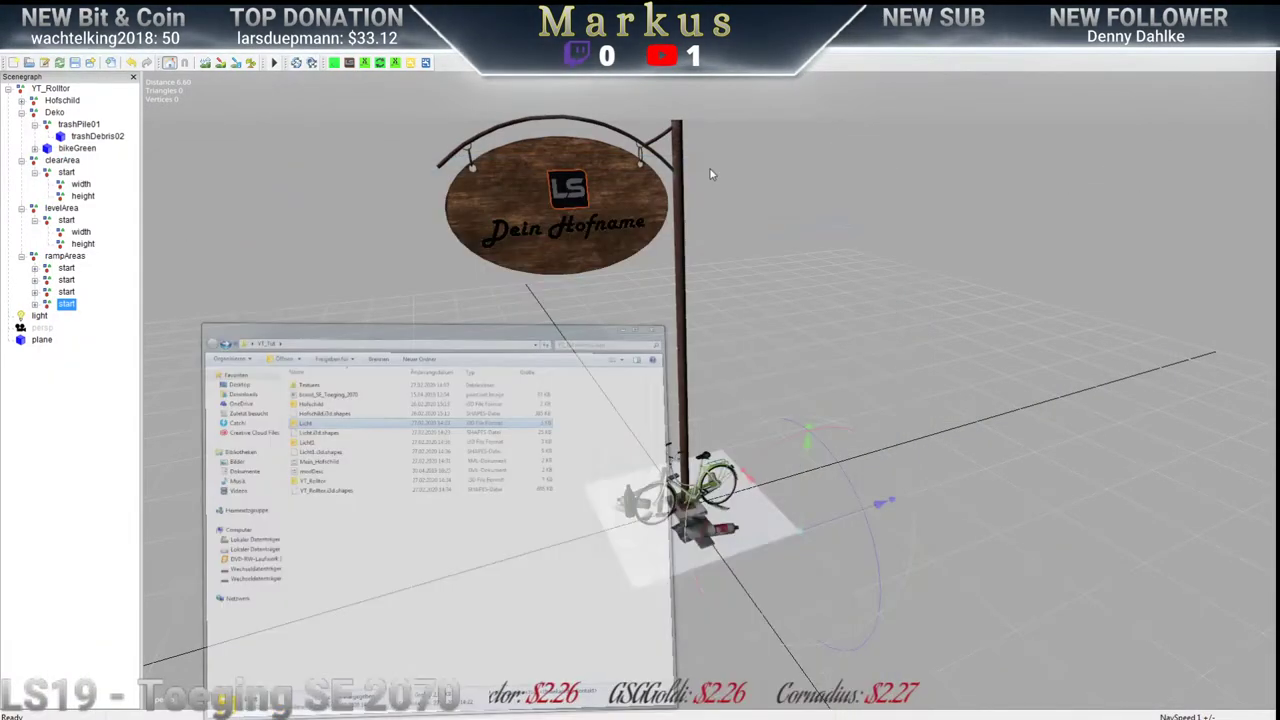
Import the Licht and Licht1 i3d files together into the YT_Rolltor scene
{"action": "left_click", "coordinate": [10, 50]}
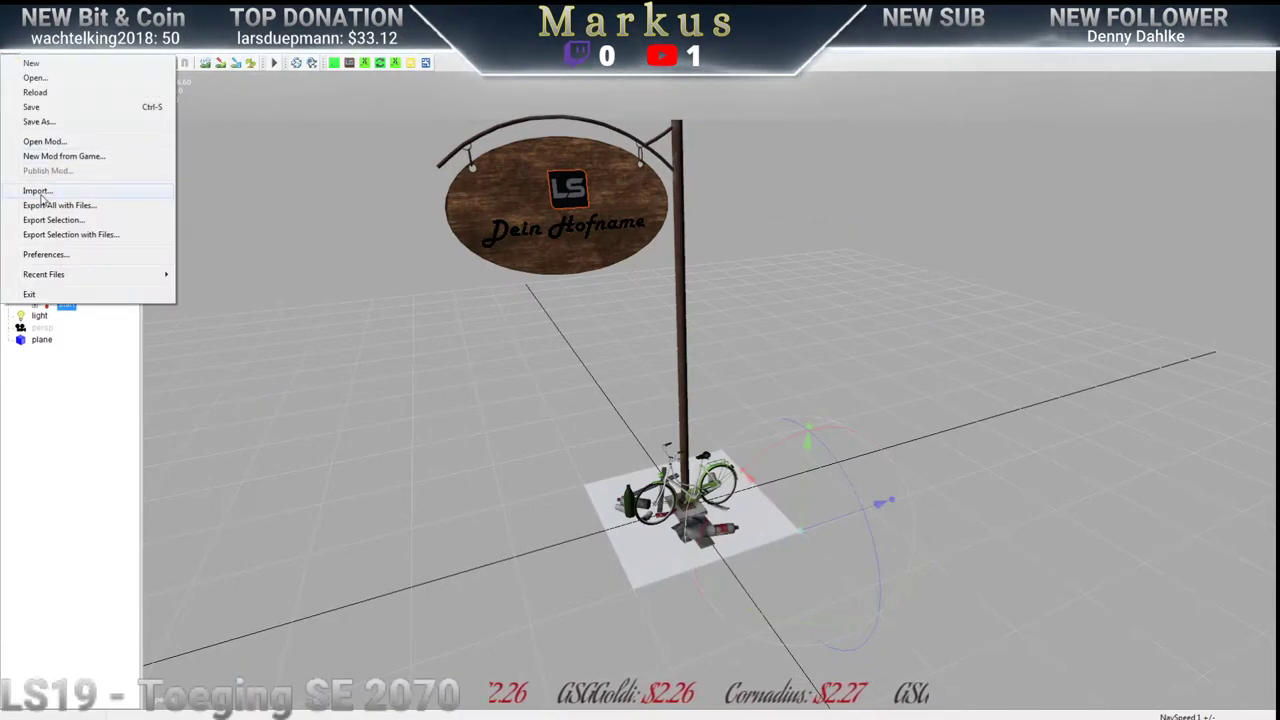
{"action": "left_click", "coordinate": [40, 187]}
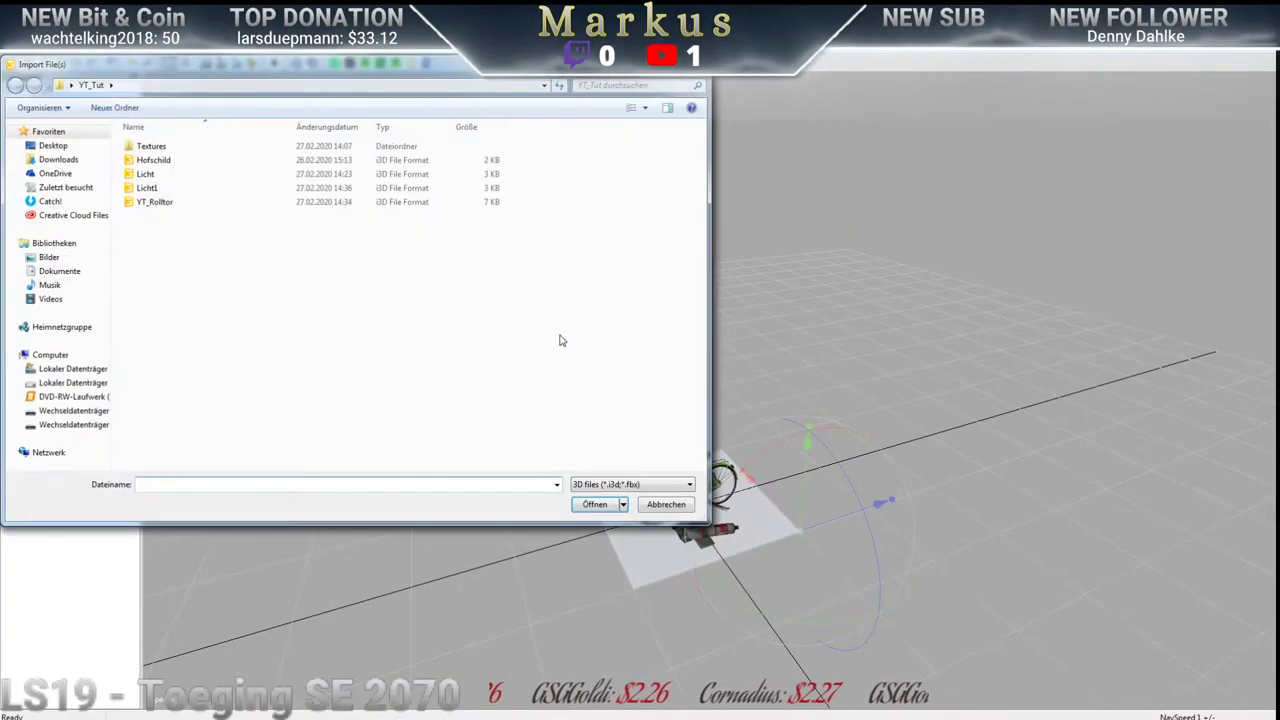
{"action": "left_click", "coordinate": [146, 174]}
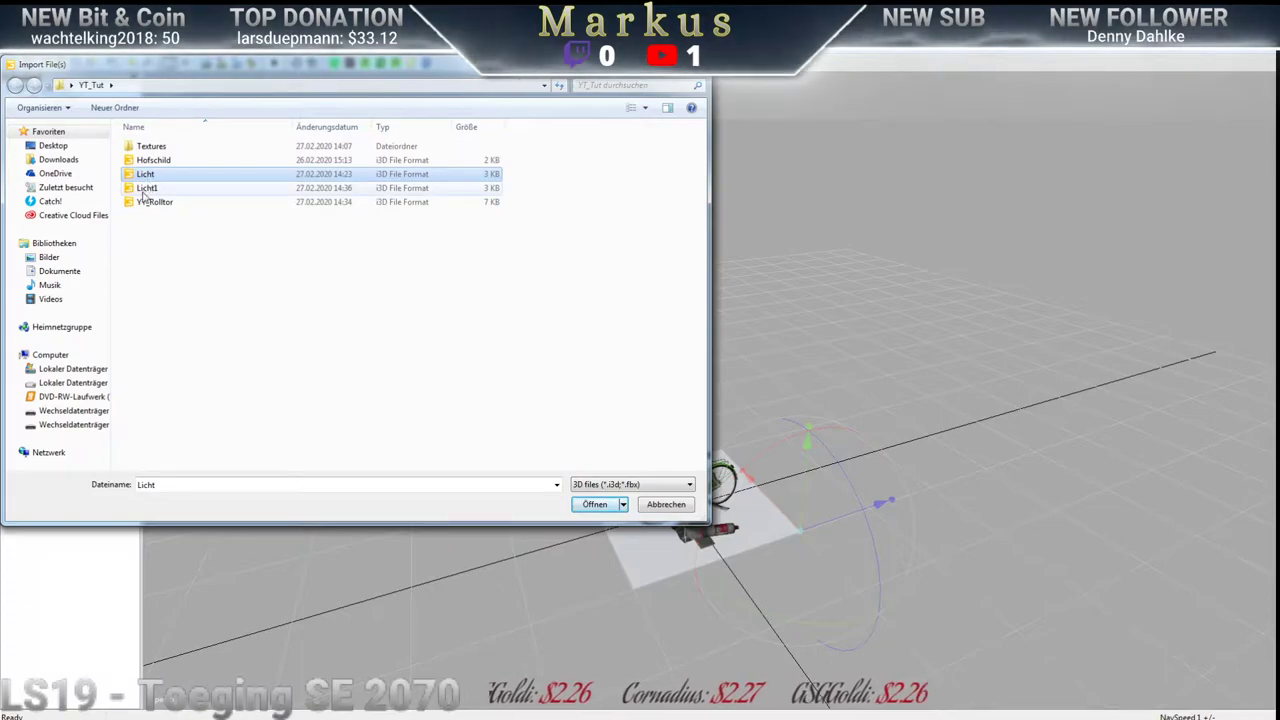
{"action": "left_click", "coordinate": [146, 190], "text": "ctrl"}
{"action": "left_click", "coordinate": [590, 504]}
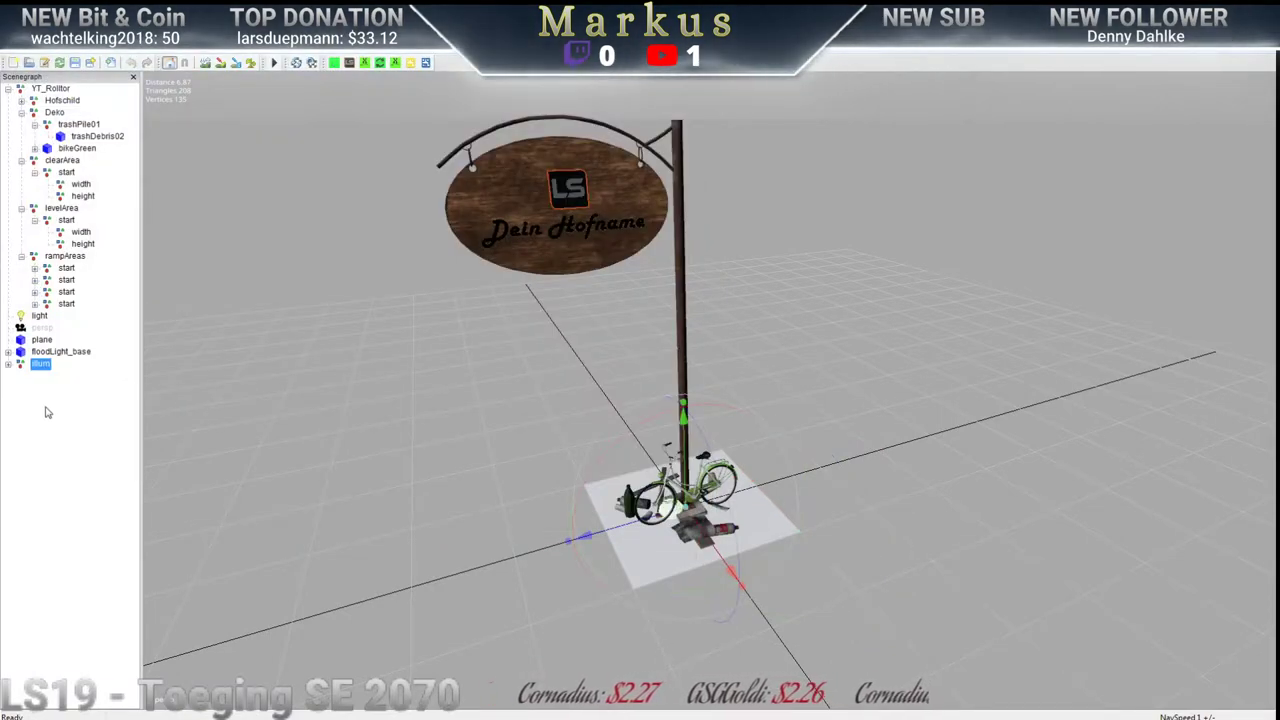
Cut floodLight_base from the scene root and paste it into the Hofschild group
{"action": "left_click", "coordinate": [55, 352]}
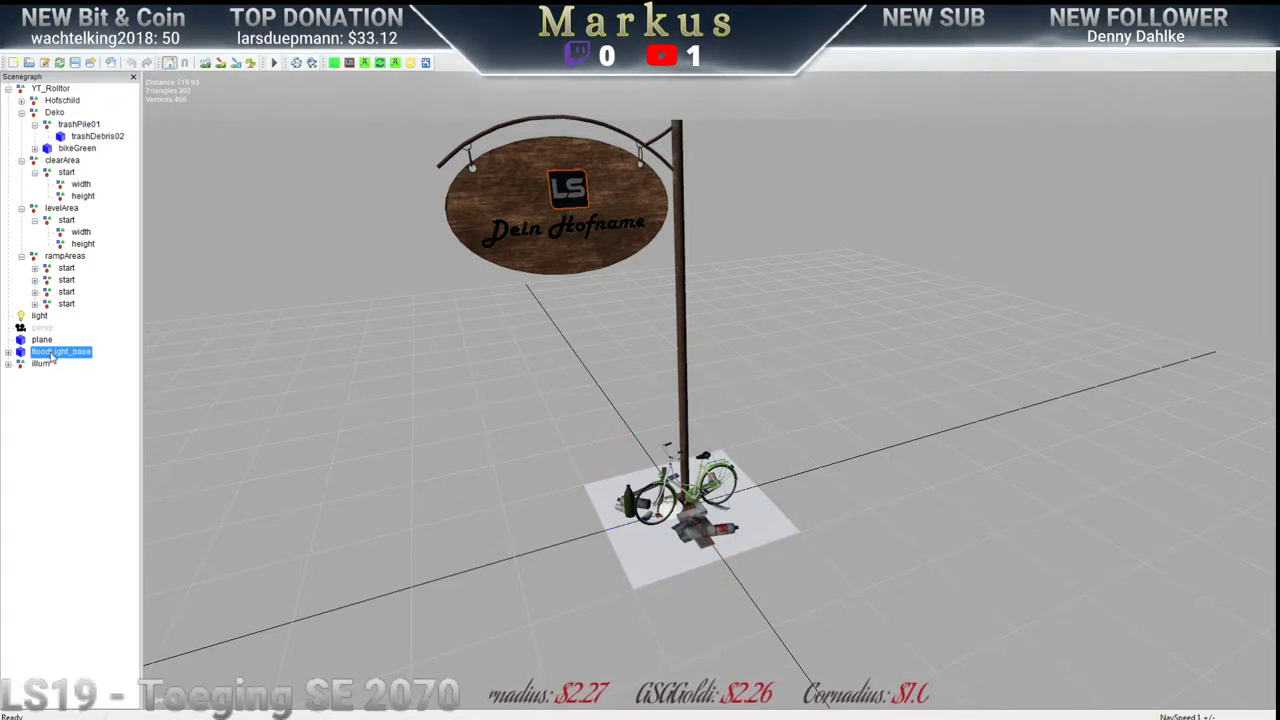
{"action": "left_click", "coordinate": [38, 48]}
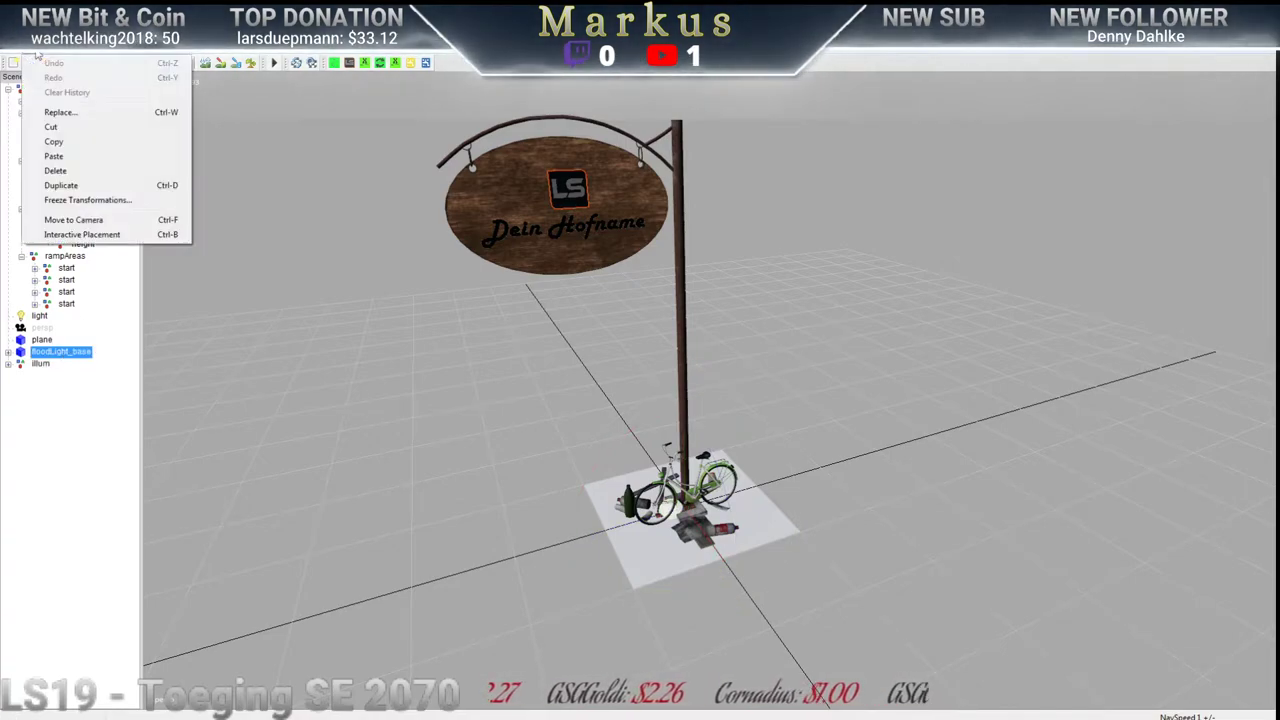
{"action": "left_click", "coordinate": [64, 137]}
{"action": "left_click", "coordinate": [62, 101]}
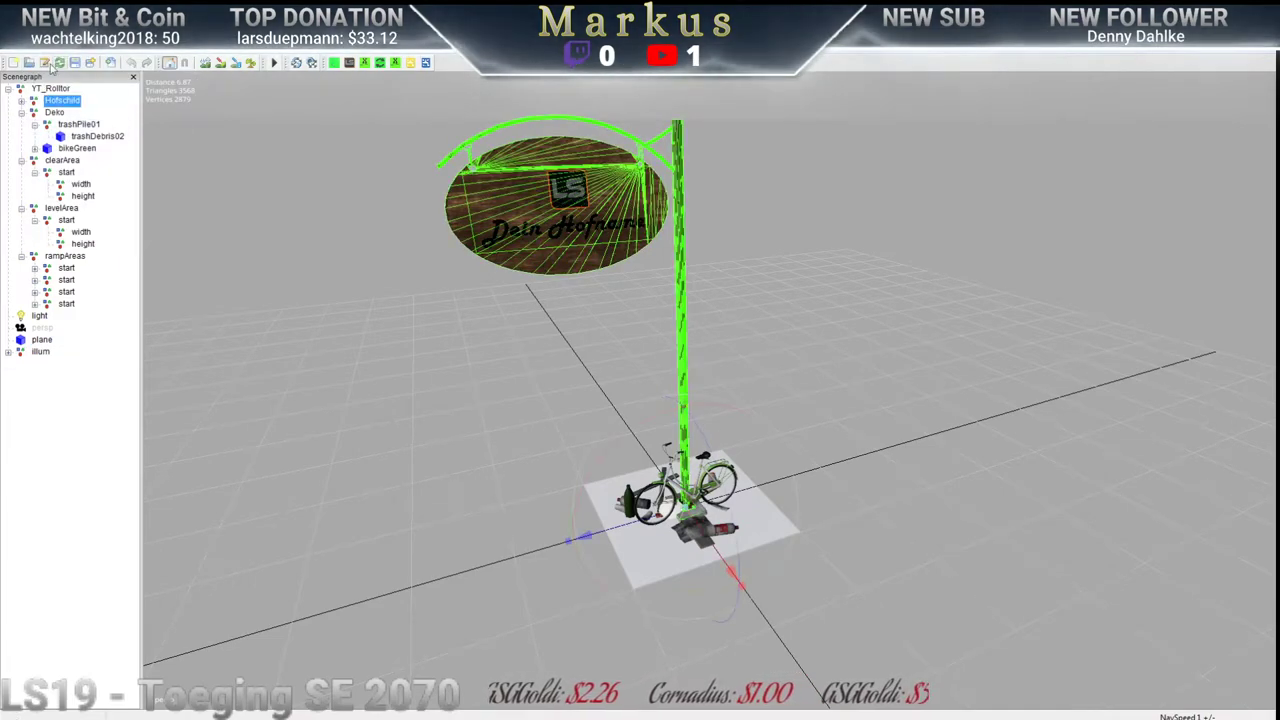
{"action": "left_click", "coordinate": [38, 48]}
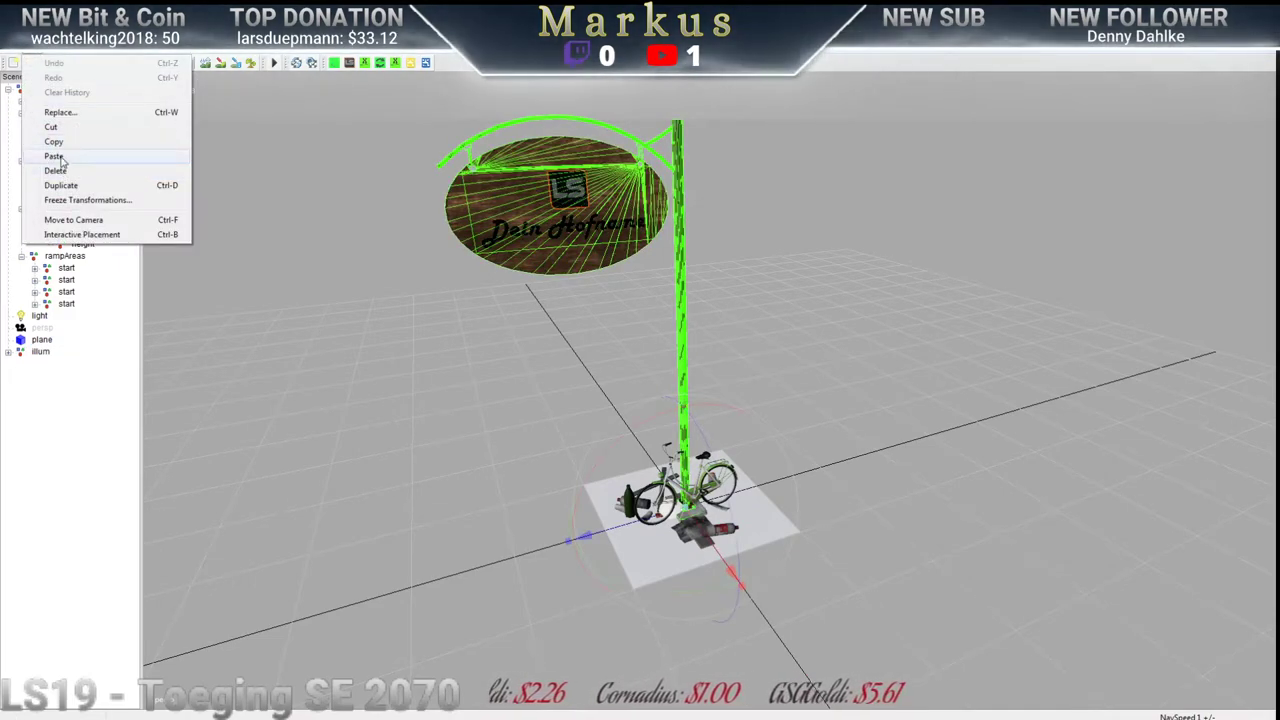
{"action": "left_click", "coordinate": [53, 156]}
Show the object attributes and set all translation and rotation values of floodLight_base to 0
{"action": "left_click", "coordinate": [240, 48]}
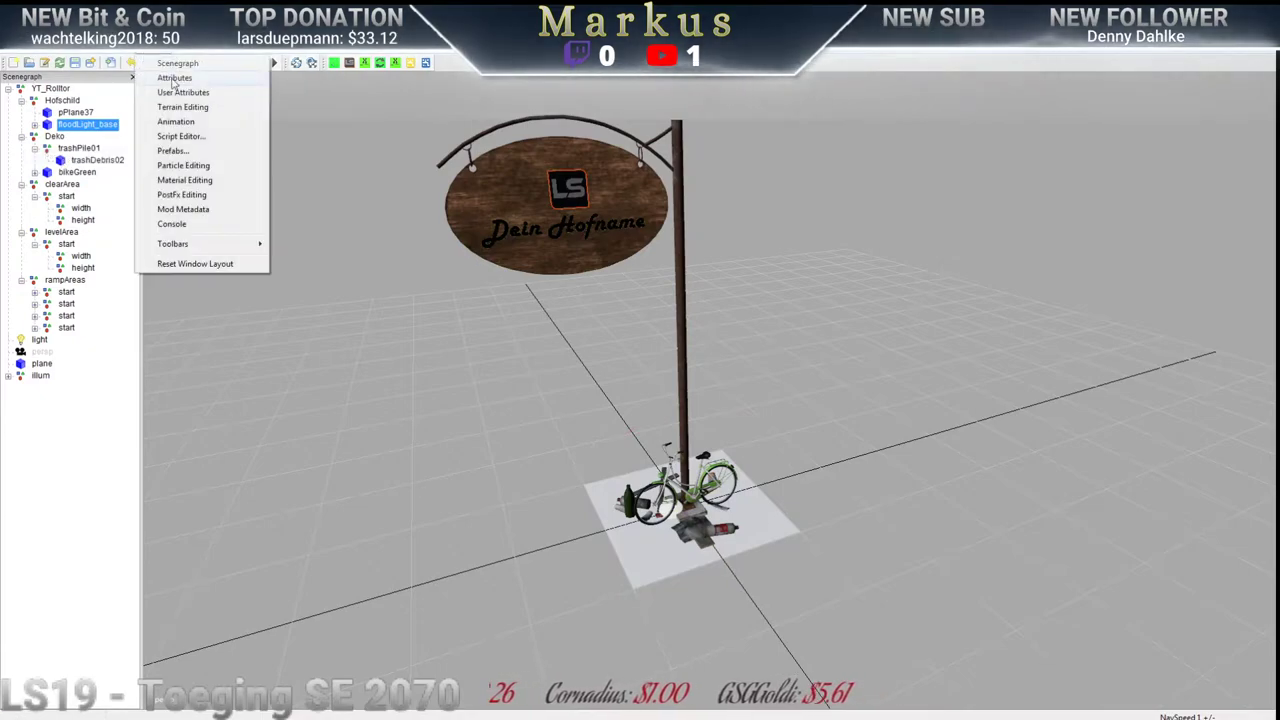
{"action": "left_click", "coordinate": [250, 89]}
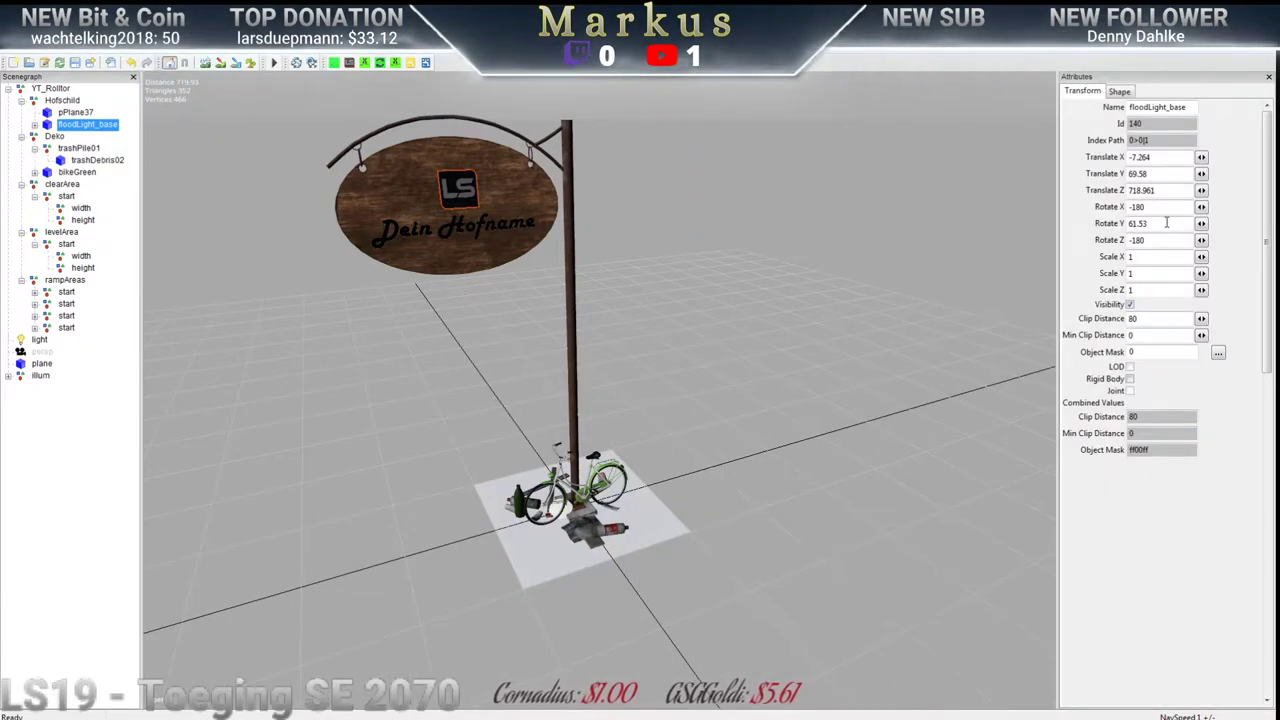
{"action": "double_click", "coordinate": [1159, 156]}
{"action": "type", "text": "0"}
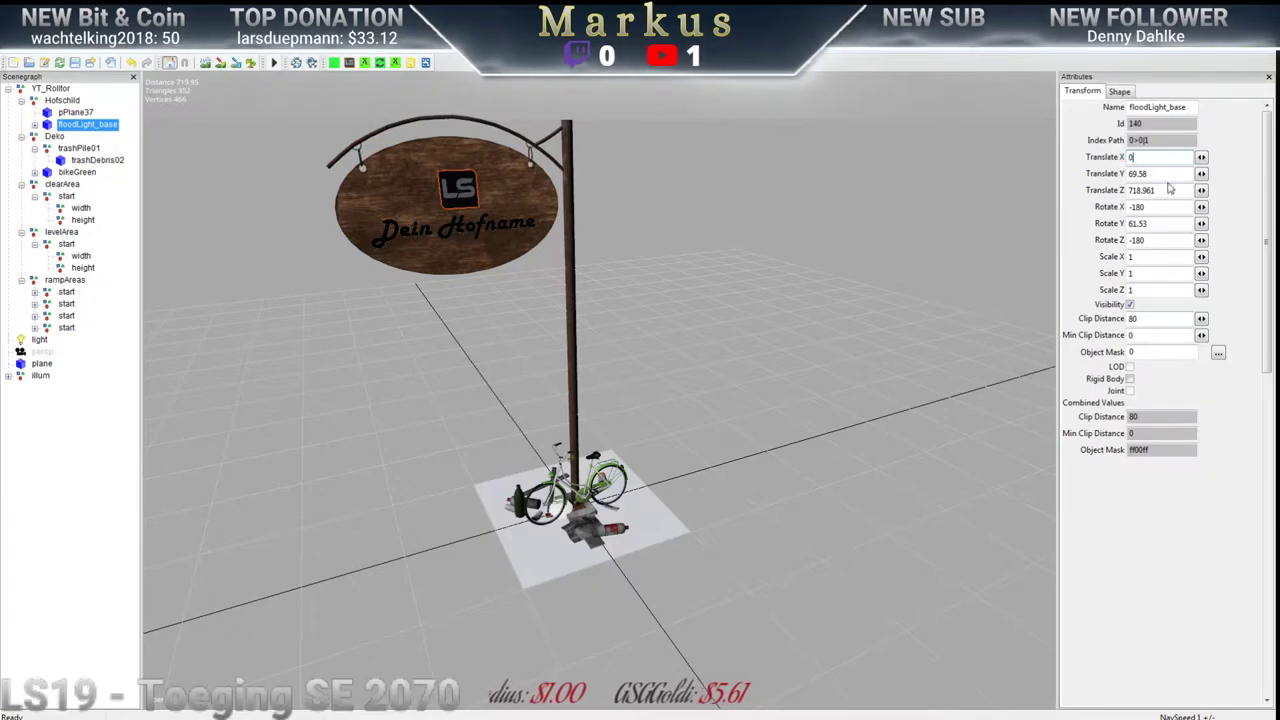
{"action": "double_click", "coordinate": [1160, 173]}
{"action": "type", "text": "0"}
{"action": "double_click", "coordinate": [1160, 190]}
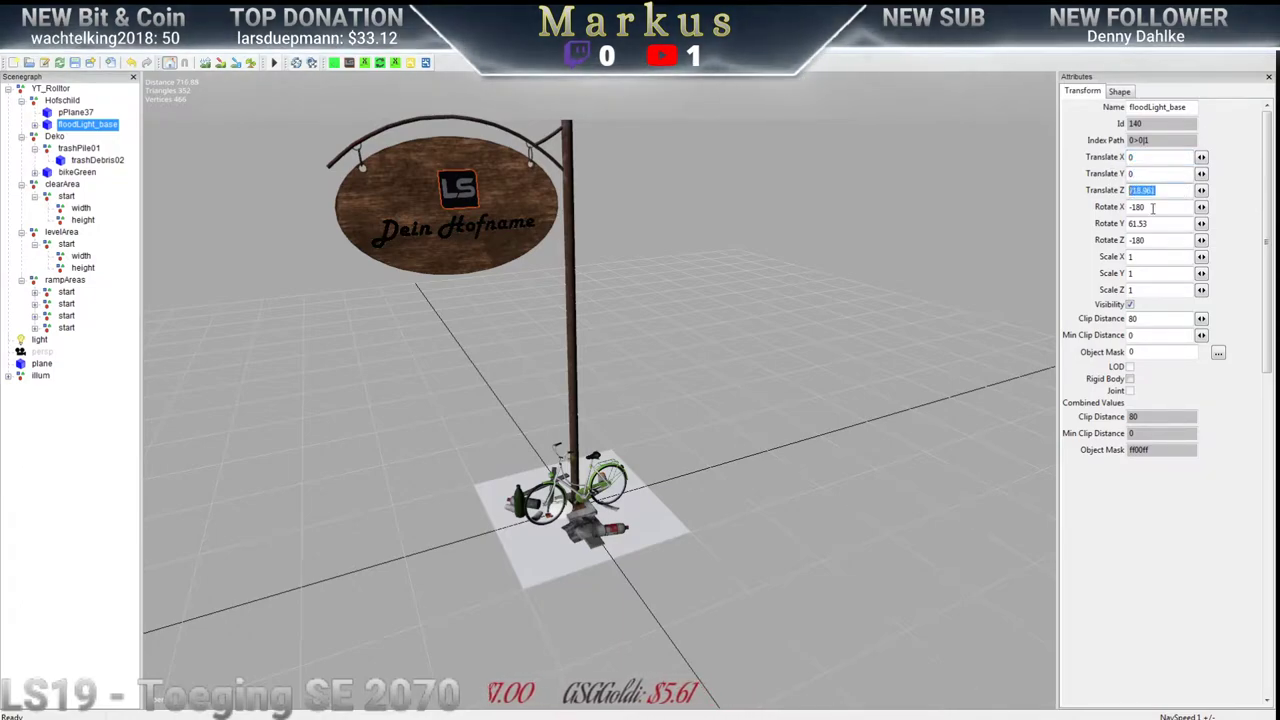
{"action": "type", "text": "0"}
{"action": "double_click", "coordinate": [1160, 206]}
{"action": "type", "text": "0"}
{"action": "double_click", "coordinate": [1158, 223]}
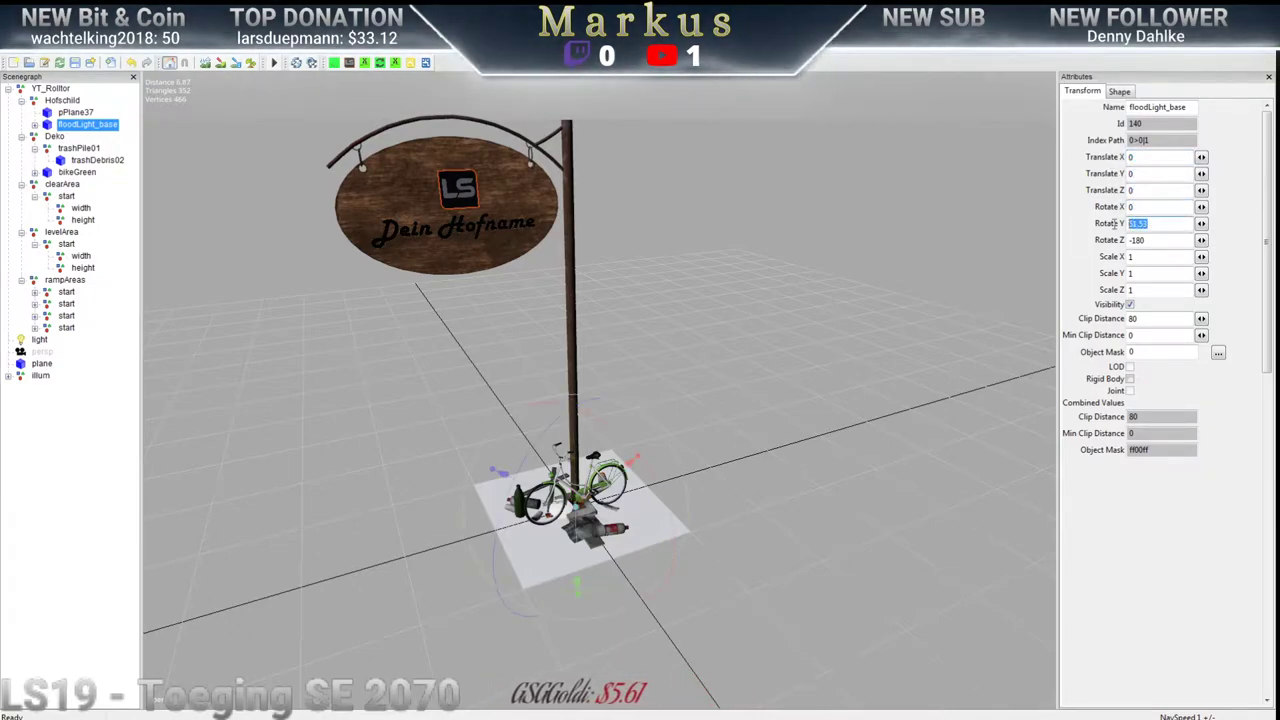
{"action": "type", "text": "00"}
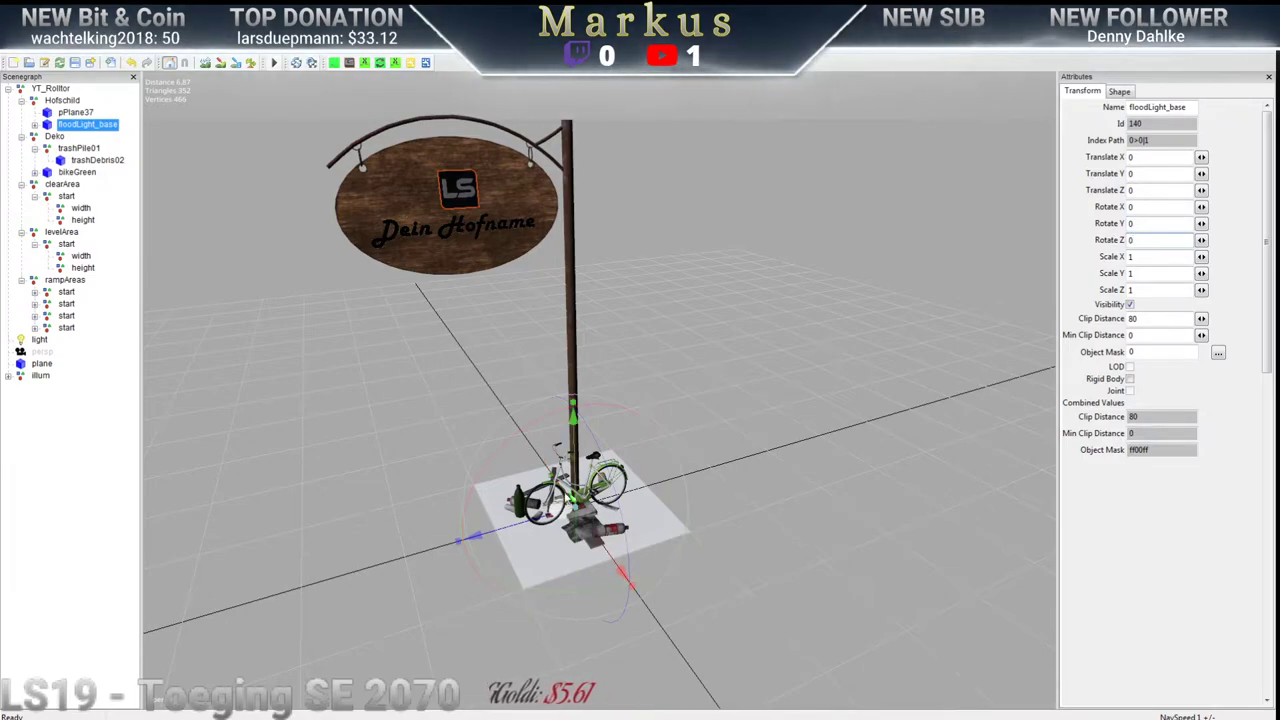
Move floodLight_base up to the sign's upper edge, about Y 4.143 and Z 1.079, and tilt it to about -96 degrees around Z
{"action": "left_click_drag", "start_coordinate": [573, 410], "coordinate": [591, 328]}
{"action": "right_click_drag", "start_coordinate": [591, 328], "coordinate": [777, 425]}
{"action": "left_click_drag", "start_coordinate": [662, 383], "coordinate": [560, 385]}
{"action": "right_click_drag", "start_coordinate": [560, 385], "coordinate": [577, 405]}
{"action": "middle_click_drag", "start_coordinate": [463, 377], "coordinate": [604, 410]}
{"action": "left_click_drag", "start_coordinate": [604, 410], "coordinate": [625, 181]}
{"action": "left_click_drag", "start_coordinate": [695, 153], "coordinate": [699, 455]}
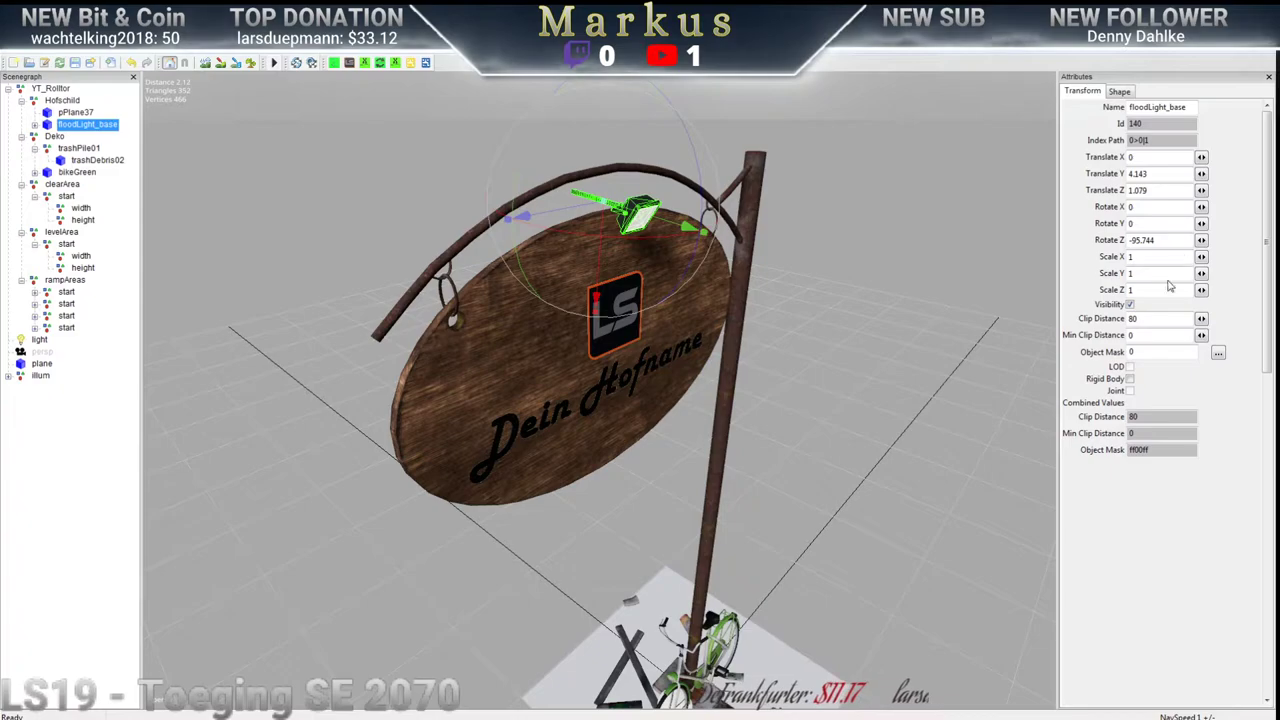
Set the floodlight's Z rotation to -90 and position its arm on the sign's curved bracket, about X 0.027, Y 4.251, Z 1.047
{"action": "type", "text": "0"}
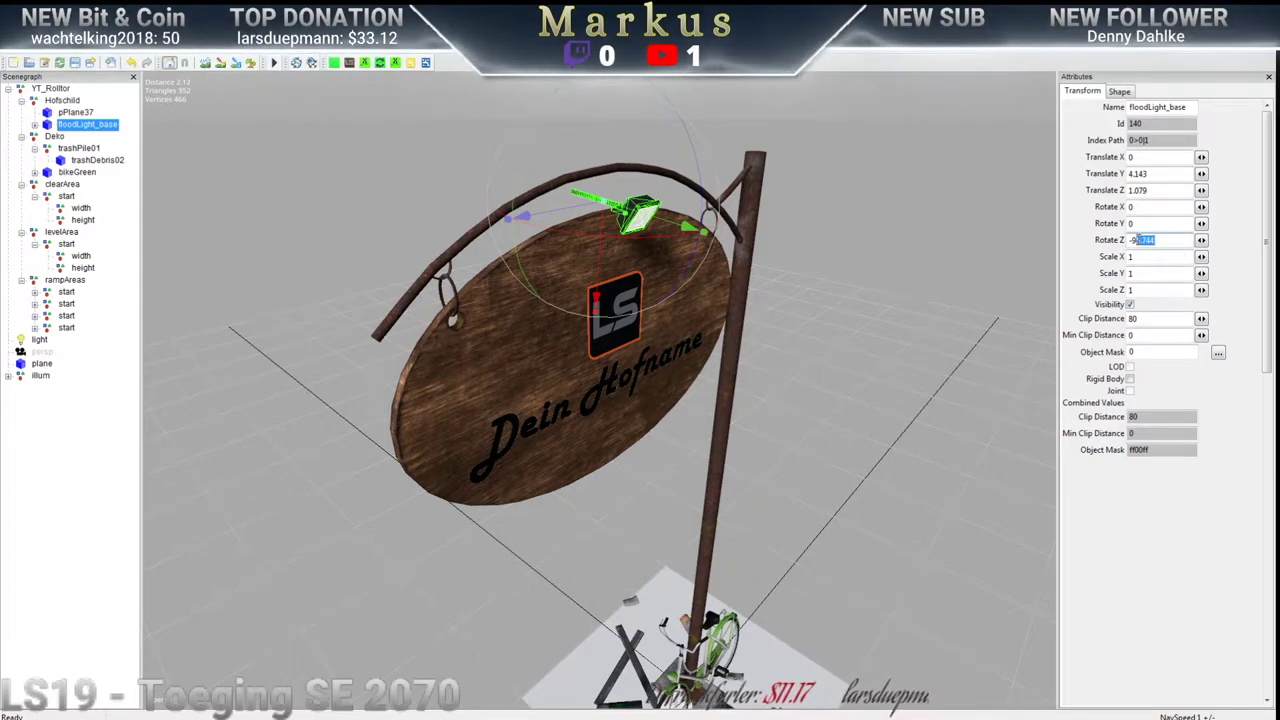
{"action": "key", "text": "Return"}
{"action": "middle_click_drag", "start_coordinate": [600, 276], "coordinate": [437, 399]}
{"action": "left_click_drag", "start_coordinate": [408, 391], "coordinate": [436, 342]}
{"action": "right_click_drag", "start_coordinate": [619, 395], "coordinate": [662, 414]}
{"action": "left_click_drag", "start_coordinate": [514, 320], "coordinate": [494, 322]}
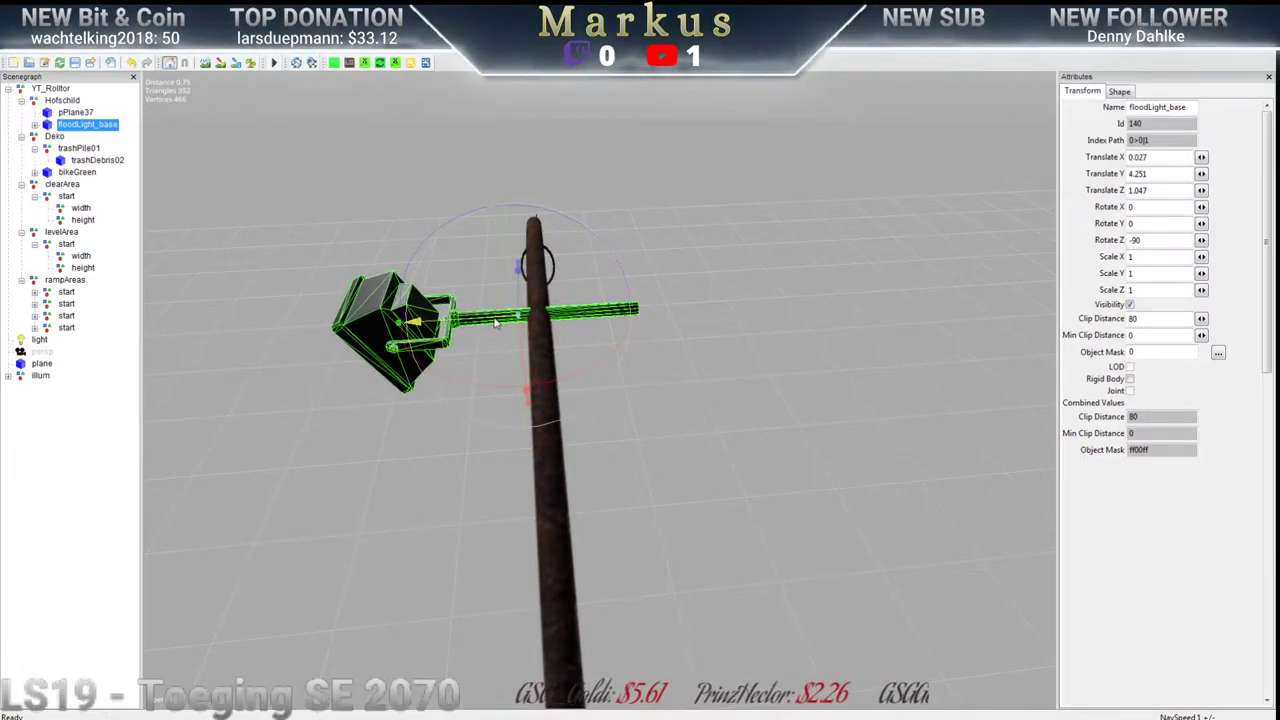
{"action": "right_click_drag", "start_coordinate": [494, 322], "coordinate": [348, 275]}
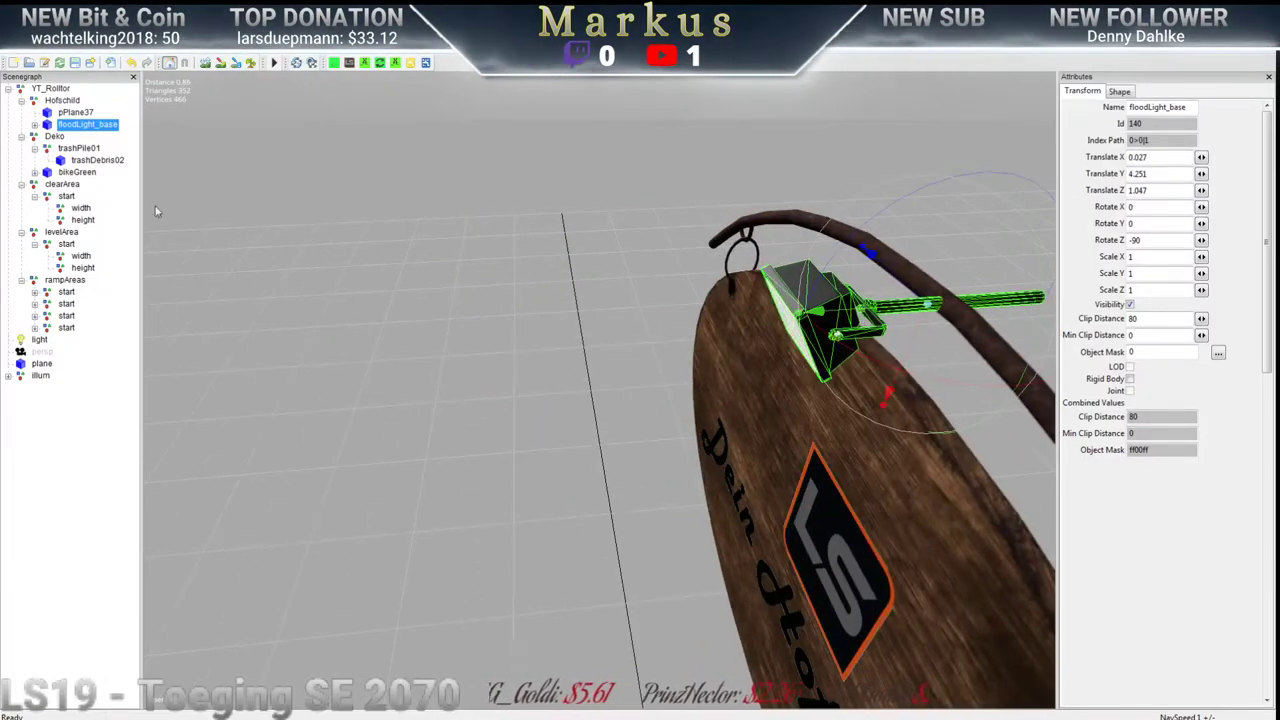
Tilt the child floodLight_lamp toward the sign face, to about -19.4 degrees around Z
{"action": "left_click", "coordinate": [34, 125]}
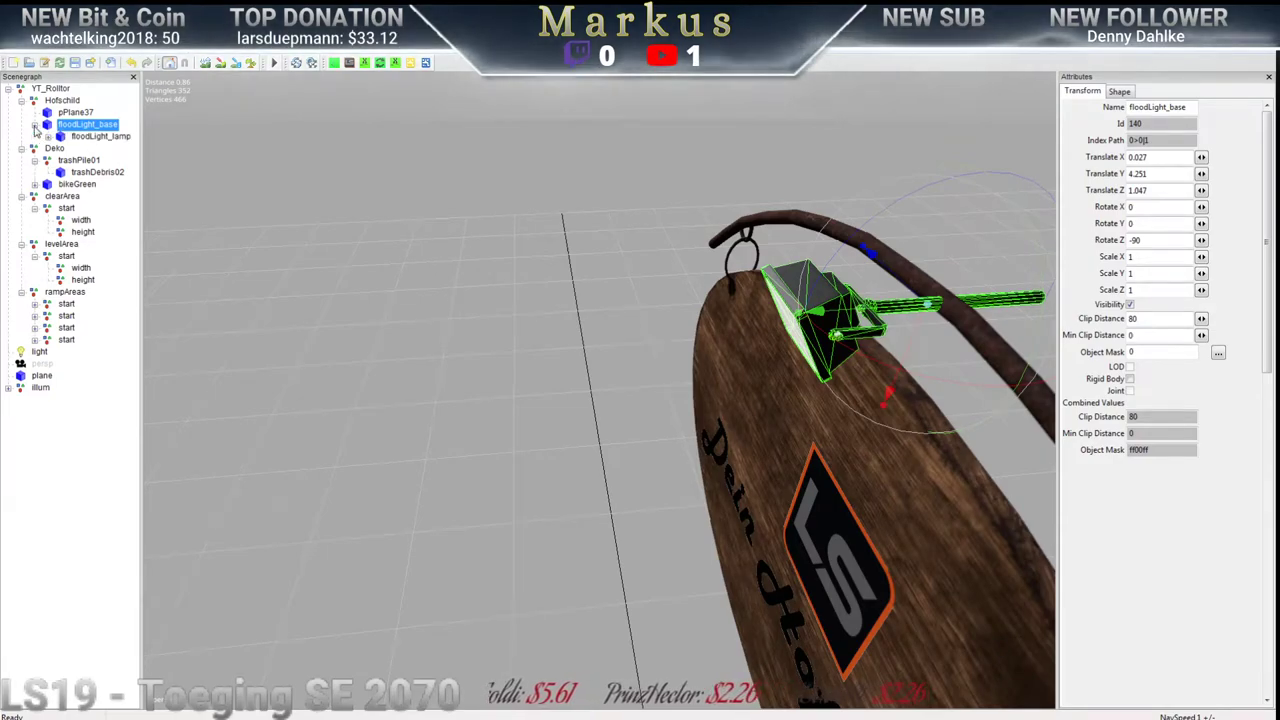
{"action": "left_click", "coordinate": [95, 136]}
{"action": "right_click_drag", "start_coordinate": [779, 379], "coordinate": [688, 203]}
{"action": "left_click_drag", "start_coordinate": [671, 178], "coordinate": [724, 282]}
{"action": "right_click_drag", "start_coordinate": [724, 282], "coordinate": [37, 272]}
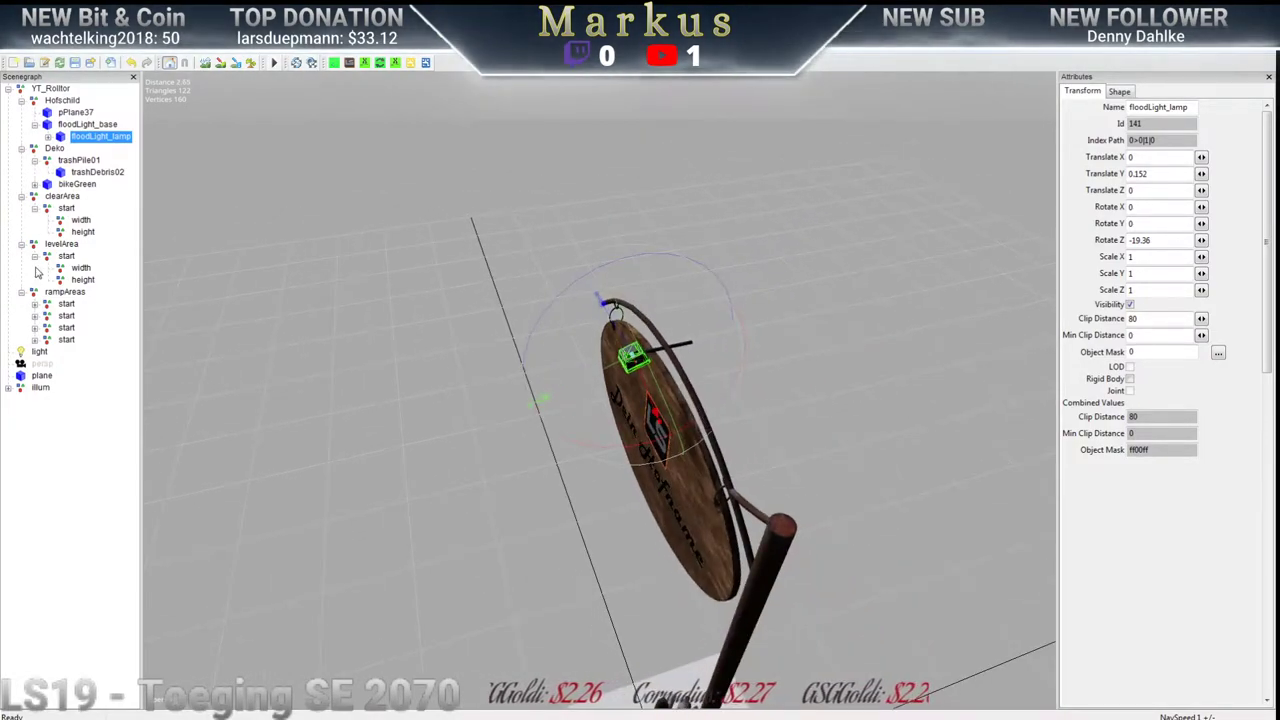
Duplicate floodLight_base together with its lamp inside the Hofschild group
{"action": "left_click", "coordinate": [76, 124]}
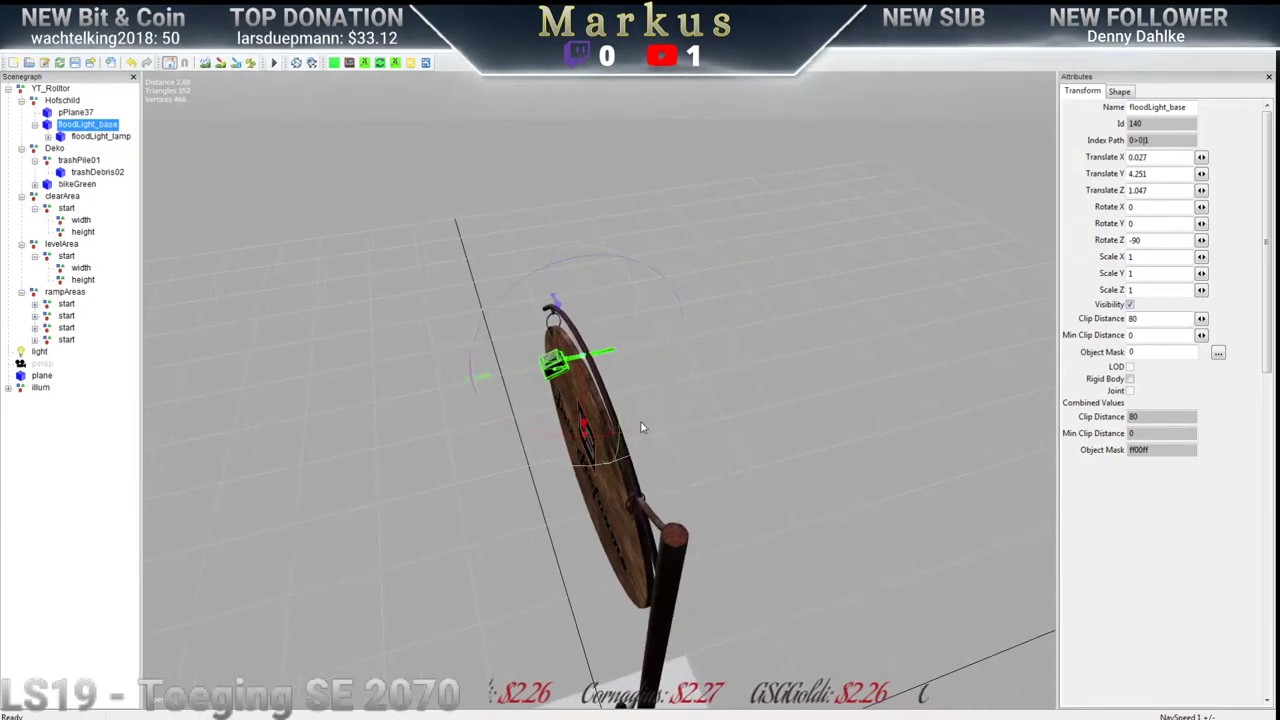
{"action": "key", "text": "ctrl+d"}
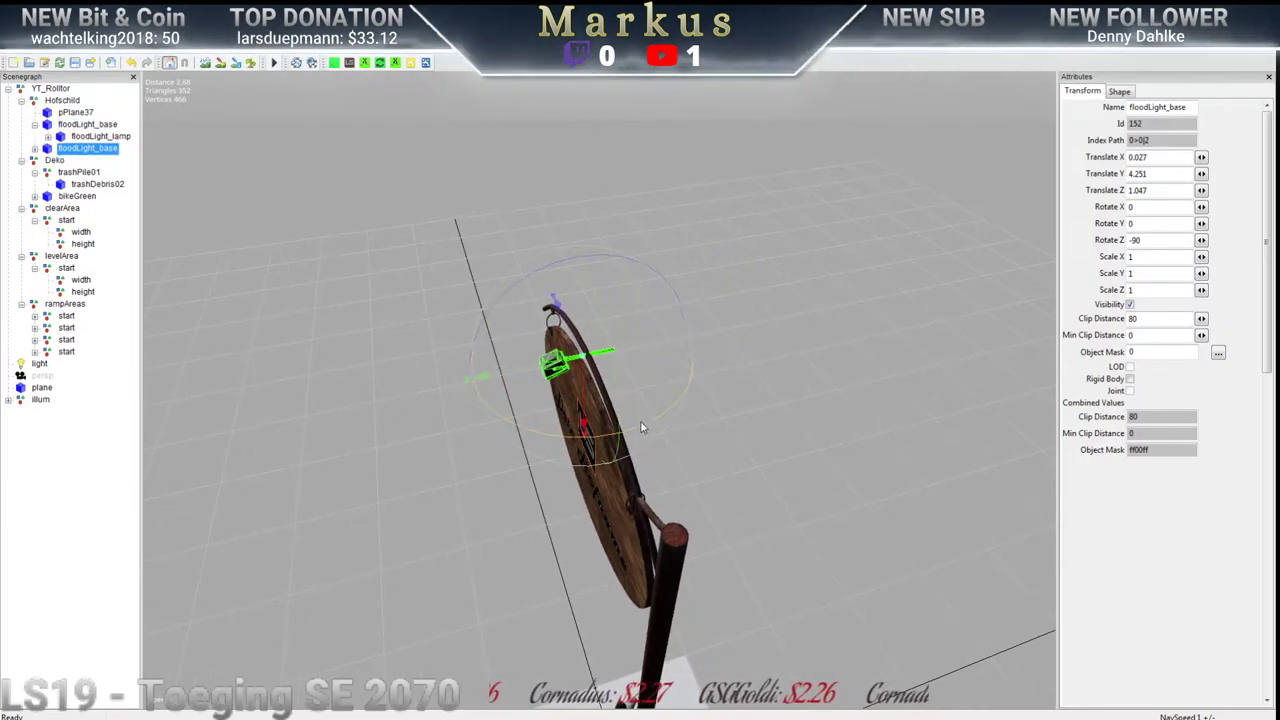
Turn the duplicated floodLight_base to the opposite side of the sign by setting its X rotation to 180
{"action": "scroll", "coordinate": [577, 428], "scroll_direction": "up", "scroll_amount": 5}
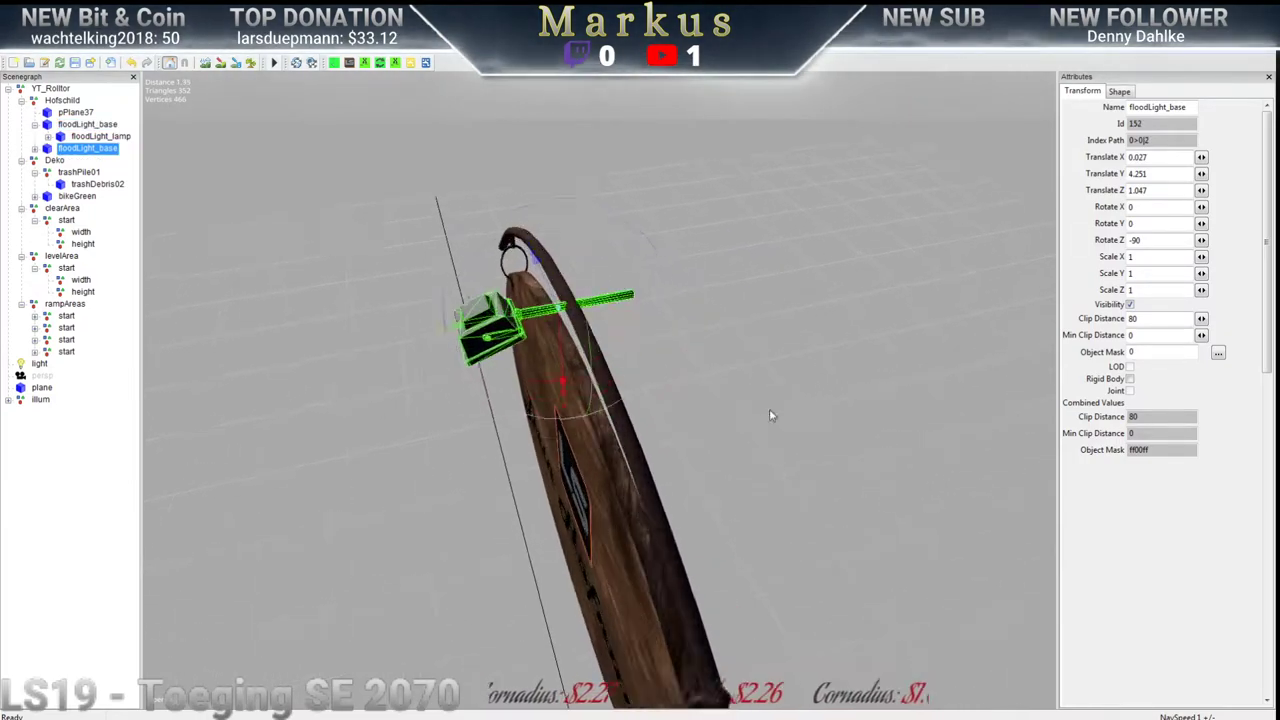
{"action": "left_click_drag", "start_coordinate": [536, 369], "coordinate": [561, 198]}
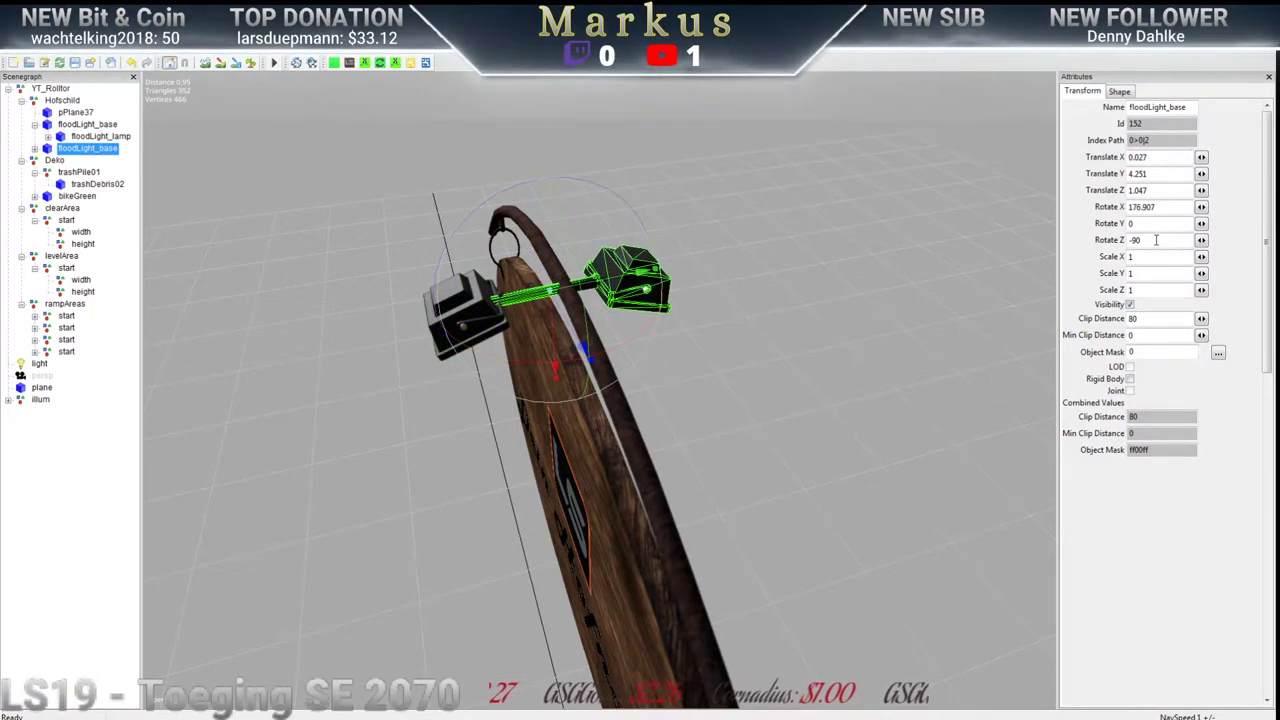
{"action": "left_click_drag", "start_coordinate": [1166, 204], "coordinate": [1150, 206]}
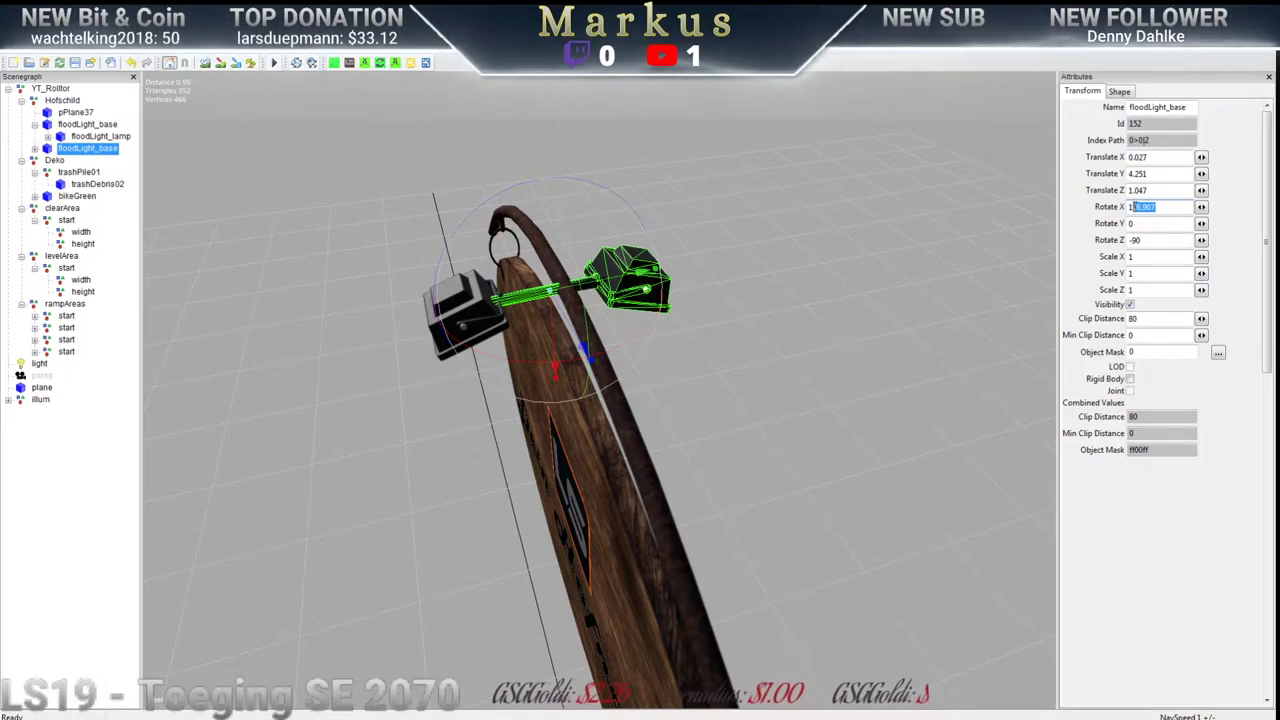
{"action": "type", "text": "80"}
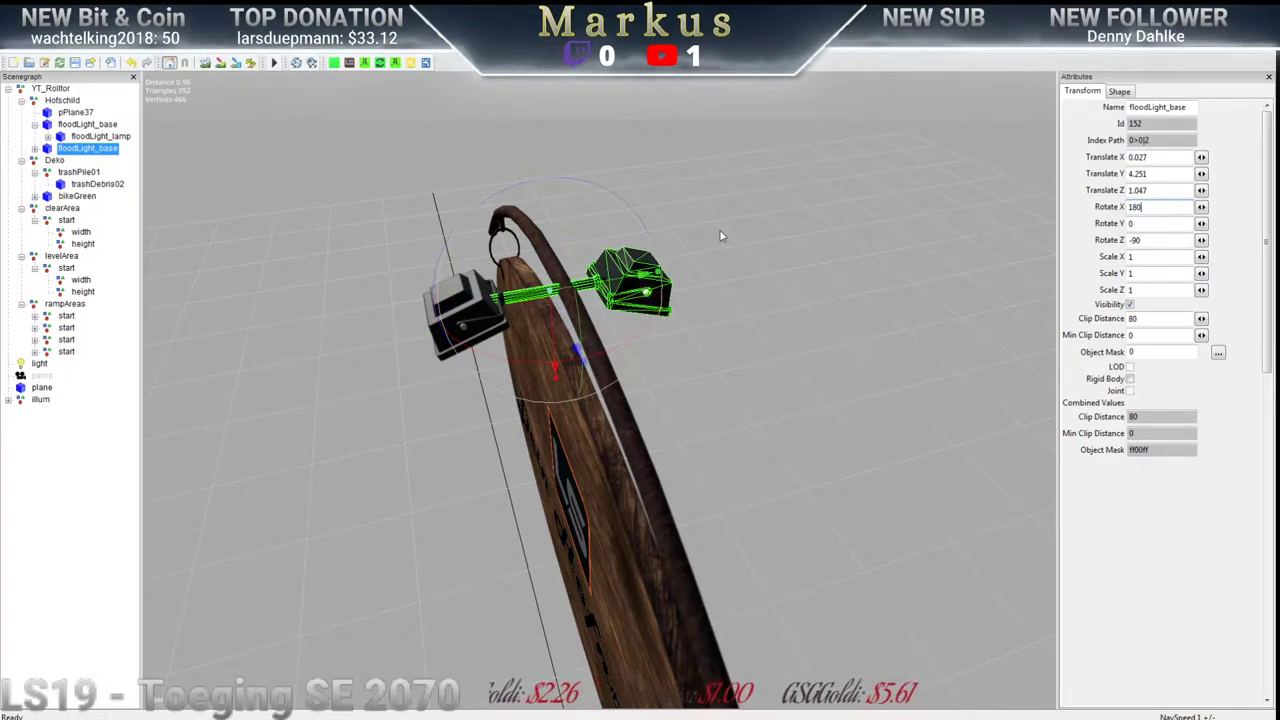
Shift the duplicated floodlight outward to about X -0.034 and the original floodLight_base to about X 0.039
{"action": "scroll", "coordinate": [548, 283], "scroll_direction": "up", "scroll_amount": 3}
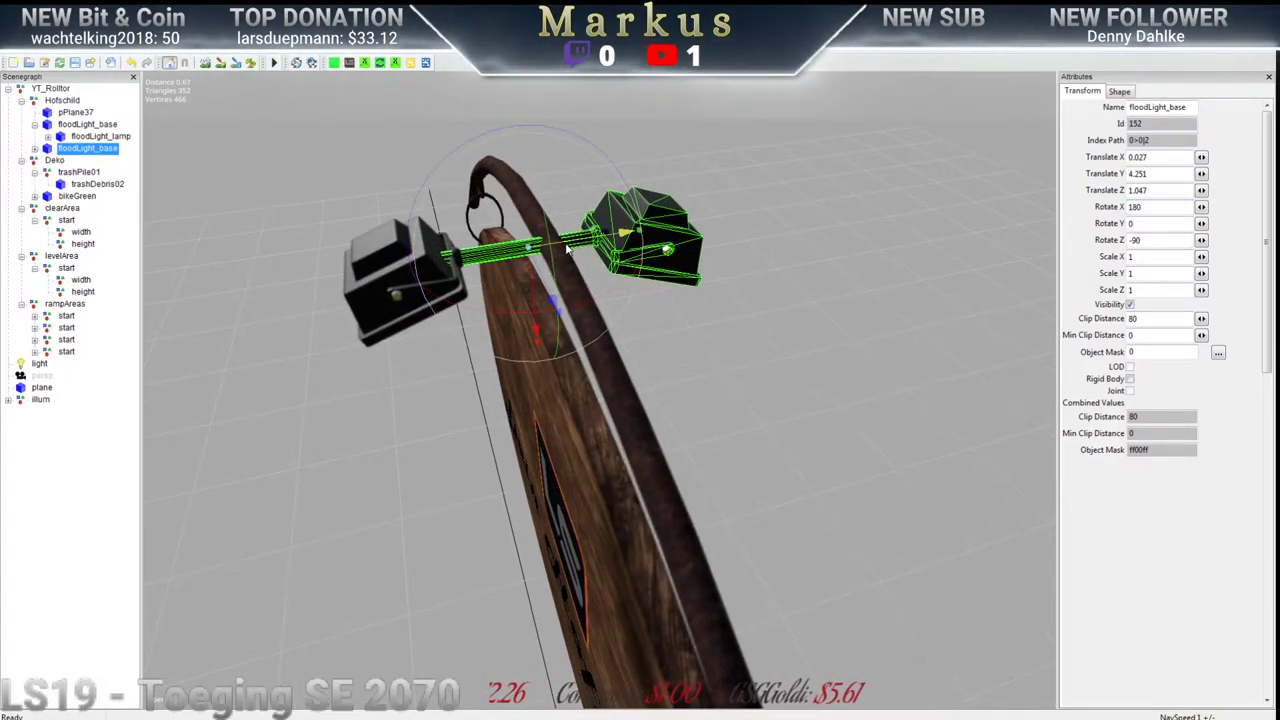
{"action": "left_click_drag", "start_coordinate": [573, 245], "coordinate": [620, 246]}
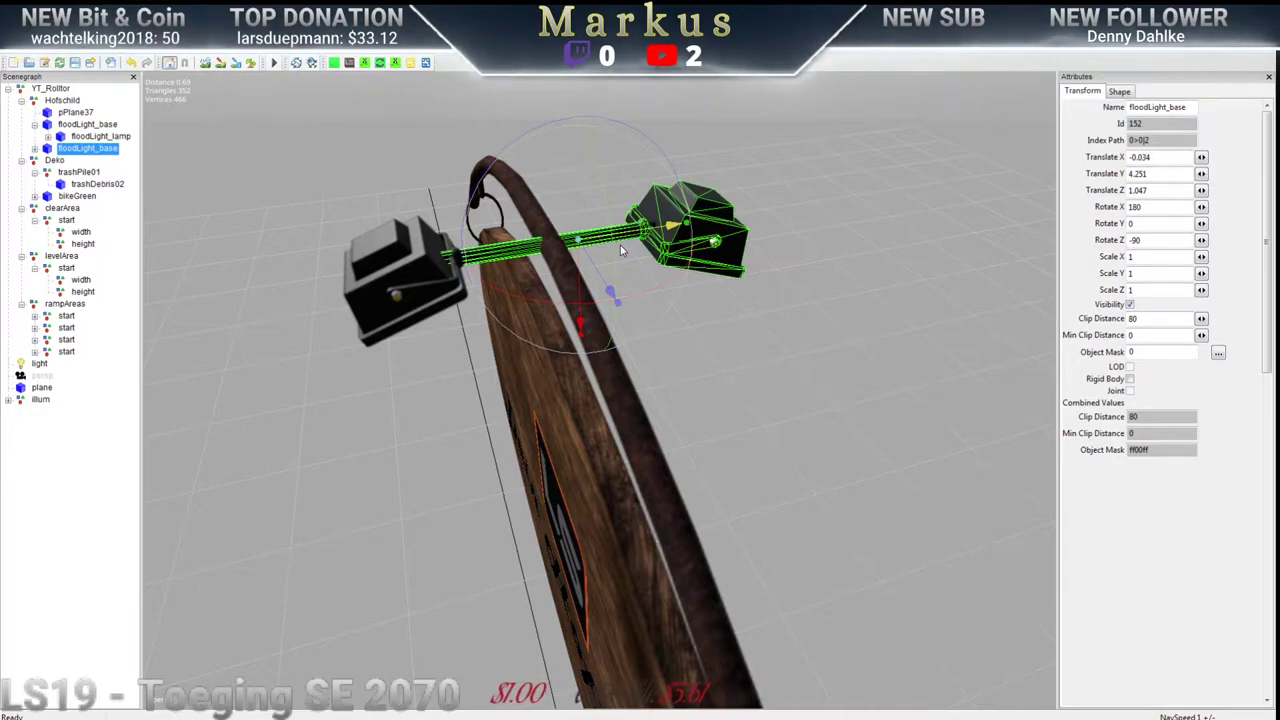
{"action": "left_click", "coordinate": [80, 124]}
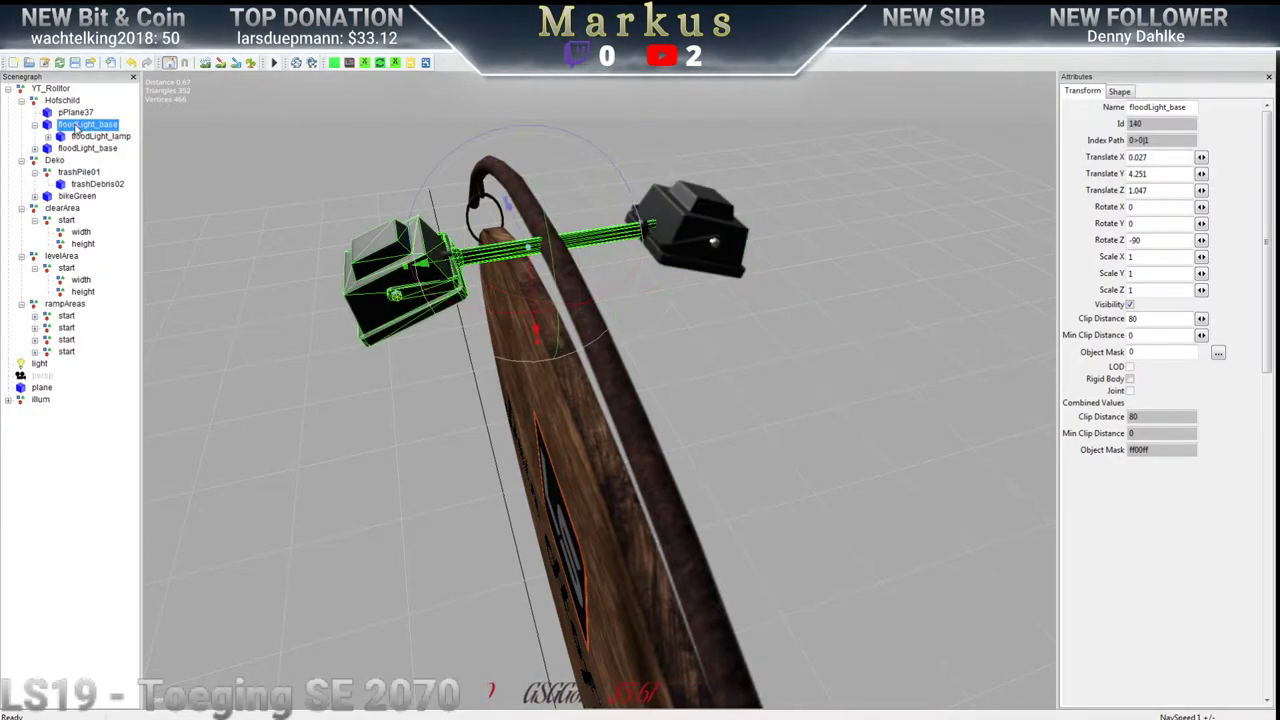
{"action": "left_click_drag", "start_coordinate": [507, 256], "coordinate": [497, 257]}
{"action": "right_click_drag", "start_coordinate": [497, 257], "coordinate": [593, 433]}
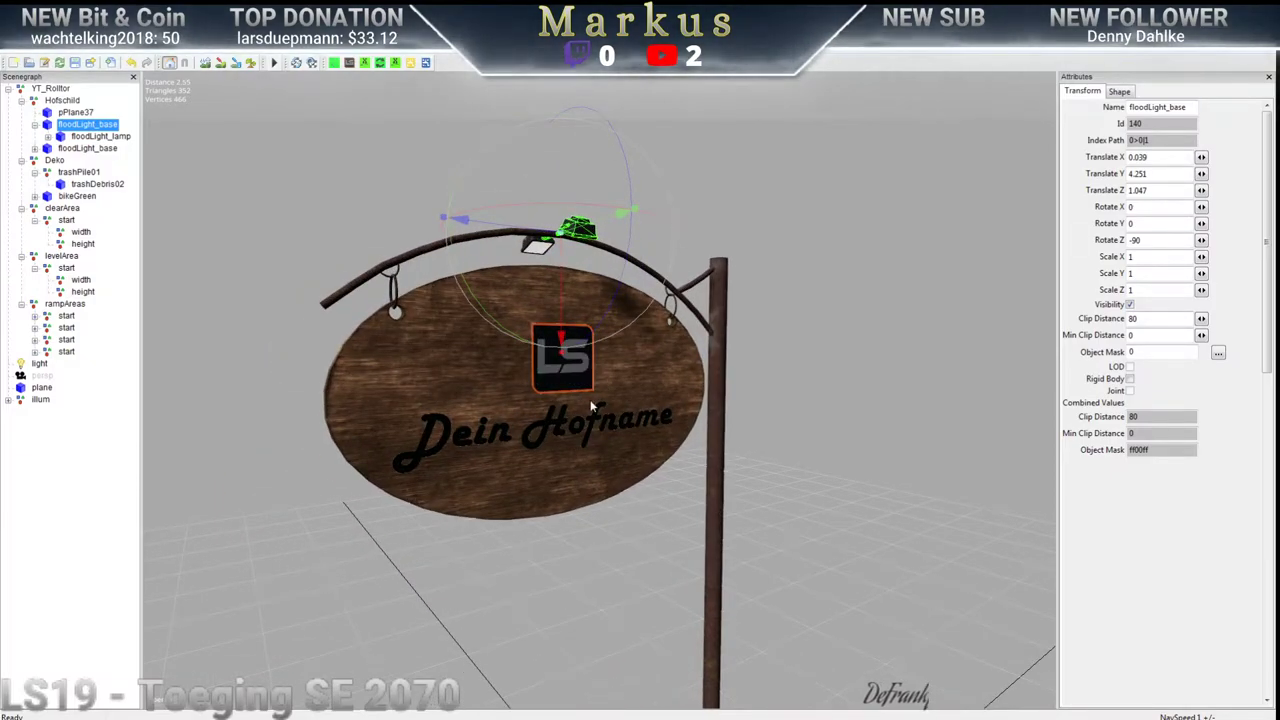
Cut the illum group from the scene root and paste it into the Hofschild group
{"action": "left_click", "coordinate": [40, 400]}
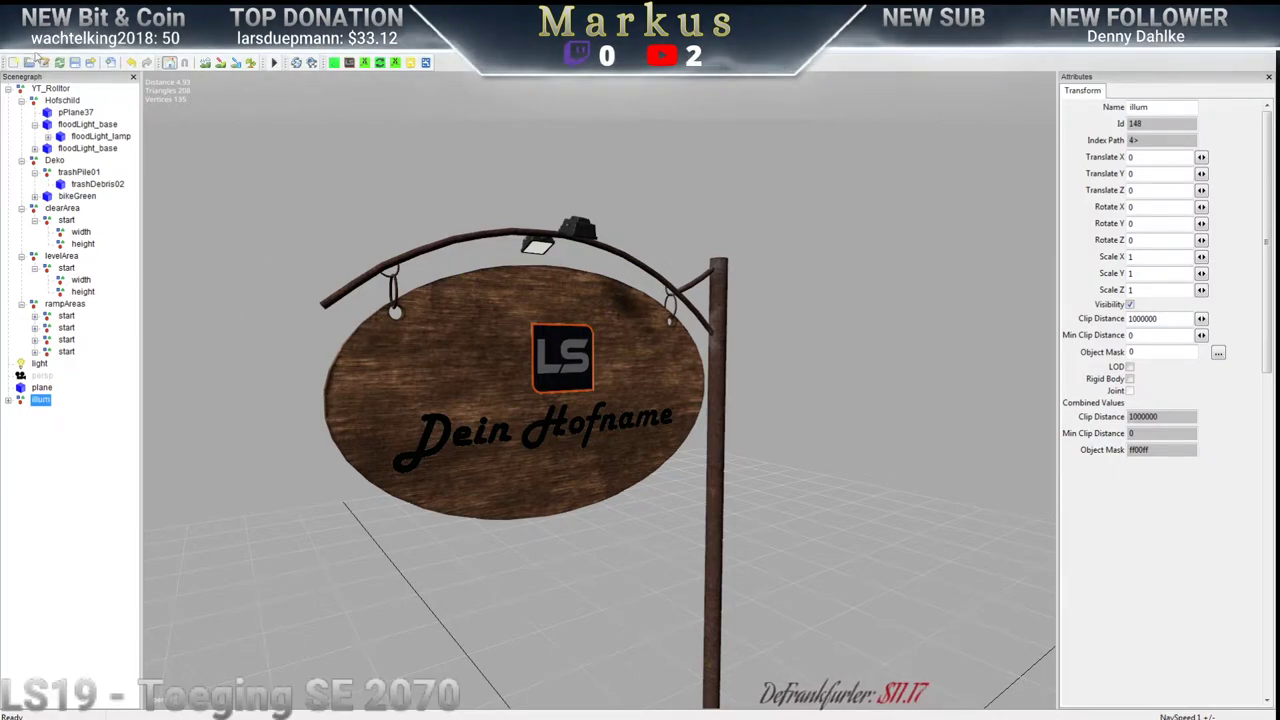
{"action": "left_click", "coordinate": [28, 56]}
{"action": "left_click", "coordinate": [52, 128]}
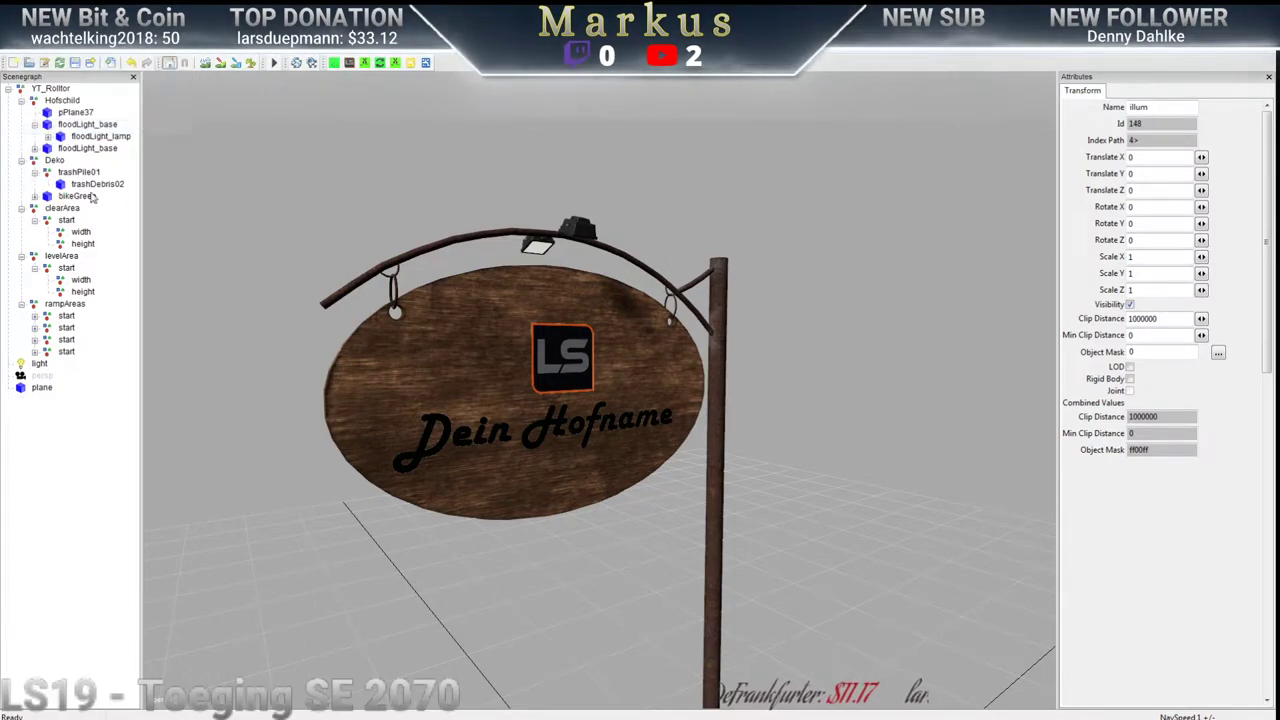
{"action": "left_click", "coordinate": [61, 101]}
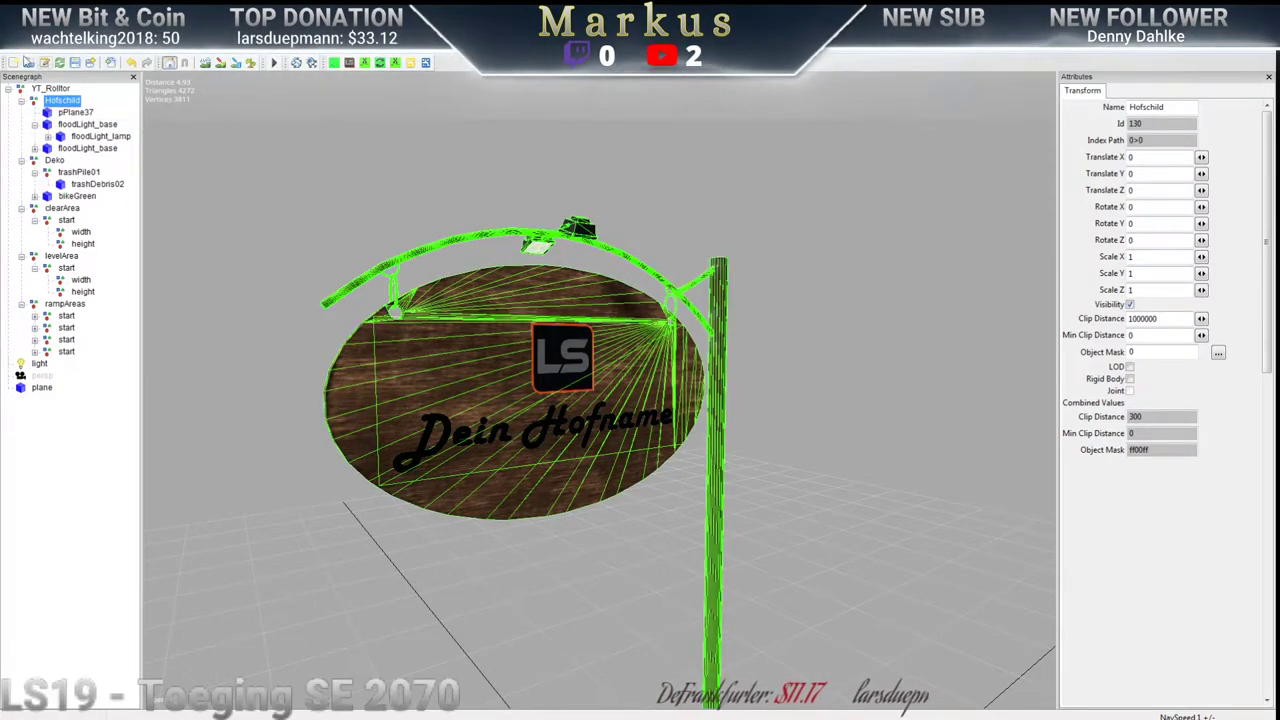
{"action": "left_click", "coordinate": [34, 56]}
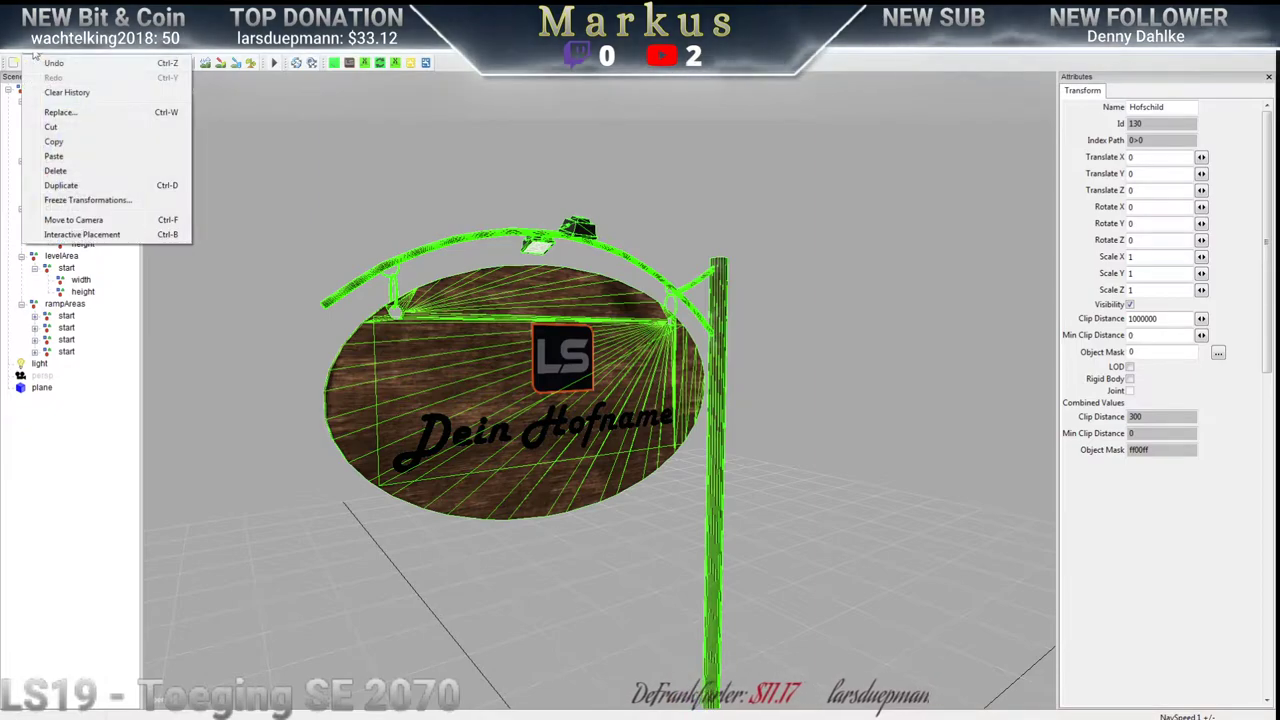
{"action": "left_click", "coordinate": [54, 157]}
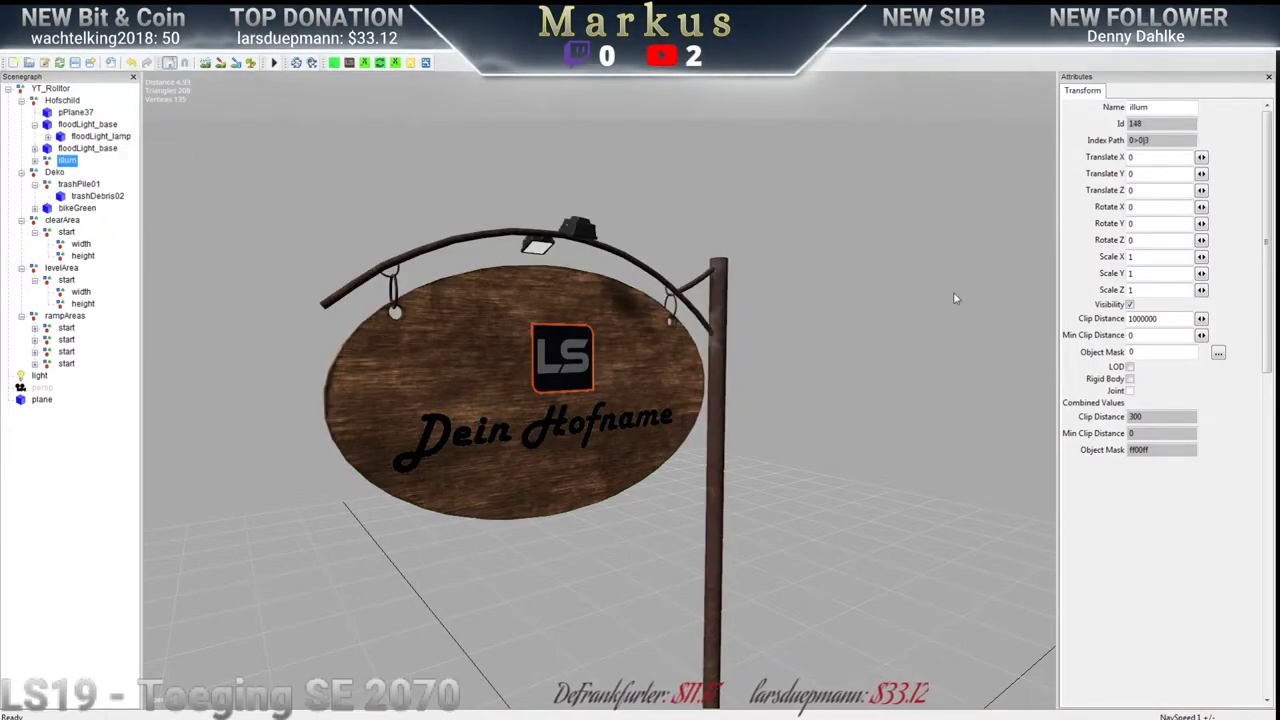
Raise the illum light to the top of the sign post, about Y 4.216, and set its X rotation to -90
{"action": "middle_click_drag", "start_coordinate": [302, 287], "coordinate": [546, 479]}
{"action": "left_click_drag", "start_coordinate": [619, 523], "coordinate": [615, 180]}
{"action": "middle_click_drag", "start_coordinate": [615, 180], "coordinate": [600, 366]}
{"action": "scroll", "coordinate": [549, 419], "scroll_direction": "down", "scroll_amount": 5}
{"action": "left_click_drag", "start_coordinate": [607, 287], "coordinate": [686, 431]}
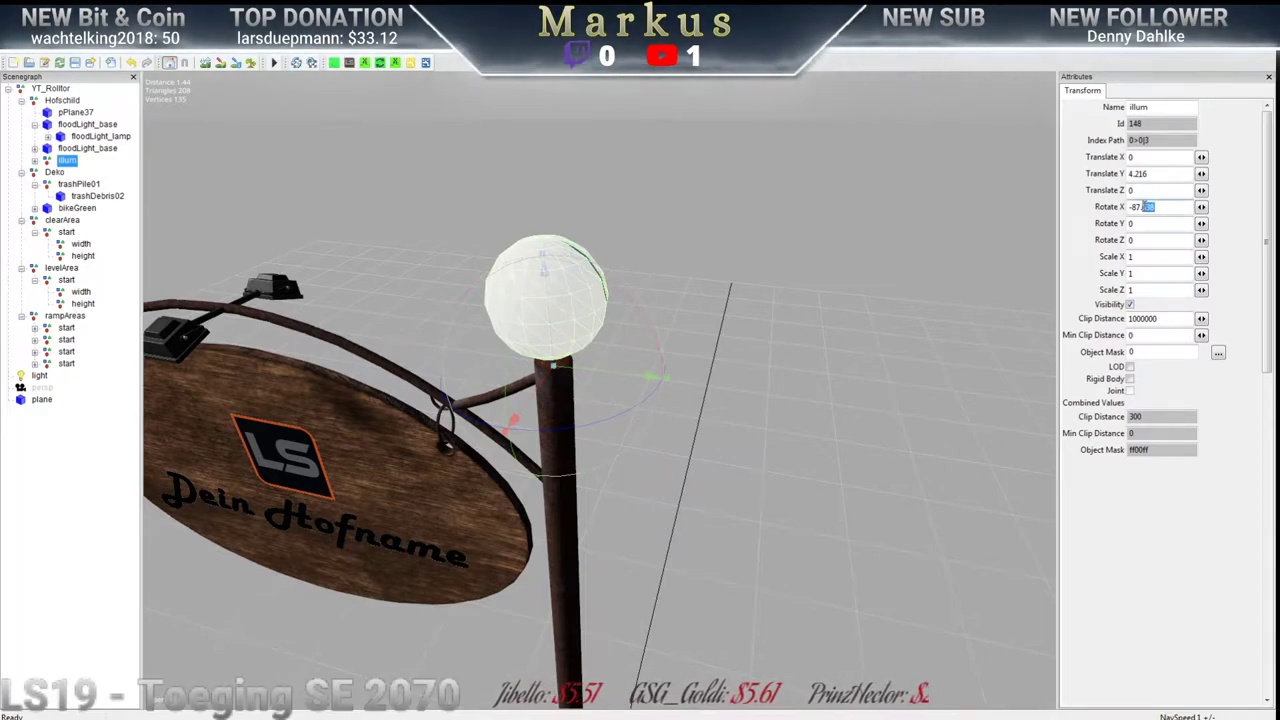
{"action": "type", "text": "-90"}
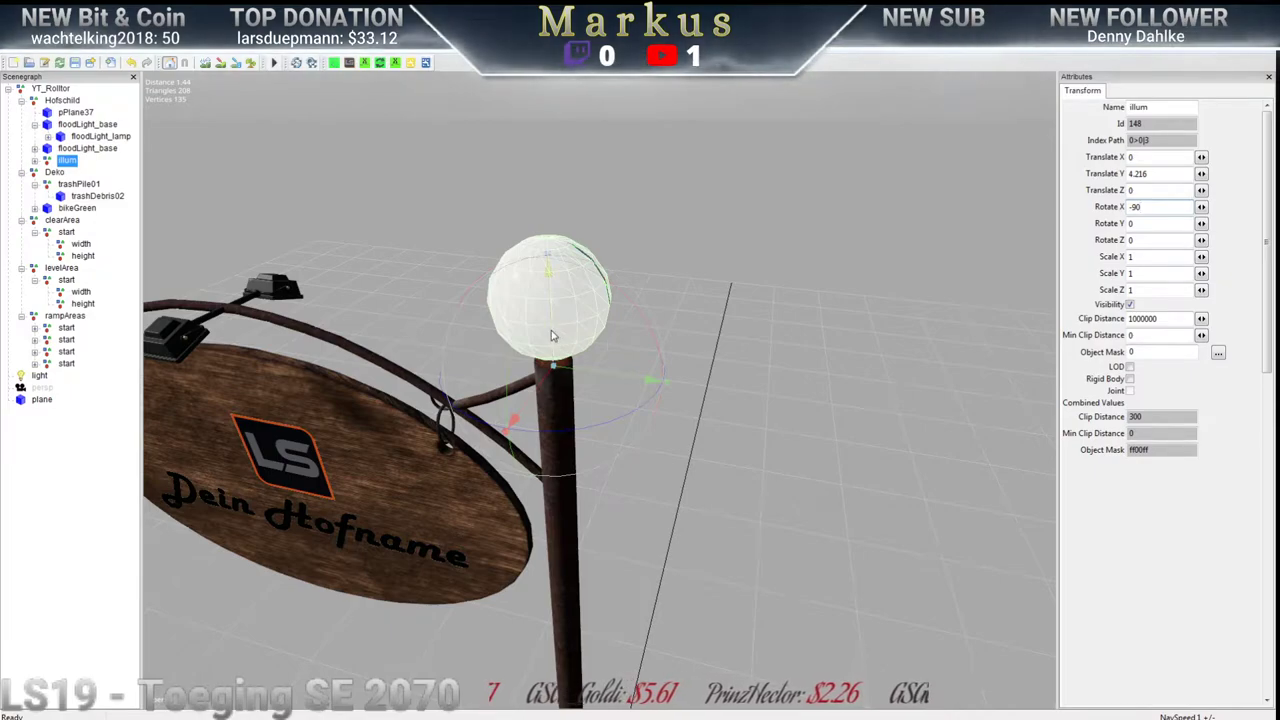
Lower the illum globe onto the post's upper end, to about Y 4.162
{"action": "left_click_drag", "start_coordinate": [551, 336], "coordinate": [555, 348]}
{"action": "right_click_drag", "start_coordinate": [555, 348], "coordinate": [679, 322]}
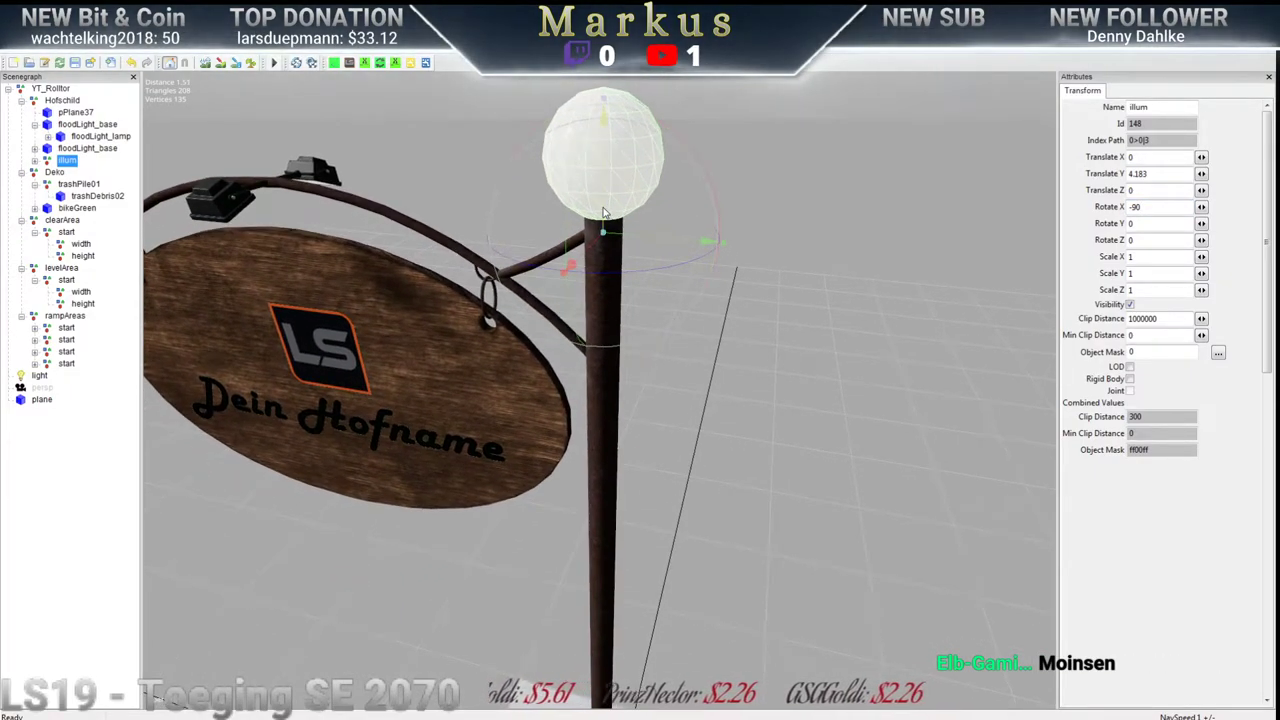
{"action": "left_click_drag", "start_coordinate": [604, 213], "coordinate": [607, 218]}
{"action": "scroll", "coordinate": [640, 280], "scroll_direction": "down", "scroll_amount": 10}
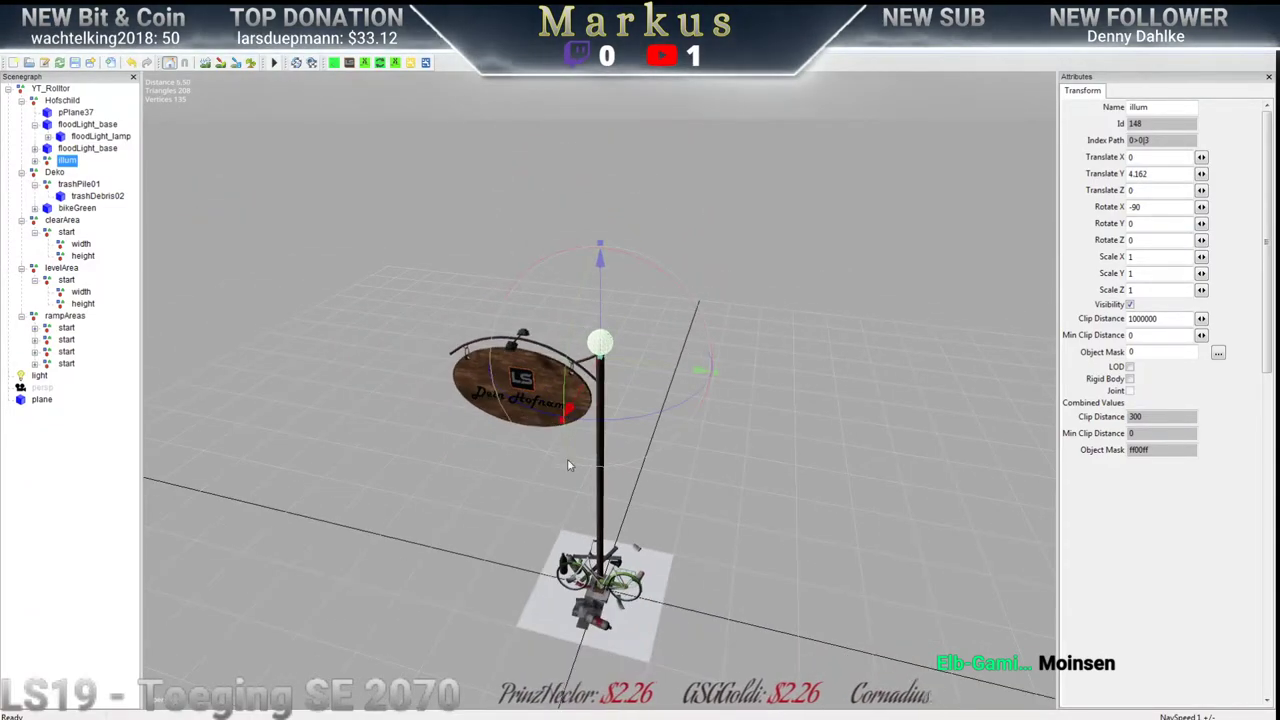
{"action": "right_click_drag", "start_coordinate": [535, 485], "coordinate": [698, 402]}
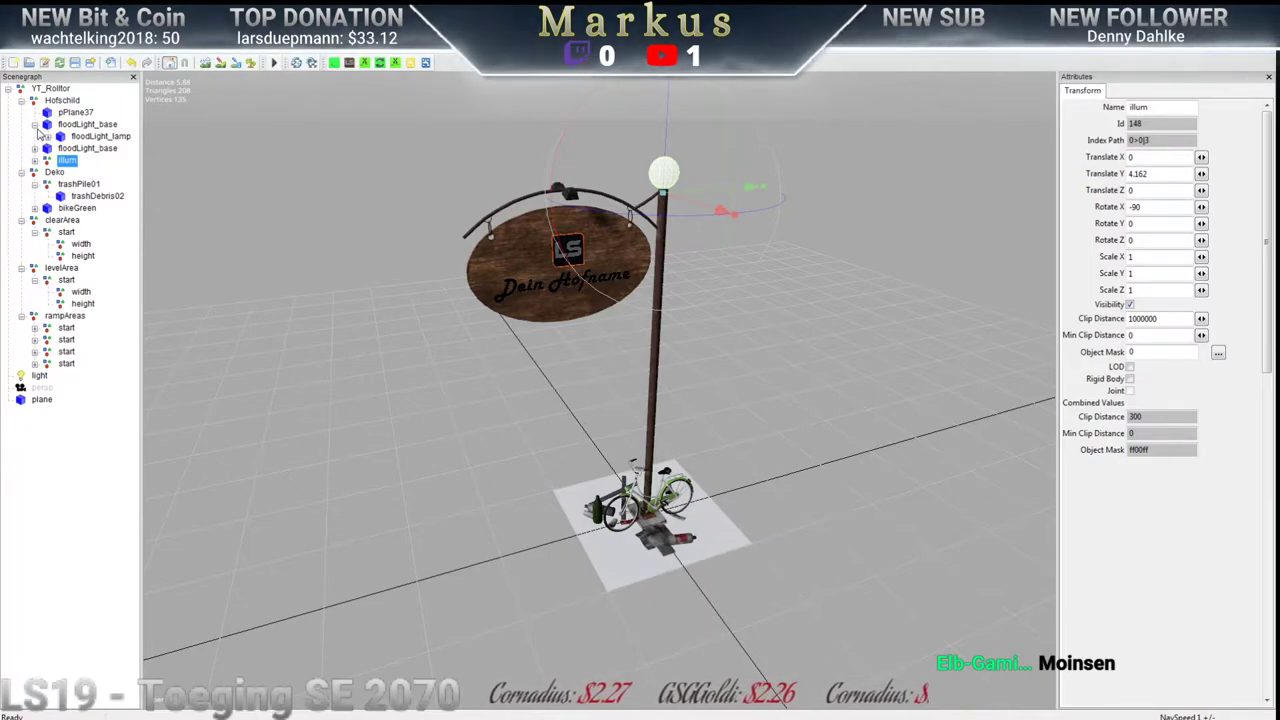
Collapse the first floodLight_base, trashPile01, the Deko group and the clearArea, levelArea and rampAreas groups in the scenegraph
{"action": "left_click", "coordinate": [35, 125]}
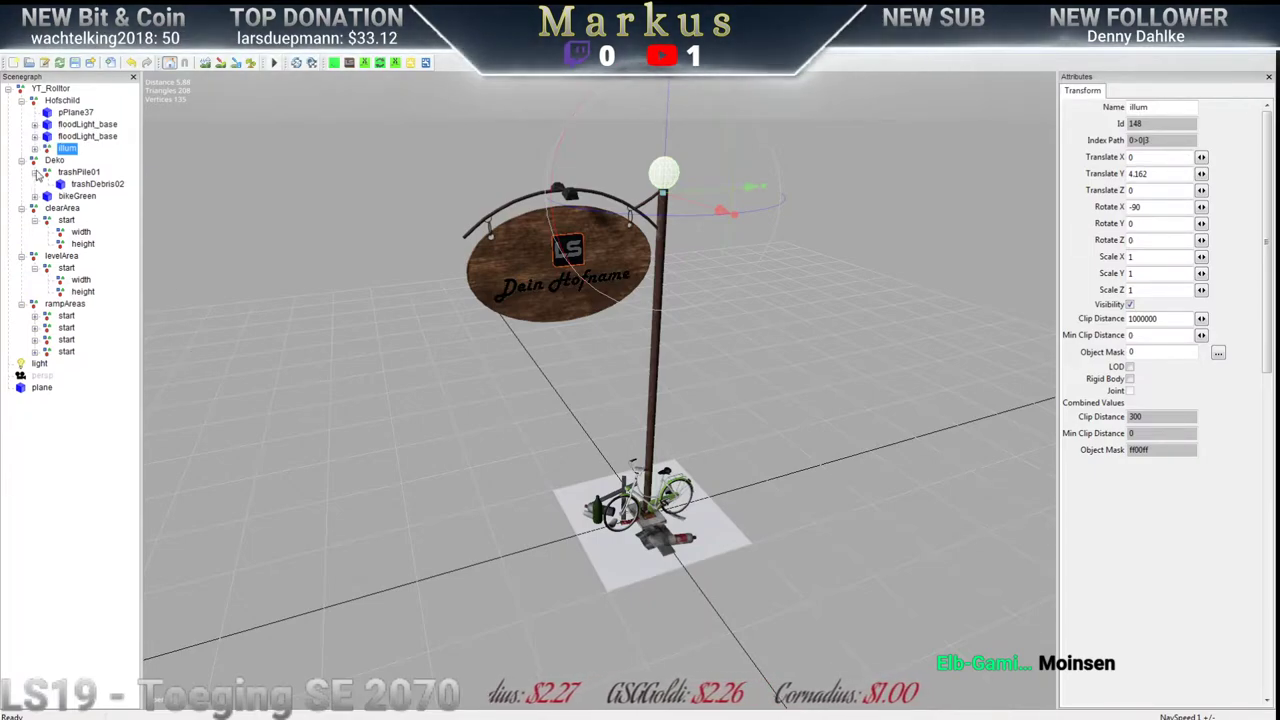
{"action": "left_click", "coordinate": [35, 173]}
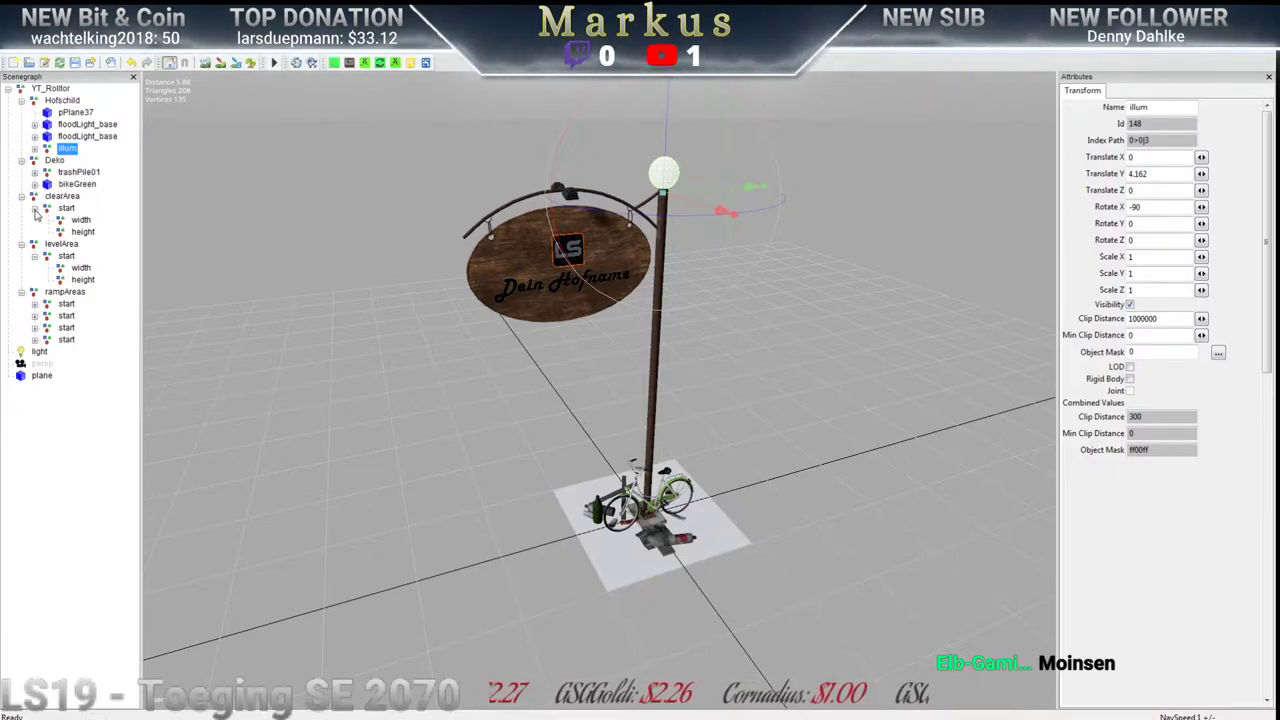
{"action": "left_click", "coordinate": [35, 209]}
{"action": "left_click", "coordinate": [35, 233]}
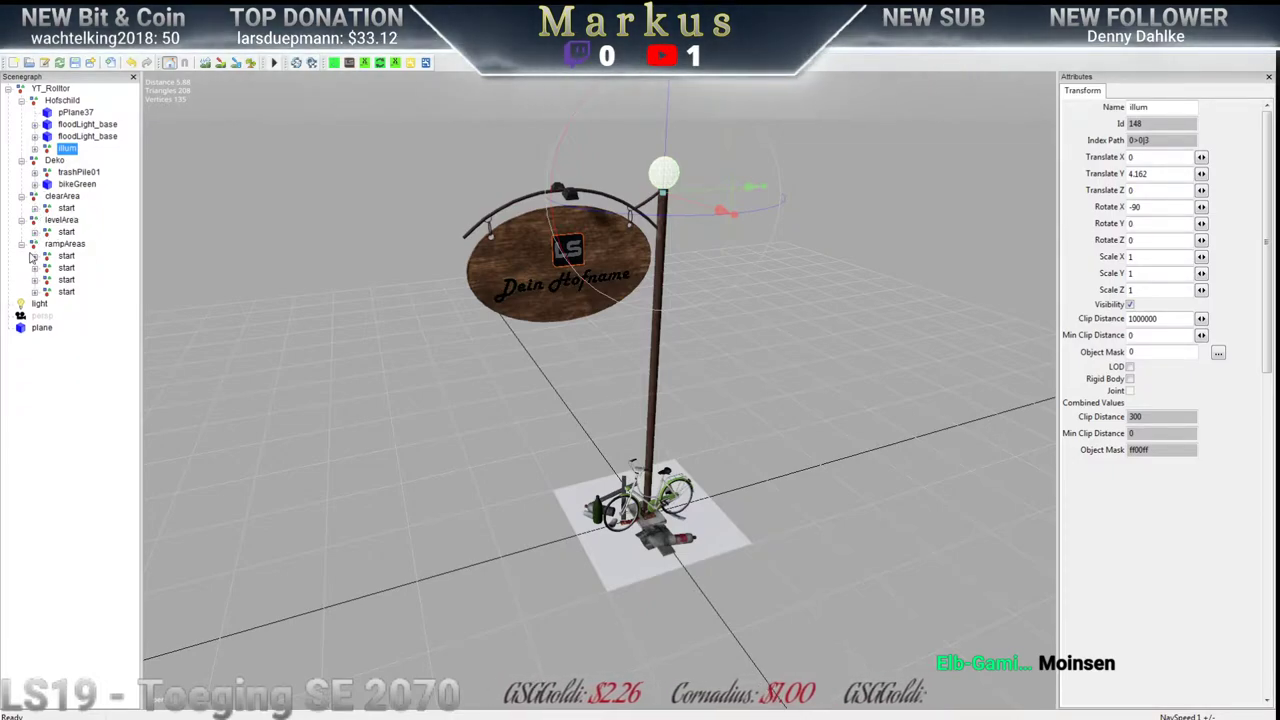
{"action": "left_click", "coordinate": [21, 245]}
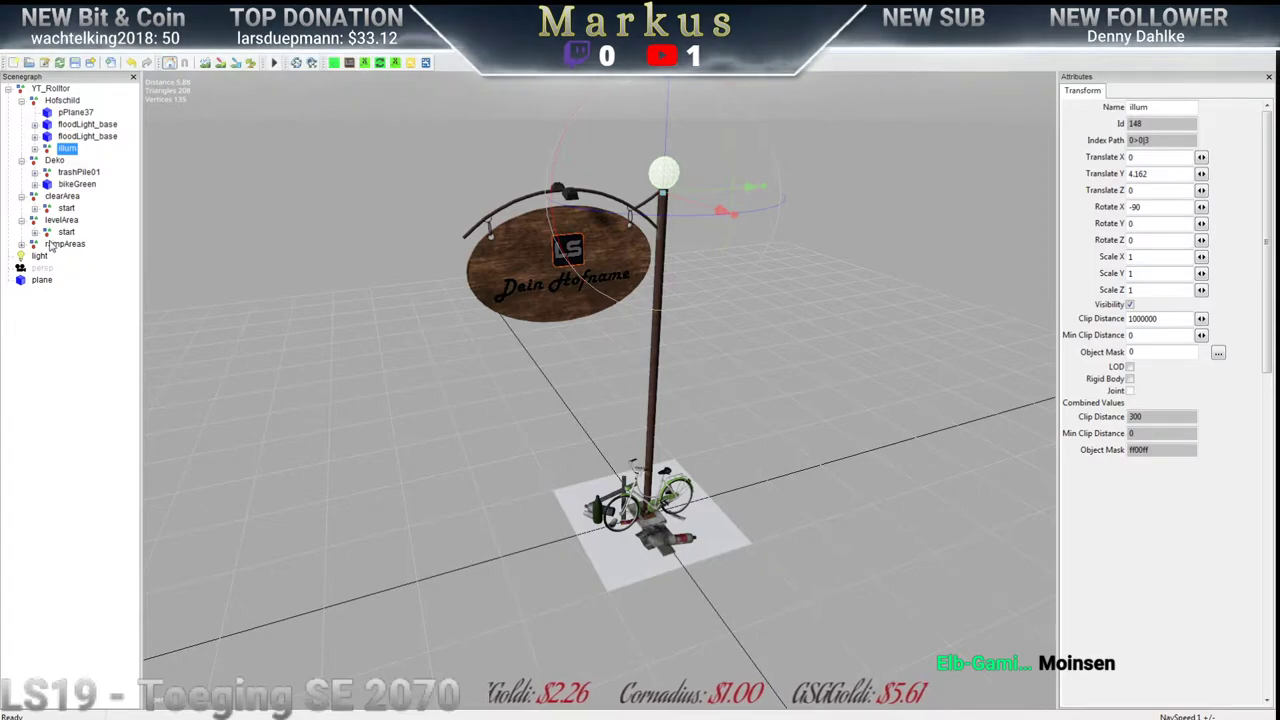
{"action": "left_click", "coordinate": [21, 221]}
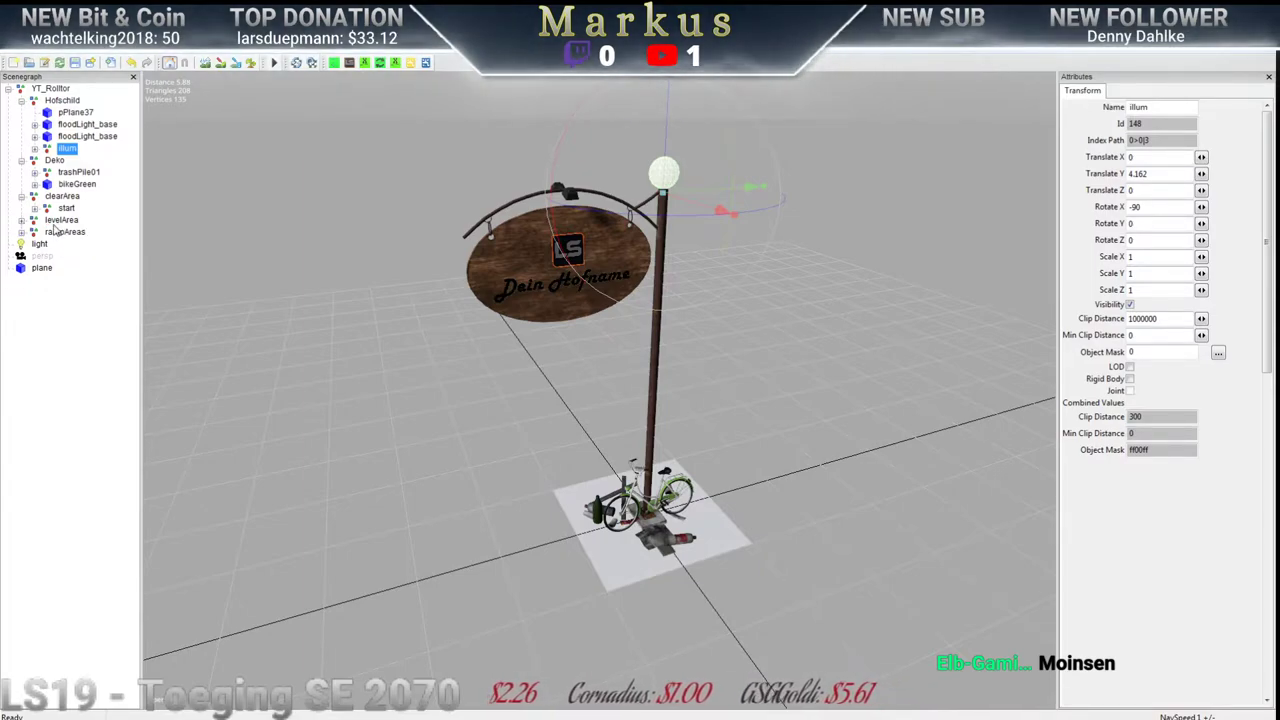
{"action": "left_click", "coordinate": [21, 196]}
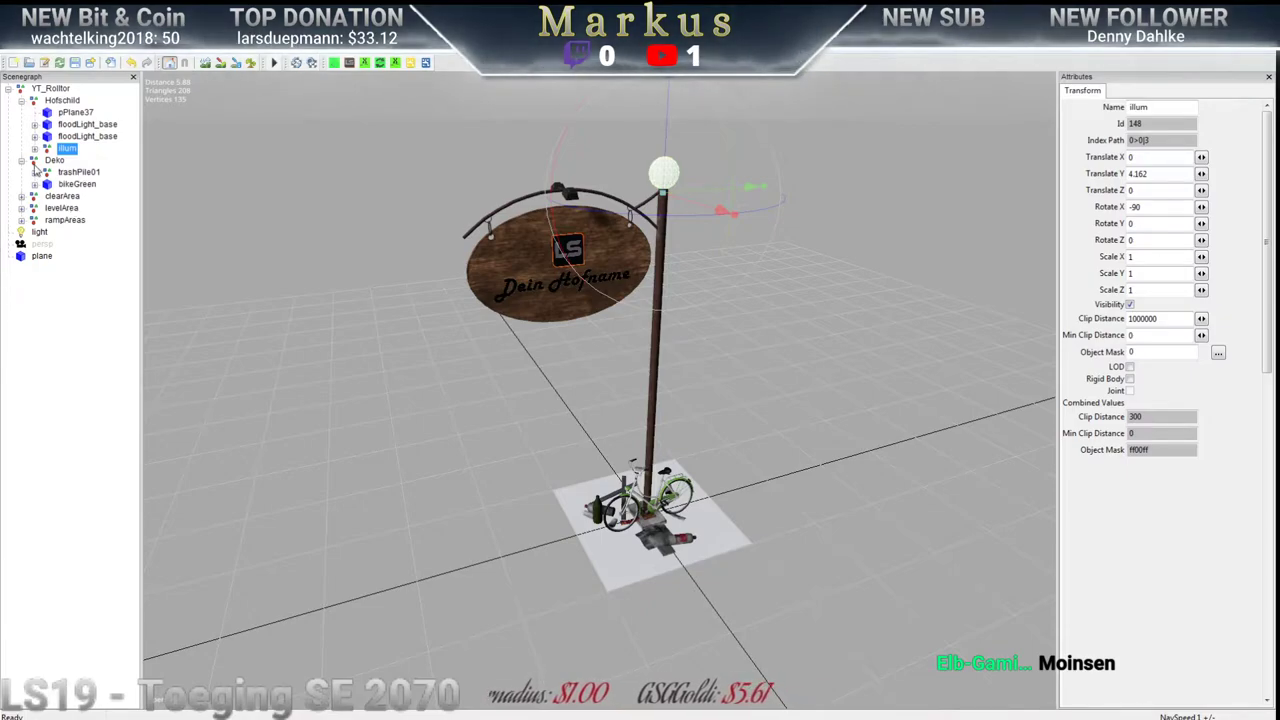
{"action": "left_click", "coordinate": [21, 161]}
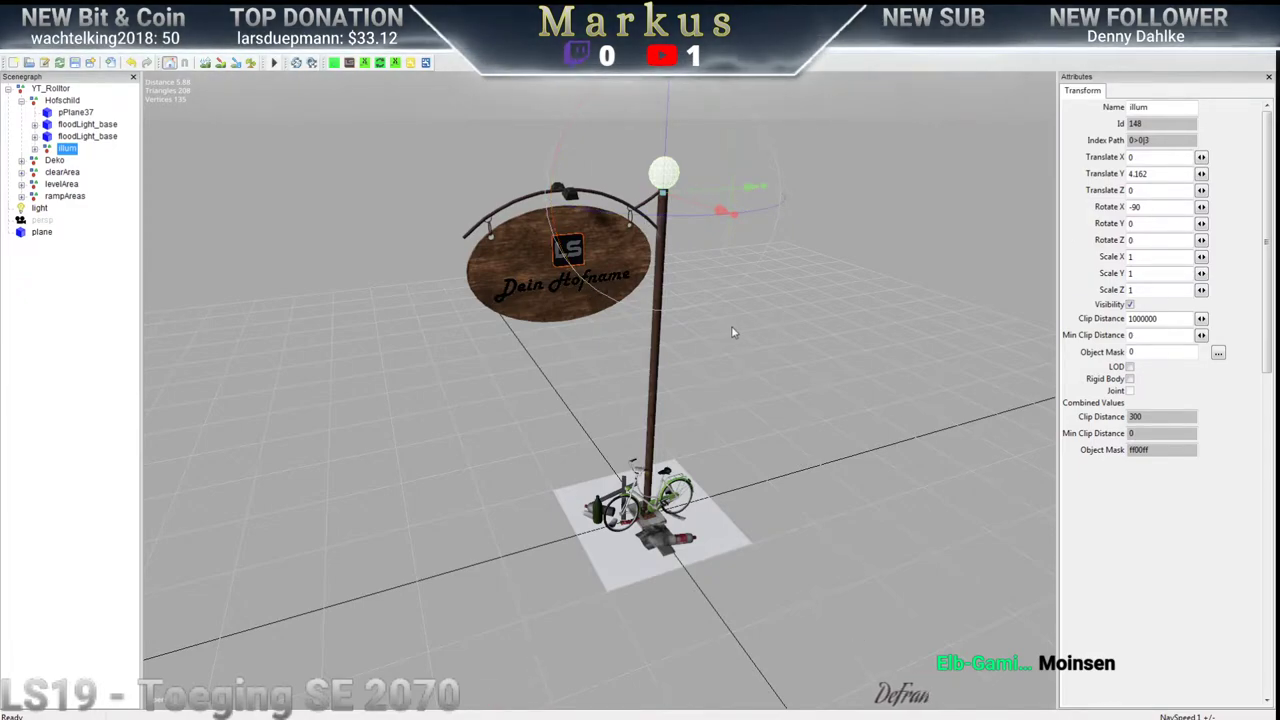
Save the scene as Hofschild in the YT_Tut folder, overwriting the existing i3D file
{"action": "middle_click_drag", "start_coordinate": [588, 327], "coordinate": [657, 390]}
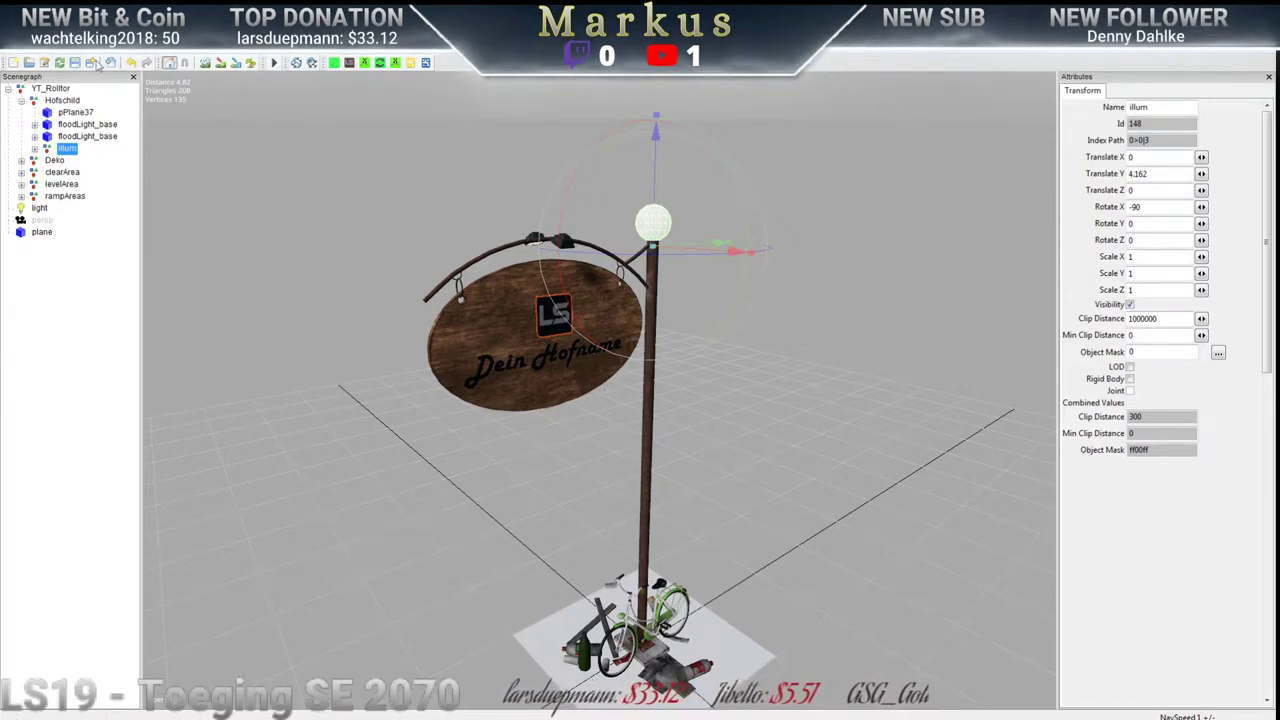
{"action": "left_click", "coordinate": [16, 50]}
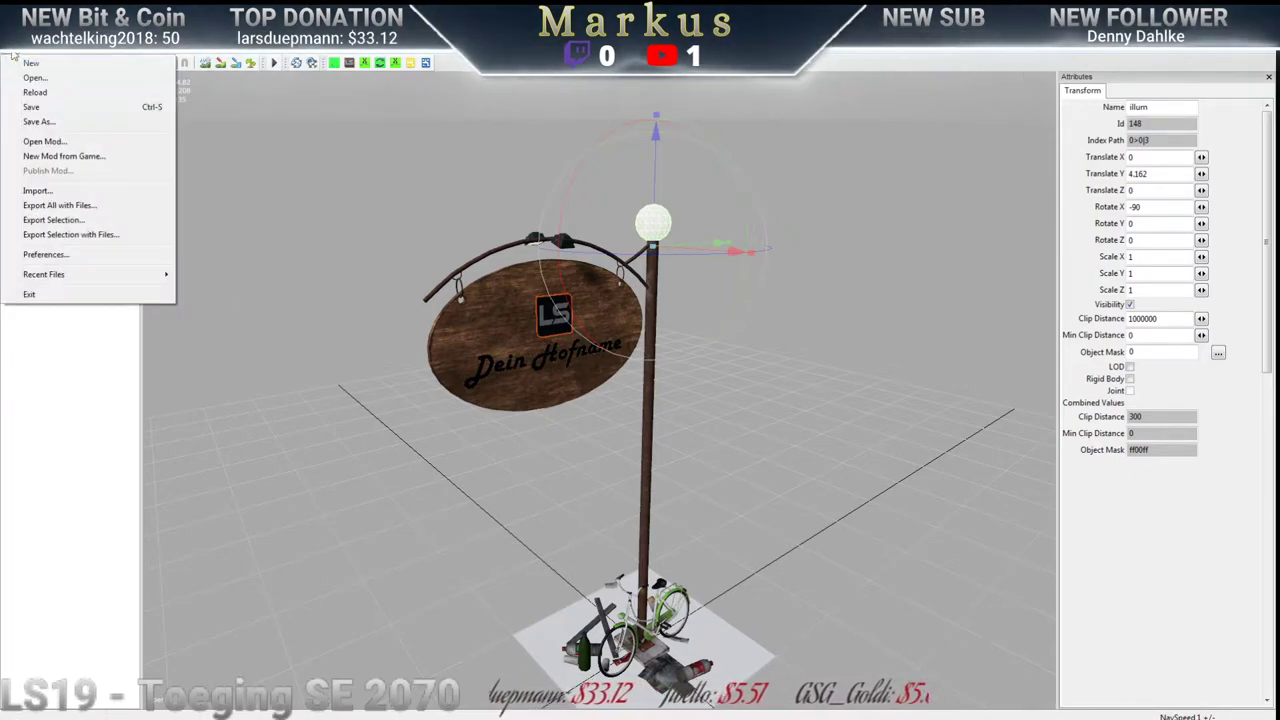
{"action": "left_click", "coordinate": [50, 124]}
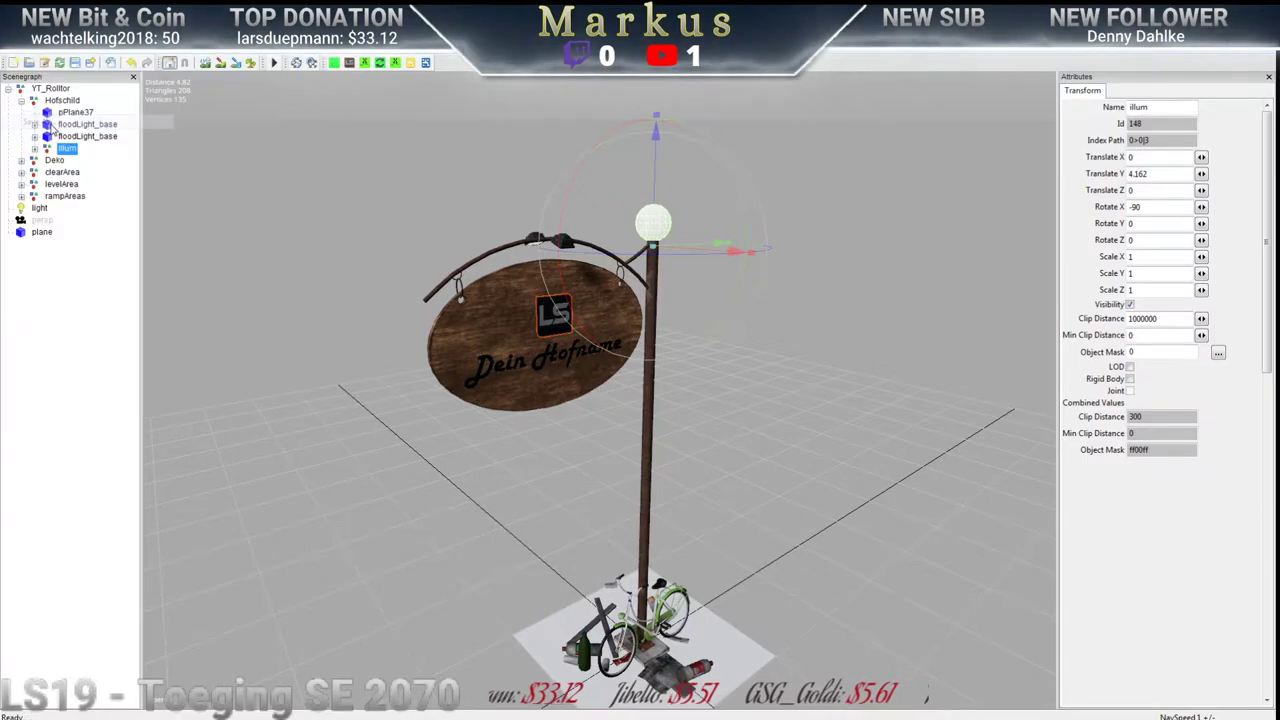
{"action": "left_click", "coordinate": [153, 160]}
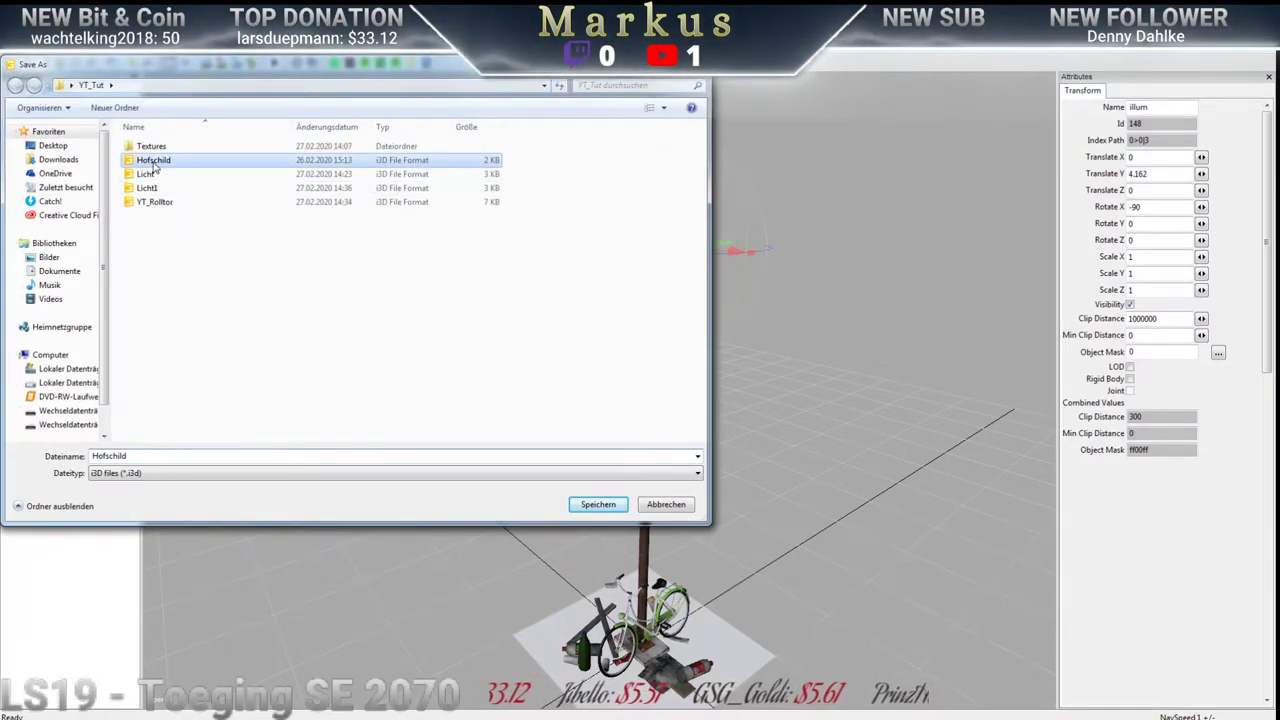
{"action": "left_click", "coordinate": [597, 505]}
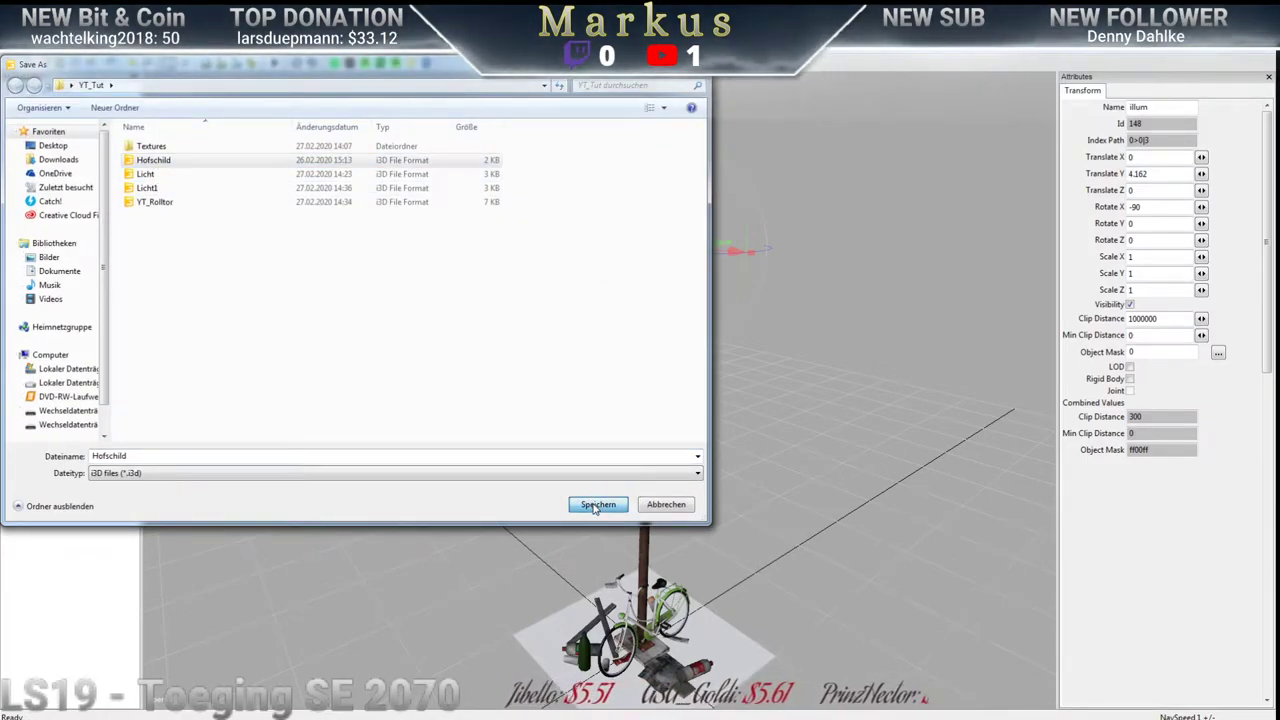
{"action": "left_click", "coordinate": [669, 383]}
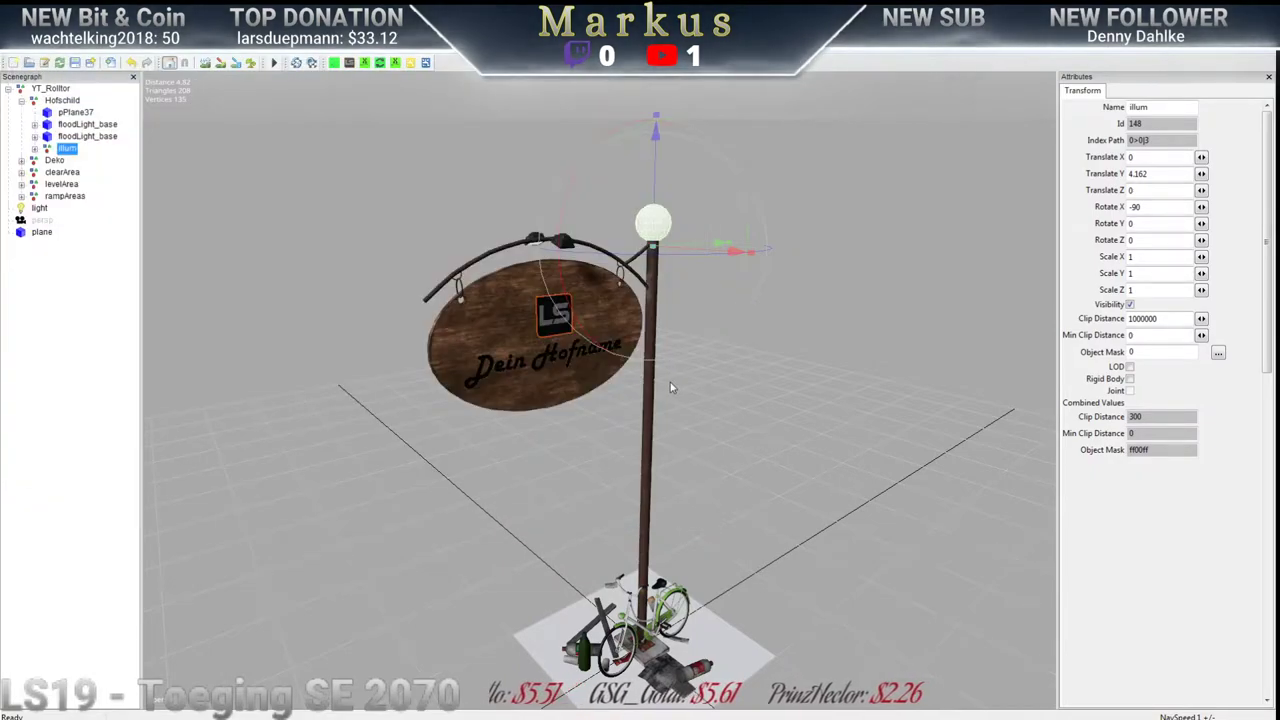
In the YT_Tut folder, delete the Licht, Licht1 and YT_Rolltor i3D files together with their .i3d.shapes files
{"action": "key", "text": "super+Down"}
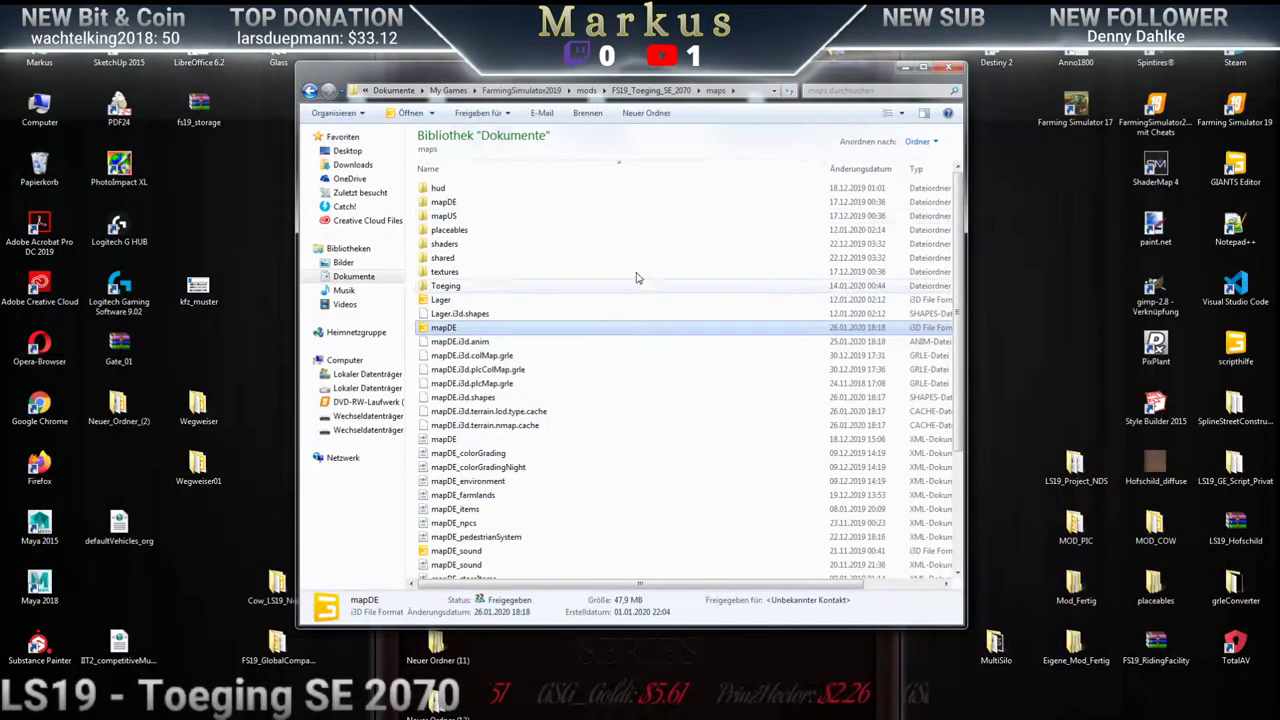
{"action": "left_click", "coordinate": [954, 67]}
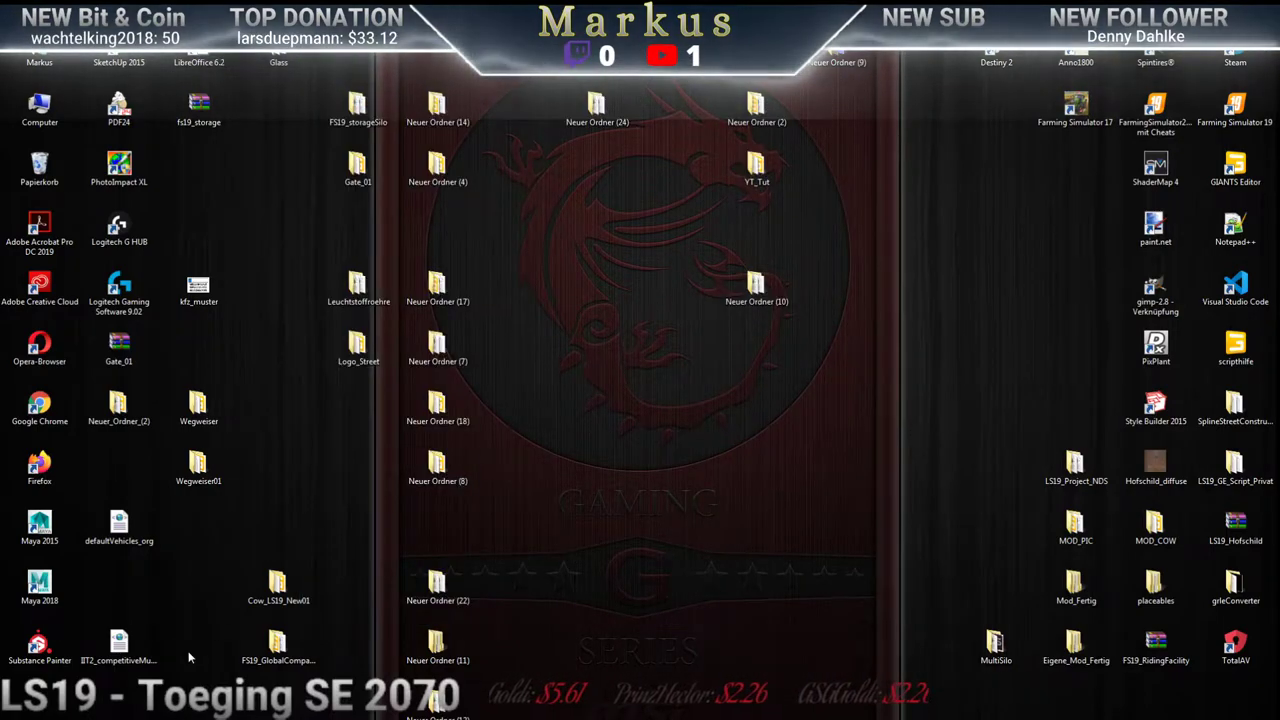
{"action": "left_click", "coordinate": [398, 690]}
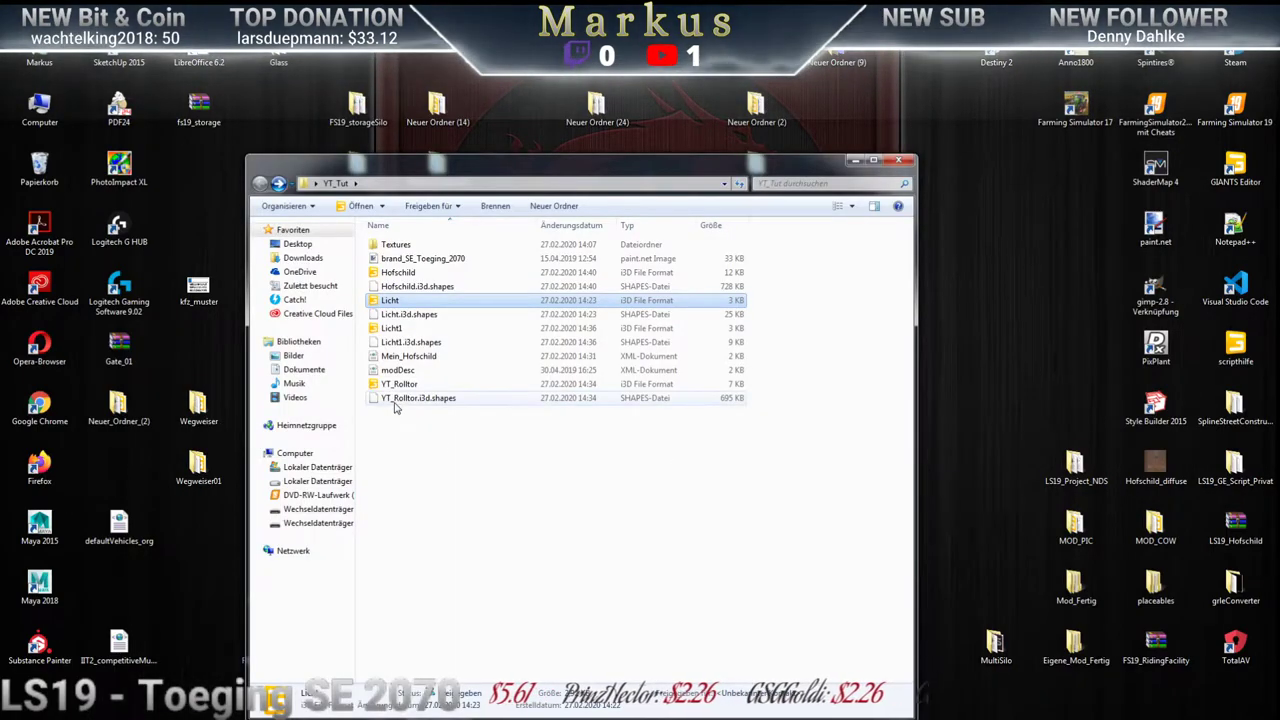
{"action": "left_click", "coordinate": [395, 400]}
{"action": "left_click", "coordinate": [395, 385], "text": "ctrl"}
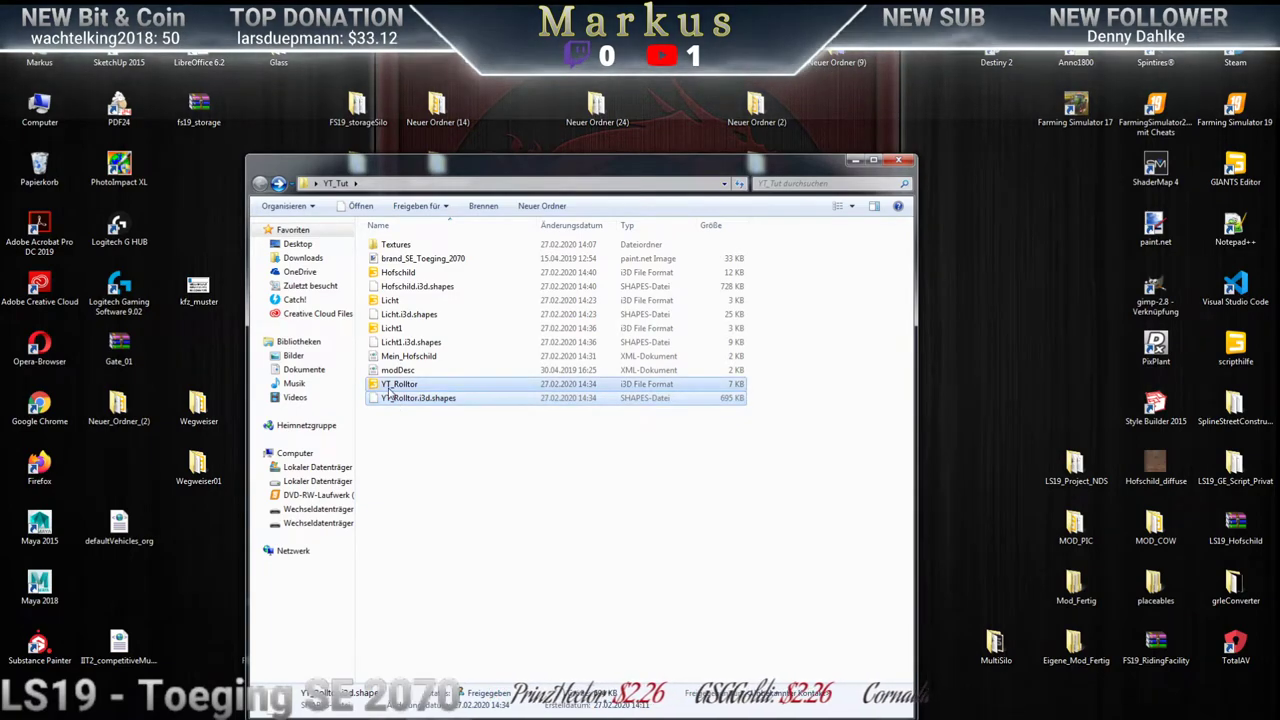
{"action": "left_click", "coordinate": [392, 342], "text": "ctrl"}
{"action": "left_click", "coordinate": [393, 329], "text": "ctrl"}
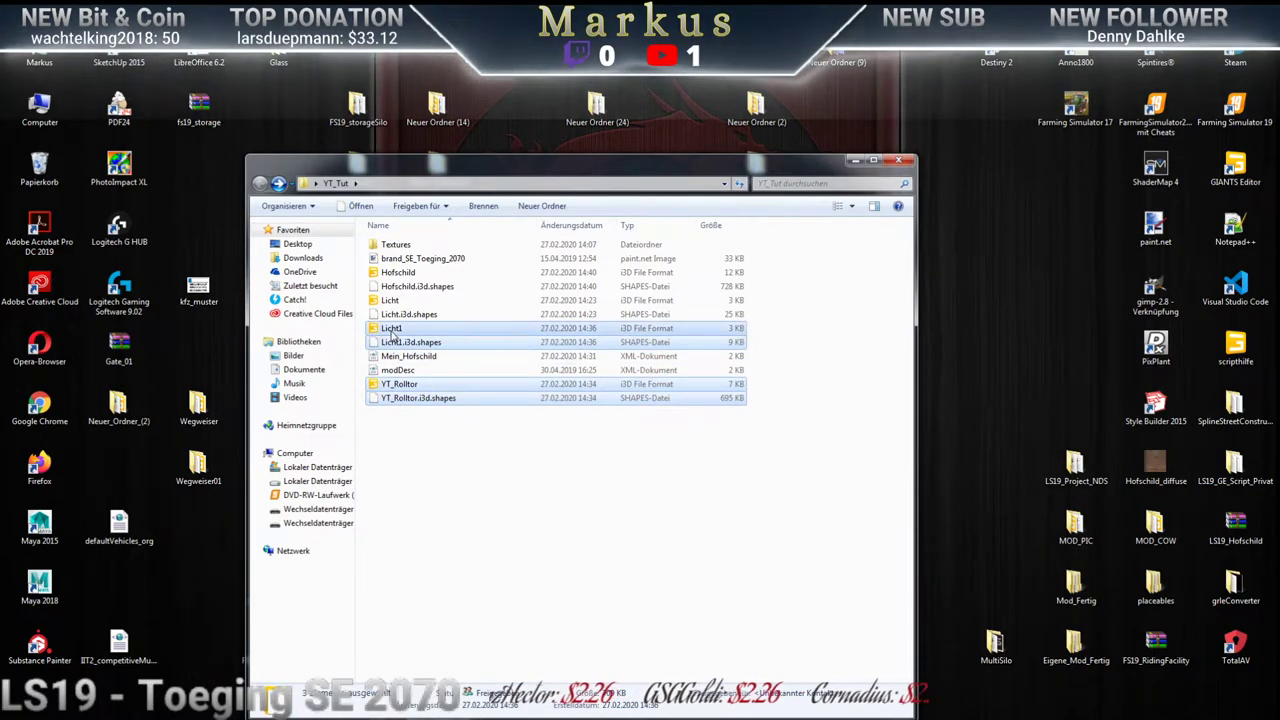
{"action": "left_click", "coordinate": [395, 316], "text": "ctrl"}
{"action": "left_click", "coordinate": [391, 301], "text": "ctrl"}
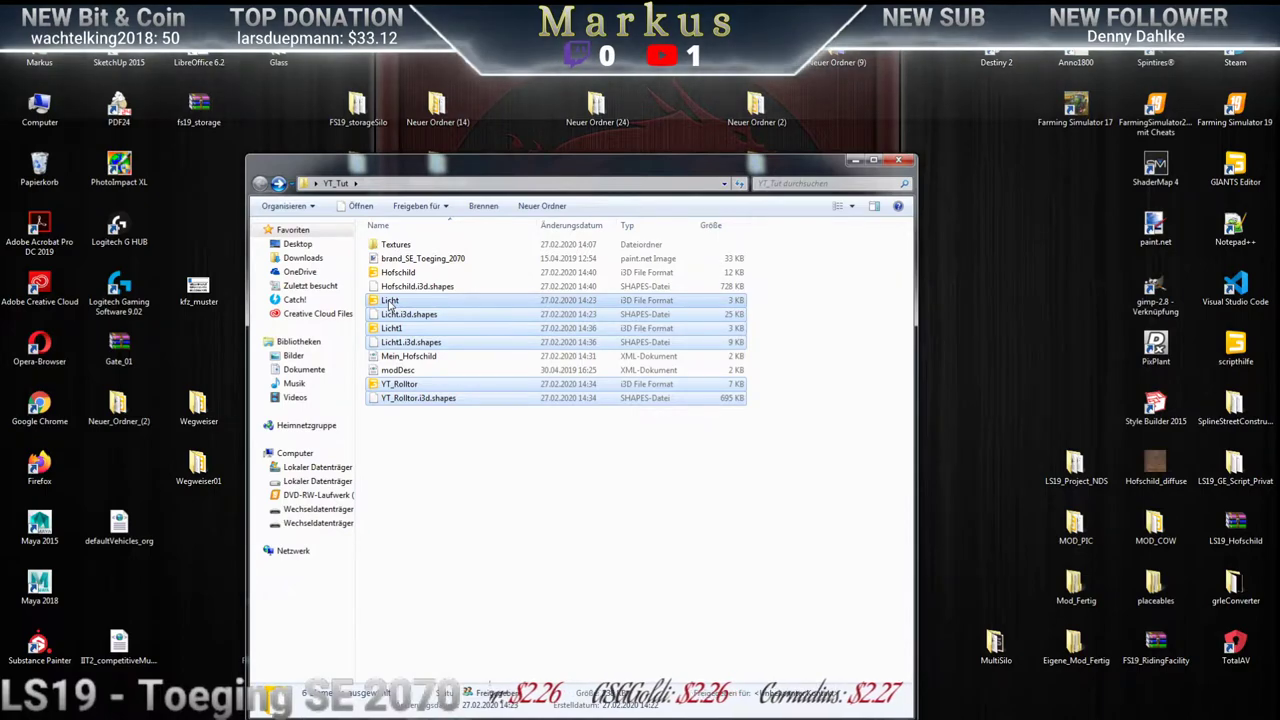
{"action": "key", "text": "Delete"}
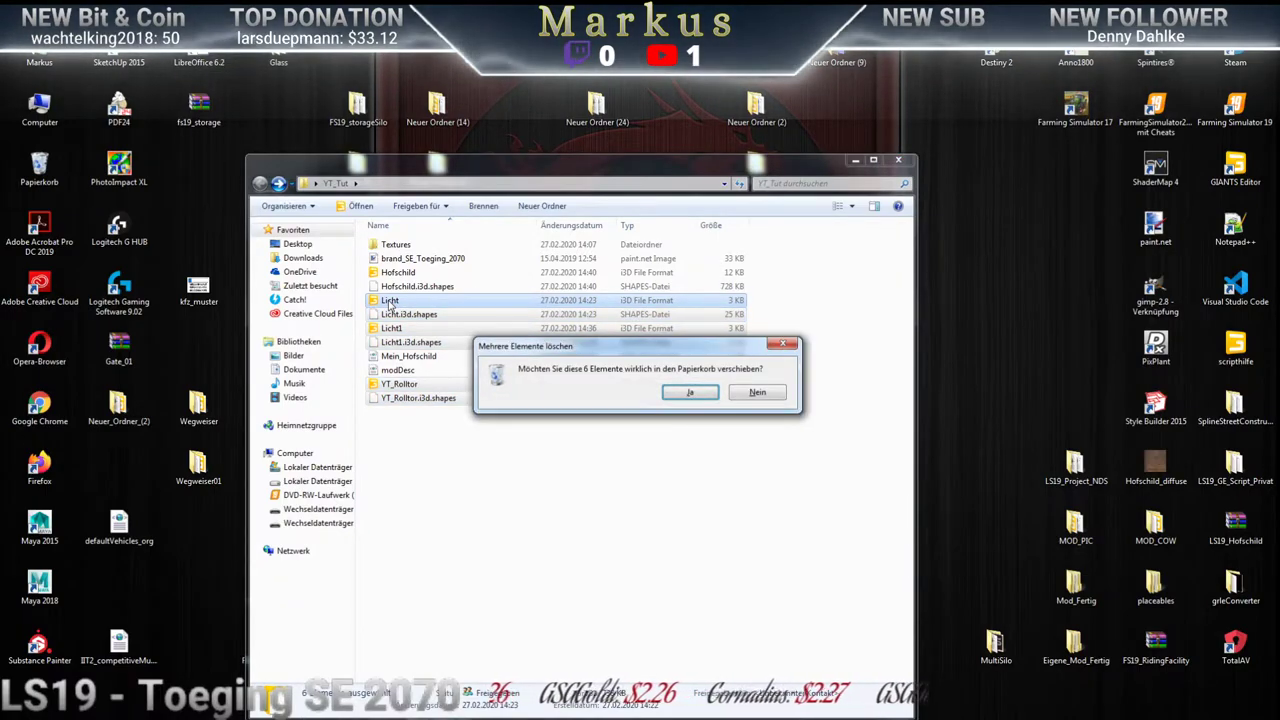
{"action": "left_click", "coordinate": [688, 394]}
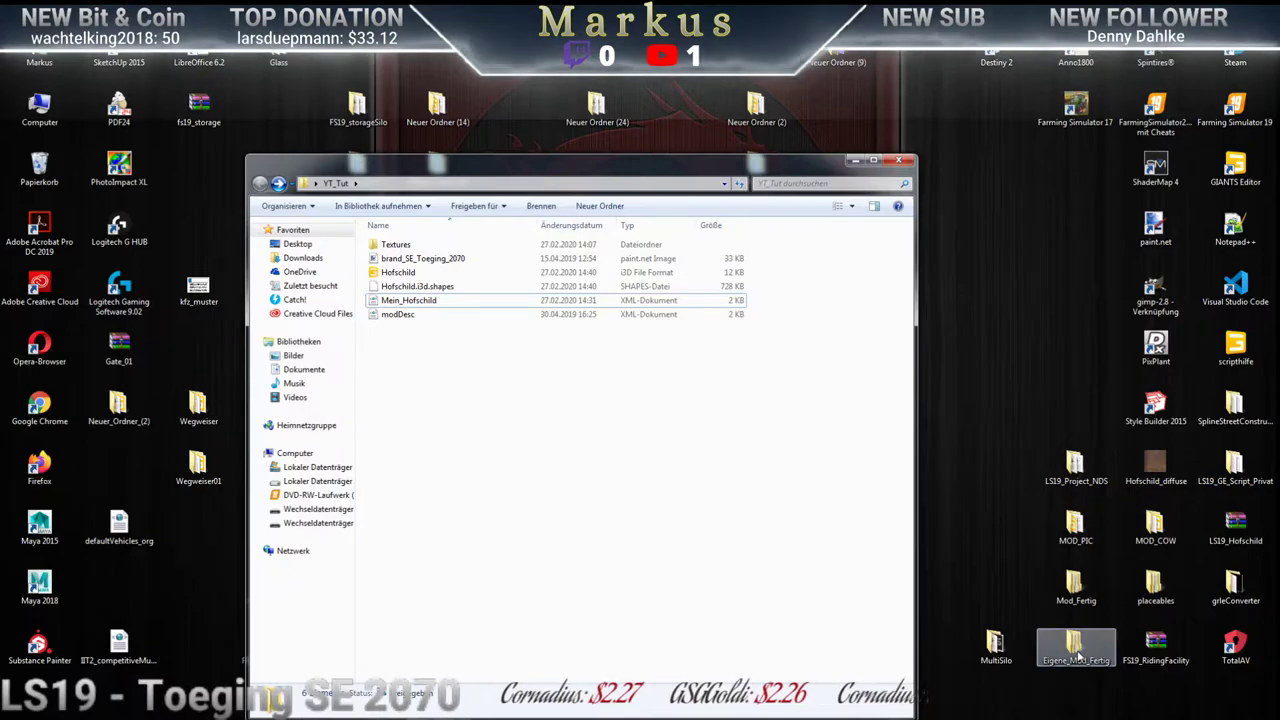
Find the Bauernhaus mod inside Mod_Fertig's Hof_Nord folder and open its farmHouse_1 XML file in Notepad++
{"action": "double_click", "coordinate": [1077, 590]}
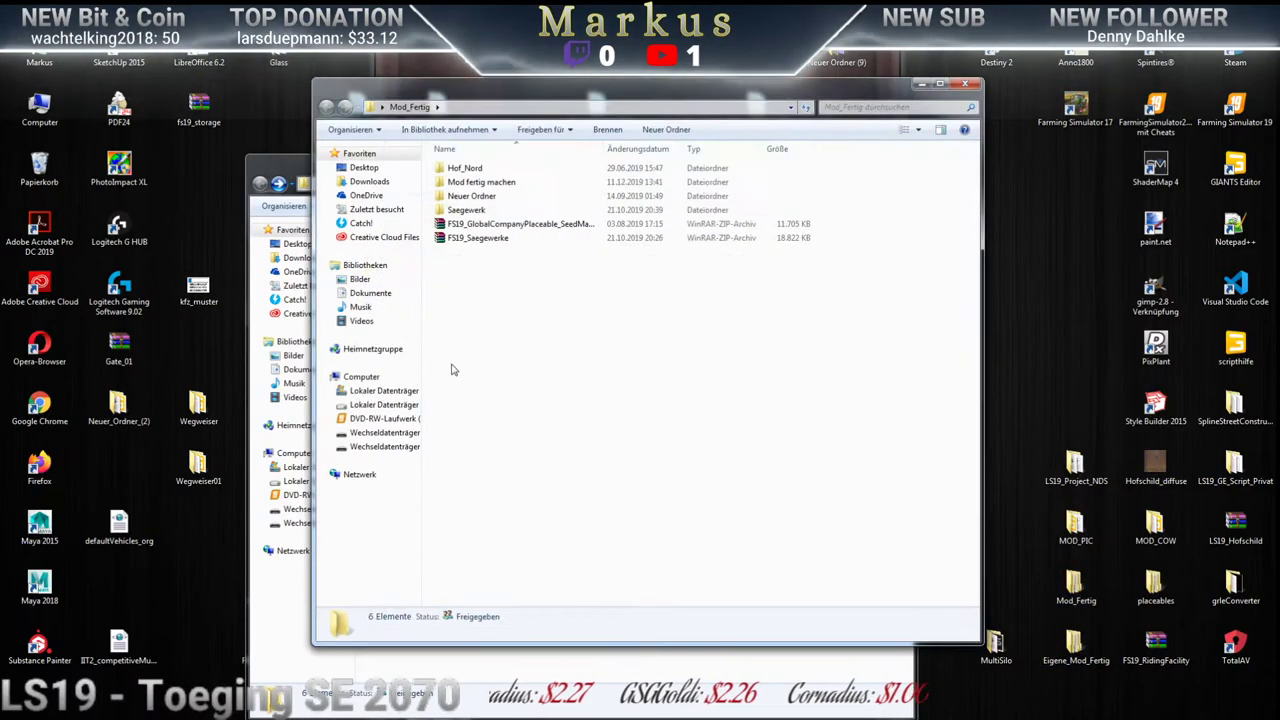
{"action": "double_click", "coordinate": [462, 197]}
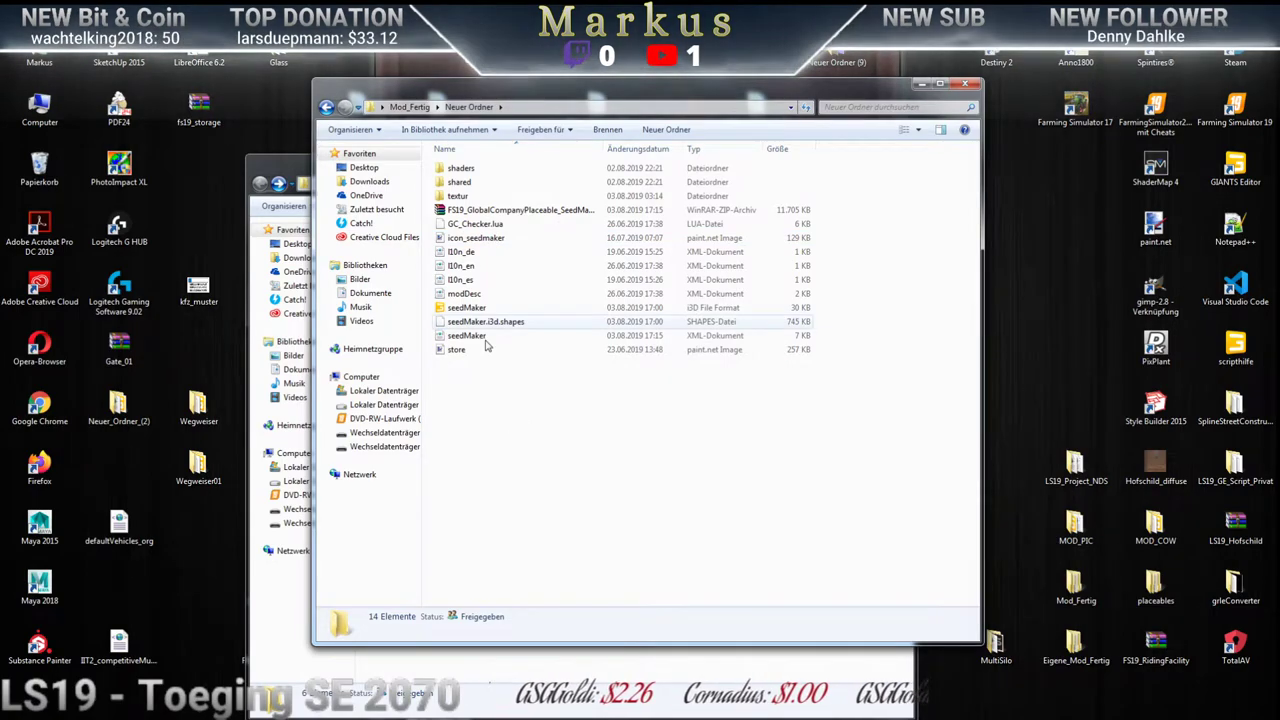
{"action": "left_click", "coordinate": [326, 108]}
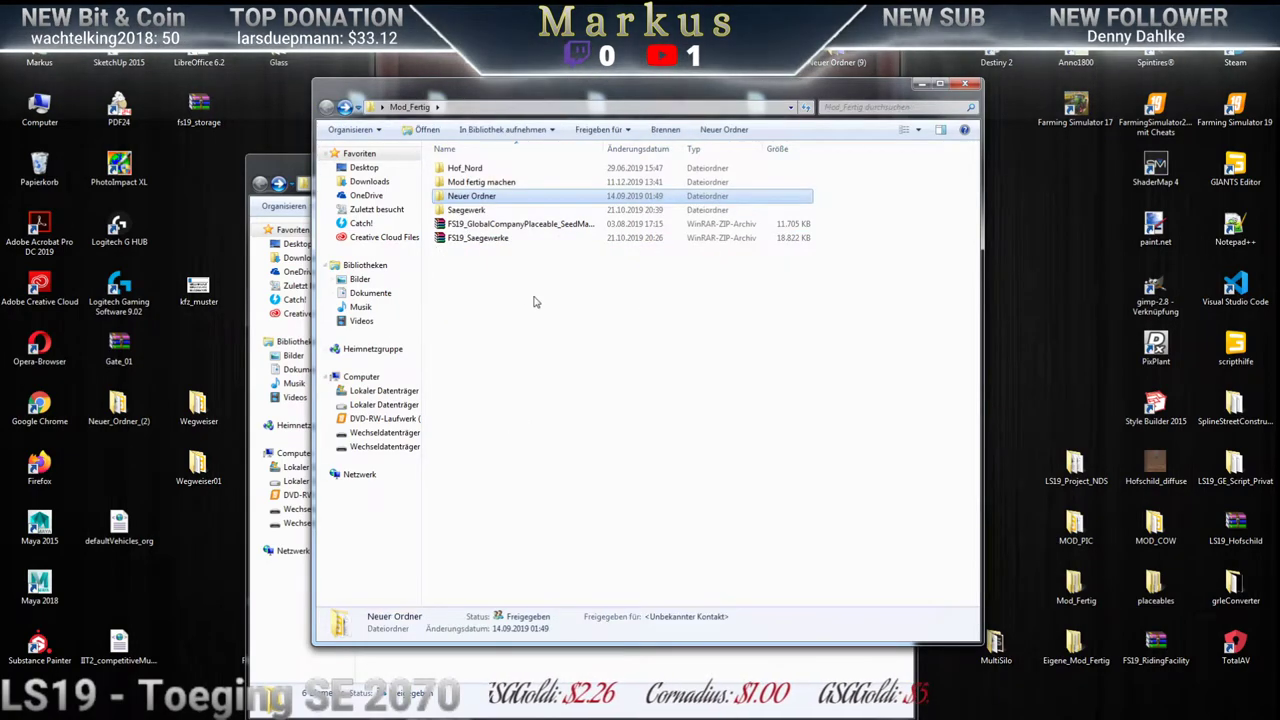
{"action": "double_click", "coordinate": [470, 182]}
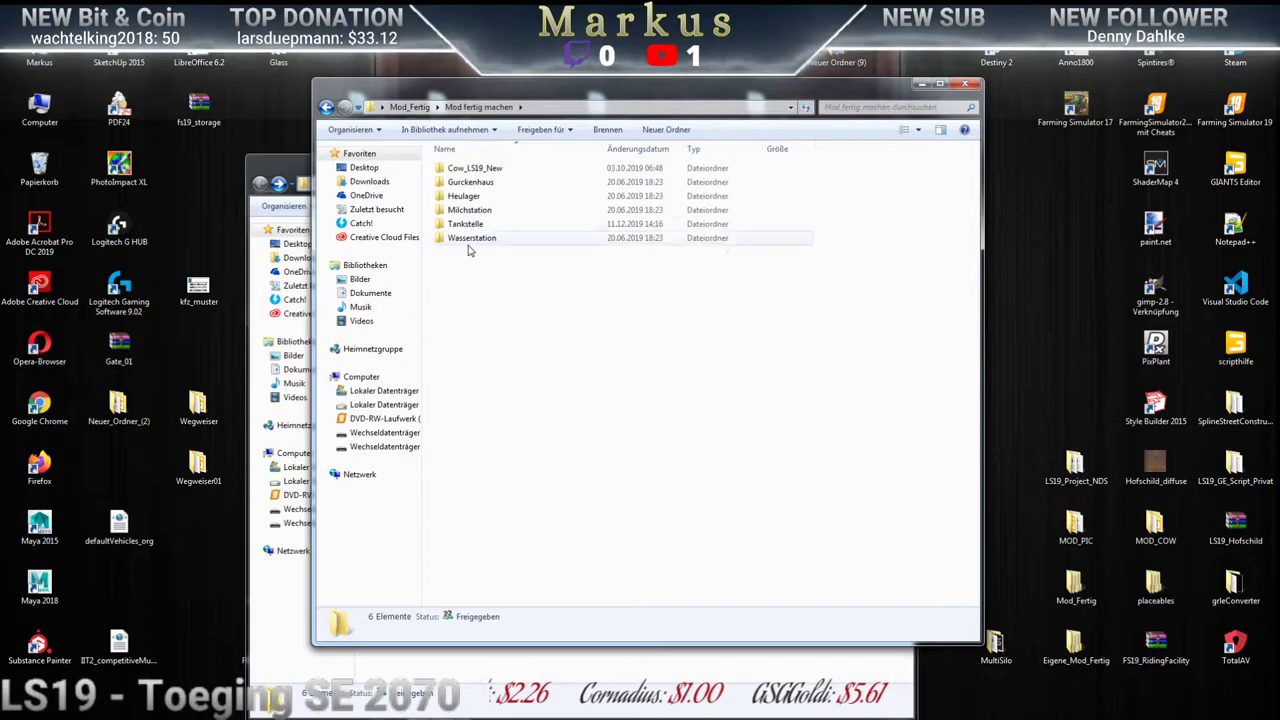
{"action": "left_click", "coordinate": [325, 108]}
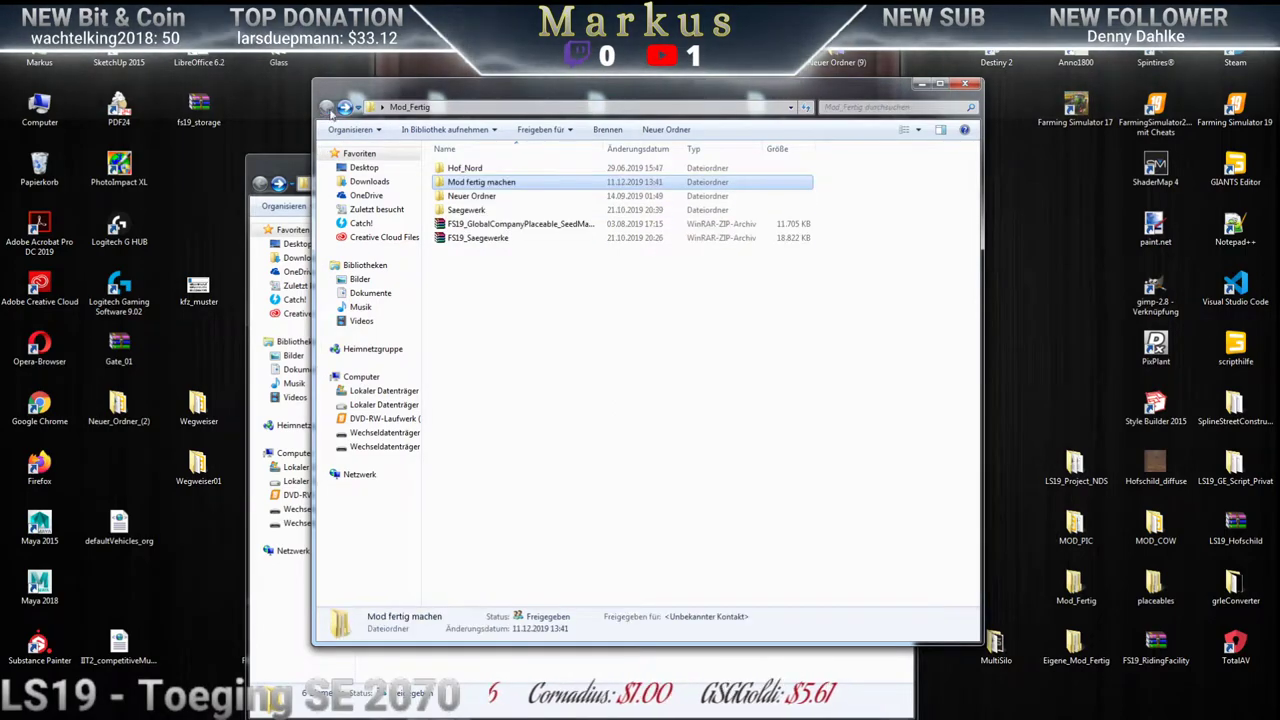
{"action": "double_click", "coordinate": [465, 168]}
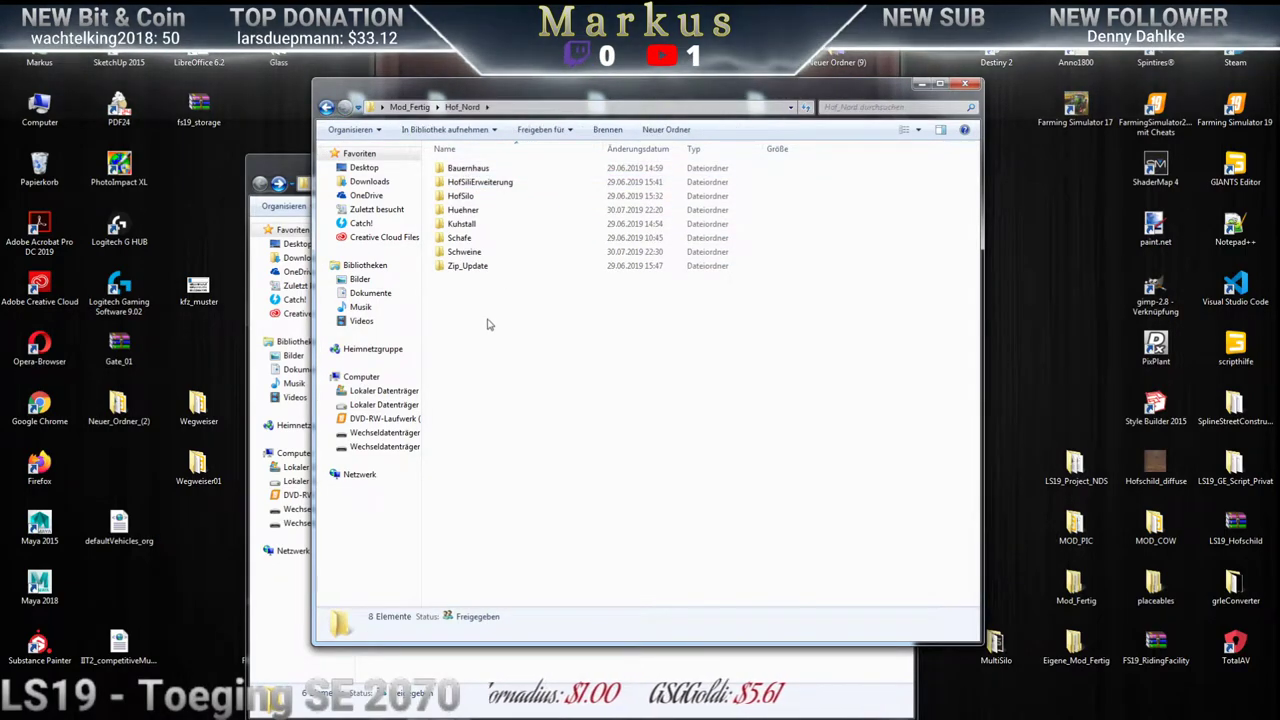
{"action": "double_click", "coordinate": [467, 170]}
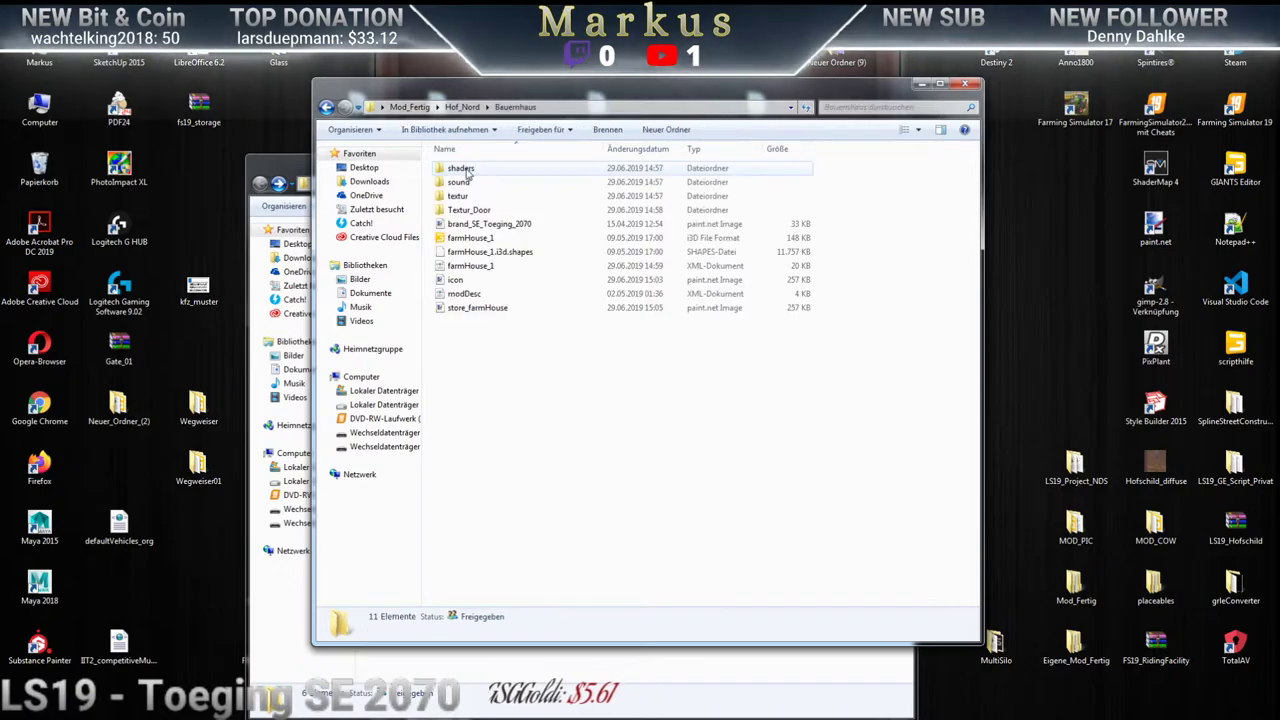
{"action": "right_click", "coordinate": [466, 267]}
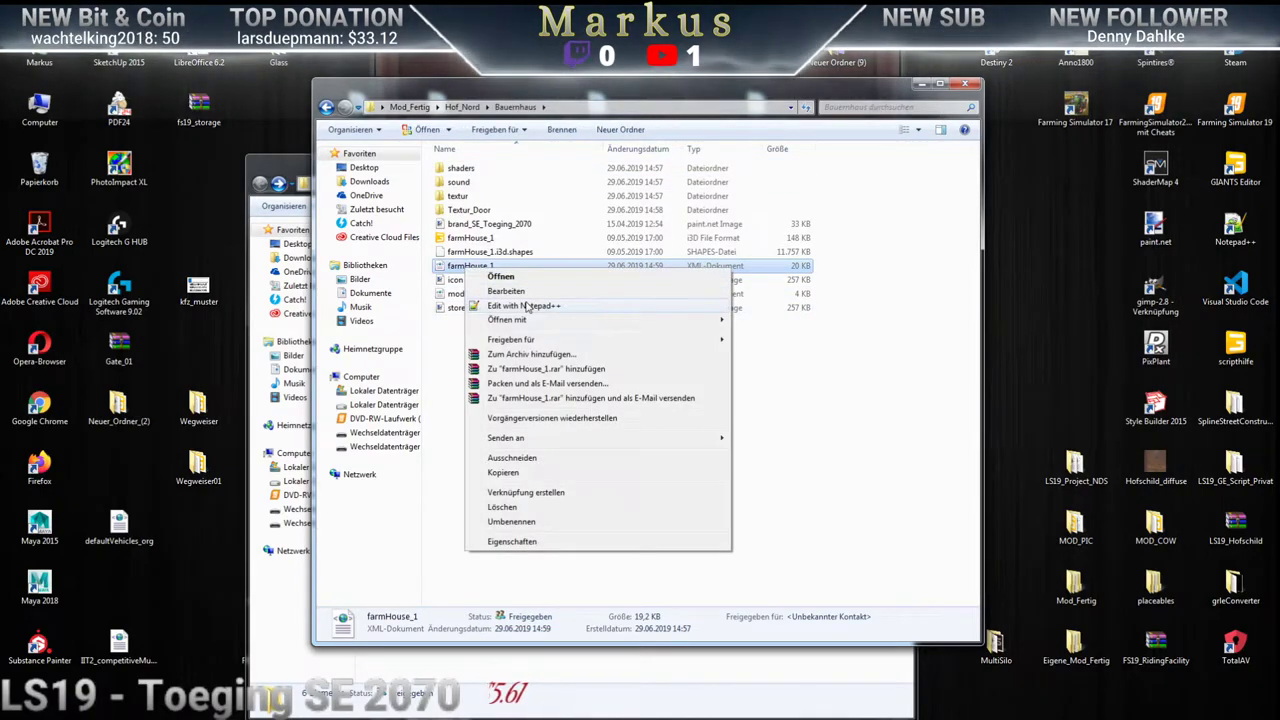
{"action": "left_click", "coordinate": [527, 305]}
Copy the entire dayNightObjects block from farmHouse_1.xml, including its opening and closing tags, and close that file
{"action": "scroll", "coordinate": [434, 437], "scroll_direction": "down", "scroll_amount": 20}
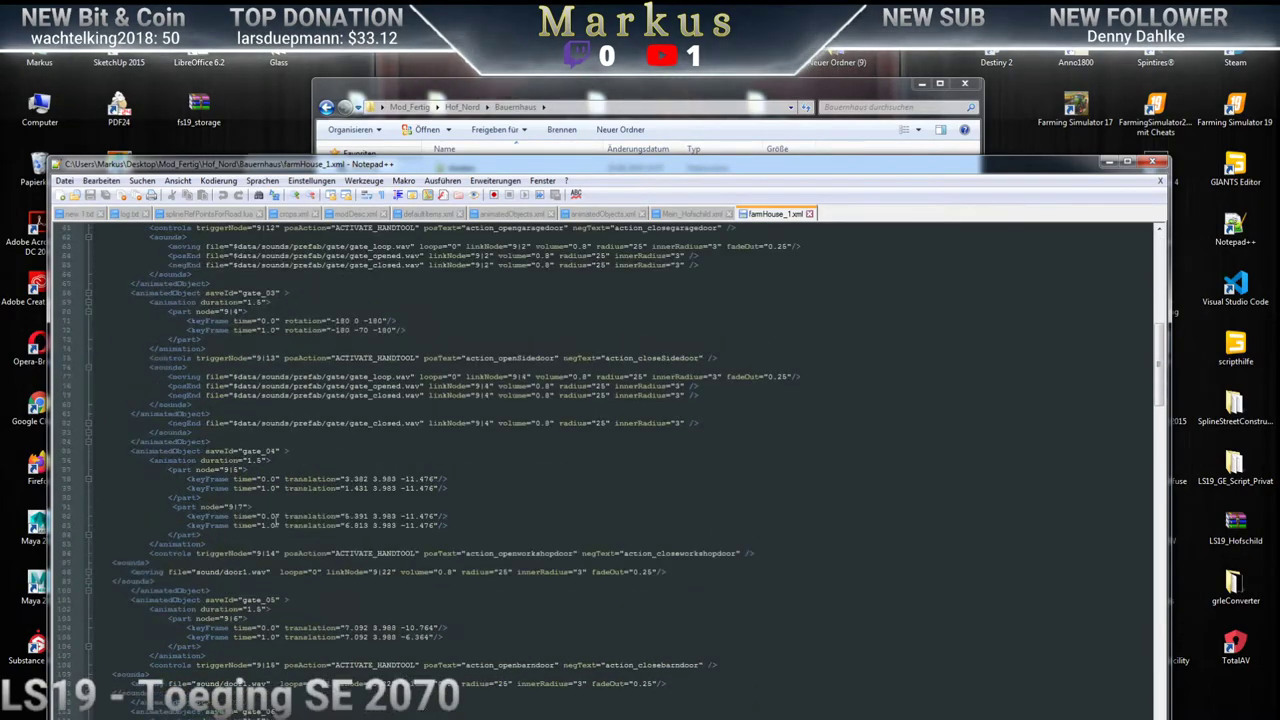
{"action": "scroll", "coordinate": [349, 502], "scroll_direction": "down", "scroll_amount": 20}
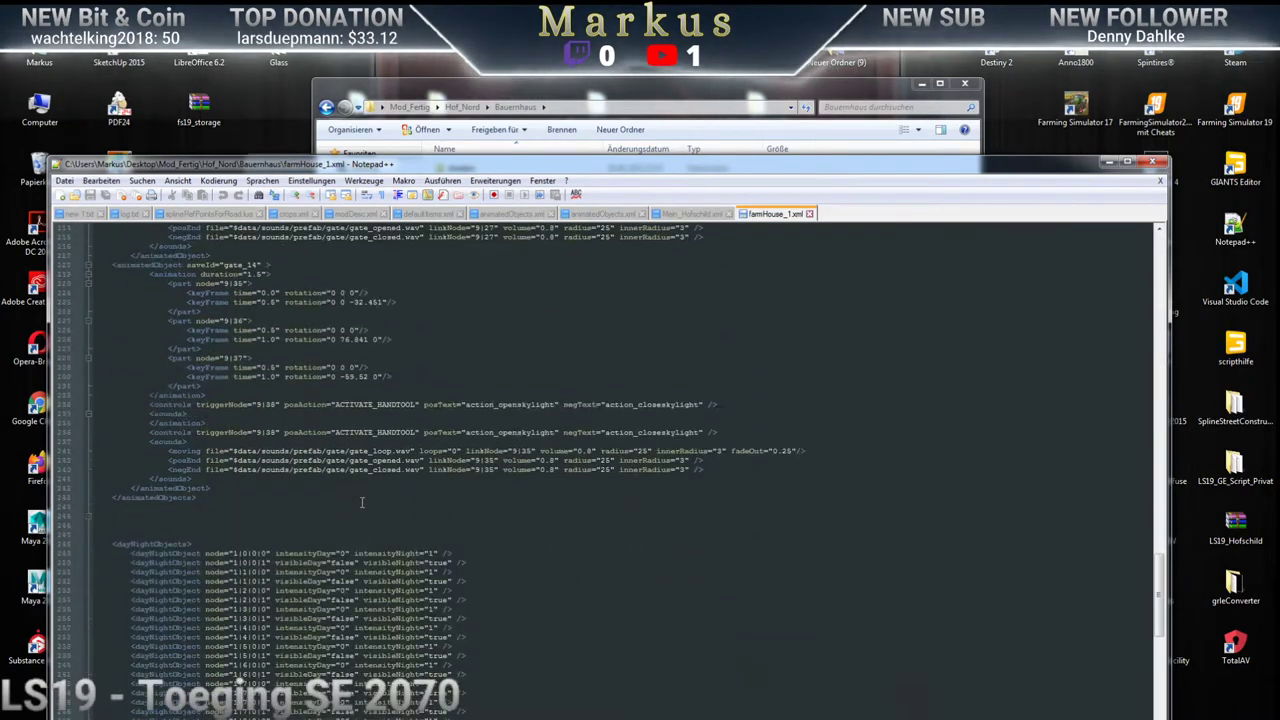
{"action": "scroll", "coordinate": [362, 503], "scroll_direction": "up", "scroll_amount": 1}
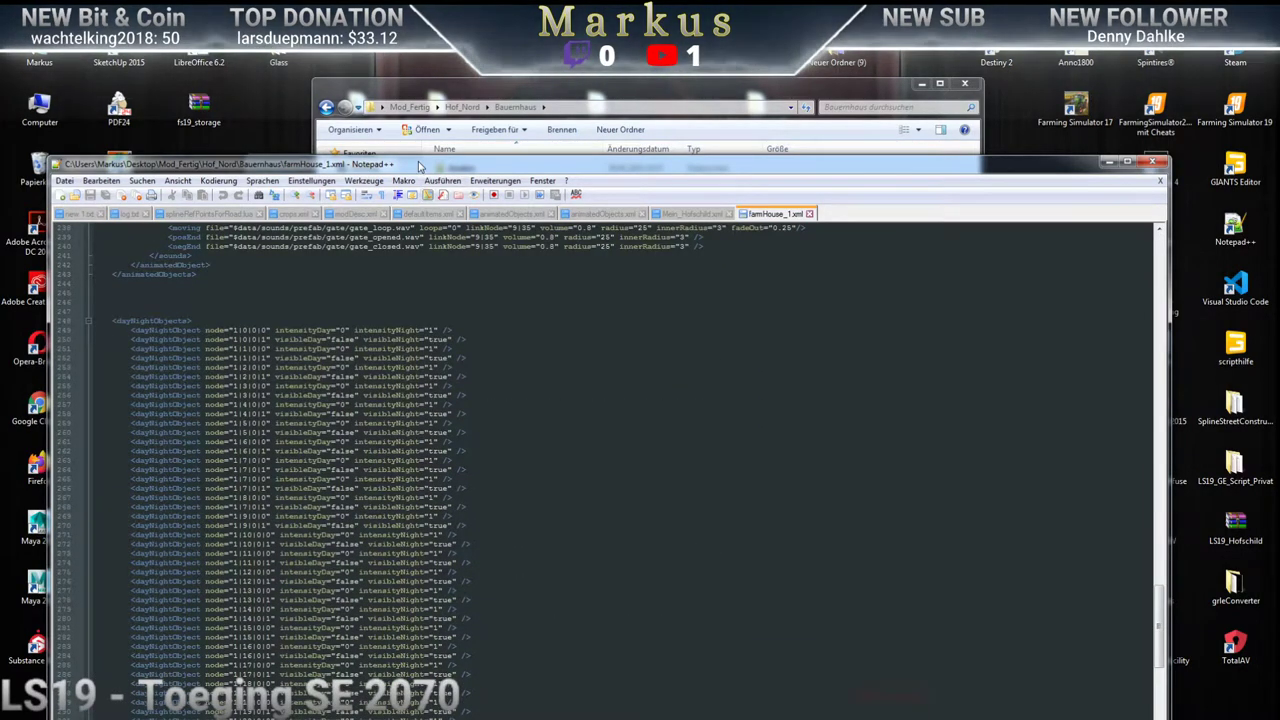
{"action": "left_click_drag", "start_coordinate": [420, 165], "coordinate": [430, 105]}
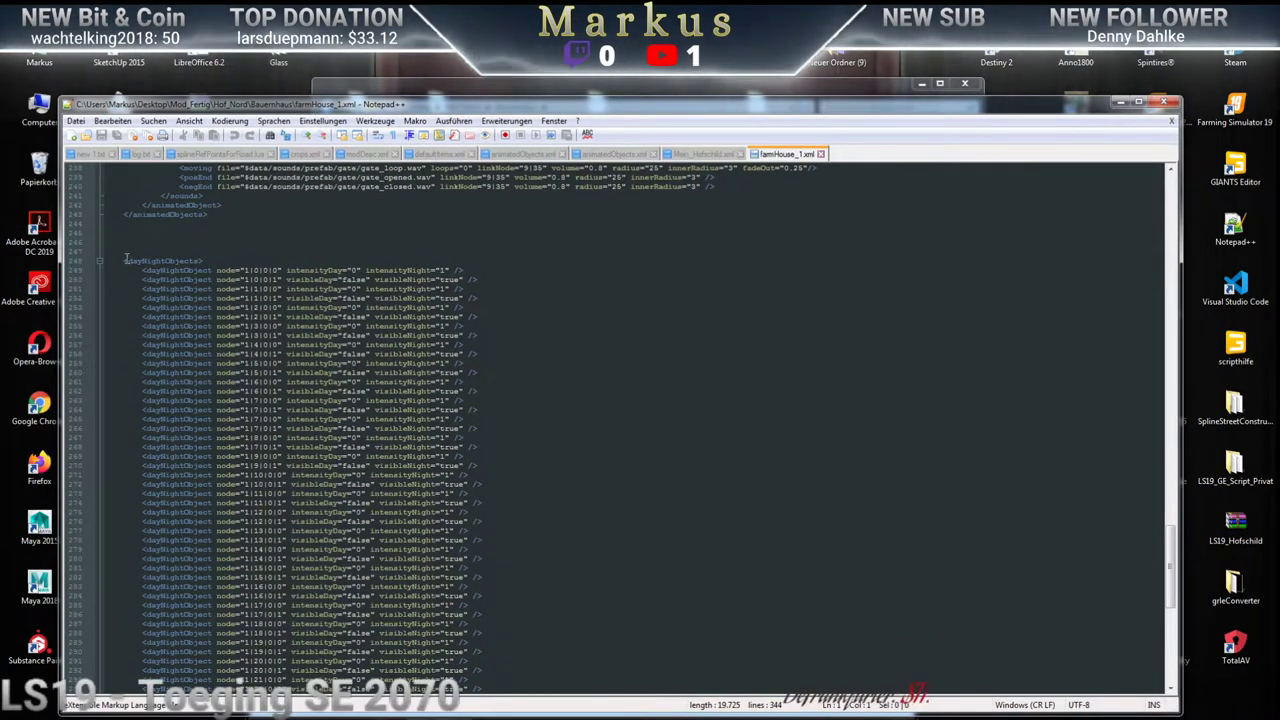
{"action": "left_click", "coordinate": [124, 260]}
{"action": "left_click_drag", "start_coordinate": [124, 260], "coordinate": [228, 462]}
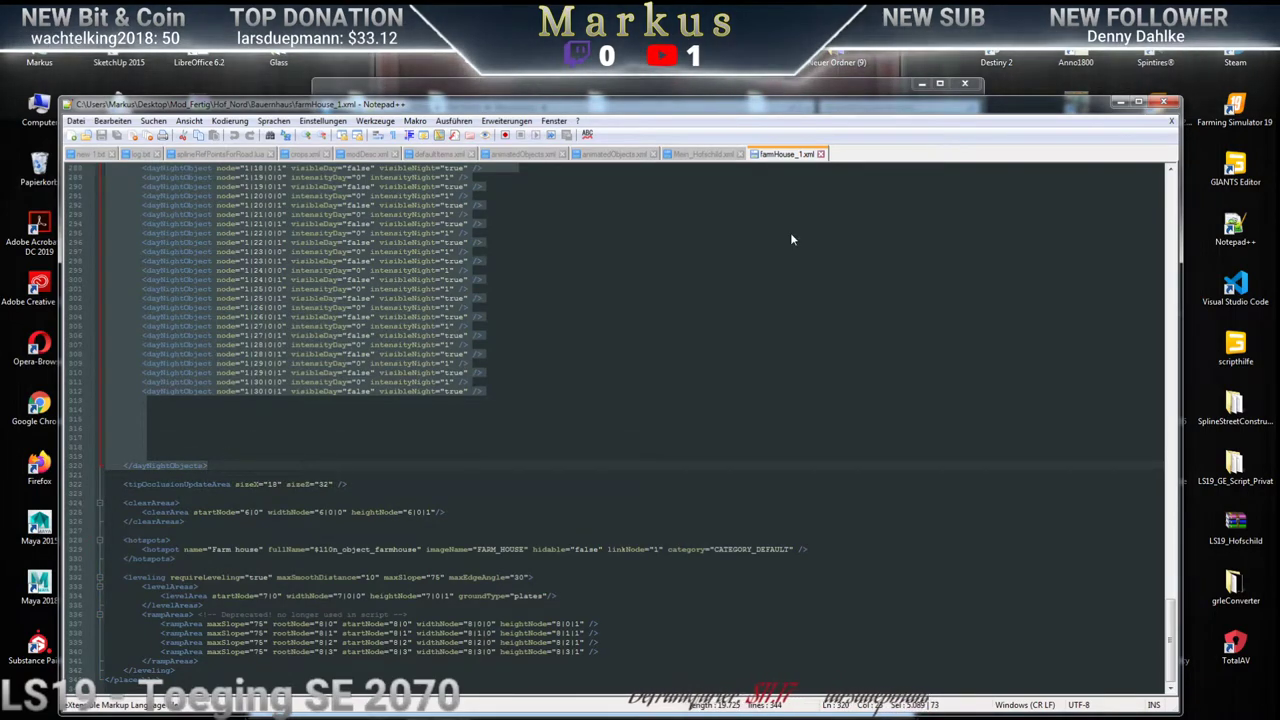
{"action": "left_click", "coordinate": [820, 154]}
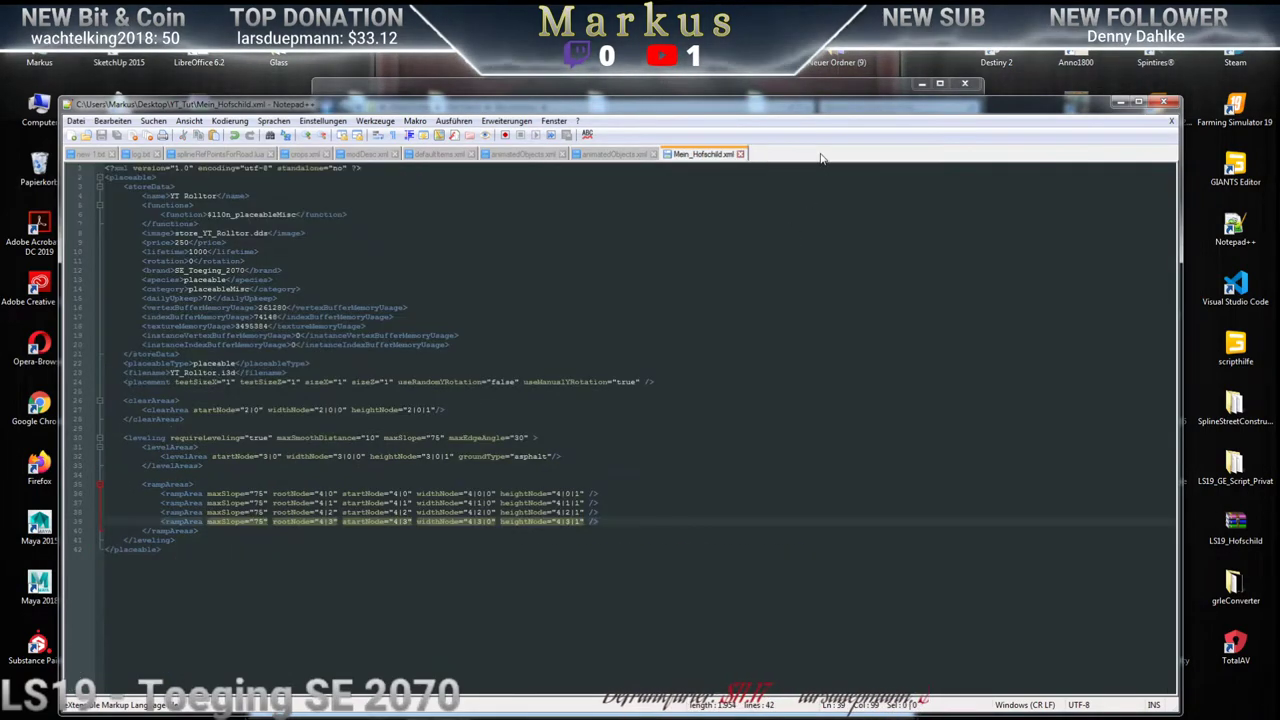
Add blank lines below the closing leveling tag in Mein_Hofschild.xml and paste the copied dayNightObjects block there
{"action": "left_click", "coordinate": [184, 541]}
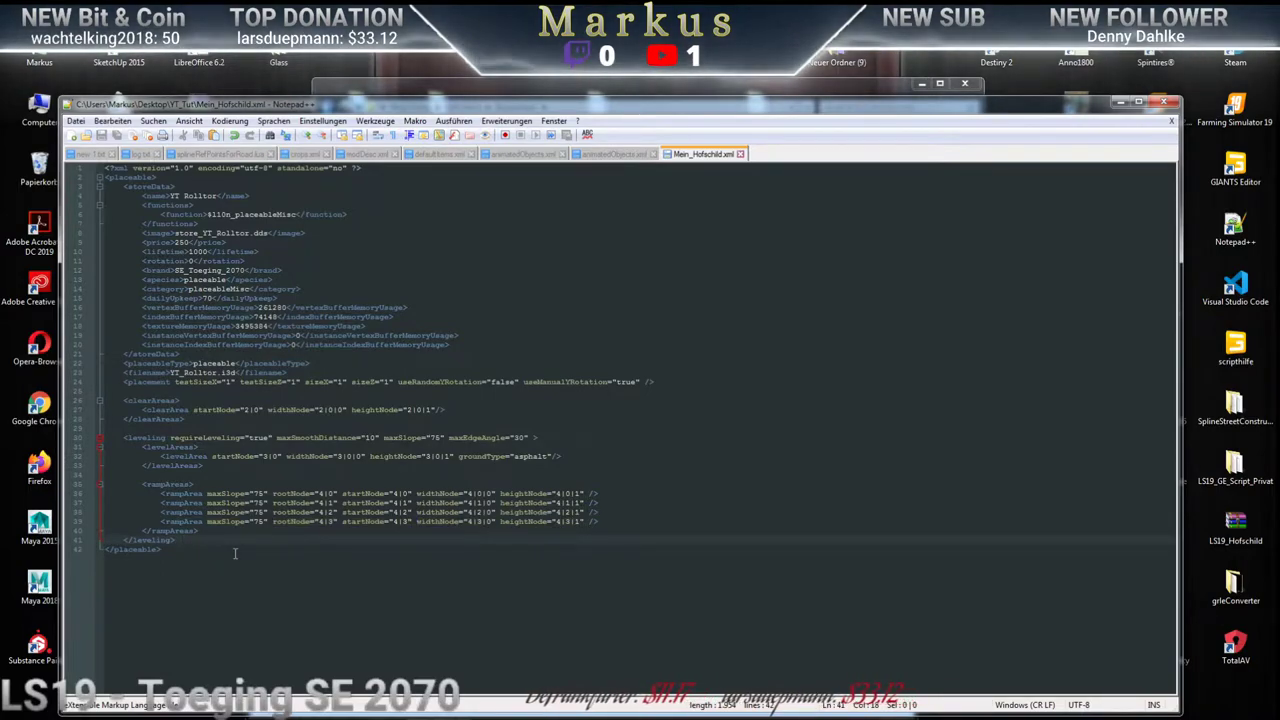
{"action": "key", "text": "Return"}
{"action": "key", "text": "Return"}
{"action": "key", "text": "Return"}
{"action": "key", "text": "Return"}
{"action": "key", "text": "Return"}
{"action": "key", "text": "Return"}
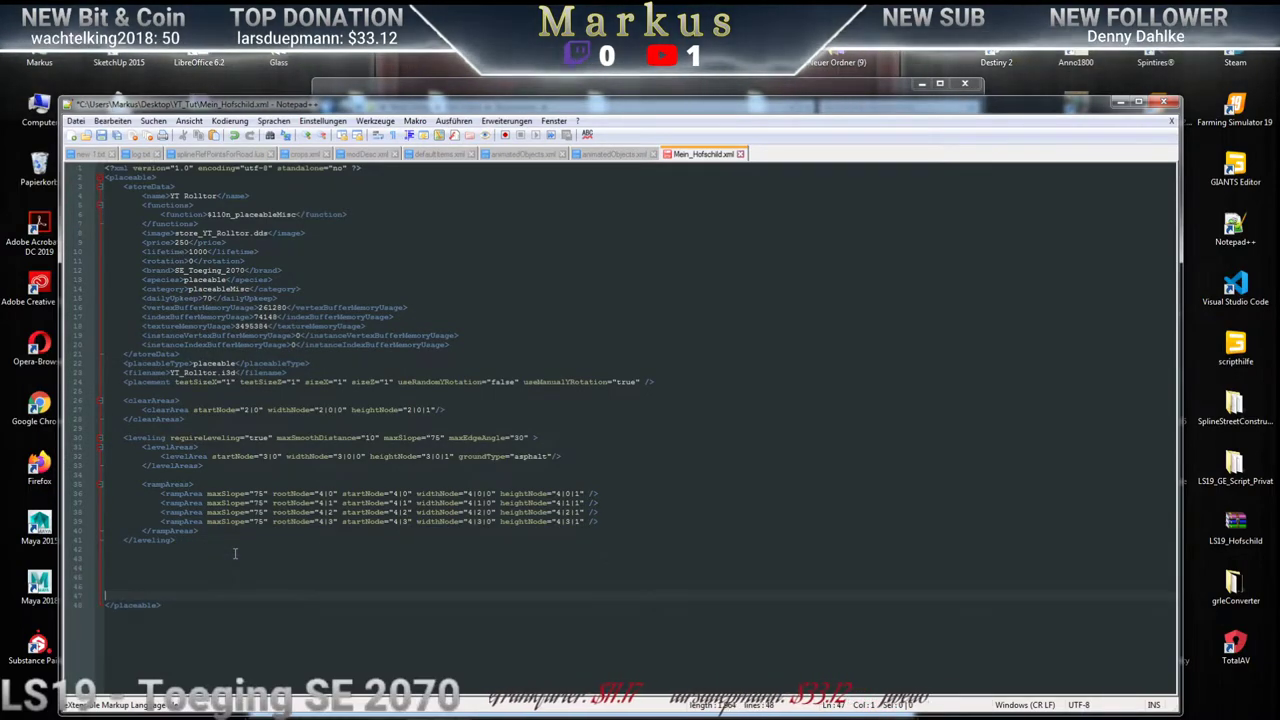
{"action": "key", "text": "Up"}
{"action": "key", "text": "Up"}
{"action": "key", "text": "Up"}
{"action": "key", "text": "Up"}
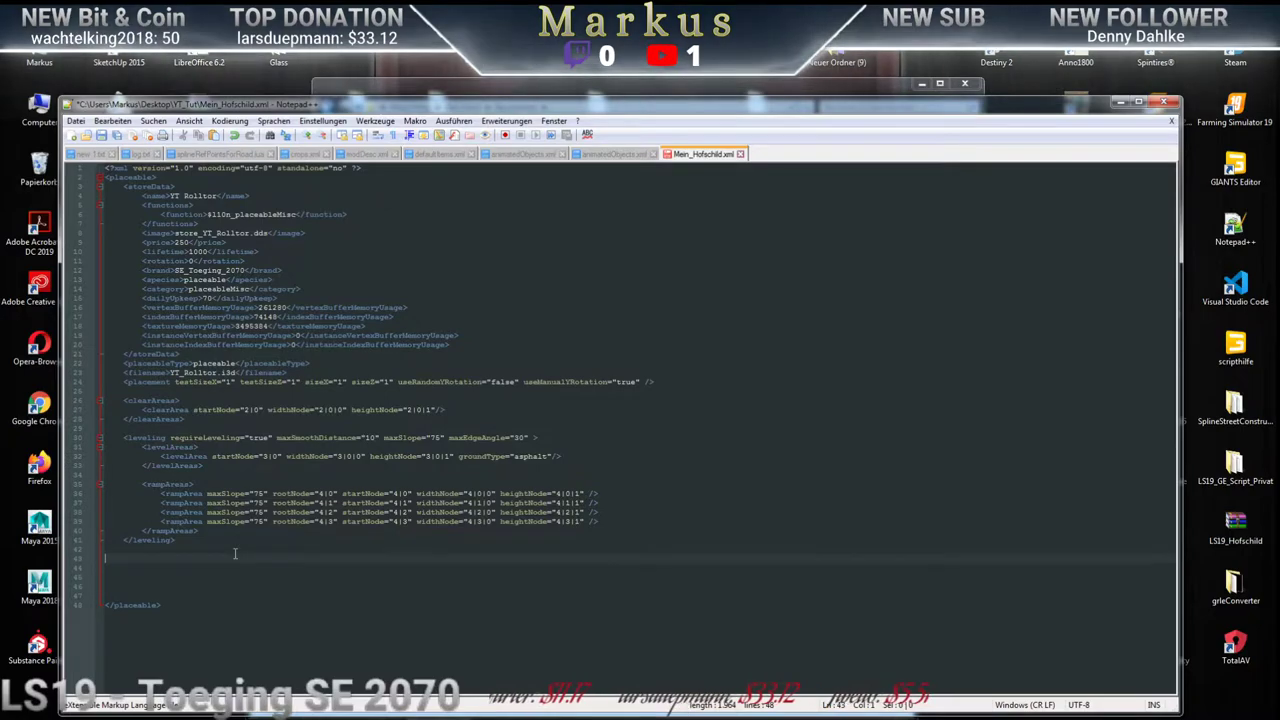
{"action": "key", "text": "ctrl+v"}
Delete all dayNightObject entries except the two for nodes 1|0|0|0 and 1|0|0|1, and indent the opening dayNightObjects tag
{"action": "scroll", "coordinate": [520, 500], "scroll_direction": "up", "scroll_amount": 9}
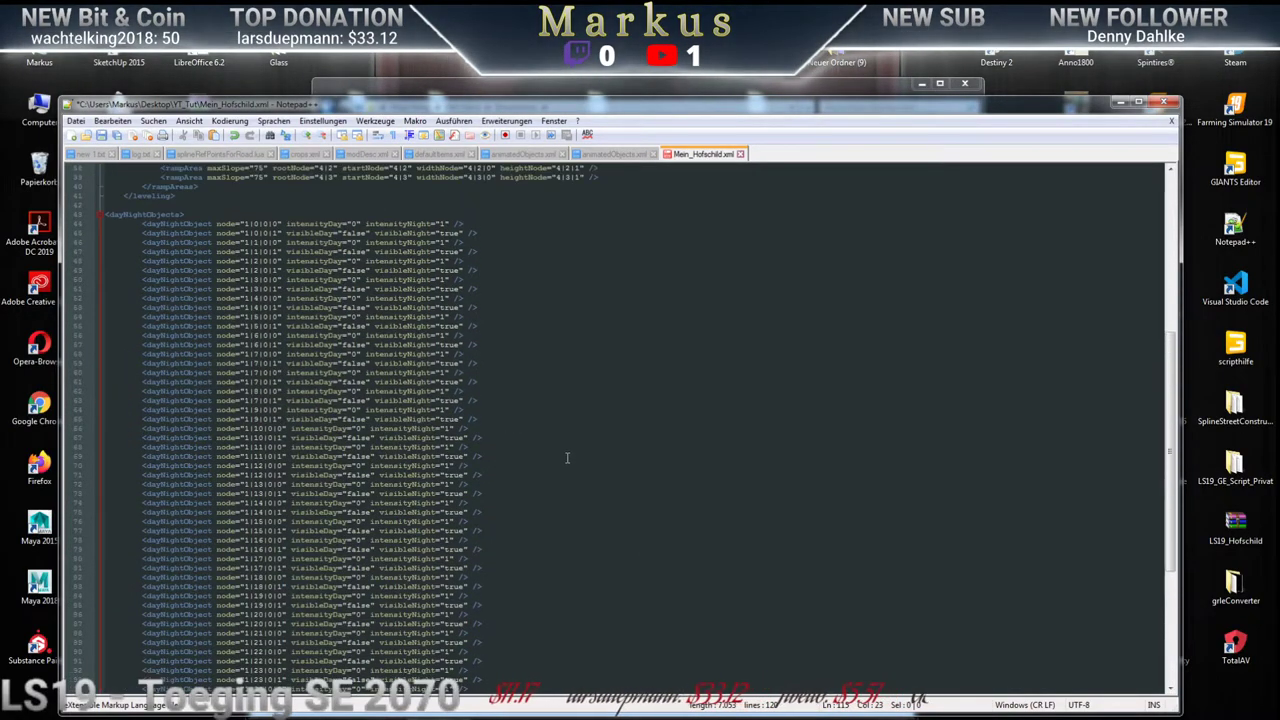
{"action": "left_click_drag", "start_coordinate": [145, 328], "coordinate": [243, 630]}
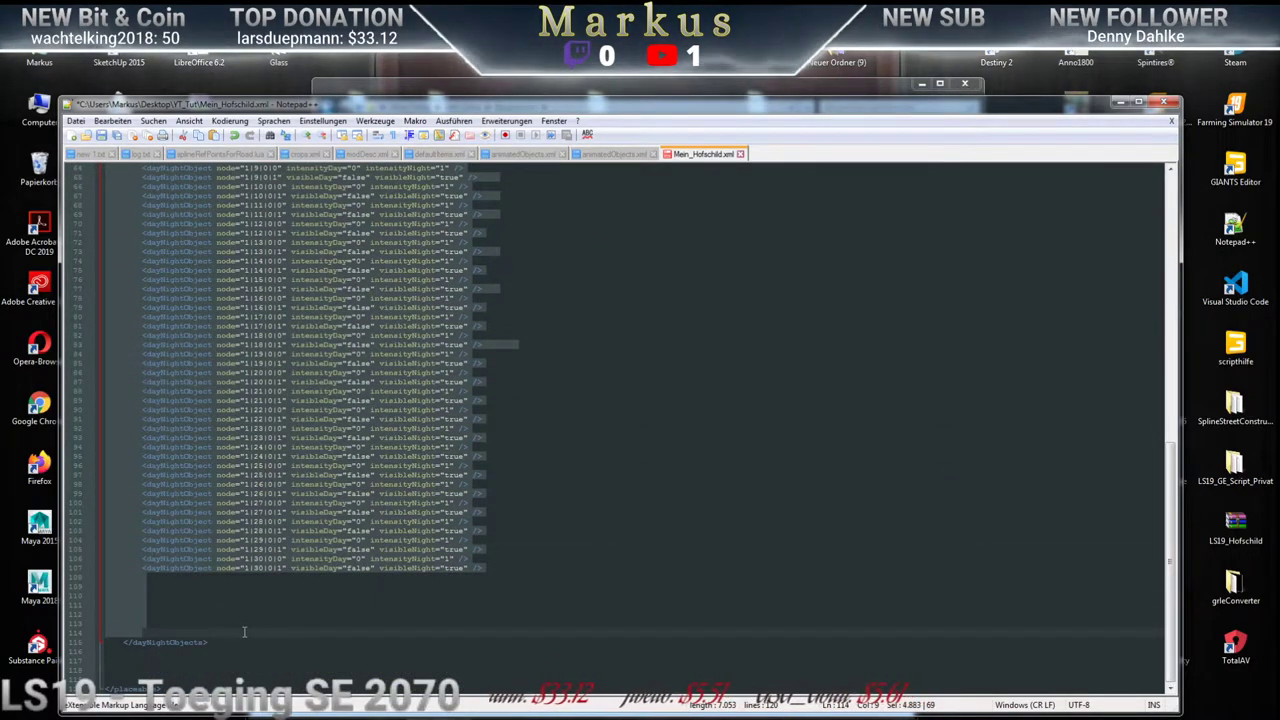
{"action": "key", "text": "Delete"}
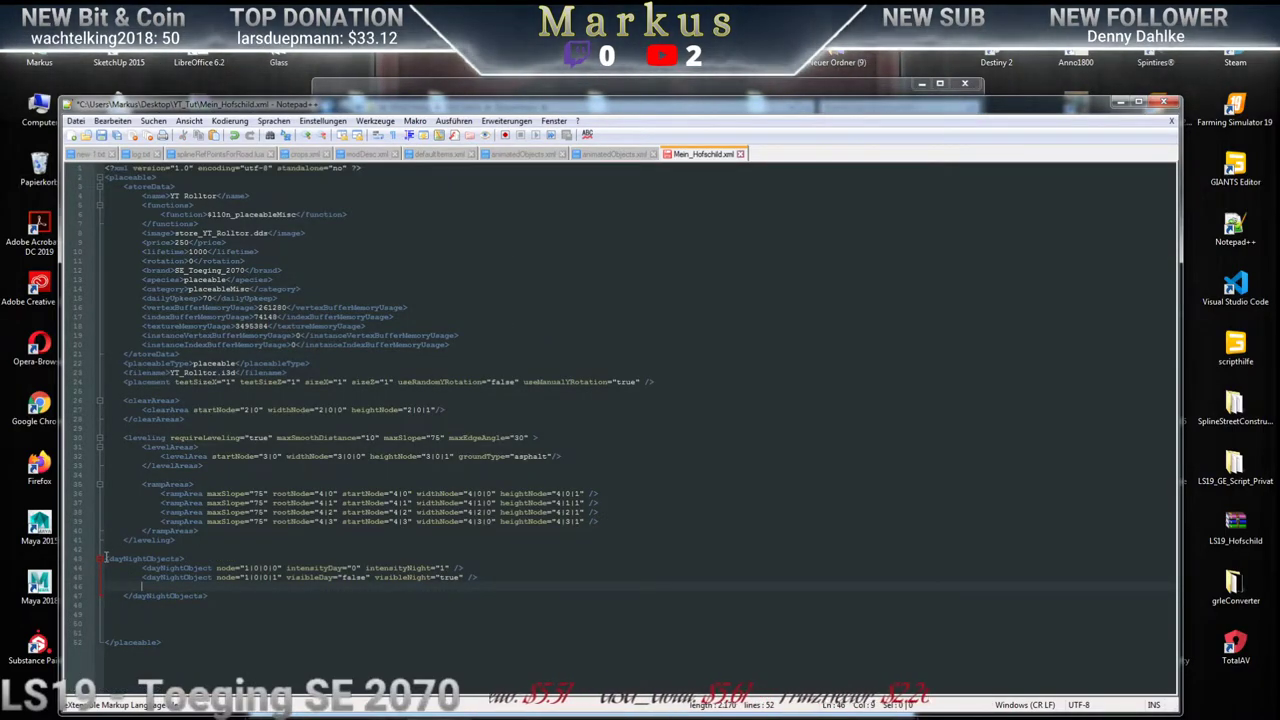
{"action": "key", "text": "Tab"}
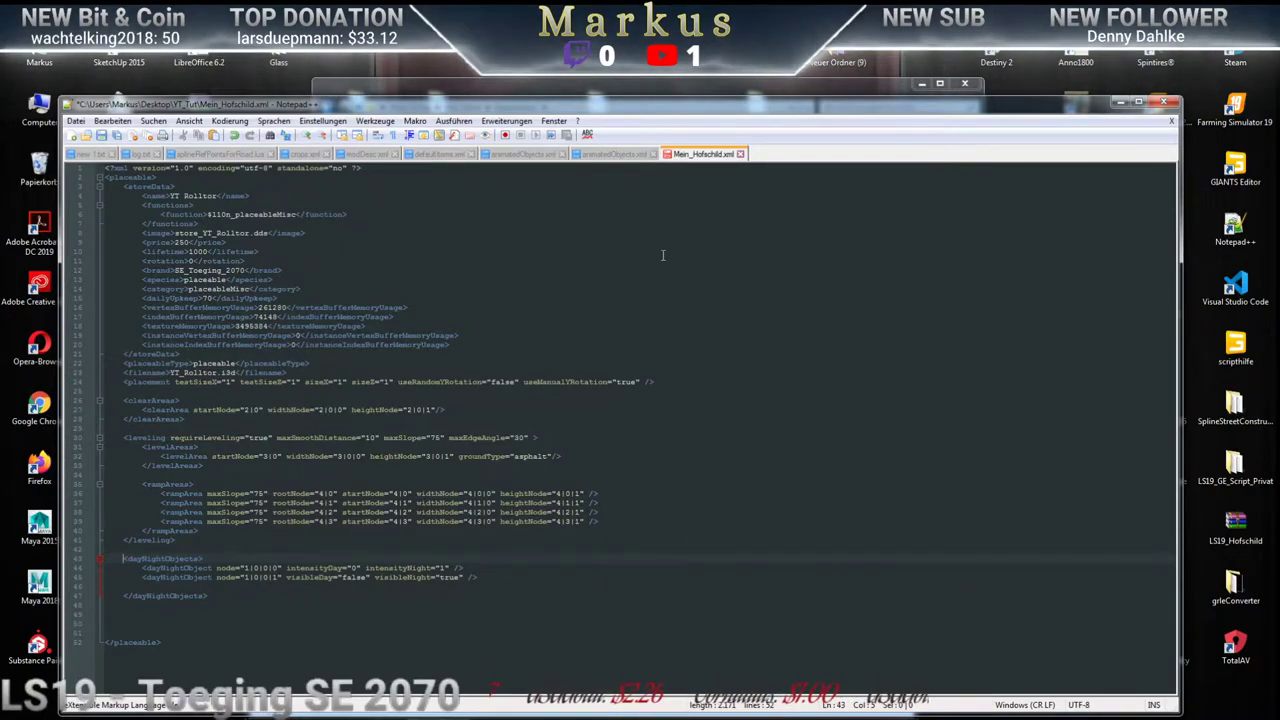
Switch to GIANTS Editor and expand the first floodLight_base down through floodLight_lamp and illum to its glass and light nodes
{"action": "key", "text": "alt+Tab"}
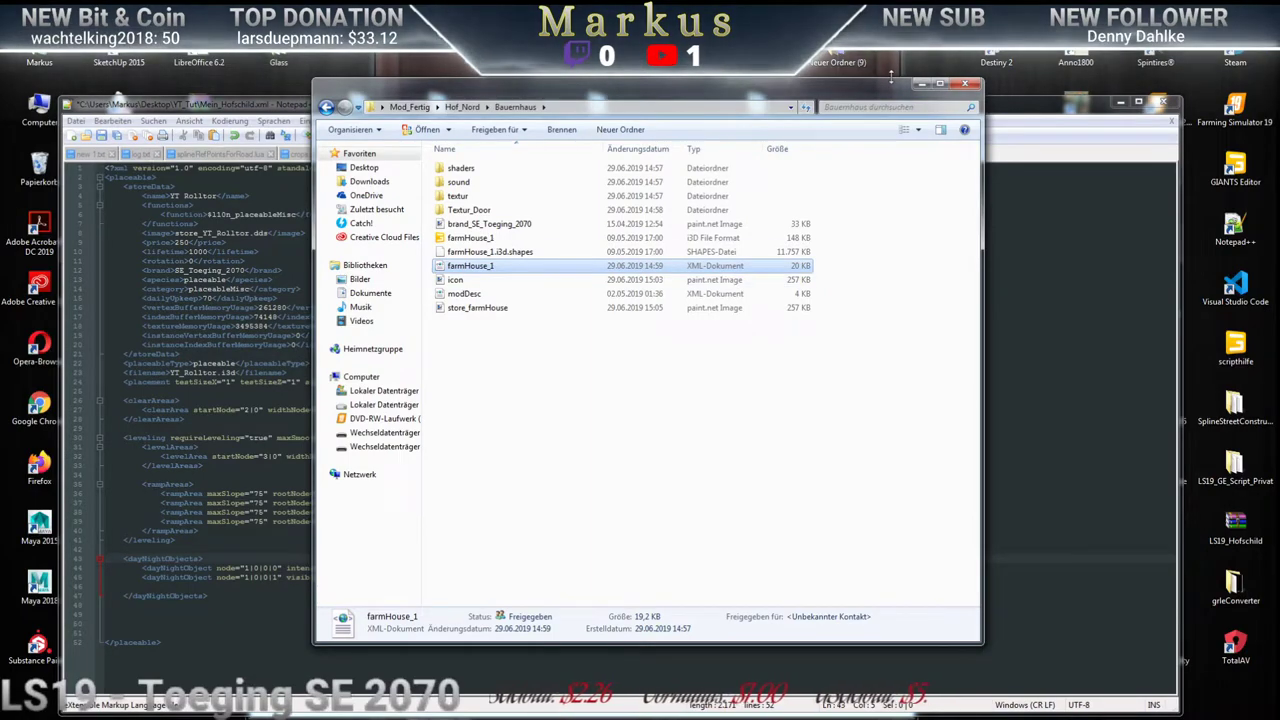
{"action": "key", "text": "alt+Tab"}
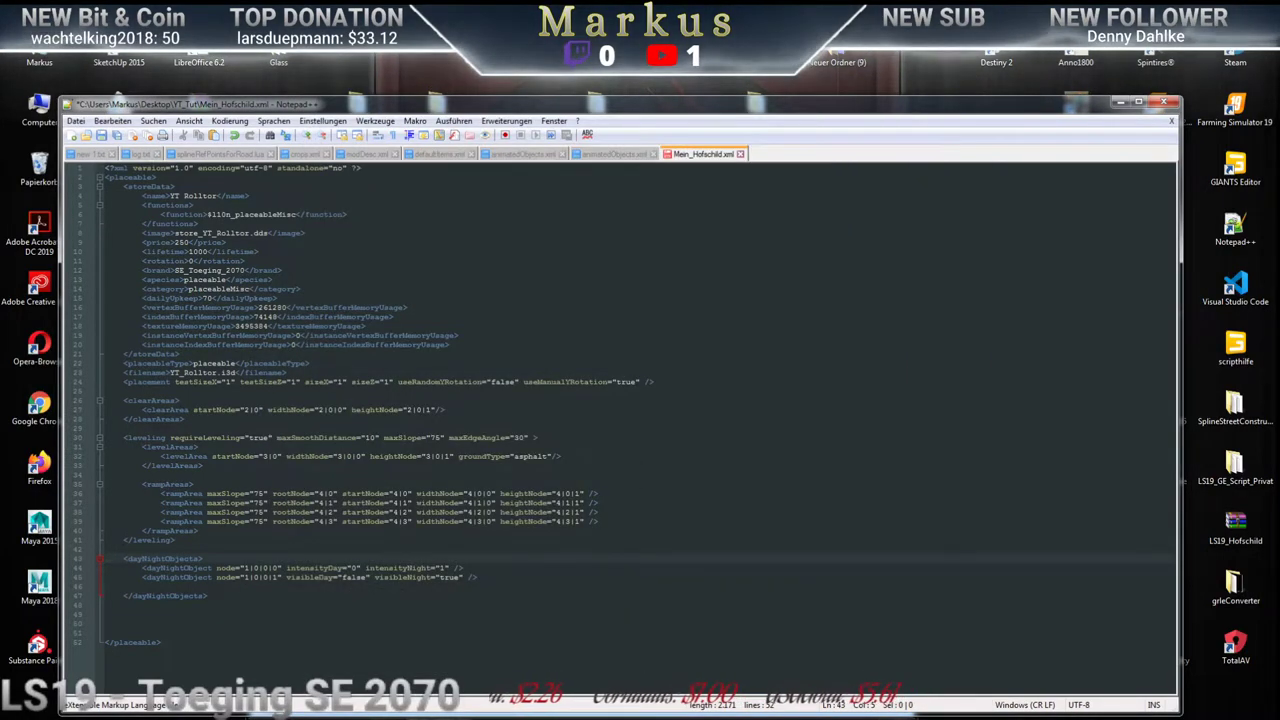
{"action": "key", "text": "alt+Tab"}
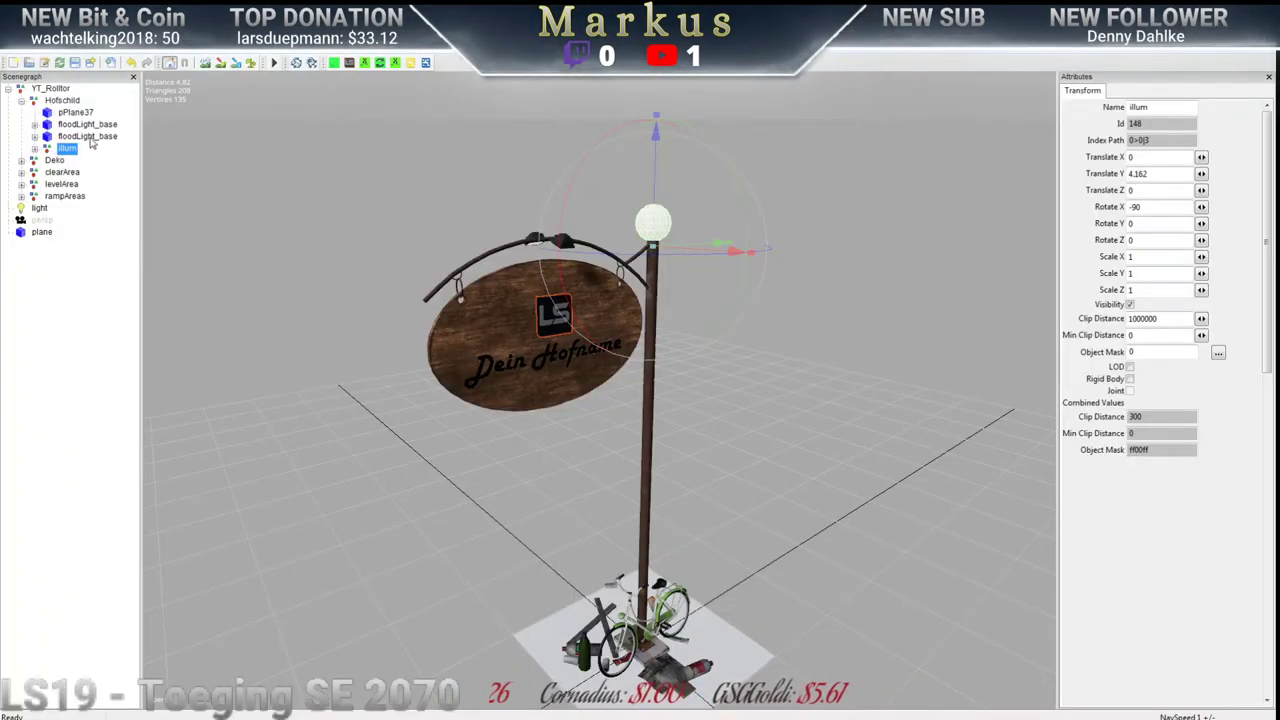
{"action": "left_click", "coordinate": [35, 125]}
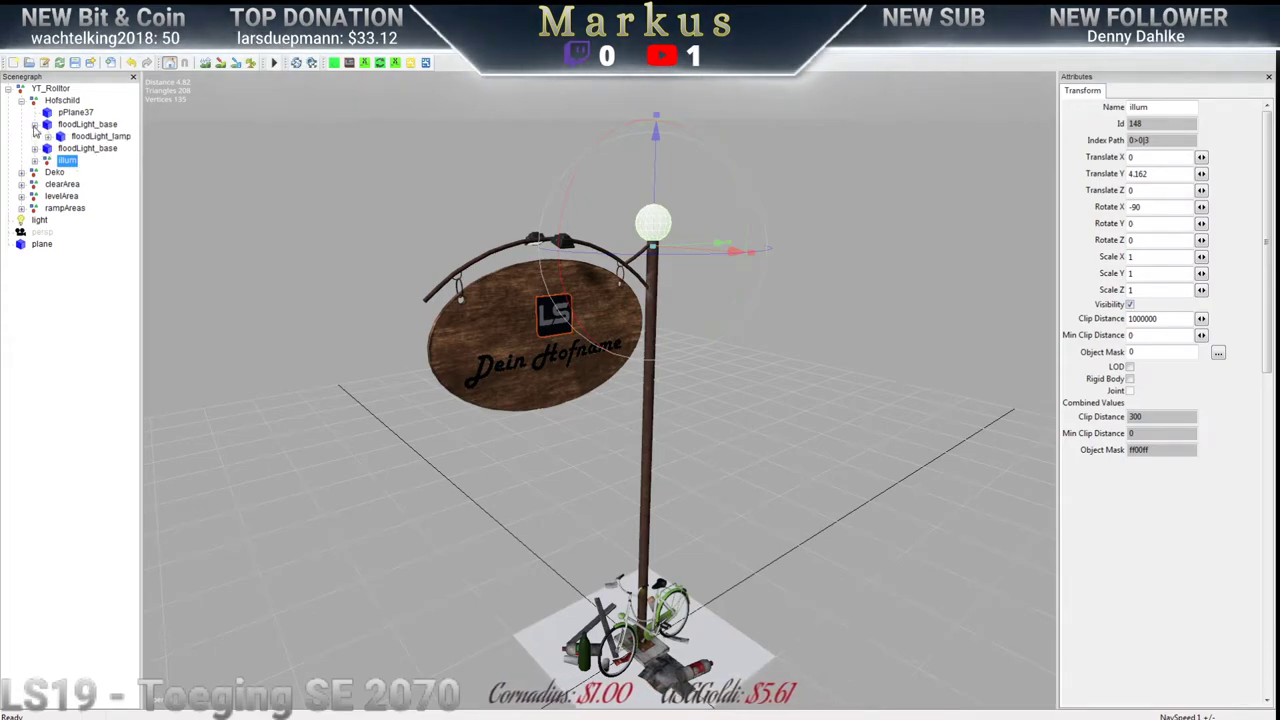
{"action": "left_click", "coordinate": [48, 137]}
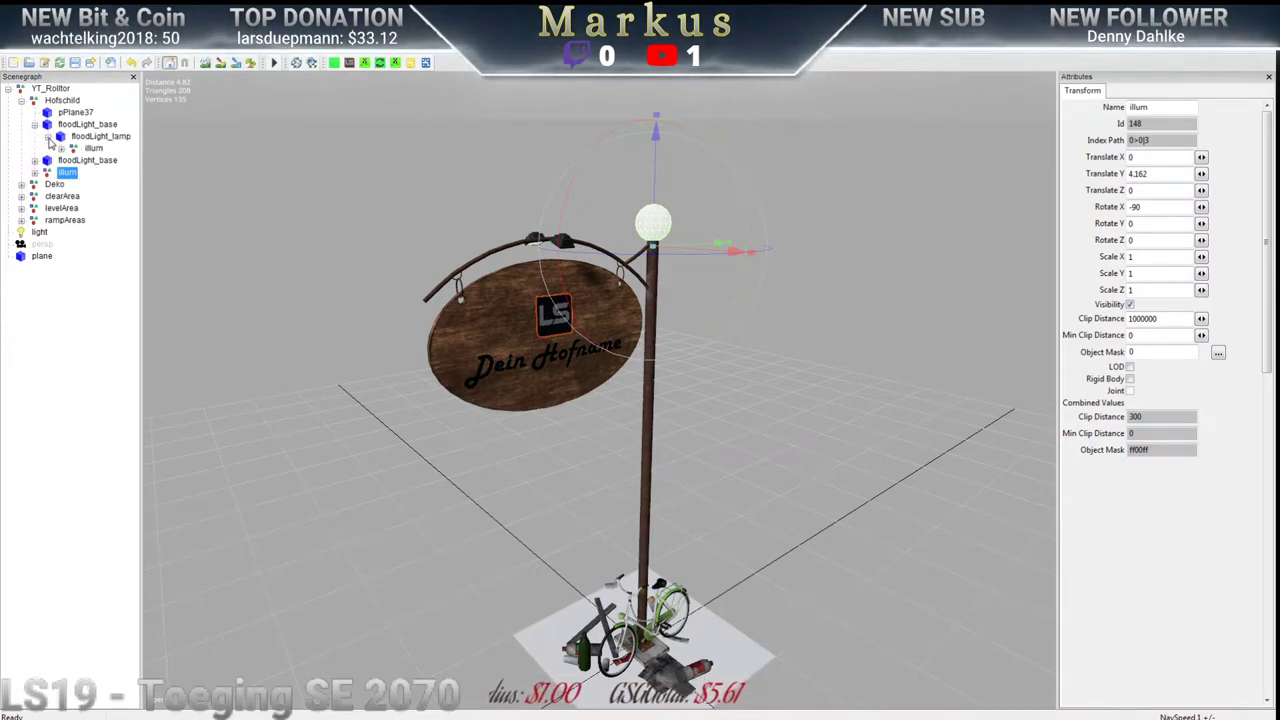
{"action": "left_click", "coordinate": [61, 149]}
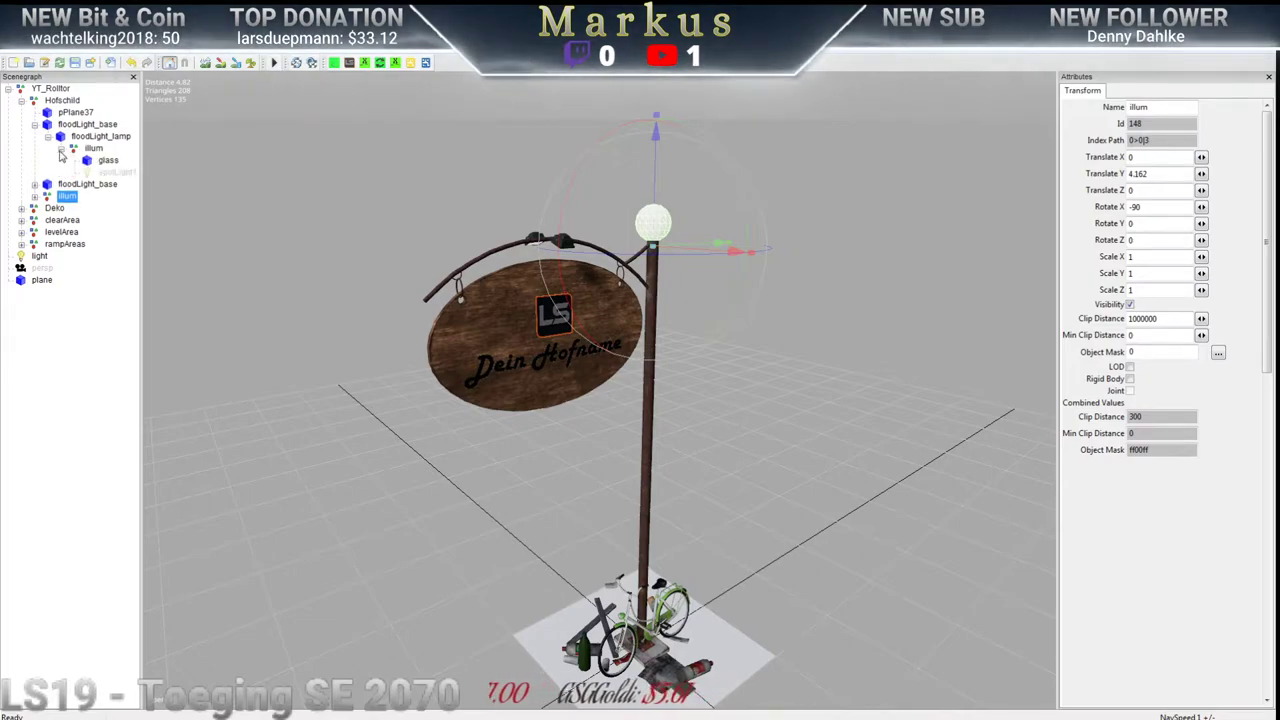
Copy the first lamp glass's index path without the 0> prefix, and set the first dayNightObject node in Mein_Hofschild.xml in Notepad++ to 0|1|0|0|0
{"action": "left_click", "coordinate": [108, 161]}
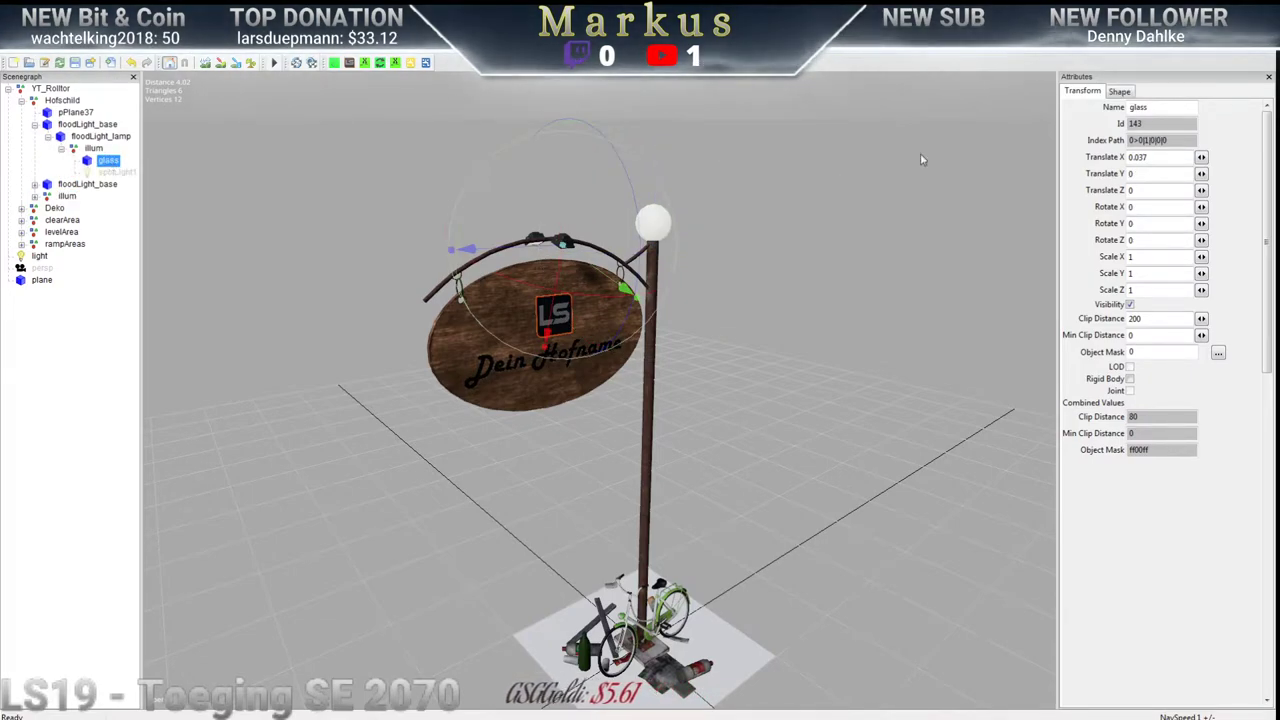
{"action": "left_click_drag", "start_coordinate": [1179, 140], "coordinate": [1141, 140]}
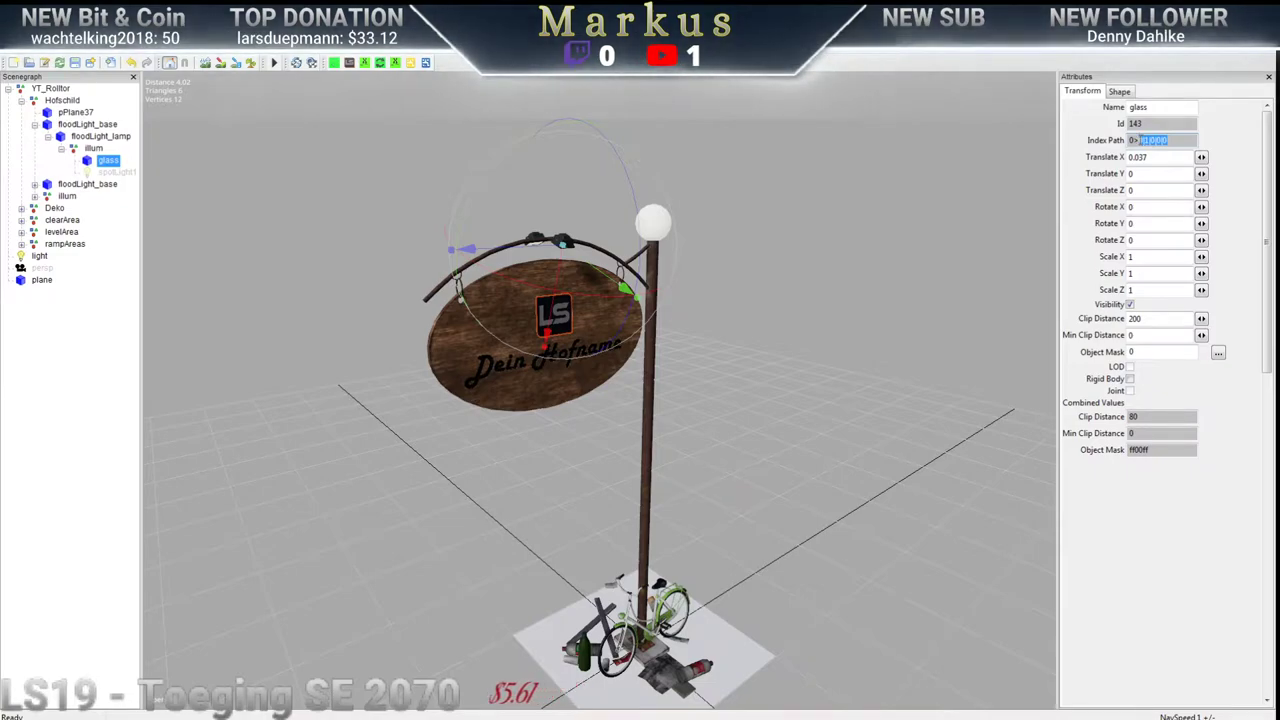
{"action": "key", "text": "alt+Tab"}
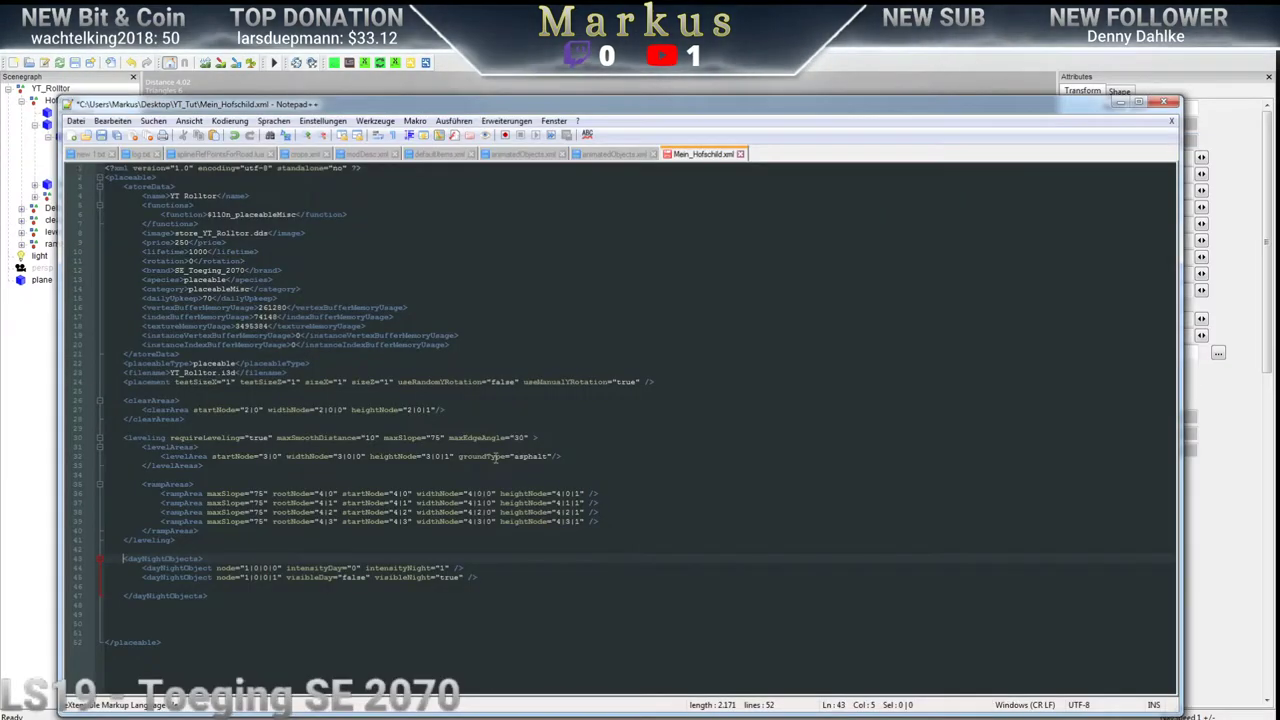
{"action": "left_click_drag", "start_coordinate": [277, 567], "coordinate": [251, 568]}
{"action": "left_click", "coordinate": [247, 567]}
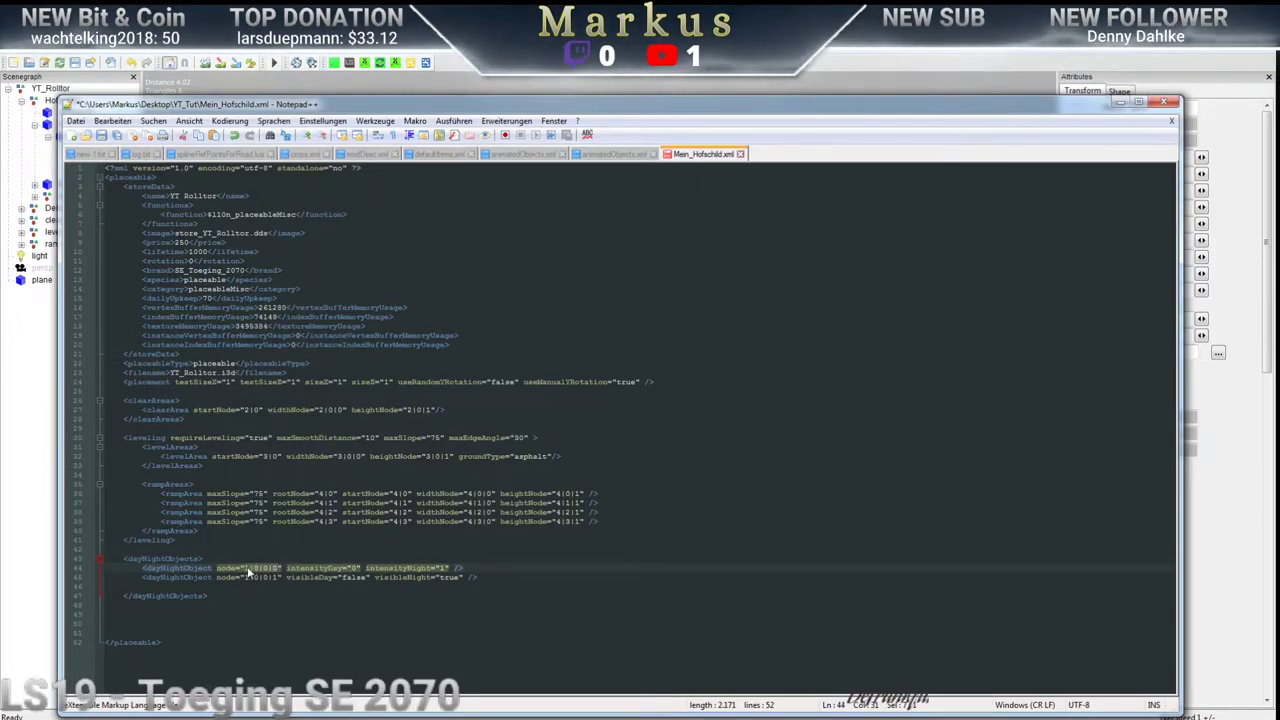
{"action": "type", "text": "0|"}
Set the node of the second dayNightObject, the one with visibleDay and visibleNight, to 0|1|0|0|1
{"action": "left_click_drag", "start_coordinate": [276, 577], "coordinate": [247, 577]}
{"action": "left_click", "coordinate": [245, 577]}
{"action": "type", "text": "0|"}
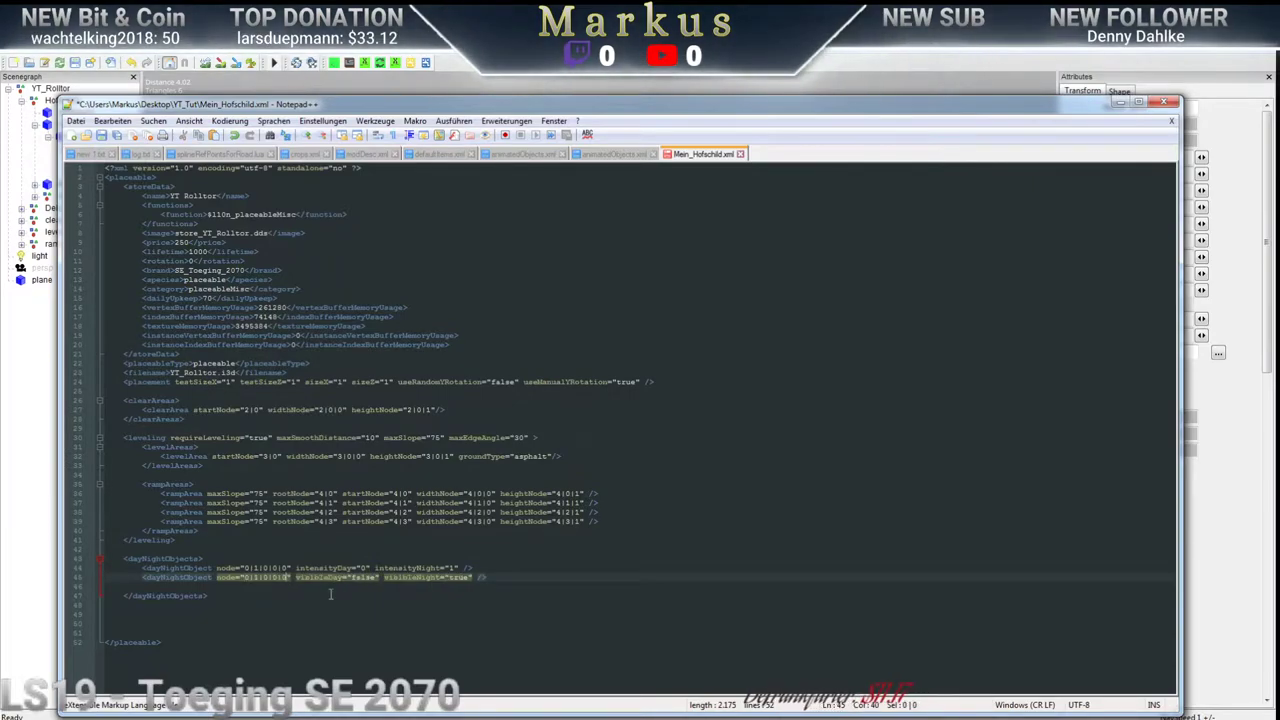
{"action": "left_click", "coordinate": [287, 577]}
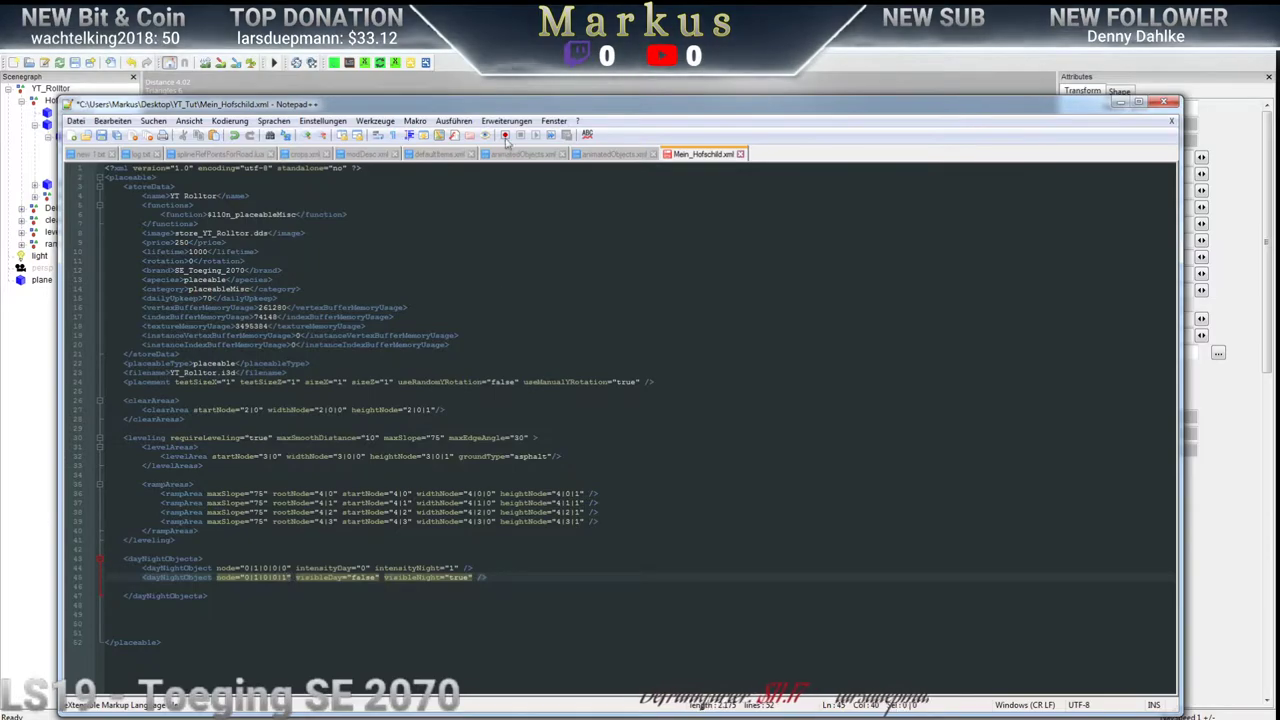
Switch to GIANTS Editor, check the first spotLight1's index path, and copy the index path of the second floodLight_base's glass without the 0> prefix
{"action": "key", "text": "alt+Tab"}
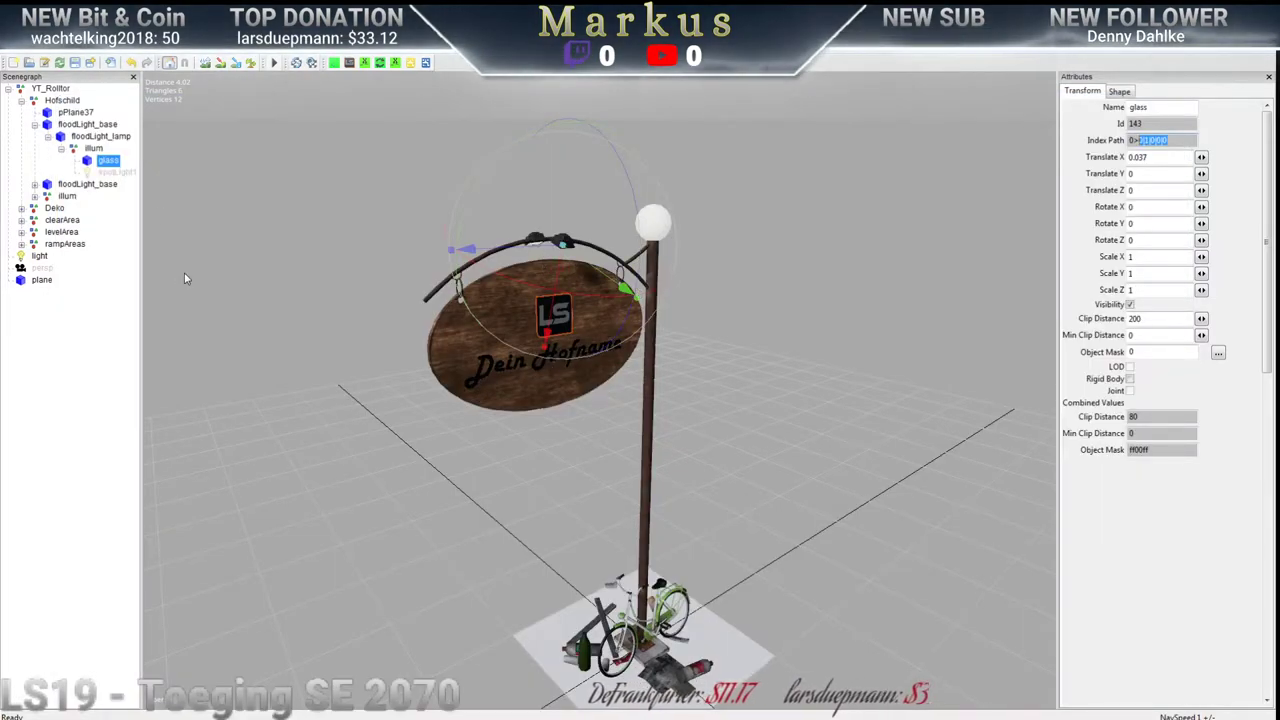
{"action": "left_click", "coordinate": [108, 173]}
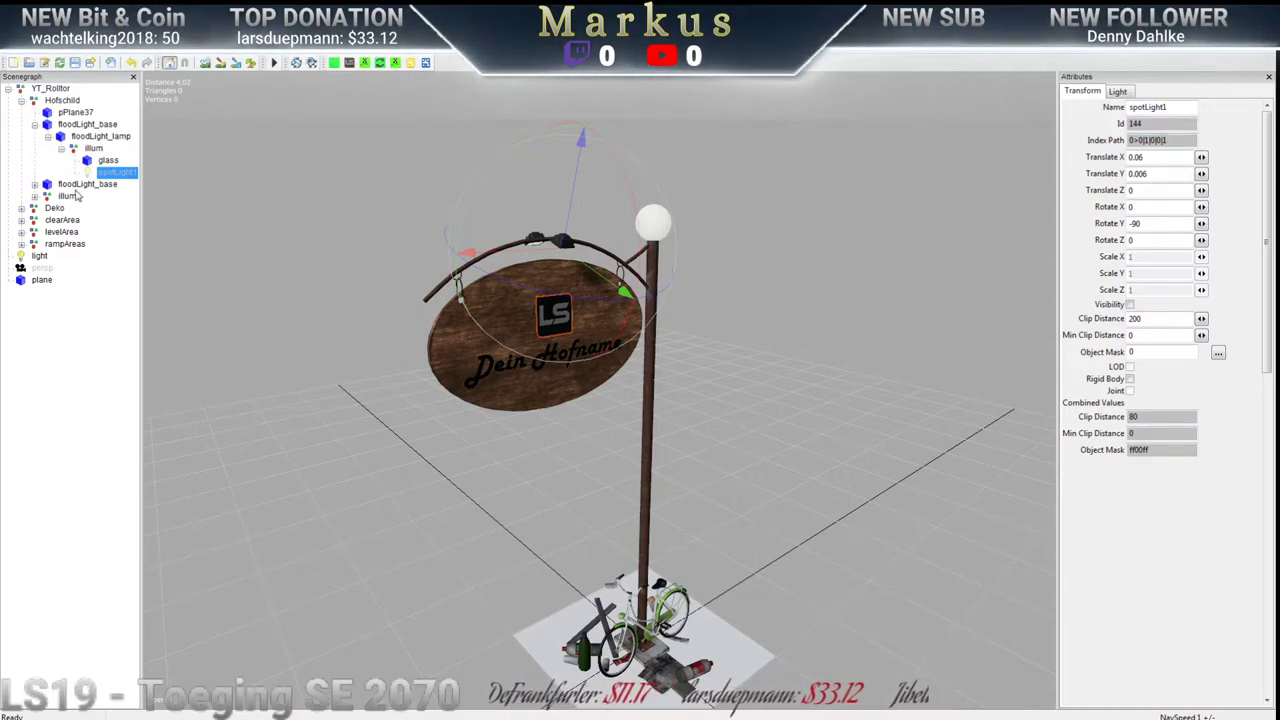
{"action": "left_click", "coordinate": [34, 185]}
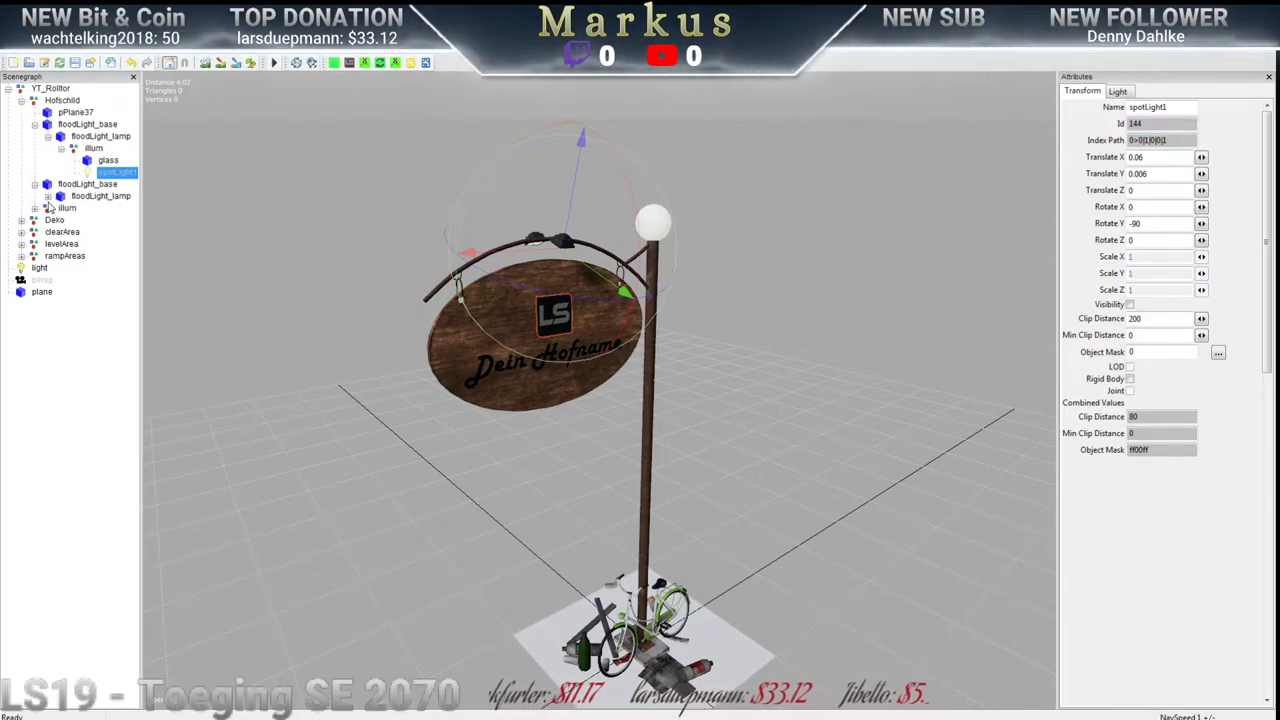
{"action": "left_click", "coordinate": [47, 196]}
{"action": "left_click", "coordinate": [61, 208]}
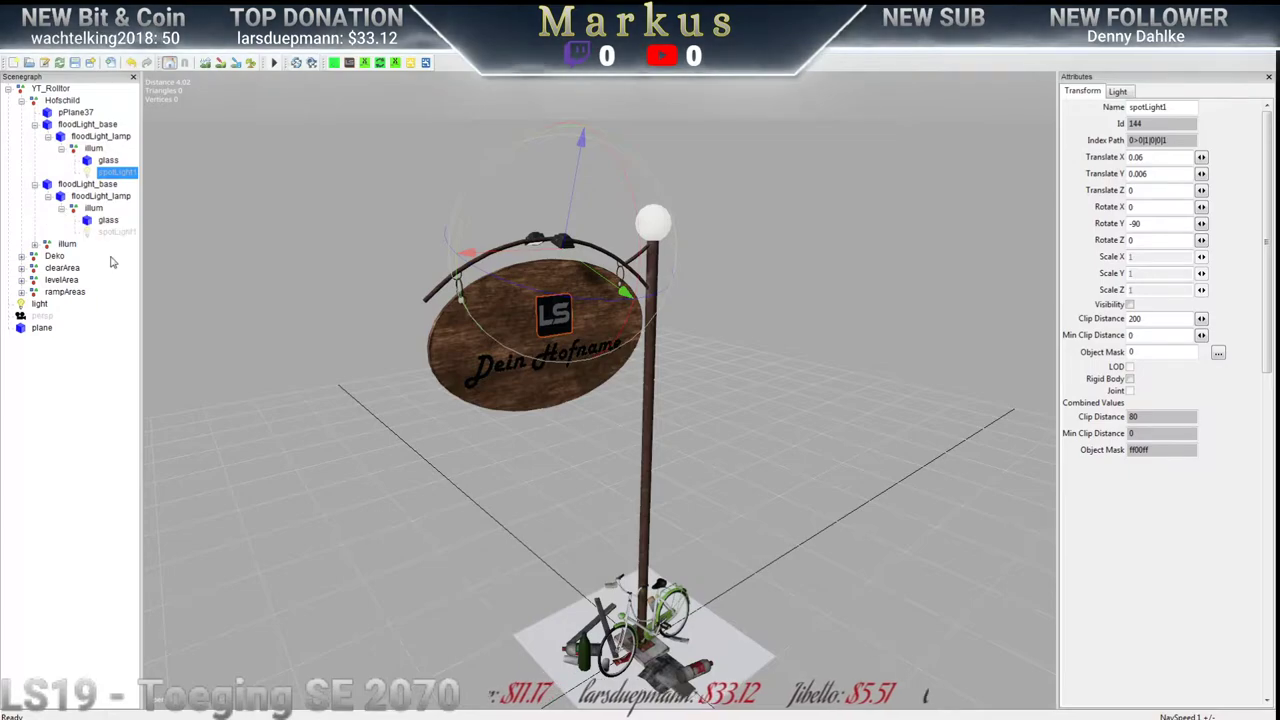
{"action": "left_click", "coordinate": [106, 221]}
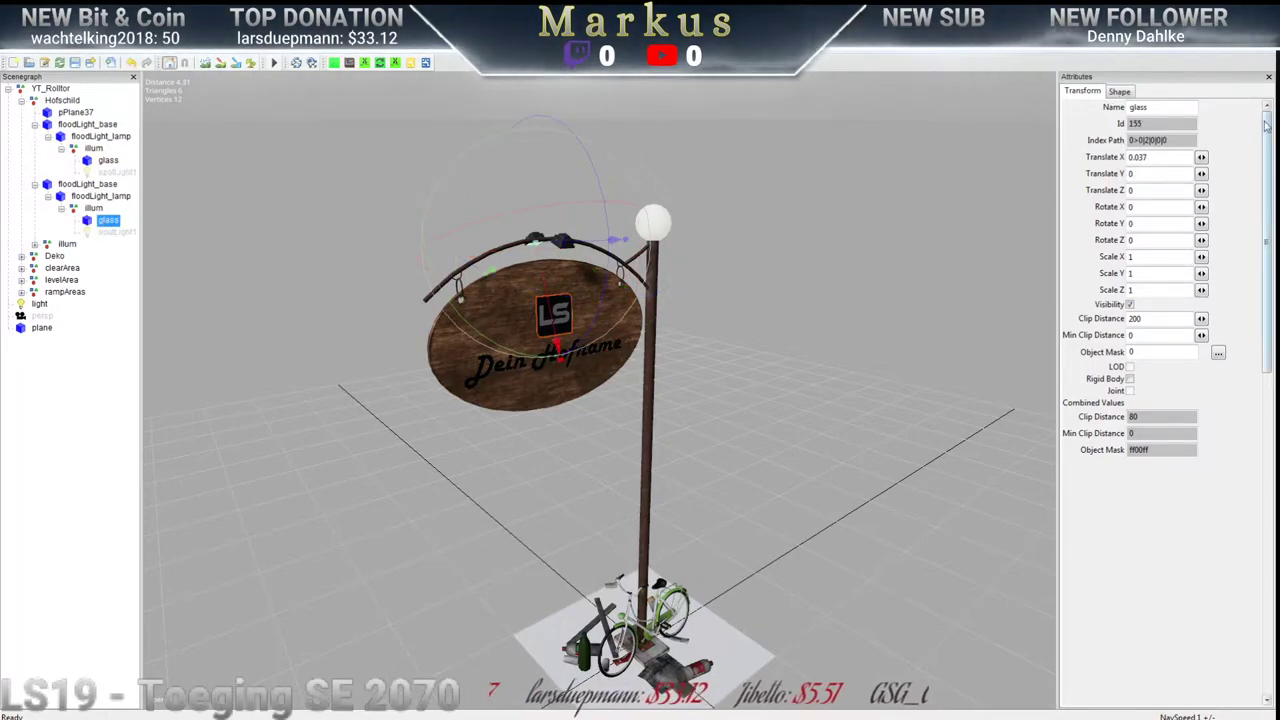
{"action": "left_click_drag", "start_coordinate": [1166, 140], "coordinate": [1143, 140]}
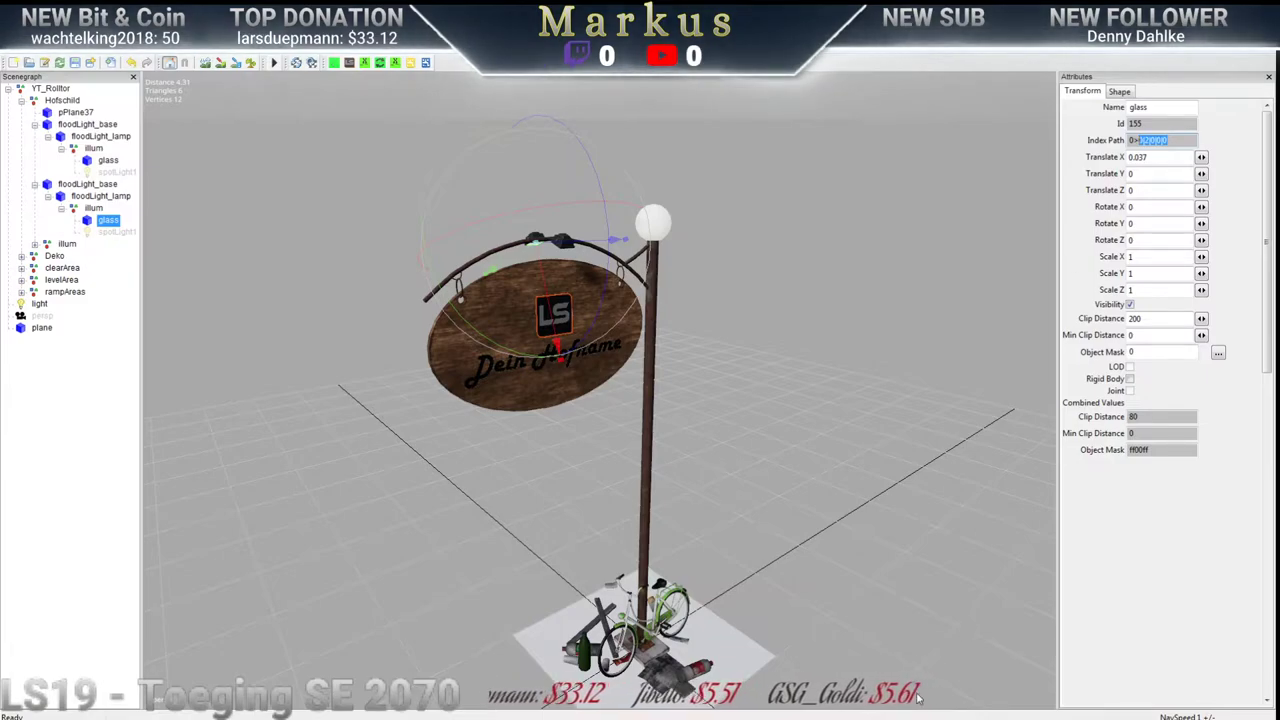
Switch to Notepad++ and duplicate the pair of dayNightObject lines twice inside the dayNightObjects block, leaving a blank line before each copy
{"action": "key", "text": "alt+Tab"}
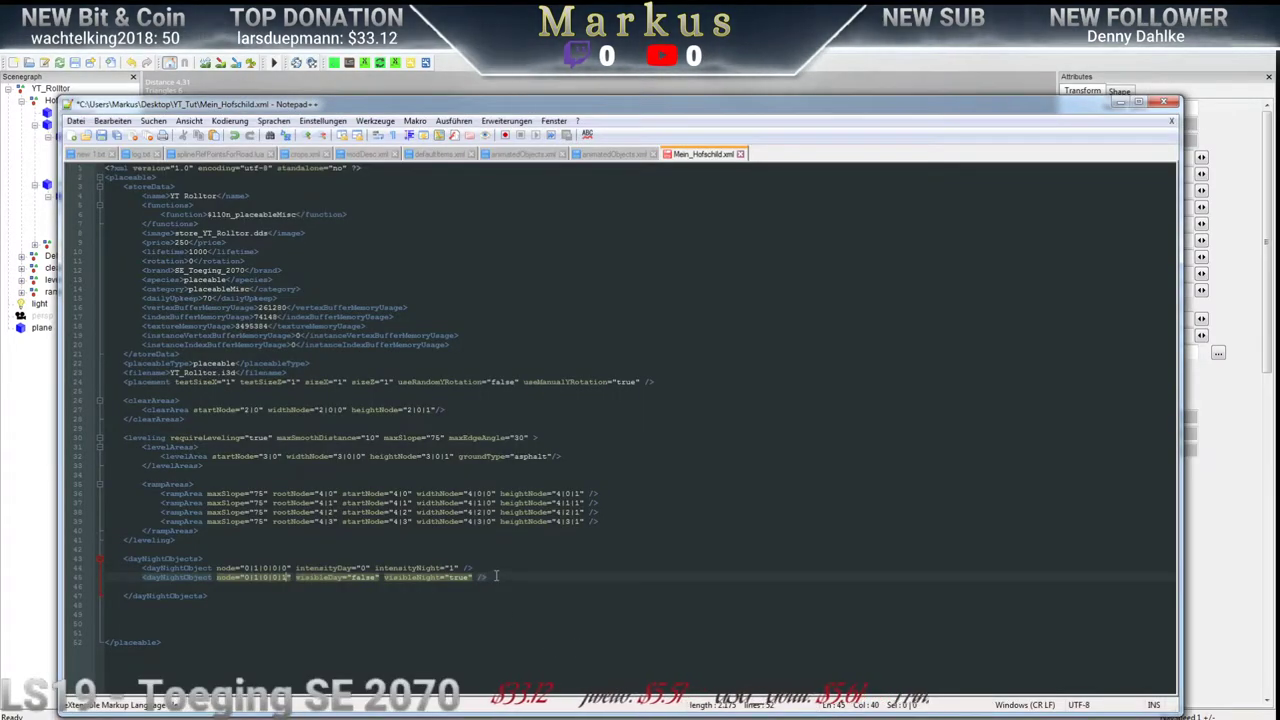
{"action": "left_click", "coordinate": [458, 585]}
{"action": "left_click_drag", "start_coordinate": [488, 577], "coordinate": [108, 570]}
{"action": "key", "text": "ctrl+c"}
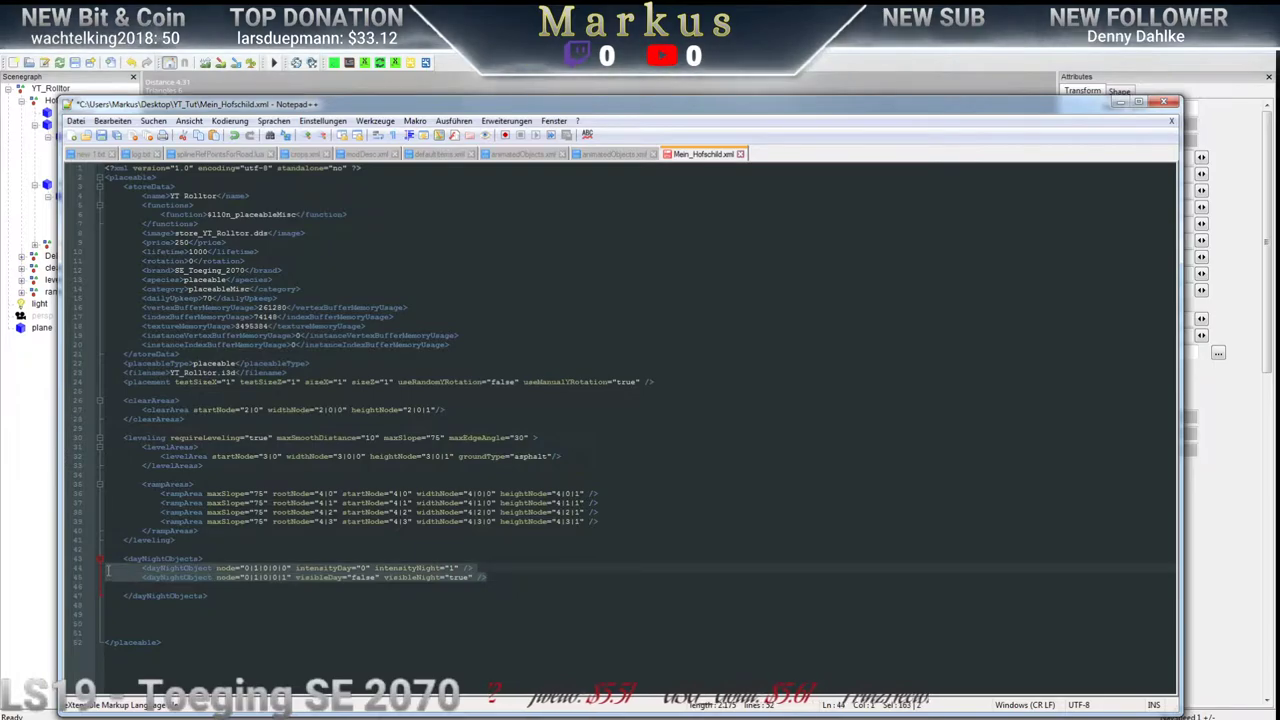
{"action": "left_click", "coordinate": [498, 577]}
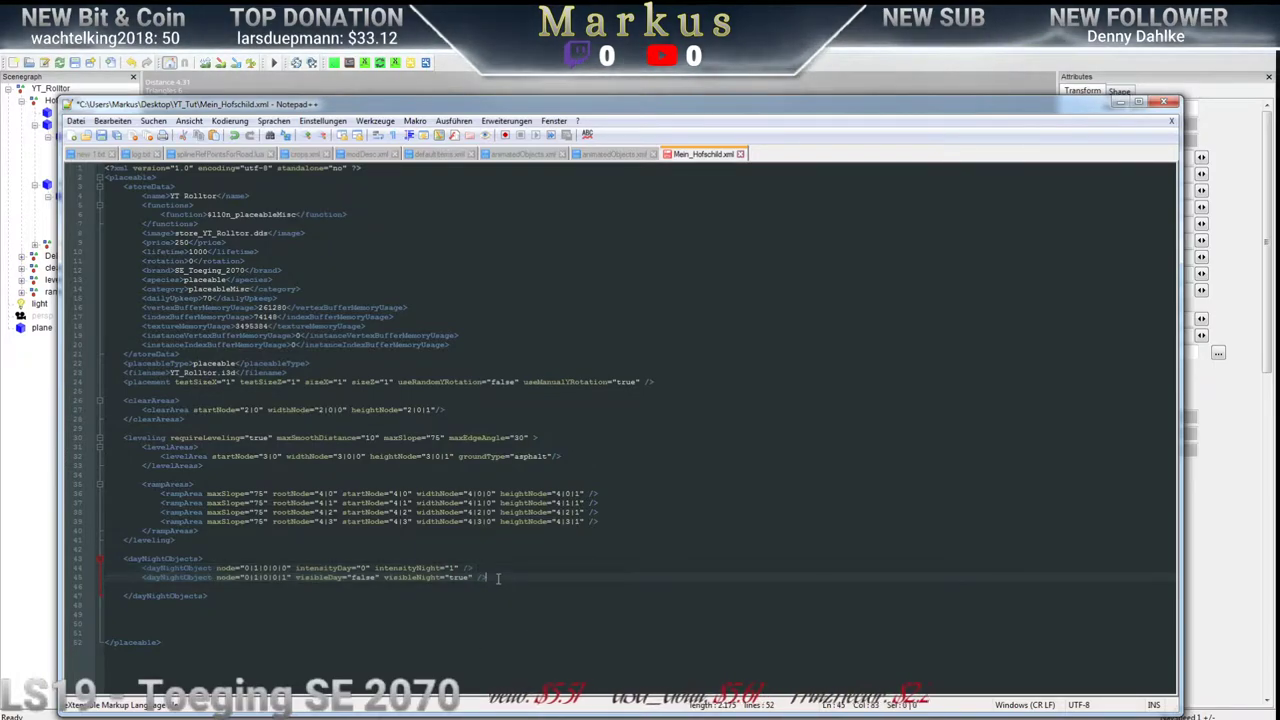
{"action": "key", "text": "Return"}
{"action": "key", "text": "Return"}
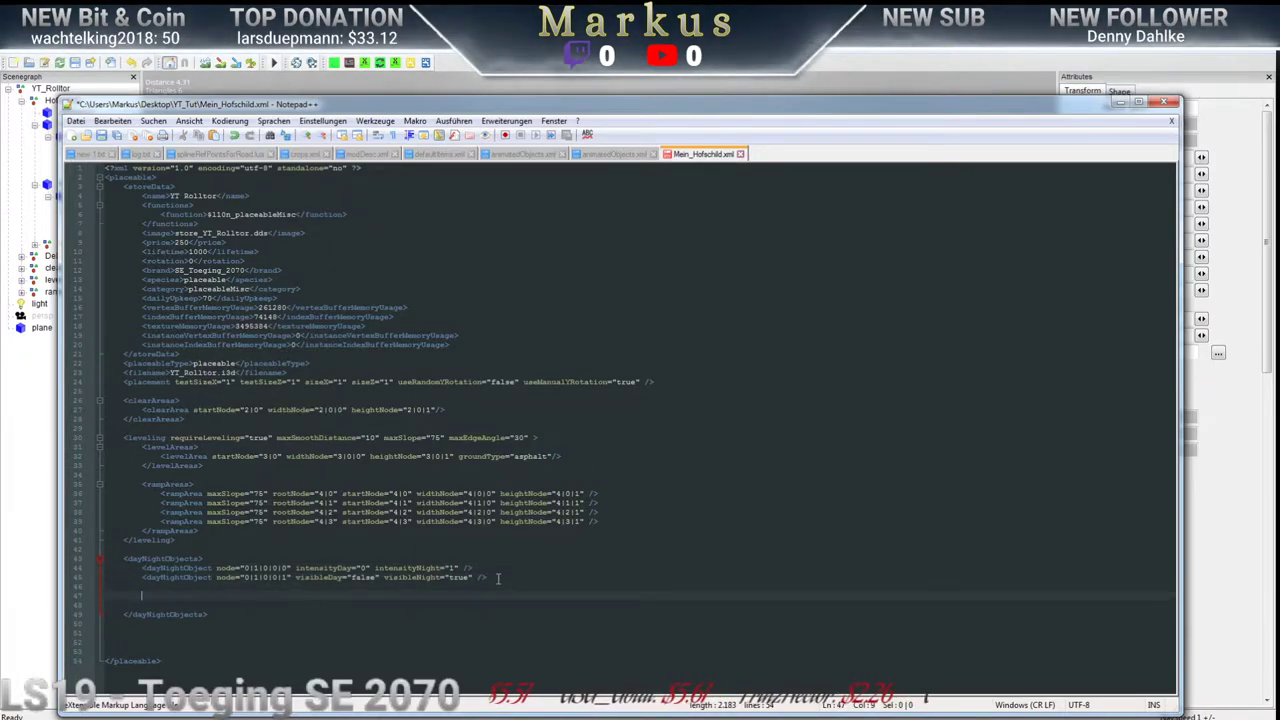
{"action": "key", "text": "ctrl+v"}
{"action": "key", "text": "Return"}
{"action": "key", "text": "Return"}
{"action": "key", "text": "ctrl+v"}
Recheck the second lamp glass's index path in GIANTS Editor and set the second pair's dayNightObject nodes to 0|2|0|0|0 and 0|2|0|0|1 in Notepad++
{"action": "left_click", "coordinate": [1121, 102]}
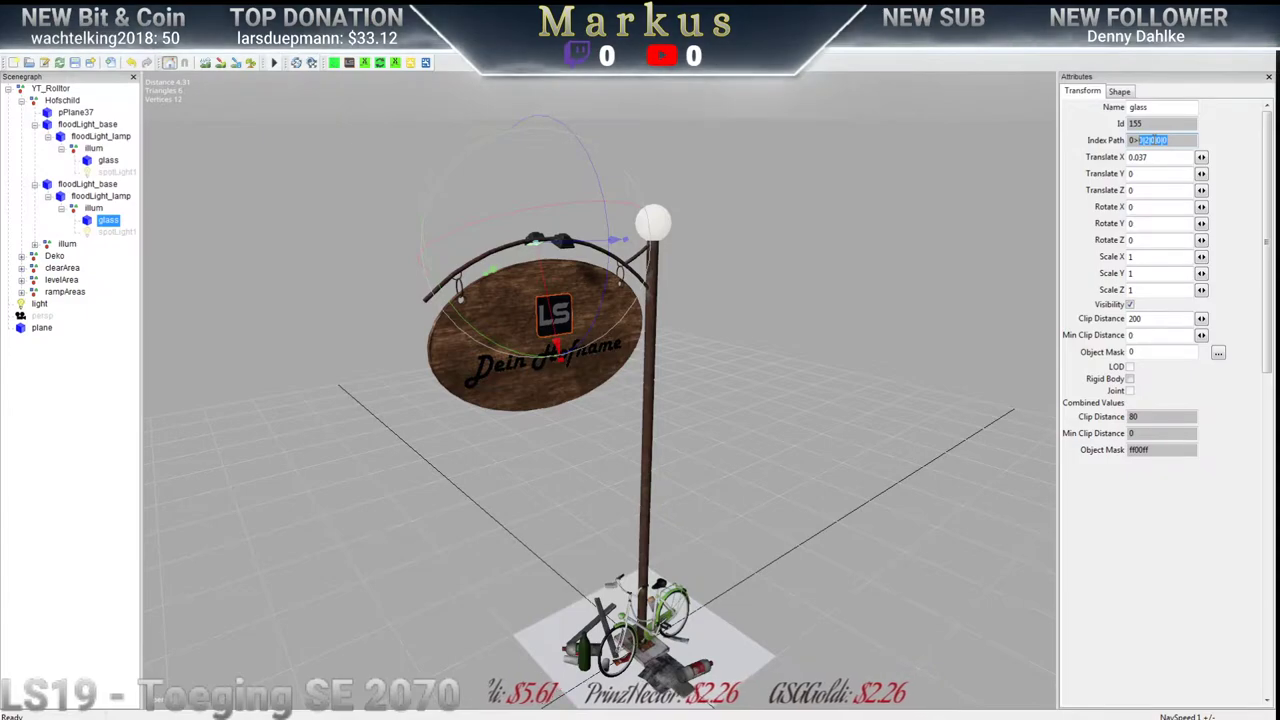
{"action": "key", "text": "alt+Tab"}
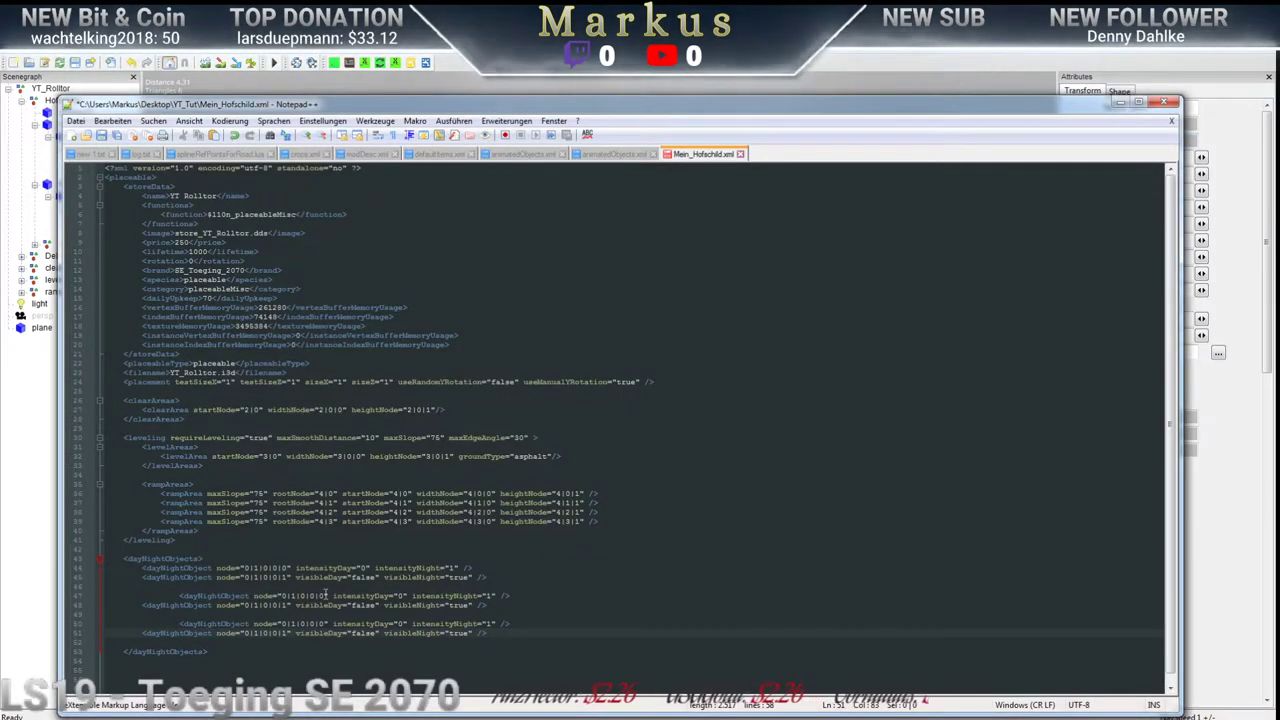
{"action": "left_click_drag", "start_coordinate": [325, 596], "coordinate": [254, 605]}
{"action": "type", "text": "0|2|0|0|0"}
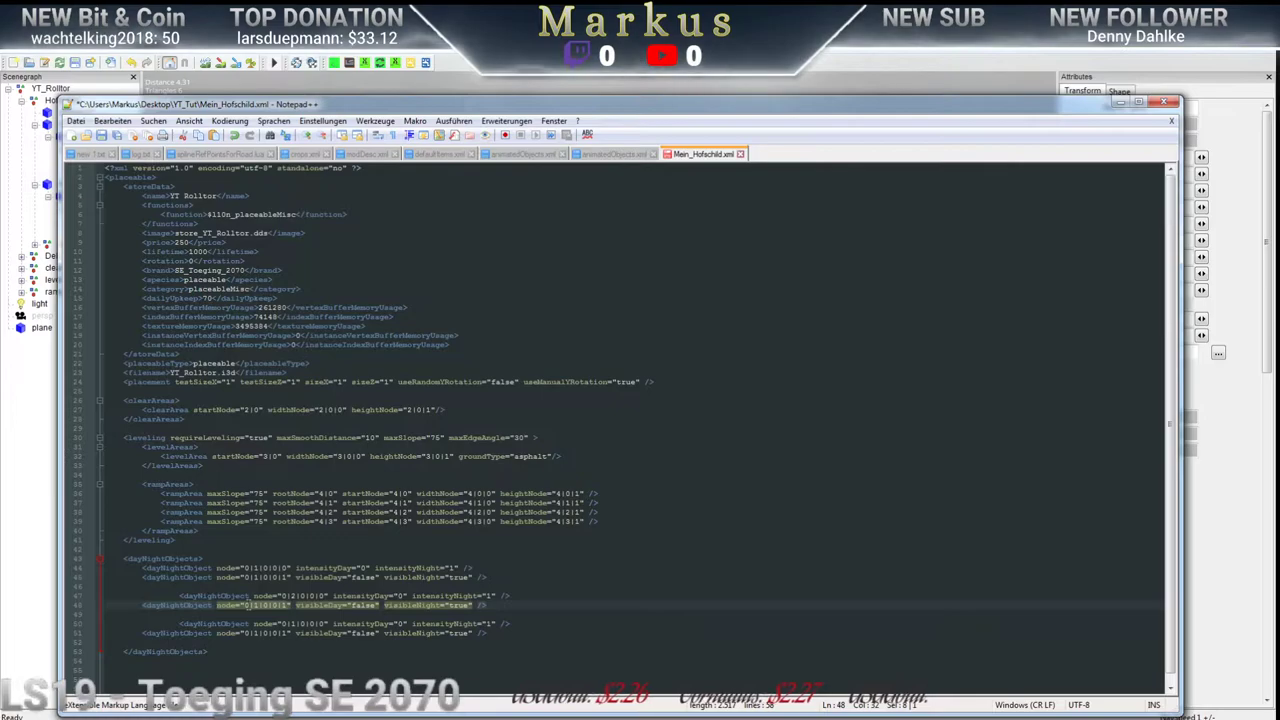
{"action": "type", "text": "0|2|0|0|0"}
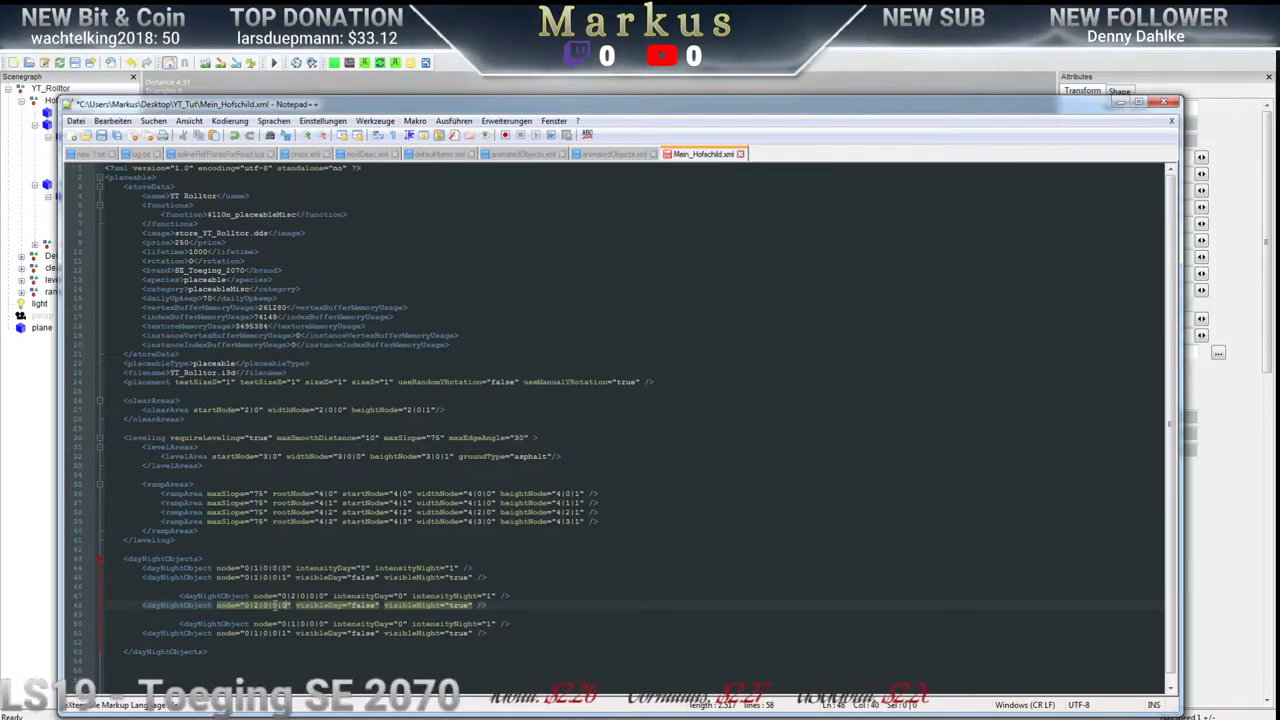
{"action": "key", "text": "shift+Right"}
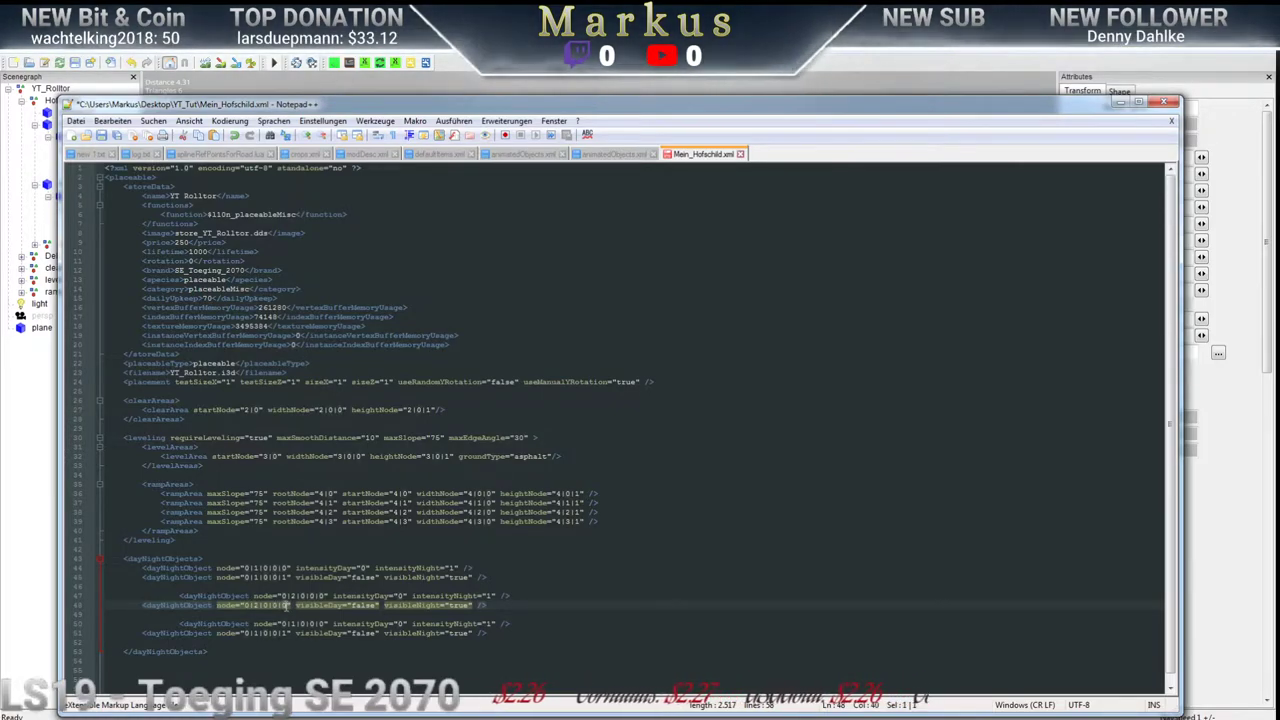
{"action": "key", "text": "Delete"}
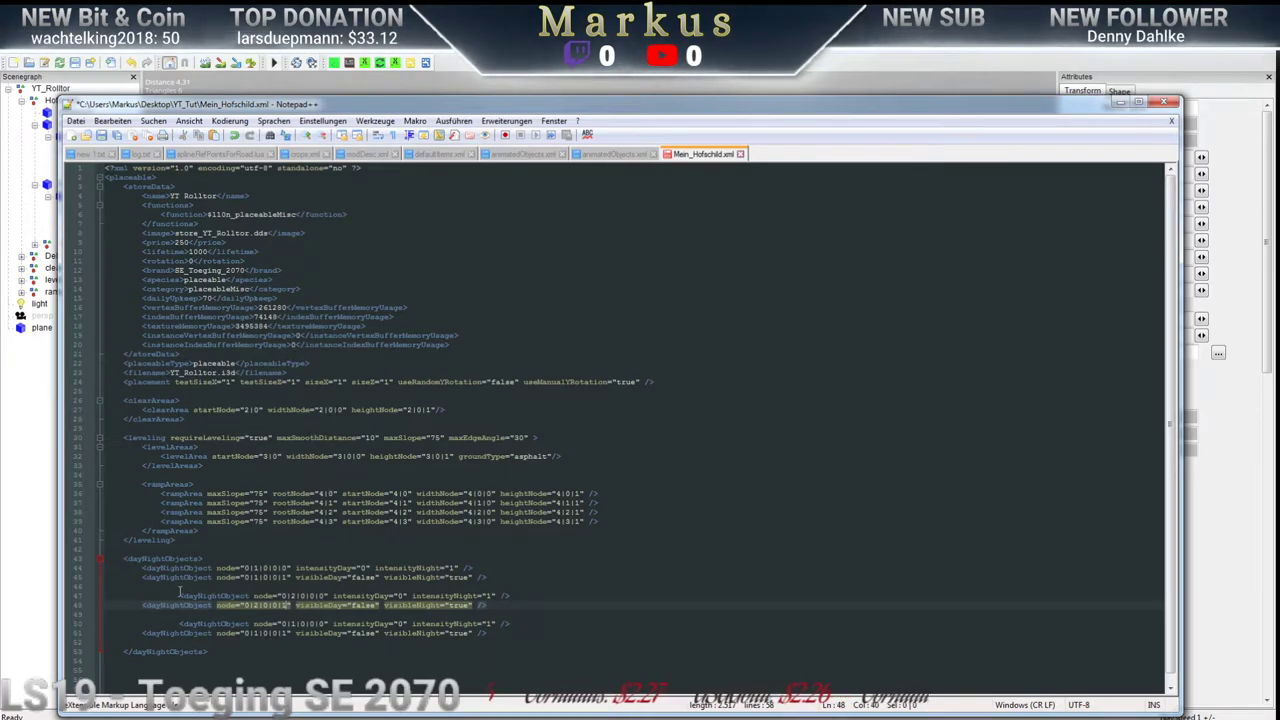
Remove the extra indentation and the blank line before the 0|2|0|0|0 entry so it directly follows the first pair
{"action": "left_click", "coordinate": [179, 595]}
{"action": "key", "text": "BackSpace"}
{"action": "key", "text": "BackSpace"}
{"action": "key", "text": "BackSpace"}
{"action": "key", "text": "BackSpace"}
{"action": "key", "text": "BackSpace"}
{"action": "key", "text": "BackSpace"}
{"action": "key", "text": "BackSpace"}
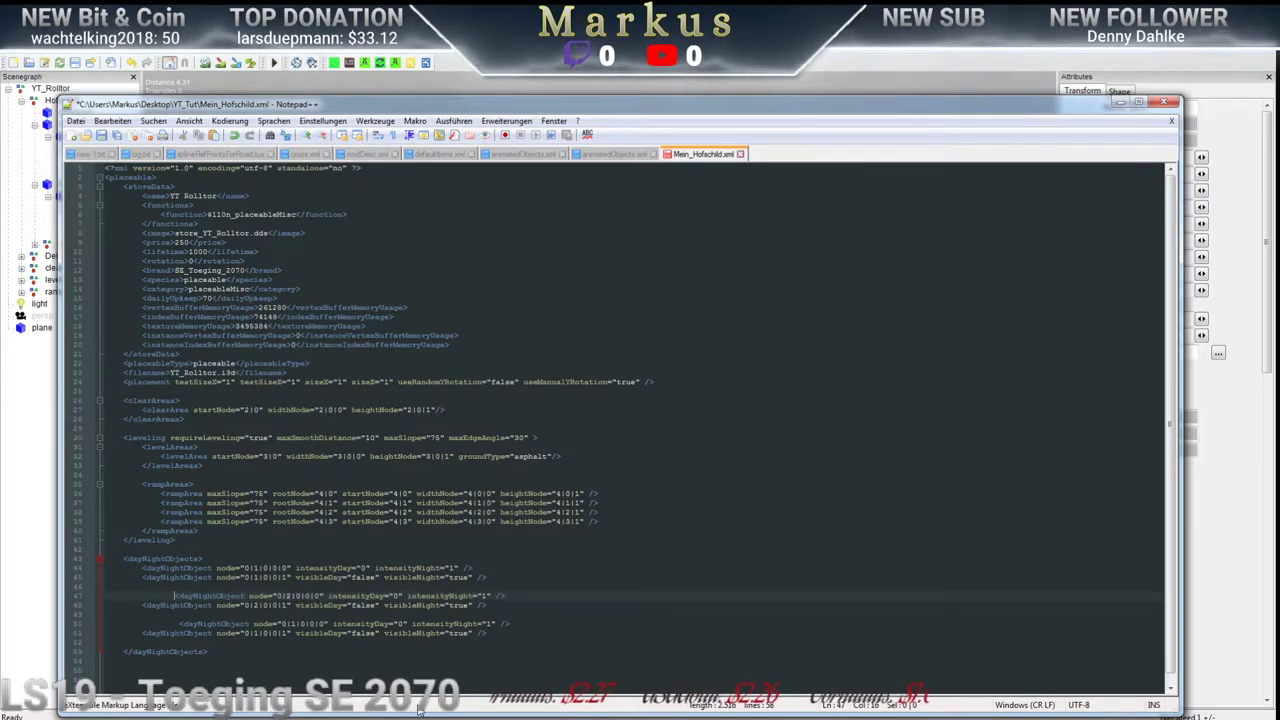
{"action": "key", "text": "BackSpace"}
{"action": "key", "text": "BackSpace"}
{"action": "key", "text": "BackSpace"}
{"action": "key", "text": "BackSpace"}
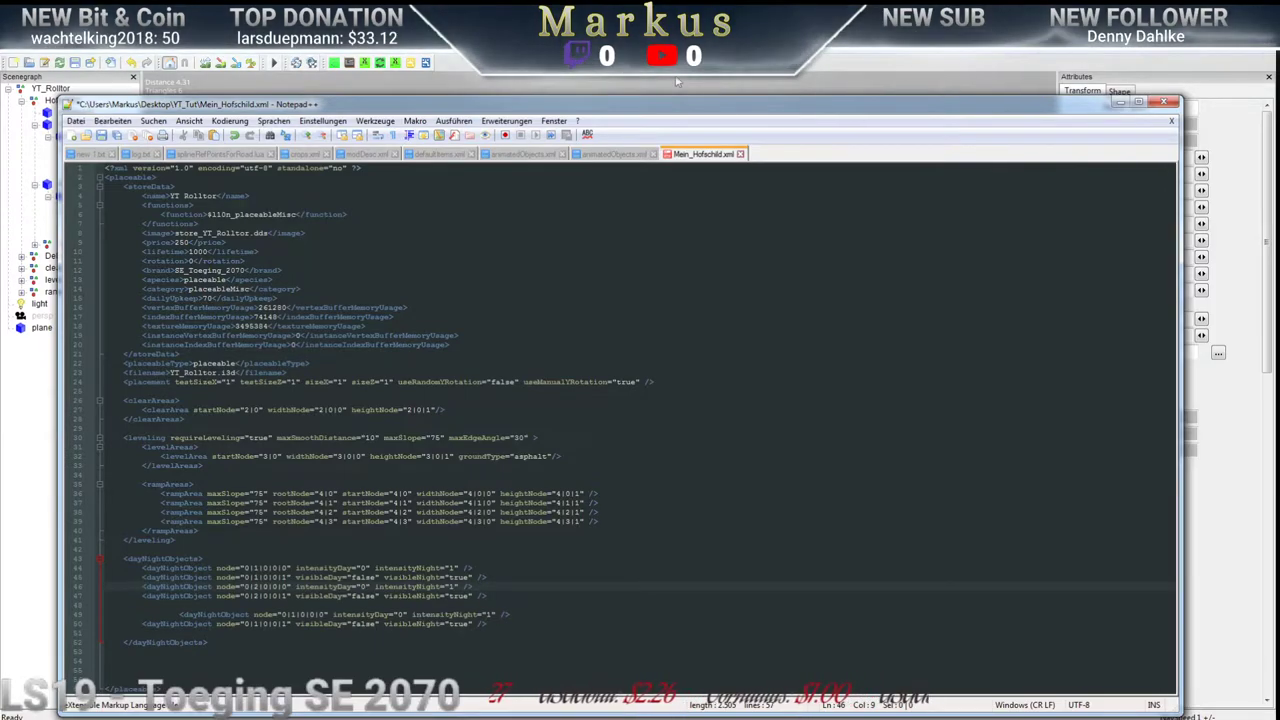
In GIANTS Editor, collapse both floodLight_base nodes, expand the separate illum group and copy its glass node's index path without the 0> prefix
{"action": "key", "text": "alt+Tab"}
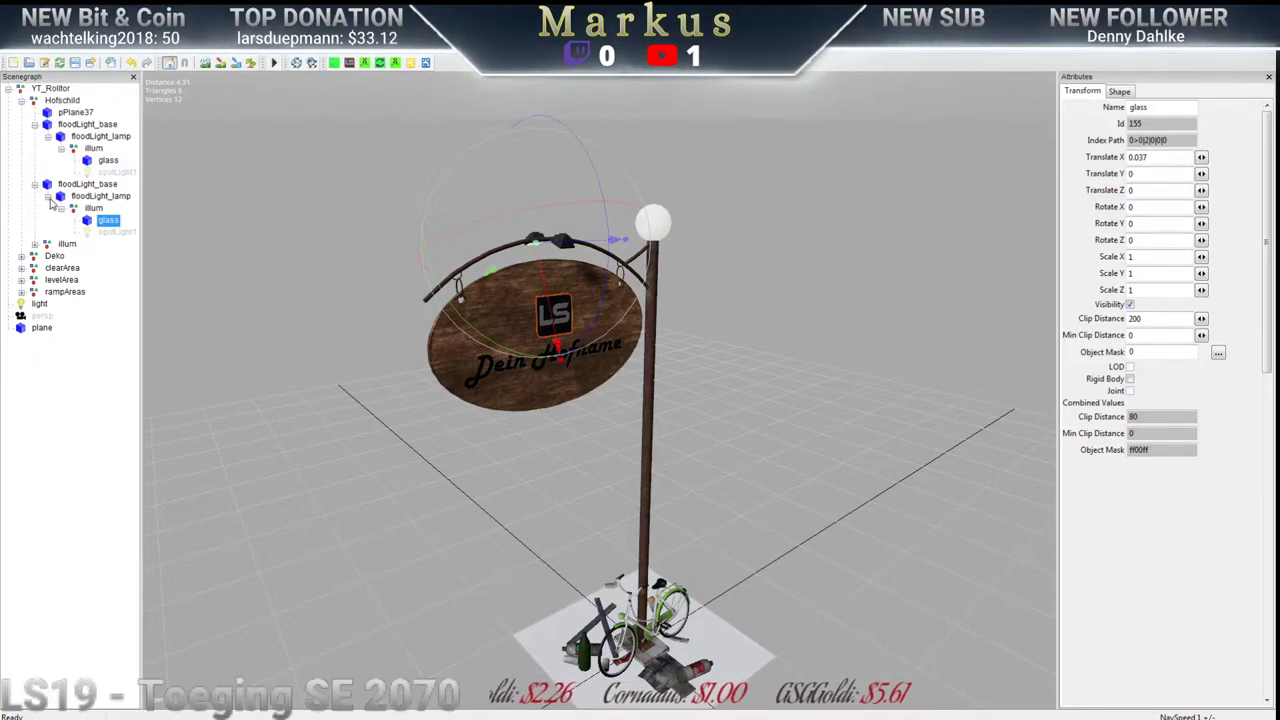
{"action": "left_click", "coordinate": [47, 196]}
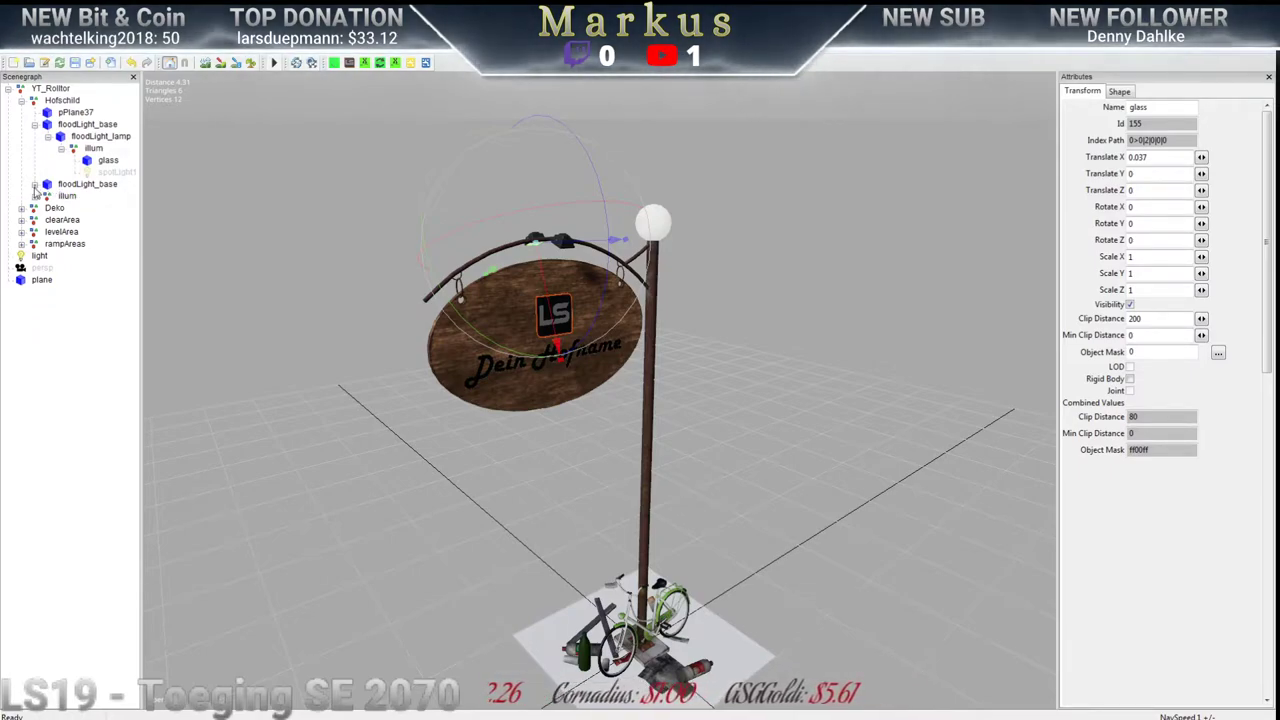
{"action": "left_click", "coordinate": [61, 148]}
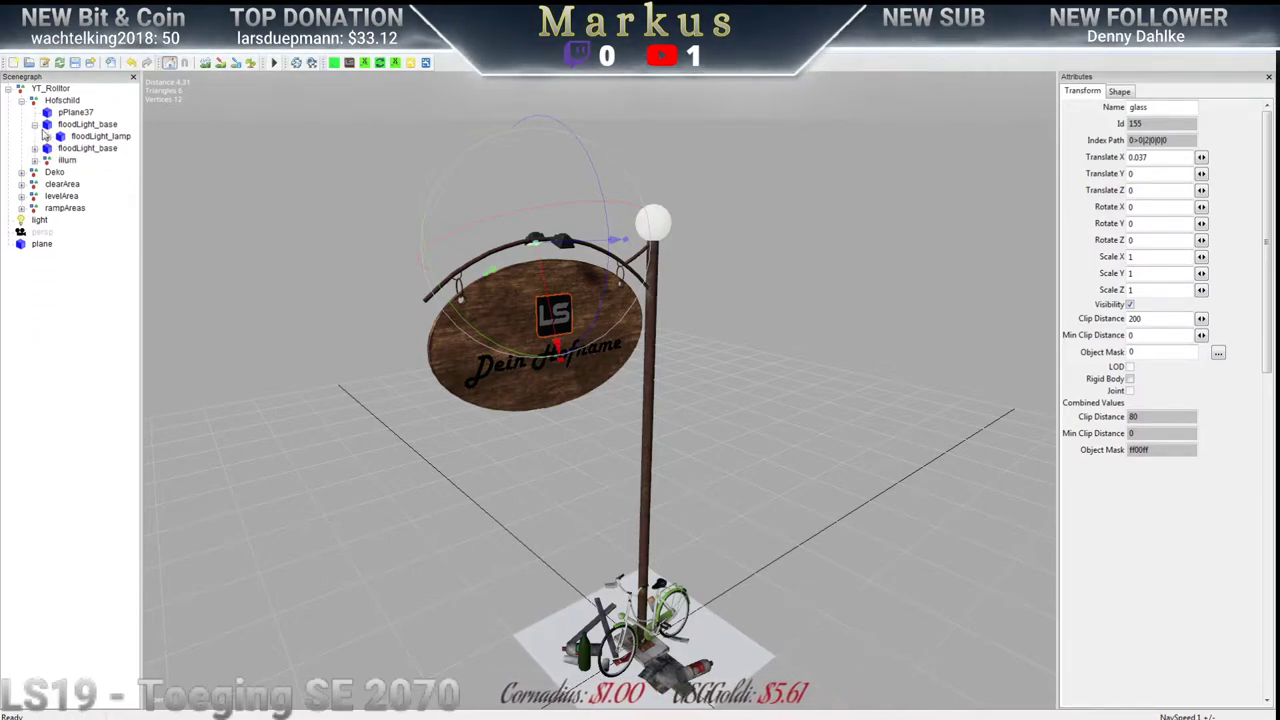
{"action": "left_click", "coordinate": [34, 124]}
{"action": "left_click", "coordinate": [65, 149]}
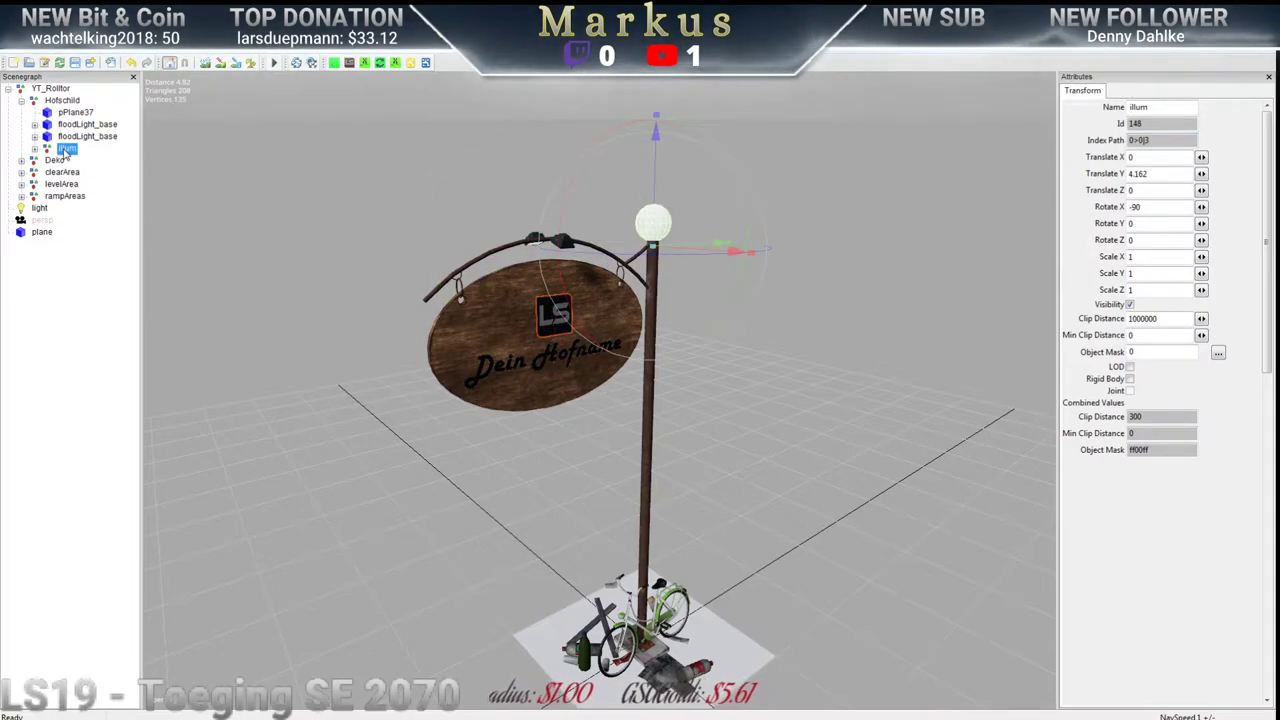
{"action": "left_click", "coordinate": [35, 149]}
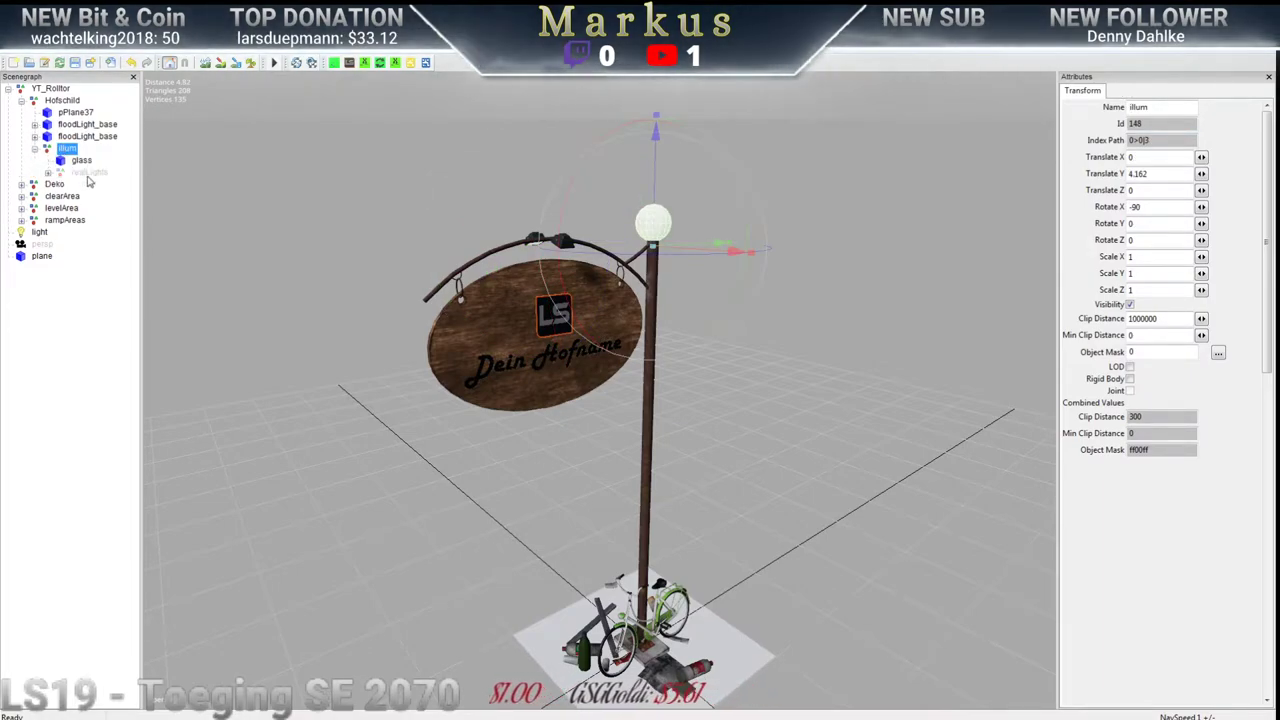
{"action": "left_click", "coordinate": [81, 161]}
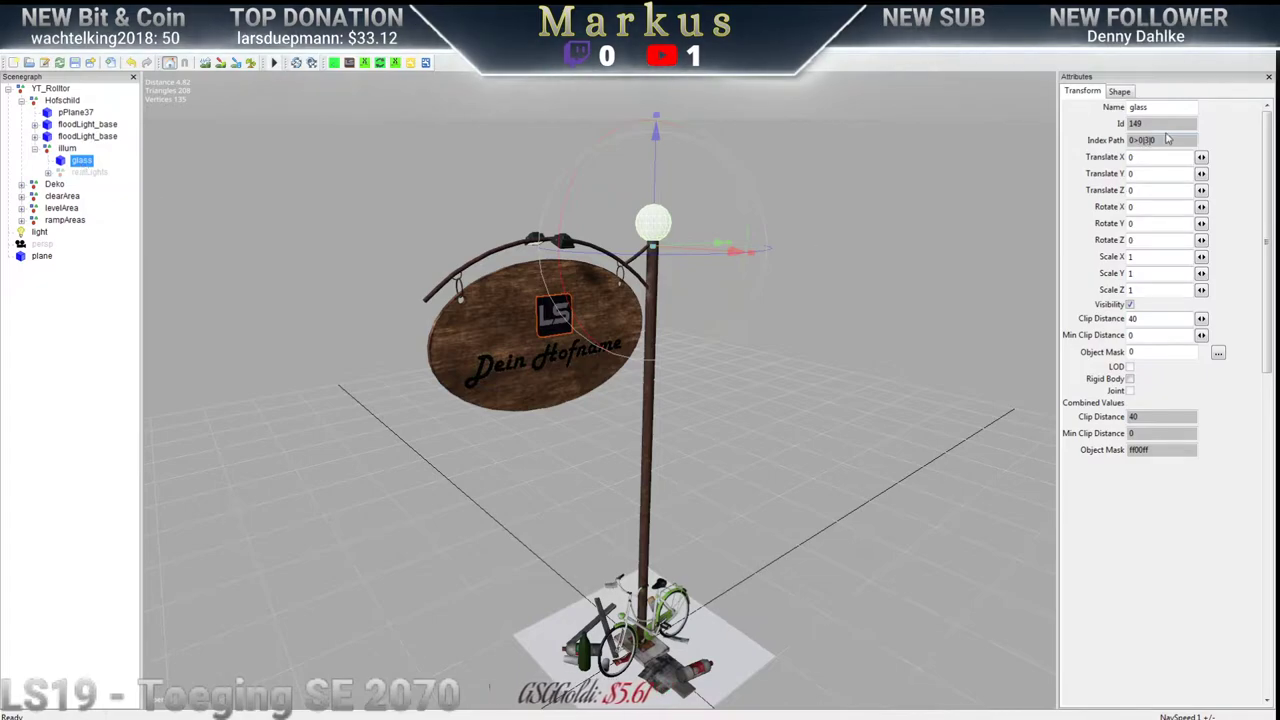
{"action": "left_click_drag", "start_coordinate": [1168, 140], "coordinate": [1140, 140]}
{"action": "key", "text": "ctrl+c"}
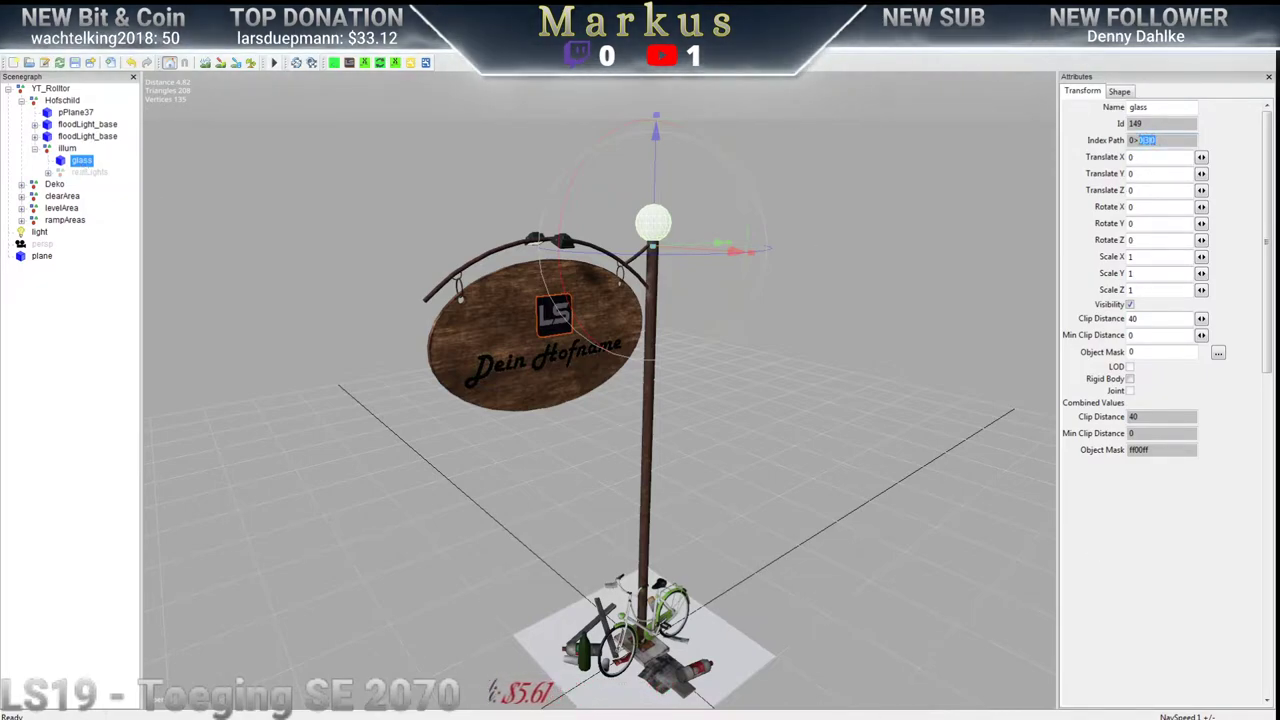
Switch to Notepad++, set the node of the last pair's first dayNightObject to 0|3|0, and return to GIANTS Editor
{"action": "key", "text": "alt+Tab"}
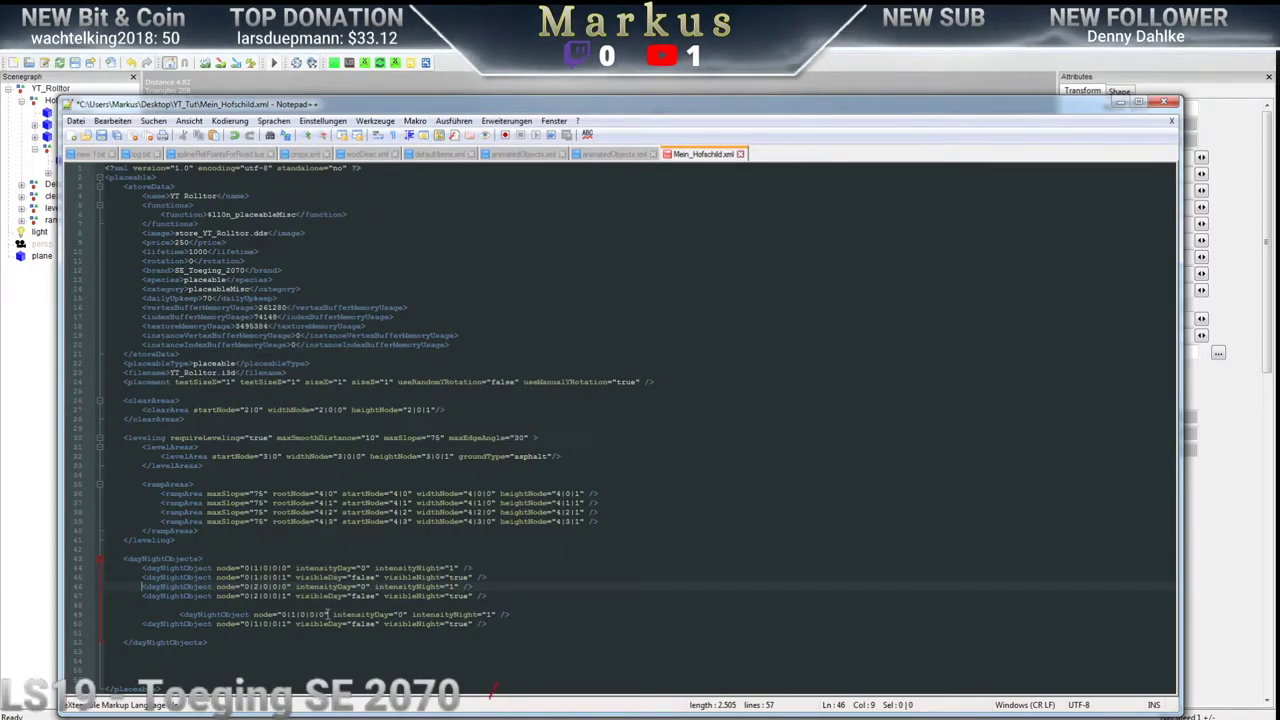
{"action": "left_click_drag", "start_coordinate": [324, 614], "coordinate": [287, 615]}
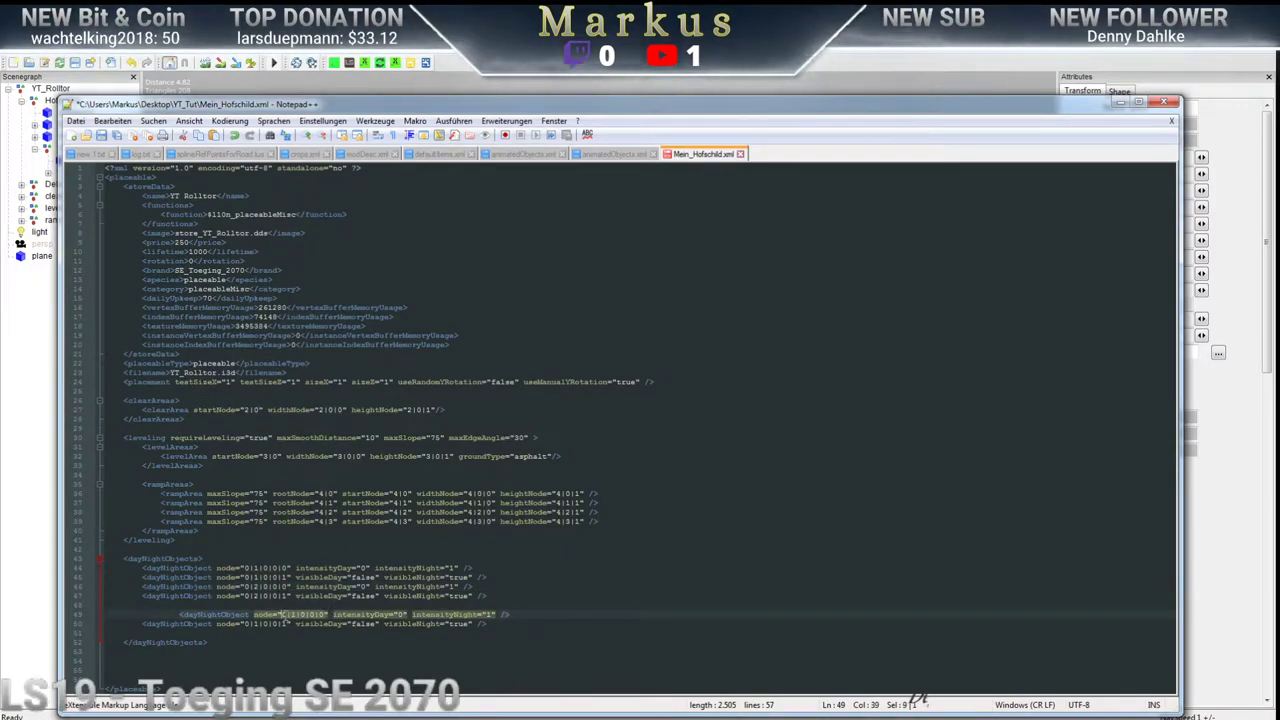
{"action": "key", "text": "ctrl+v"}
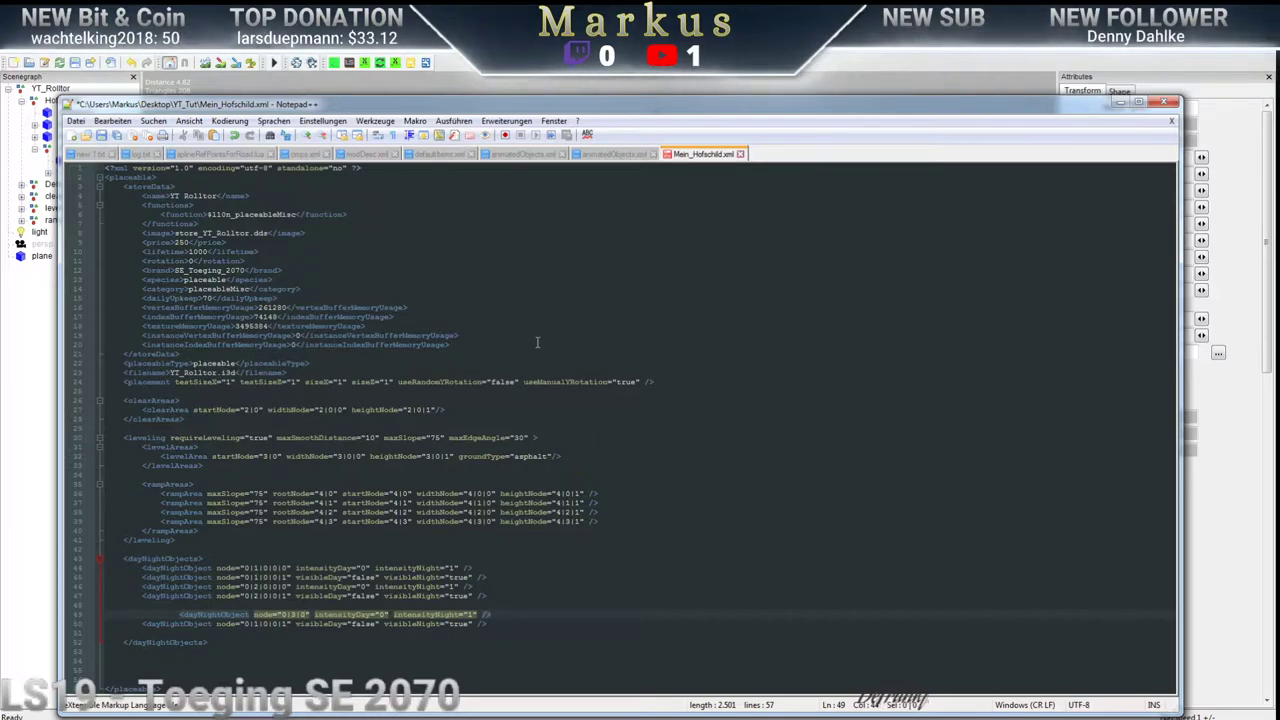
{"action": "key", "text": "alt+Tab"}
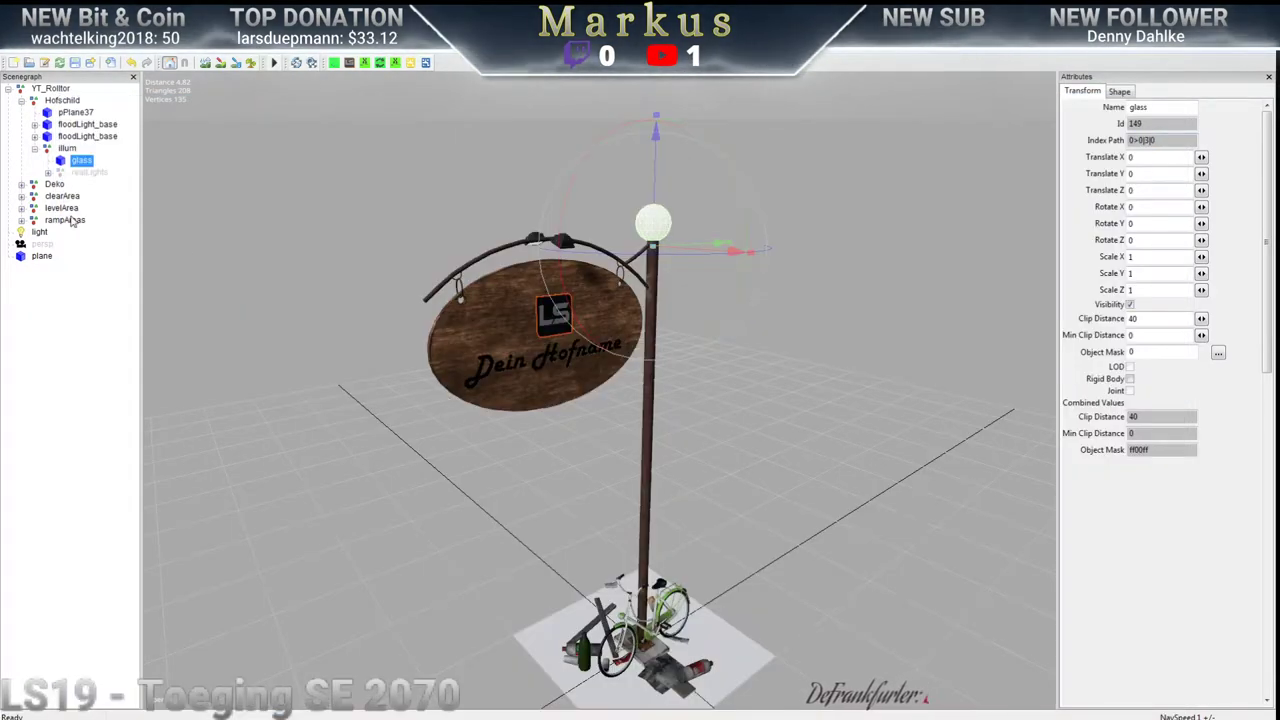
Expand realLights, take pointLight1's index path in GIANTS Editor, and set the last dayNightObject's node to 0|3|1|0 in Notepad++
{"action": "left_click", "coordinate": [47, 173]}
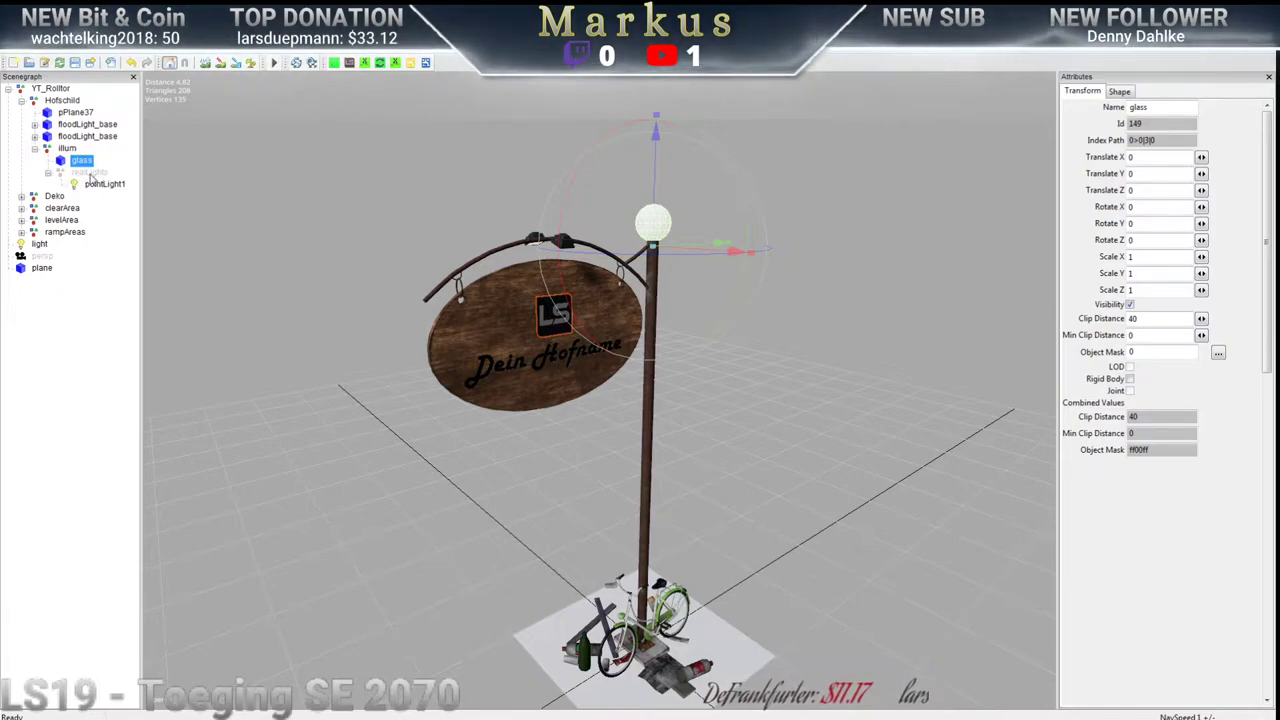
{"action": "left_click", "coordinate": [100, 185]}
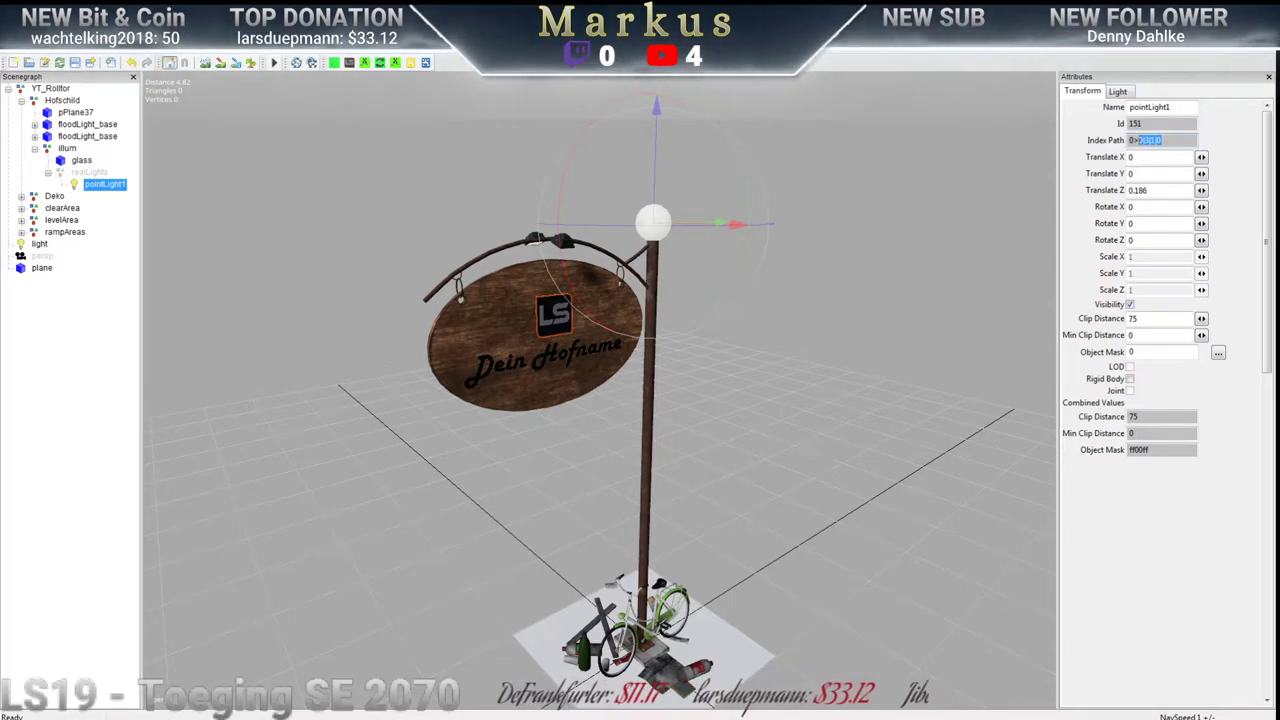
{"action": "key", "text": "alt+Tab"}
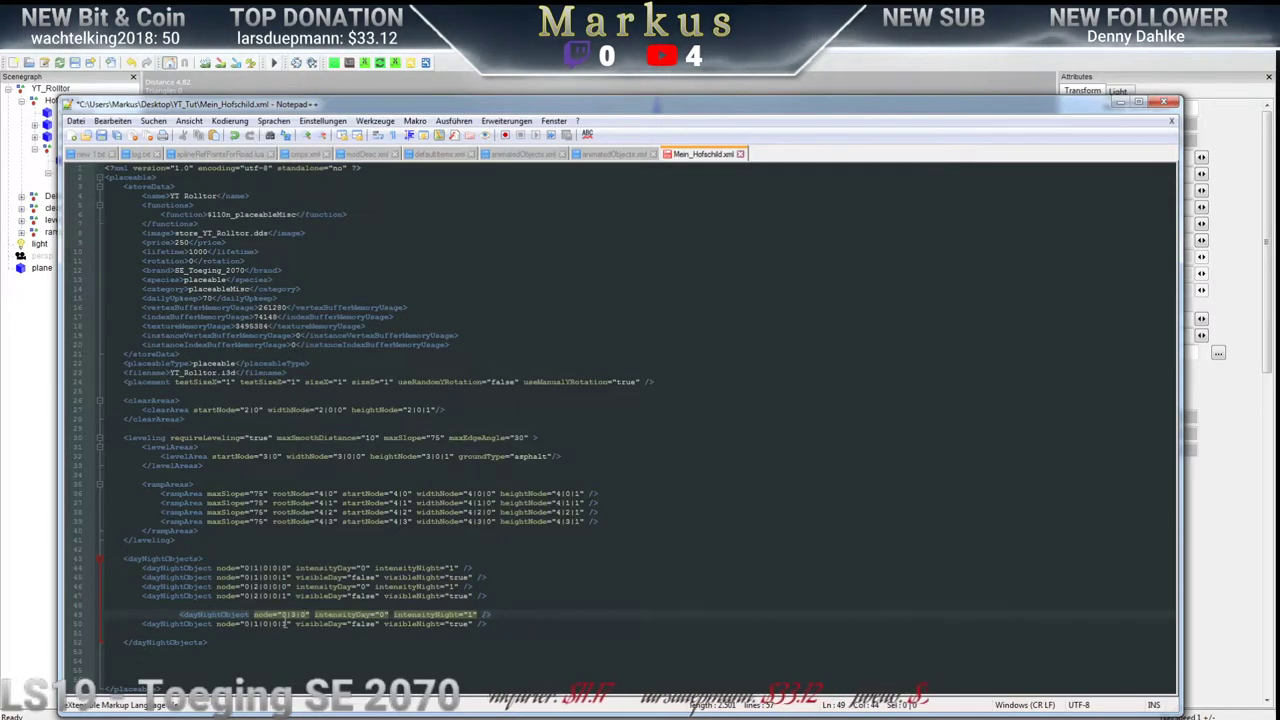
{"action": "left_click_drag", "start_coordinate": [286, 624], "coordinate": [255, 624]}
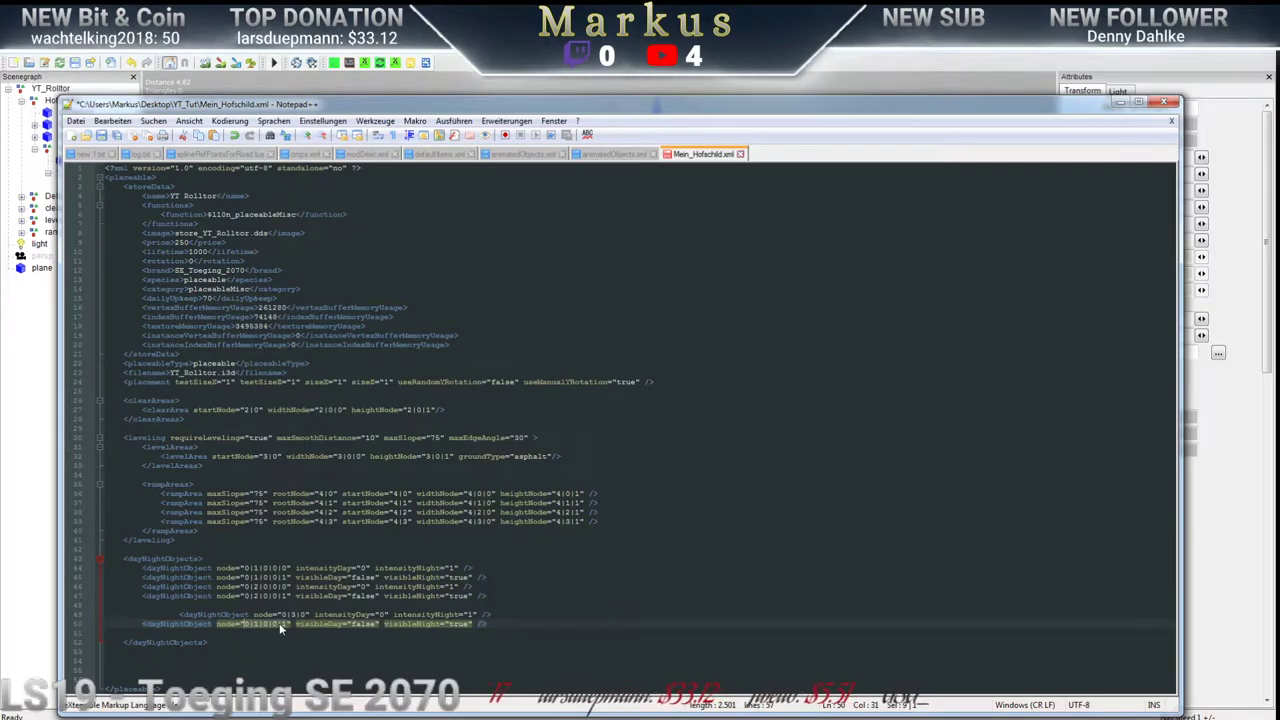
{"action": "type", "text": "0|3|1|0"}
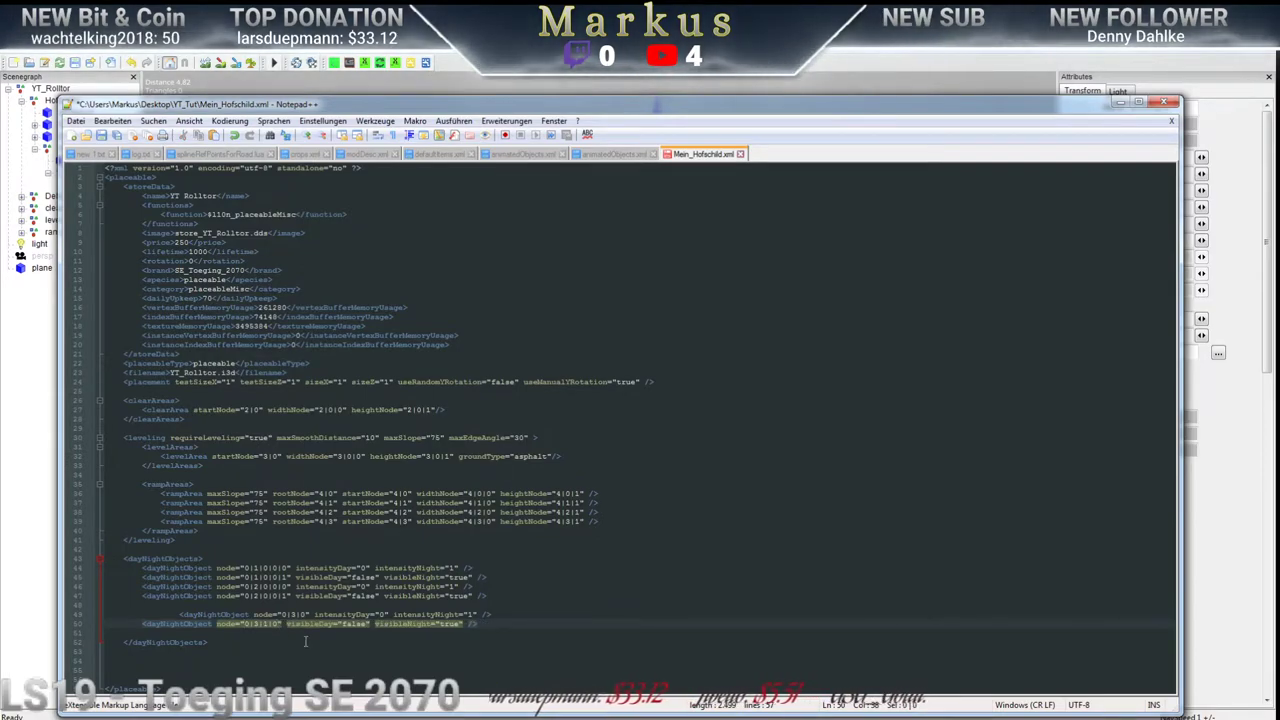
Remove the extra indentation and the blank line before the 0|3|0 dayNightObject so it directly follows the second pair
{"action": "left_click", "coordinate": [179, 614]}
{"action": "key", "text": "BackSpace"}
{"action": "key", "text": "BackSpace"}
{"action": "key", "text": "BackSpace"}
{"action": "key", "text": "BackSpace"}
{"action": "key", "text": "BackSpace"}
{"action": "key", "text": "BackSpace"}
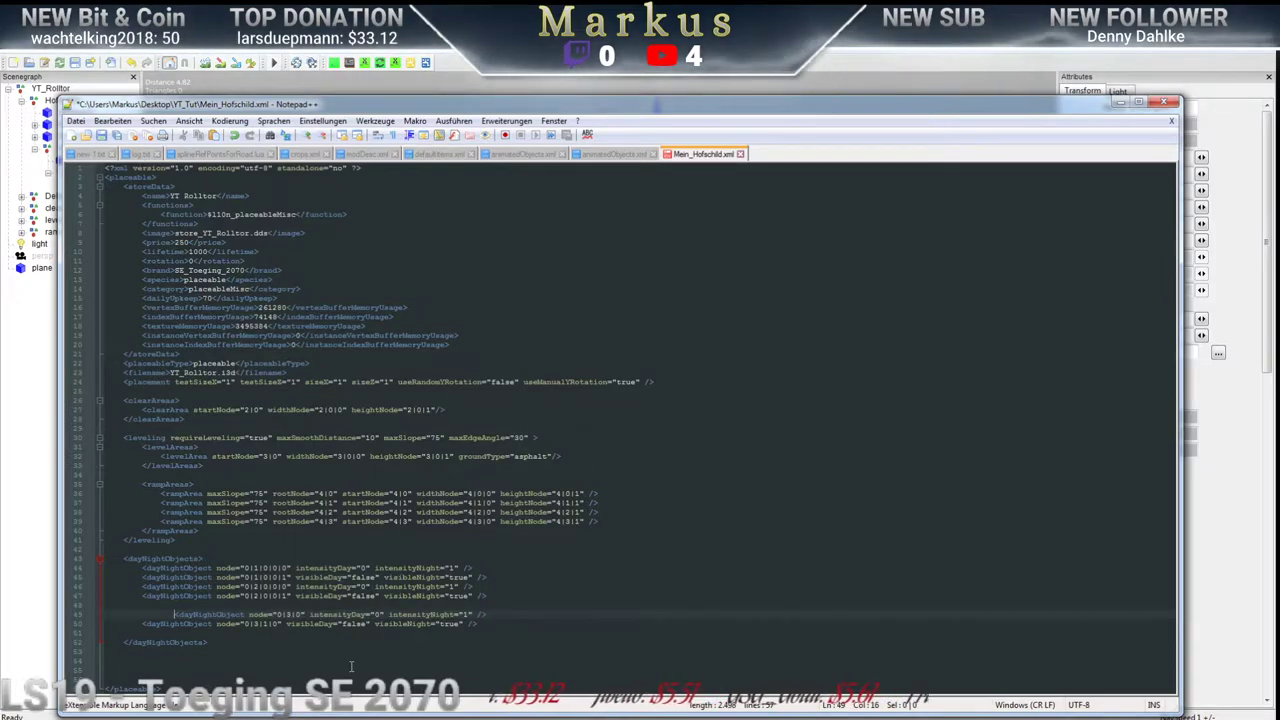
{"action": "key", "text": "BackSpace"}
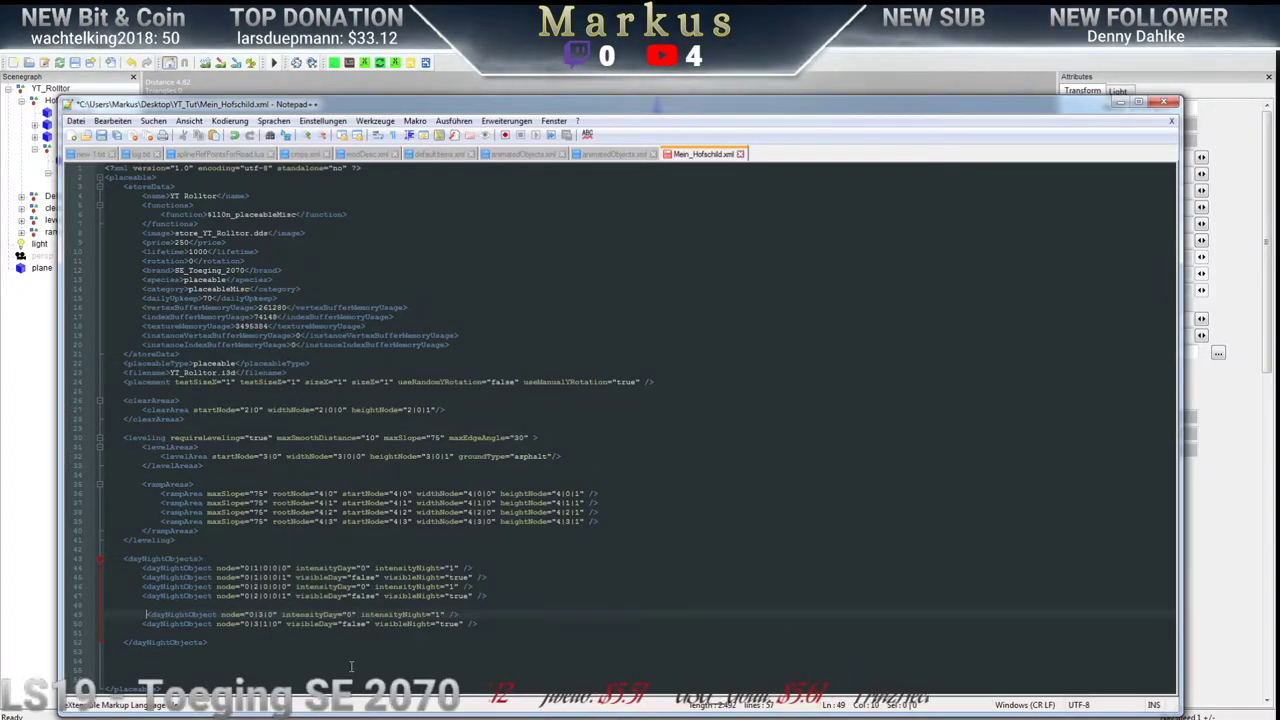
{"action": "key", "text": "BackSpace"}
{"action": "key", "text": "BackSpace"}
{"action": "key", "text": "BackSpace"}
{"action": "key", "text": "BackSpace"}
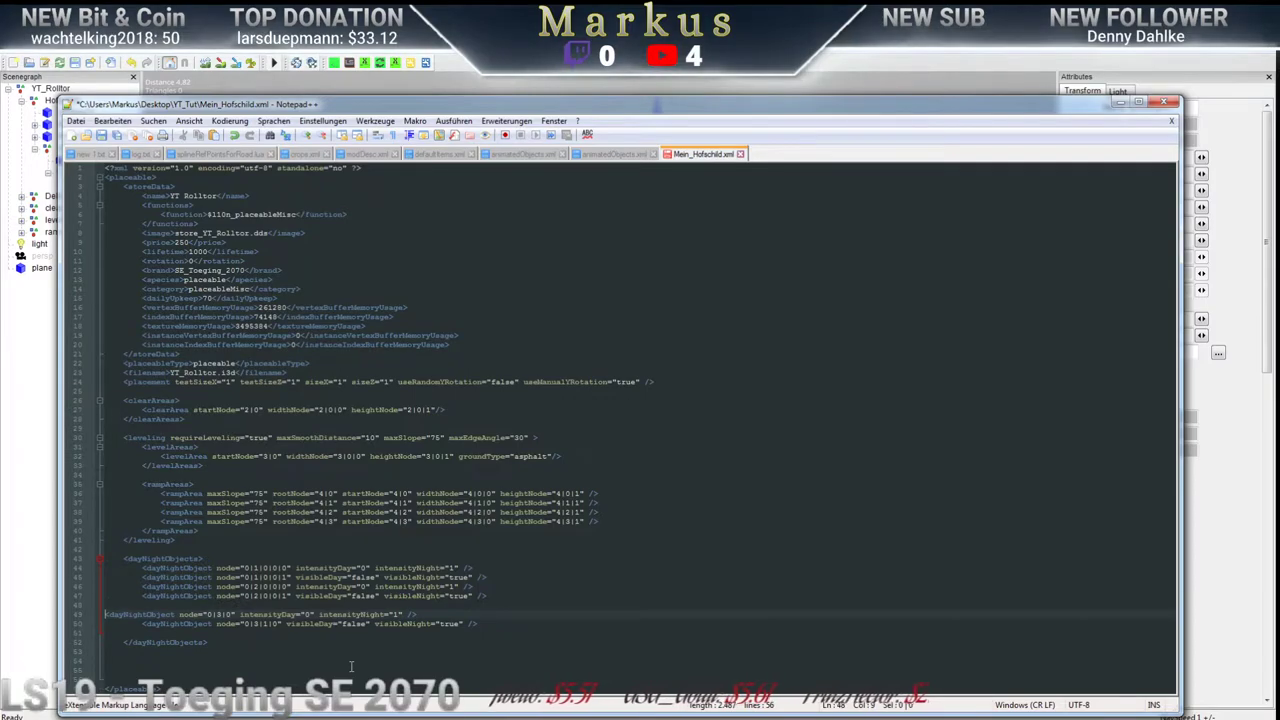
Delete the empty line before the closing dayNightObjects tag and save Mein_Hofschild.xml
{"action": "left_click", "coordinate": [134, 625]}
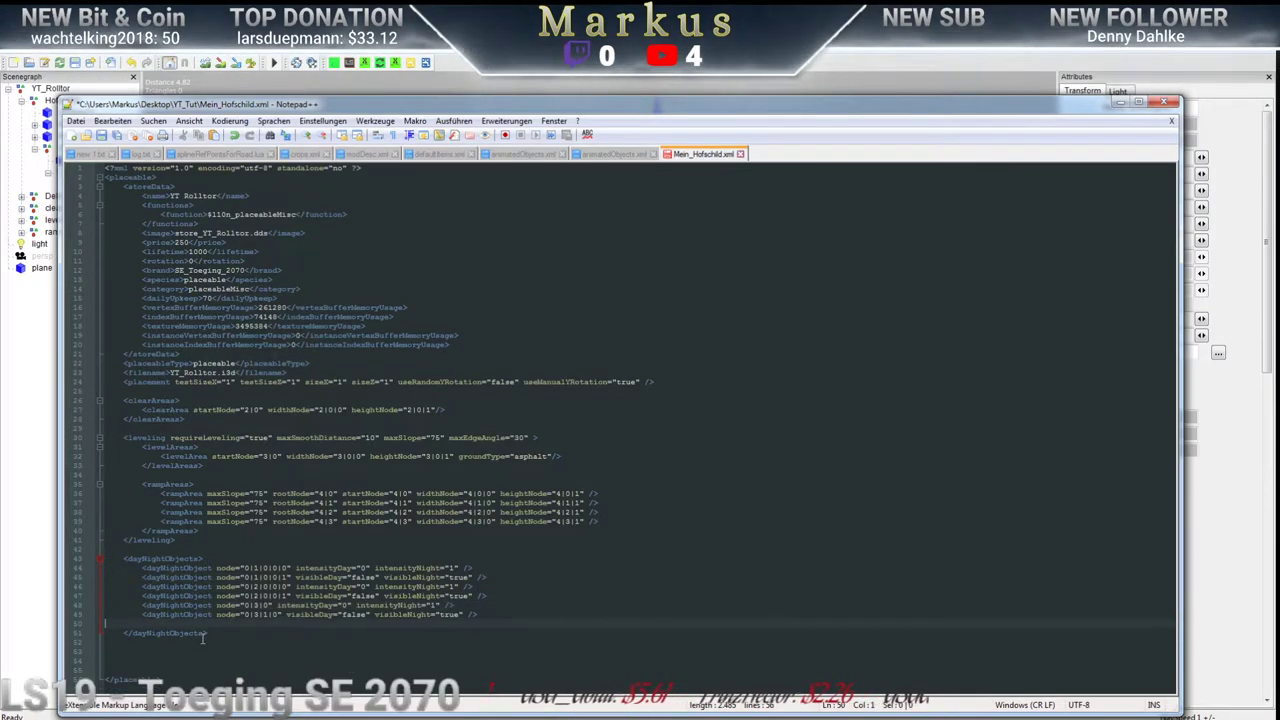
{"action": "key", "text": "BackSpace"}
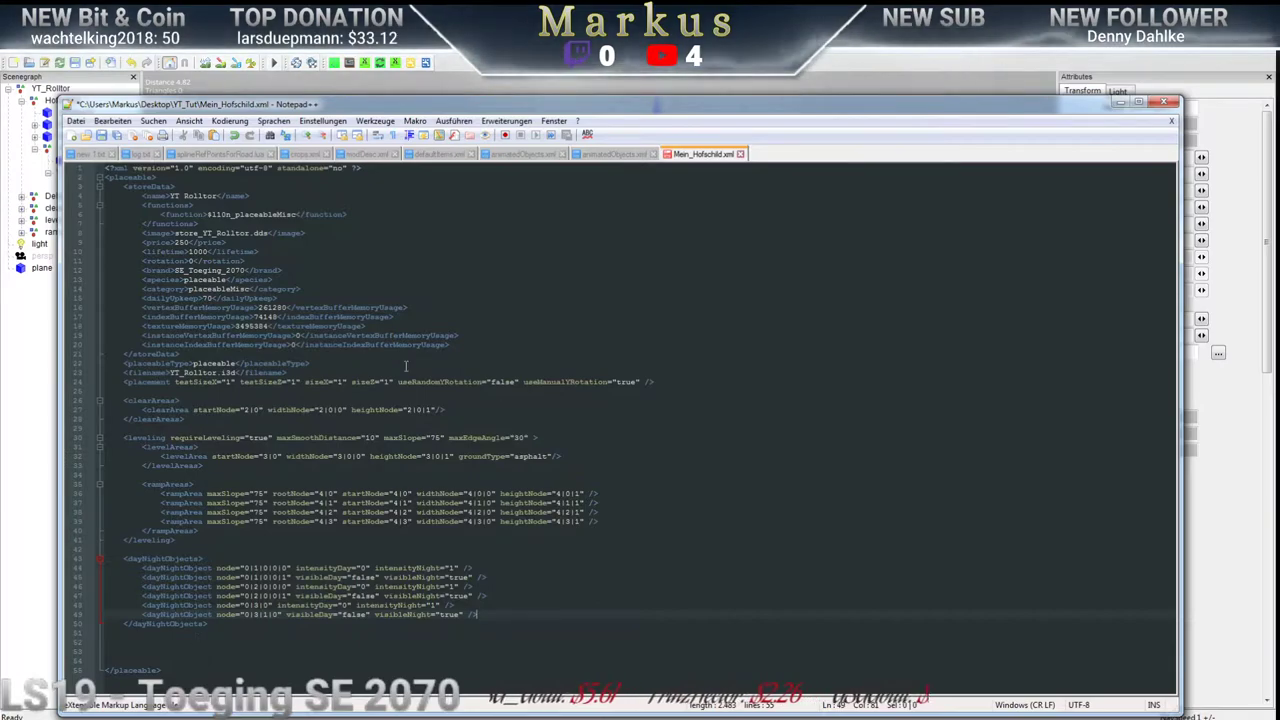
{"action": "left_click", "coordinate": [103, 137]}
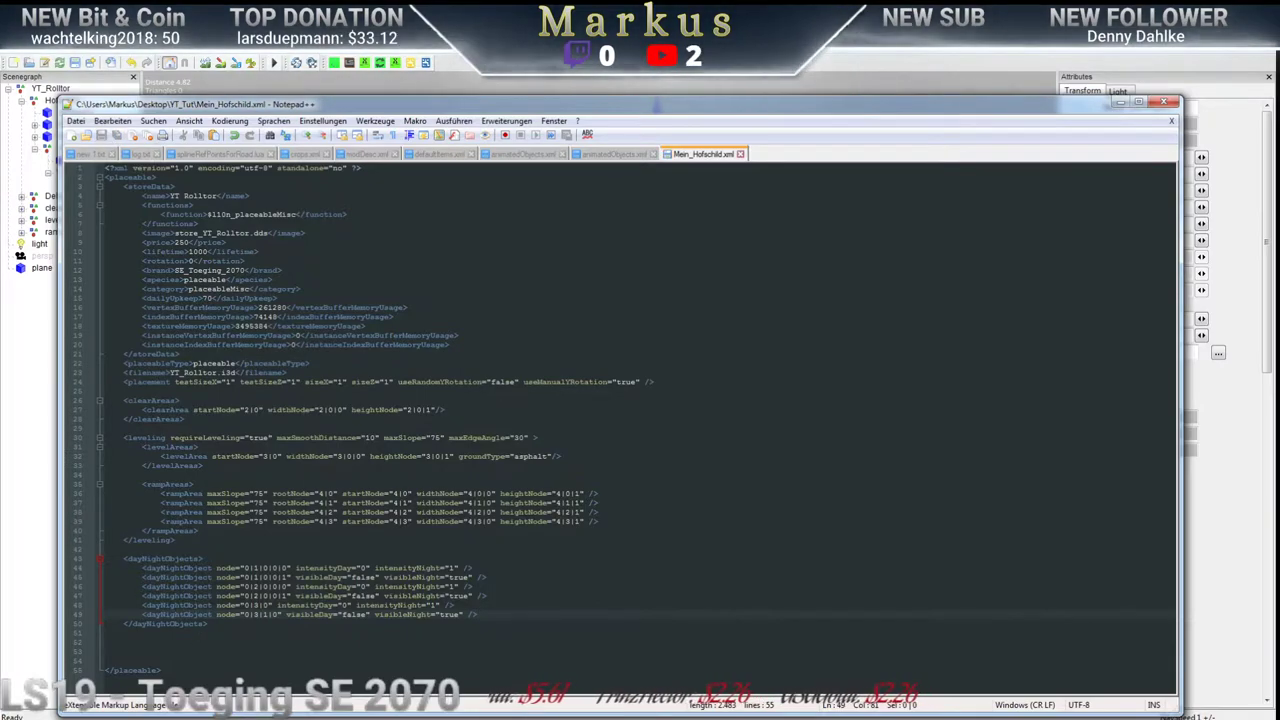
Switch to GIANTS Editor and view the light attributes of pointLight1 and of the first floodlight's spotLight1
{"action": "key", "text": "alt+Tab"}
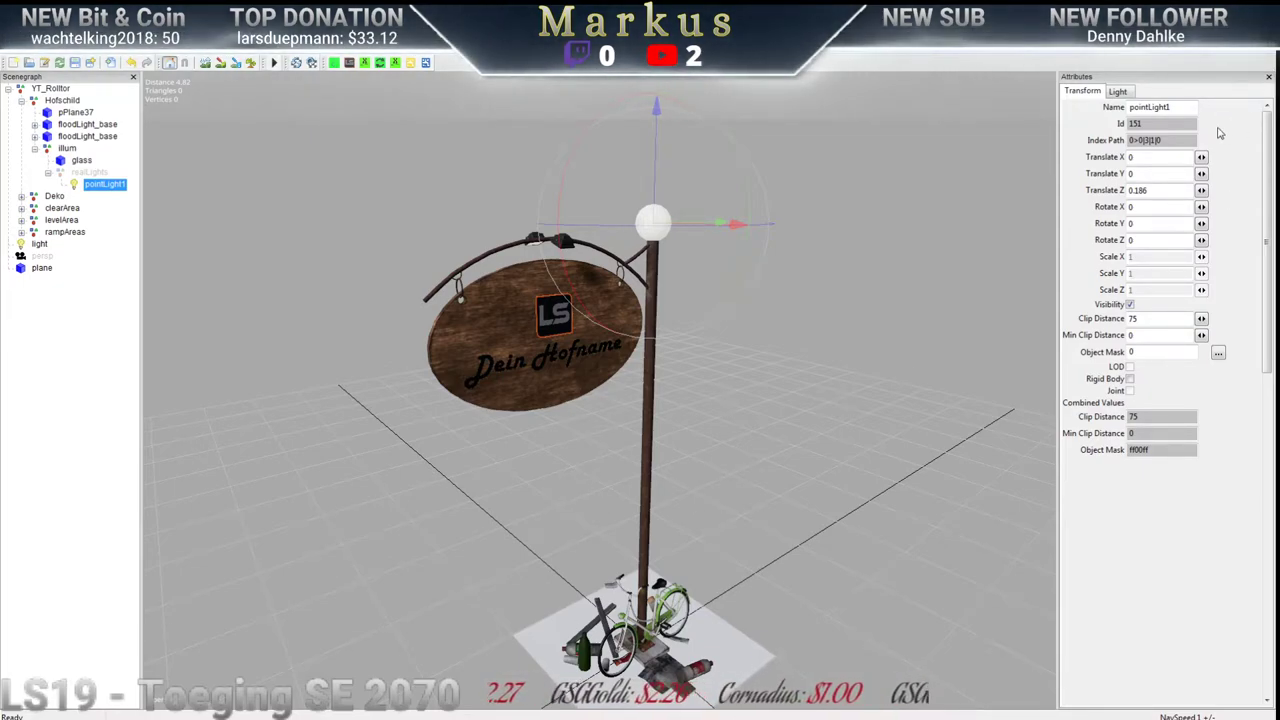
{"action": "left_click", "coordinate": [1118, 92]}
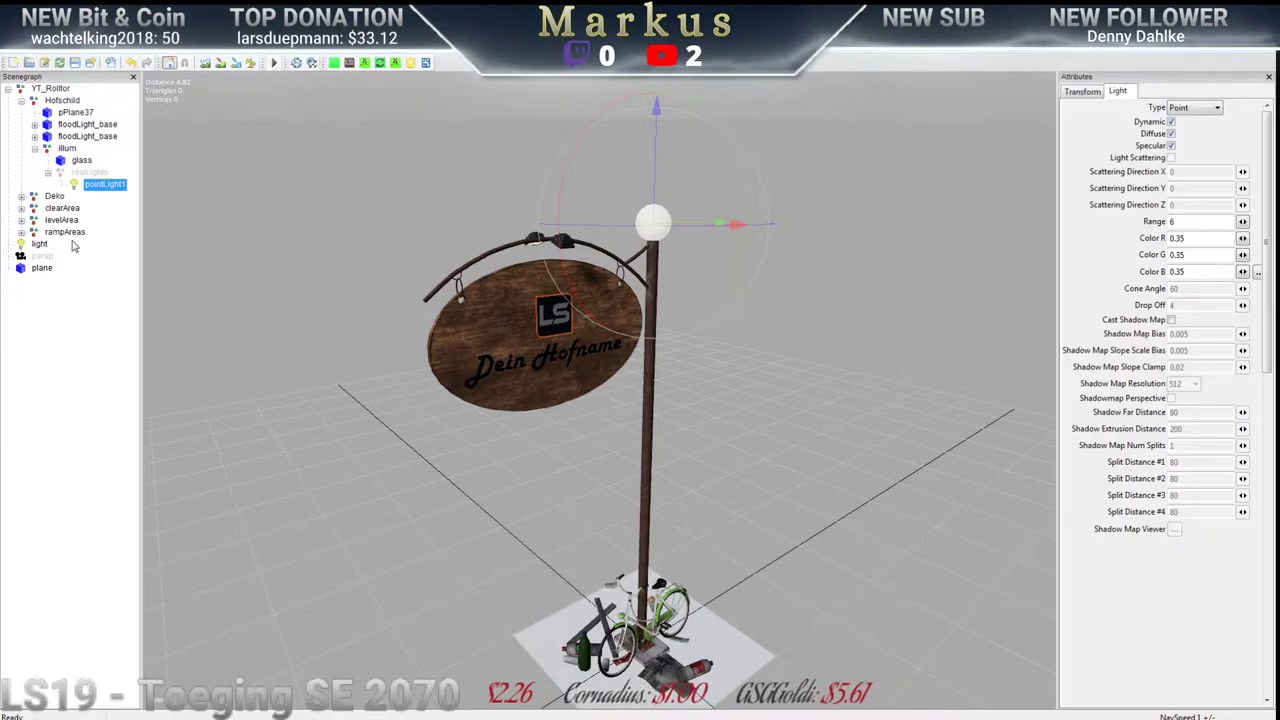
{"action": "left_click", "coordinate": [35, 125]}
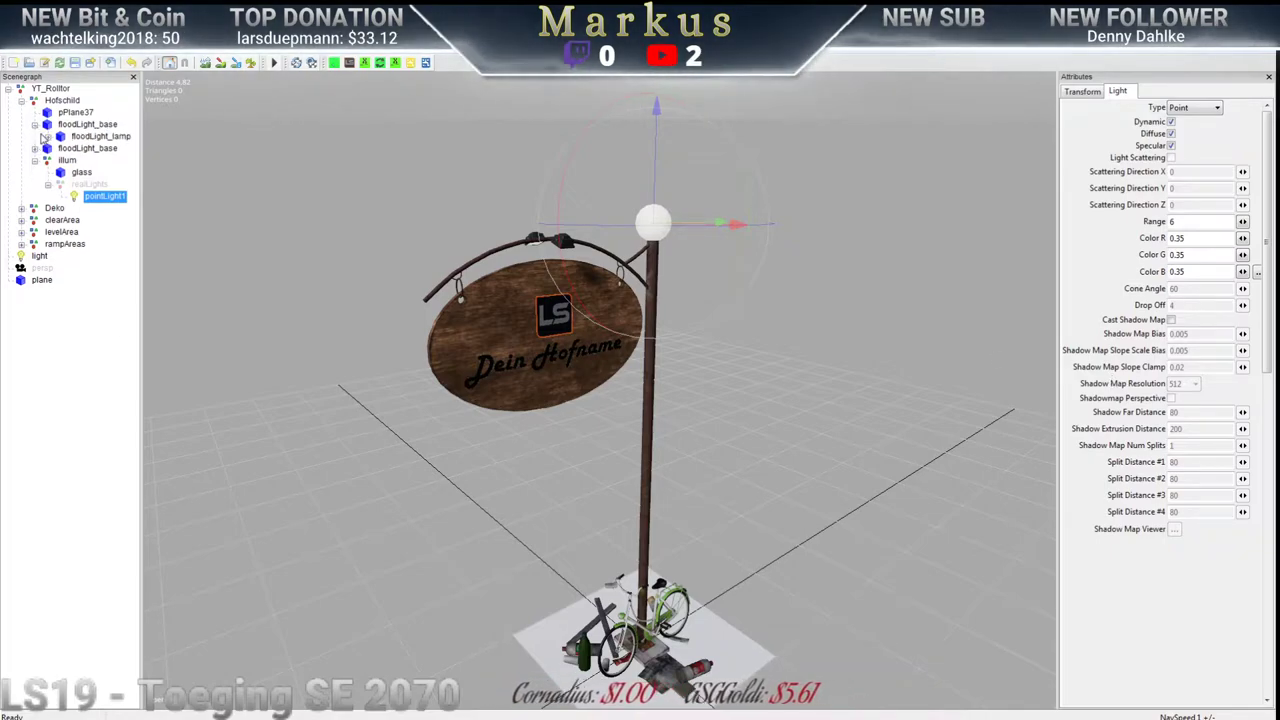
{"action": "left_click", "coordinate": [47, 137]}
{"action": "left_click", "coordinate": [61, 149]}
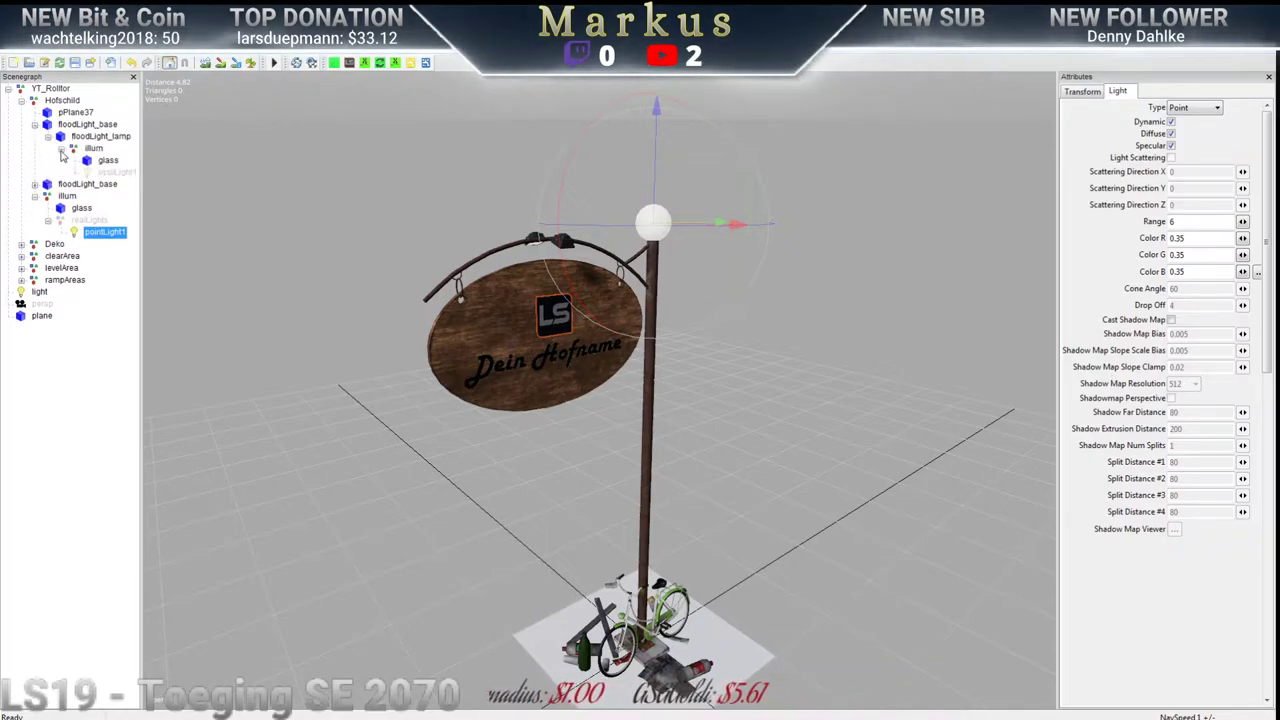
{"action": "left_click", "coordinate": [107, 162]}
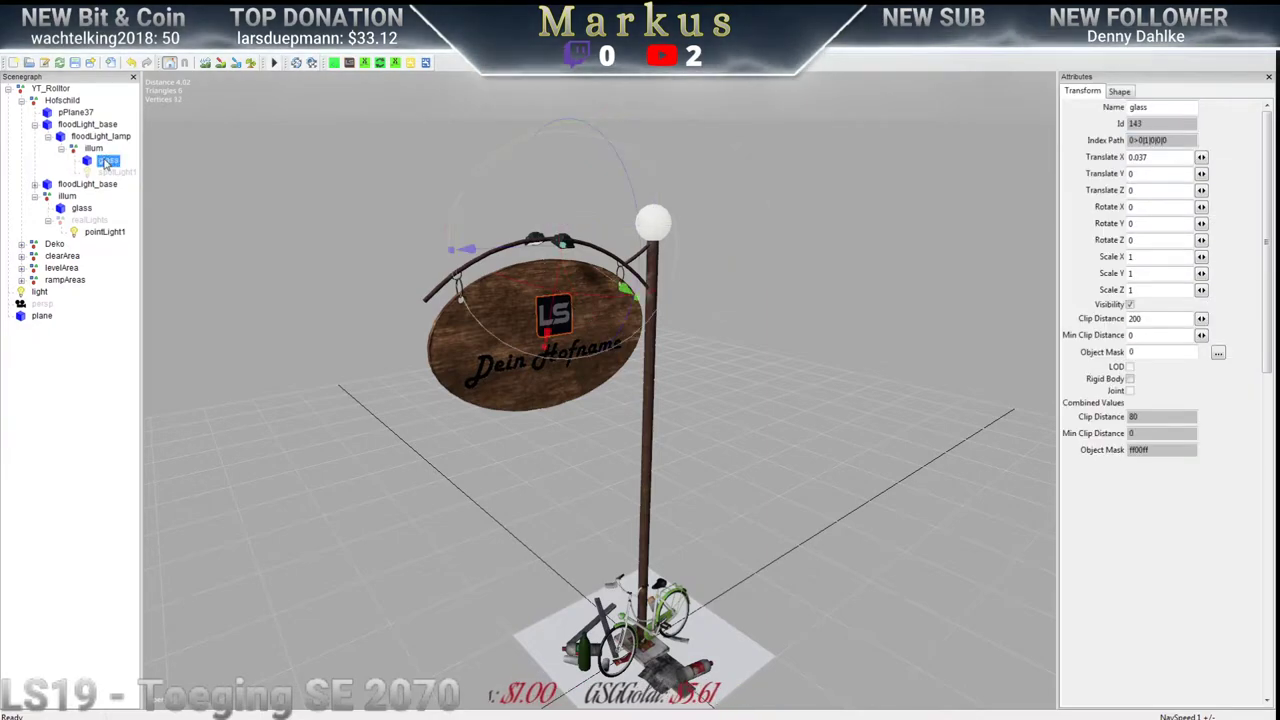
{"action": "left_click", "coordinate": [118, 173]}
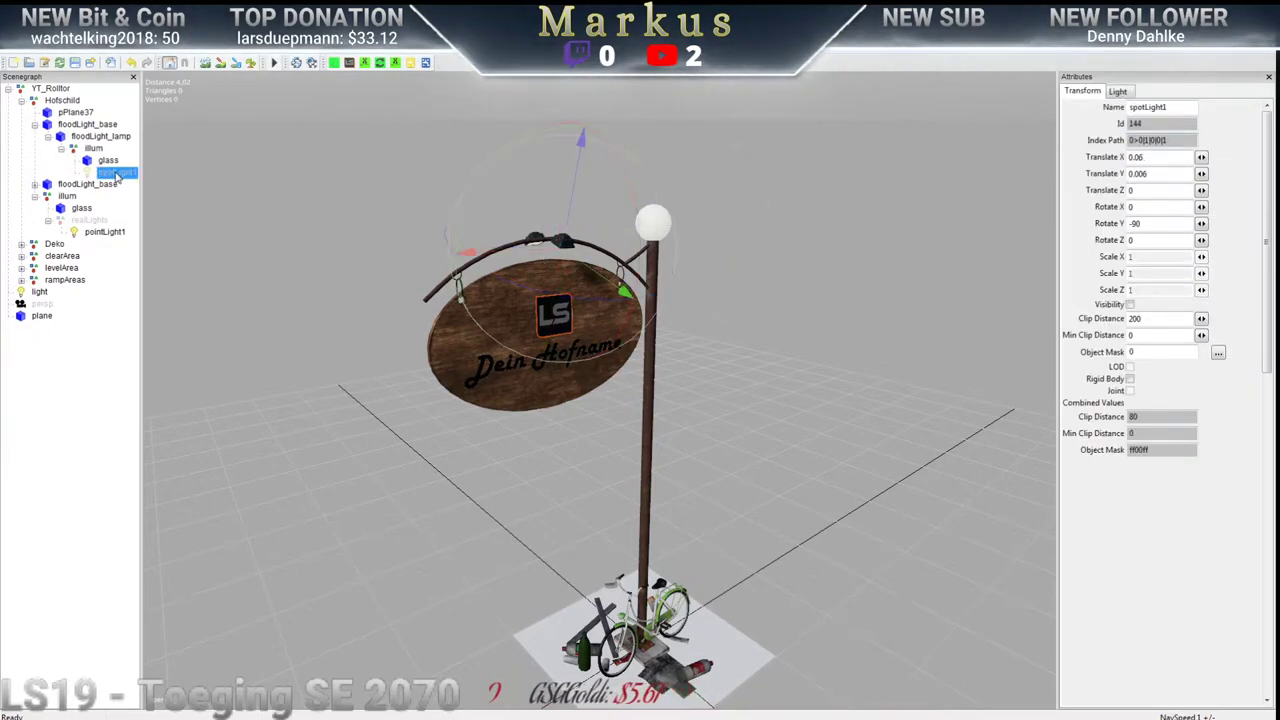
{"action": "left_click", "coordinate": [1117, 92]}
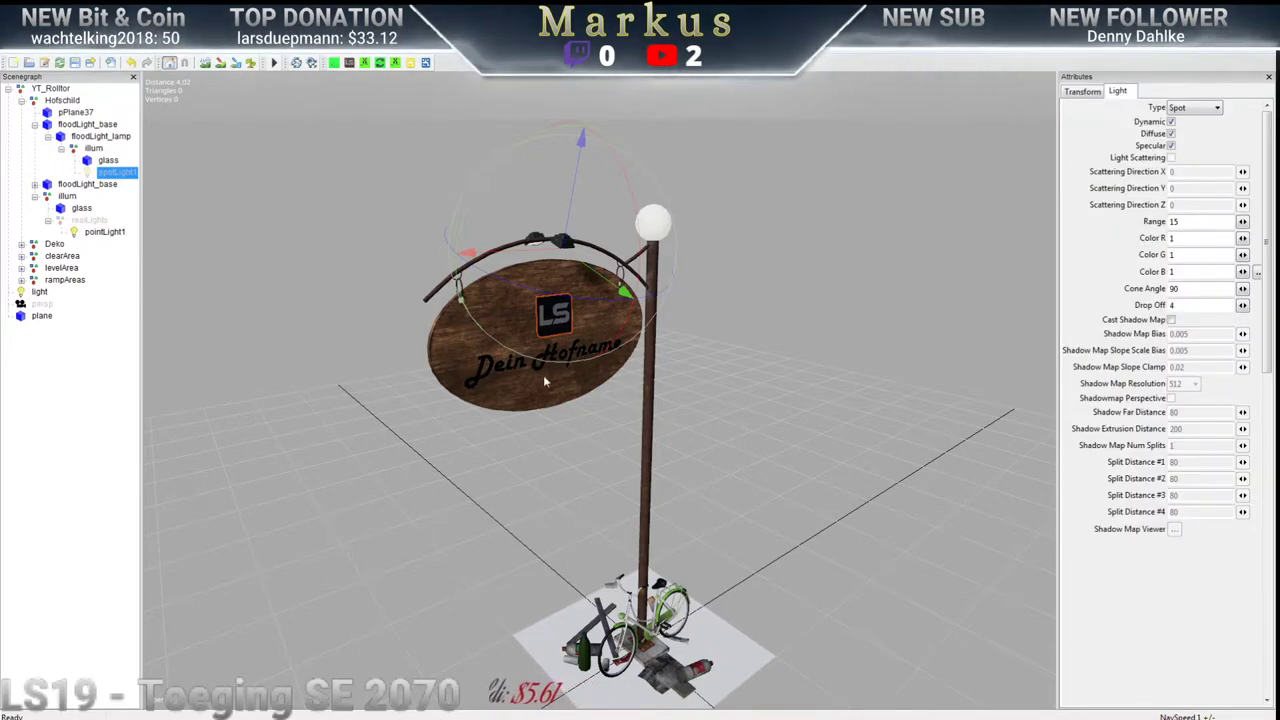
Set the first floodlight's spotLight1 range to 10 and its light color to a pale yellow with RGB 234, 255, 167
{"action": "scroll", "coordinate": [745, 372], "scroll_direction": "up", "scroll_amount": 3}
{"action": "scroll", "coordinate": [745, 372], "scroll_direction": "up", "scroll_amount": 3}
{"action": "middle_click_drag", "start_coordinate": [745, 372], "coordinate": [626, 379]}
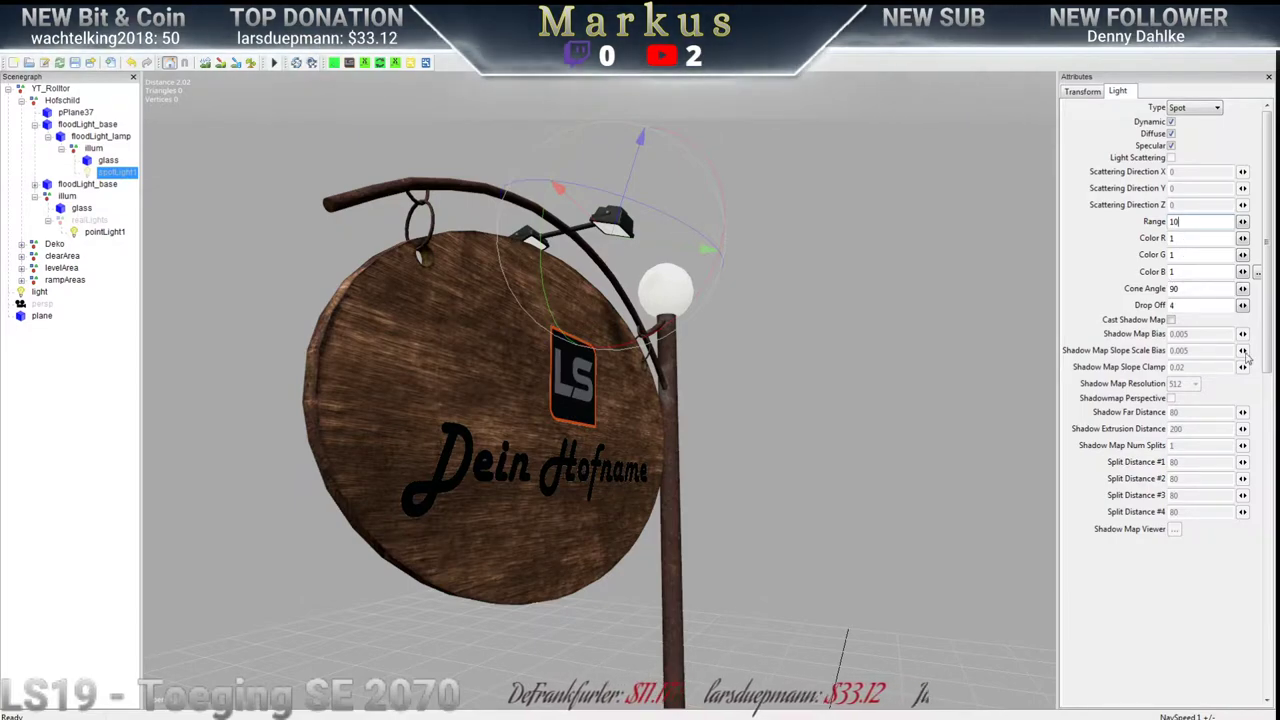
{"action": "left_click", "coordinate": [1260, 278]}
{"action": "left_click", "coordinate": [1257, 273]}
{"action": "left_click_drag", "start_coordinate": [107, 142], "coordinate": [187, 169]}
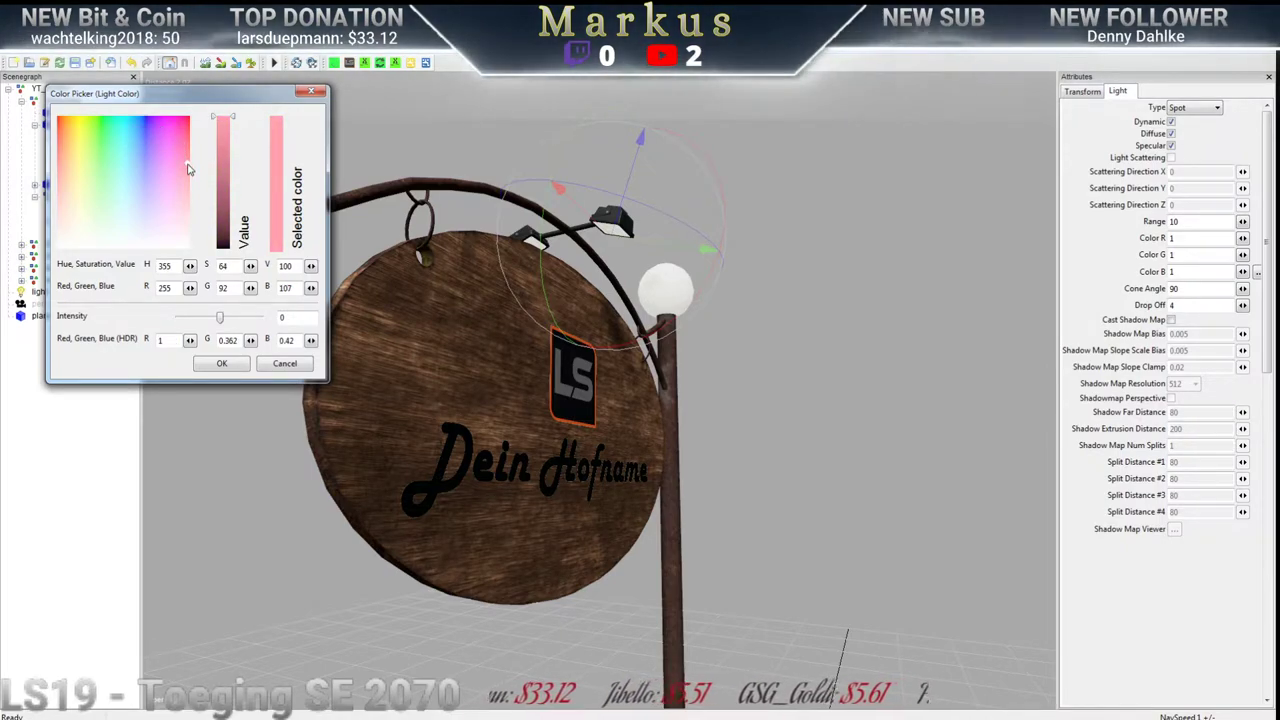
{"action": "left_click_drag", "start_coordinate": [187, 169], "coordinate": [86, 208]}
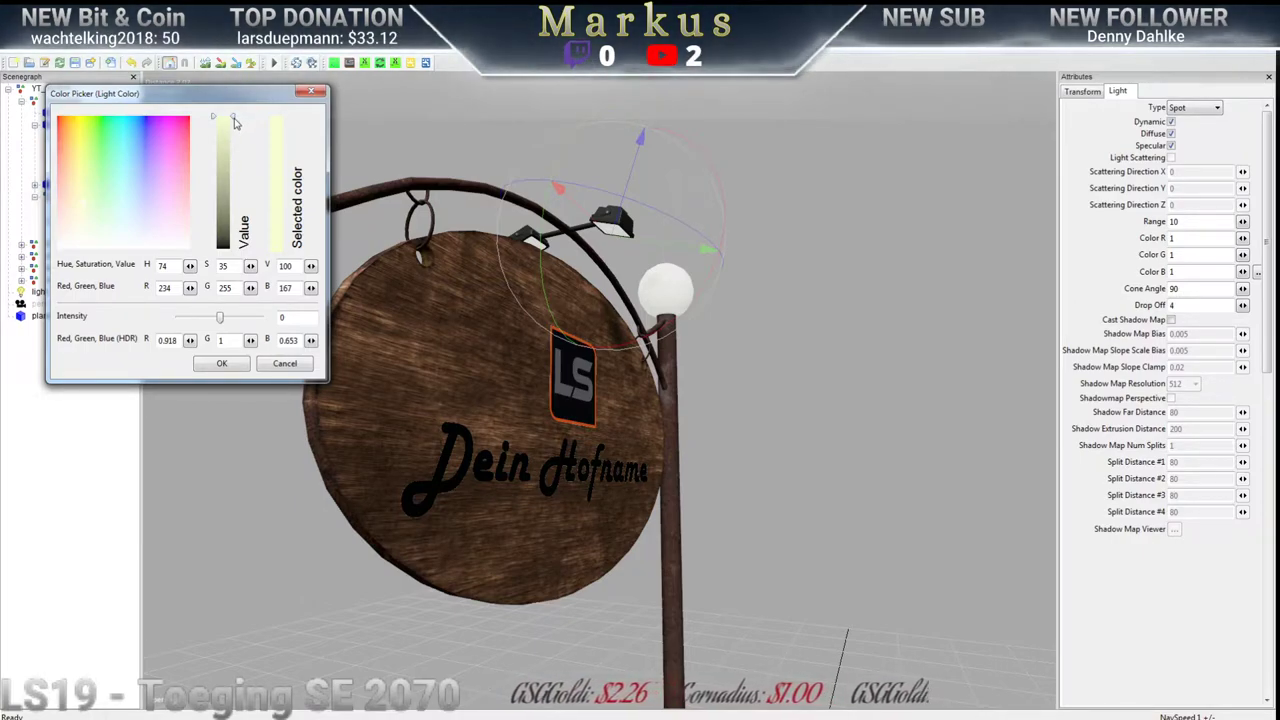
{"action": "left_click", "coordinate": [216, 364]}
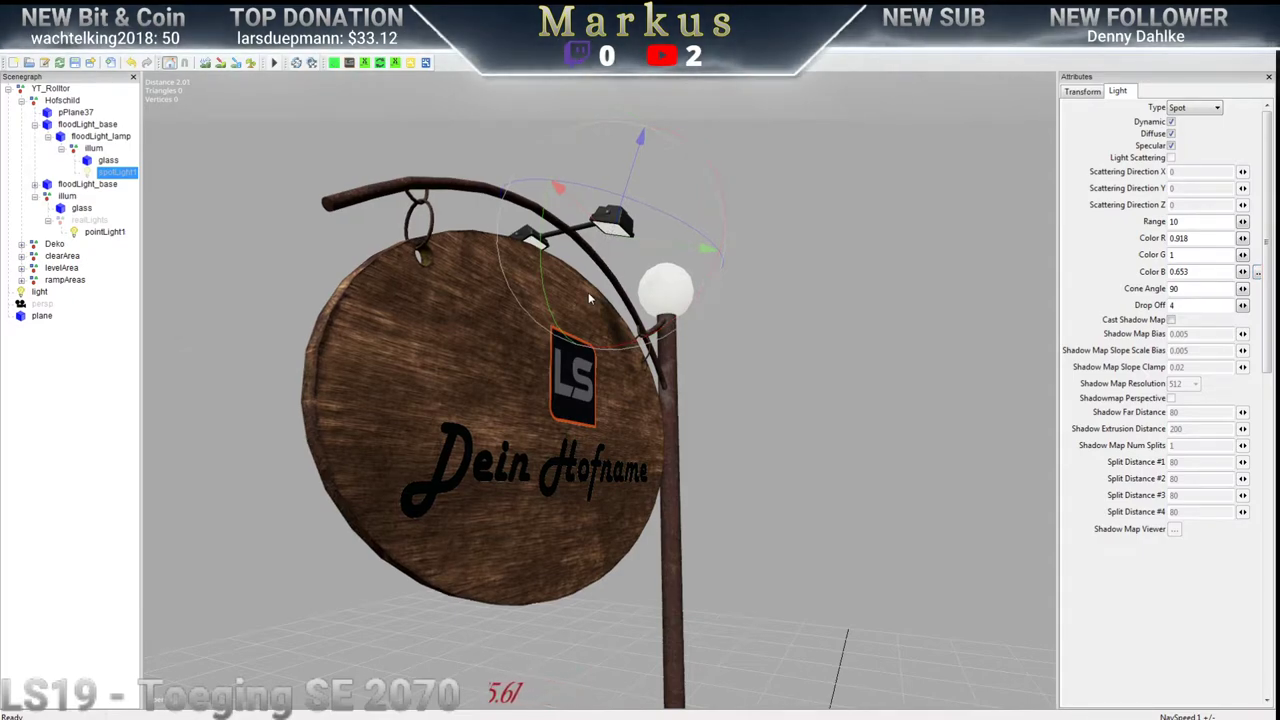
{"action": "scroll", "coordinate": [588, 297], "scroll_direction": "down", "scroll_amount": 5}
{"action": "right_click_drag", "start_coordinate": [590, 298], "coordinate": [604, 310]}
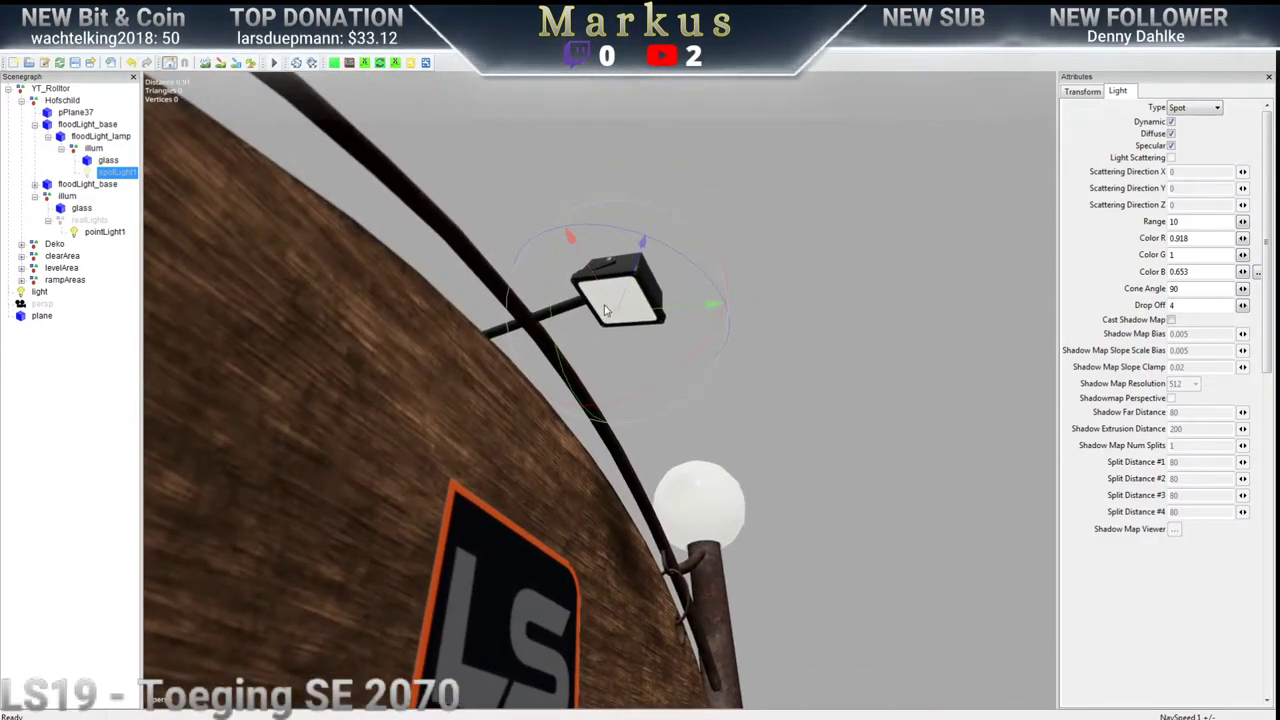
{"action": "scroll", "coordinate": [604, 310], "scroll_direction": "down", "scroll_amount": 3}
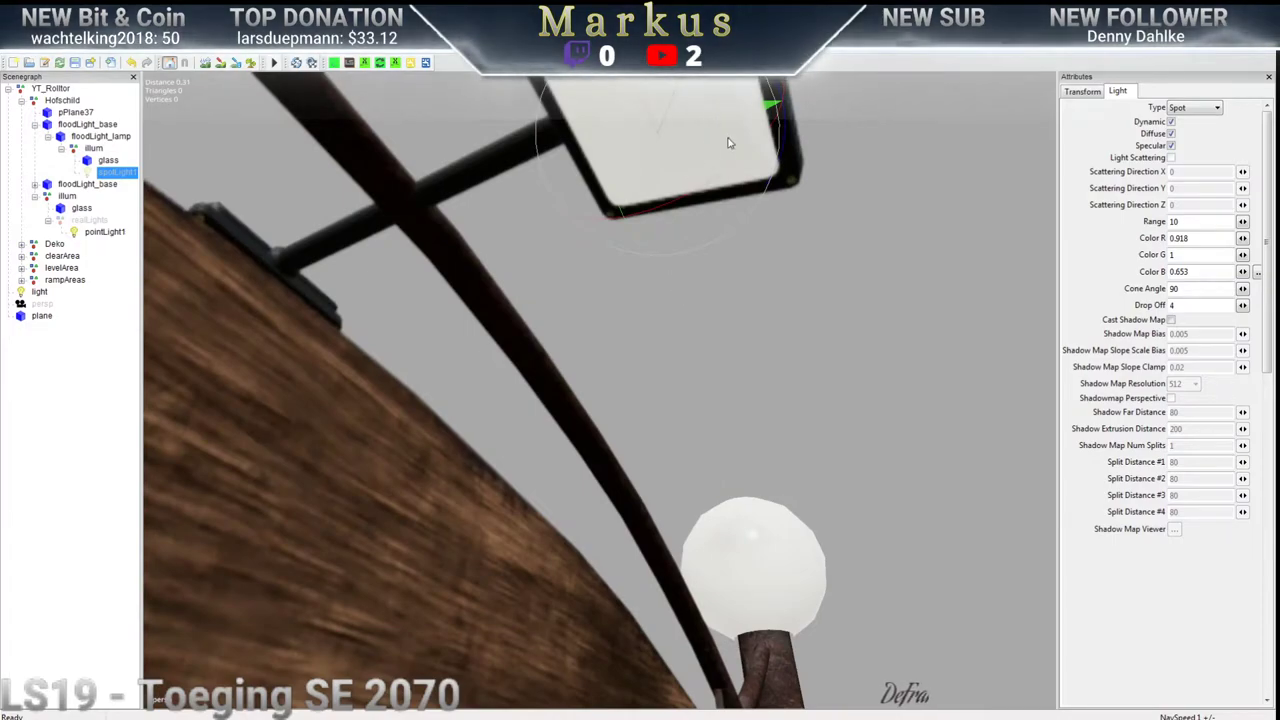
{"action": "scroll", "coordinate": [647, 284], "scroll_direction": "up", "scroll_amount": 3}
{"action": "scroll", "coordinate": [647, 284], "scroll_direction": "up", "scroll_amount": 5}
{"action": "middle_click_drag", "start_coordinate": [513, 312], "coordinate": [530, 375]}
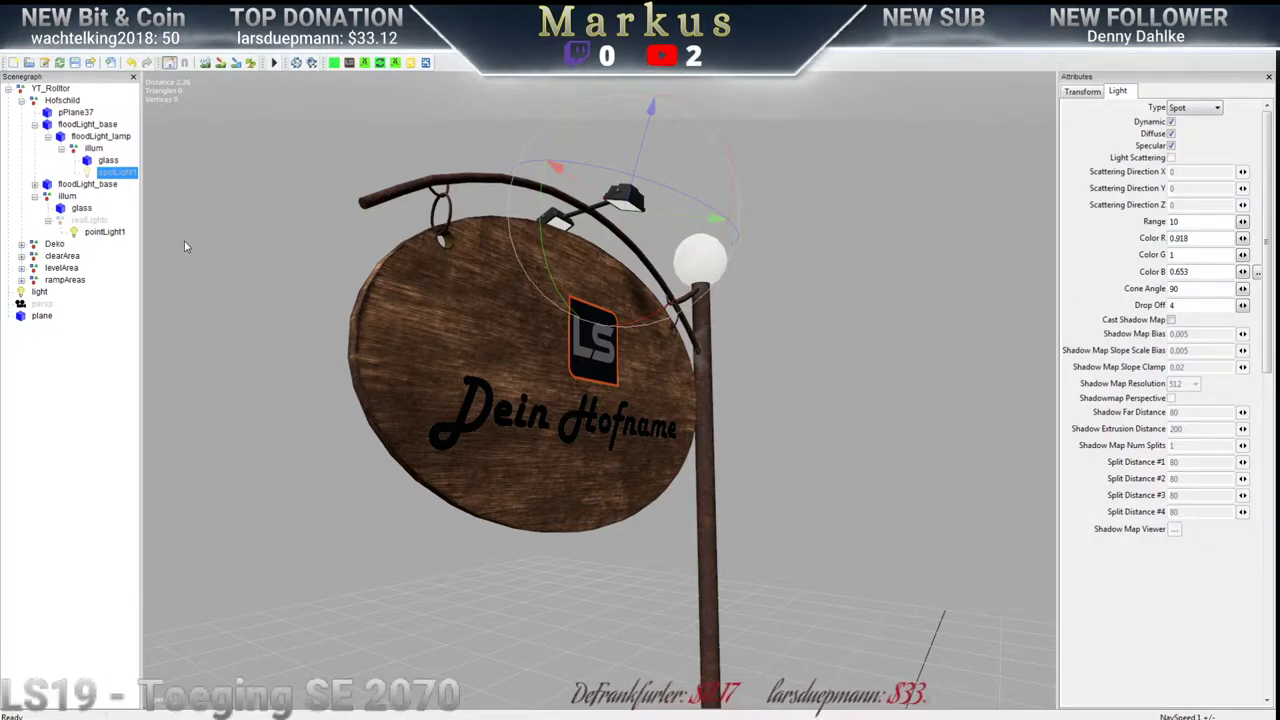
Expand the second floodLight_base down to its spotLight1 and set that light's Color R to 0.918 and Range to 10
{"action": "left_click", "coordinate": [105, 231]}
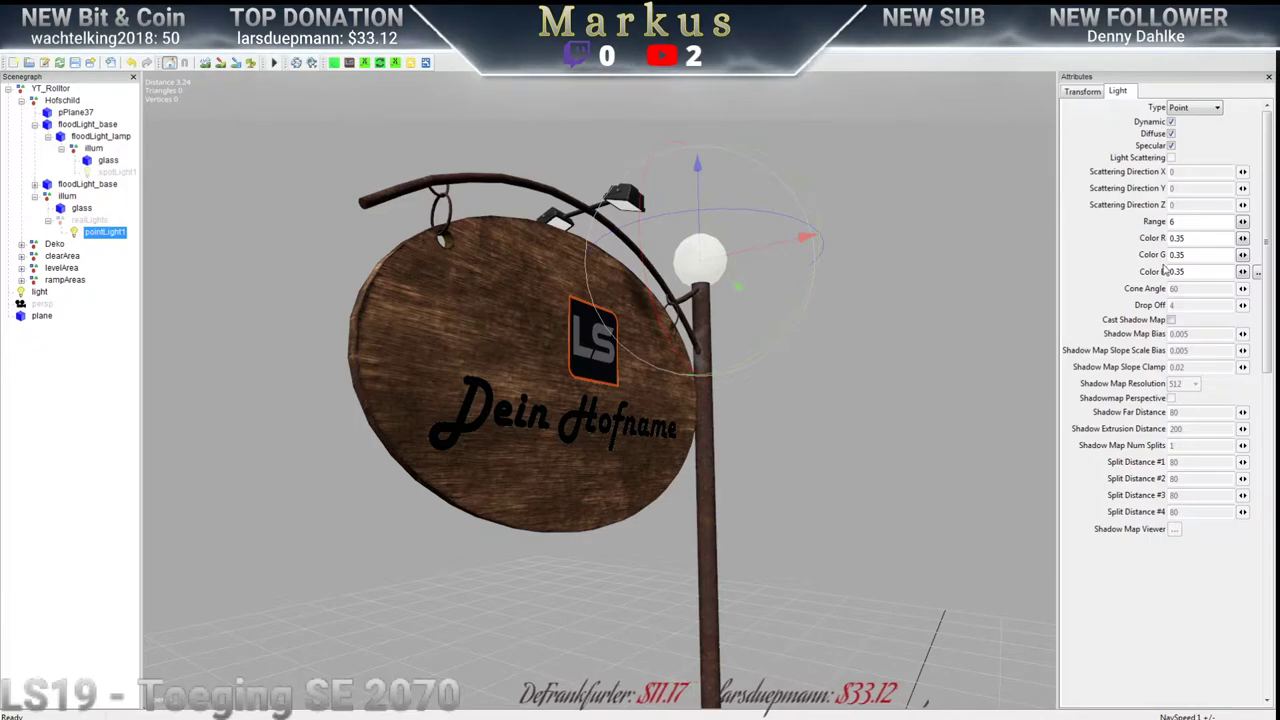
{"action": "double_click", "coordinate": [1194, 237]}
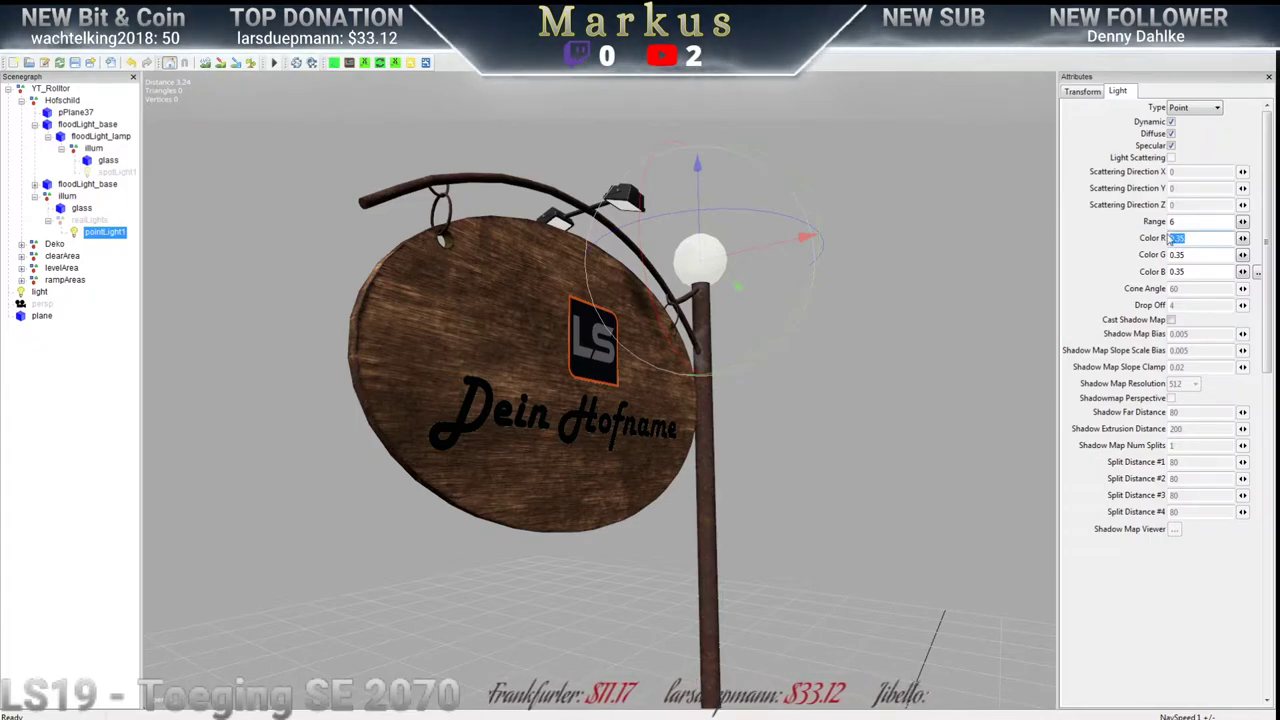
{"action": "left_click", "coordinate": [112, 172]}
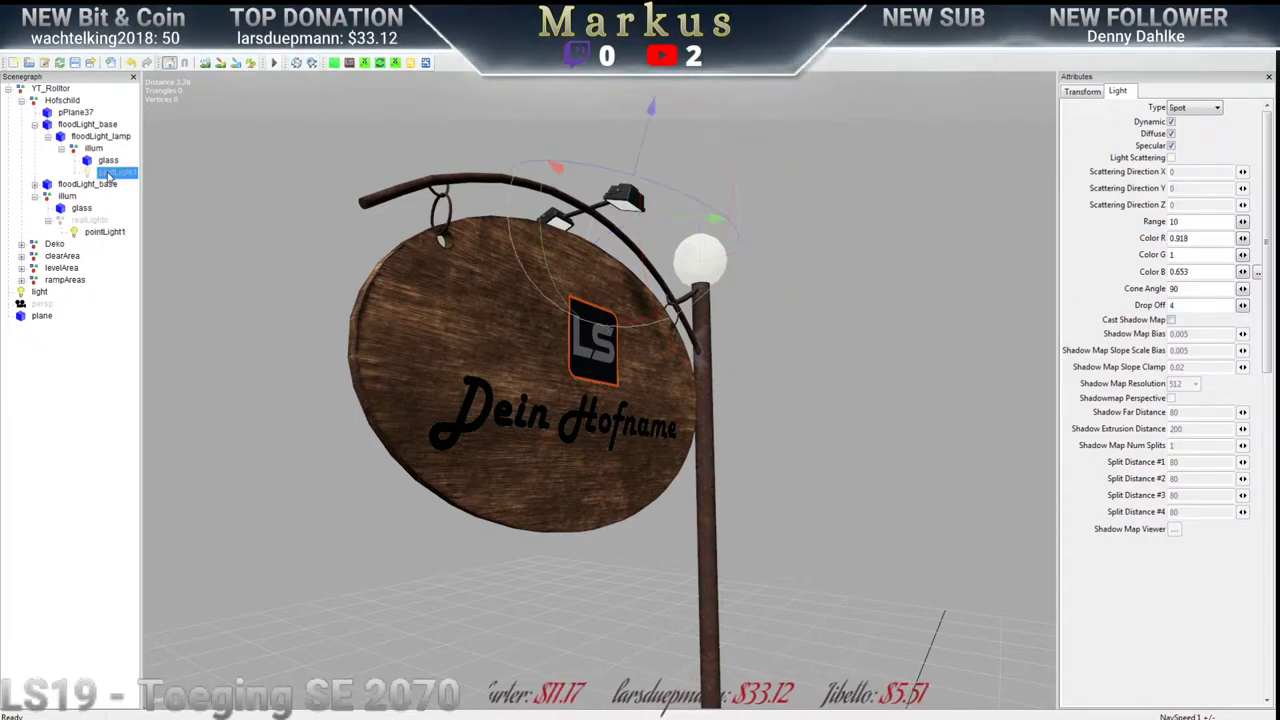
{"action": "left_click", "coordinate": [35, 185]}
{"action": "left_click", "coordinate": [48, 196]}
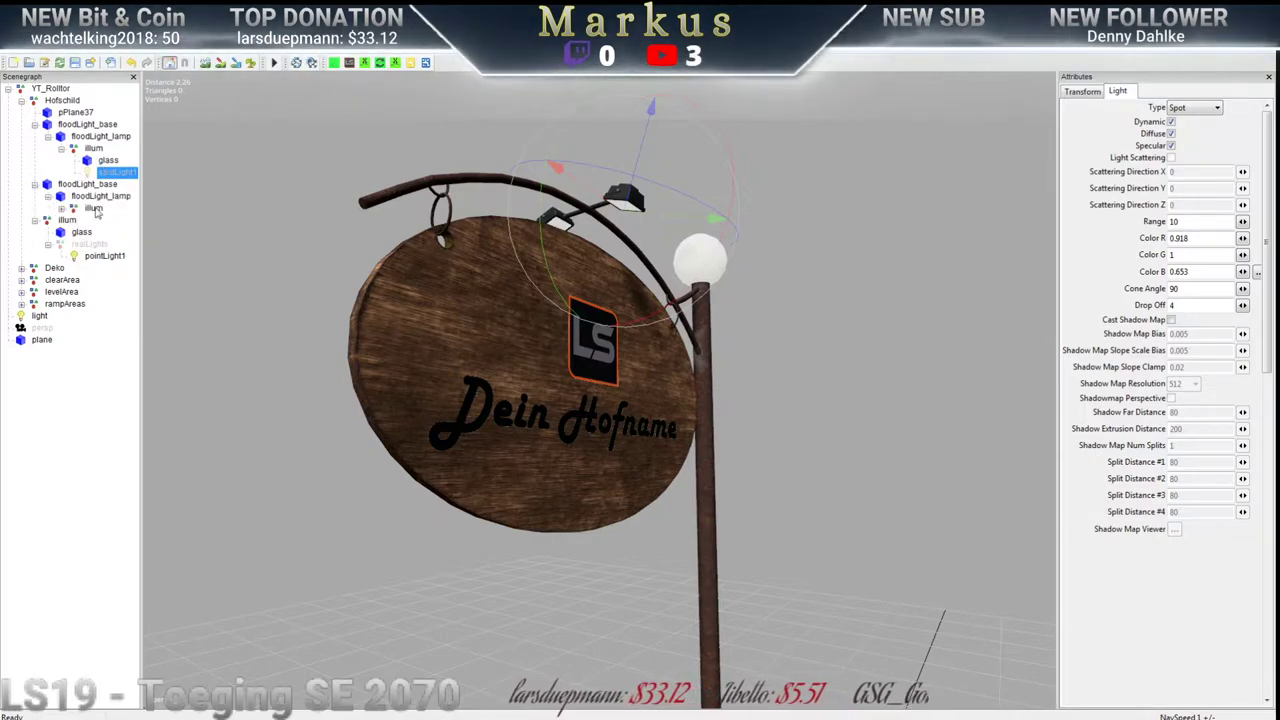
{"action": "left_click", "coordinate": [61, 208]}
{"action": "left_click", "coordinate": [115, 232]}
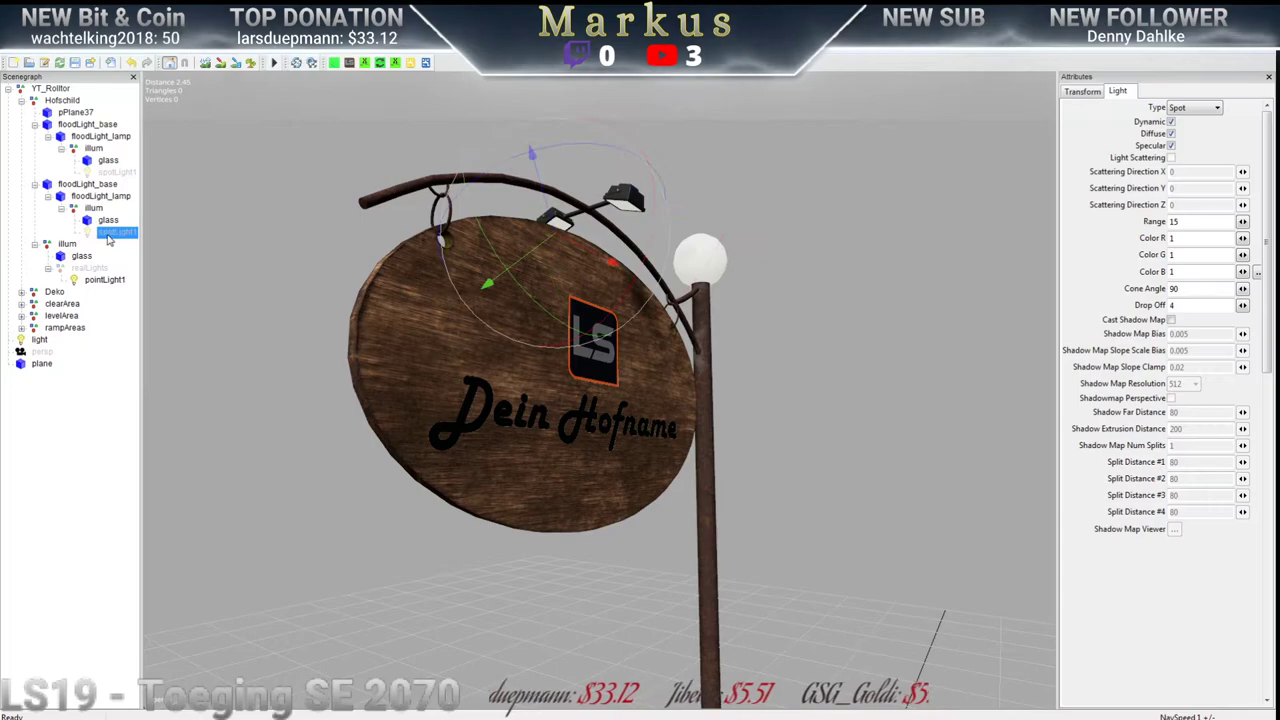
{"action": "double_click", "coordinate": [1195, 238]}
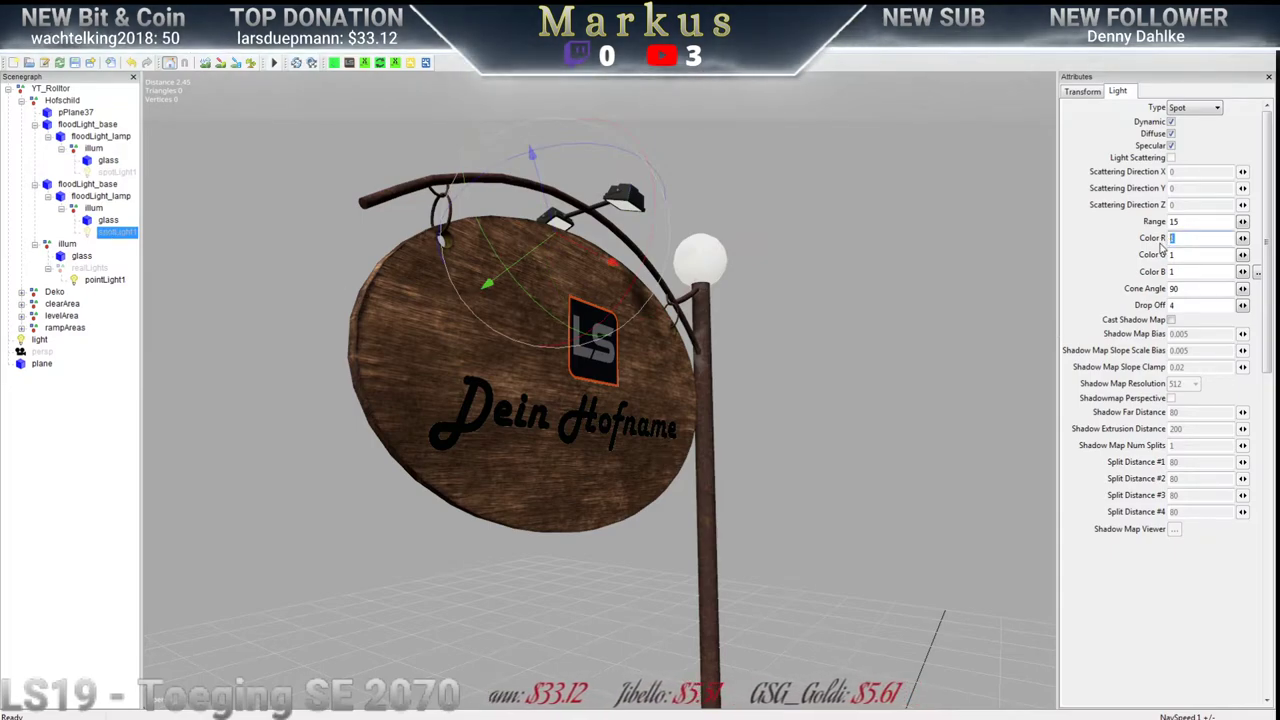
{"action": "type", "text": "0.918"}
{"action": "double_click", "coordinate": [1180, 221]}
{"action": "type", "text": "10"}
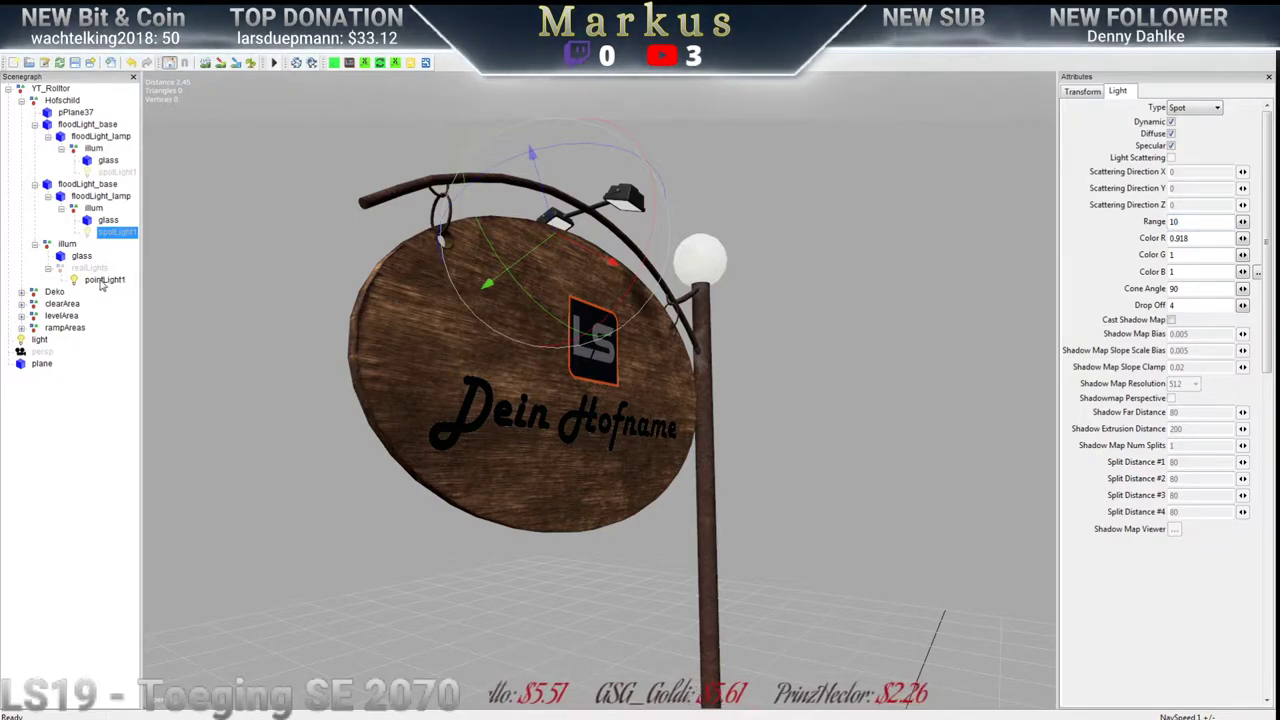
Copy the Color B value 0.653 from the first floodlight's spotLight1 to the second floodlight's spotLight1
{"action": "left_click", "coordinate": [114, 173]}
{"action": "left_click_drag", "start_coordinate": [1196, 272], "coordinate": [1161, 278]}
{"action": "key", "text": "ctrl+c"}
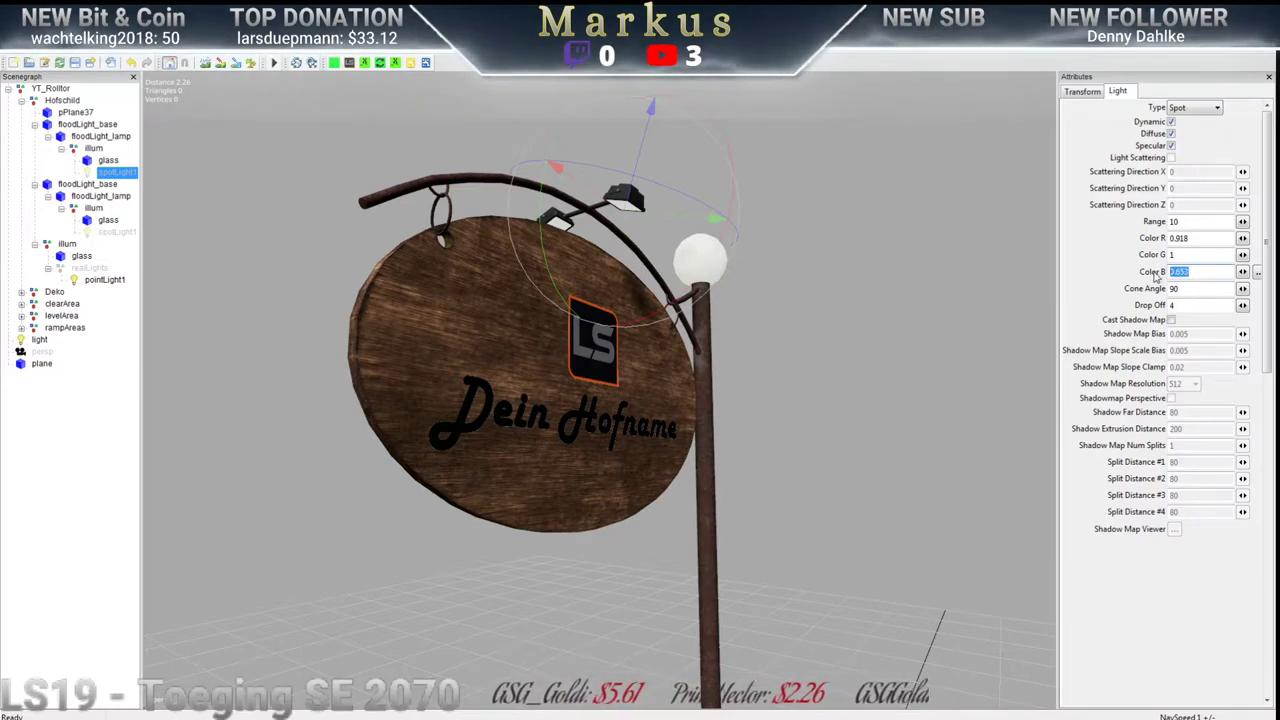
{"action": "type", "text": "1"}
{"action": "left_click", "coordinate": [116, 232]}
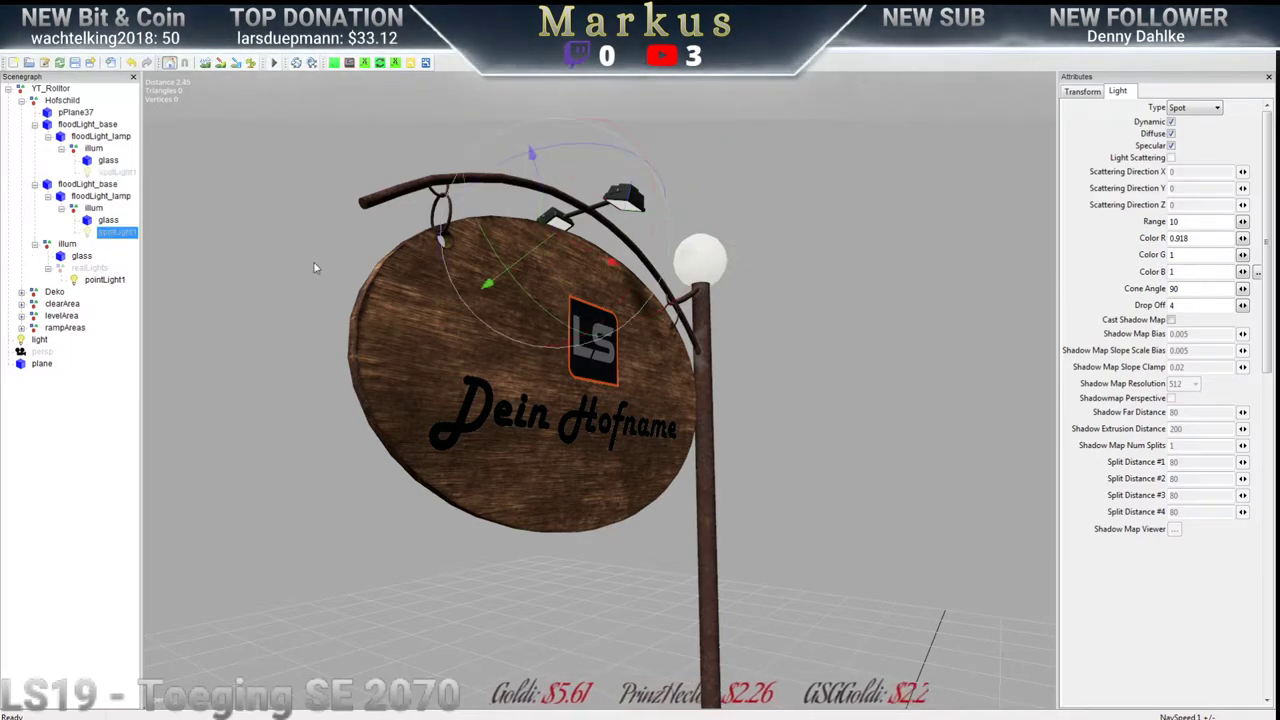
{"action": "left_click_drag", "start_coordinate": [1190, 272], "coordinate": [1164, 272]}
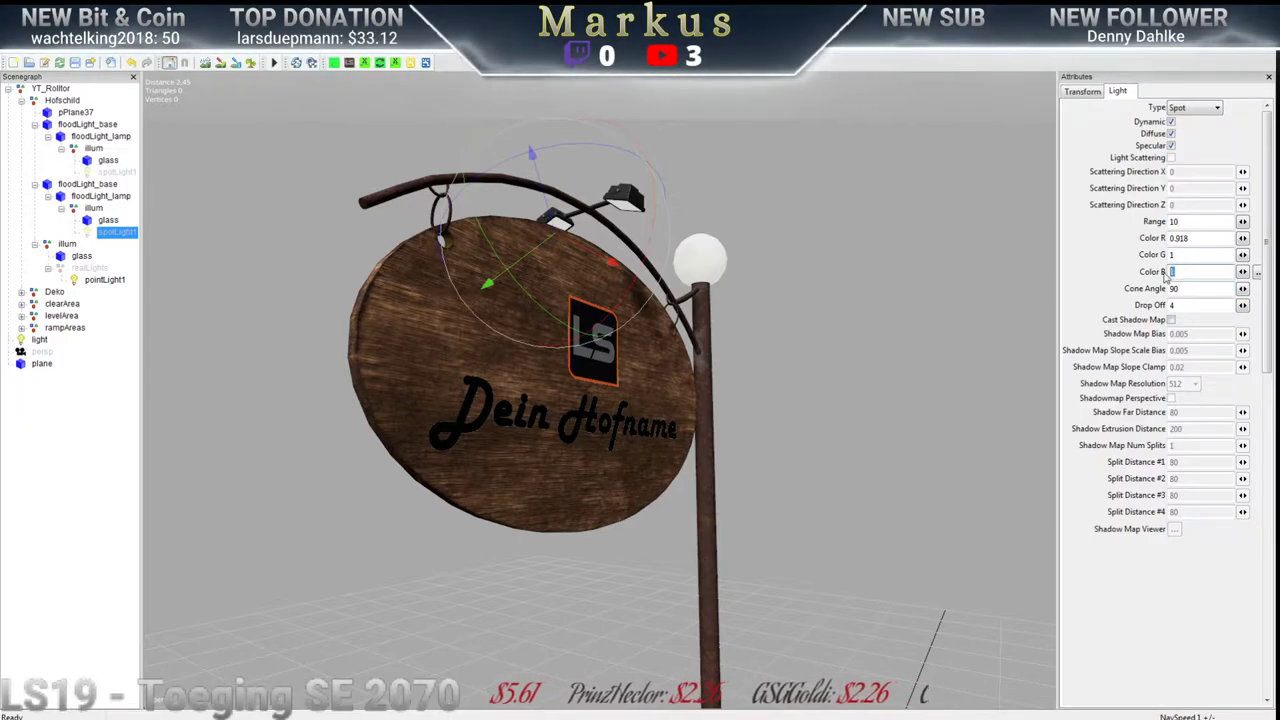
{"action": "key", "text": "ctrl+v"}
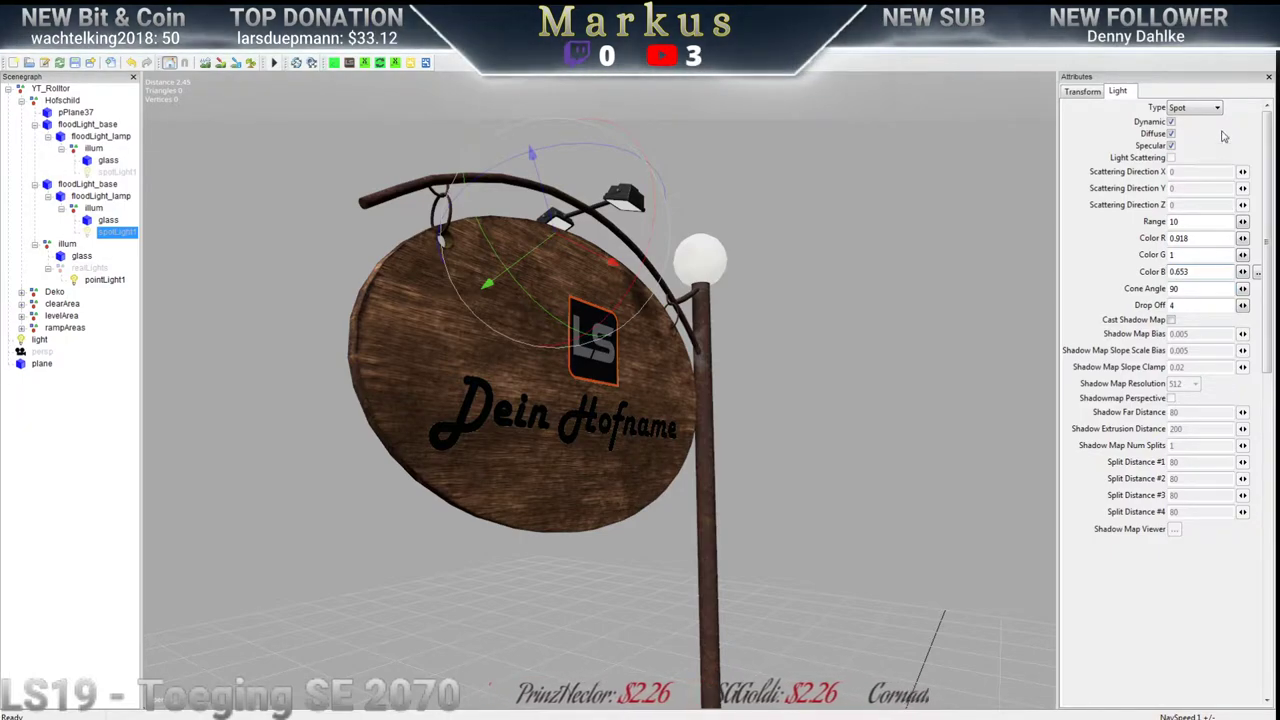
View the light types available for the second floodlight's spotLight1 without changing the type
{"action": "left_click", "coordinate": [1188, 112]}
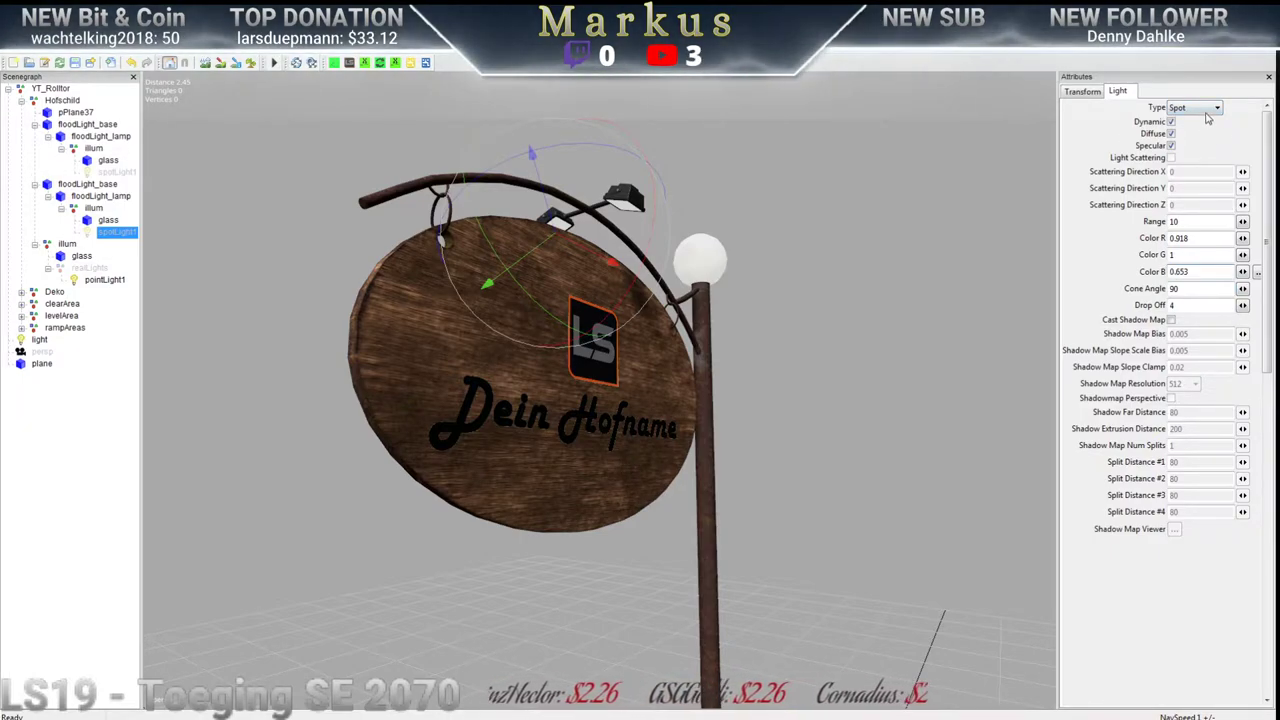
{"action": "left_click", "coordinate": [1215, 110]}
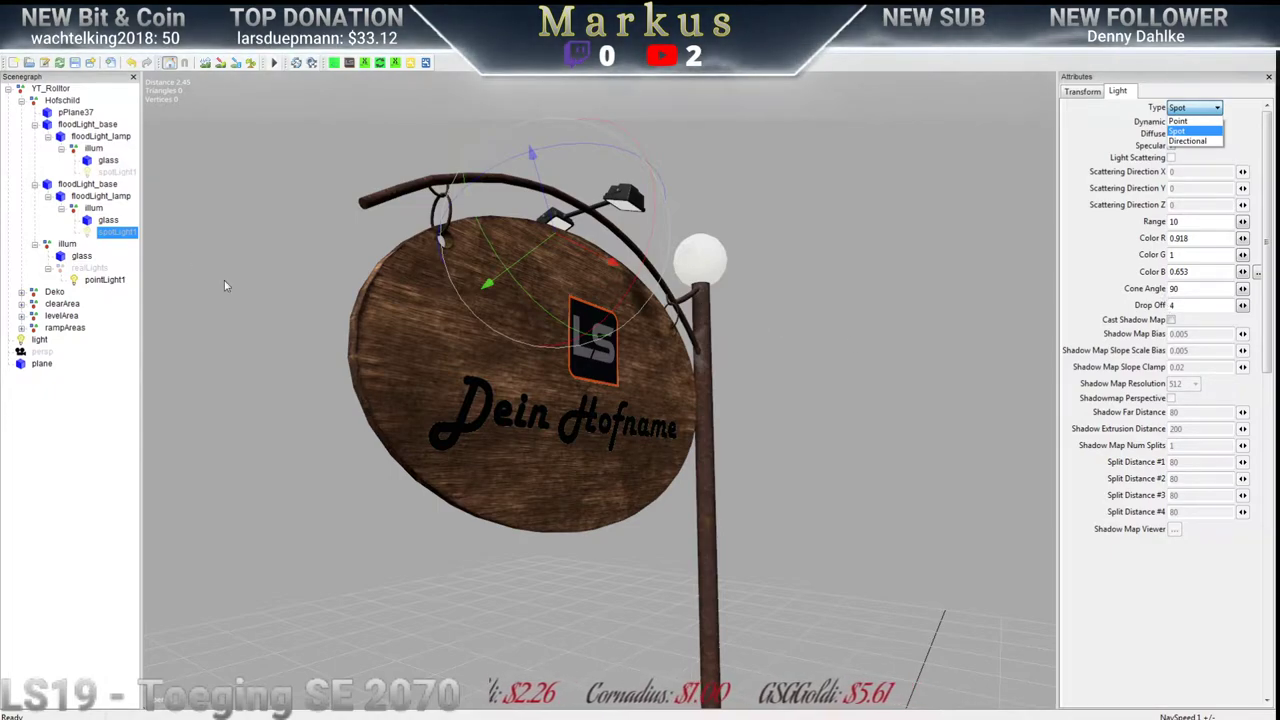
{"action": "left_click", "coordinate": [105, 226]}
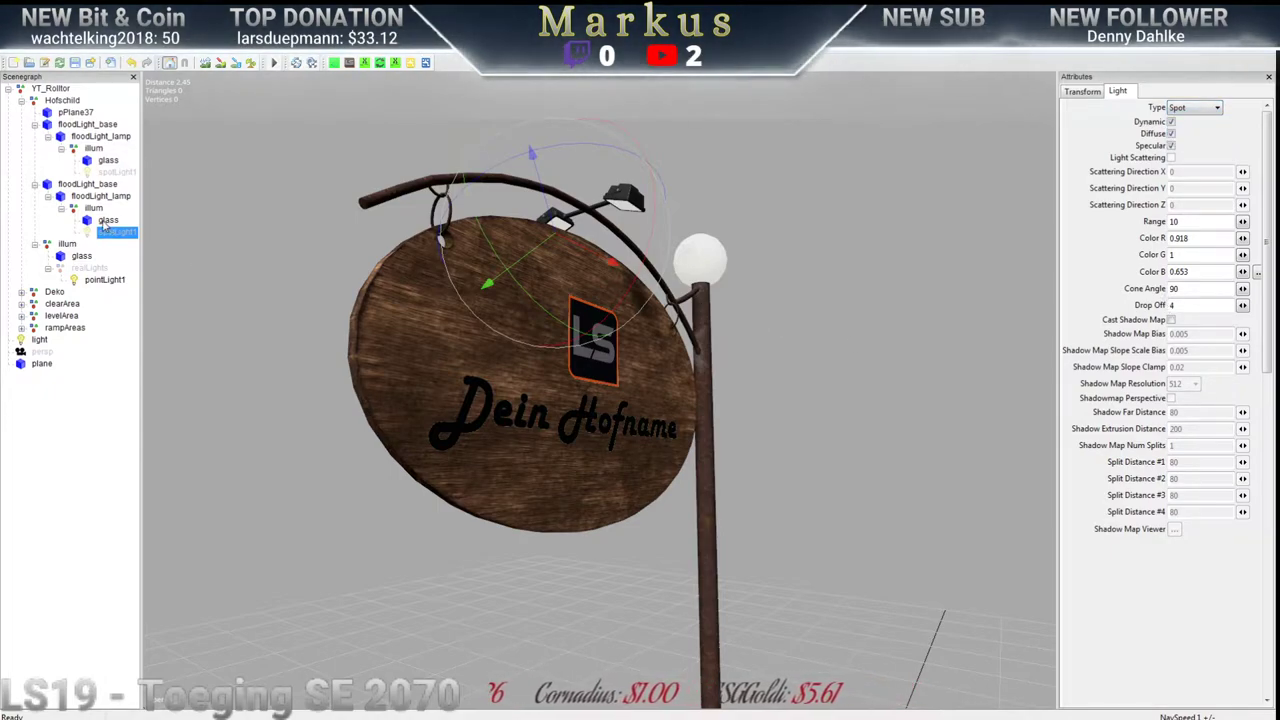
Select the second floodlight's glass and show its material's custom shader settings in place of the attributes
{"action": "left_click", "coordinate": [106, 220]}
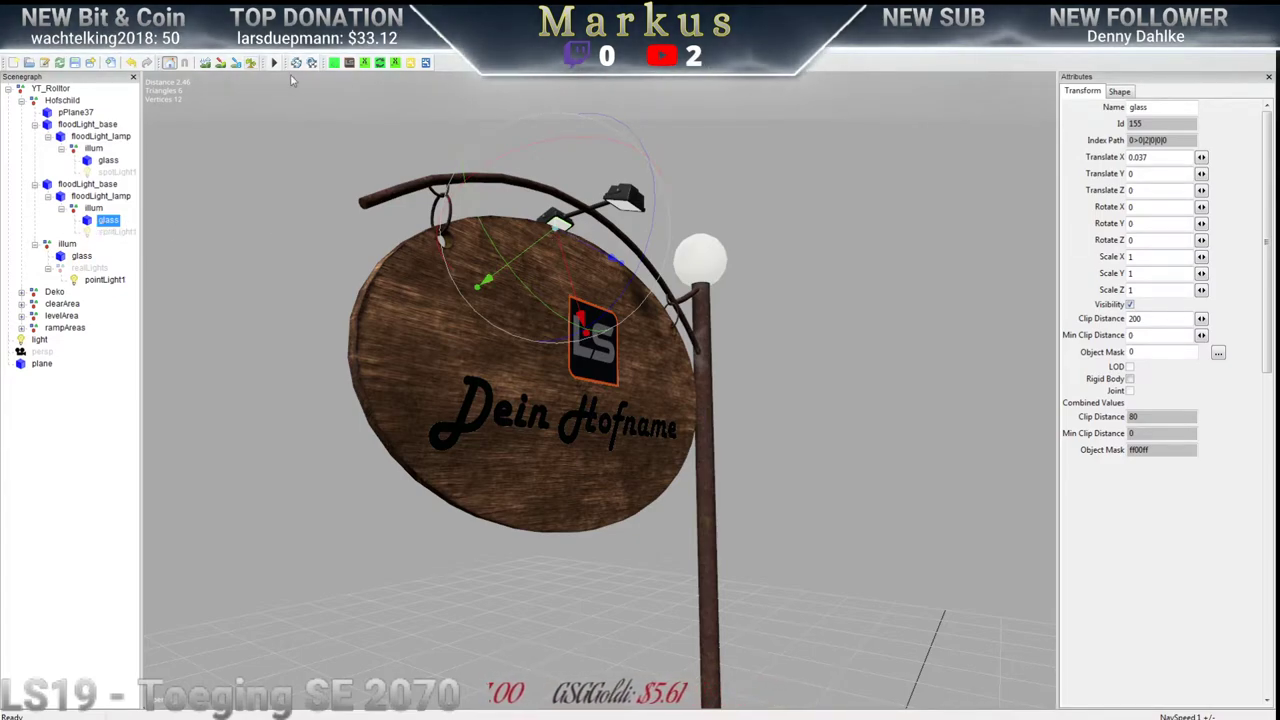
{"action": "left_click", "coordinate": [1268, 77]}
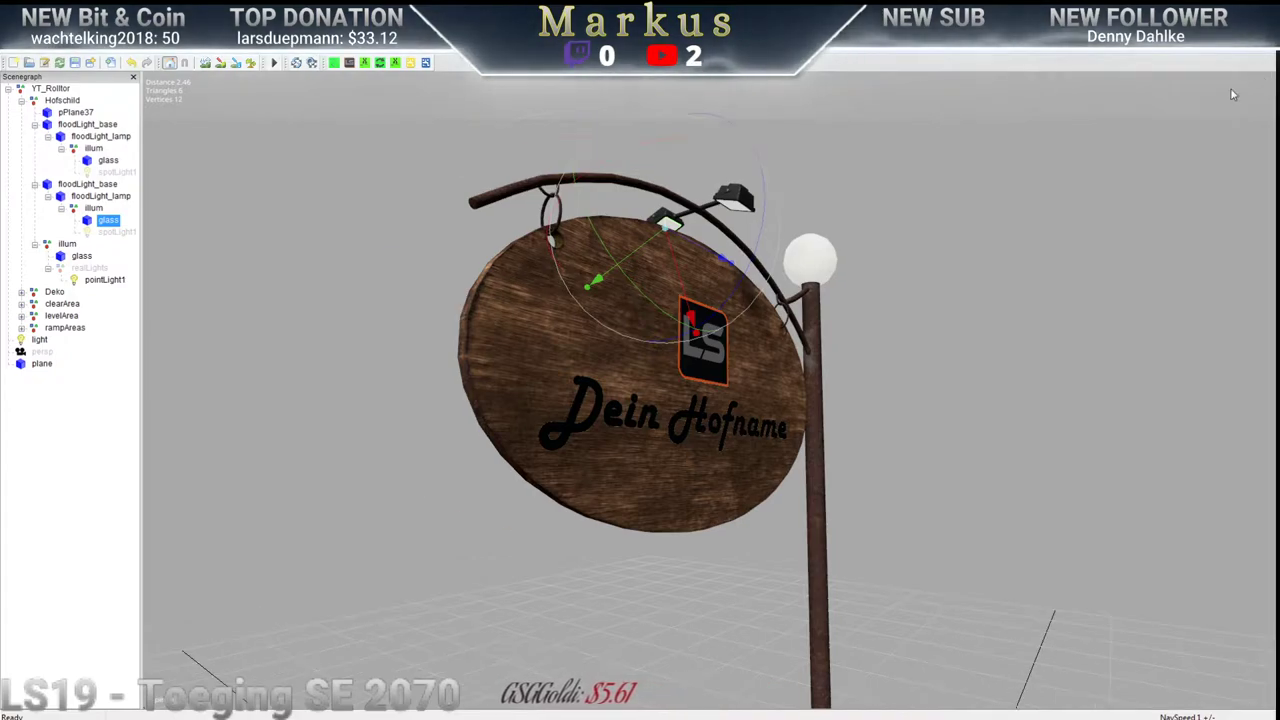
{"action": "left_click", "coordinate": [150, 45]}
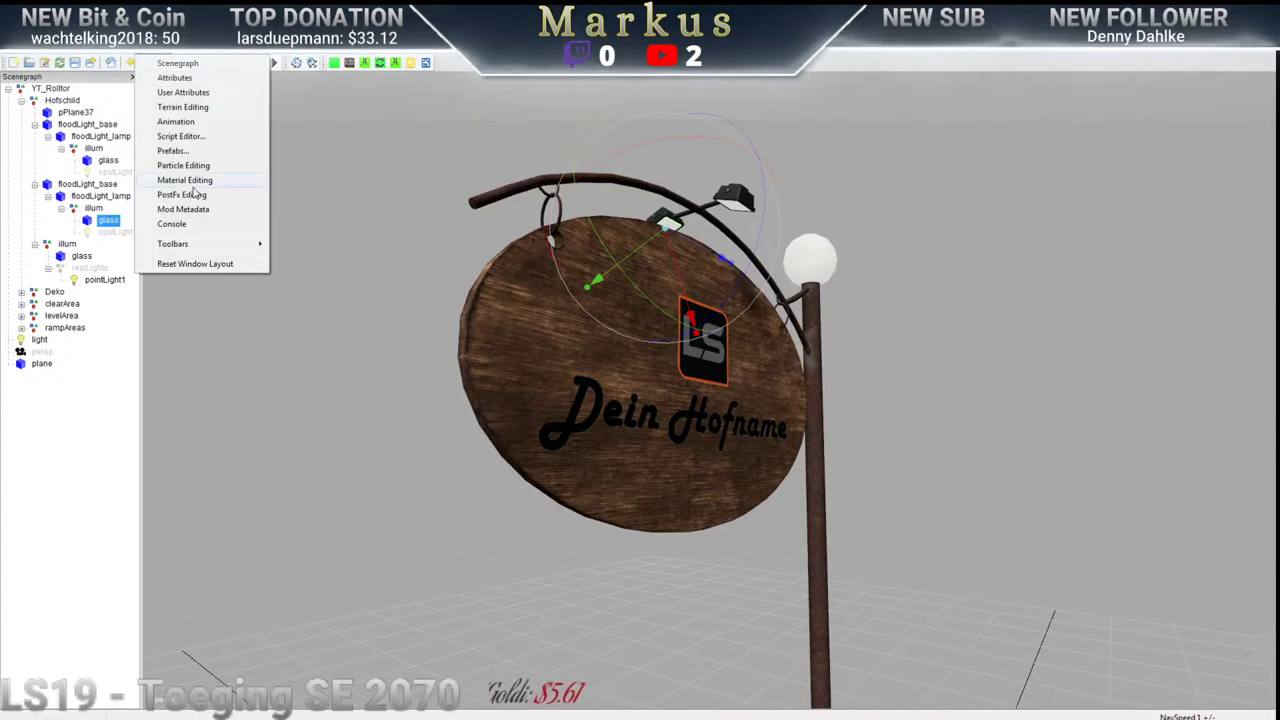
{"action": "left_click", "coordinate": [181, 186]}
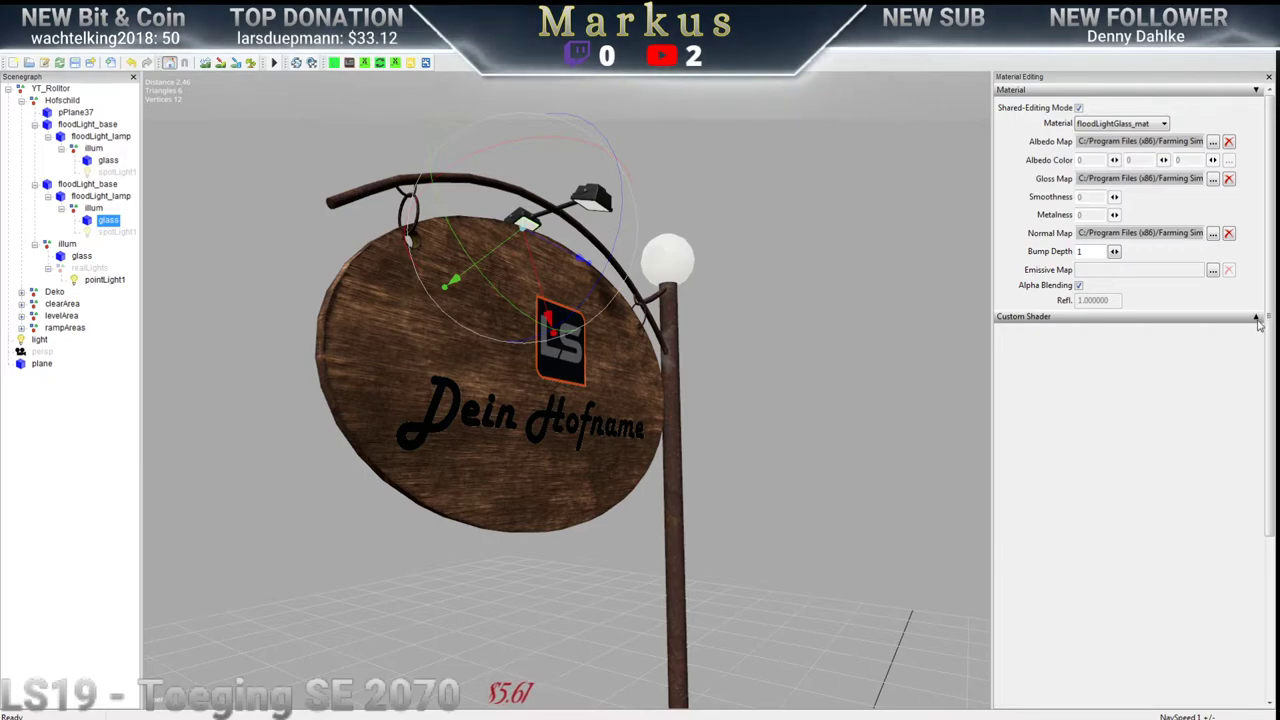
{"action": "left_click", "coordinate": [1257, 318]}
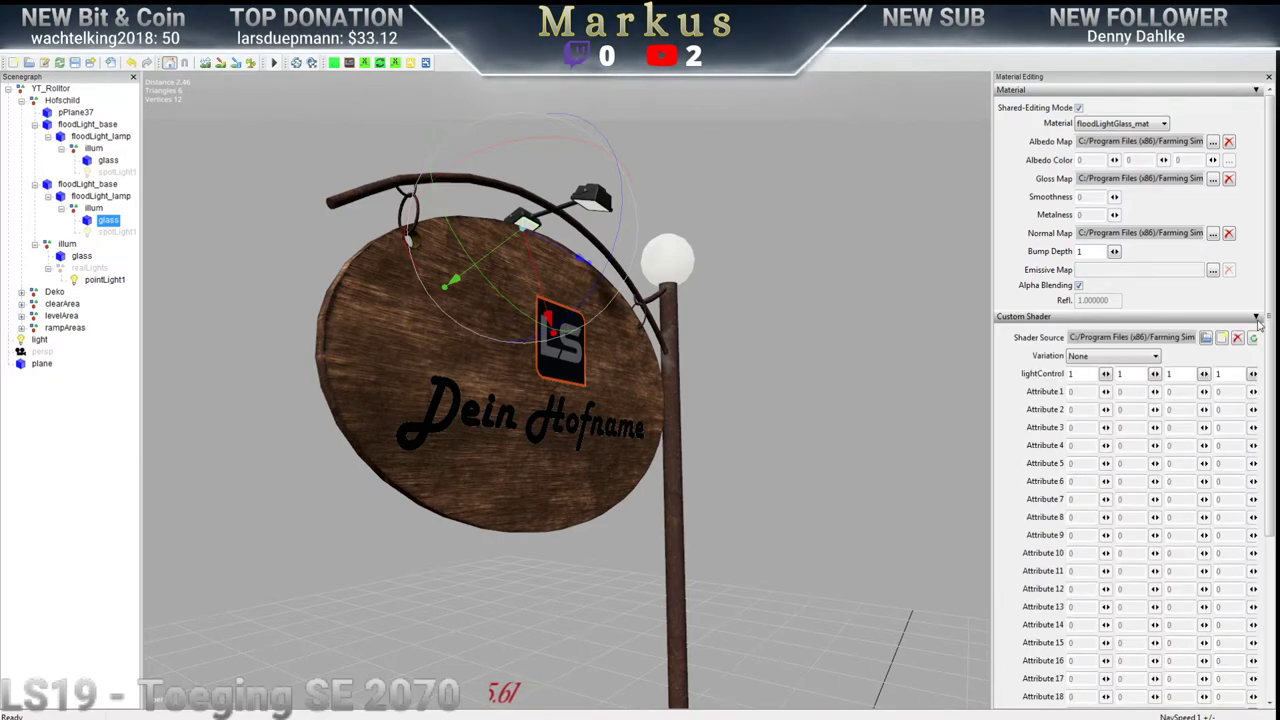
Set all four lightControl values of the floodLightGlass_mat material to 0.5
{"action": "double_click", "coordinate": [1076, 373]}
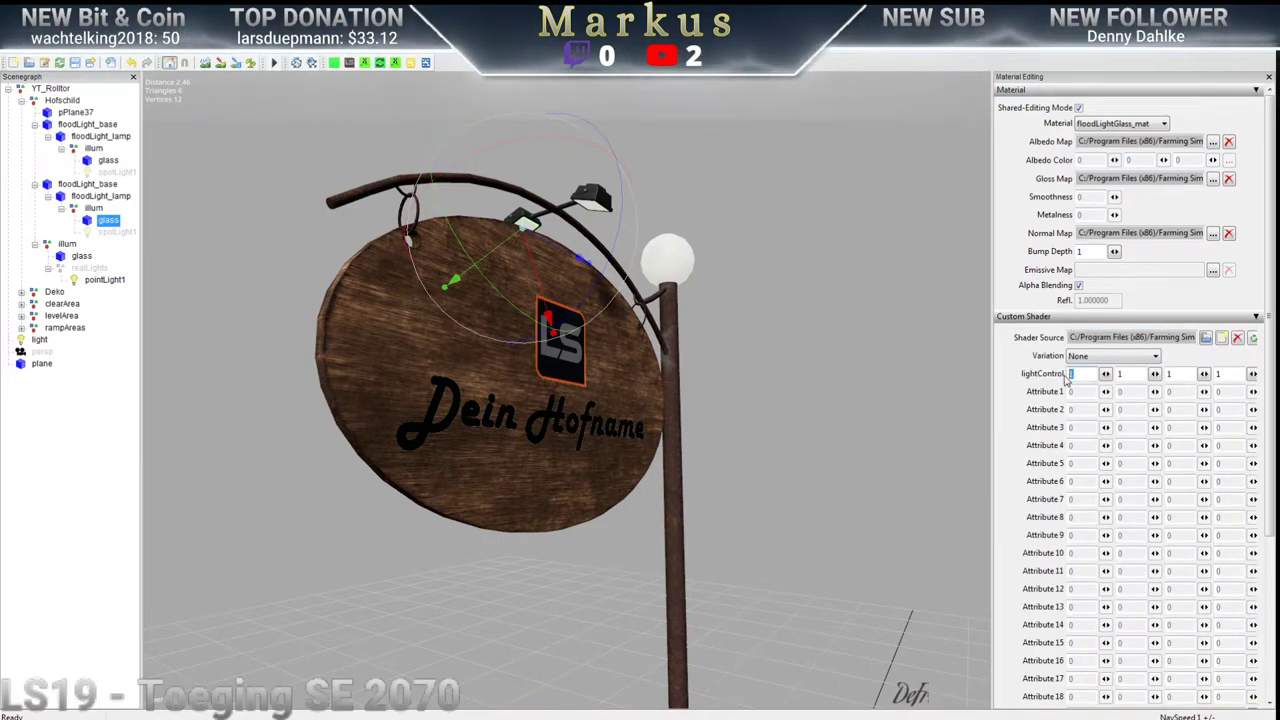
{"action": "scroll", "coordinate": [620, 330], "scroll_direction": "up", "scroll_amount": 5}
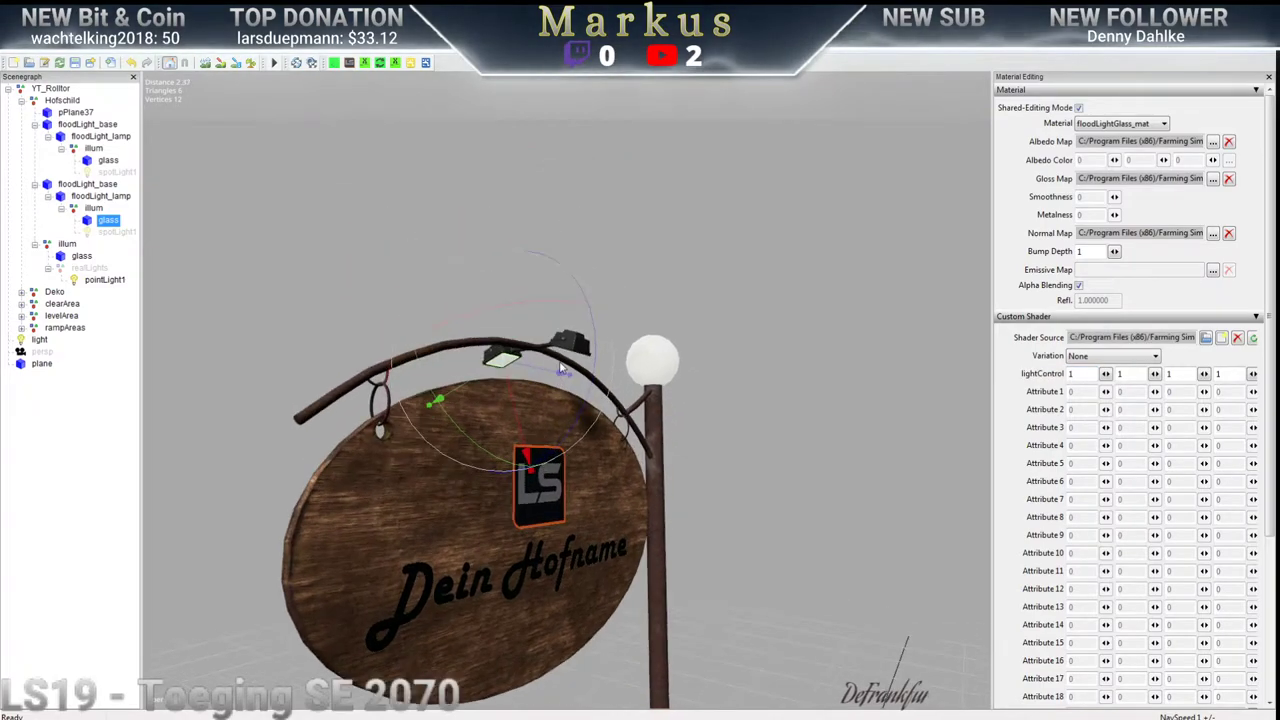
{"action": "scroll", "coordinate": [584, 355], "scroll_direction": "up", "scroll_amount": 5}
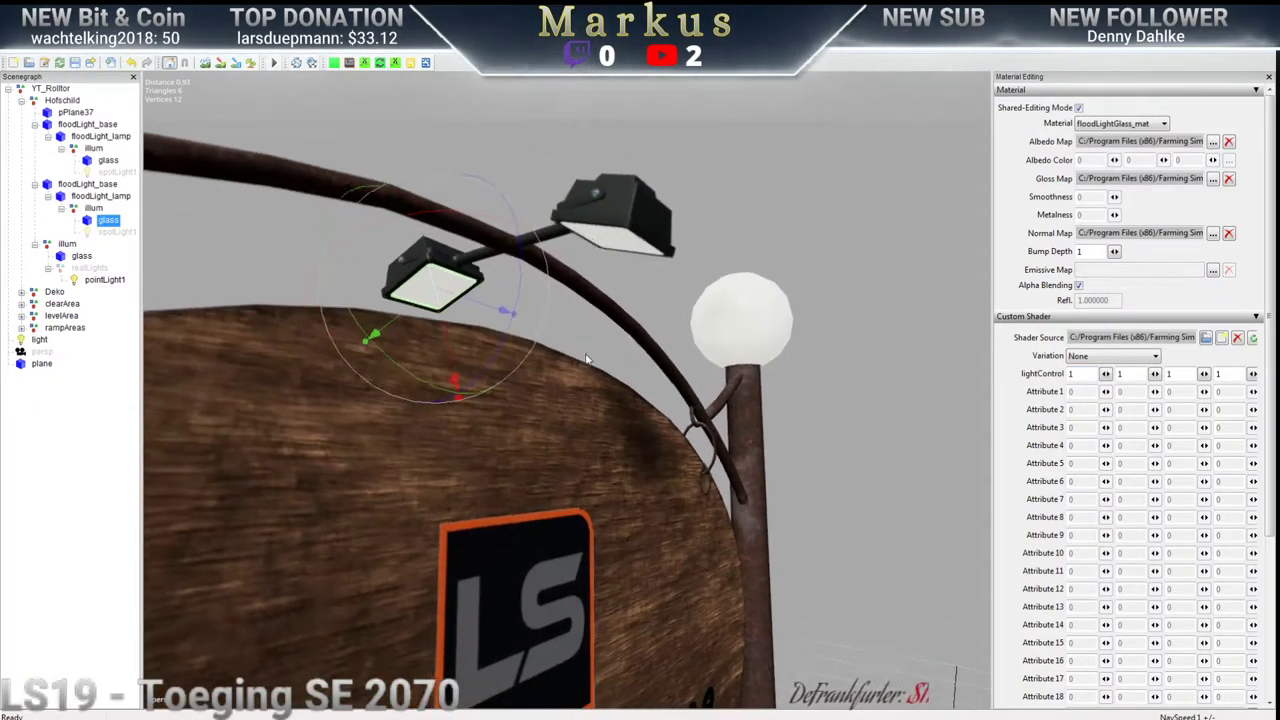
{"action": "double_click", "coordinate": [1078, 374]}
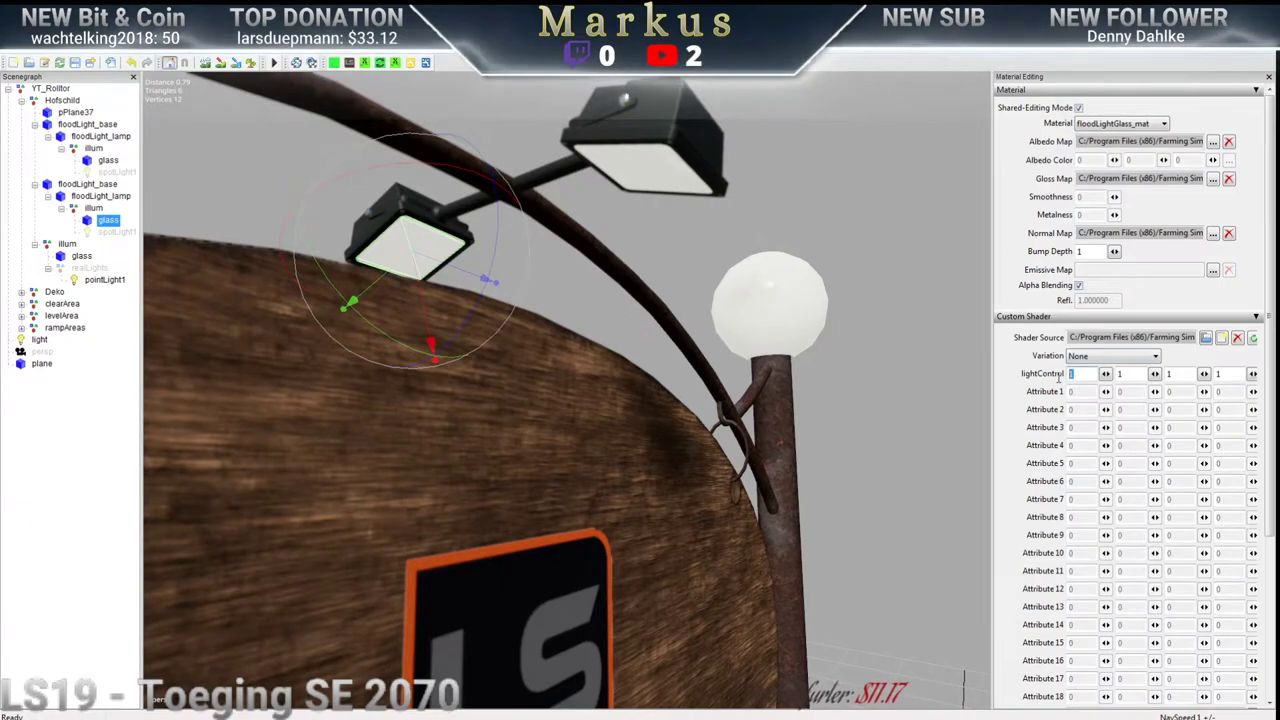
{"action": "type", "text": "0.5"}
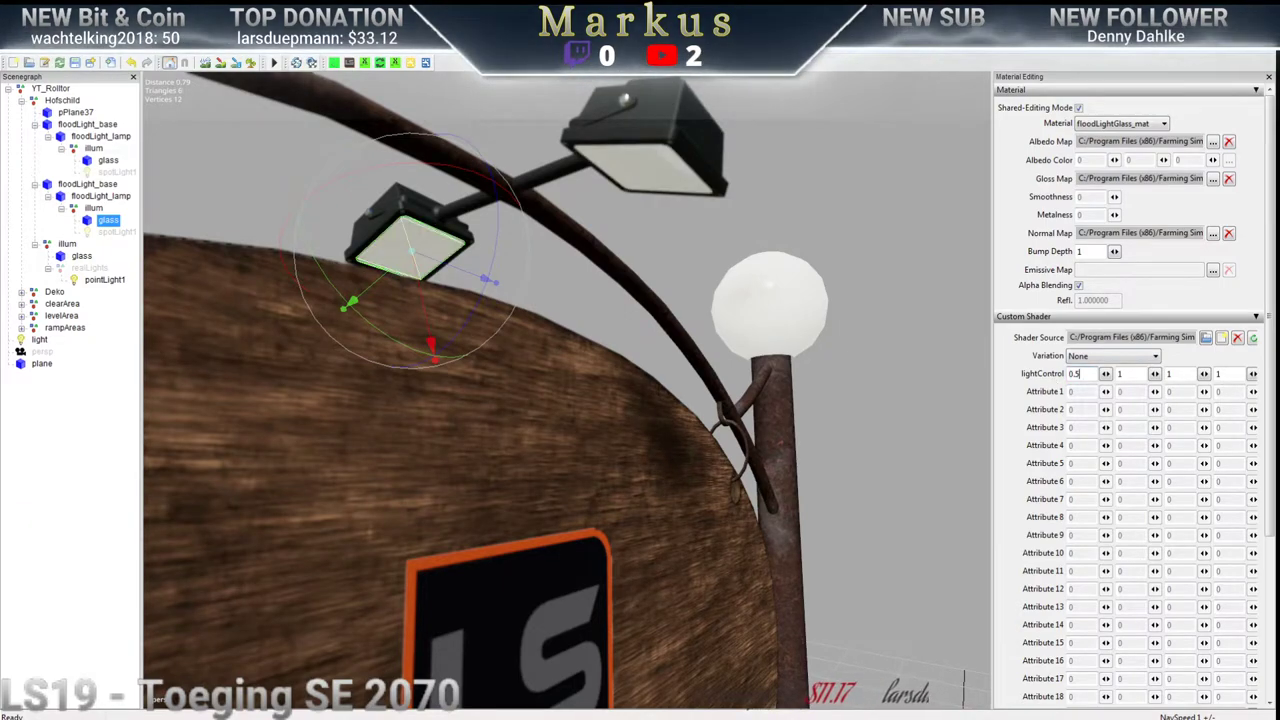
{"action": "double_click", "coordinate": [1120, 374]}
{"action": "type", "text": "0"}
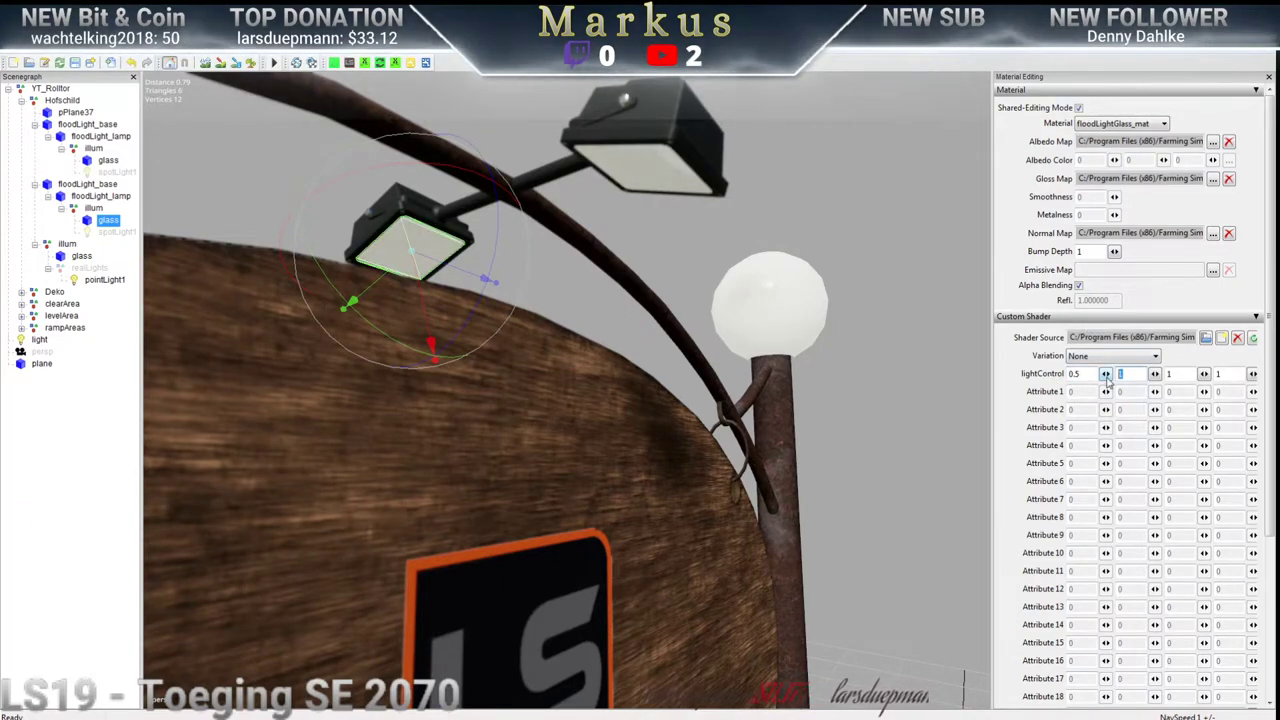
{"action": "type", "text": ".5"}
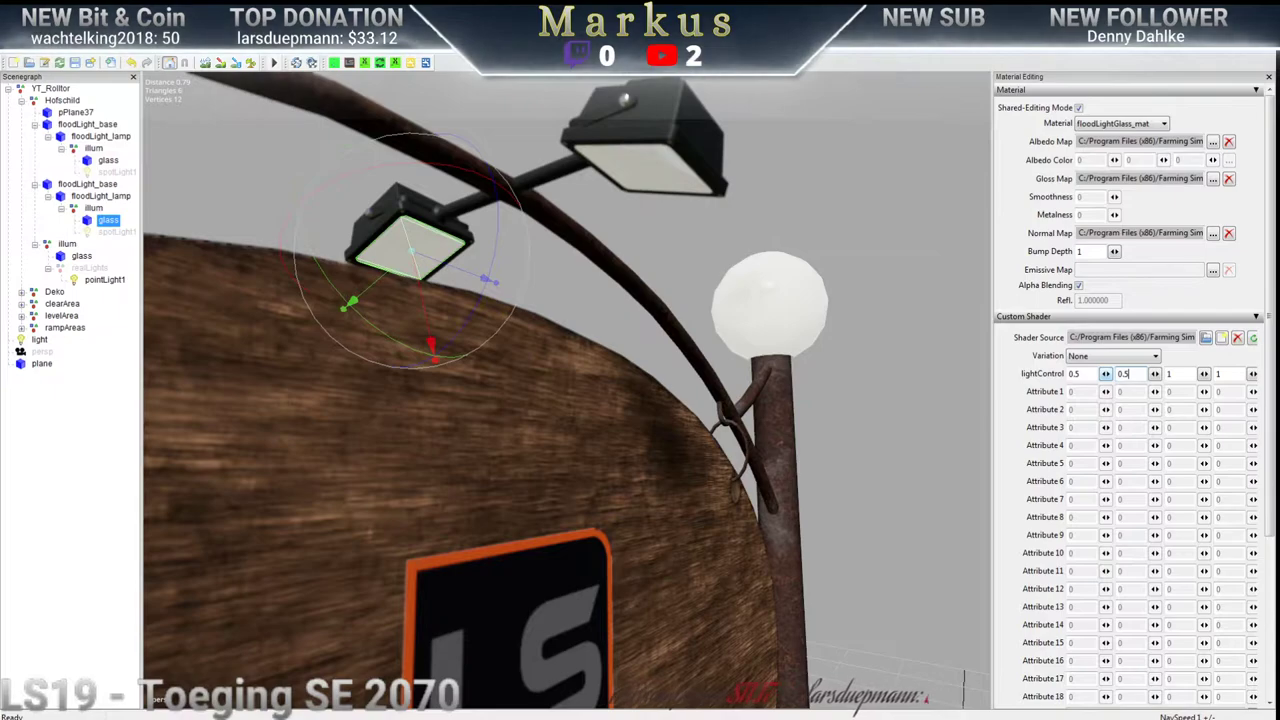
{"action": "double_click", "coordinate": [1172, 374]}
{"action": "type", "text": "0.5"}
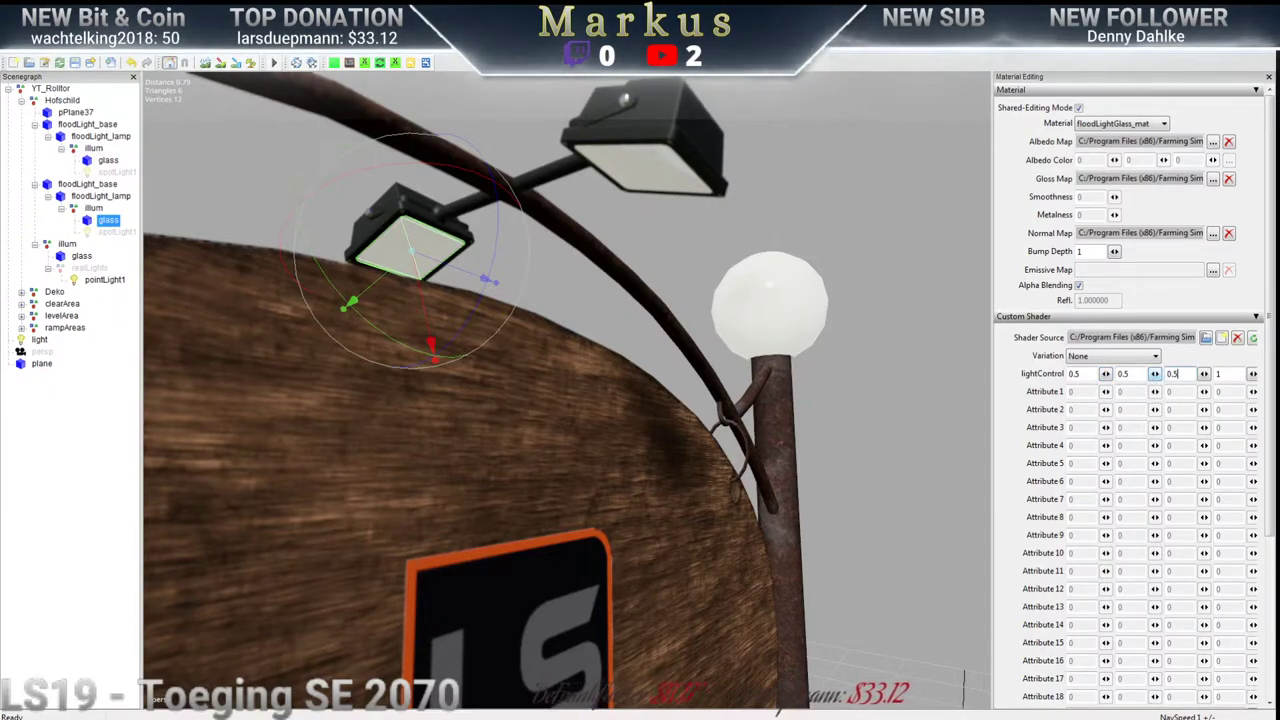
{"action": "double_click", "coordinate": [1218, 374]}
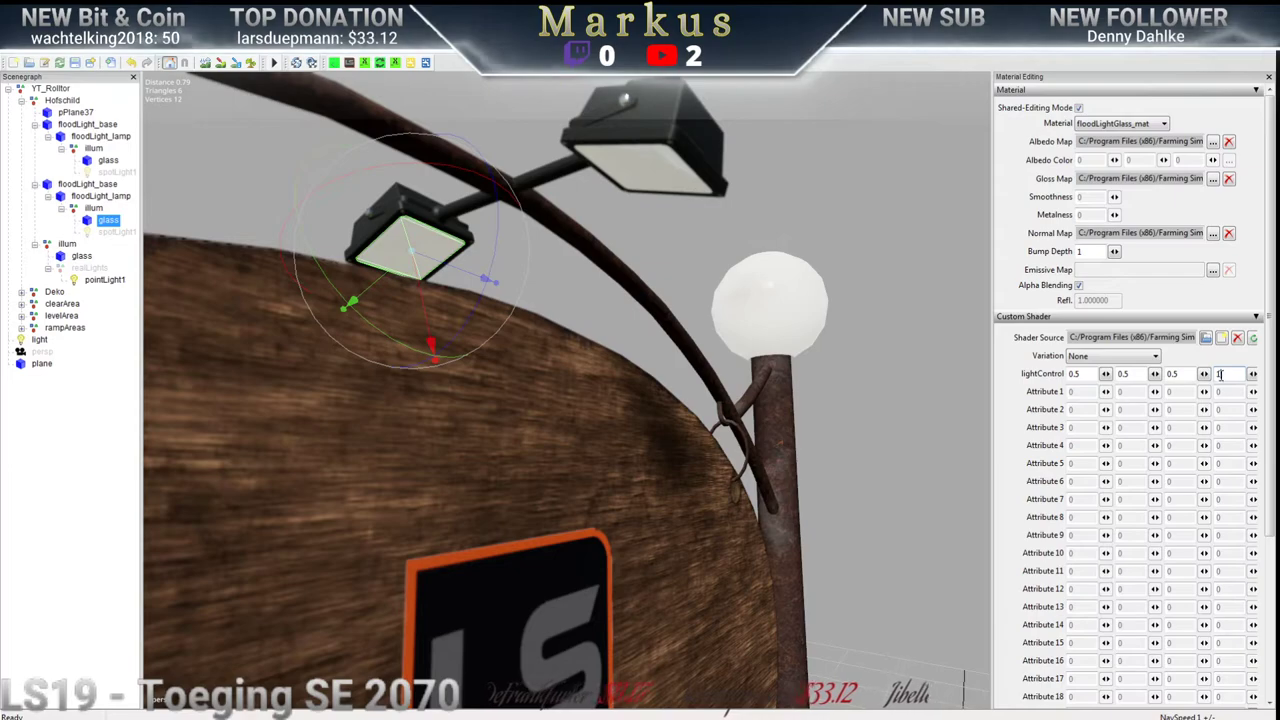
{"action": "type", "text": "0."}
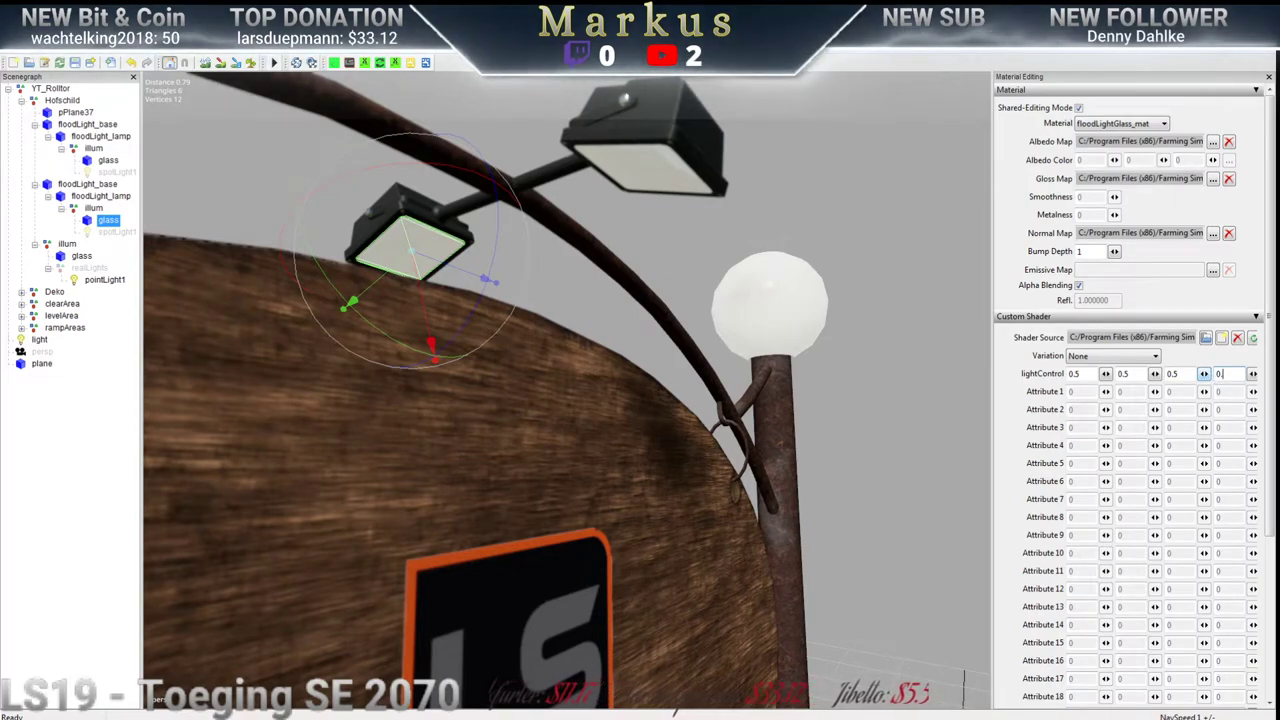
{"action": "type", "text": "5"}
{"action": "key", "text": "Return"}
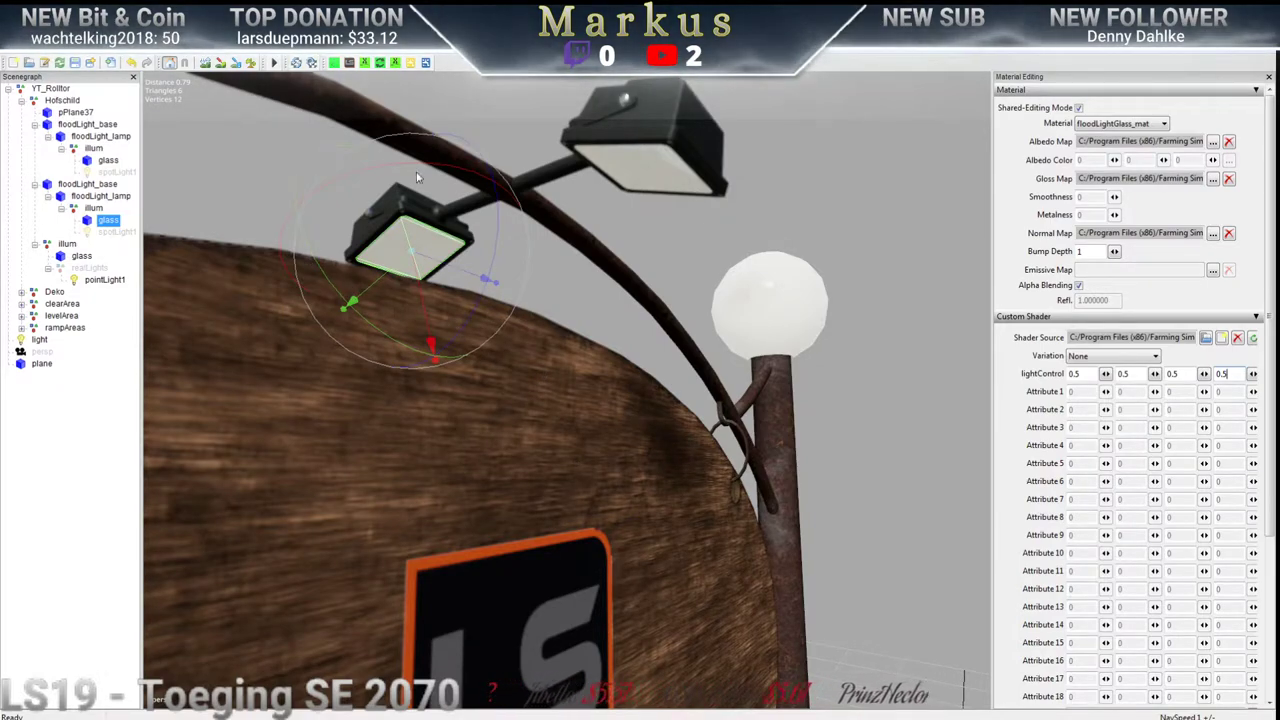
Set the first lightControl value of the floodLightGlass_mat material to 0.2
{"action": "middle_click_drag", "start_coordinate": [557, 385], "coordinate": [487, 249]}
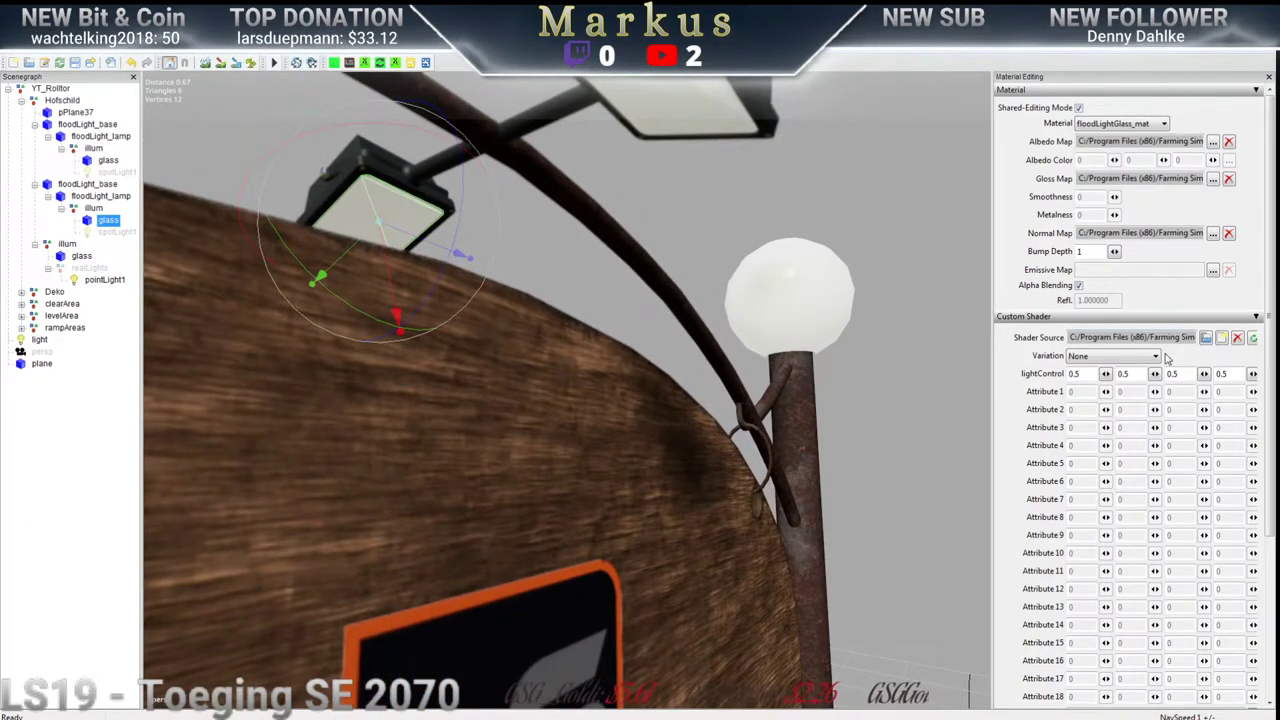
{"action": "double_click", "coordinate": [1077, 374]}
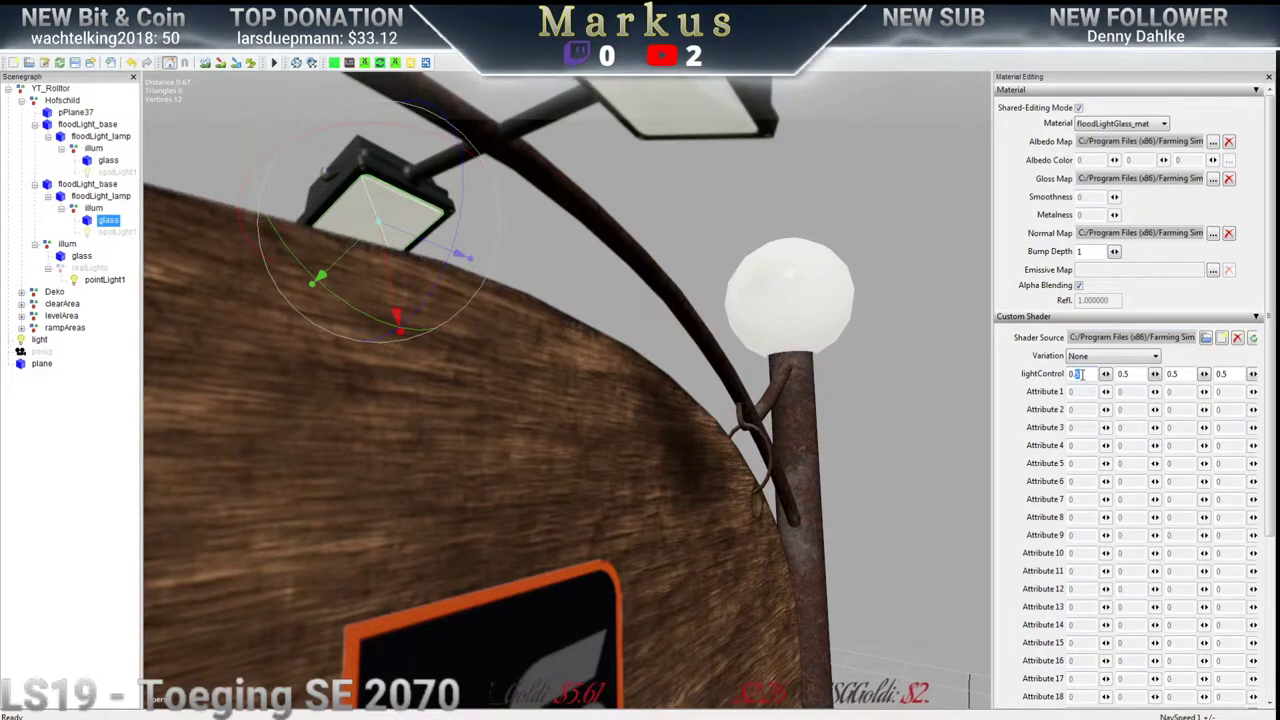
{"action": "type", "text": "0.2"}
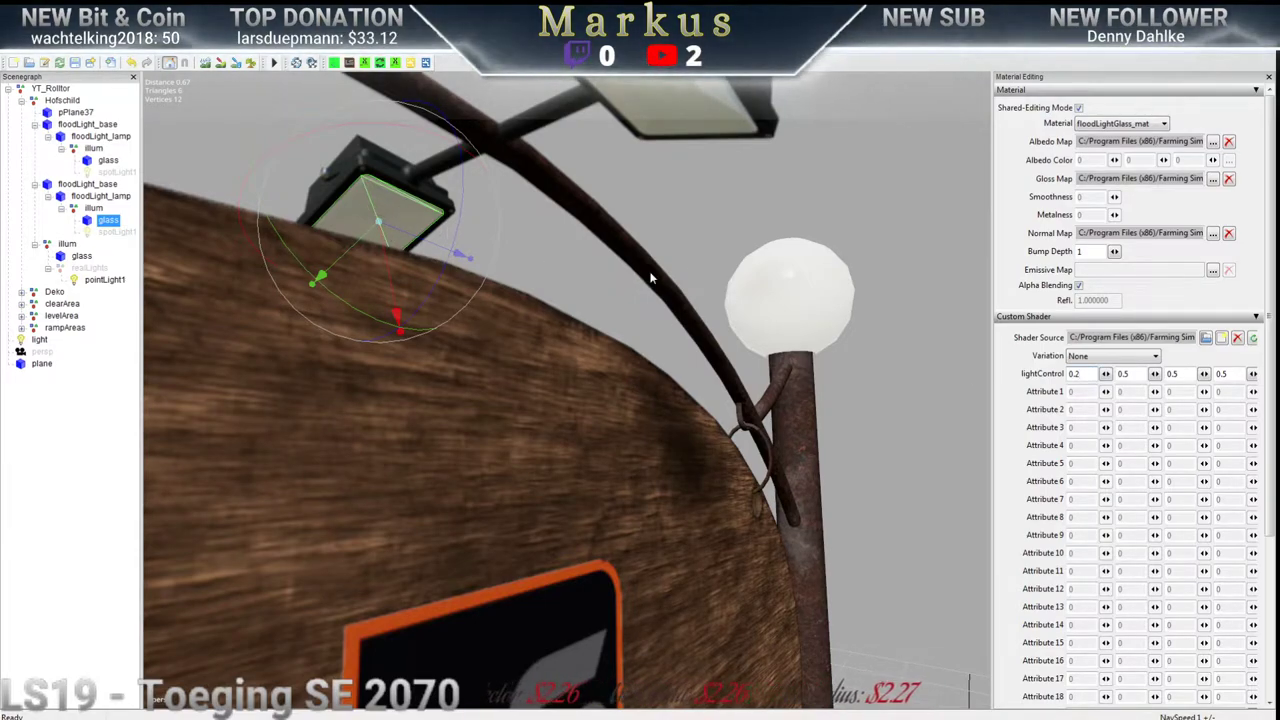
{"action": "double_click", "coordinate": [1080, 374]}
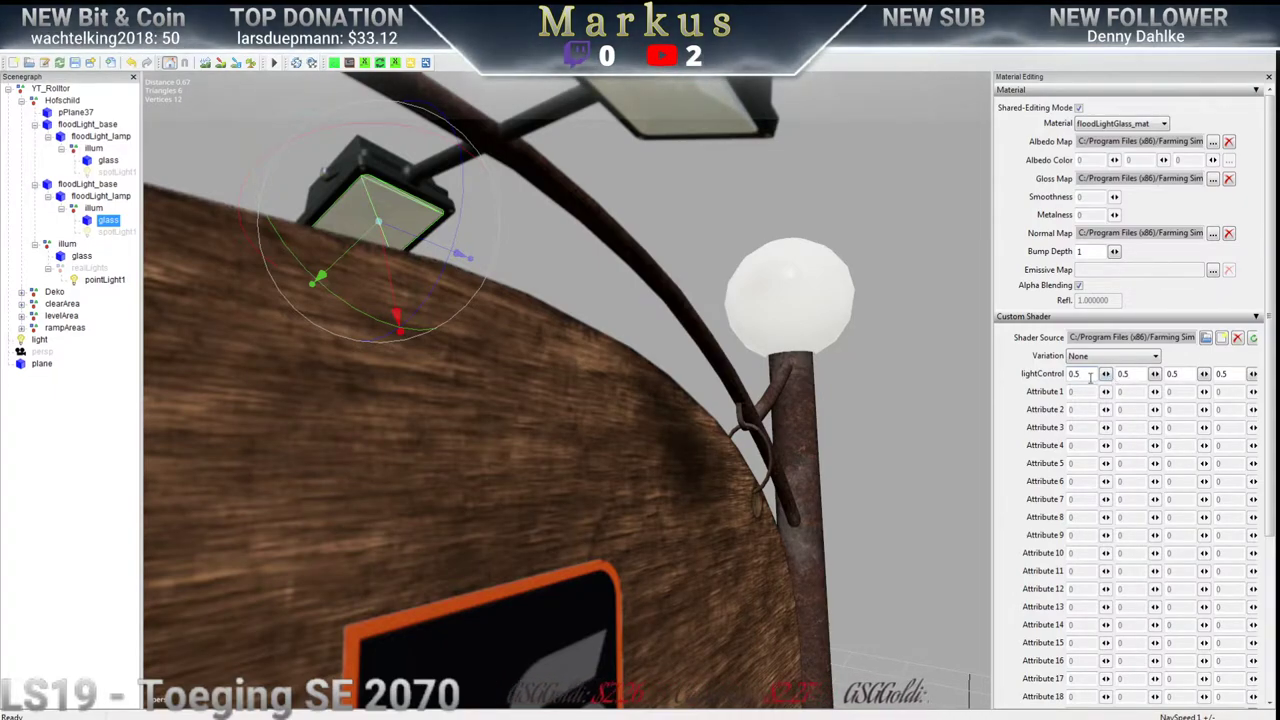
{"action": "key", "text": "BackSpace"}
{"action": "type", "text": "2"}
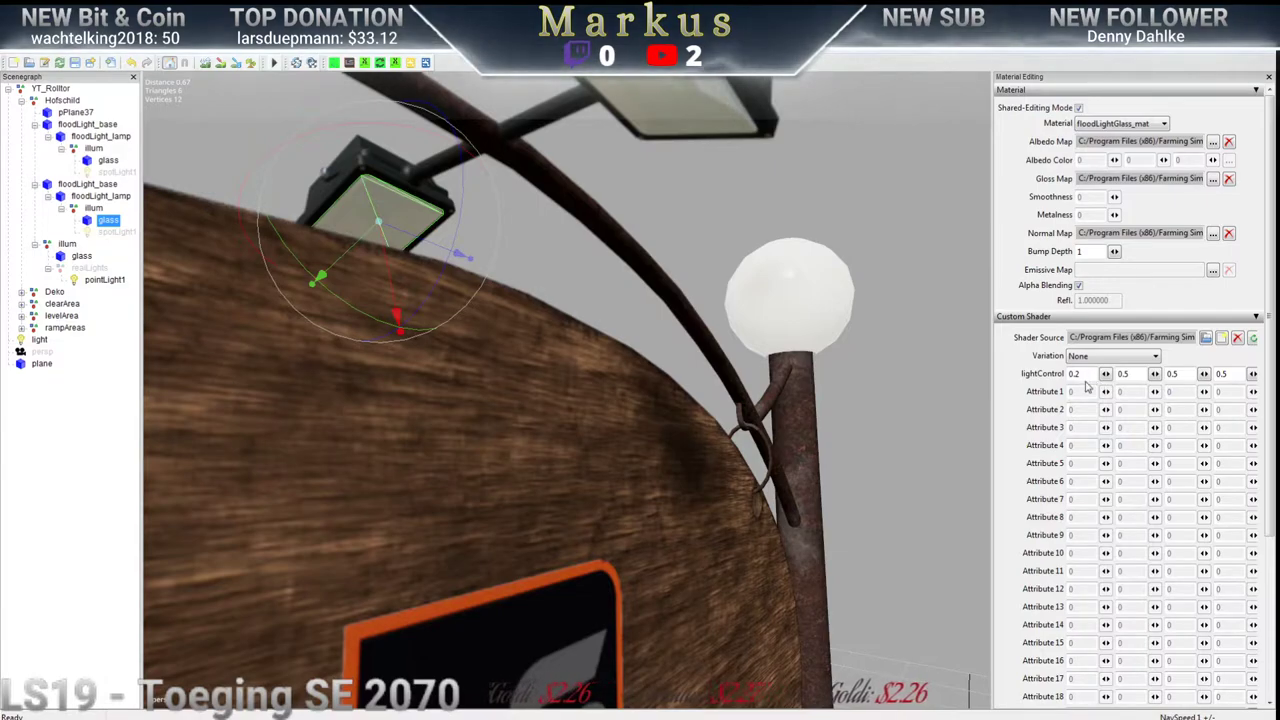
Close the material editing view and deselect the floodlight glass with the whole farm sign in view
{"action": "left_click", "coordinate": [1268, 77]}
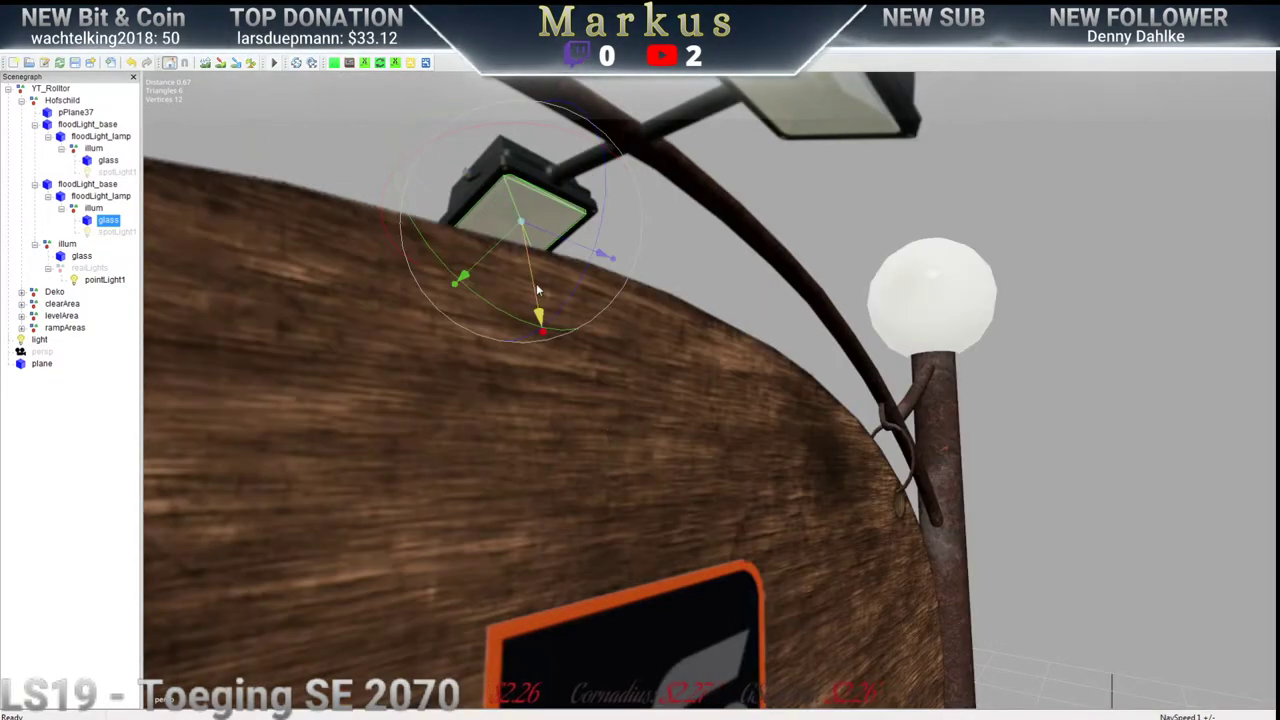
{"action": "scroll", "coordinate": [757, 380], "scroll_direction": "down", "scroll_amount": 10}
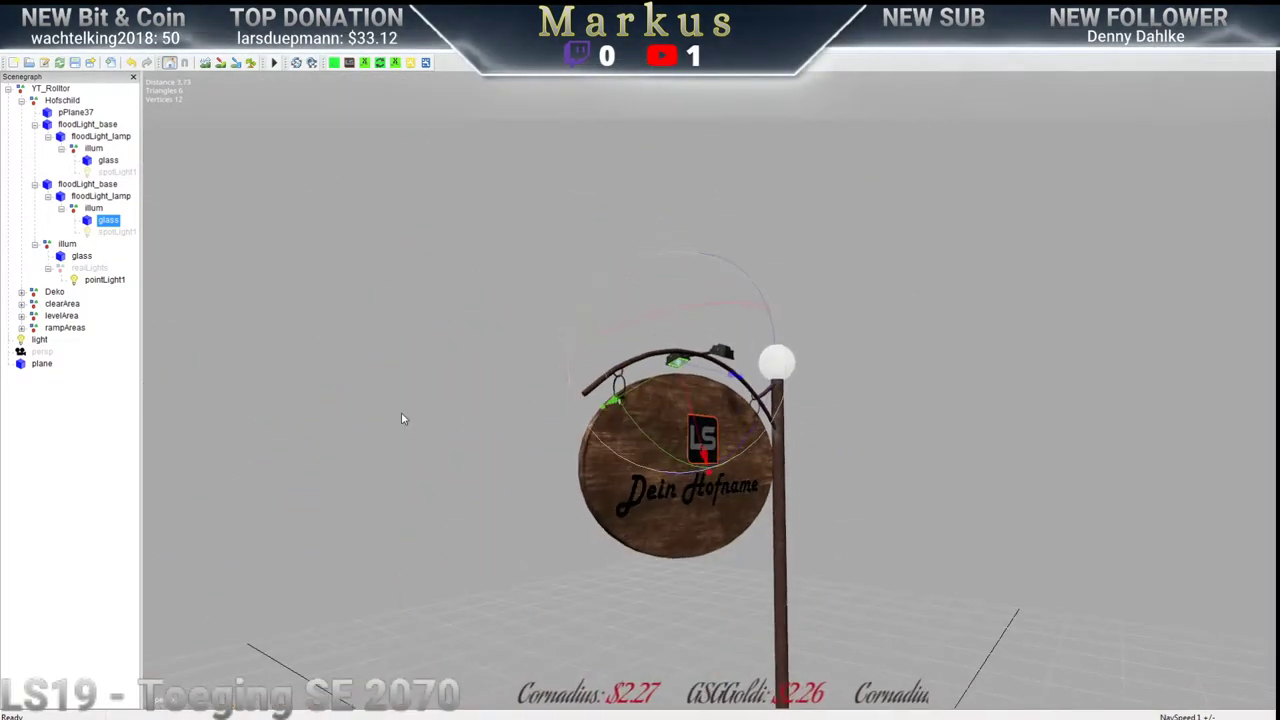
{"action": "scroll", "coordinate": [791, 407], "scroll_direction": "down", "scroll_amount": 4}
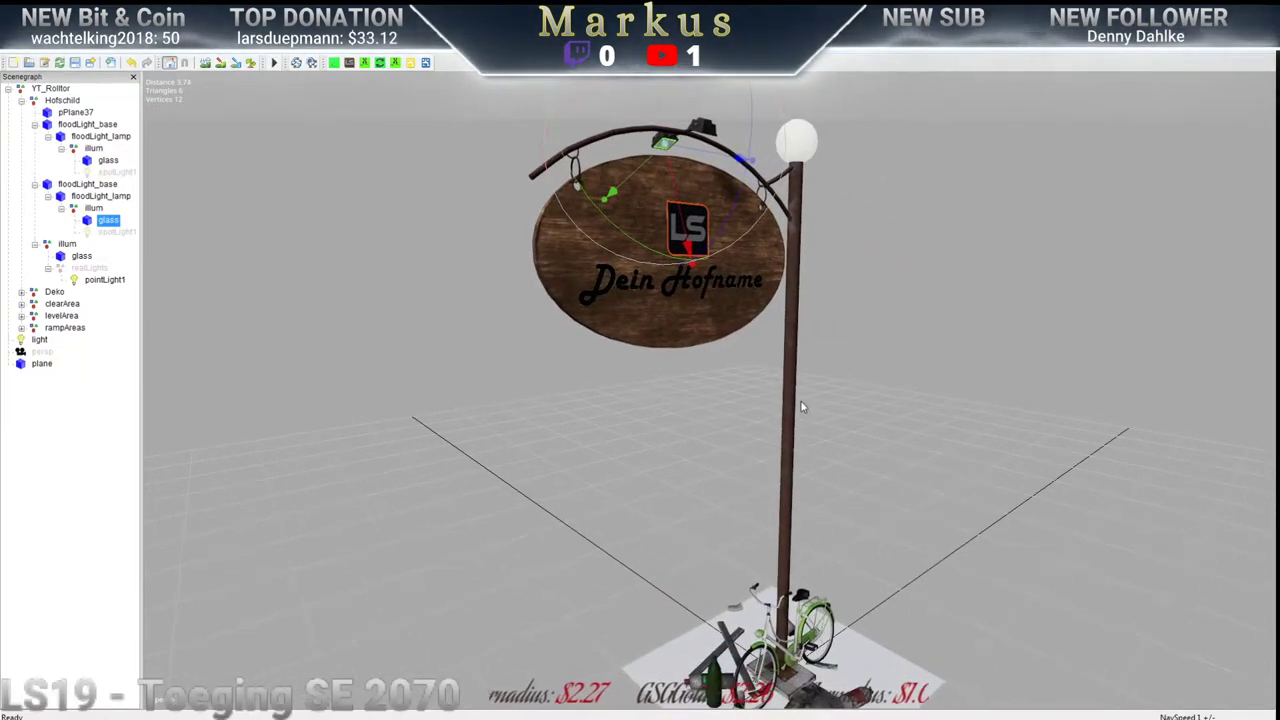
{"action": "scroll", "coordinate": [805, 405], "scroll_direction": "down", "scroll_amount": 4}
{"action": "left_click", "coordinate": [871, 407]}
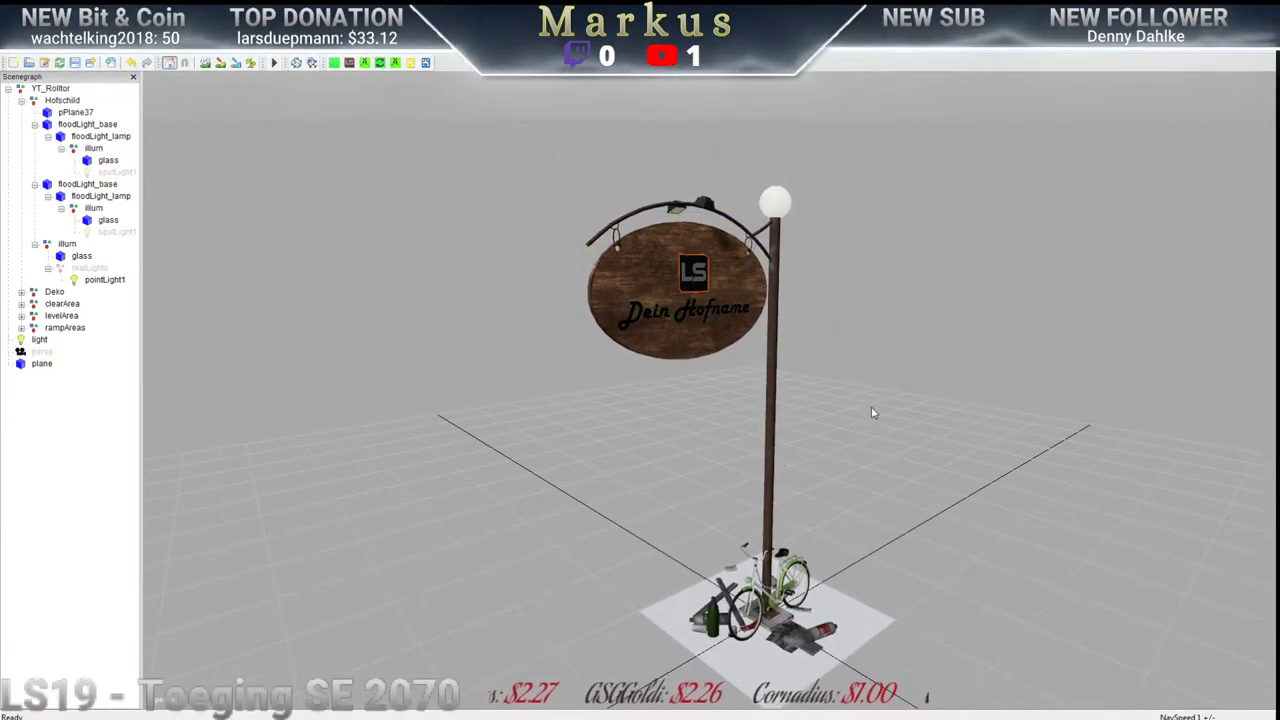
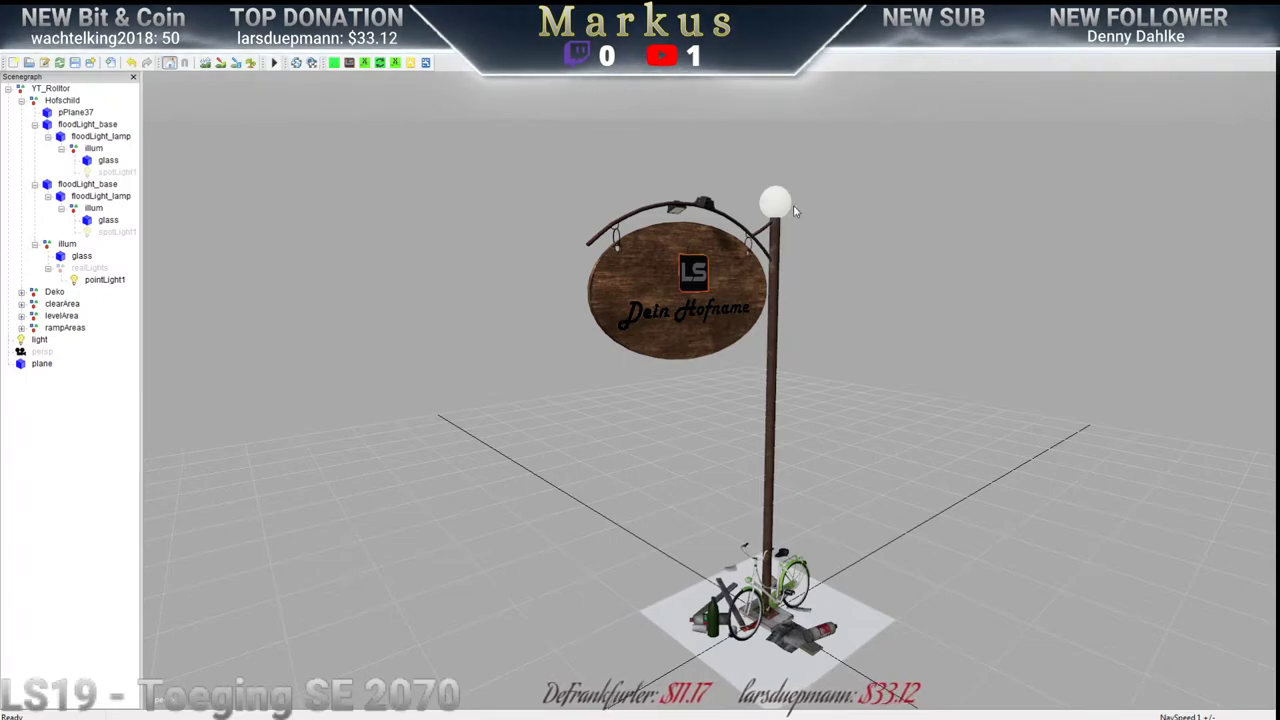
Collapse the round lamp's illum group and the second floodLight_base with all their subgroups in the scenegraph
{"action": "left_click", "coordinate": [48, 268]}
{"action": "left_click", "coordinate": [34, 245]}
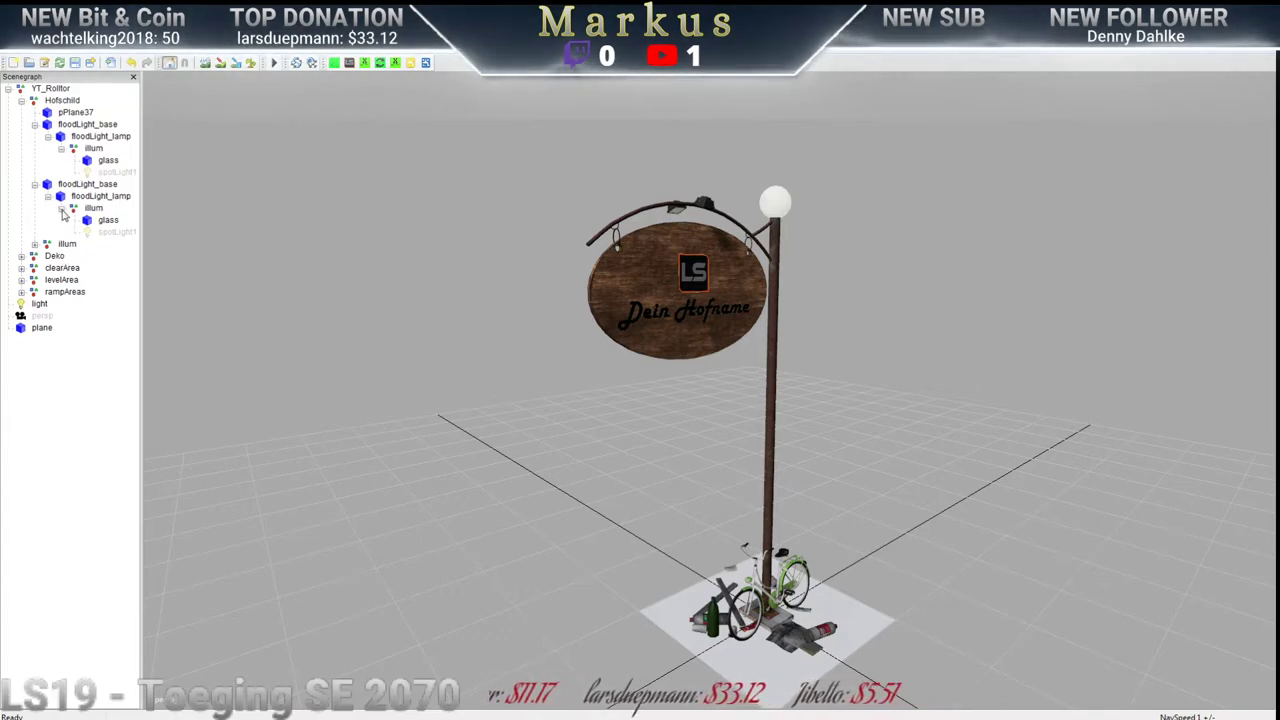
{"action": "left_click", "coordinate": [61, 208]}
{"action": "left_click", "coordinate": [47, 196]}
{"action": "left_click", "coordinate": [34, 184]}
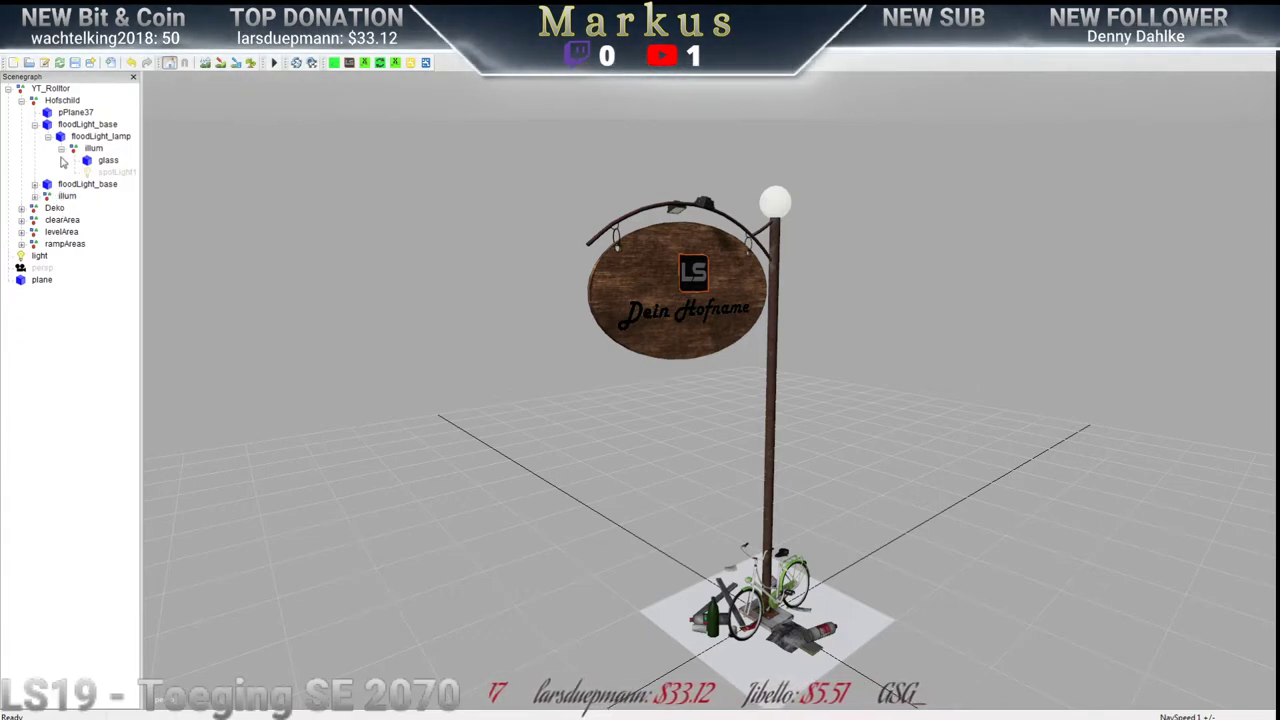
Collapse the first floodLight_base with its subgroups and the Hofschild group in the scenegraph
{"action": "left_click", "coordinate": [61, 148]}
{"action": "left_click", "coordinate": [47, 136]}
{"action": "left_click", "coordinate": [34, 124]}
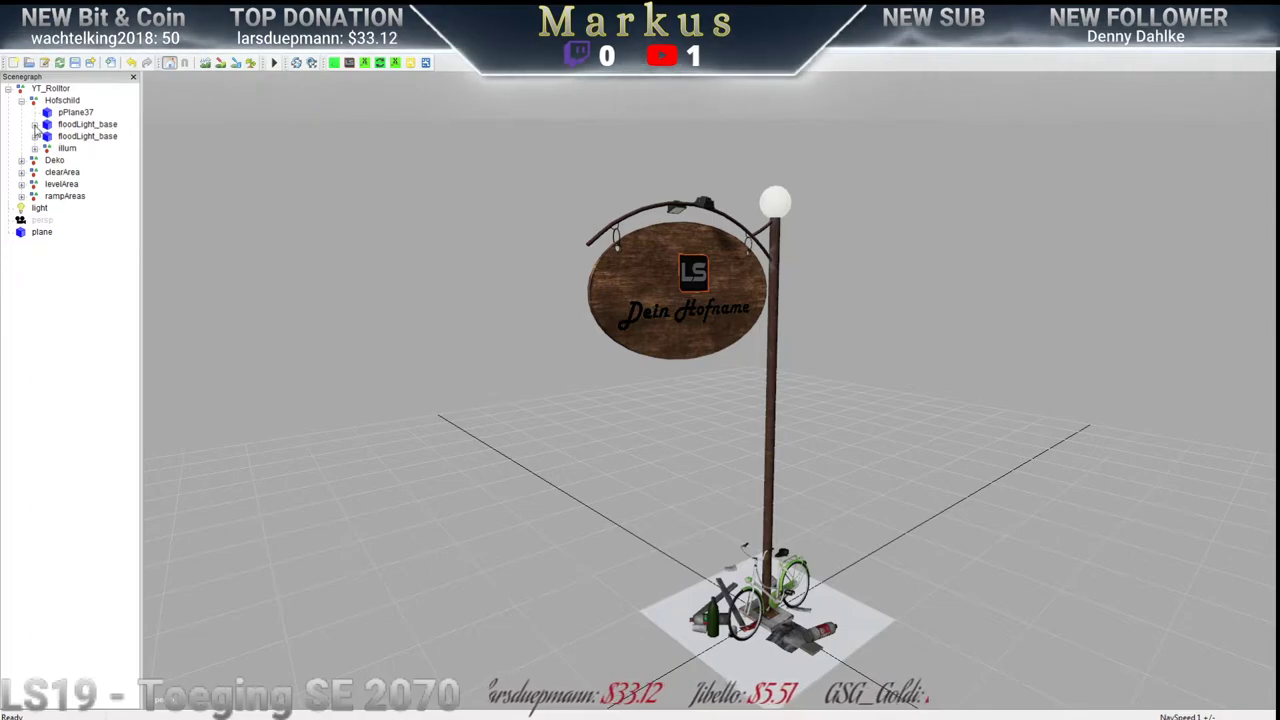
{"action": "left_click", "coordinate": [21, 101]}
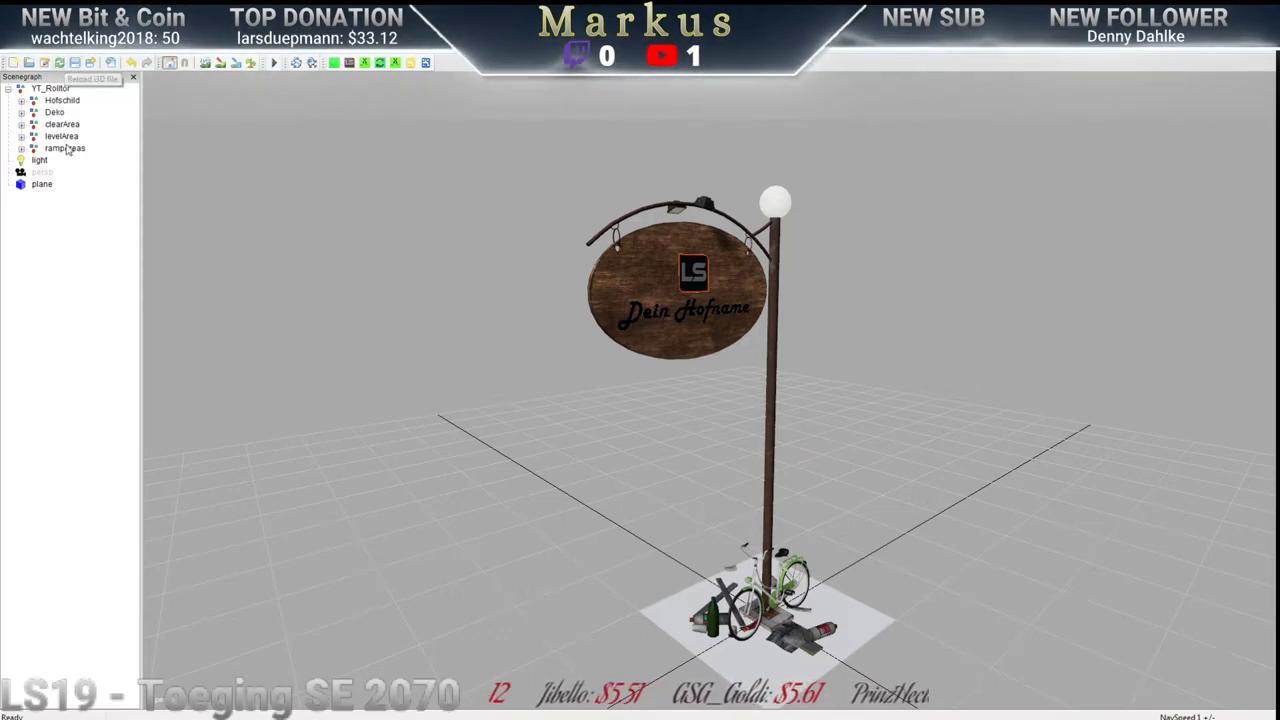
Delete the plane beneath the farm sign from the scene
{"action": "left_click", "coordinate": [42, 185]}
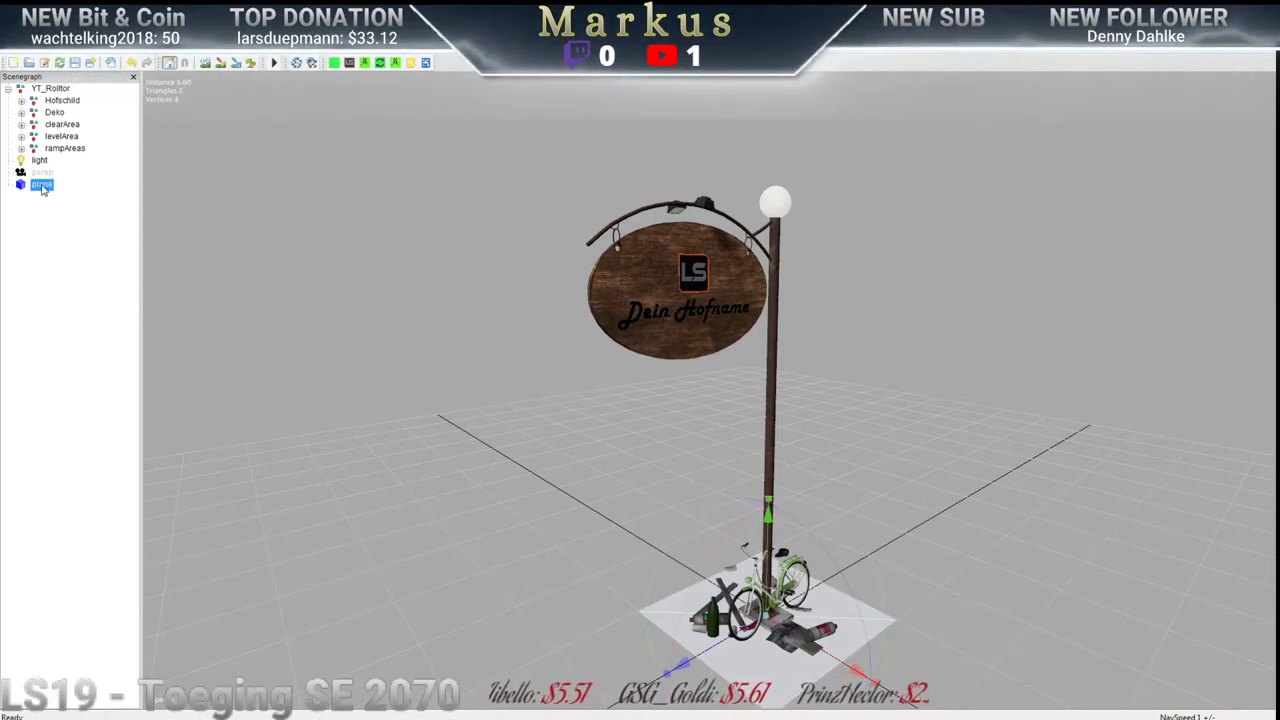
{"action": "key", "text": "Delete"}
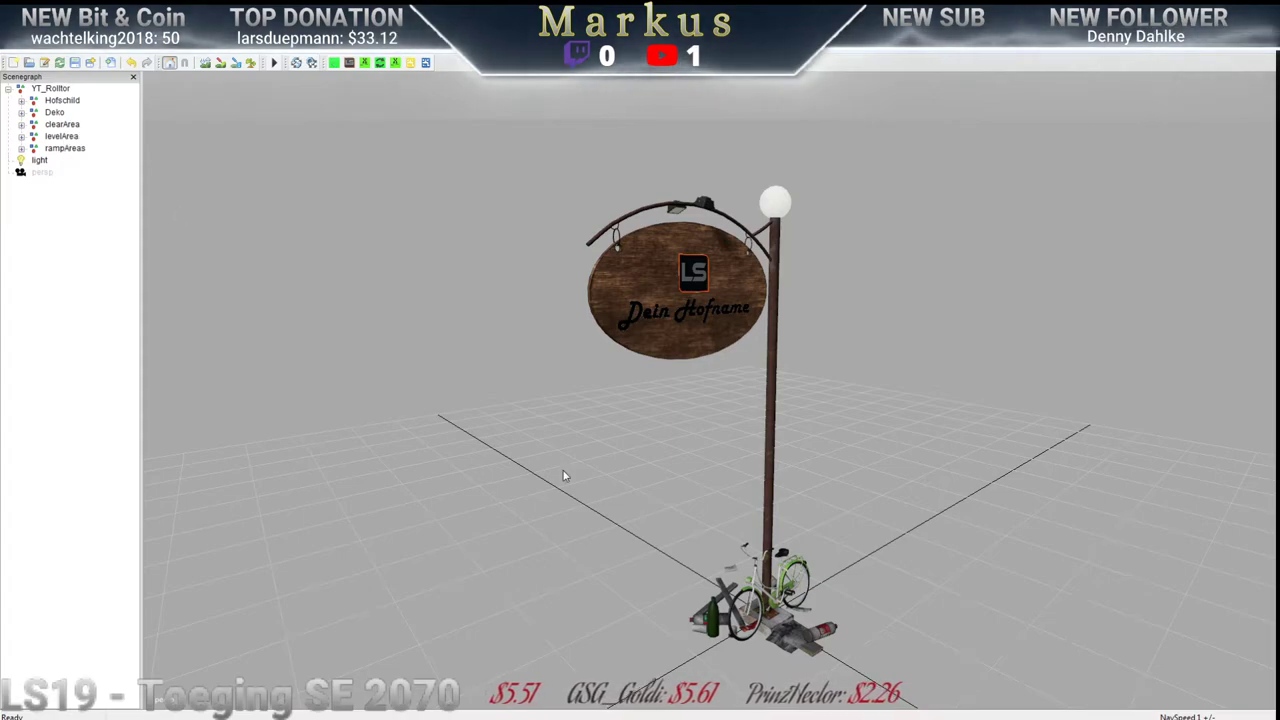
{"action": "scroll", "coordinate": [868, 551], "scroll_direction": "down", "scroll_amount": 5}
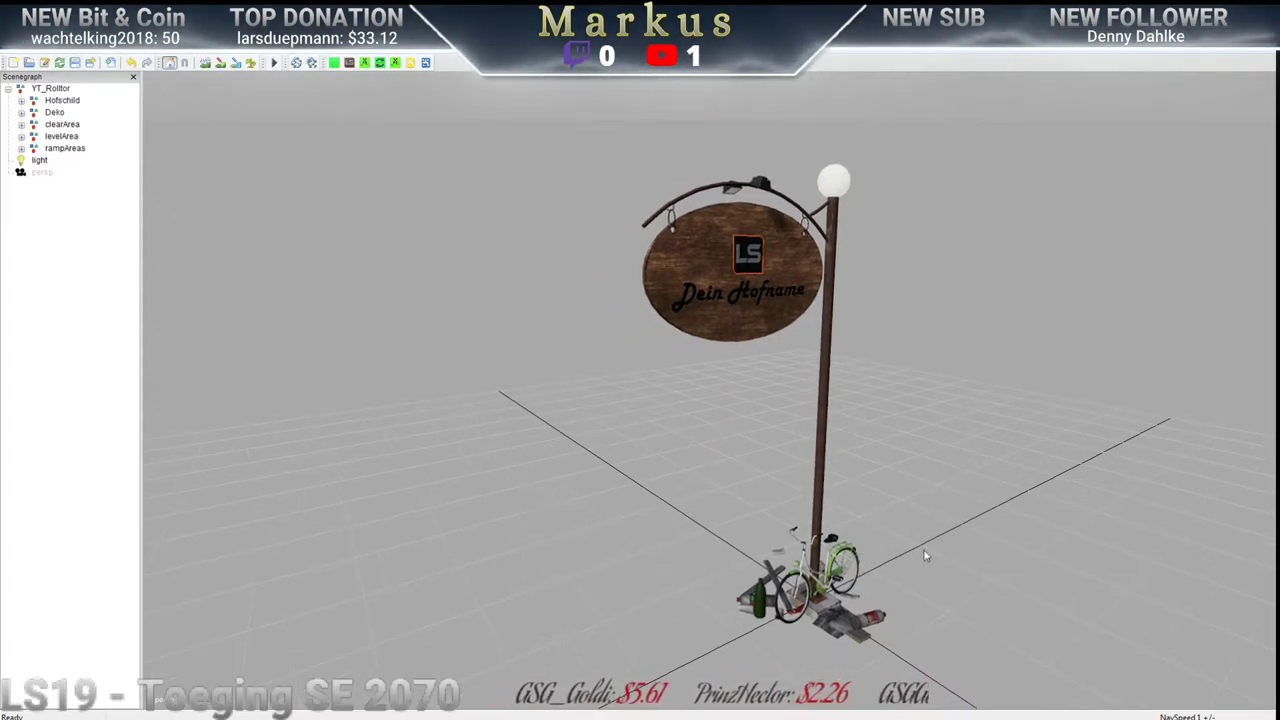
{"action": "scroll", "coordinate": [746, 557], "scroll_direction": "up", "scroll_amount": 5}
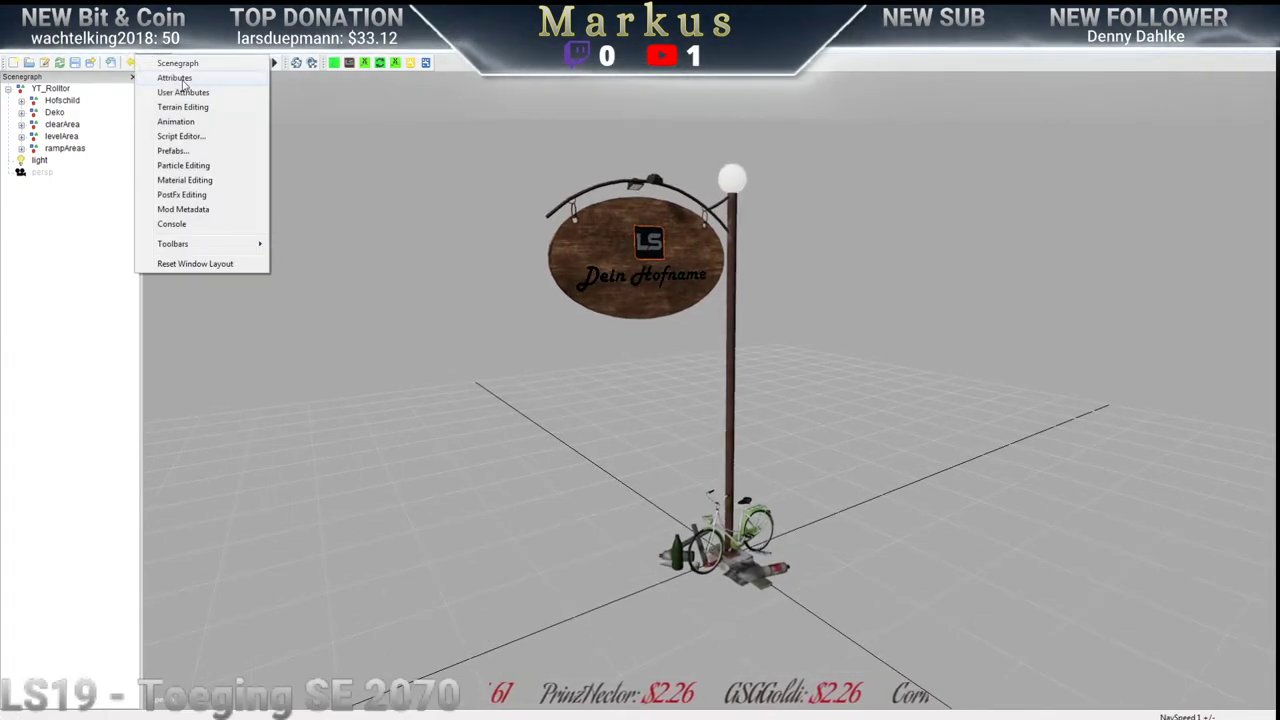
Show the object attributes and rename the pPlane37 mesh in the Hofschild group to Hofschild
{"action": "left_click", "coordinate": [182, 80]}
{"action": "left_click", "coordinate": [21, 101]}
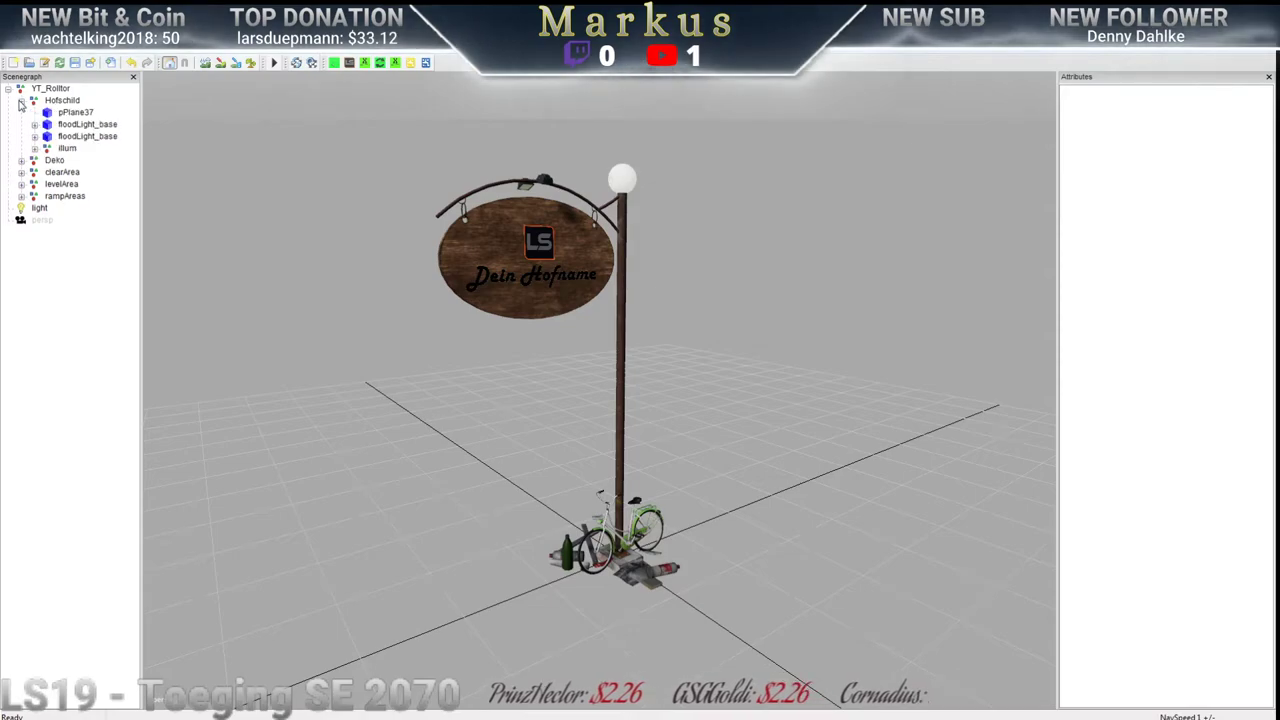
{"action": "left_click", "coordinate": [74, 113]}
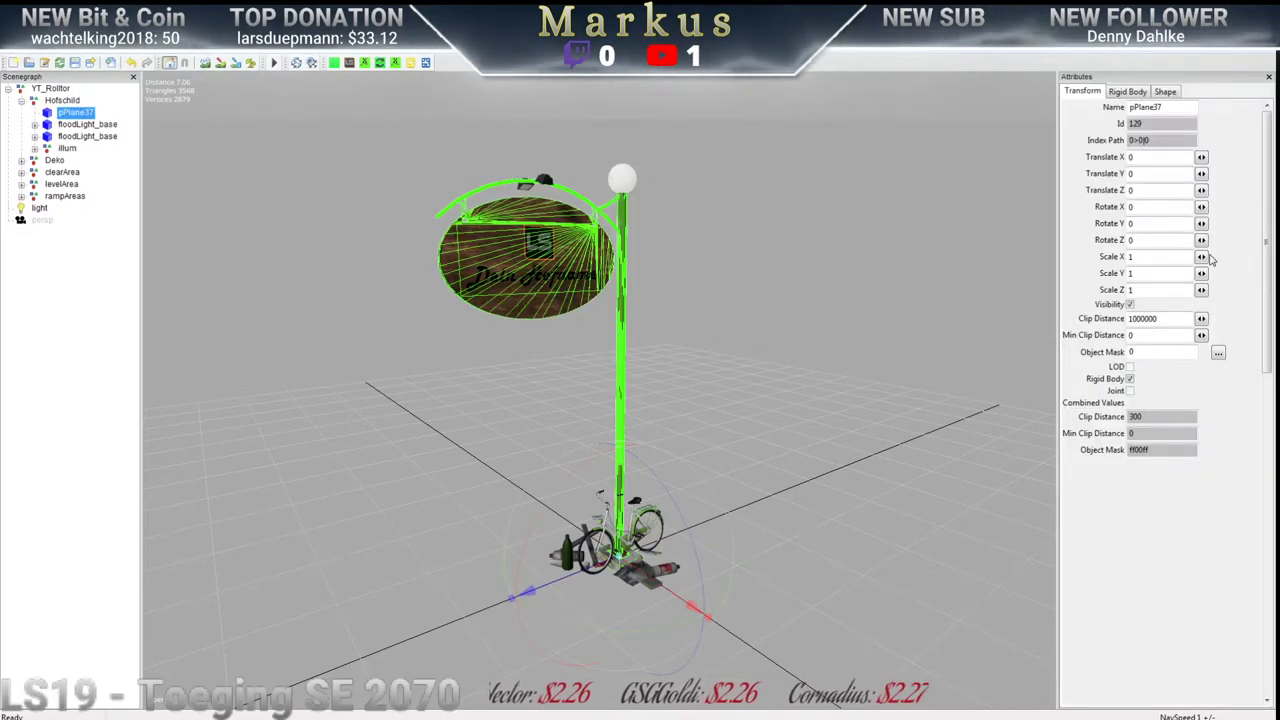
{"action": "left_click_drag", "start_coordinate": [1172, 107], "coordinate": [1114, 110]}
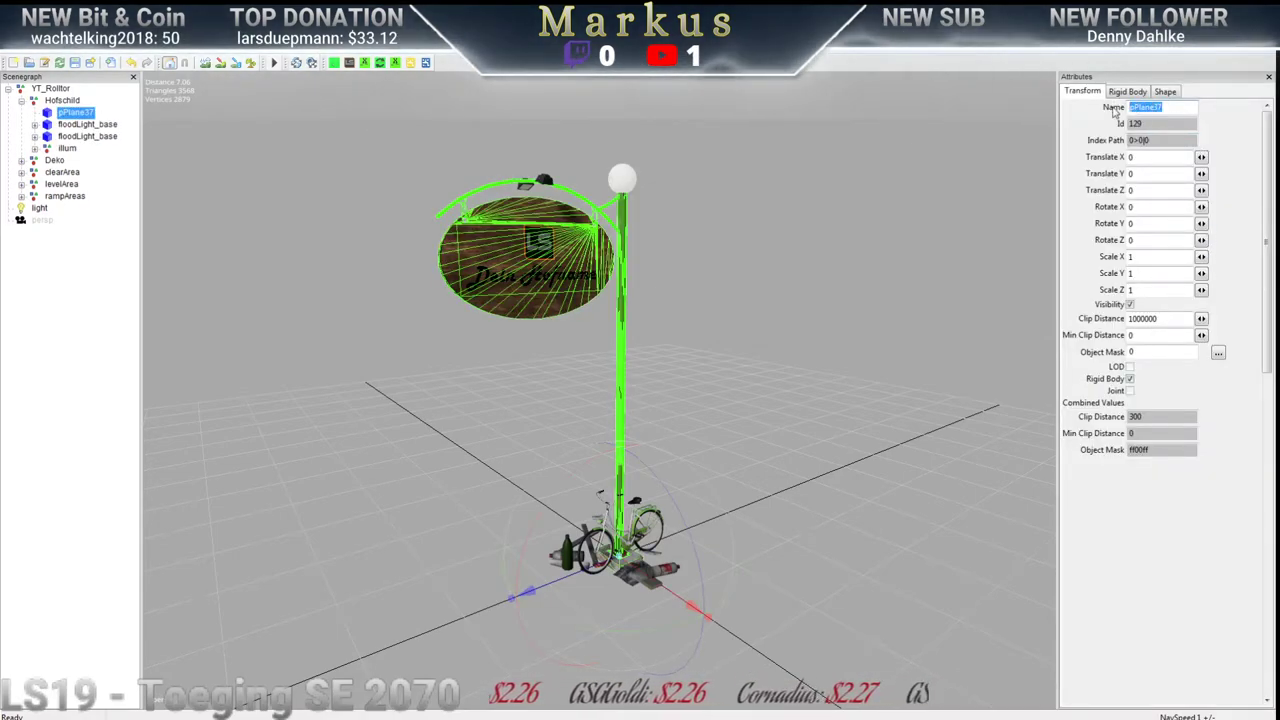
{"action": "type", "text": "Ho"}
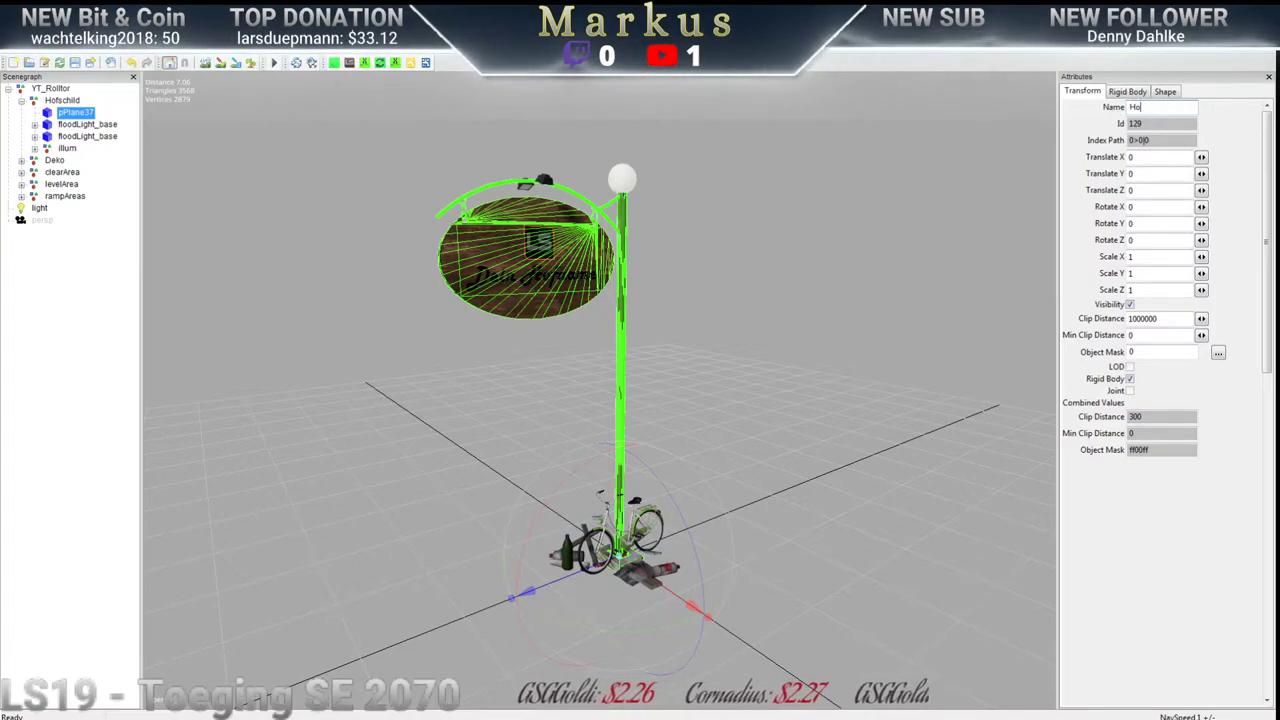
{"action": "type", "text": "fschild"}
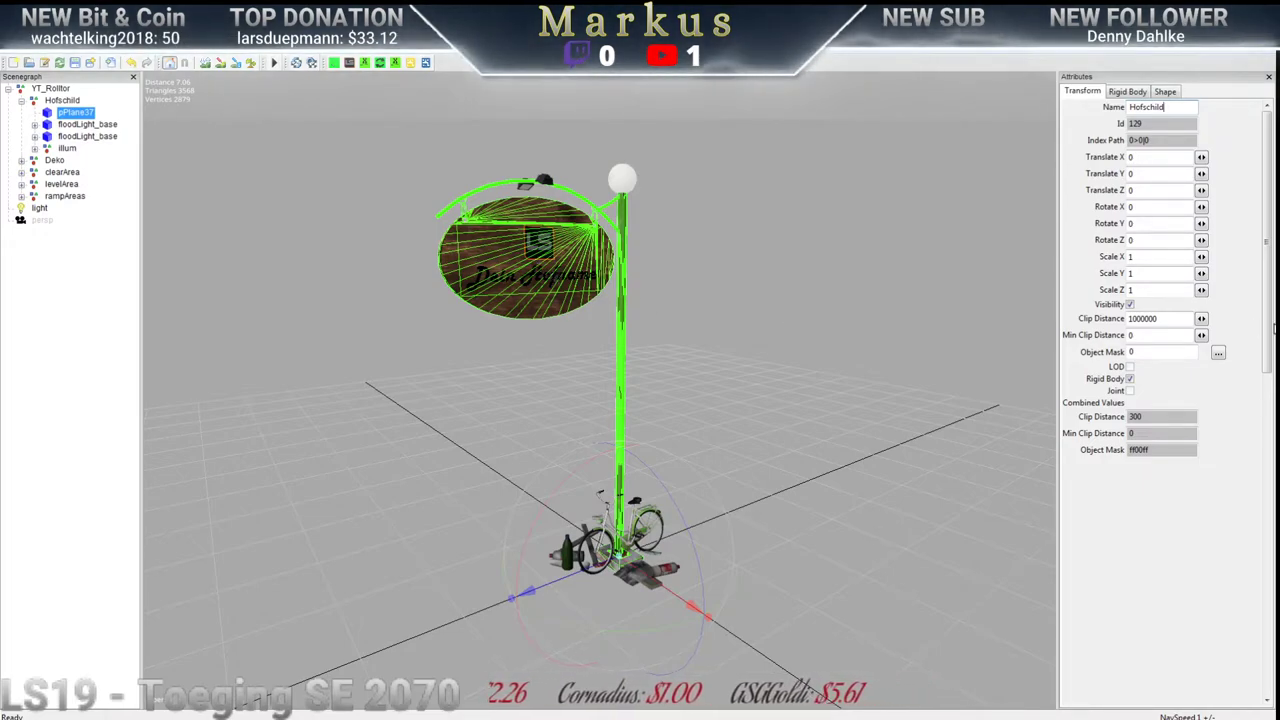
Set the clip distance of the Hofschild sign mesh to 500
{"action": "double_click", "coordinate": [1168, 320]}
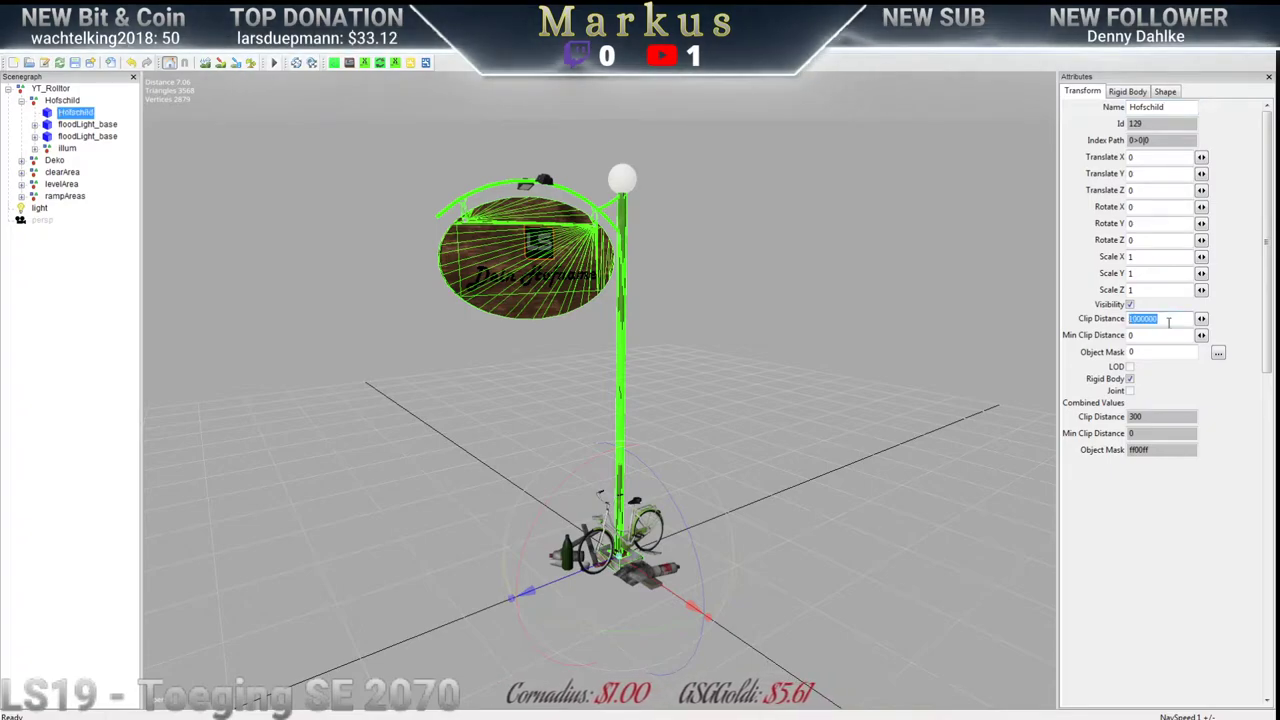
{"action": "type", "text": "0"}
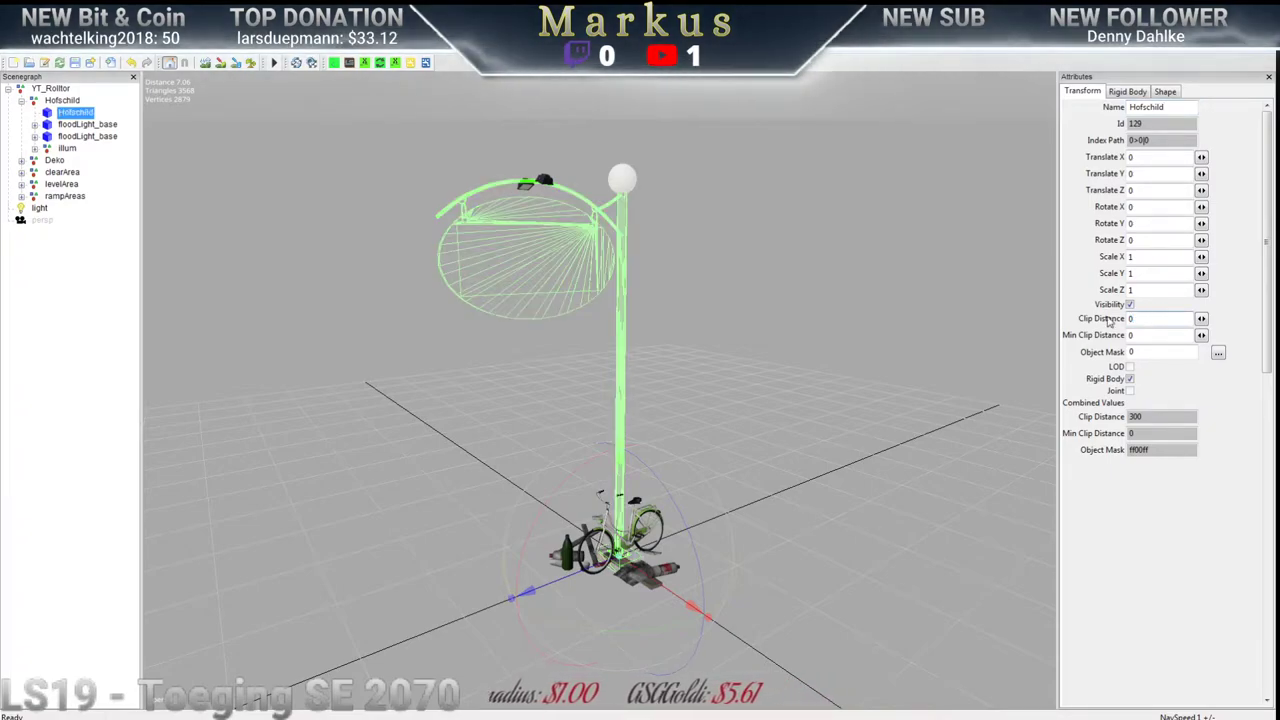
{"action": "double_click", "coordinate": [1136, 319]}
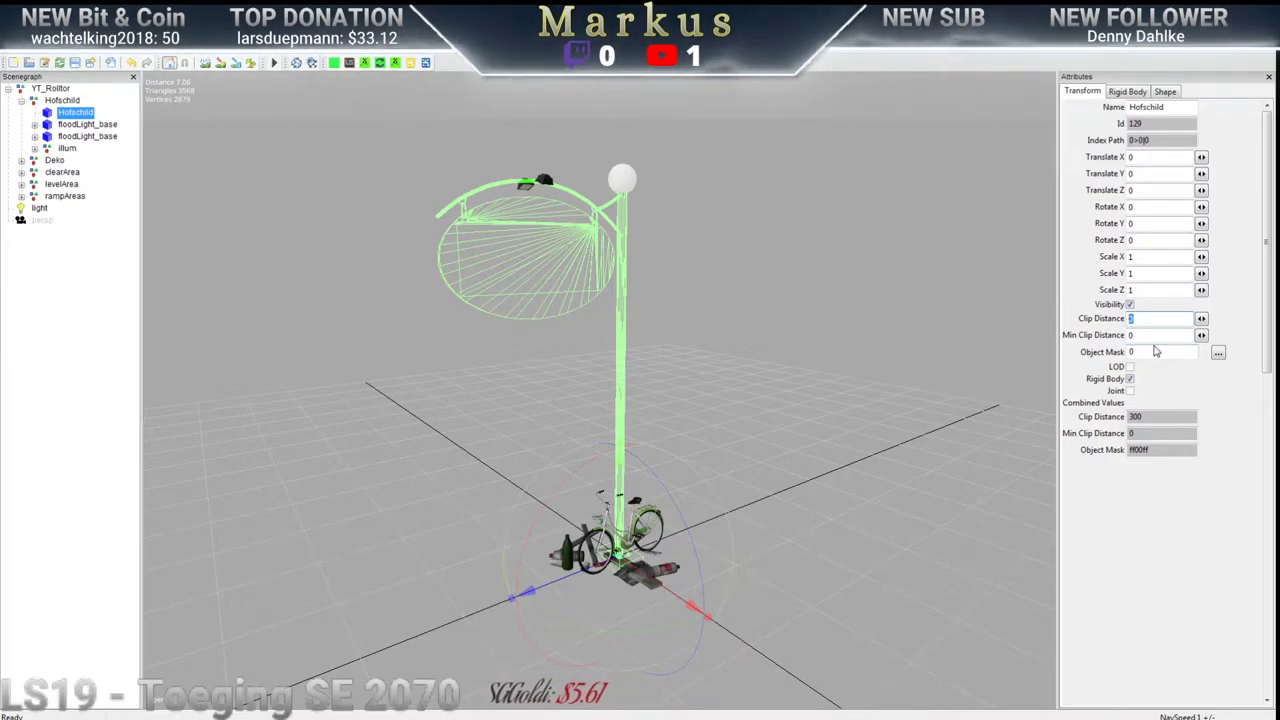
{"action": "type", "text": "500"}
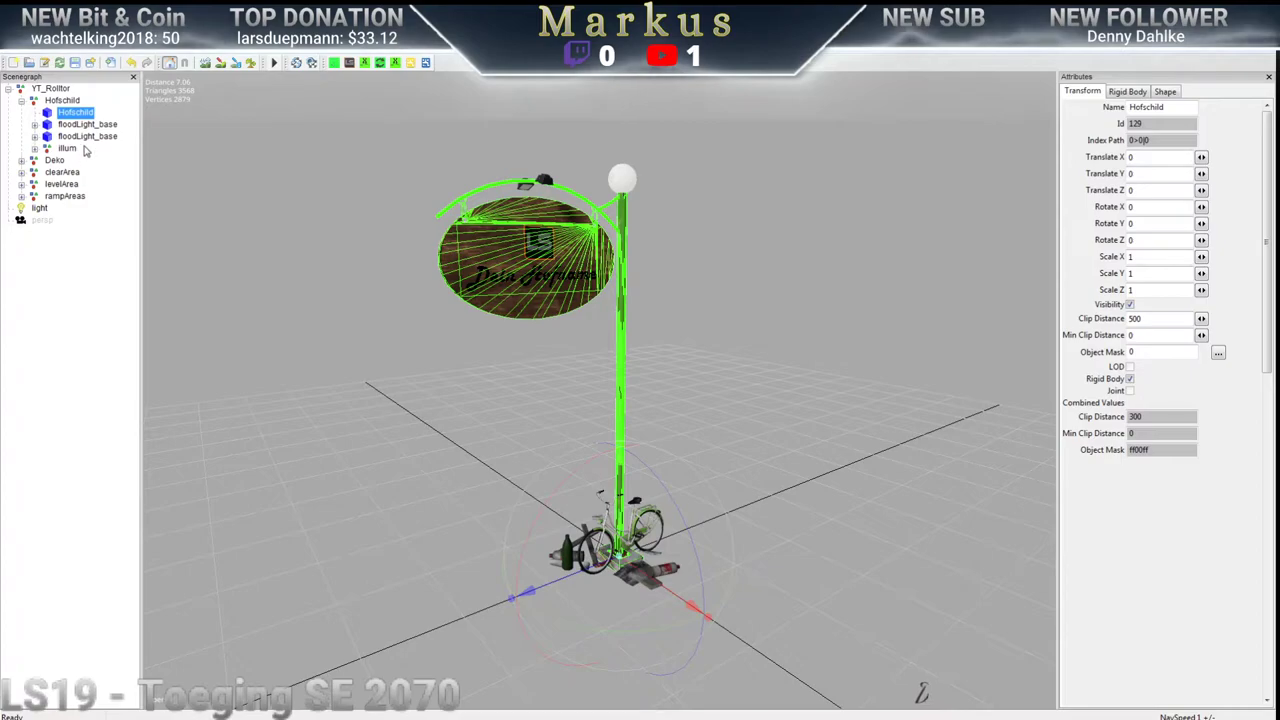
Compare the clip distances of Deko, both floodLight_base objects and the Hofschild mesh, collapse the Hofschild group and deselect everything
{"action": "left_click", "coordinate": [54, 161]}
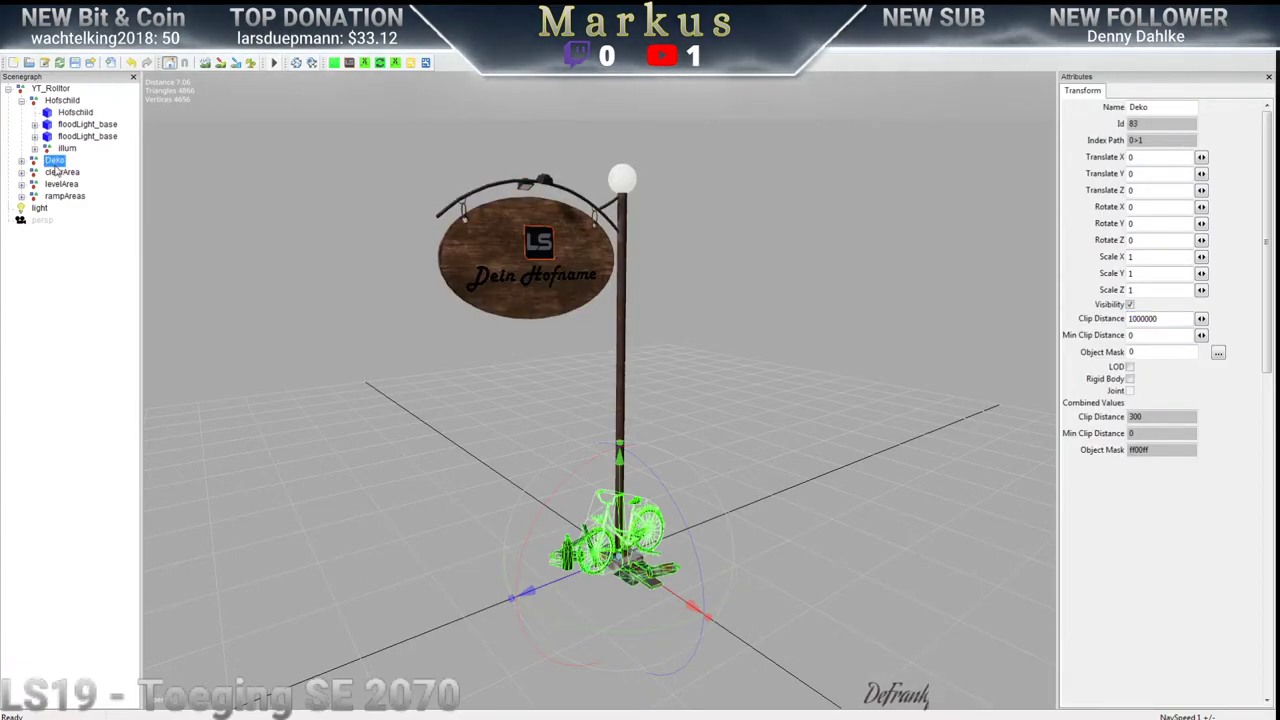
{"action": "left_click", "coordinate": [82, 125]}
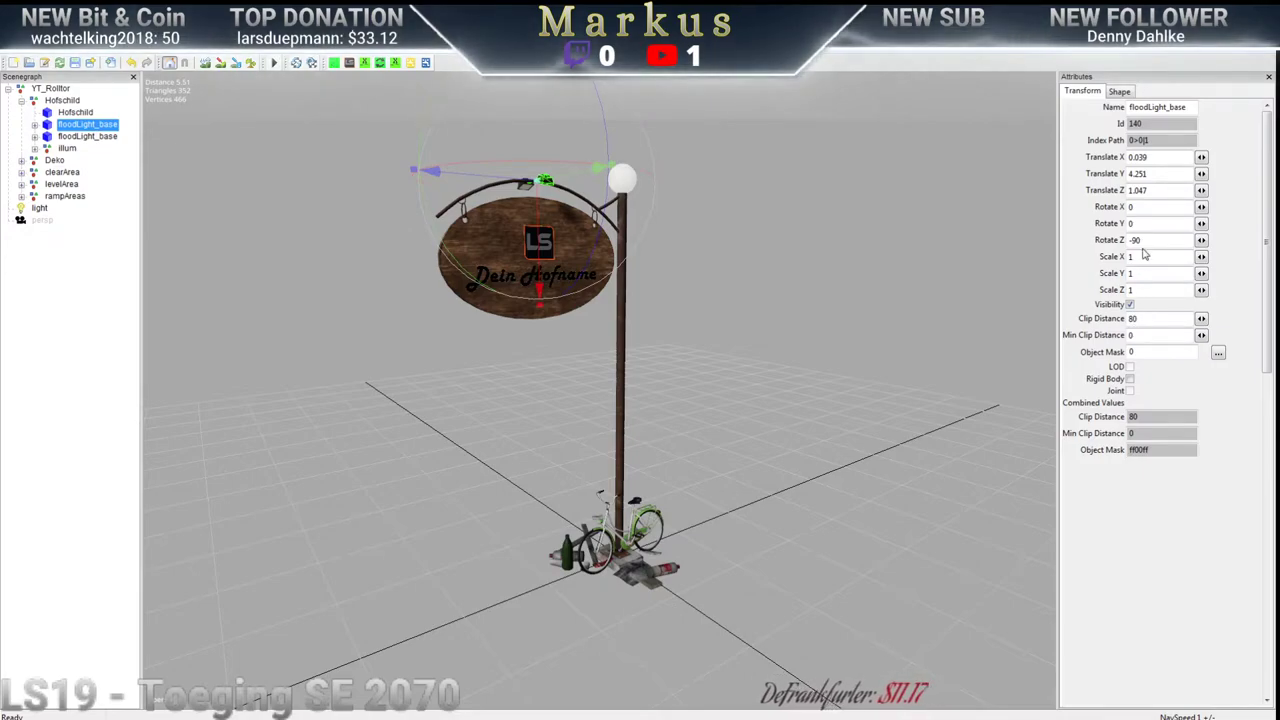
{"action": "left_click", "coordinate": [84, 137]}
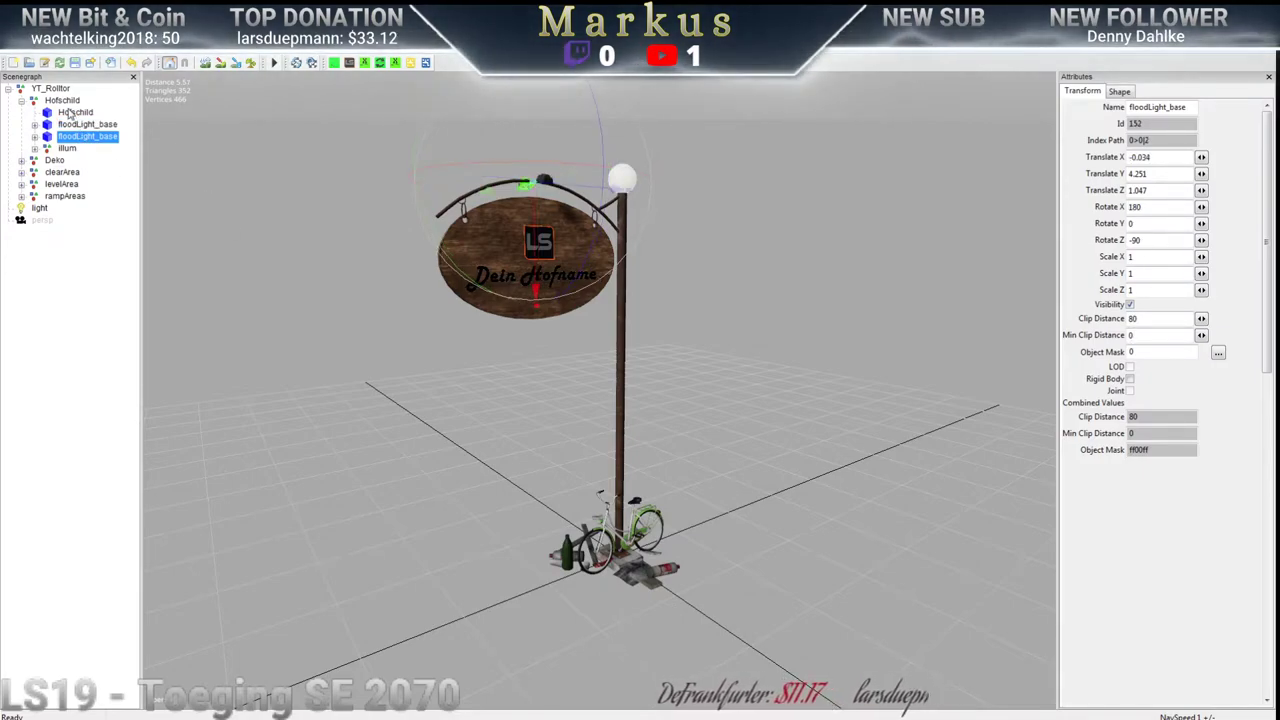
{"action": "left_click", "coordinate": [70, 113]}
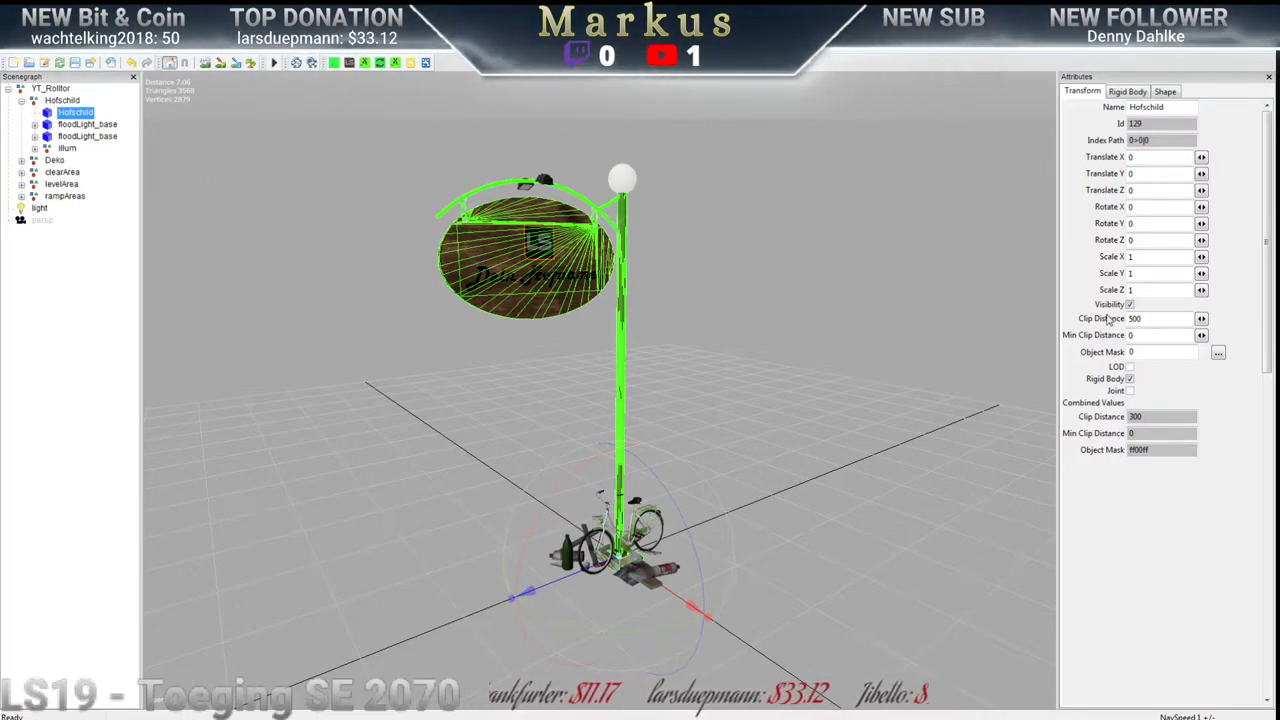
{"action": "left_click", "coordinate": [22, 101]}
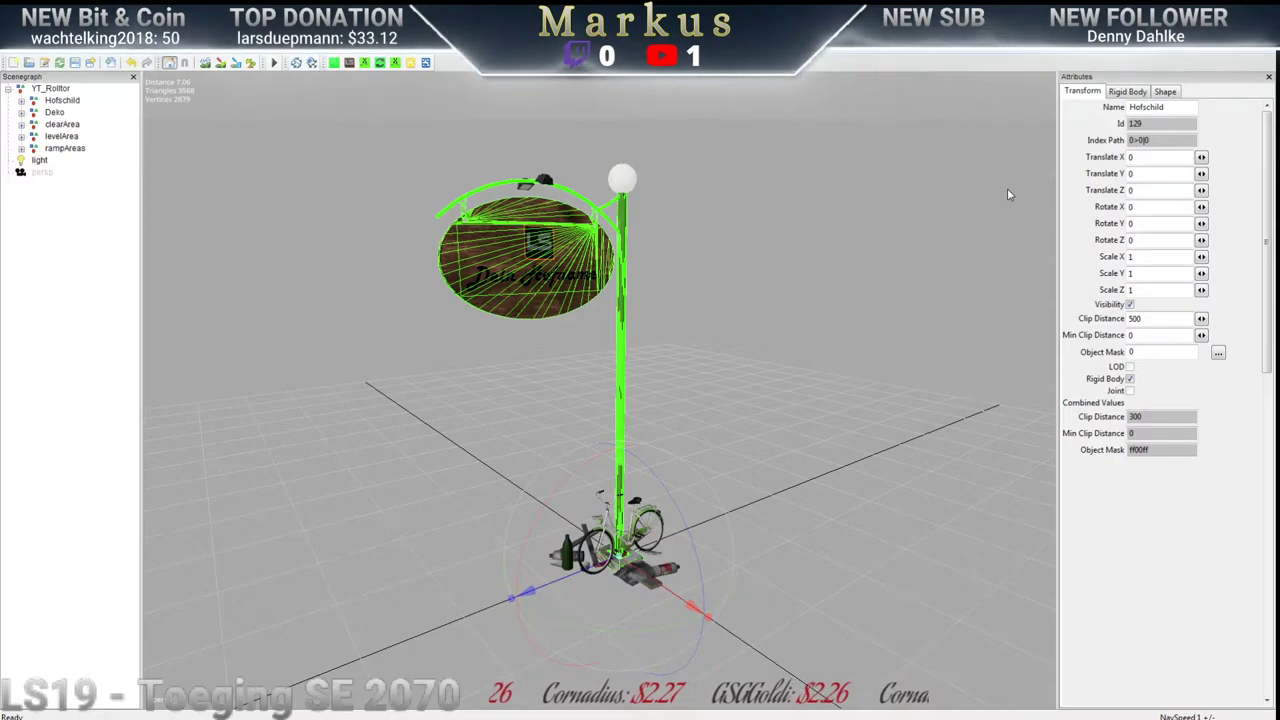
{"action": "left_click", "coordinate": [894, 274]}
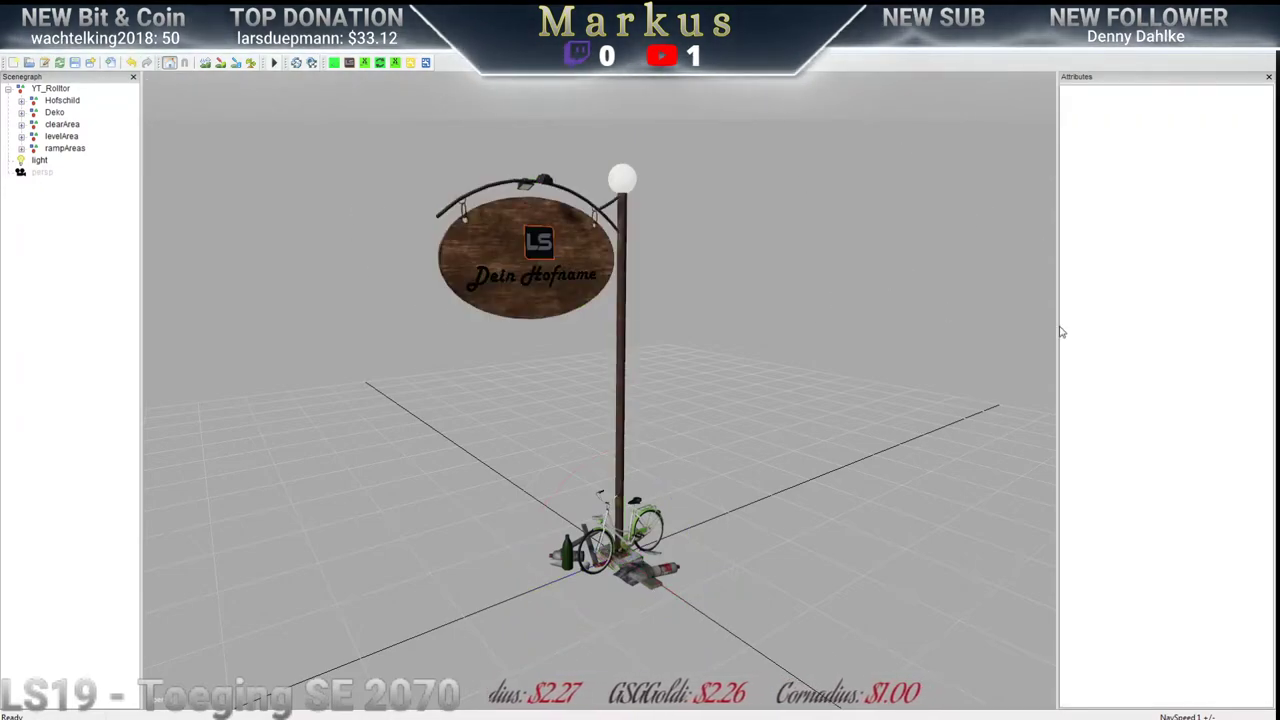
Switch to Mein_Hofschild.xml in Notepad++ and remove the blank lines above the rampAreas and leveling blocks
{"action": "key", "text": "alt+Tab"}
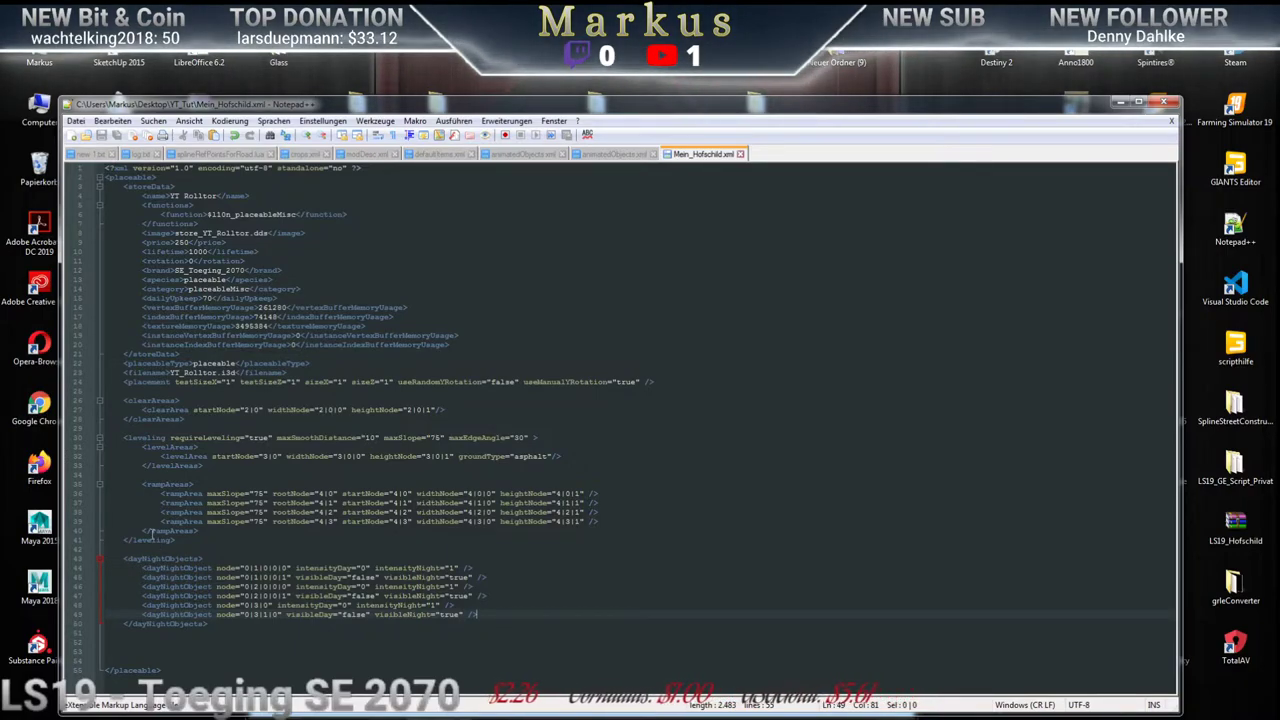
{"action": "left_click", "coordinate": [131, 548]}
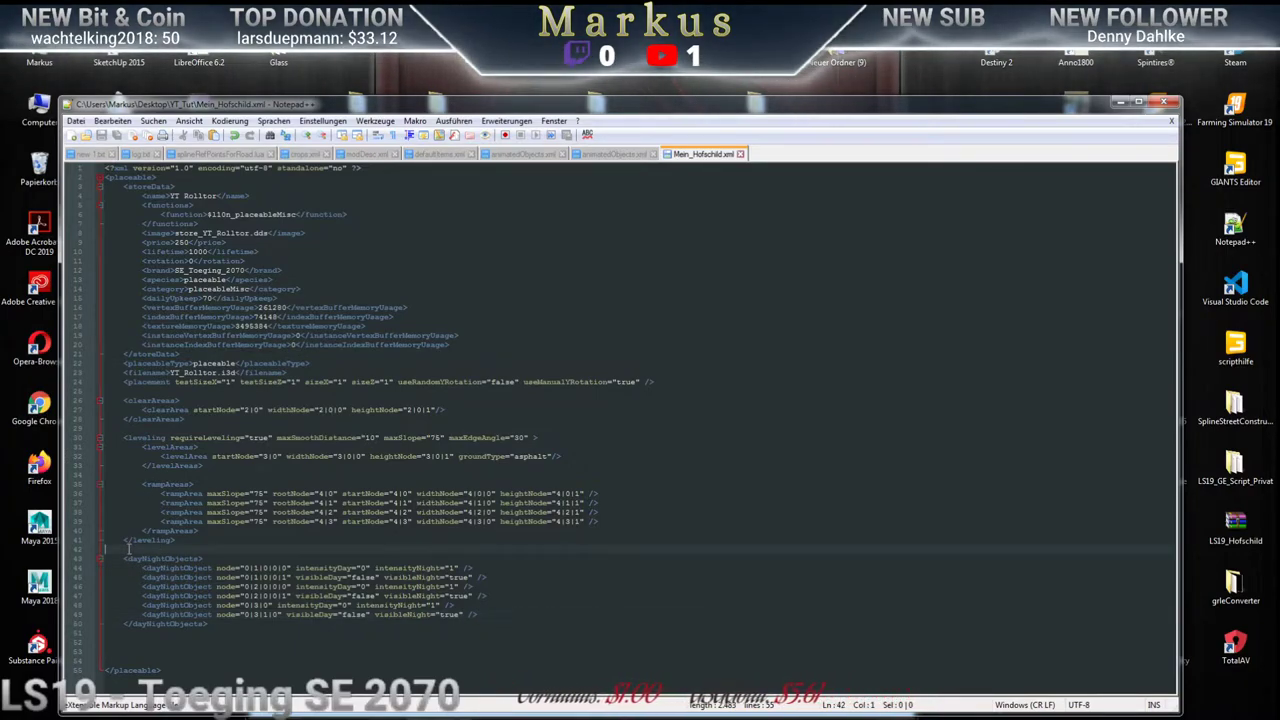
{"action": "left_click", "coordinate": [150, 474]}
{"action": "key", "text": "BackSpace"}
{"action": "key", "text": "BackSpace"}
{"action": "key", "text": "BackSpace"}
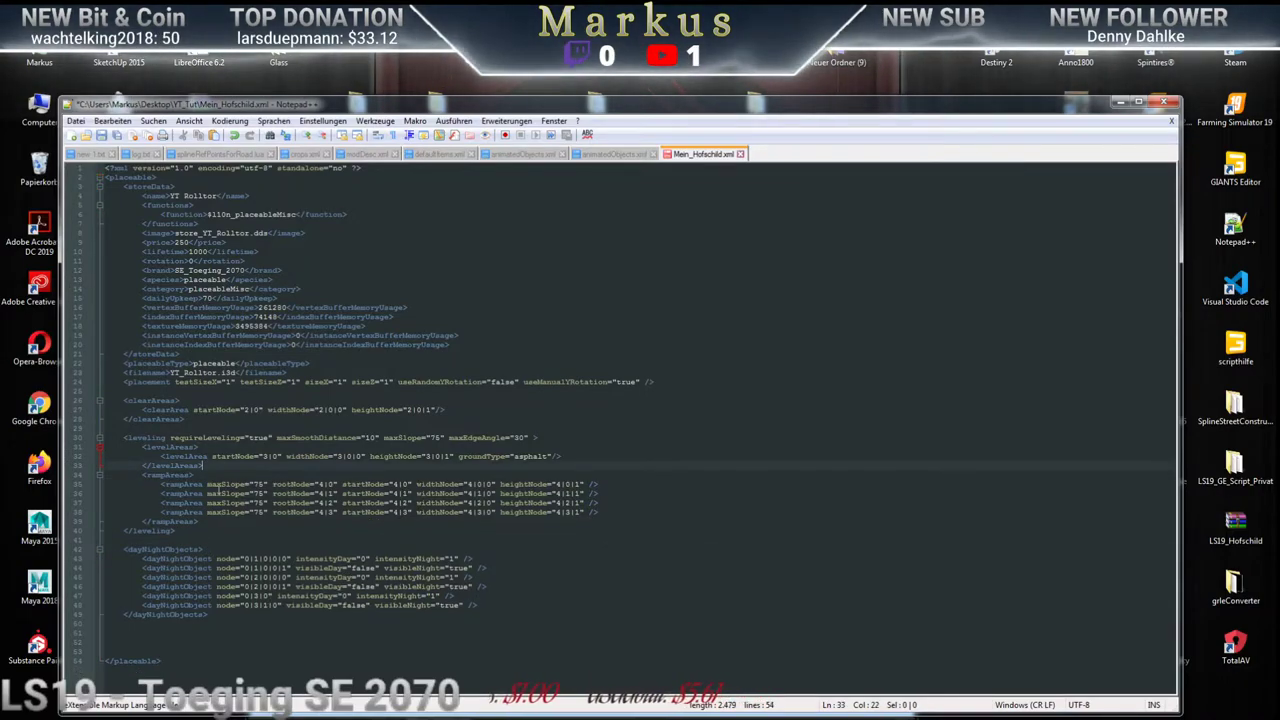
{"action": "left_click", "coordinate": [139, 429]}
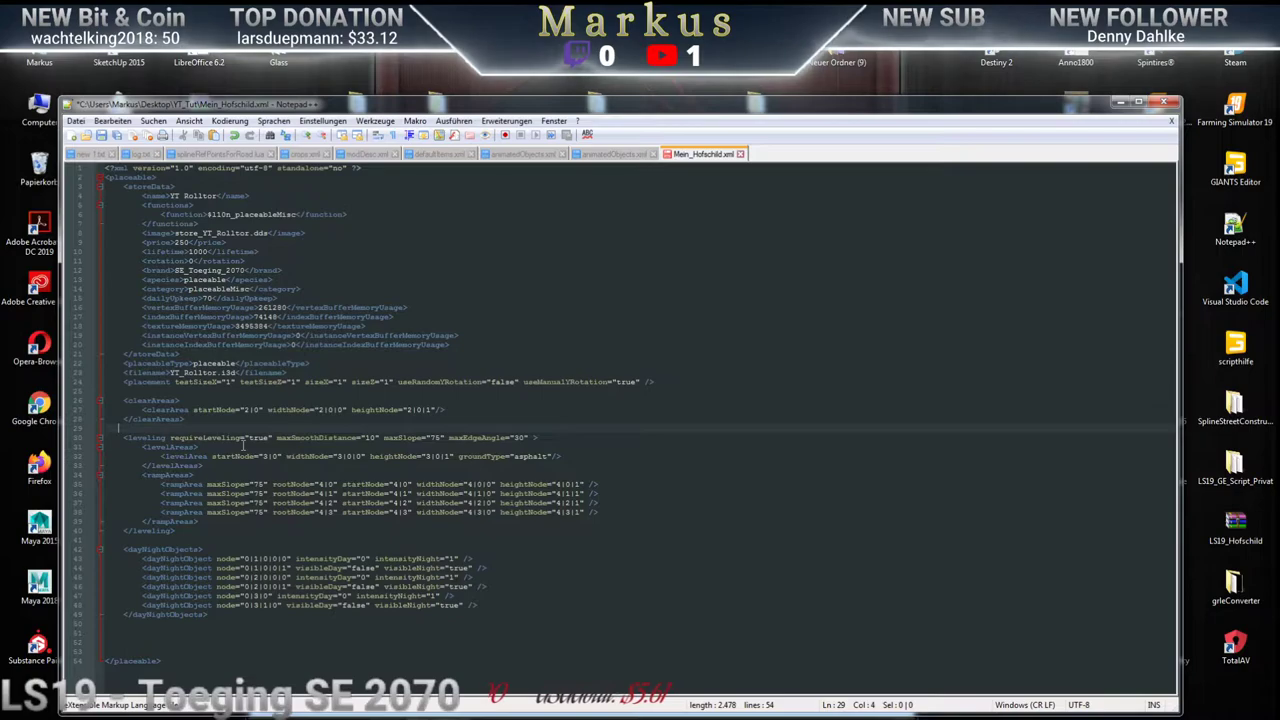
{"action": "key", "text": "BackSpace"}
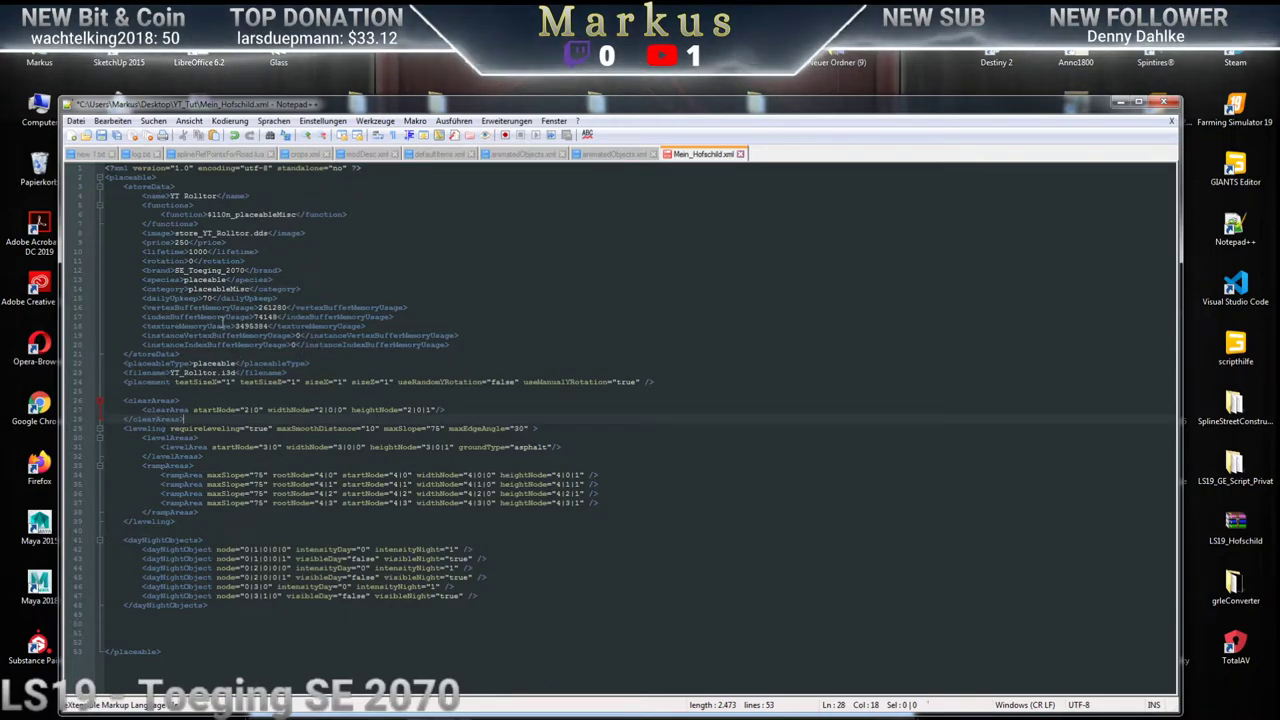
Set the placeable's store name in the name tag to Hofschild01
{"action": "left_click", "coordinate": [215, 196]}
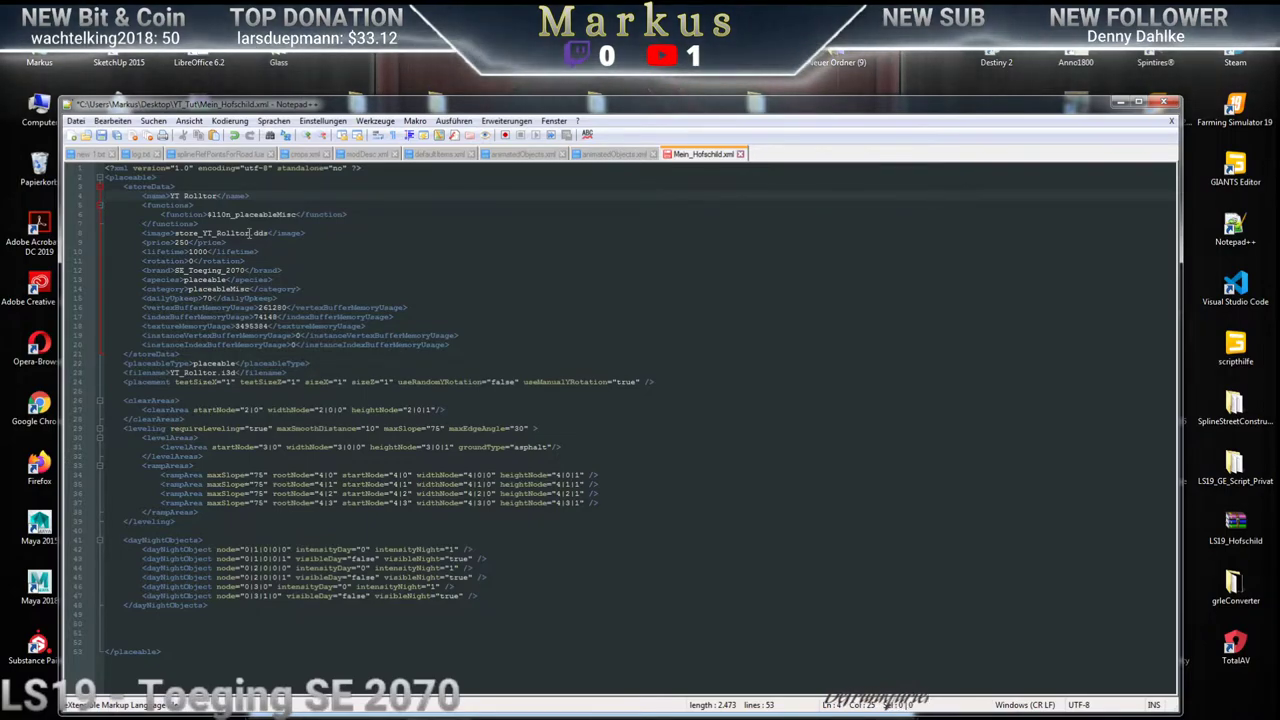
{"action": "key", "text": "BackSpace"}
{"action": "key", "text": "BackSpace"}
{"action": "key", "text": "BackSpace"}
{"action": "key", "text": "BackSpace"}
{"action": "key", "text": "BackSpace"}
{"action": "key", "text": "BackSpace"}
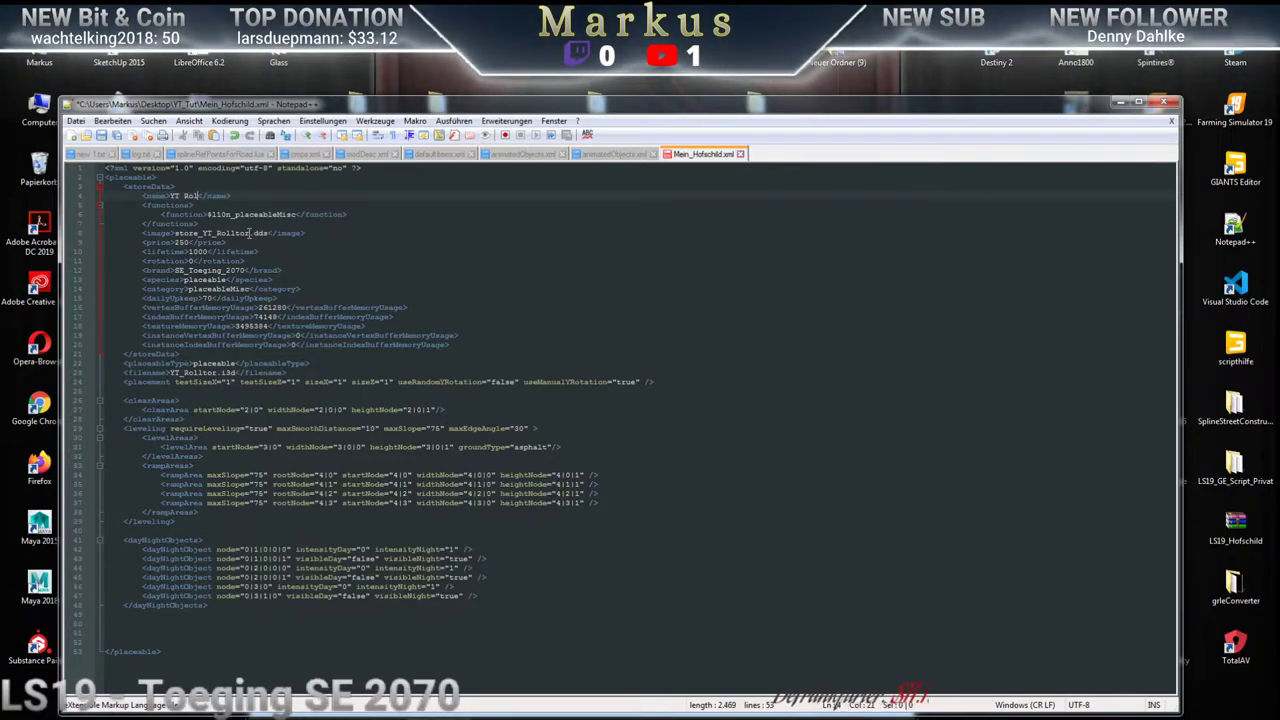
{"action": "key", "text": "BackSpace"}
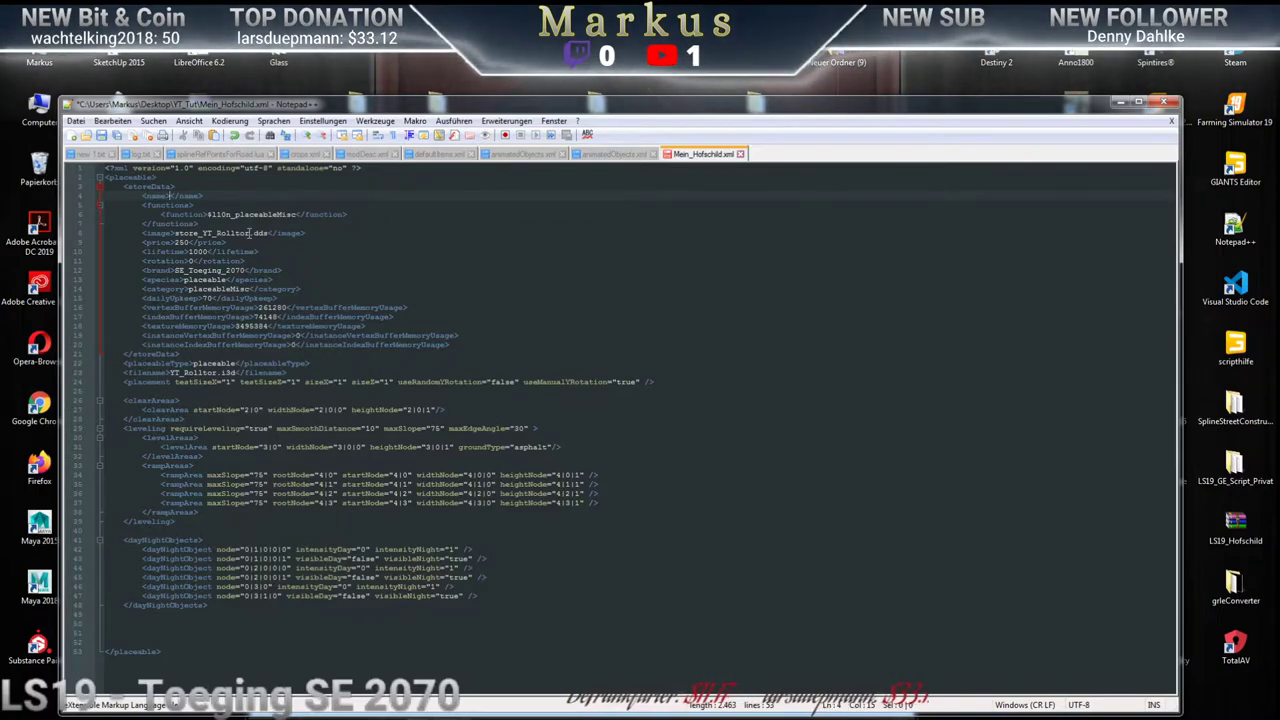
{"action": "type", "text": "ofsc"}
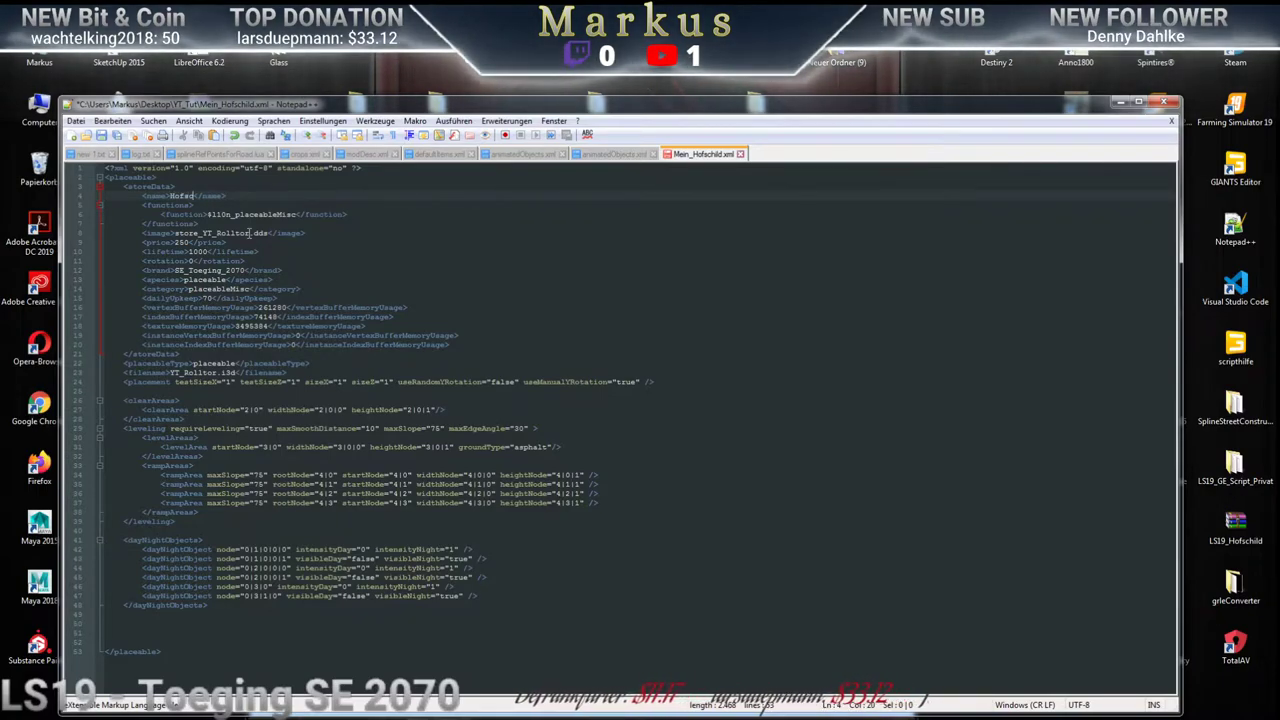
{"action": "type", "text": "hild01"}
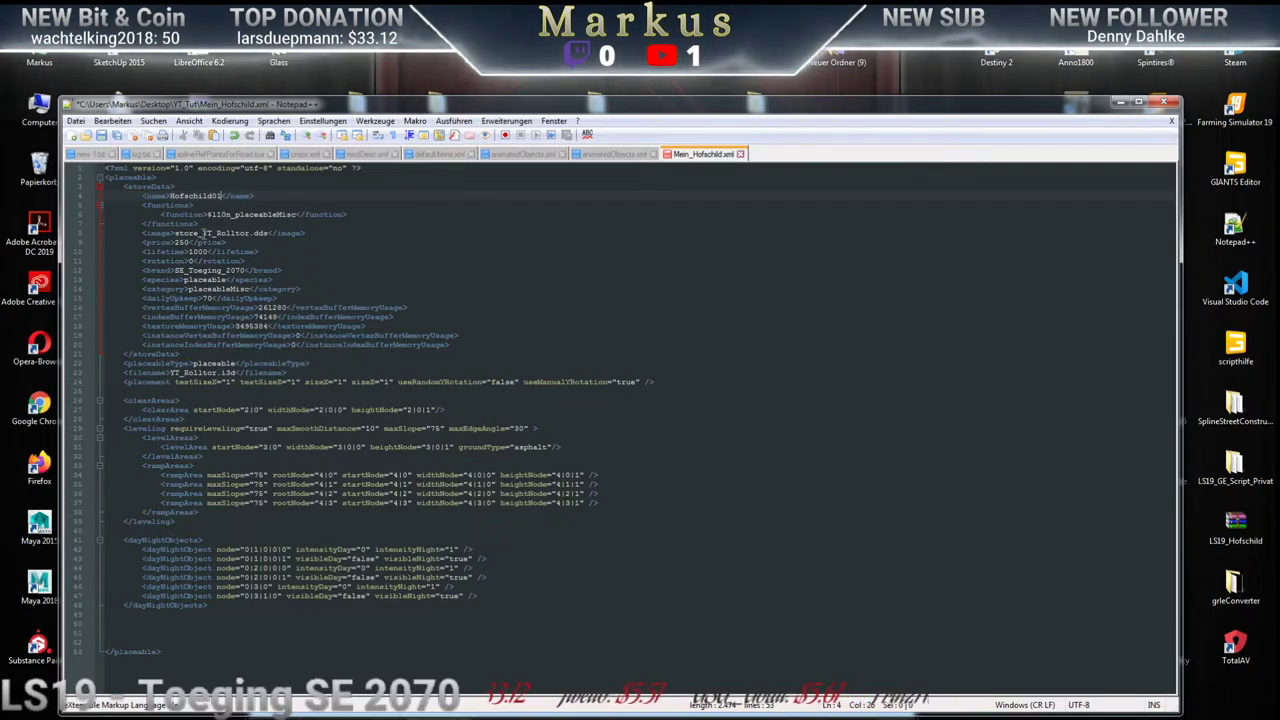
Change the store image filename in the image tag to store_Hofschild.dds
{"action": "left_click", "coordinate": [251, 232]}
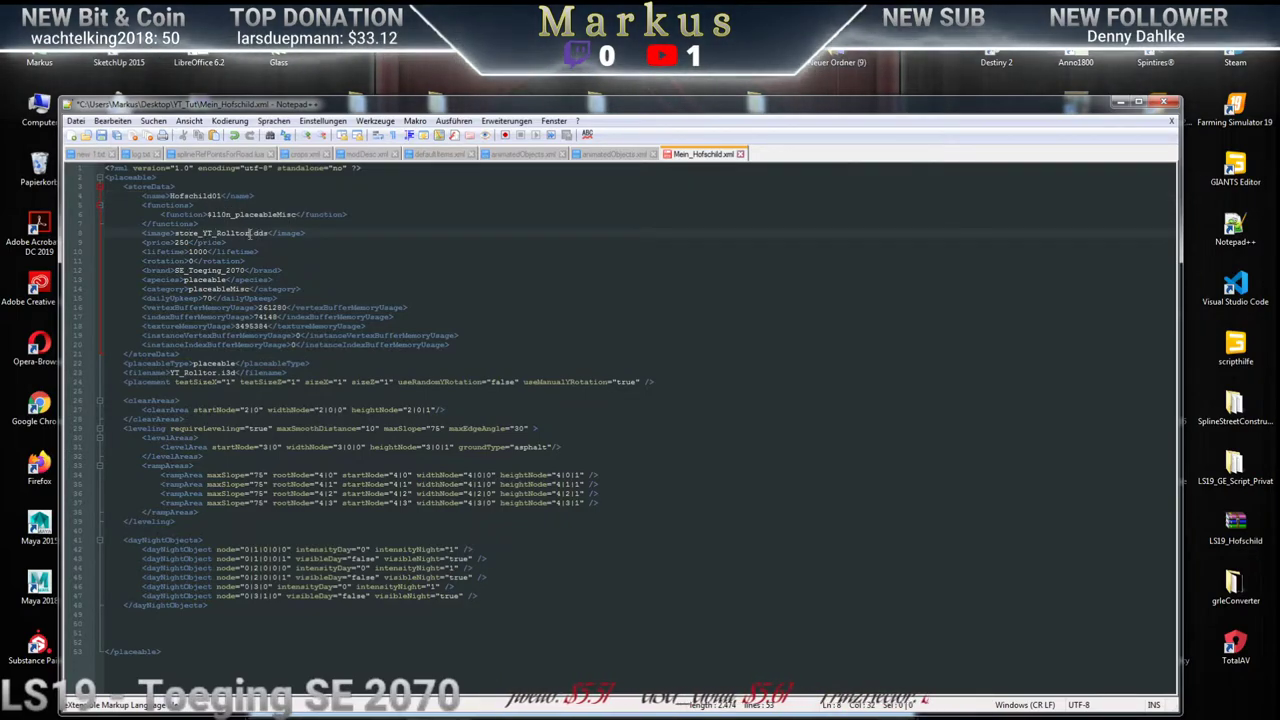
{"action": "key", "text": "BackSpace"}
{"action": "key", "text": "BackSpace"}
{"action": "key", "text": "BackSpace"}
{"action": "key", "text": "BackSpace"}
{"action": "key", "text": "BackSpace"}
{"action": "key", "text": "BackSpace"}
{"action": "key", "text": "BackSpace"}
{"action": "key", "text": "BackSpace"}
{"action": "key", "text": "BackSpace"}
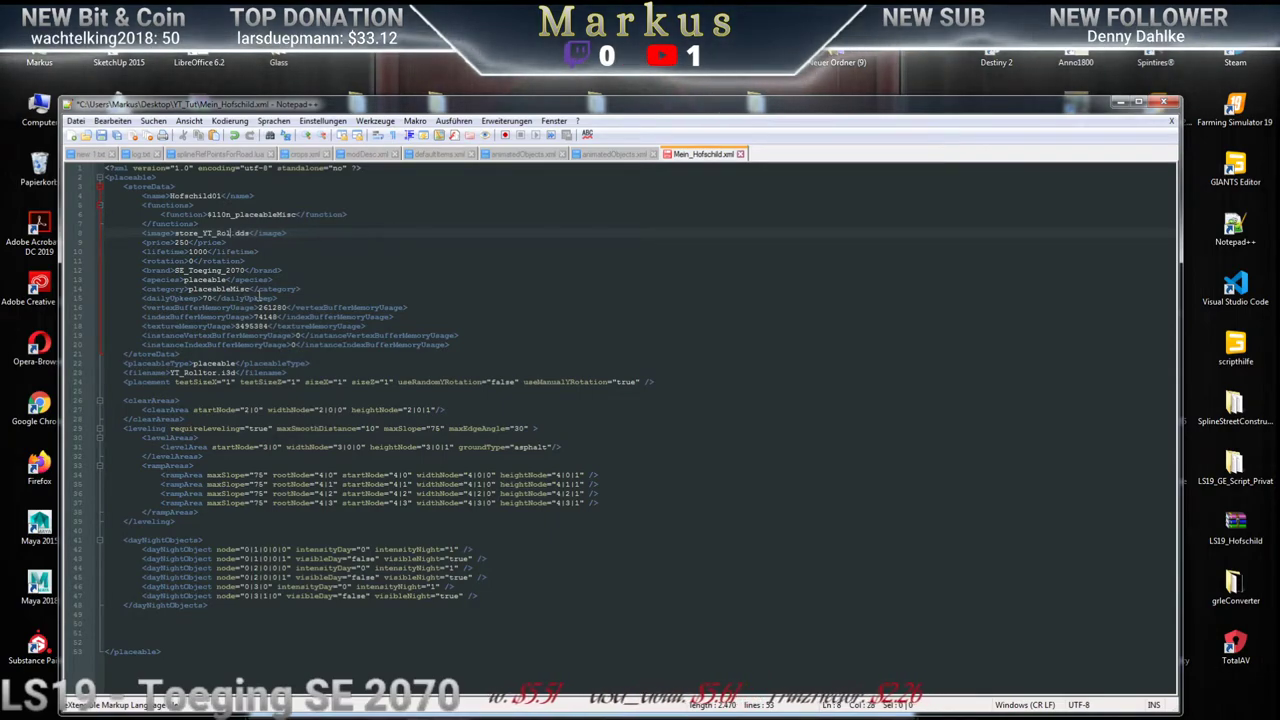
{"action": "key", "text": "BackSpace"}
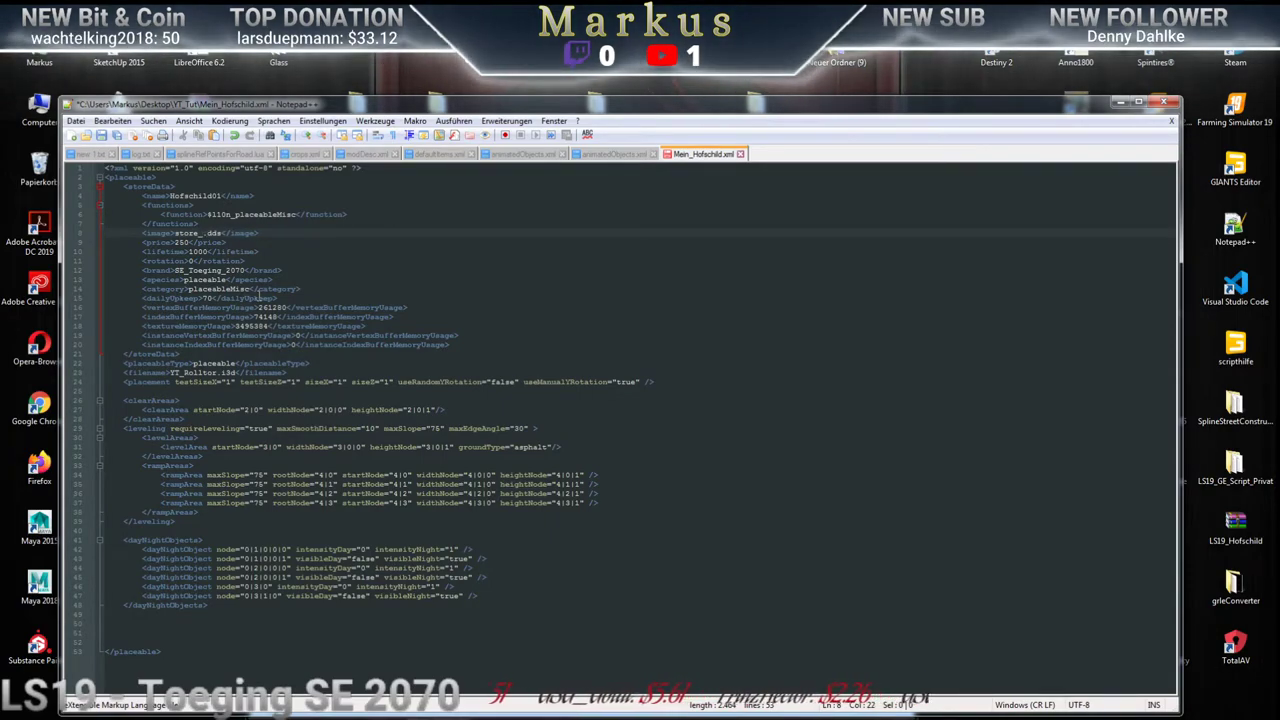
{"action": "type", "text": "Hofschi"}
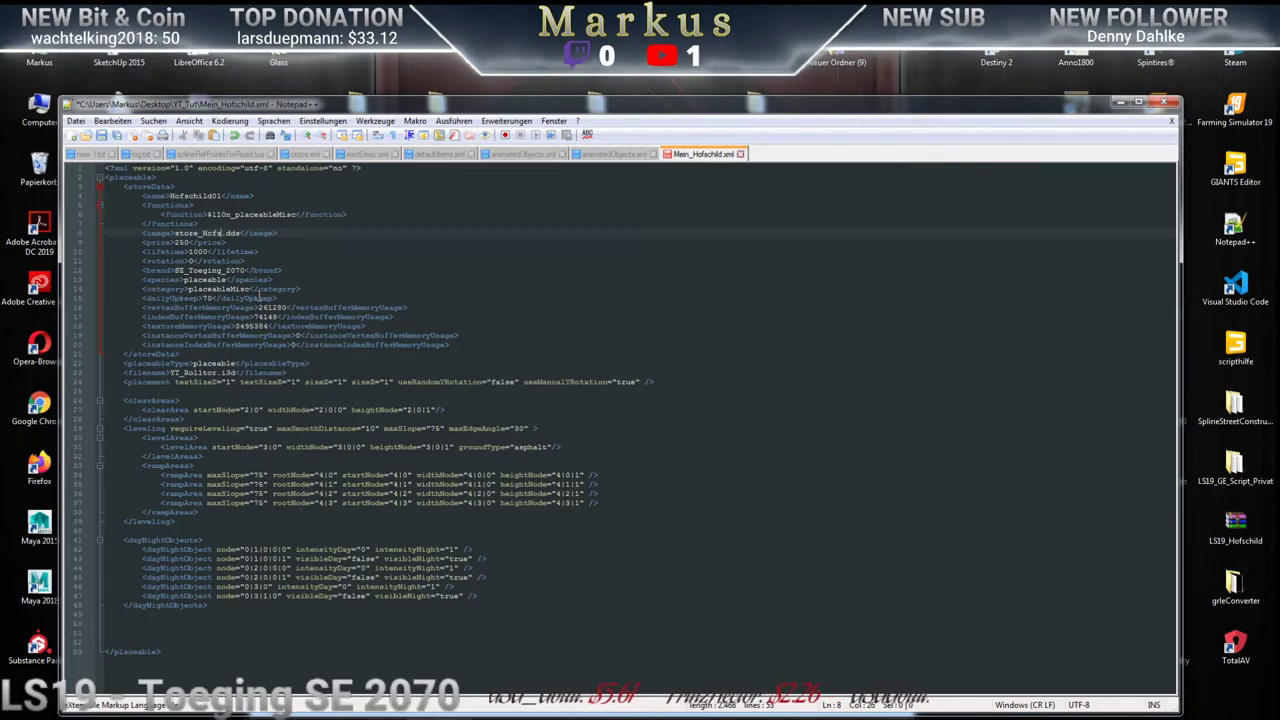
{"action": "type", "text": "ld"}
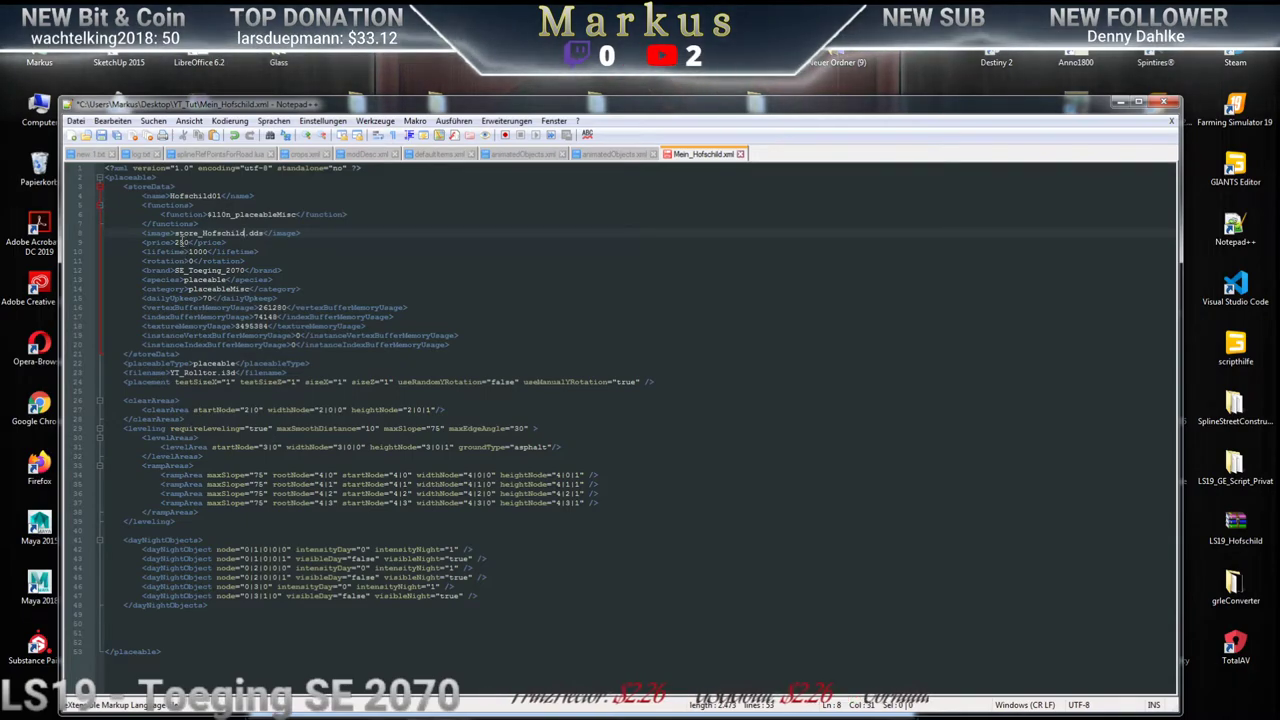
Set the placeable's daily upkeep to 1 in the dailyUpkeep tag
{"action": "left_click", "coordinate": [161, 270]}
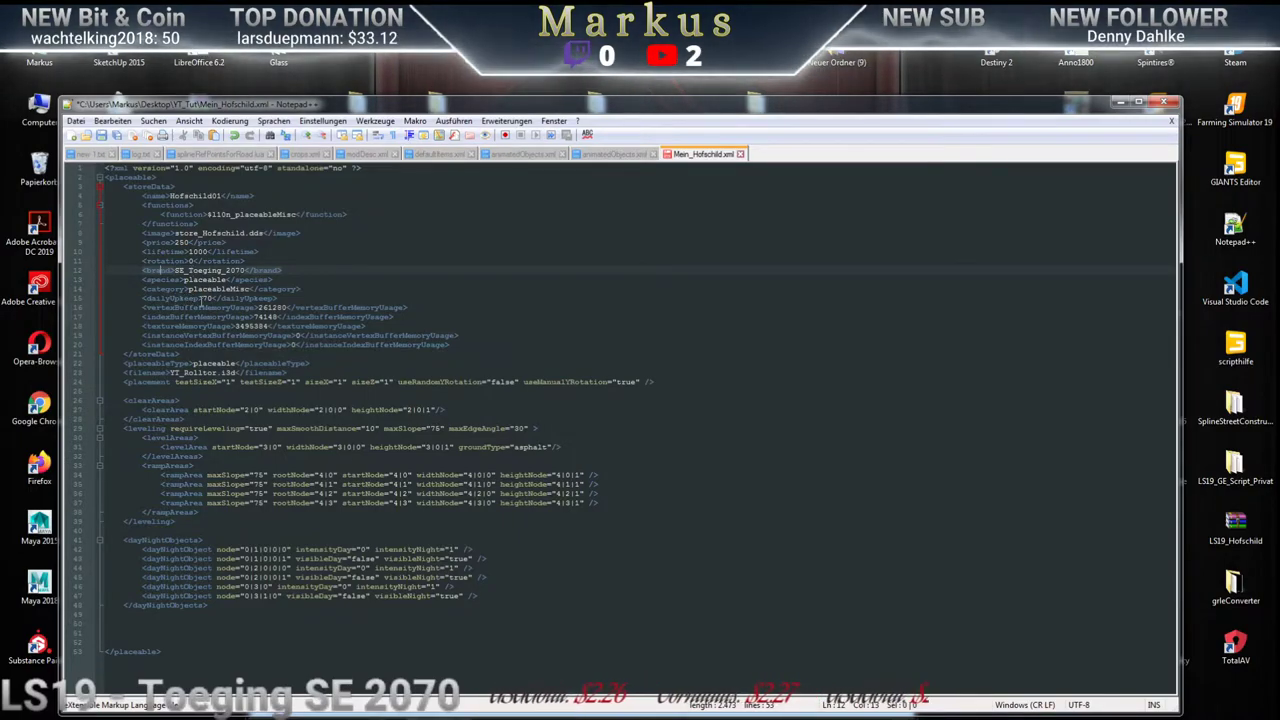
{"action": "left_click_drag", "start_coordinate": [285, 298], "coordinate": [142, 299]}
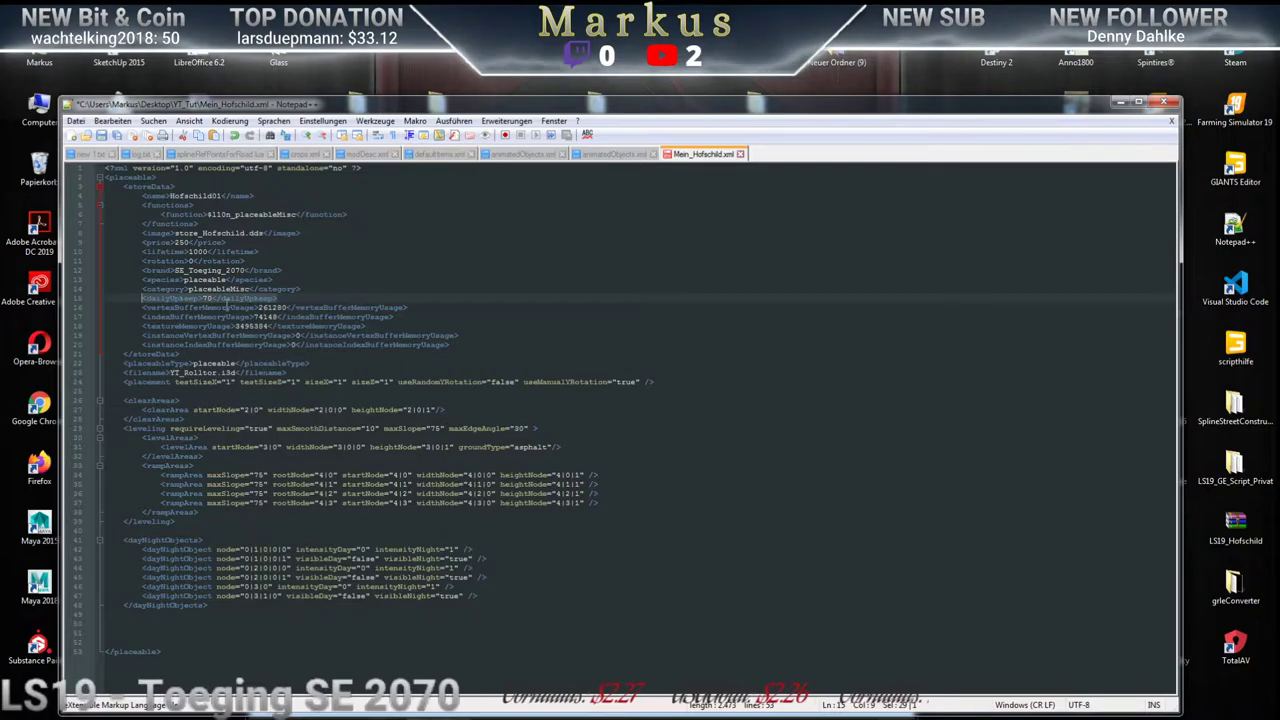
{"action": "left_click", "coordinate": [212, 300]}
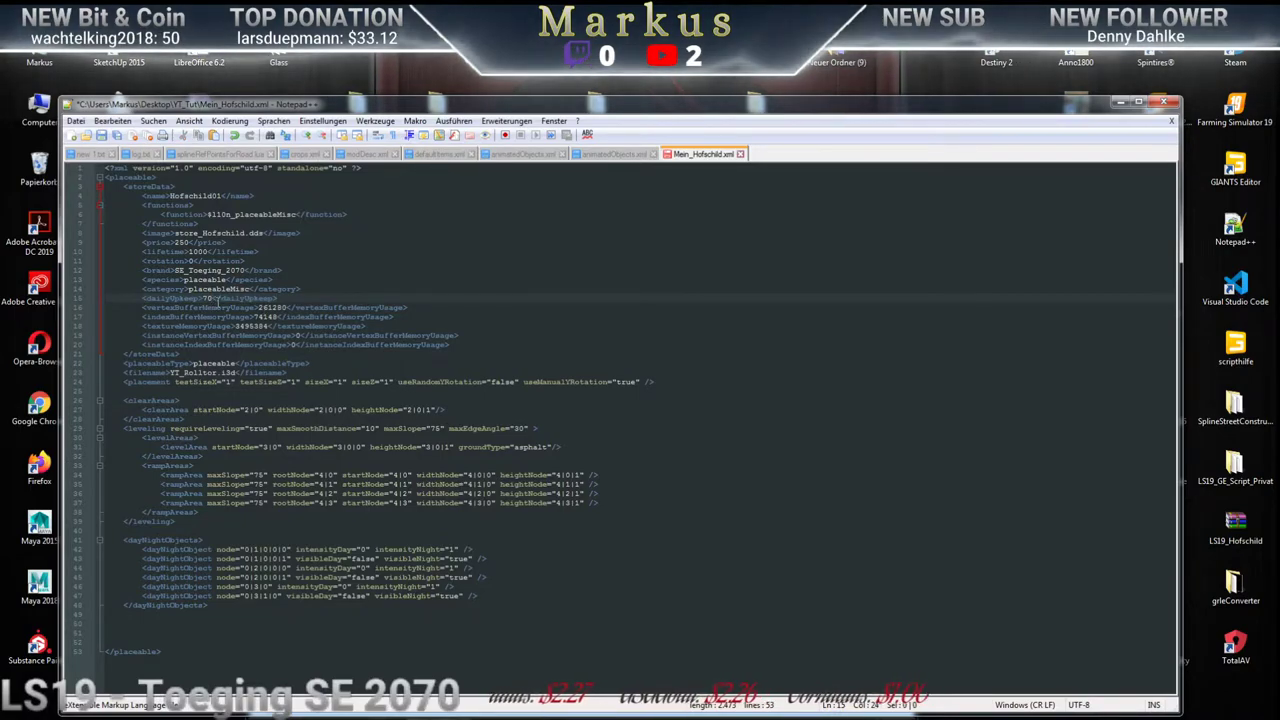
{"action": "key", "text": "BackSpace"}
{"action": "key", "text": "BackSpace"}
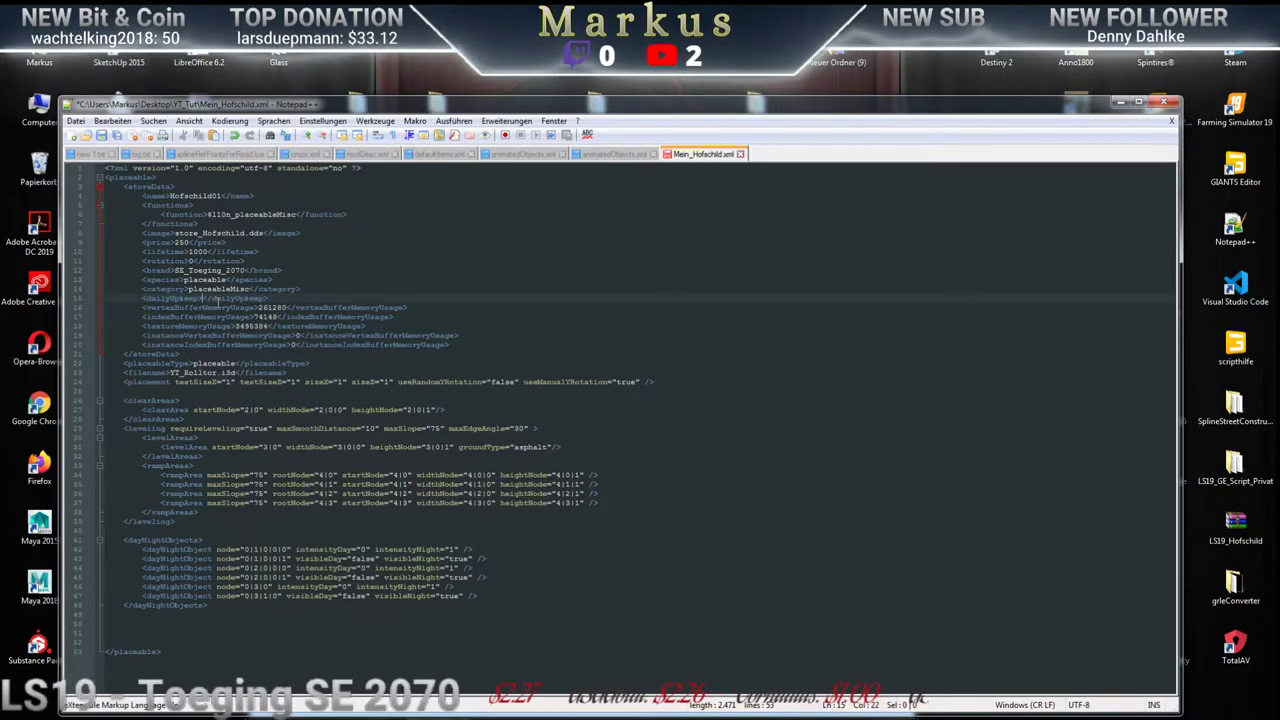
{"action": "type", "text": "5"}
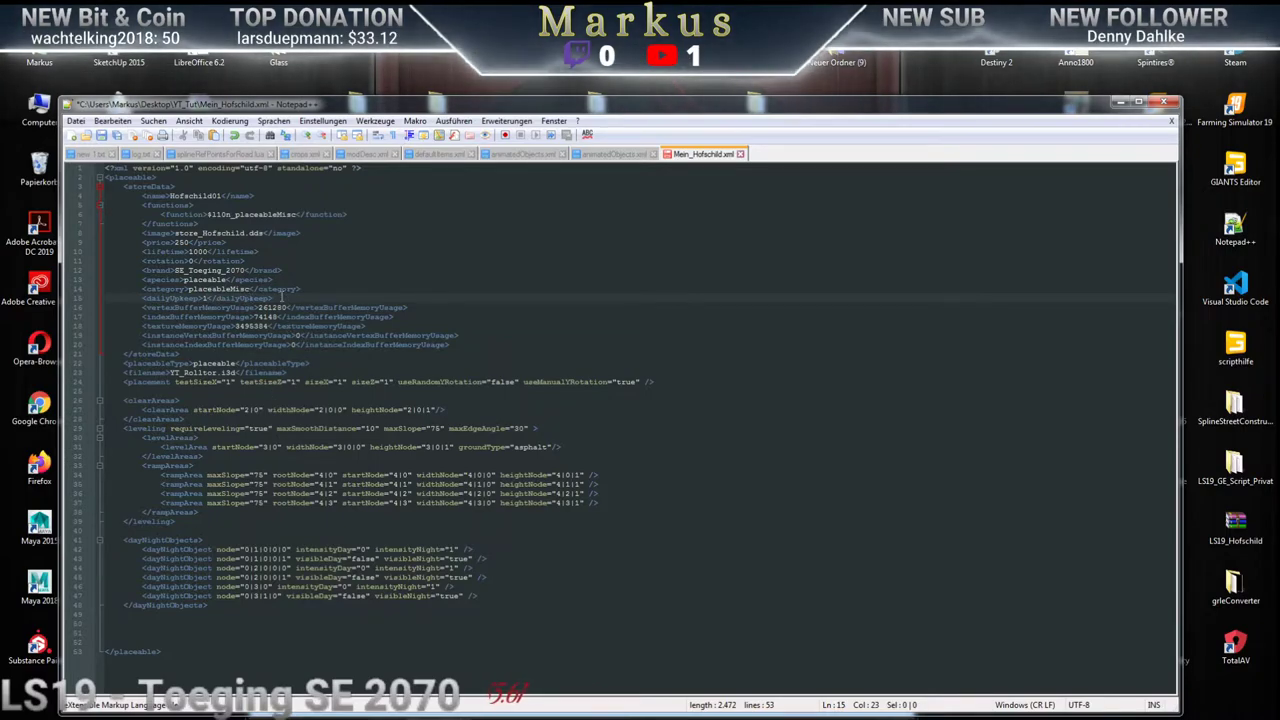
{"action": "left_click_drag", "start_coordinate": [272, 298], "coordinate": [142, 298]}
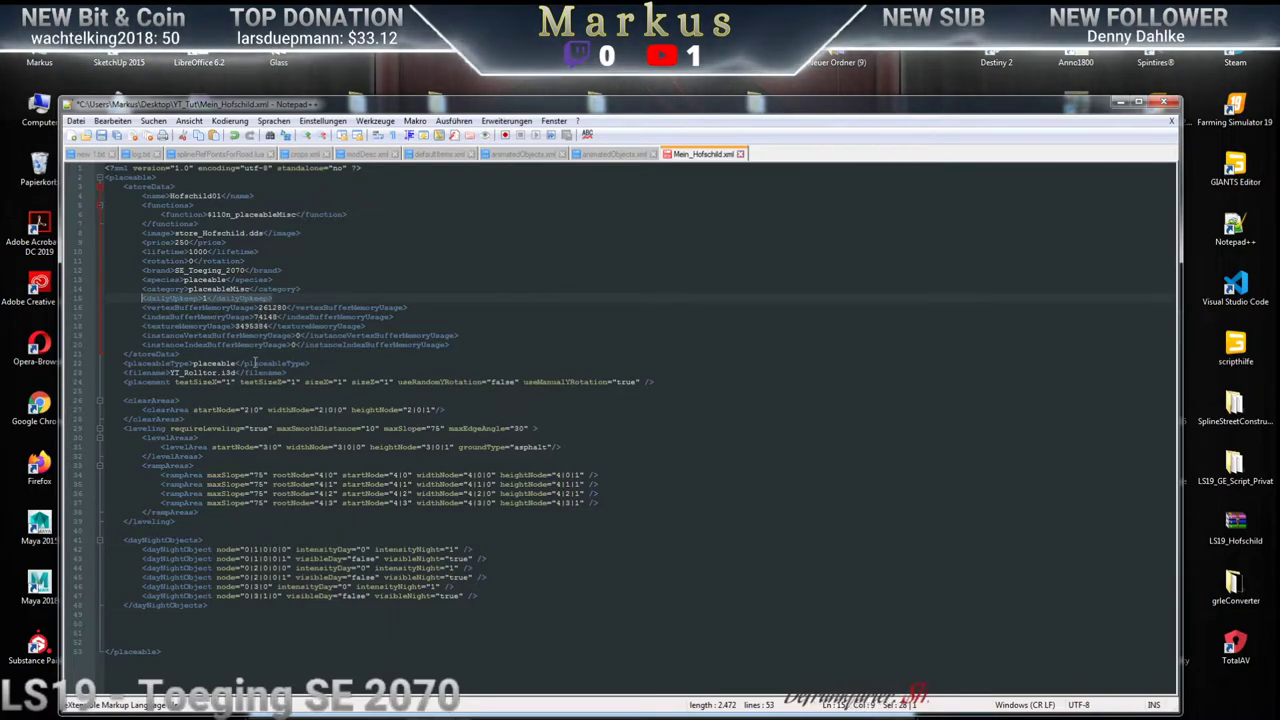
Set the filename tag to Hofschild.i3d, copying the base name from the i3d file in the YT_Tut folder
{"action": "left_click", "coordinate": [217, 373]}
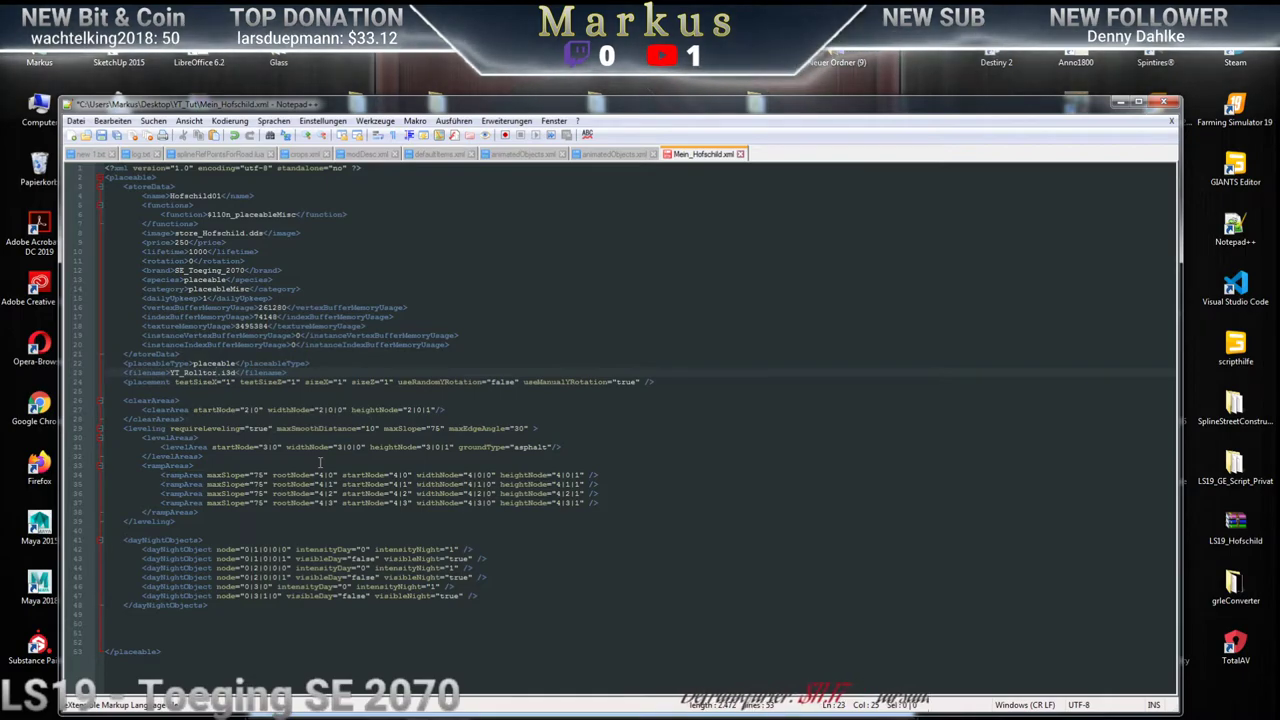
{"action": "key", "text": "BackSpace"}
{"action": "key", "text": "BackSpace"}
{"action": "key", "text": "BackSpace"}
{"action": "key", "text": "BackSpace"}
{"action": "key", "text": "BackSpace"}
{"action": "key", "text": "BackSpace"}
{"action": "key", "text": "BackSpace"}
{"action": "key", "text": "BackSpace"}
{"action": "key", "text": "BackSpace"}
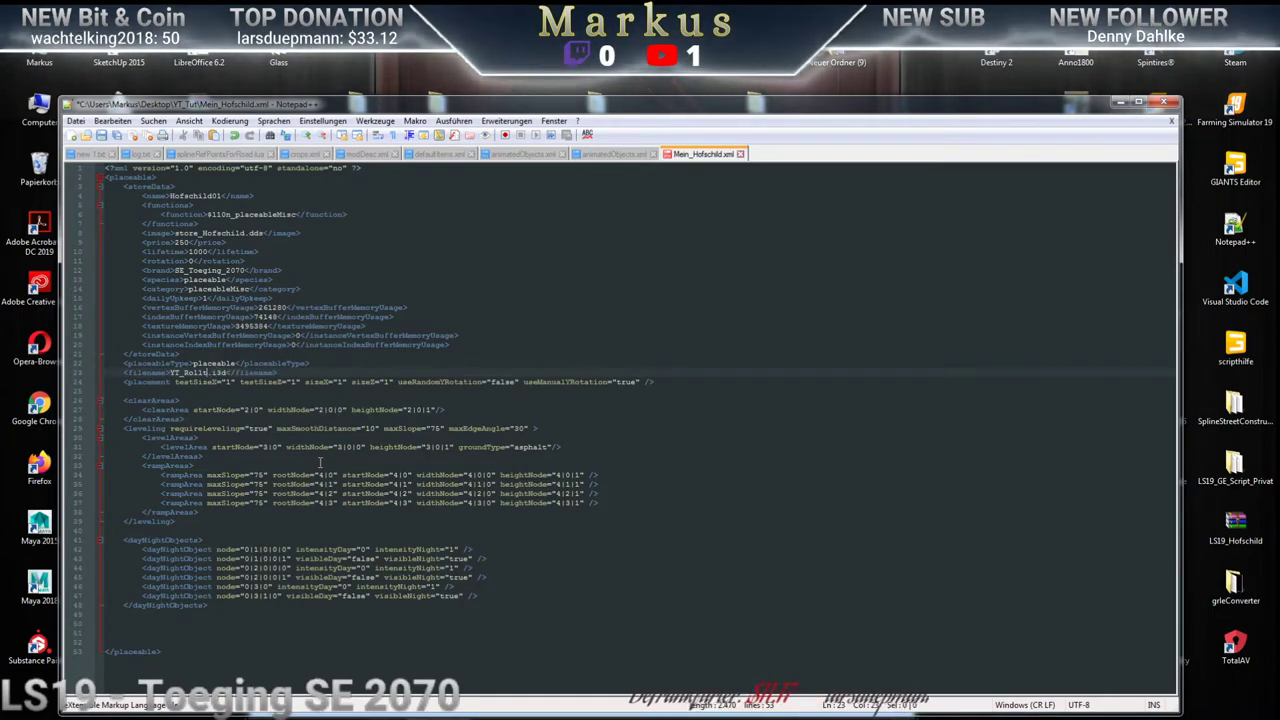
{"action": "key", "text": "BackSpace"}
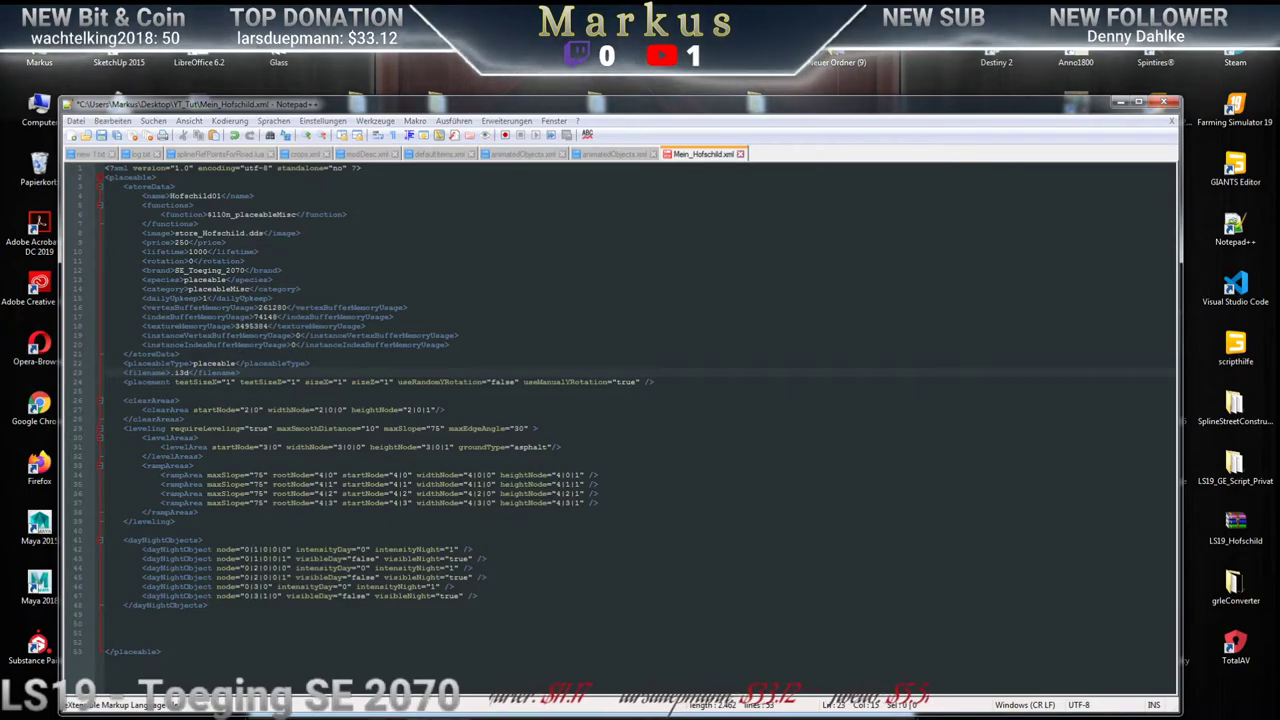
{"action": "left_click", "coordinate": [456, 684]}
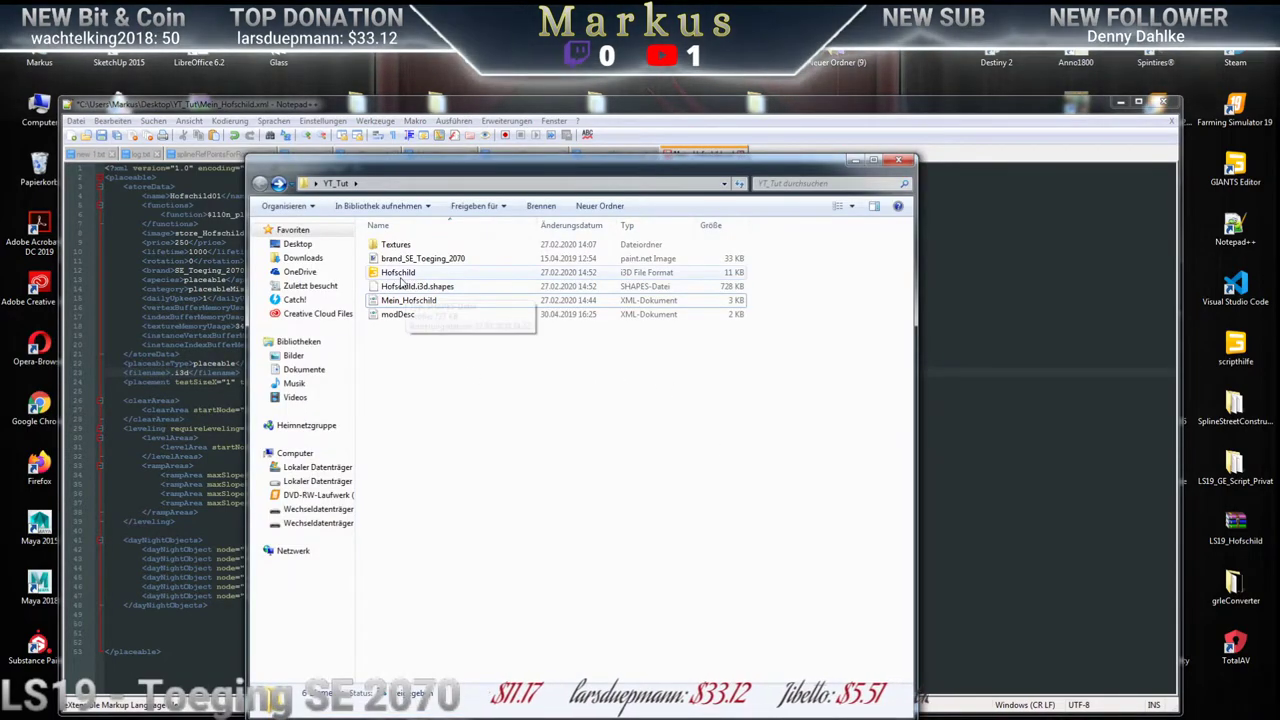
{"action": "left_click", "coordinate": [395, 274]}
{"action": "right_click", "coordinate": [392, 275]}
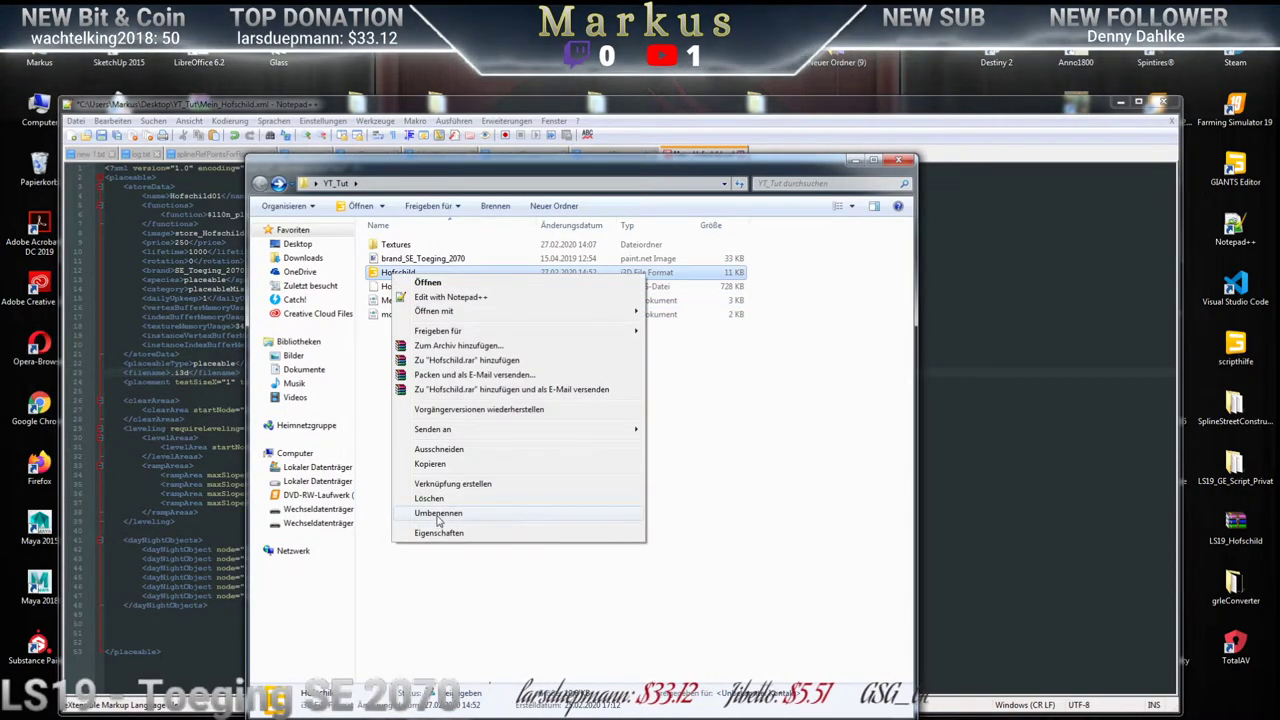
{"action": "left_click", "coordinate": [437, 514]}
{"action": "key", "text": "ctrl+c"}
{"action": "right_click", "coordinate": [397, 273]}
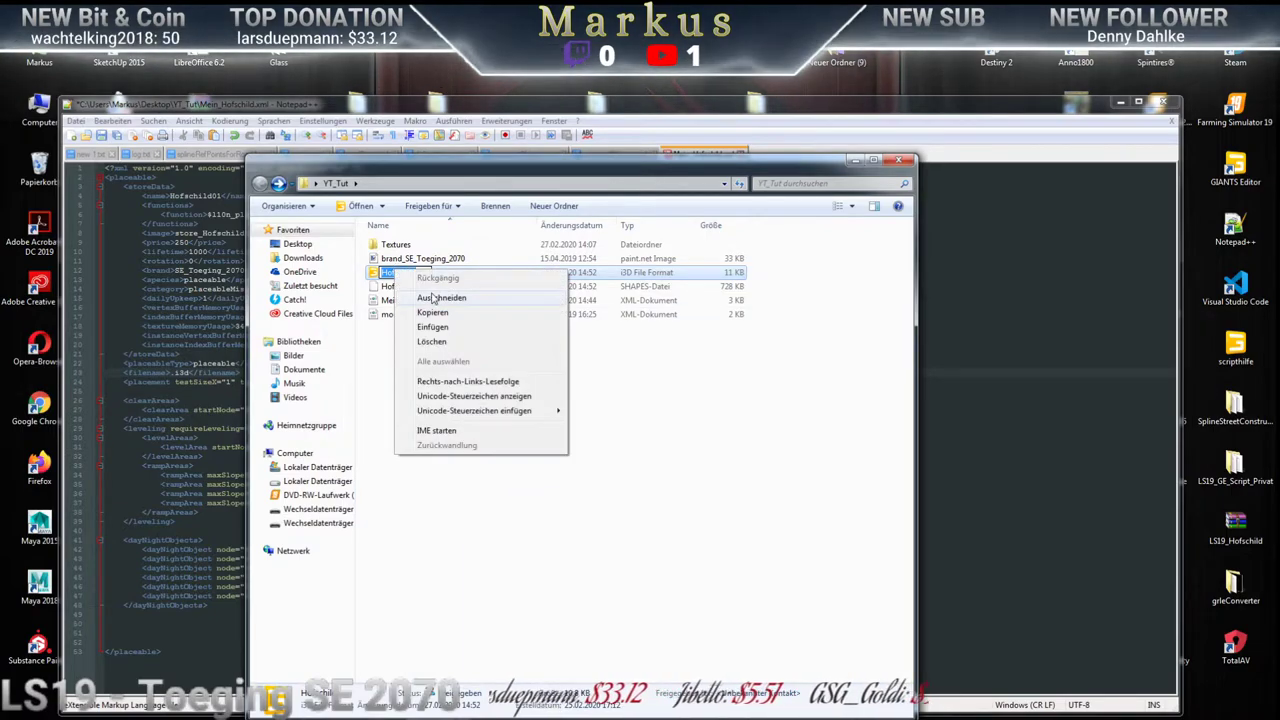
{"action": "left_click", "coordinate": [432, 312]}
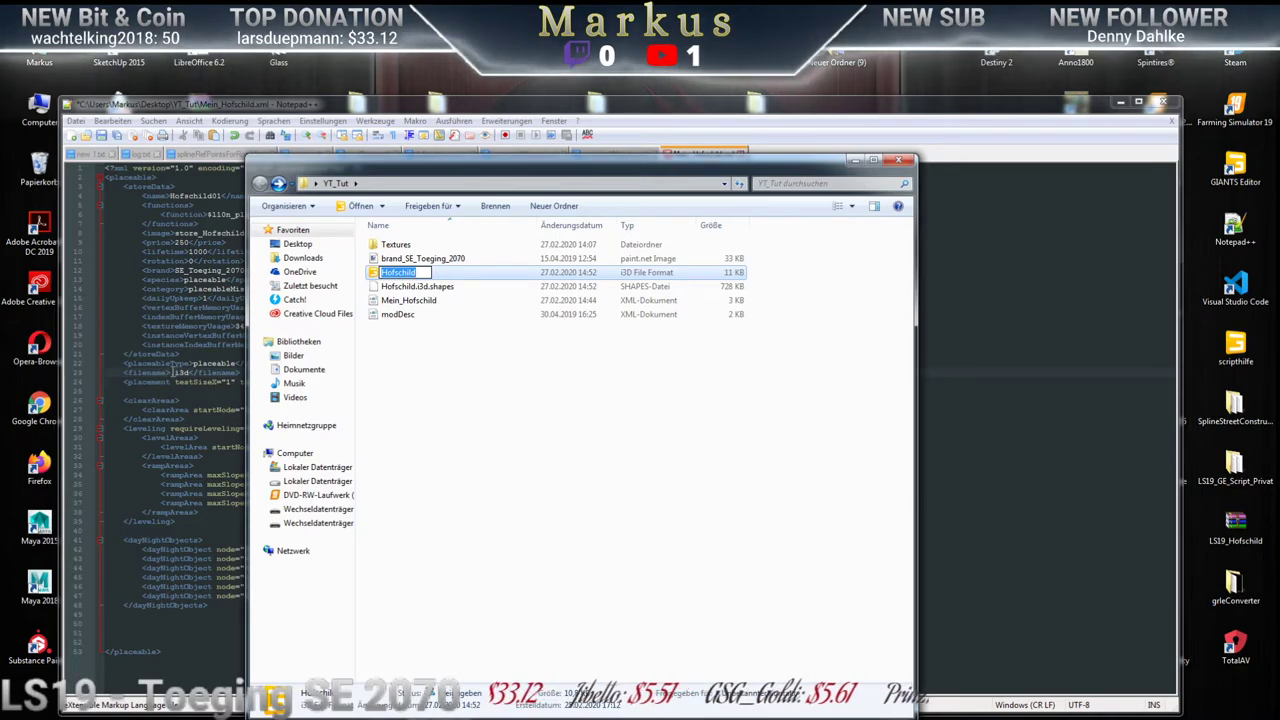
{"action": "key", "text": "Escape"}
{"action": "key", "text": "Escape"}
{"action": "key", "text": "ctrl+v"}
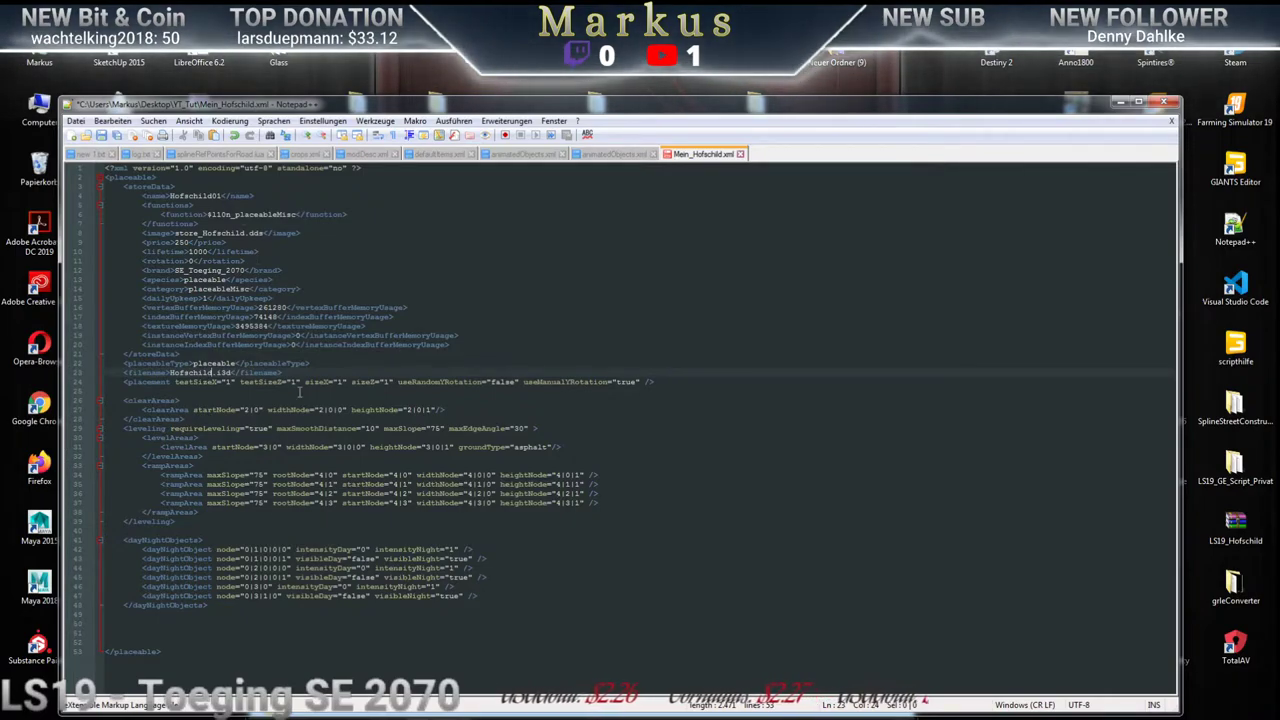
Remove three surplus blank lines above the closing placeable tag and save Mein_Hofschild.xml
{"action": "left_click", "coordinate": [113, 641]}
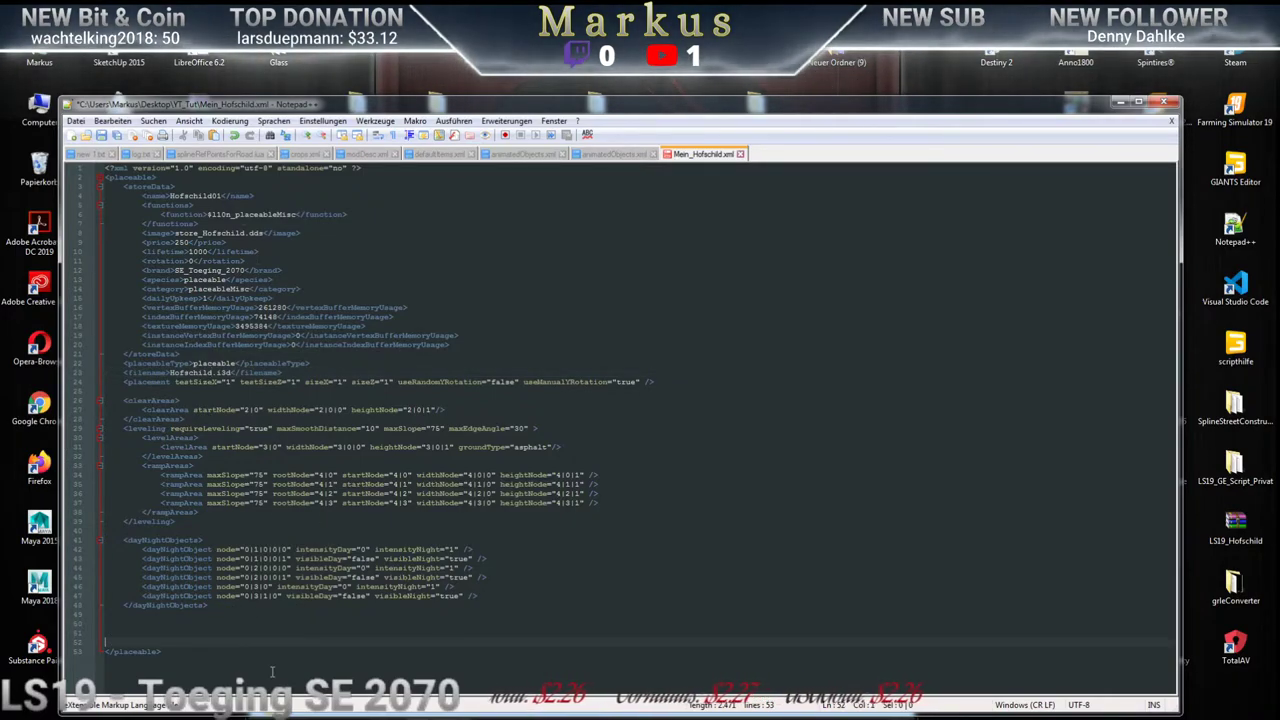
{"action": "key", "text": "BackSpace"}
{"action": "key", "text": "BackSpace"}
{"action": "key", "text": "BackSpace"}
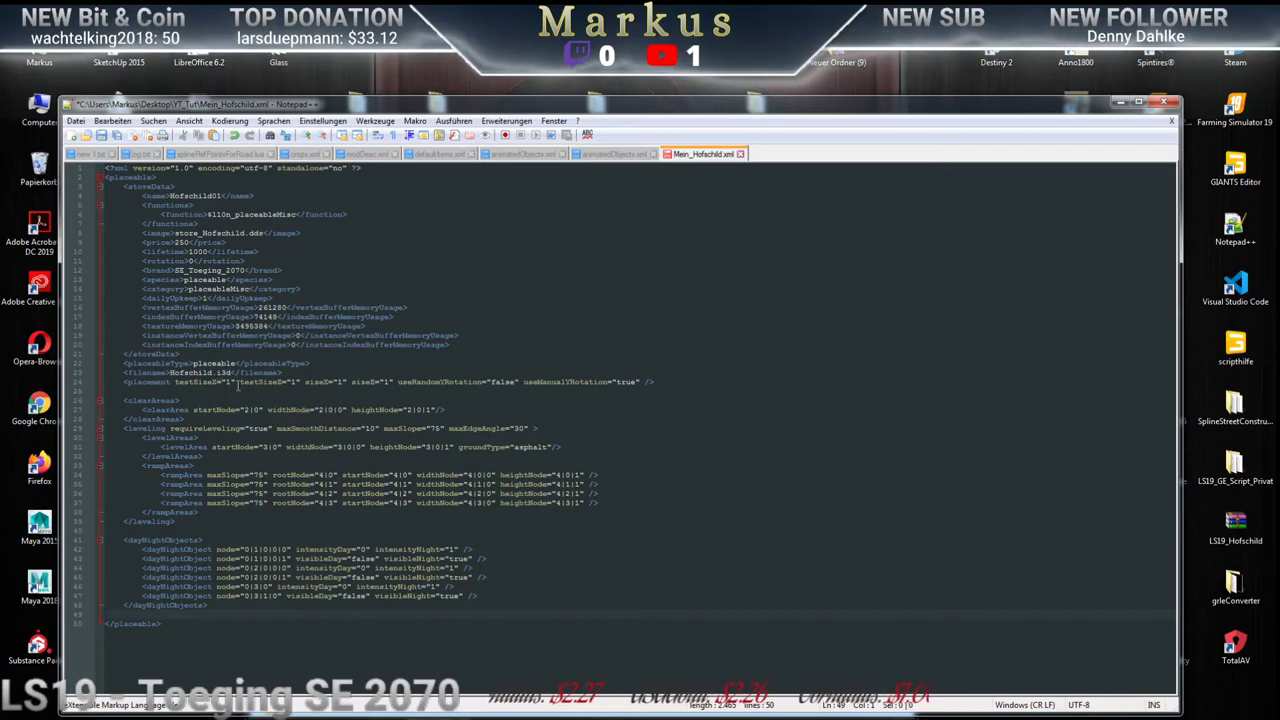
{"action": "left_click", "coordinate": [101, 136]}
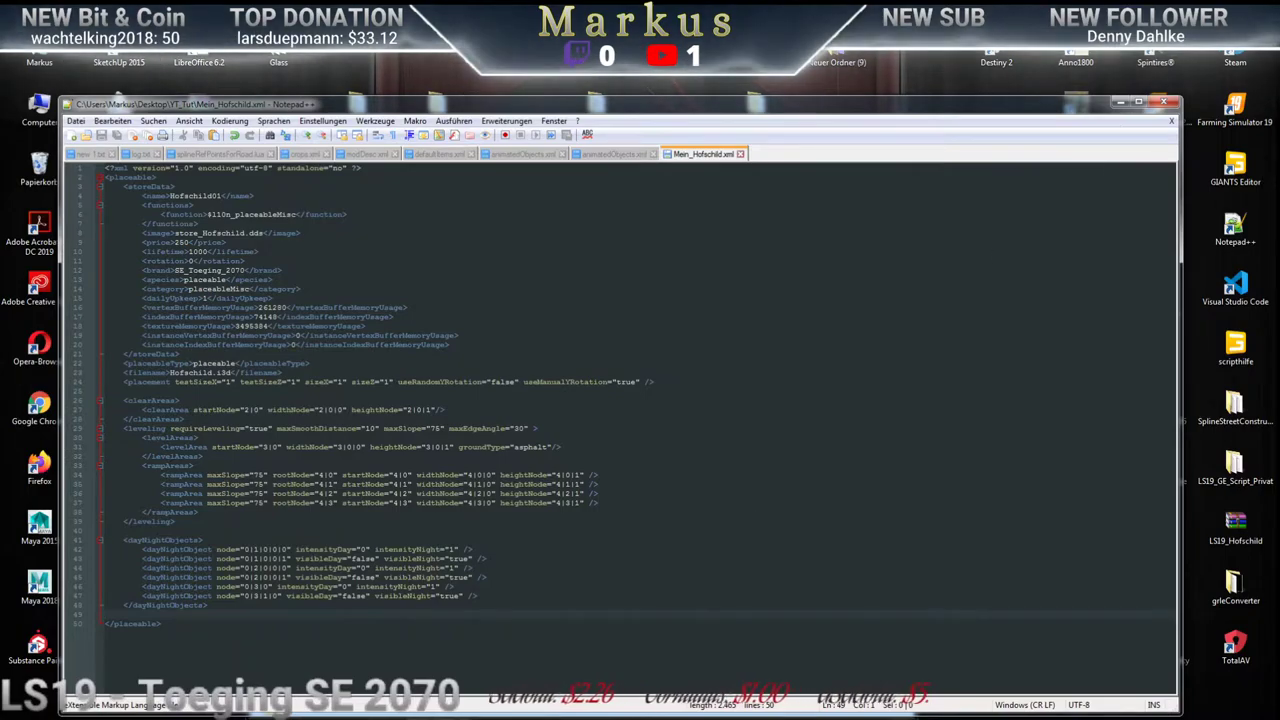
Open modDesc.xml from the YT_Tut folder in Notepad++ and check its author and contributors entries
{"action": "key", "text": "alt+Tab"}
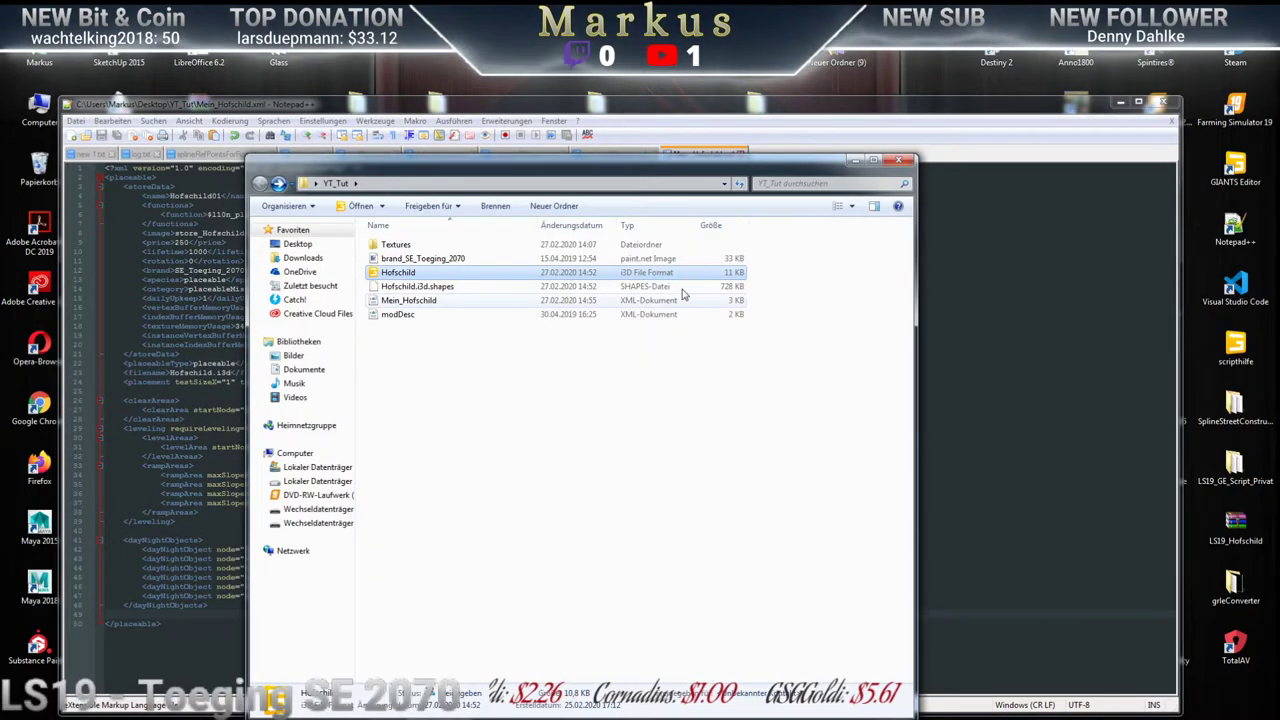
{"action": "left_click", "coordinate": [395, 316]}
{"action": "right_click", "coordinate": [395, 316]}
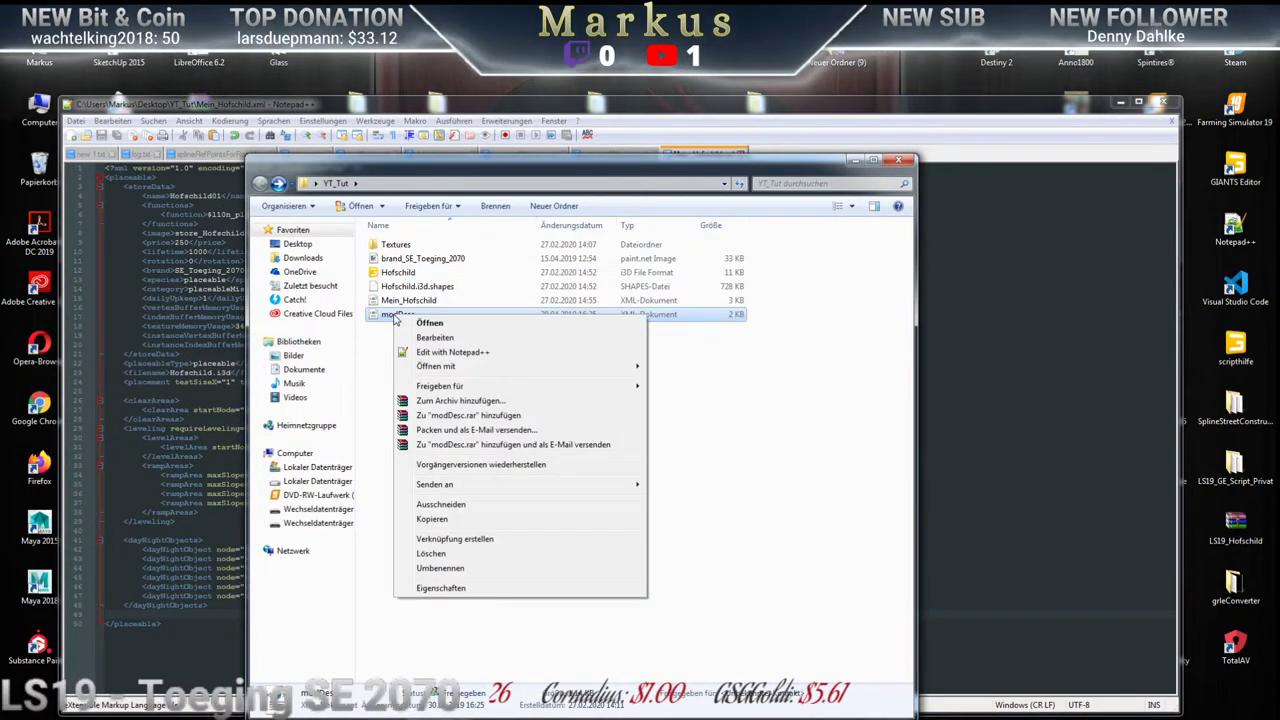
{"action": "left_click", "coordinate": [440, 346]}
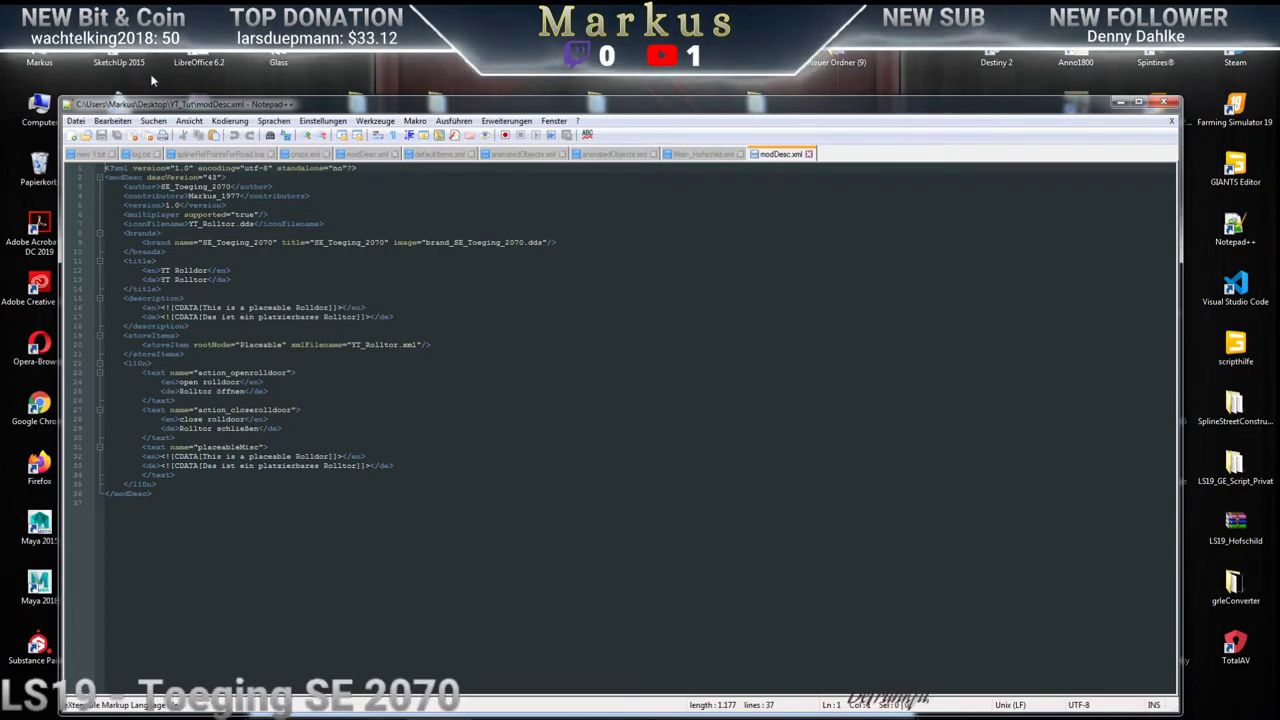
{"action": "double_click", "coordinate": [146, 187]}
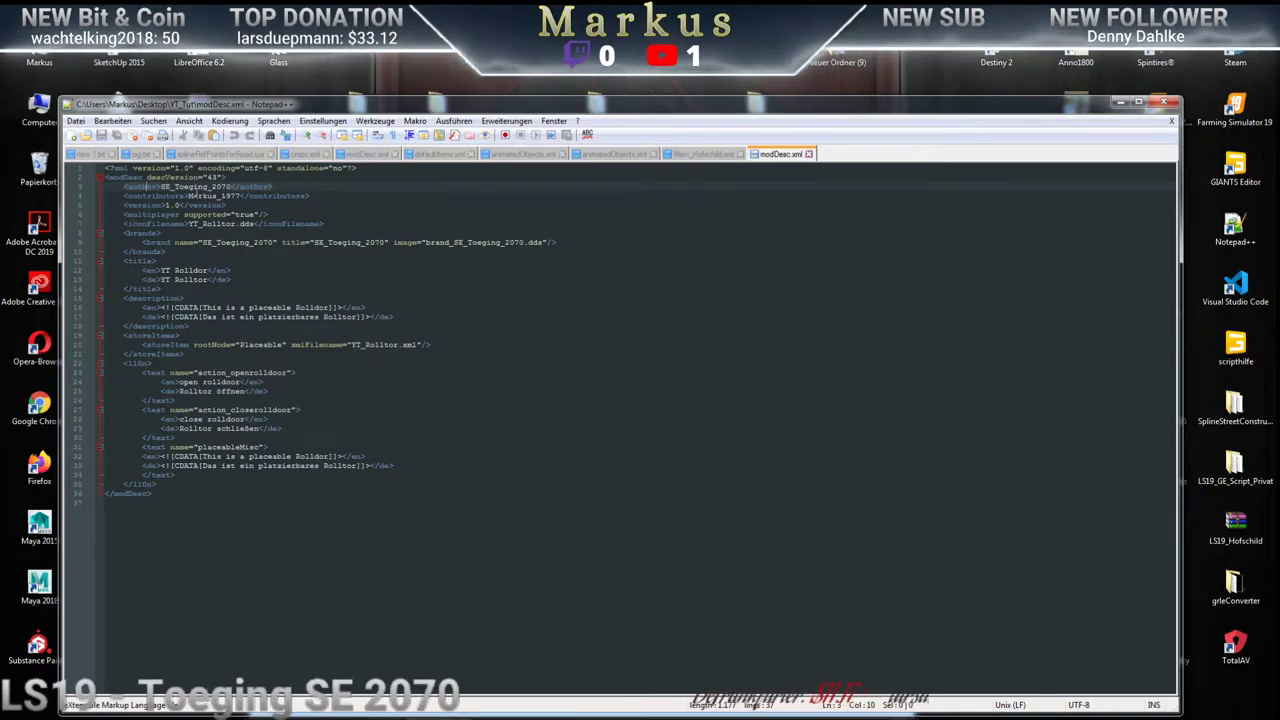
{"action": "left_click", "coordinate": [166, 196]}
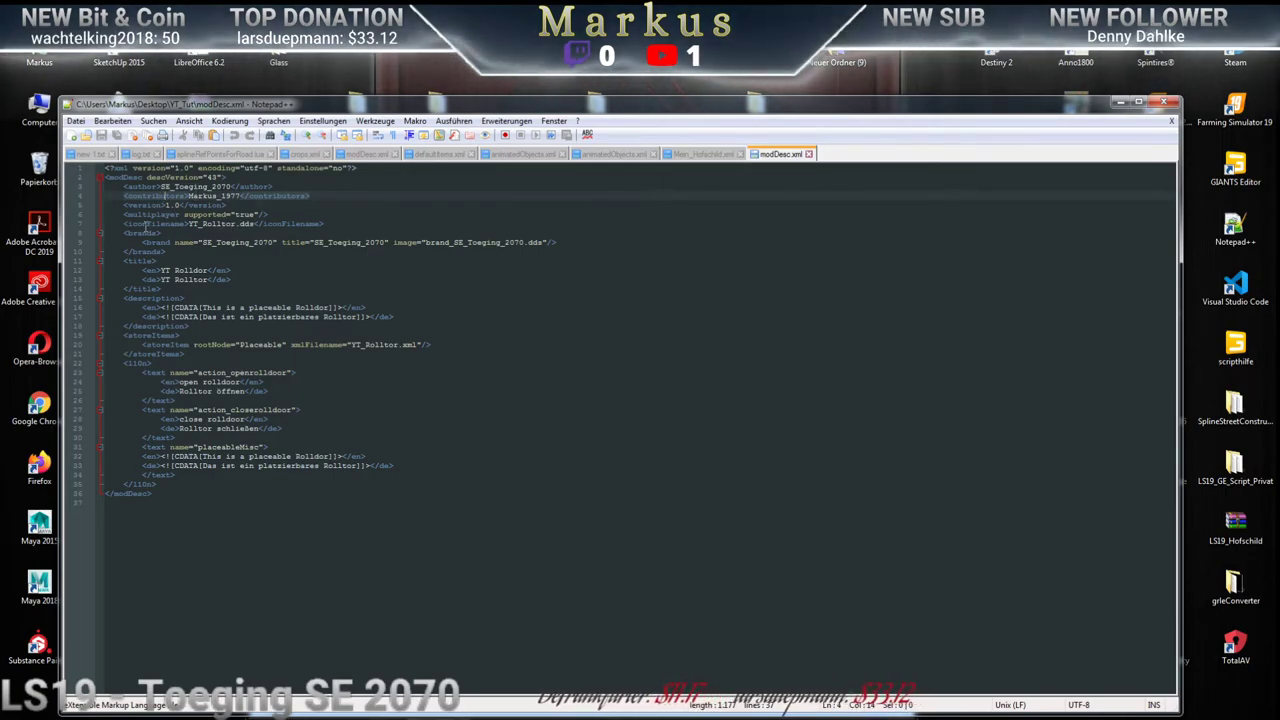
Change the mod's icon filename in the iconFilename tag to Hofschild.dds
{"action": "left_click", "coordinate": [235, 226]}
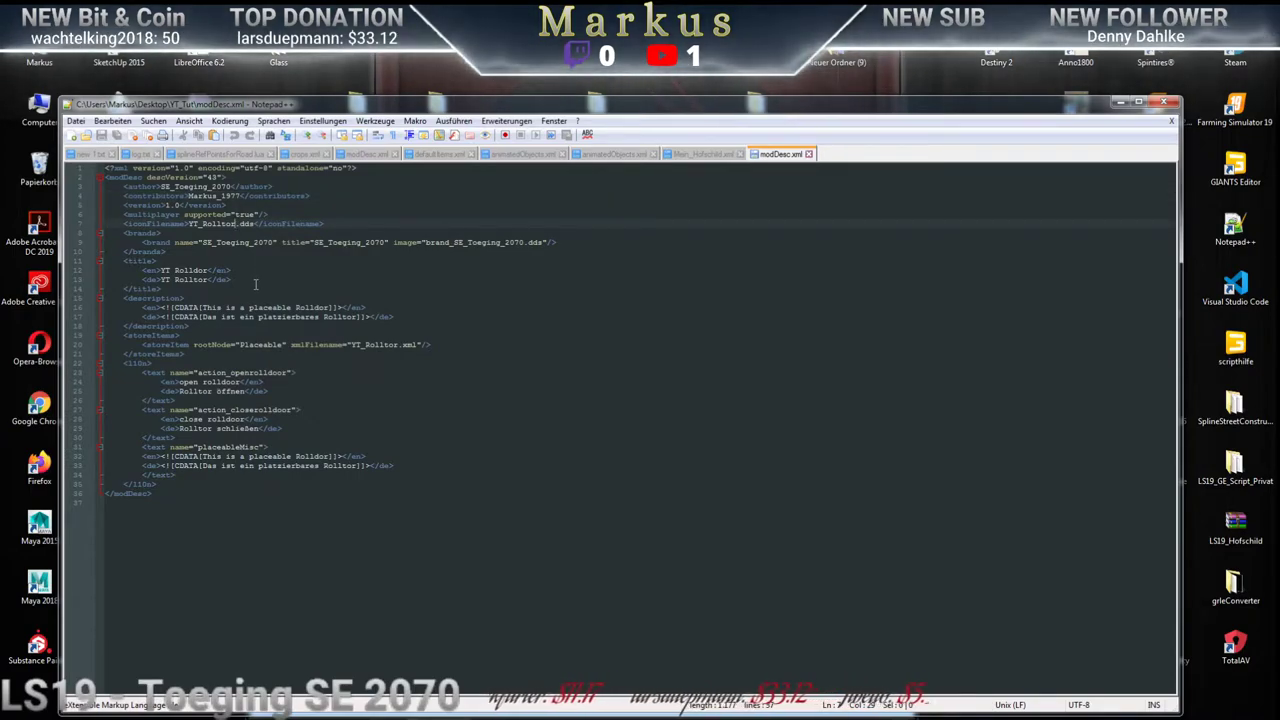
{"action": "key", "text": "BackSpace"}
{"action": "key", "text": "BackSpace"}
{"action": "key", "text": "BackSpace"}
{"action": "key", "text": "BackSpace"}
{"action": "key", "text": "BackSpace"}
{"action": "key", "text": "BackSpace"}
{"action": "key", "text": "BackSpace"}
{"action": "key", "text": "BackSpace"}
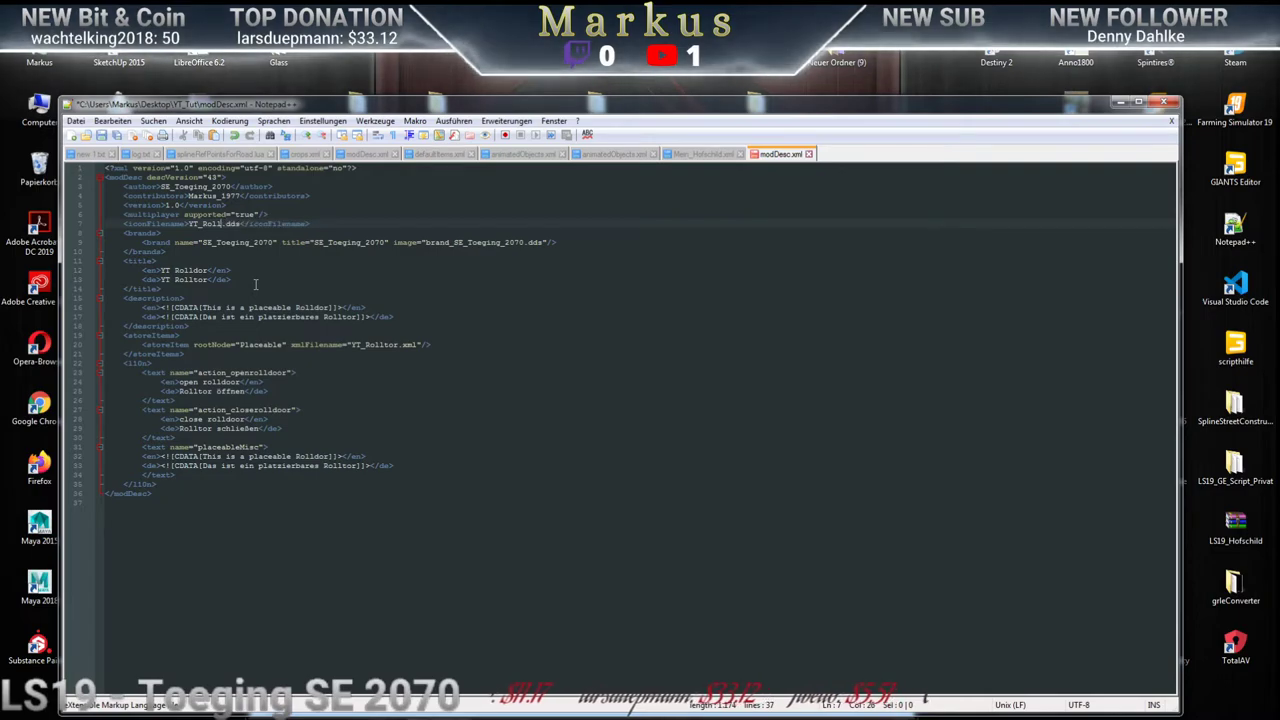
{"action": "key", "text": "BackSpace"}
{"action": "key", "text": "BackSpace"}
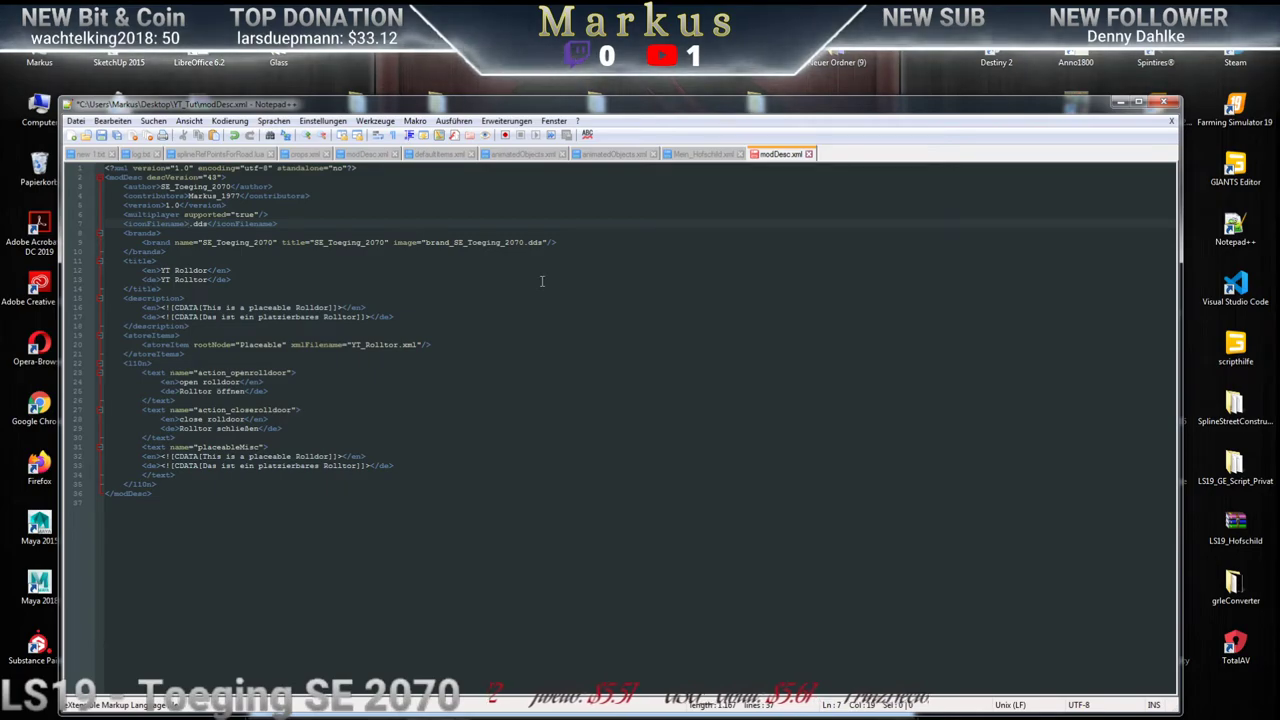
{"action": "type", "text": "Hofsch"}
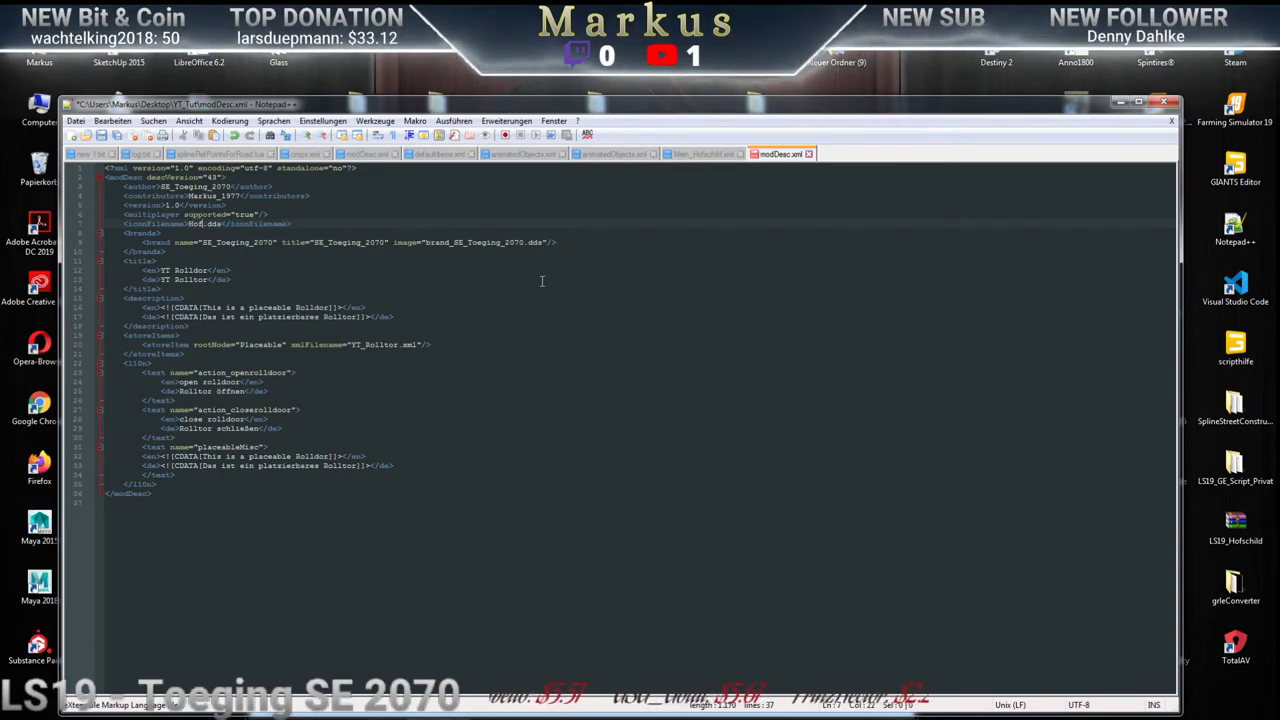
{"action": "type", "text": "ild"}
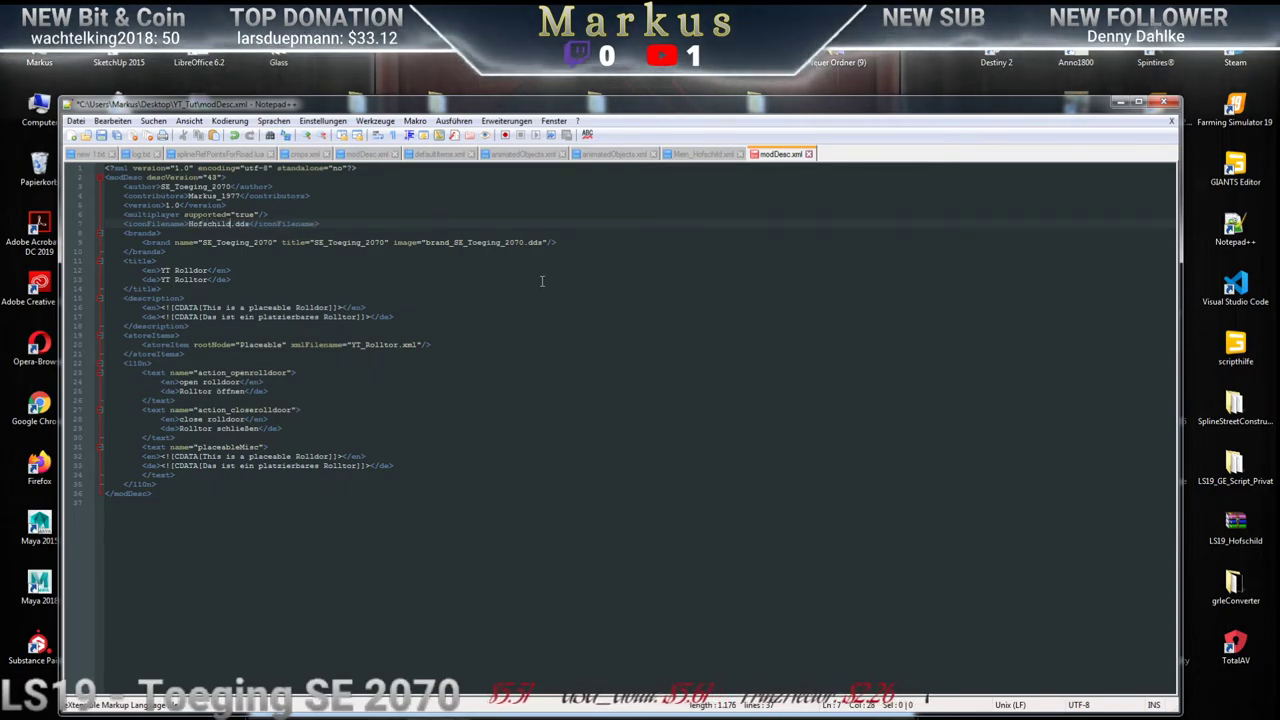
Replace the English title text in modDesc.xml with "8 Barn sing"
{"action": "left_click", "coordinate": [143, 233]}
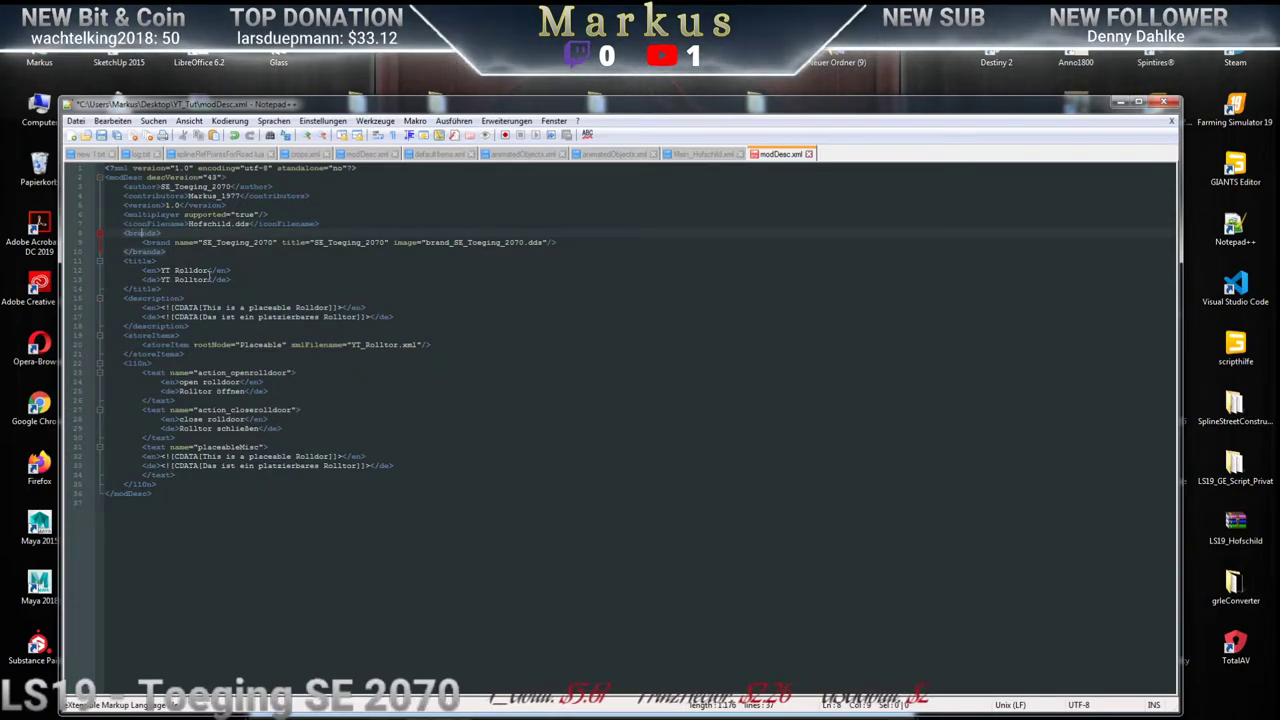
{"action": "left_click", "coordinate": [209, 271]}
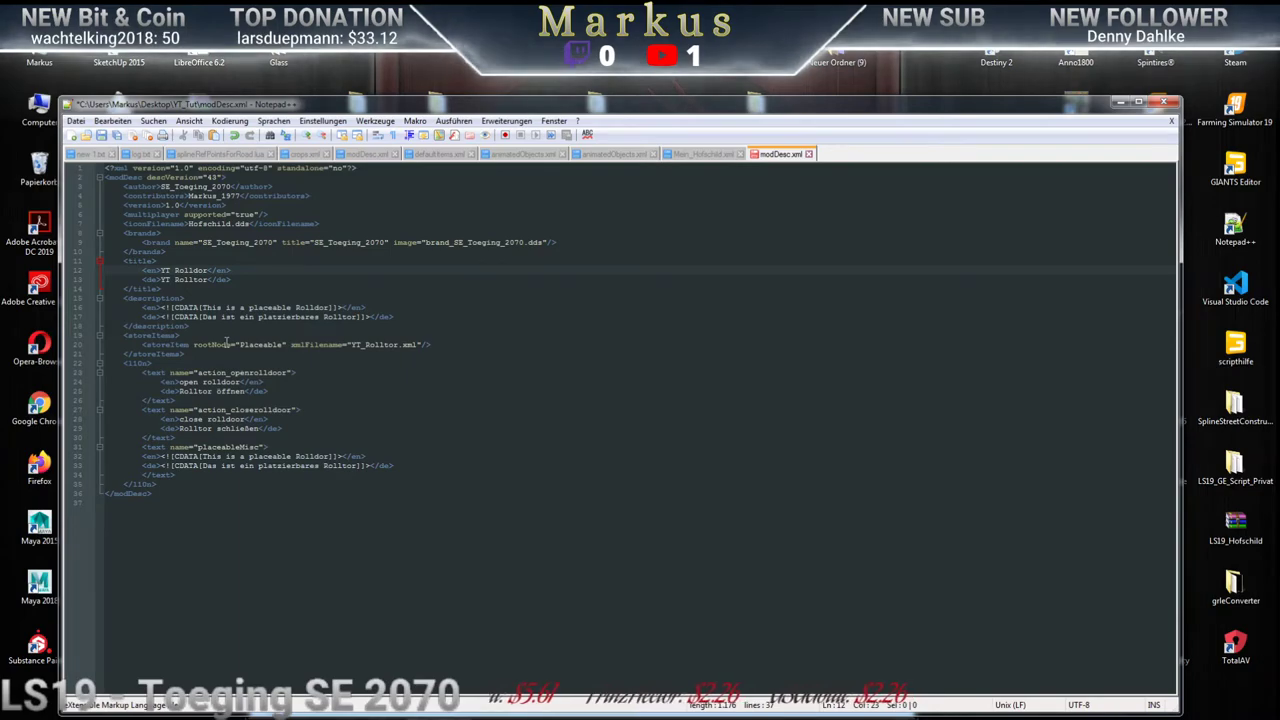
{"action": "key", "text": "BackSpace"}
{"action": "key", "text": "BackSpace"}
{"action": "key", "text": "BackSpace"}
{"action": "key", "text": "BackSpace"}
{"action": "key", "text": "BackSpace"}
{"action": "key", "text": "BackSpace"}
{"action": "key", "text": "BackSpace"}
{"action": "key", "text": "BackSpace"}
{"action": "key", "text": "BackSpace"}
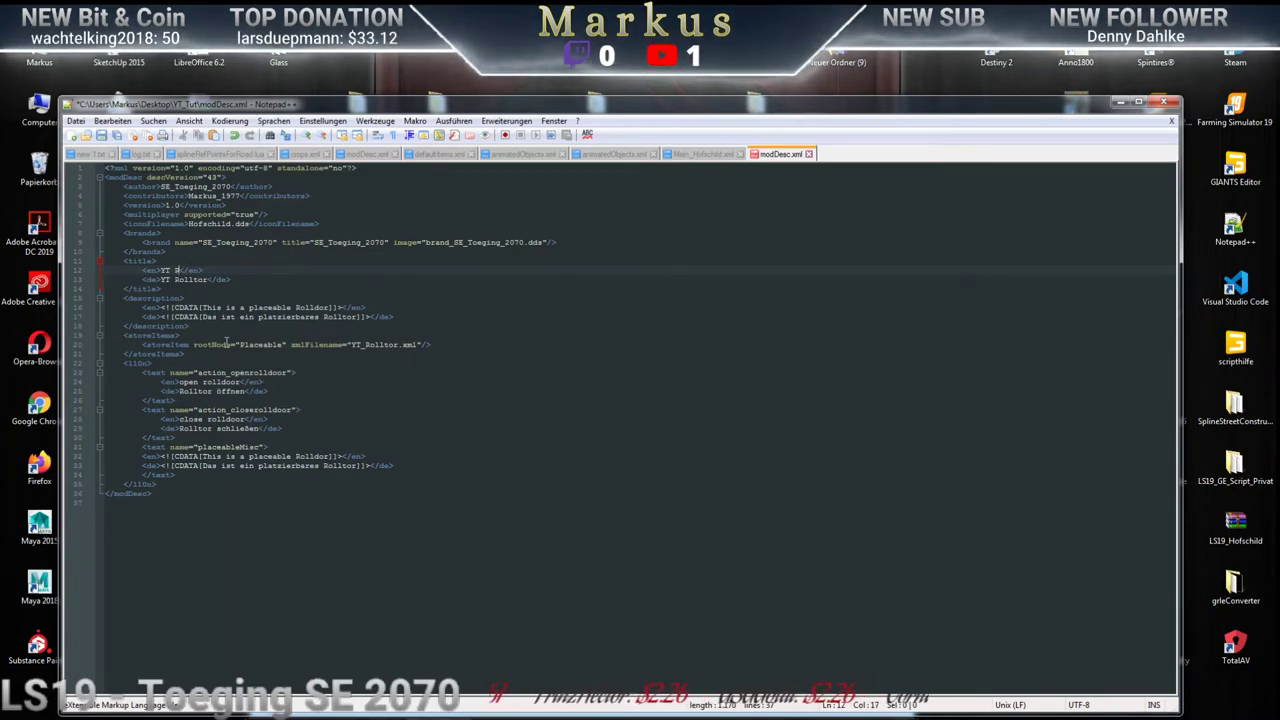
{"action": "key", "text": "BackSpace"}
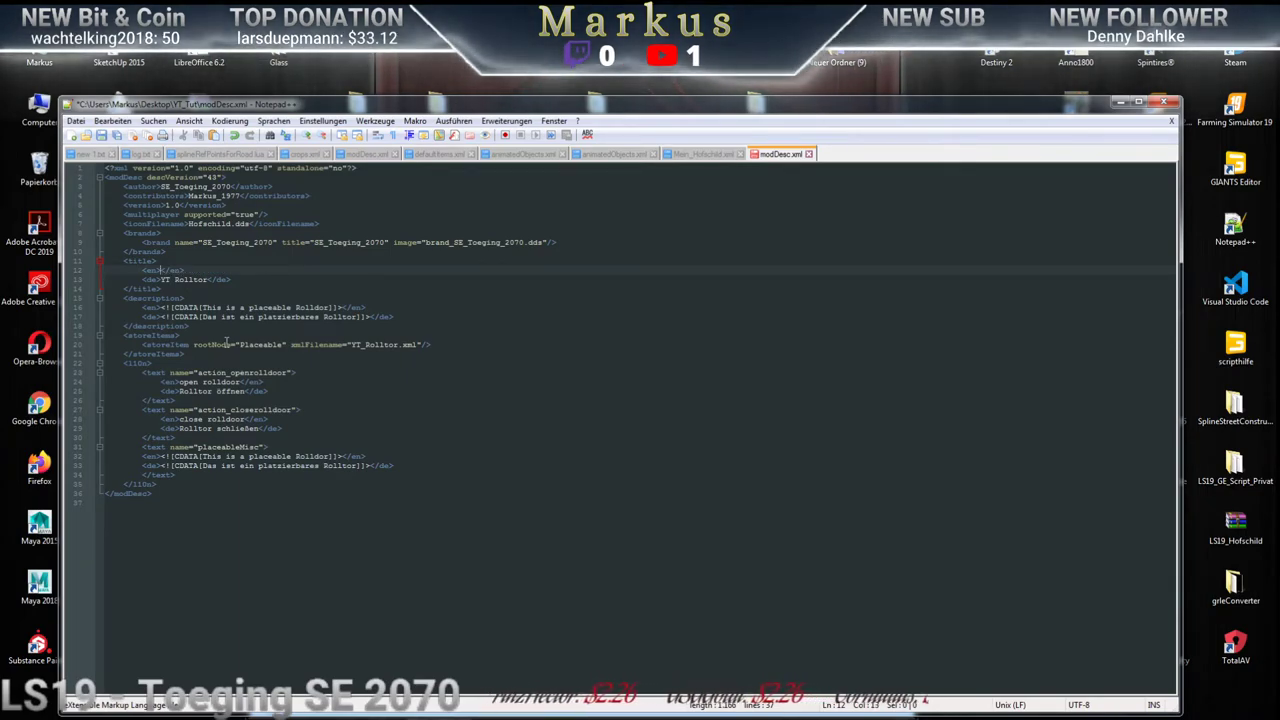
{"action": "type", "text": "B "}
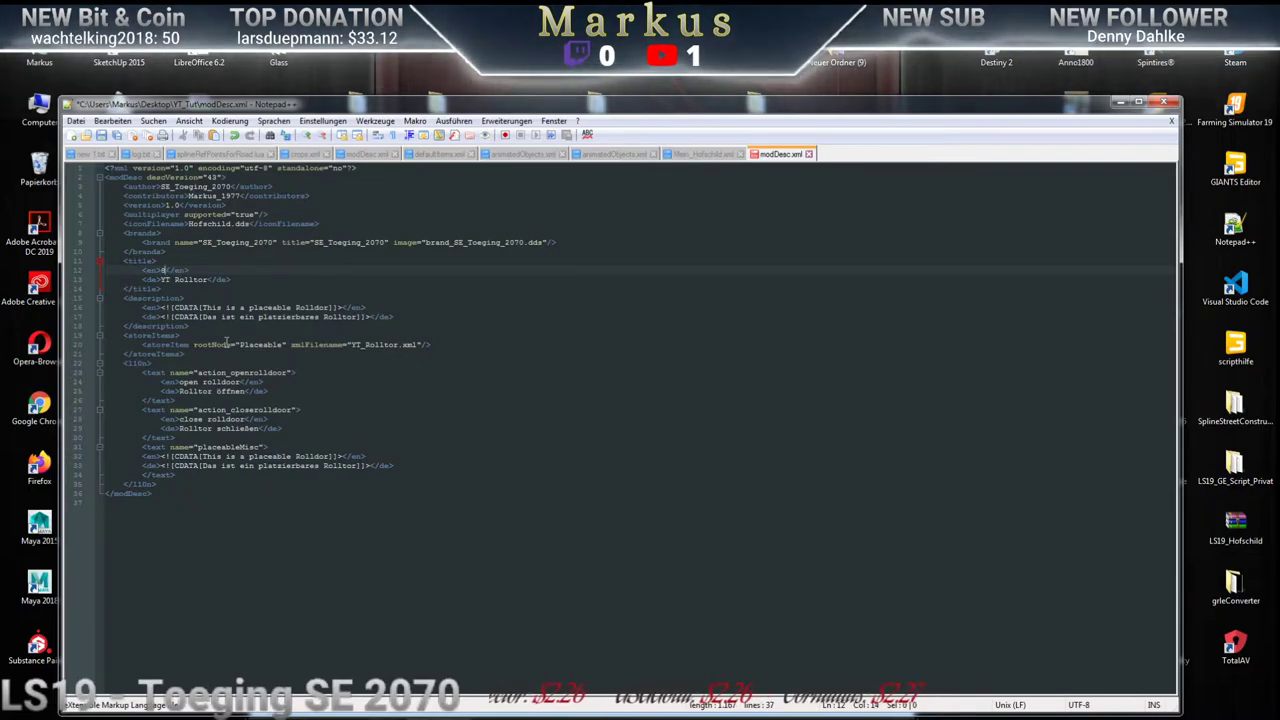
{"action": "type", "text": "Ba"}
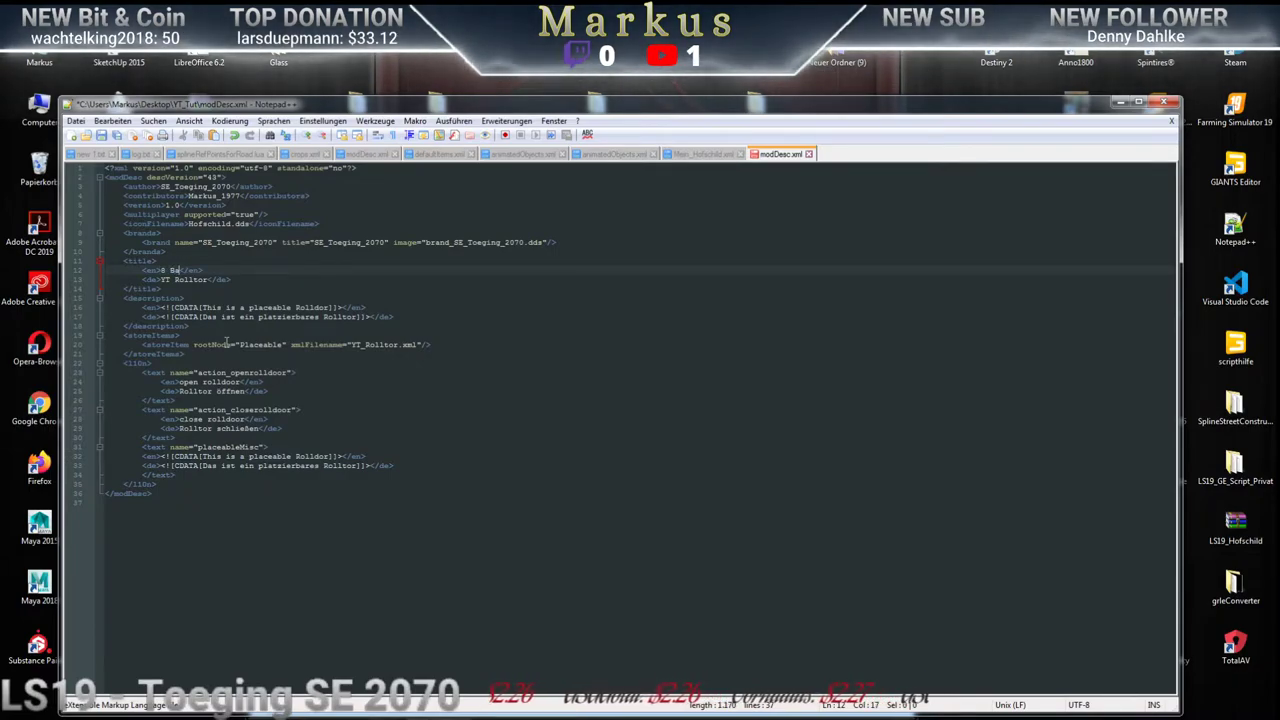
{"action": "type", "text": "rn sh"}
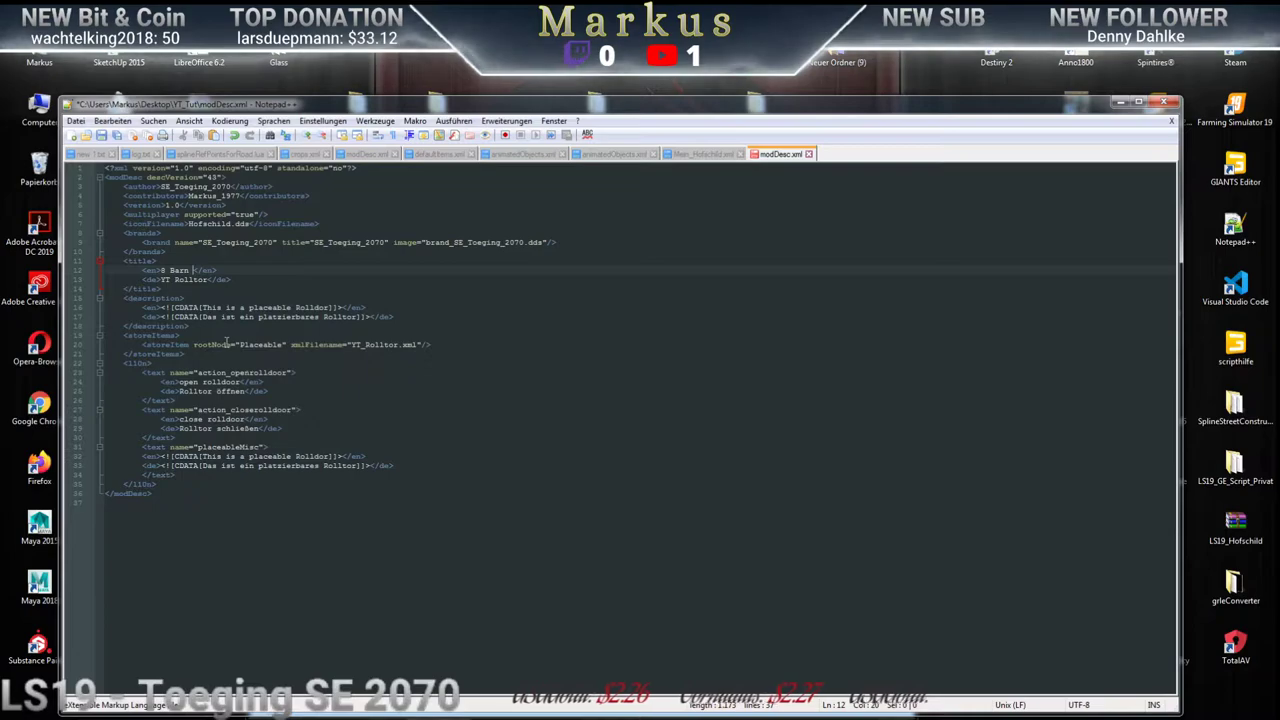
{"action": "type", "text": "ields"}
{"action": "key", "text": "BackSpace"}
{"action": "key", "text": "BackSpace"}
{"action": "key", "text": "BackSpace"}
{"action": "key", "text": "BackSpace"}
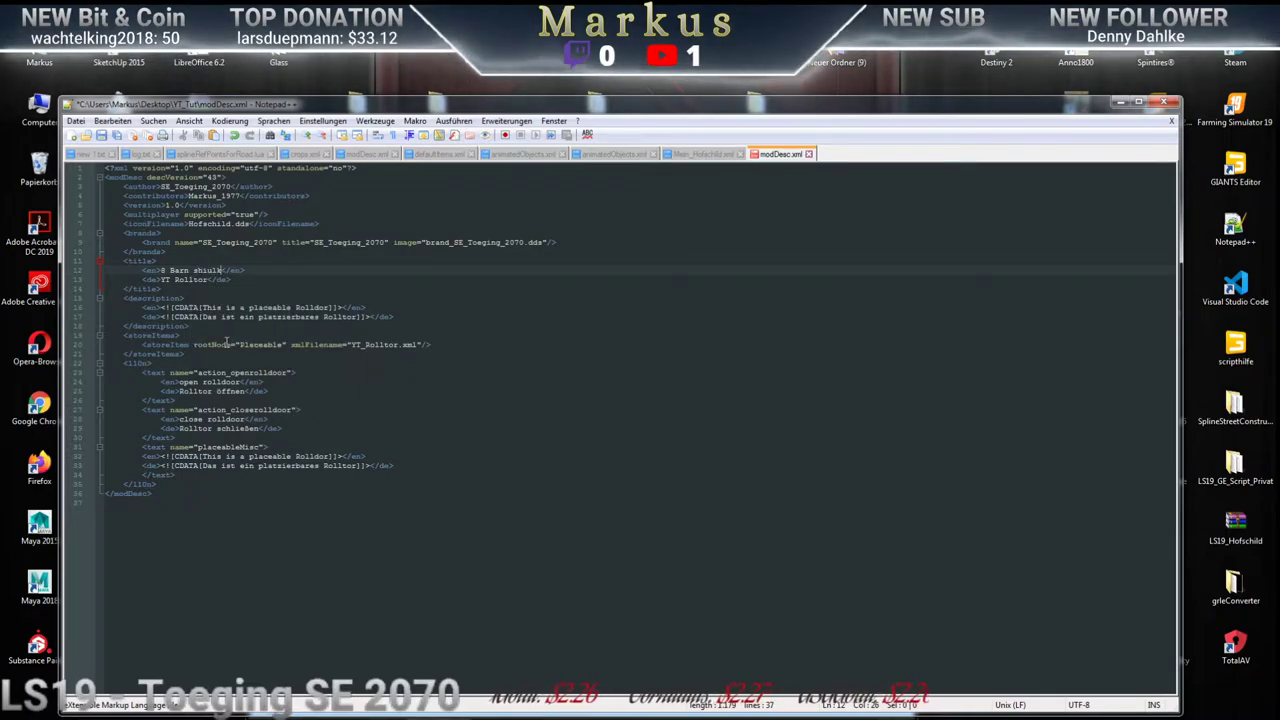
{"action": "type", "text": "ng"}
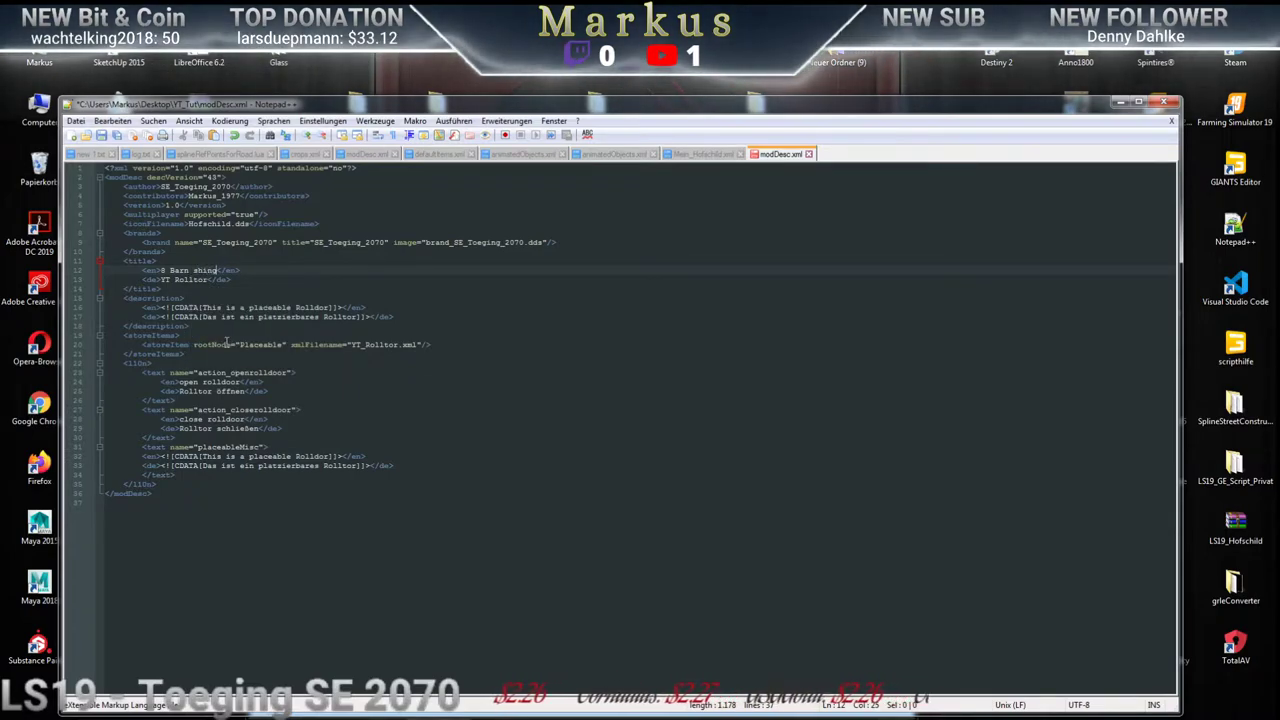
{"action": "key", "text": "BackSpace"}
{"action": "key", "text": "BackSpace"}
{"action": "key", "text": "BackSpace"}
{"action": "key", "text": "BackSpace"}
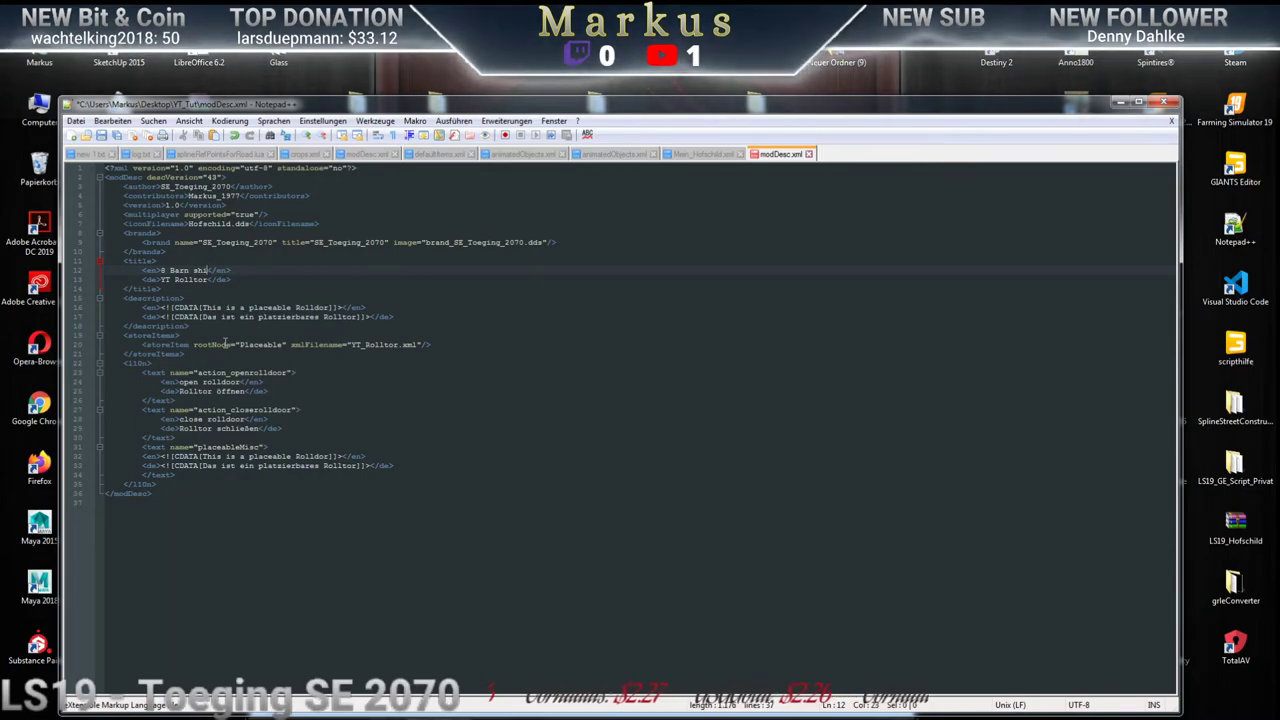
{"action": "type", "text": "ing"}
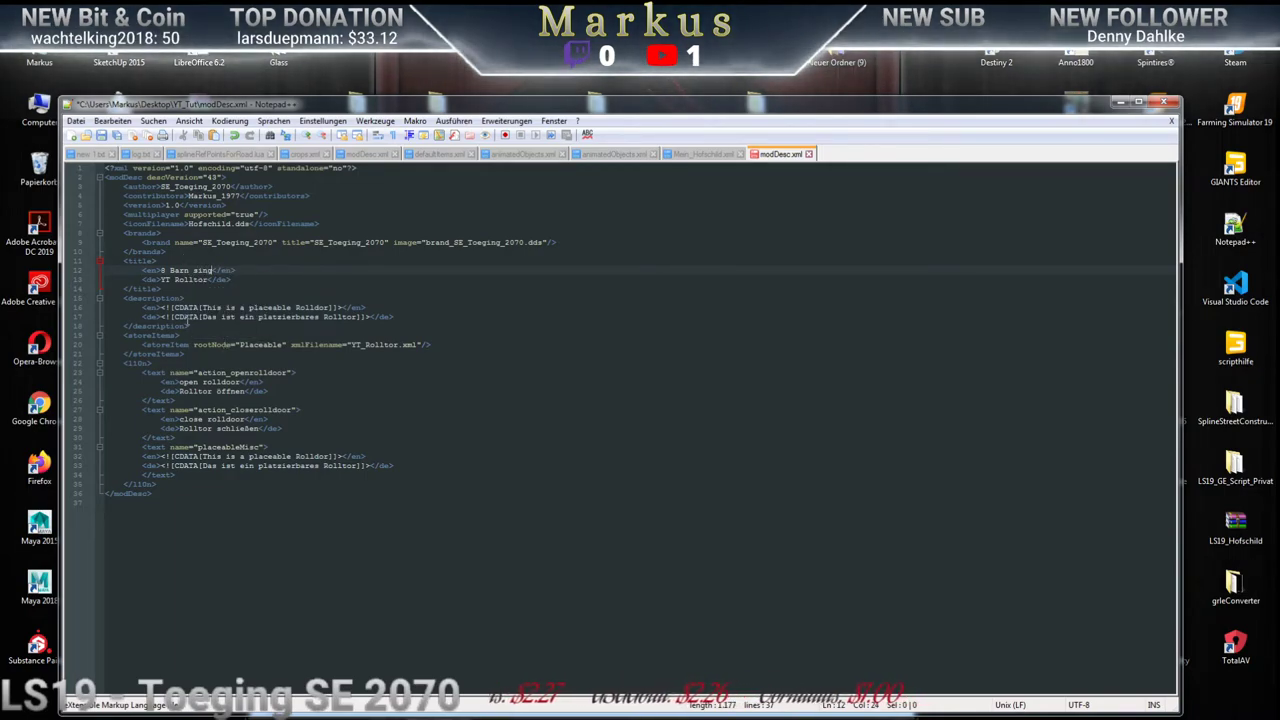
Replace the German title text with "8 Hofschilder"
{"action": "left_click", "coordinate": [203, 279]}
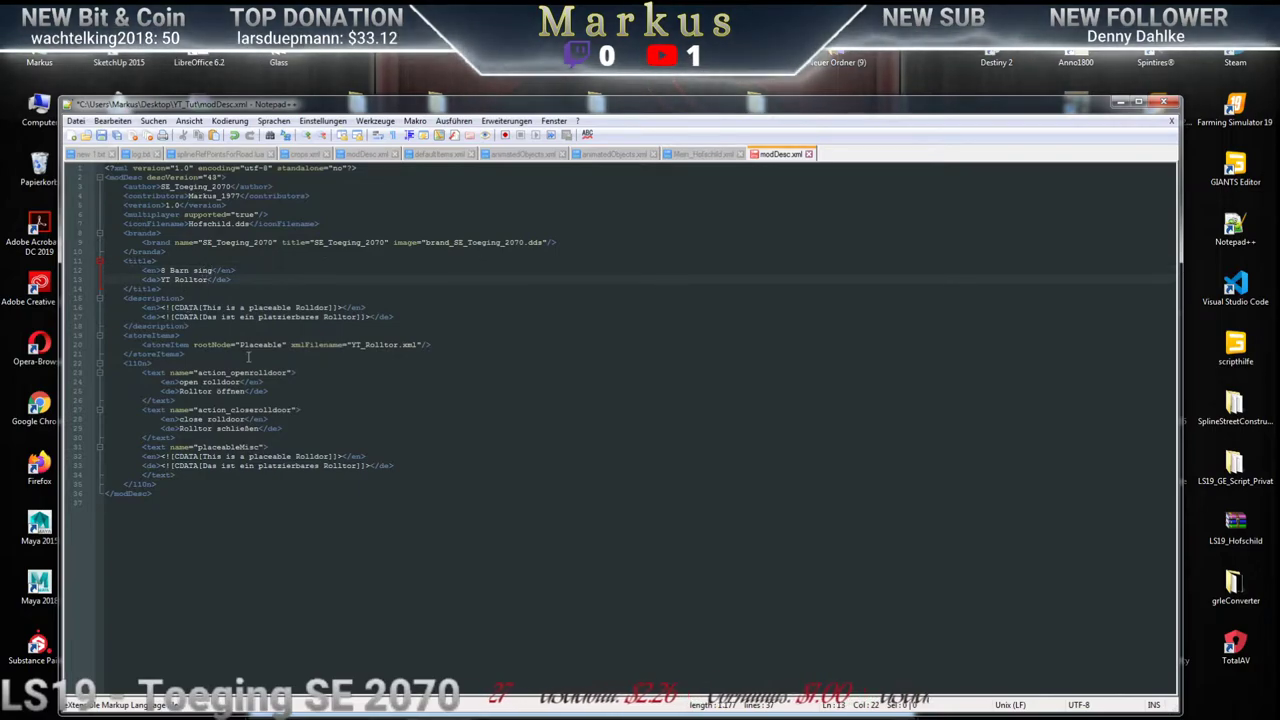
{"action": "key", "text": "BackSpace"}
{"action": "key", "text": "BackSpace"}
{"action": "key", "text": "BackSpace"}
{"action": "key", "text": "BackSpace"}
{"action": "key", "text": "BackSpace"}
{"action": "key", "text": "BackSpace"}
{"action": "key", "text": "BackSpace"}
{"action": "key", "text": "BackSpace"}
{"action": "key", "text": "BackSpace"}
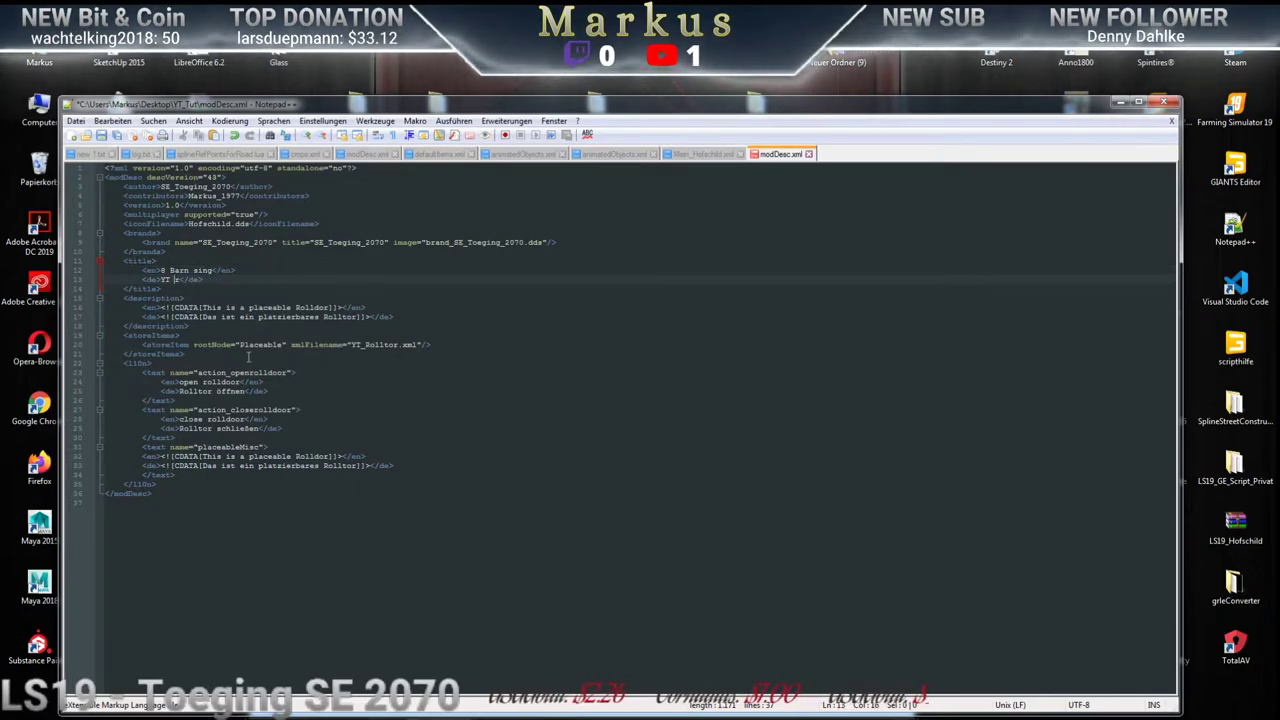
{"action": "type", "text": "8"}
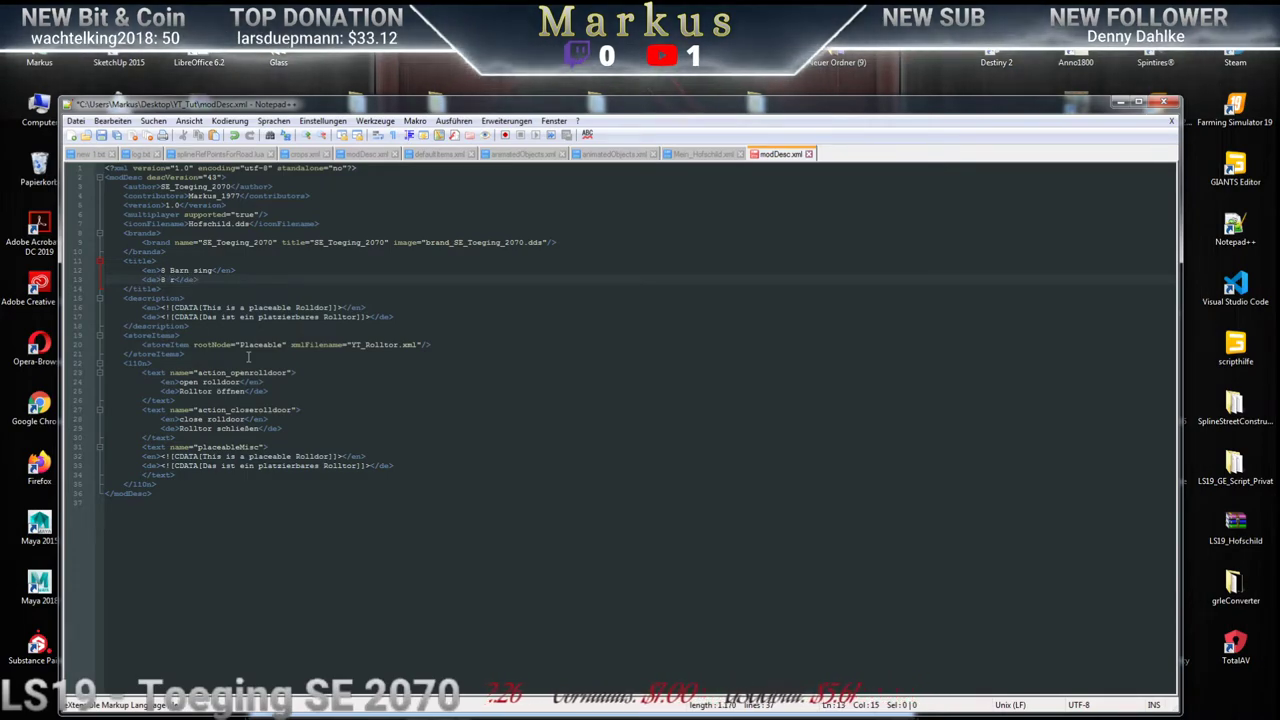
{"action": "type", "text": " Hofs"}
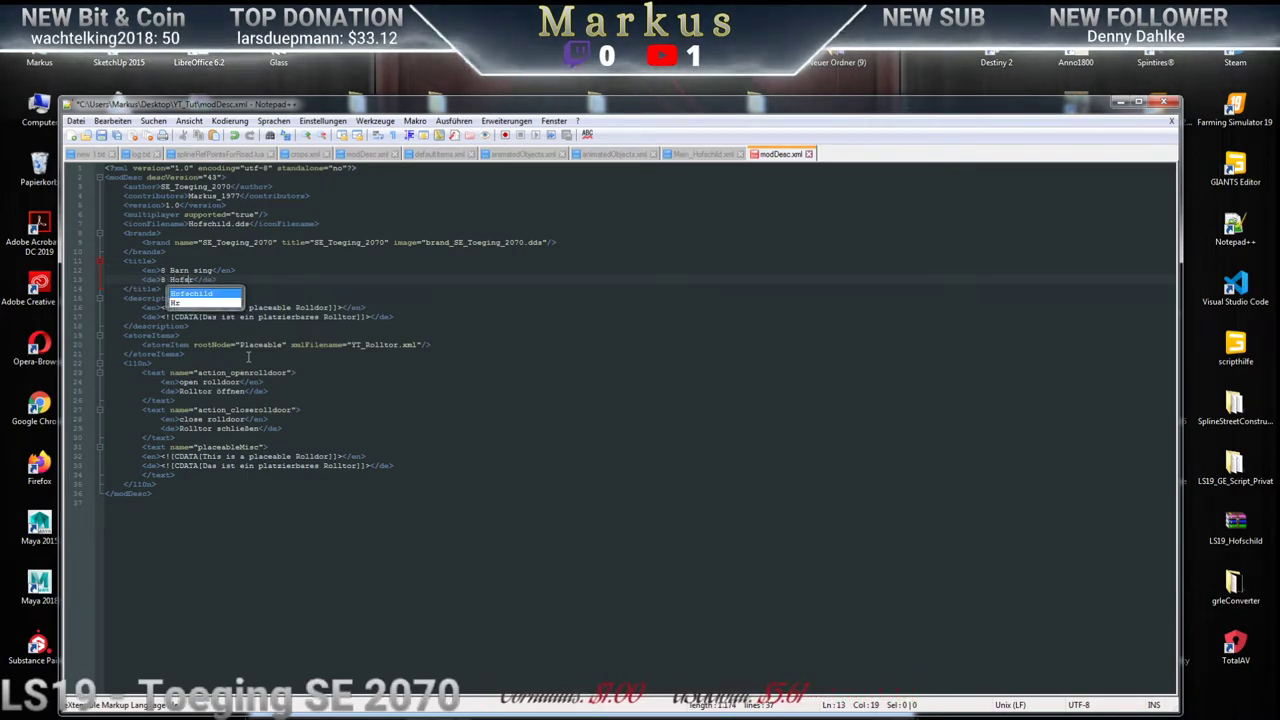
{"action": "type", "text": "childer"}
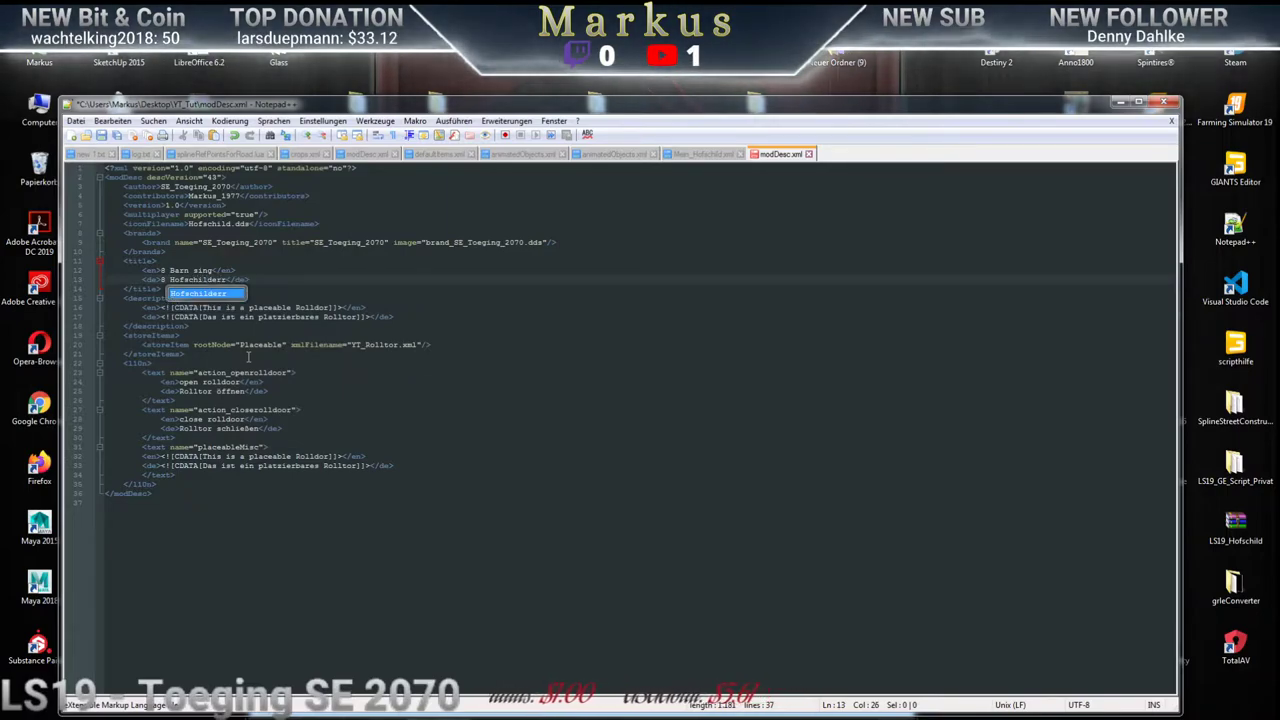
{"action": "key", "text": "Escape"}
{"action": "key", "text": "BackSpace"}
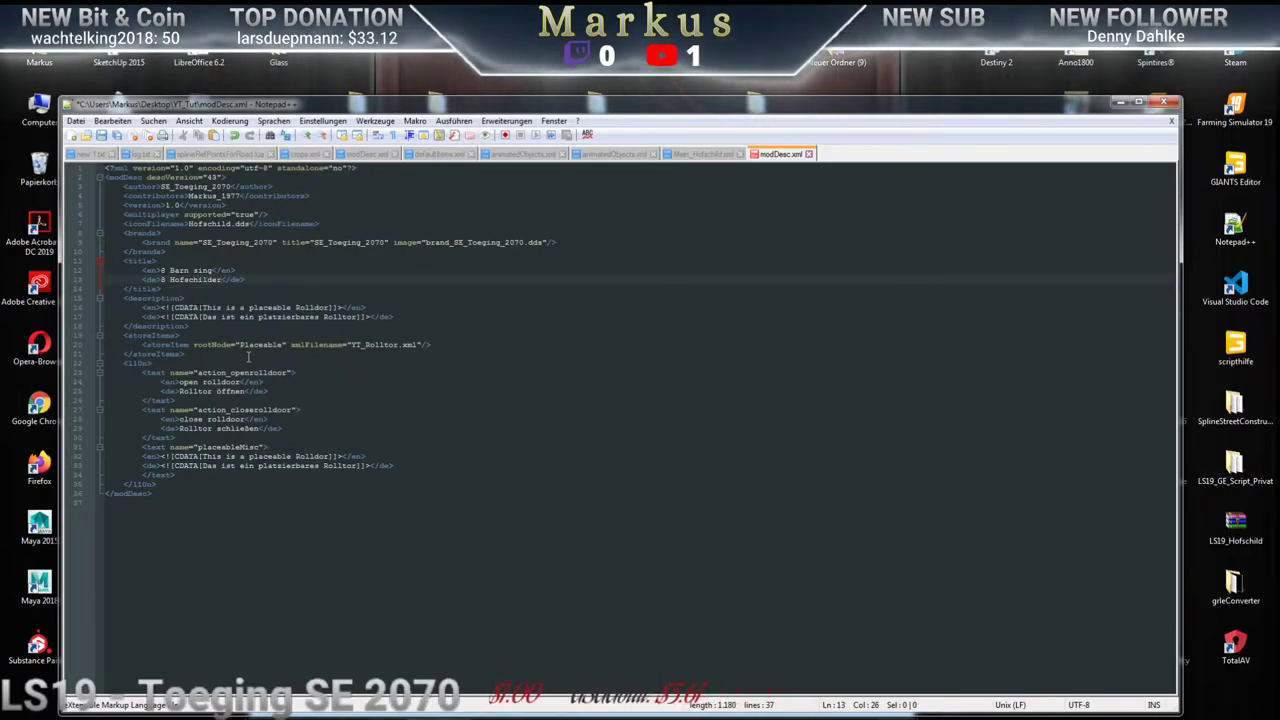
Replace "Rolldor" with "Barn sing", copied from the English title, in the English description and the English placeableMisc text
{"action": "left_click_drag", "start_coordinate": [213, 270], "coordinate": [169, 270]}
{"action": "key", "text": "ctrl+c"}
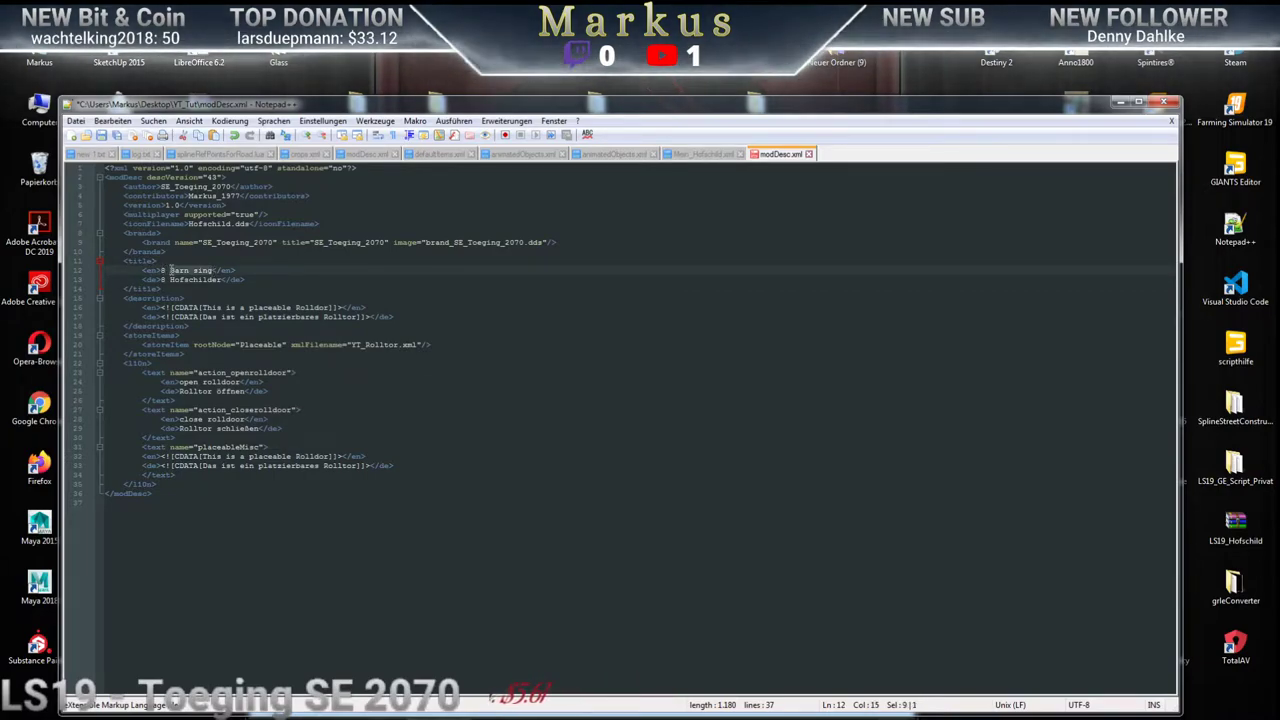
{"action": "left_click", "coordinate": [329, 307]}
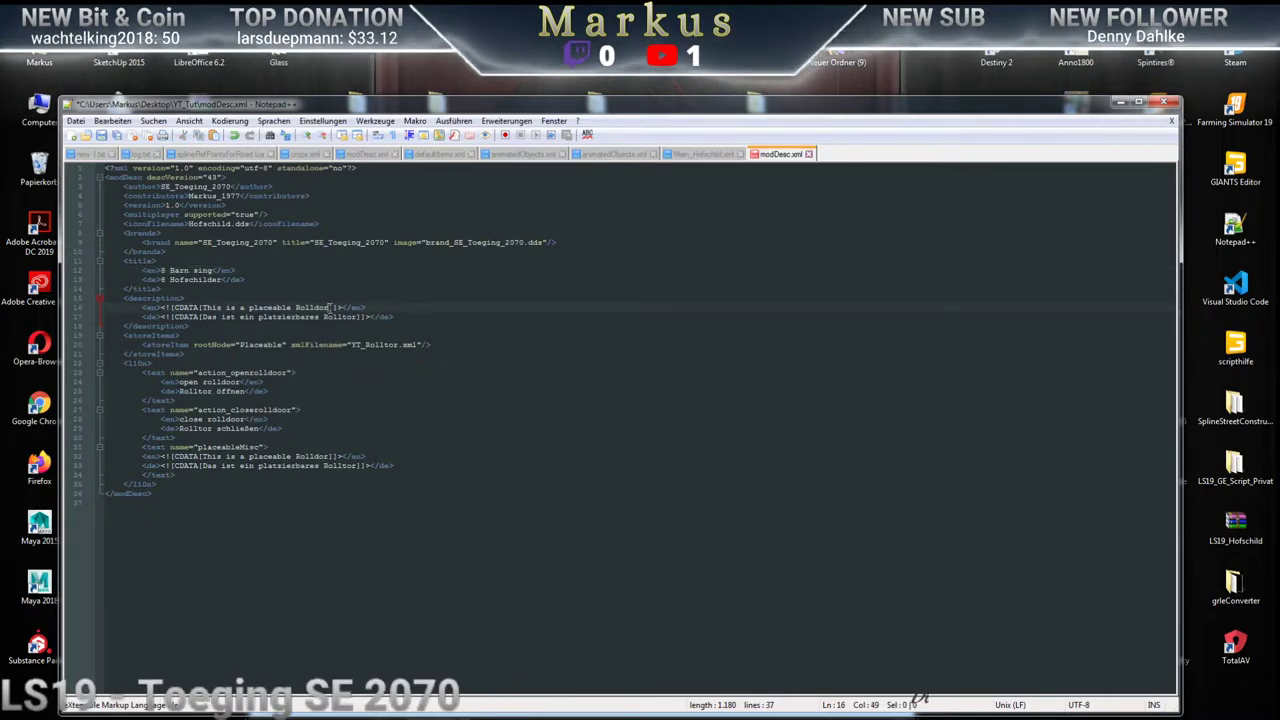
{"action": "left_click_drag", "start_coordinate": [329, 307], "coordinate": [295, 307]}
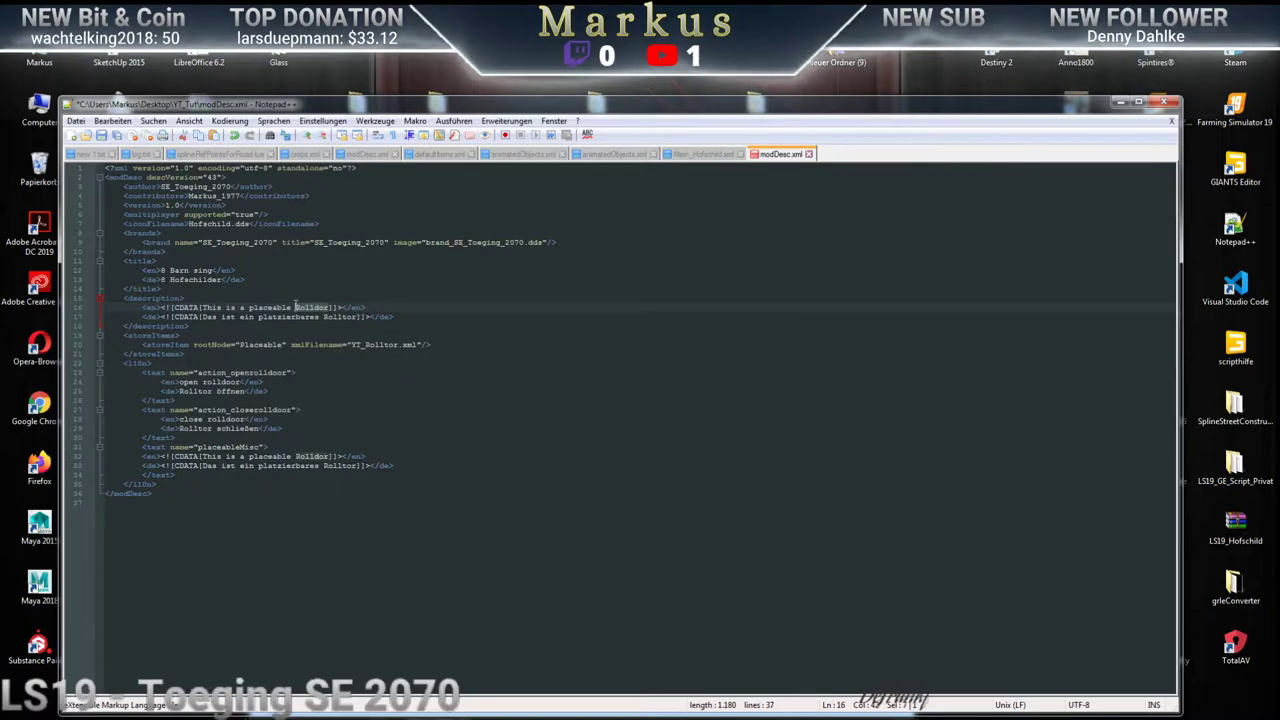
{"action": "key", "text": "ctrl+v"}
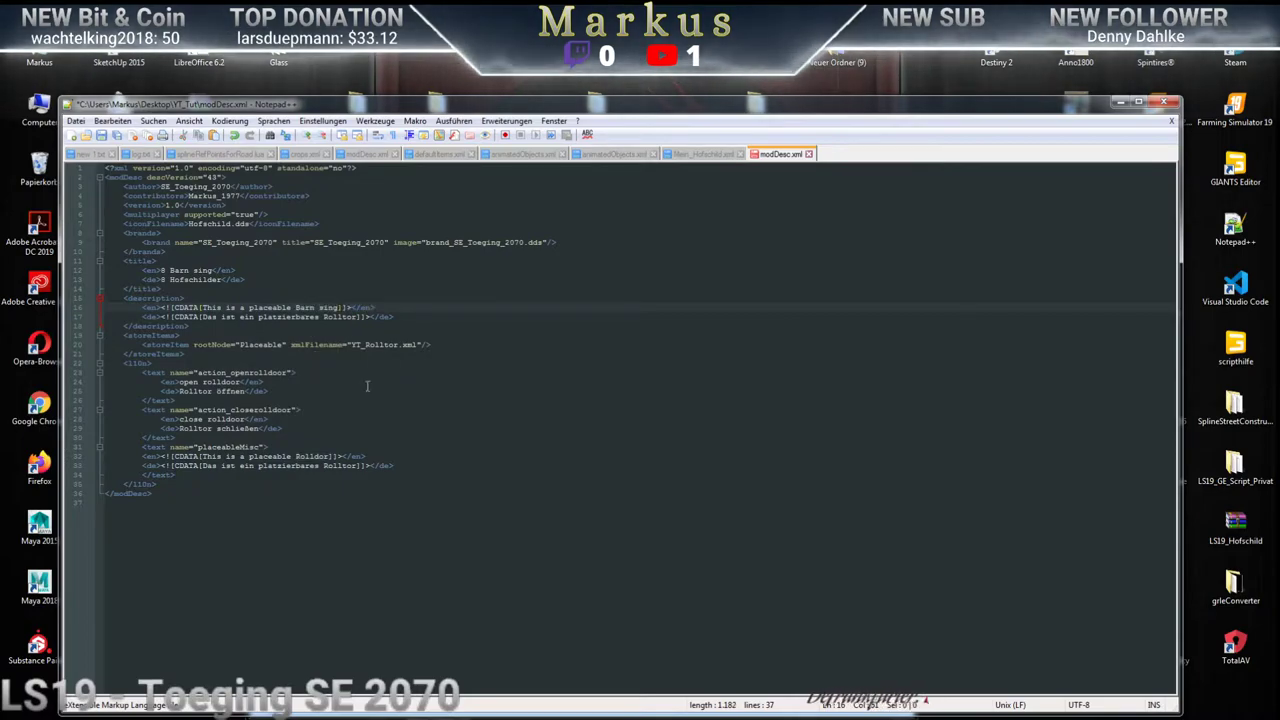
{"action": "left_click", "coordinate": [331, 456]}
{"action": "left_click_drag", "start_coordinate": [331, 456], "coordinate": [296, 456]}
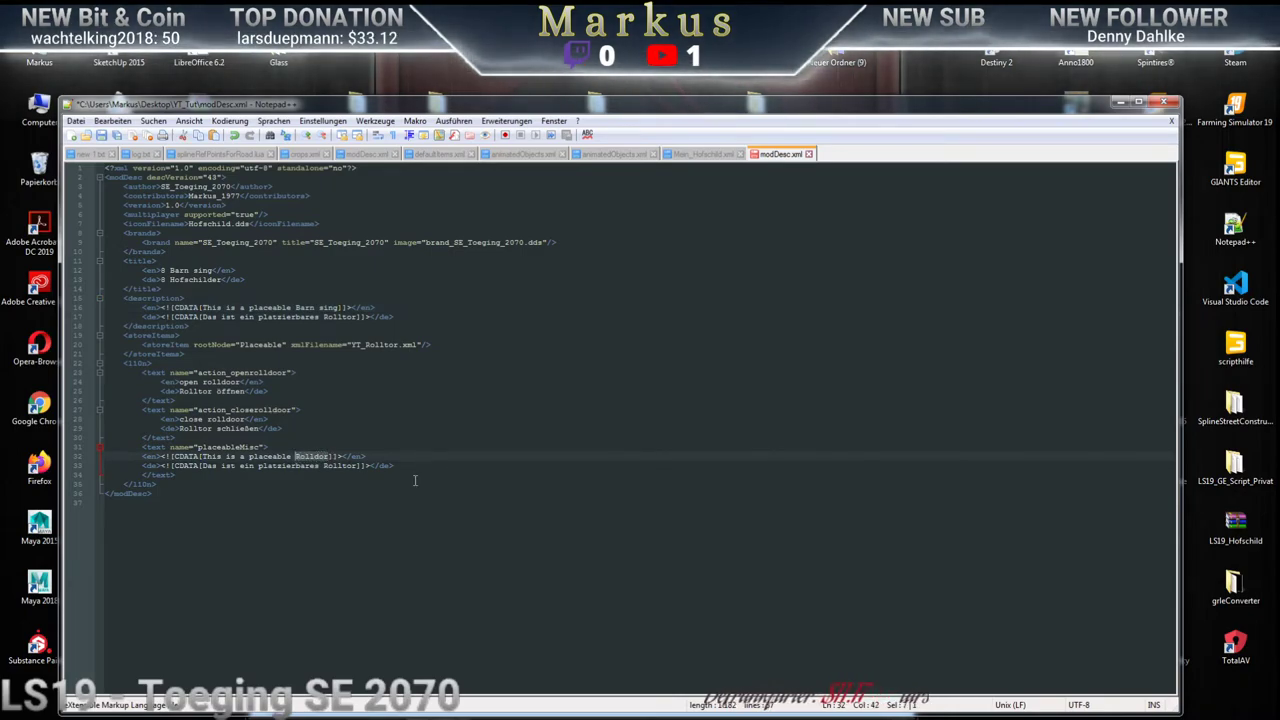
{"action": "key", "text": "ctrl+v"}
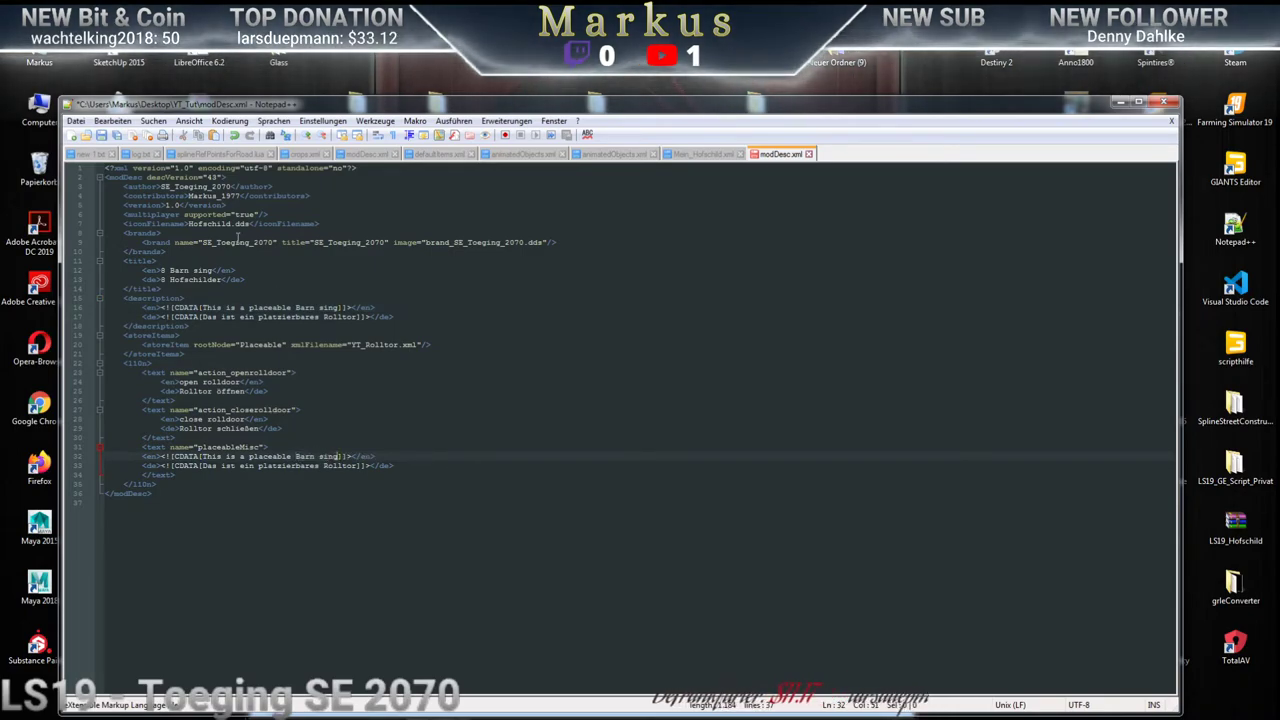
Replace "Rolltor" in the German description with "Hofschild", copying the word from the German title and dropping its plural ending
{"action": "left_click", "coordinate": [222, 280]}
{"action": "left_click_drag", "start_coordinate": [222, 280], "coordinate": [169, 280]}
{"action": "key", "text": "ctrl+c"}
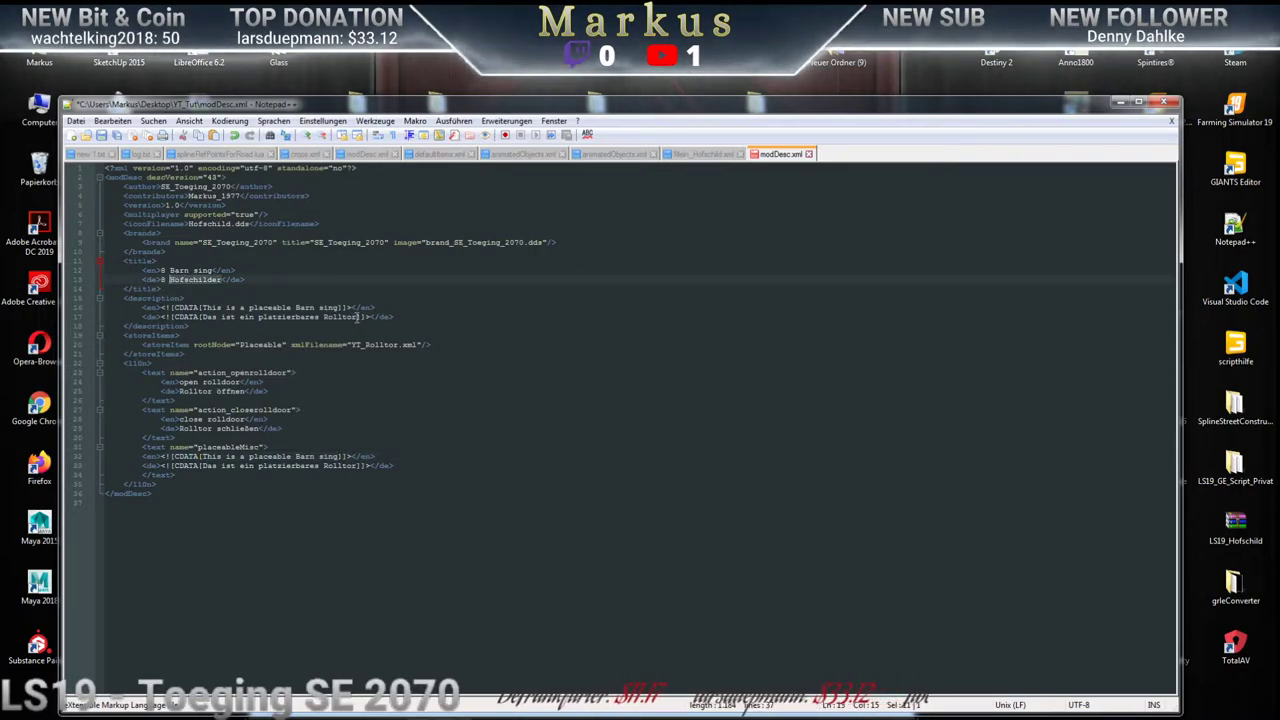
{"action": "double_click", "coordinate": [345, 317]}
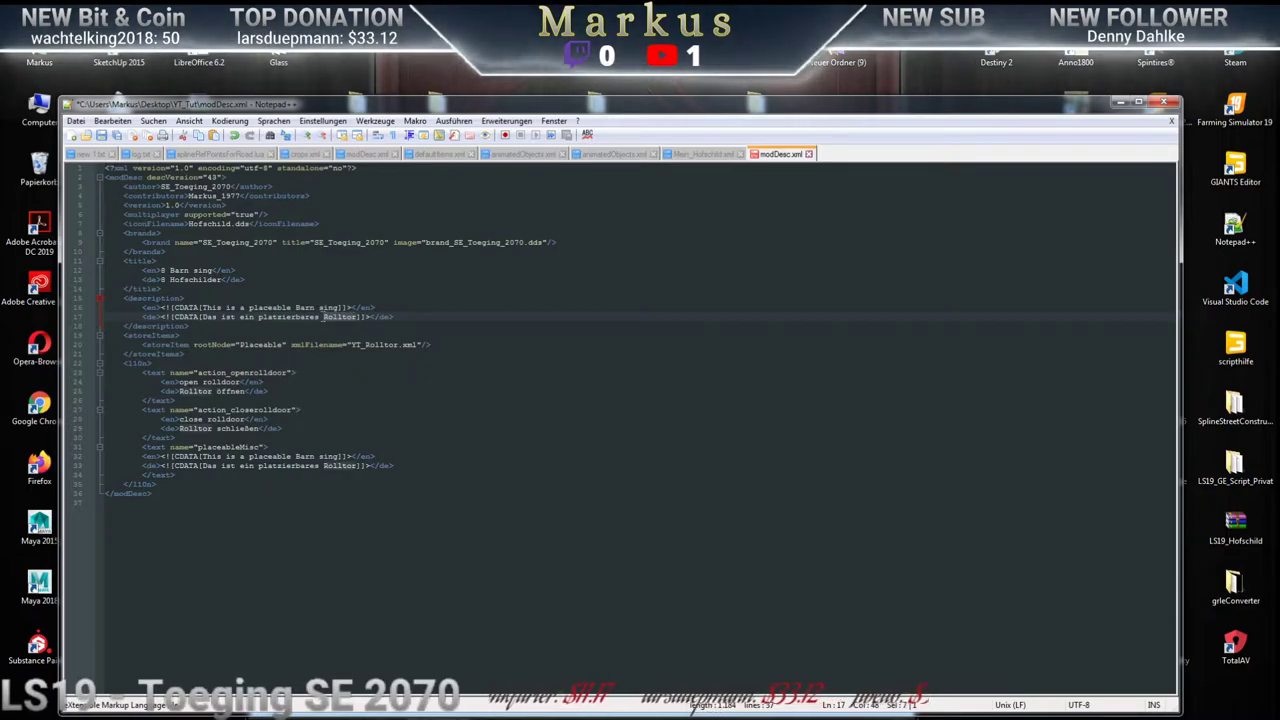
{"action": "key", "text": "ctrl+v"}
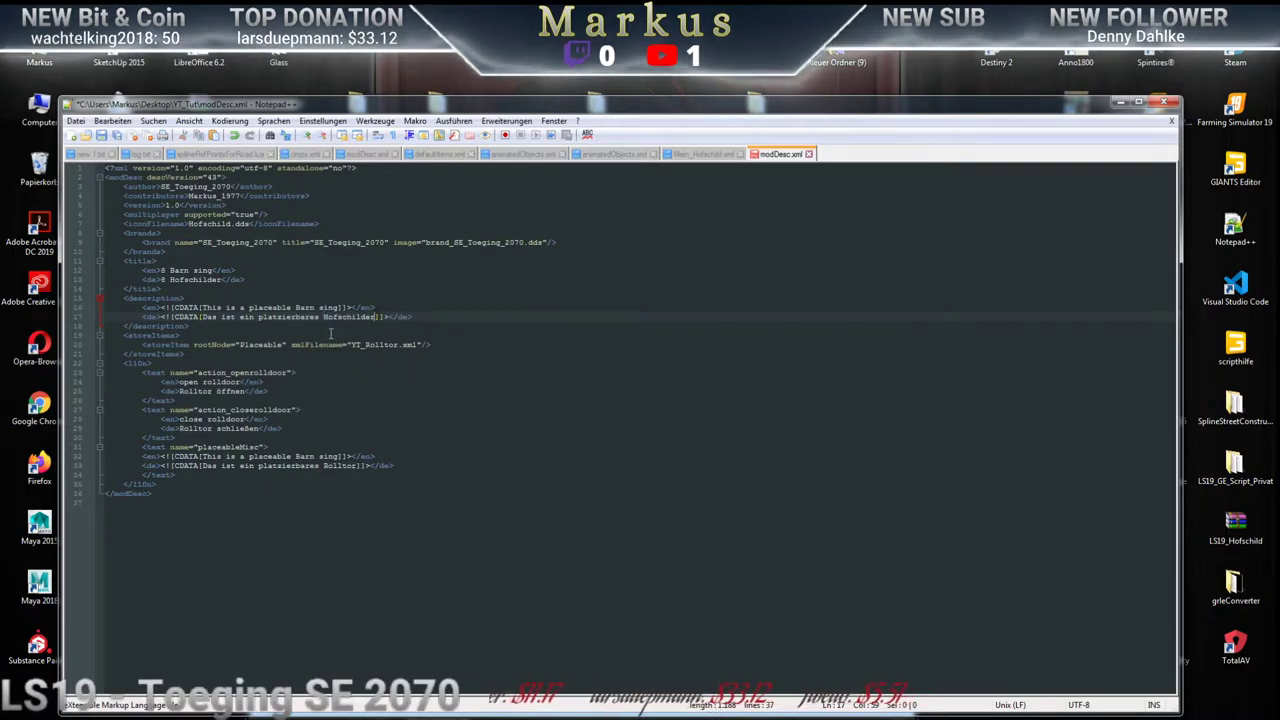
{"action": "key", "text": "BackSpace"}
{"action": "key", "text": "BackSpace"}
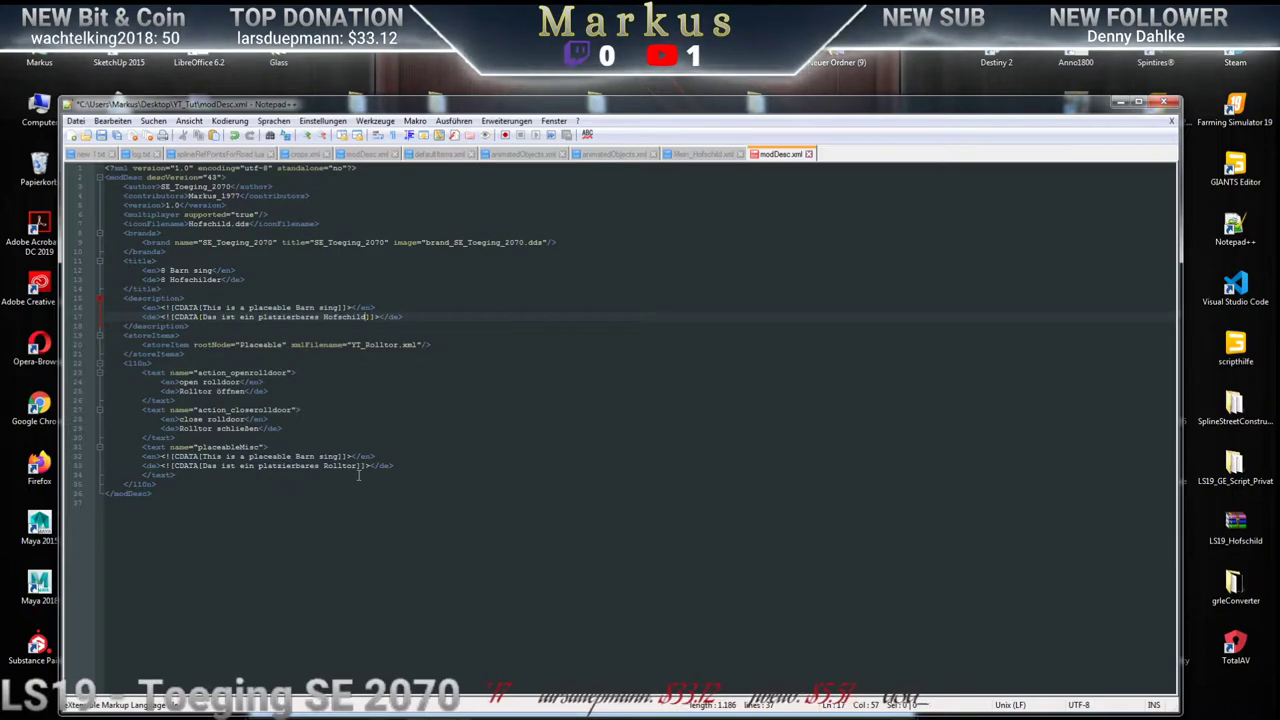
Replace "Rolltor" in the German placeableMisc text with the copied word, shortened to "Hofschild"
{"action": "left_click", "coordinate": [358, 466]}
{"action": "key", "text": "shift+Left"}
{"action": "key", "text": "shift+Left"}
{"action": "key", "text": "shift+Left"}
{"action": "key", "text": "shift+Left"}
{"action": "key", "text": "shift+Left"}
{"action": "key", "text": "shift+Left"}
{"action": "key", "text": "shift+Left"}
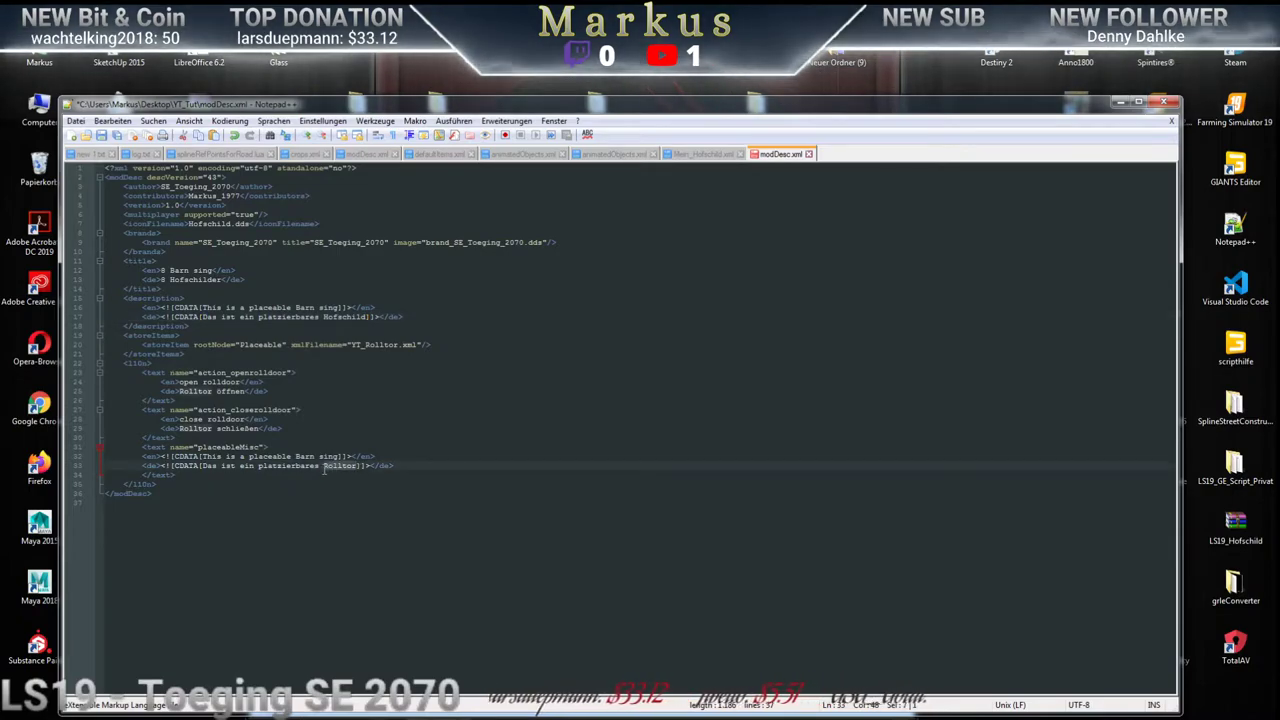
{"action": "key", "text": "ctrl+v"}
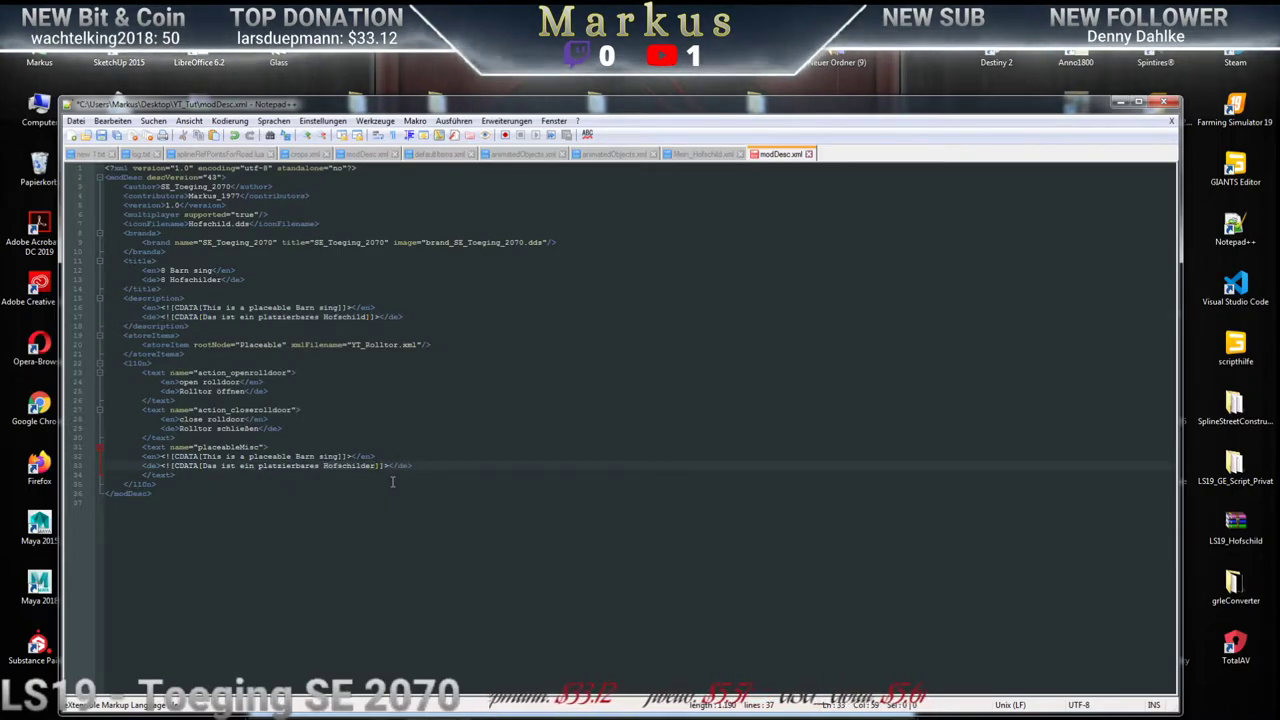
{"action": "key", "text": "BackSpace"}
{"action": "key", "text": "BackSpace"}
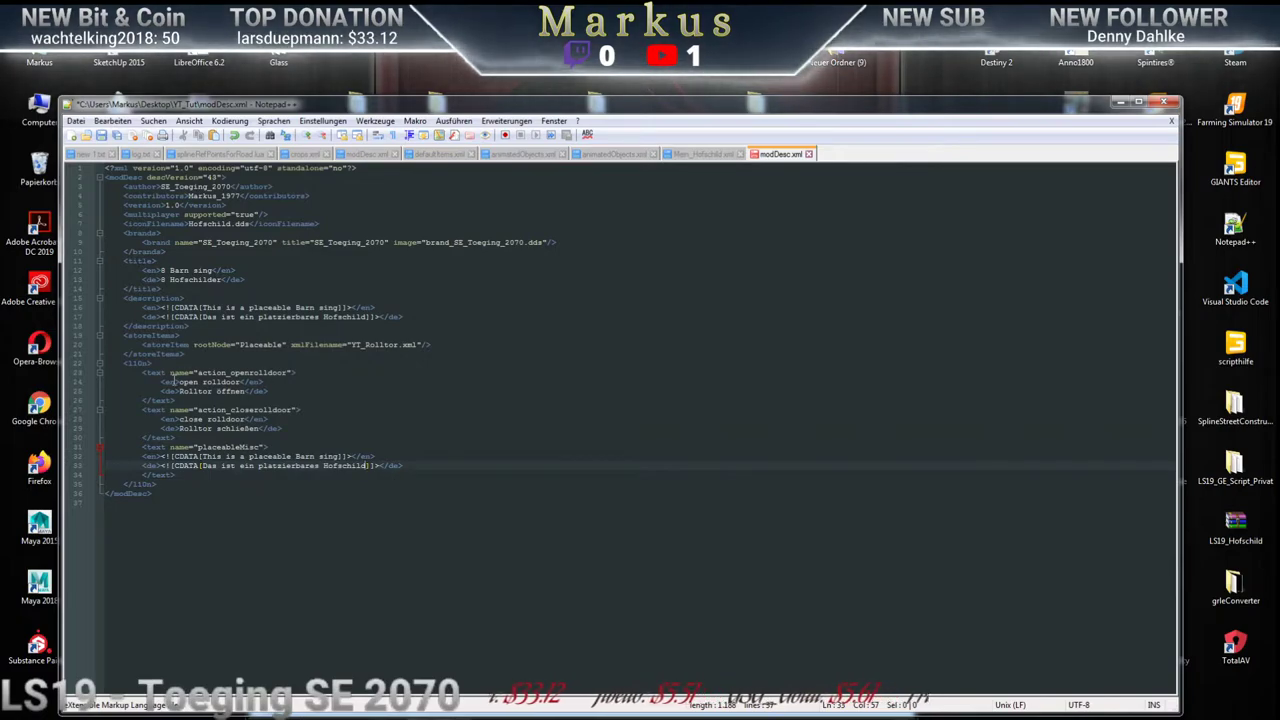
Delete the action_openrolldoor and action_closerolldoor text entries from the l10n section, including the leftover blank line, and save modDesc.xml
{"action": "left_click", "coordinate": [149, 373]}
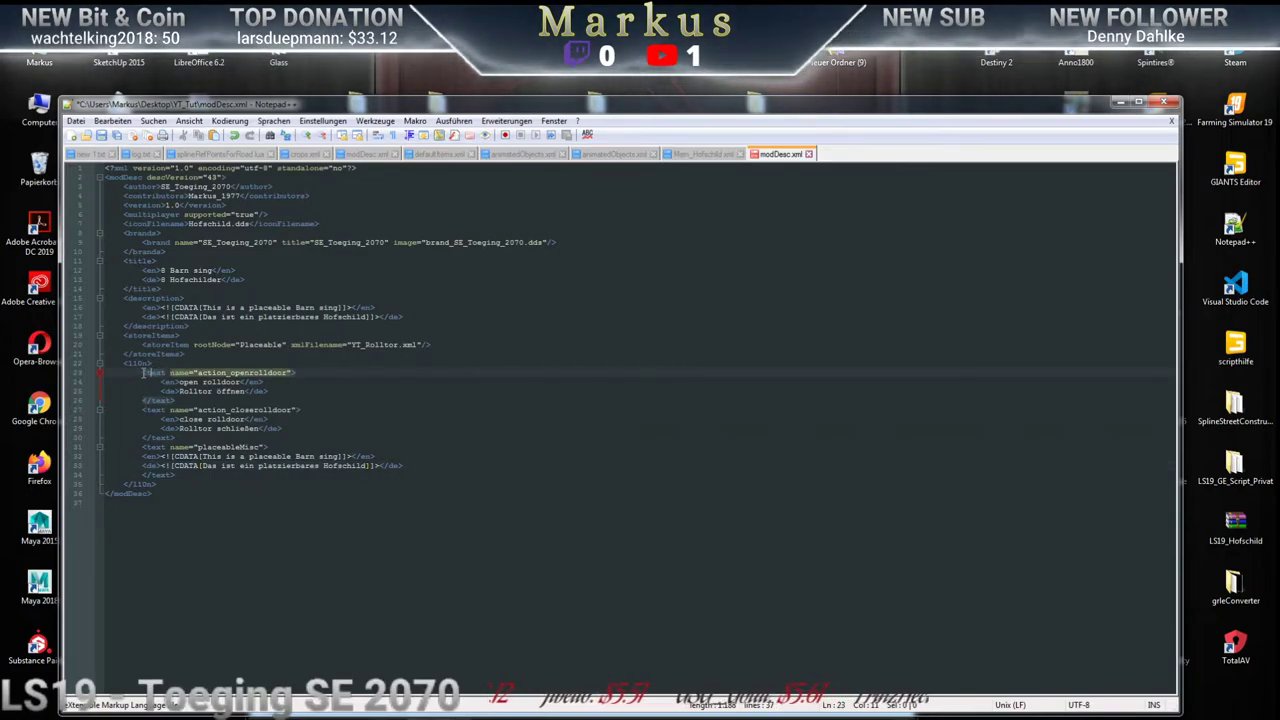
{"action": "left_click_drag", "start_coordinate": [147, 373], "coordinate": [181, 437]}
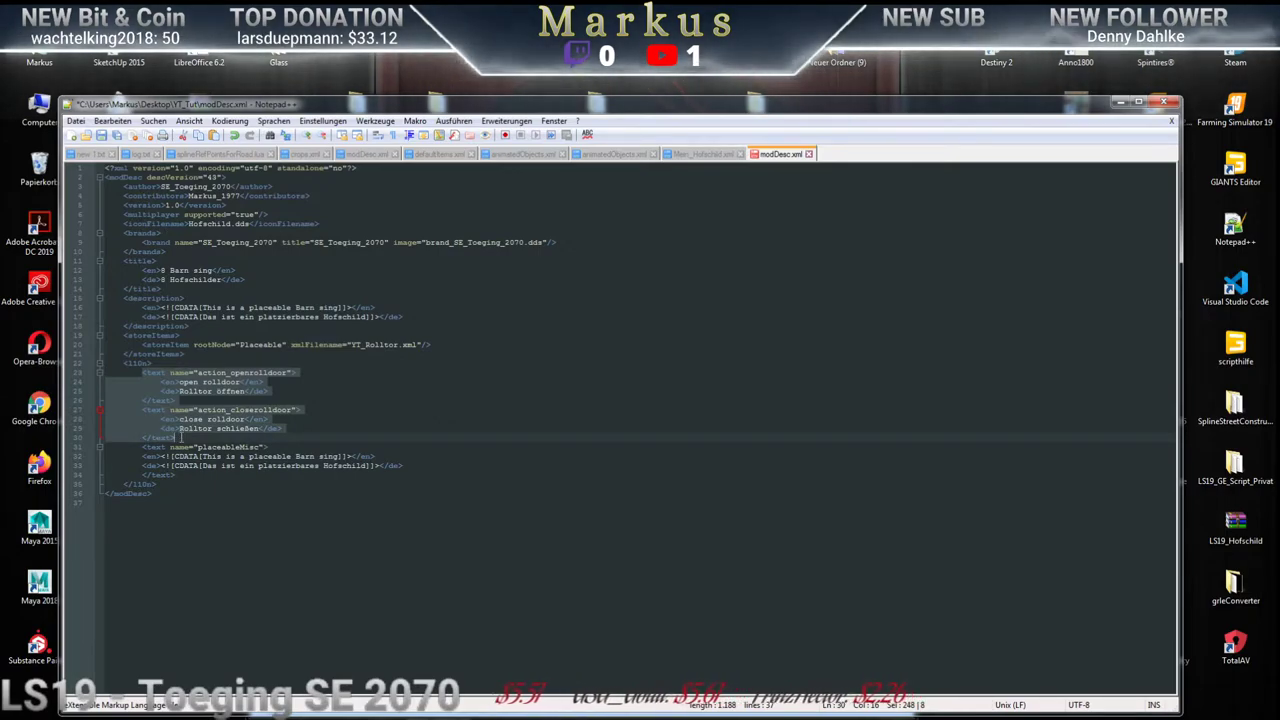
{"action": "key", "text": "Delete"}
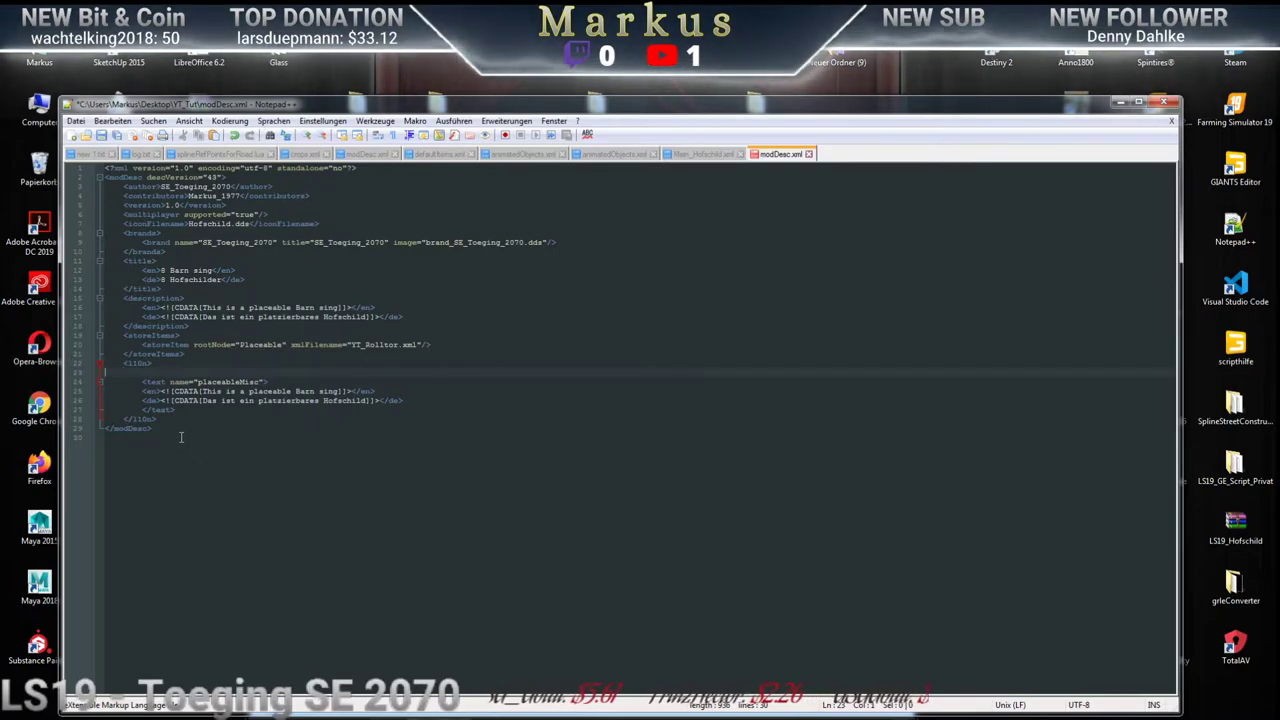
{"action": "key", "text": "BackSpace"}
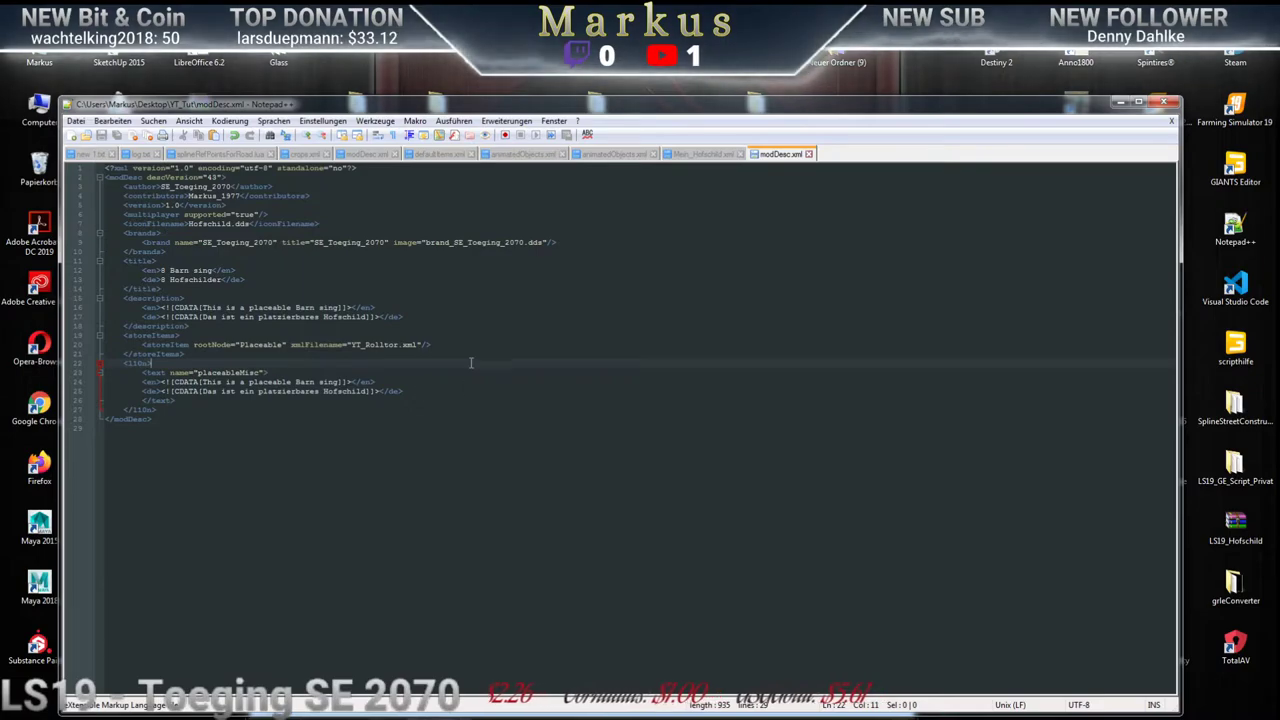
Switch to the YT_Tut folder and copy the name of the Mein_Hofschild XML file without renaming it
{"action": "key", "text": "alt+Tab"}
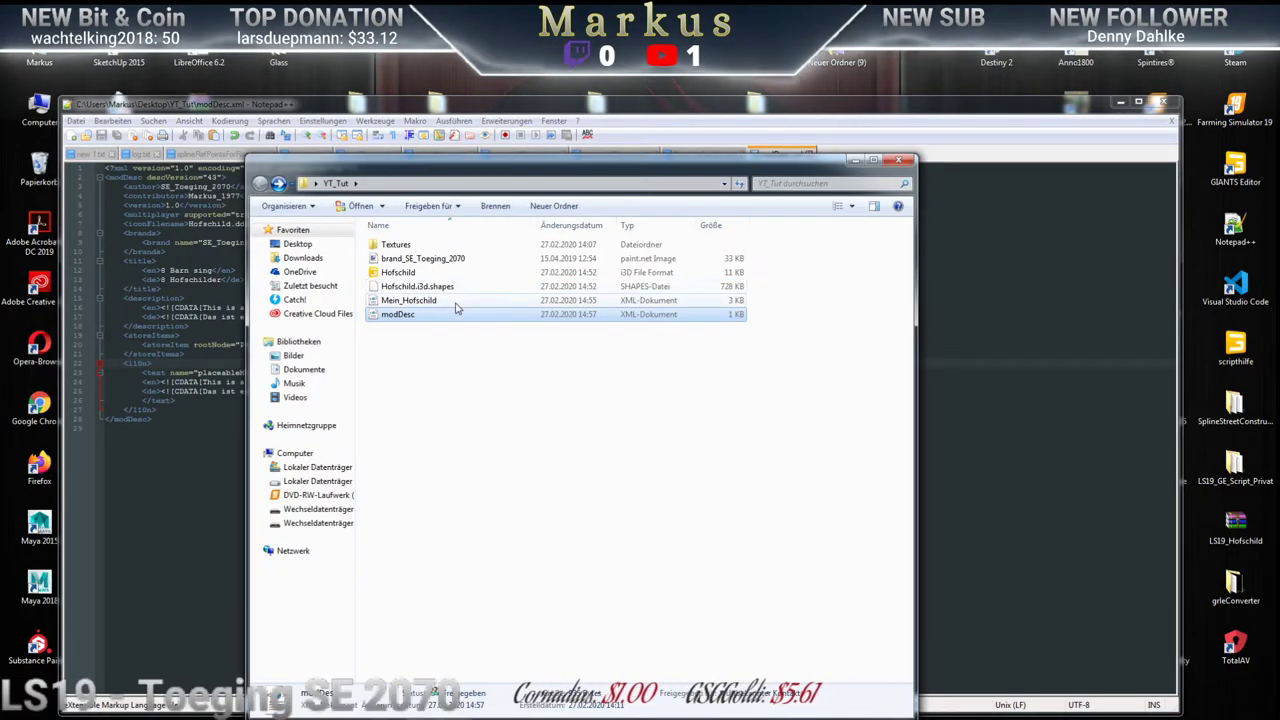
{"action": "left_click", "coordinate": [407, 303]}
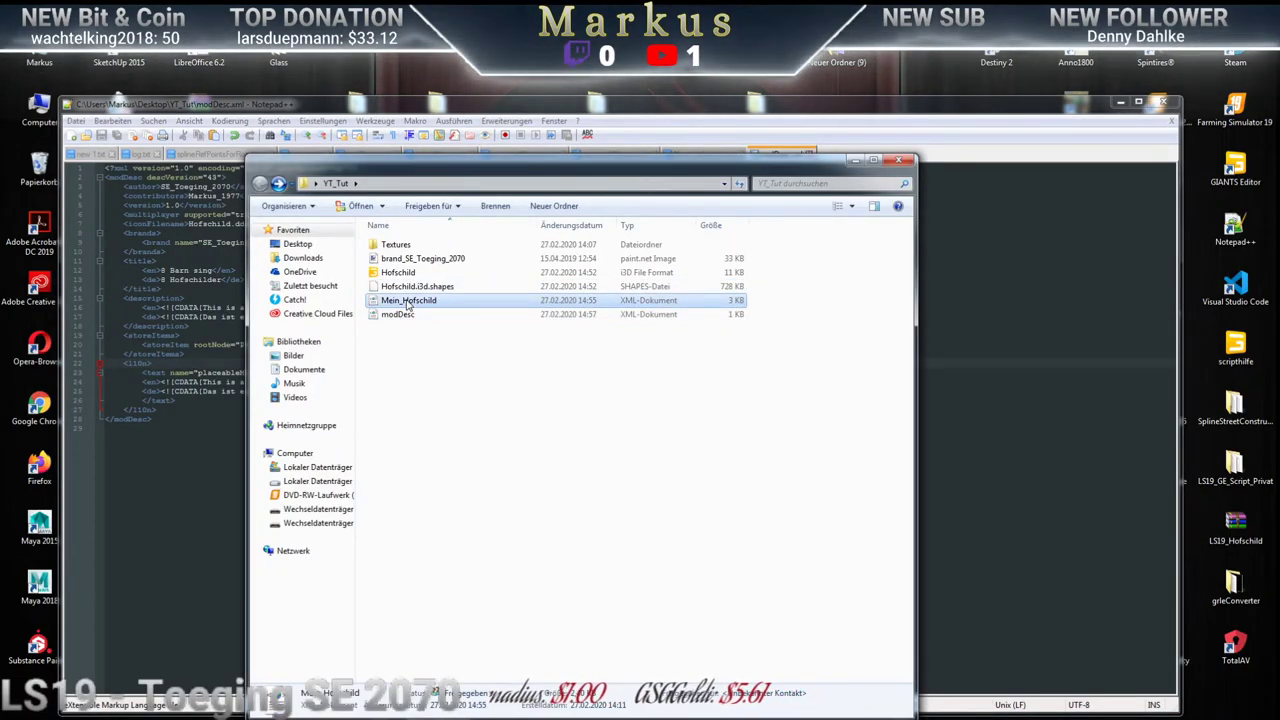
{"action": "right_click", "coordinate": [407, 303]}
{"action": "left_click", "coordinate": [476, 556]}
{"action": "key", "text": "ctrl+c"}
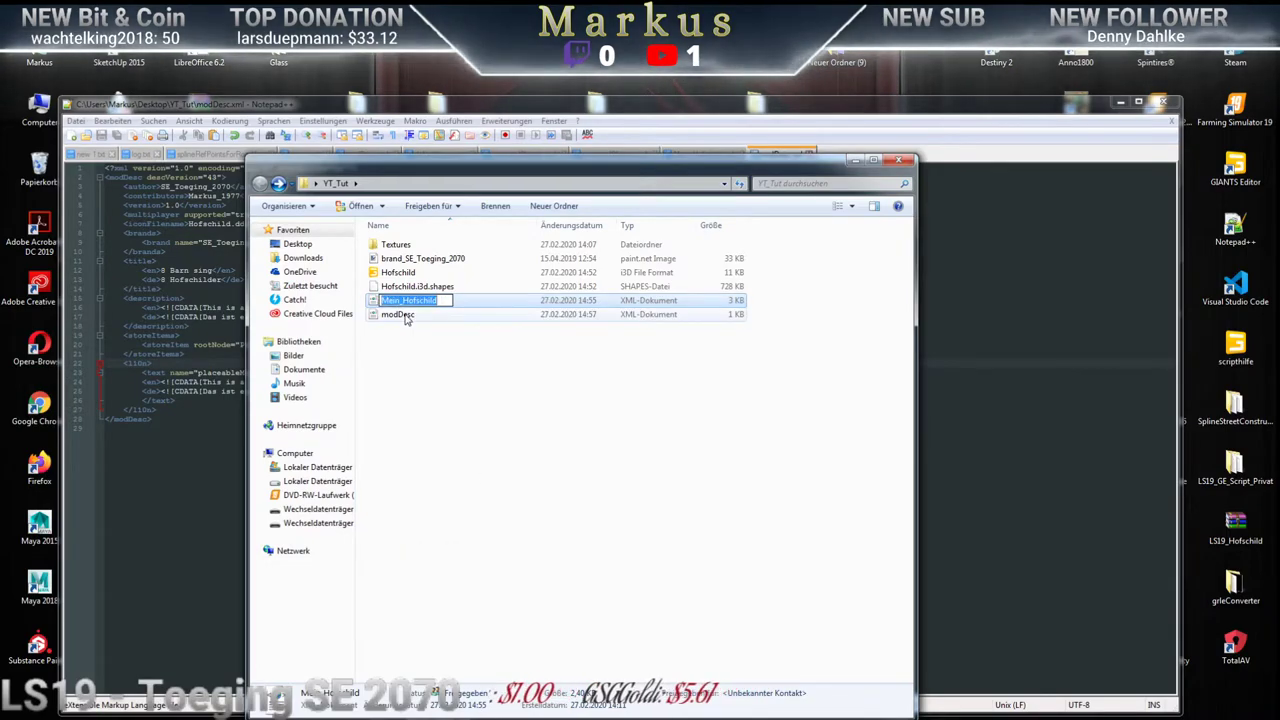
{"action": "right_click", "coordinate": [407, 301]}
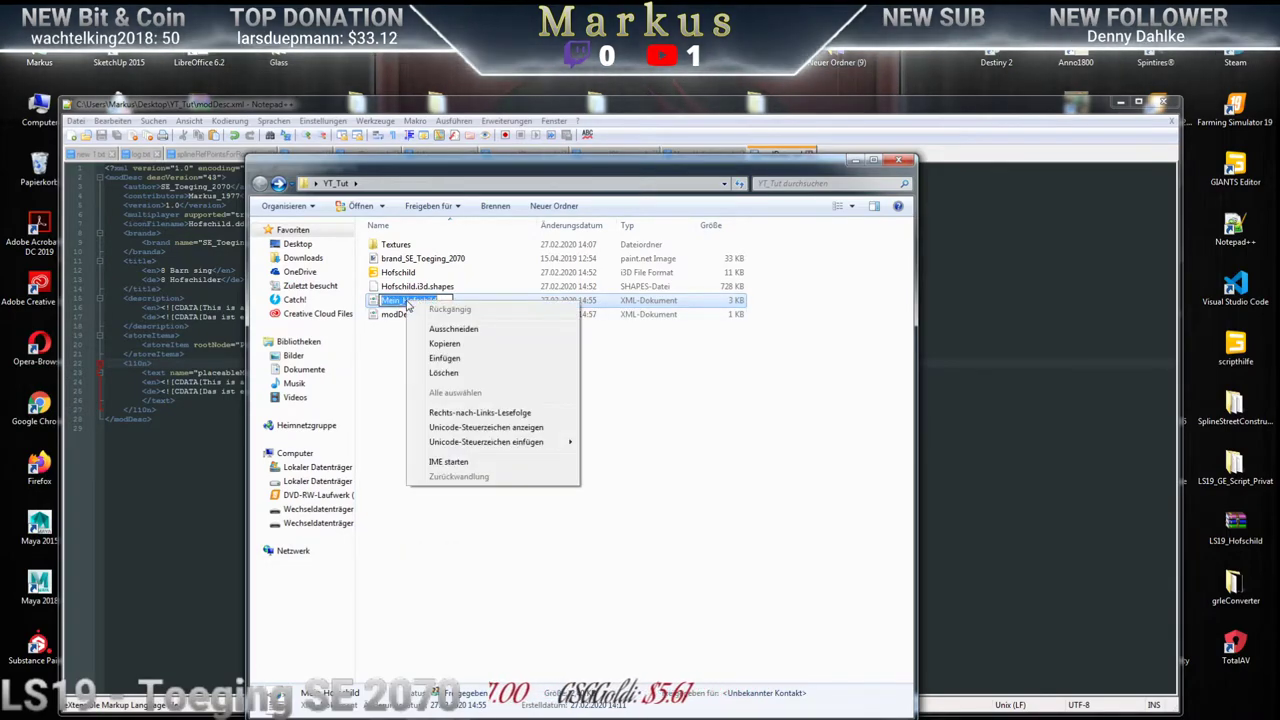
{"action": "left_click", "coordinate": [445, 343]}
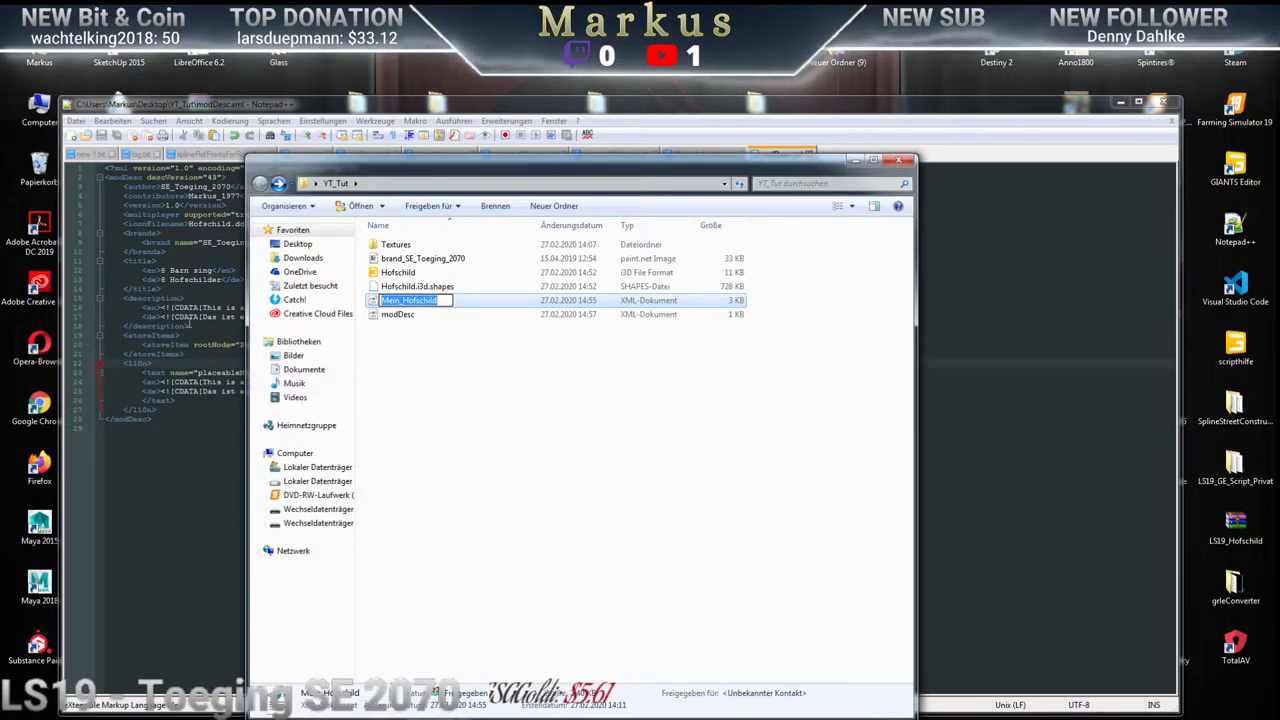
Replace "YT_Rolltor" in the store item's xmlFilename in modDesc.xml with the copied name "Mein_Hofschild", keeping the .xml ending
{"action": "left_click", "coordinate": [188, 322]}
{"action": "left_click", "coordinate": [156, 336]}
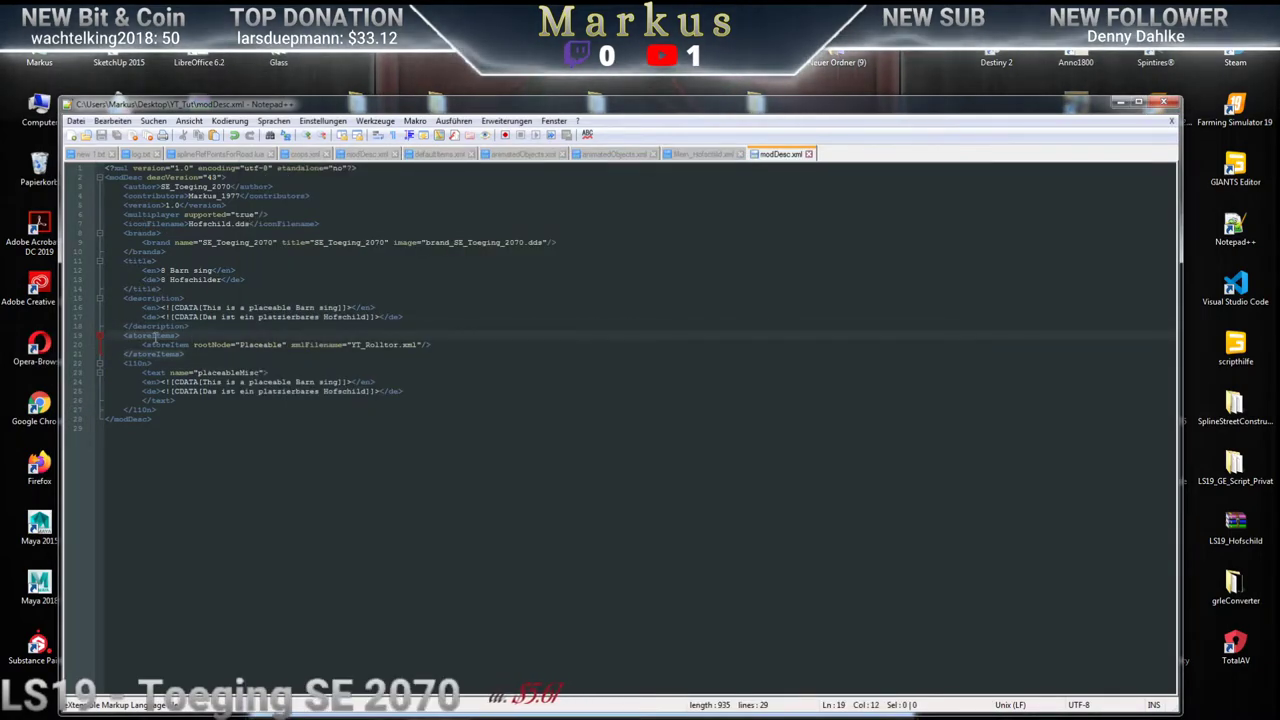
{"action": "left_click_drag", "start_coordinate": [405, 345], "coordinate": [351, 344]}
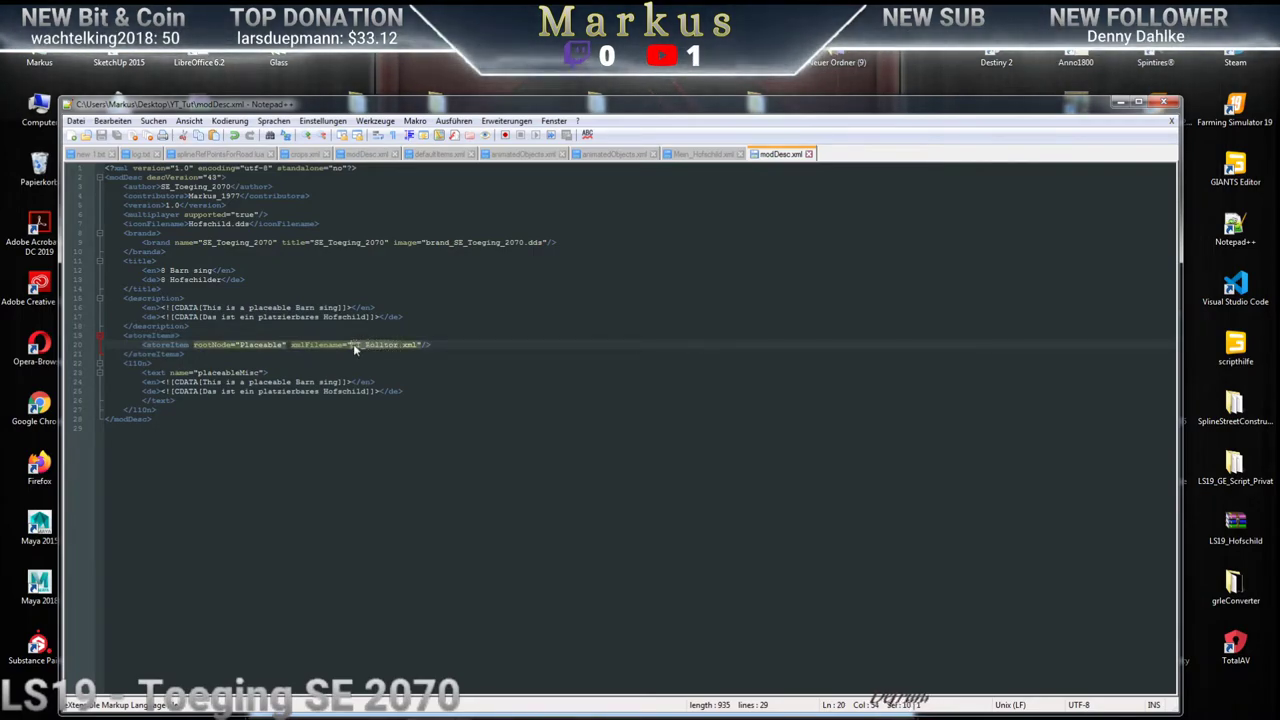
{"action": "key", "text": "ctrl+v"}
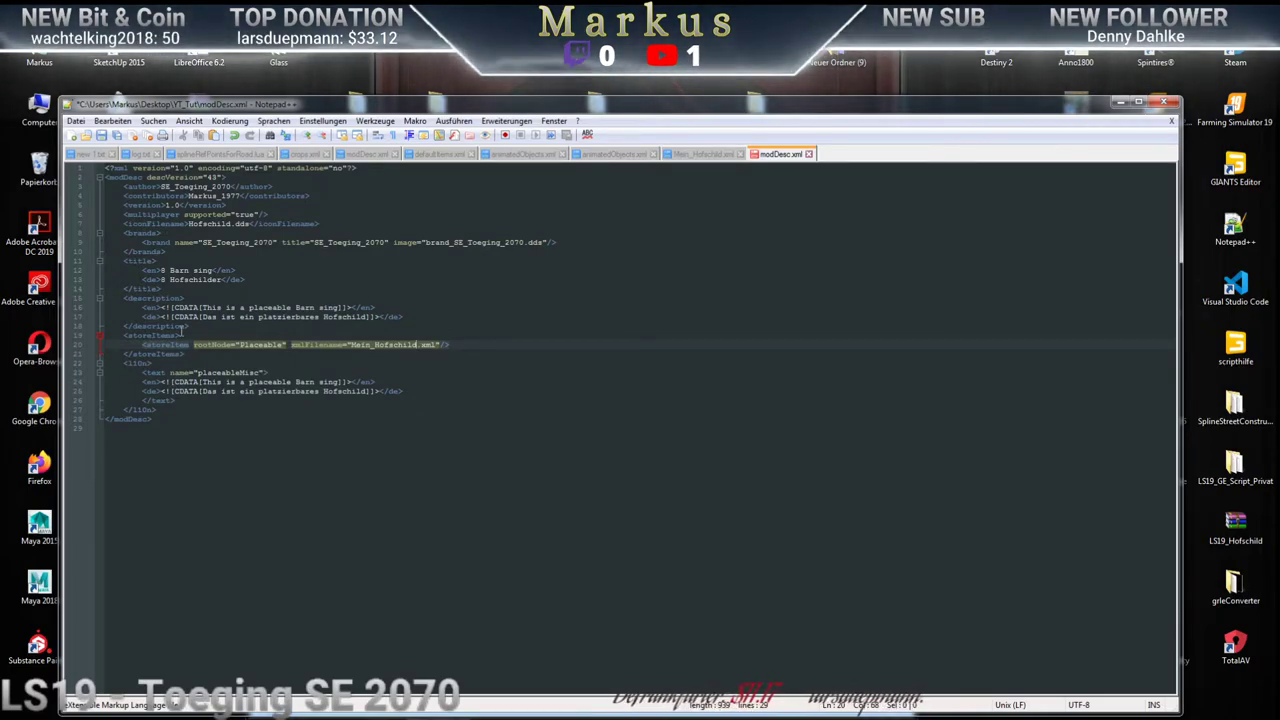
Duplicate the Mein_Hofschild.xml storeItem line directly below the original in the storeItems section
{"action": "left_click_drag", "start_coordinate": [453, 345], "coordinate": [143, 345]}
{"action": "key", "text": "ctrl+c"}
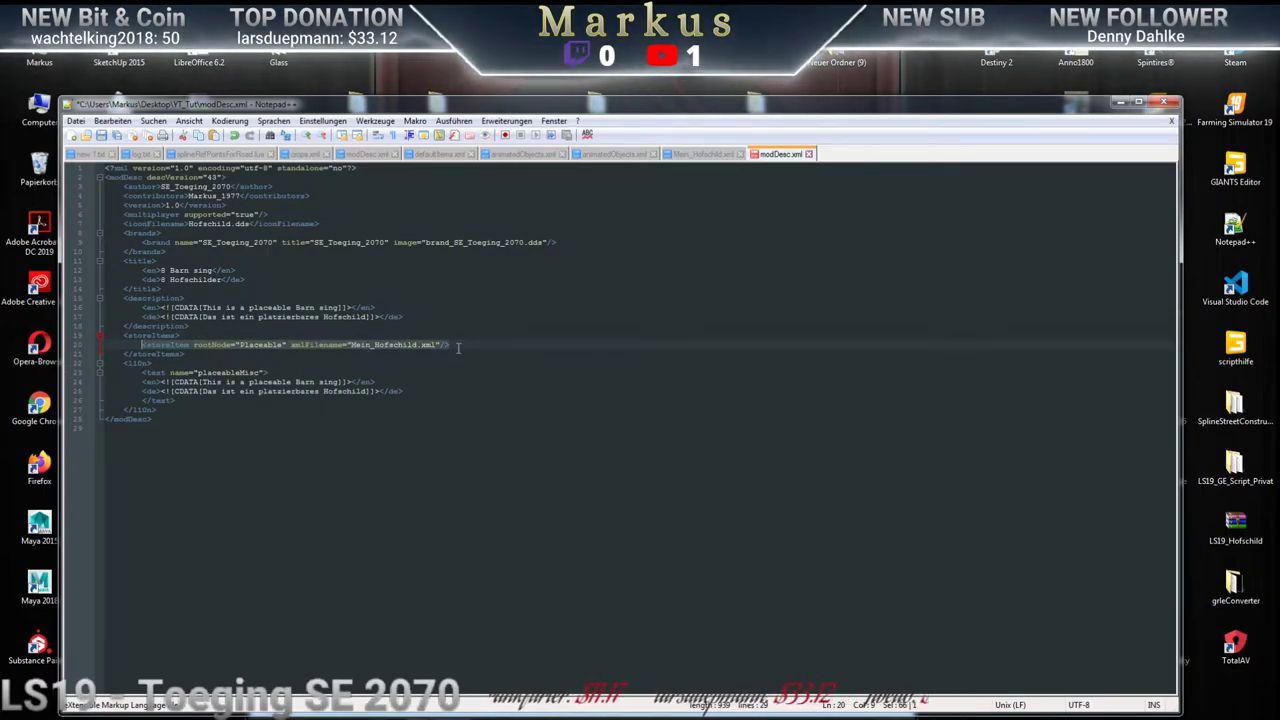
{"action": "left_click", "coordinate": [458, 346]}
{"action": "key", "text": "Return"}
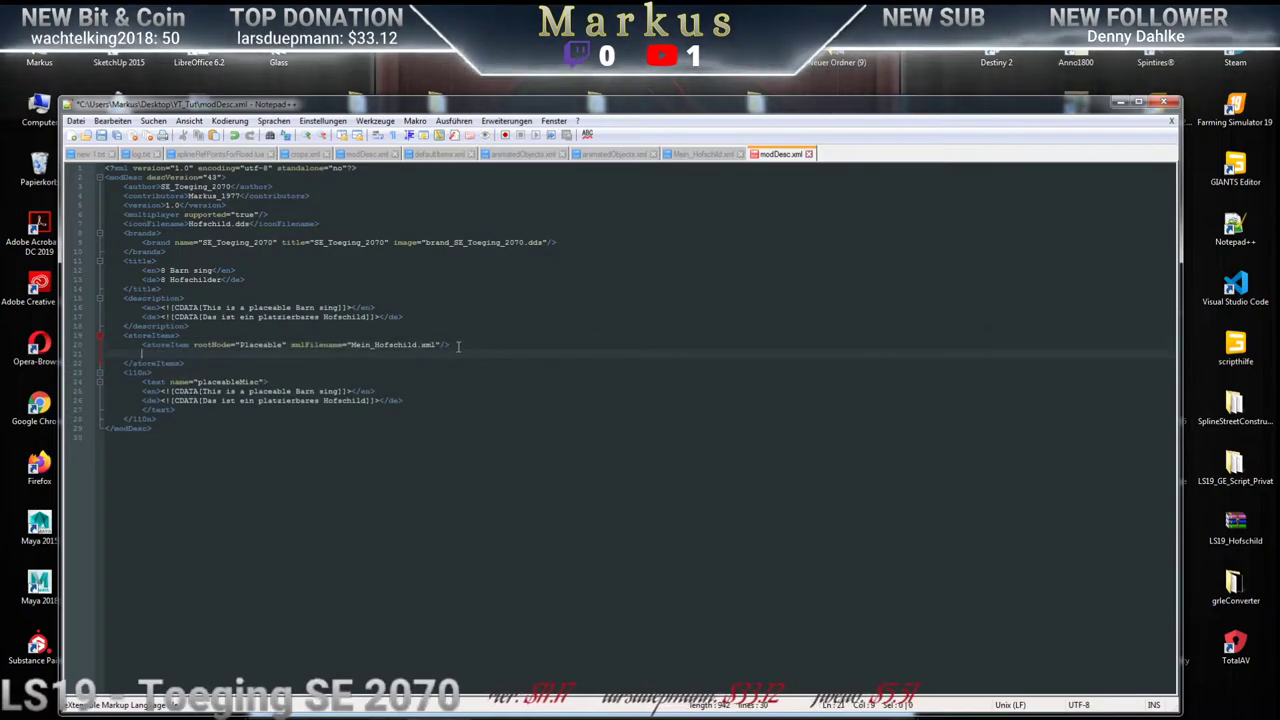
{"action": "key", "text": "ctrl+v"}
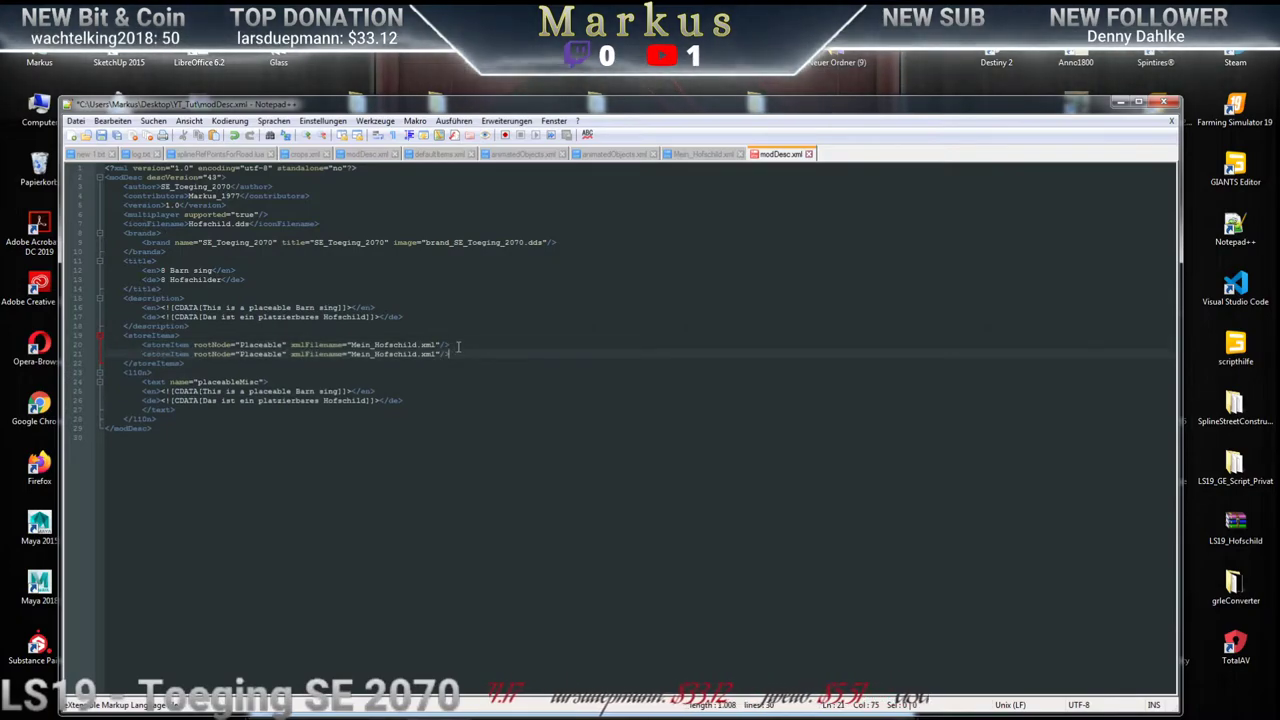
{"action": "double_click", "coordinate": [389, 354]}
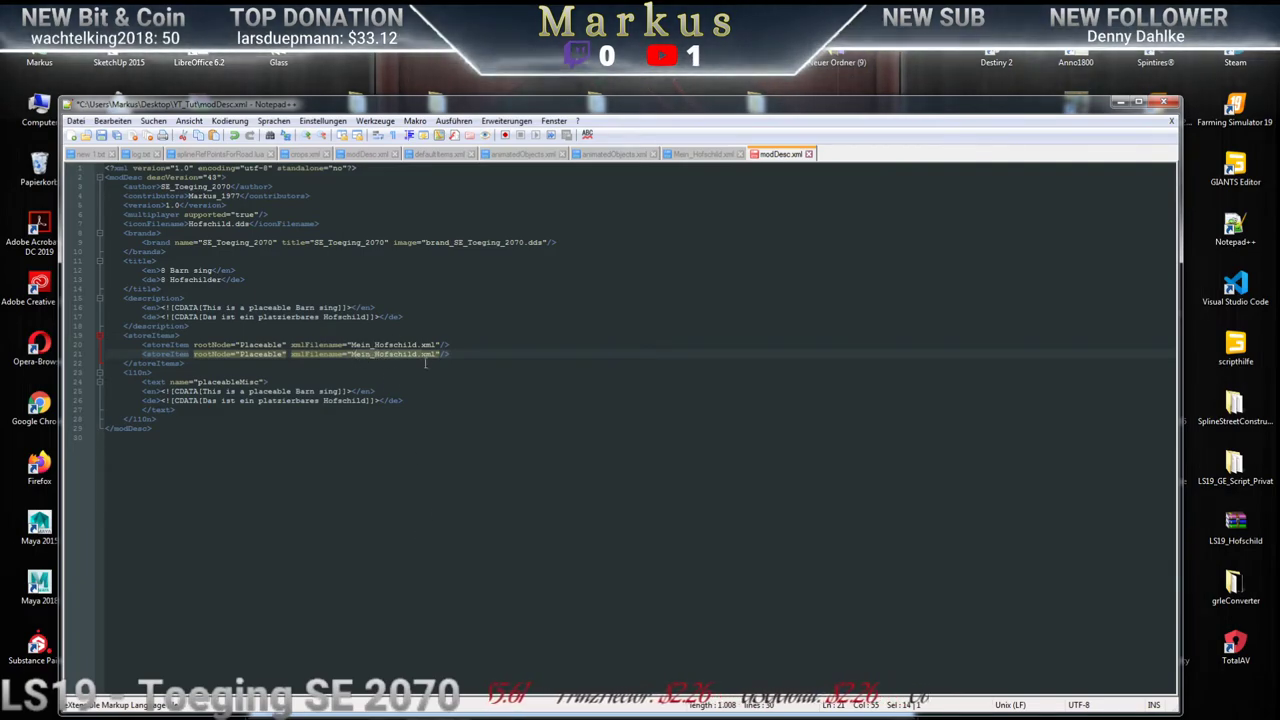
Delete the duplicated storeItem line together with the leftover blank line
{"action": "left_click_drag", "start_coordinate": [449, 355], "coordinate": [108, 355]}
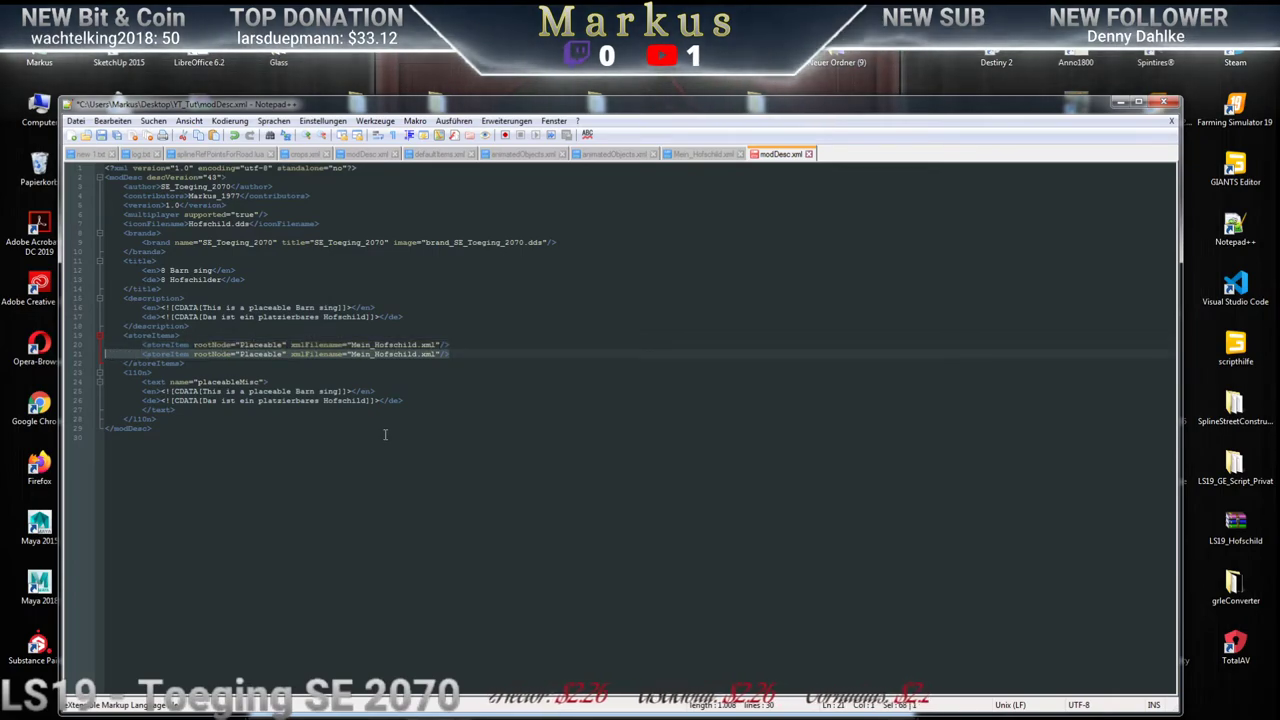
{"action": "key", "text": "Delete"}
{"action": "key", "text": "BackSpace"}
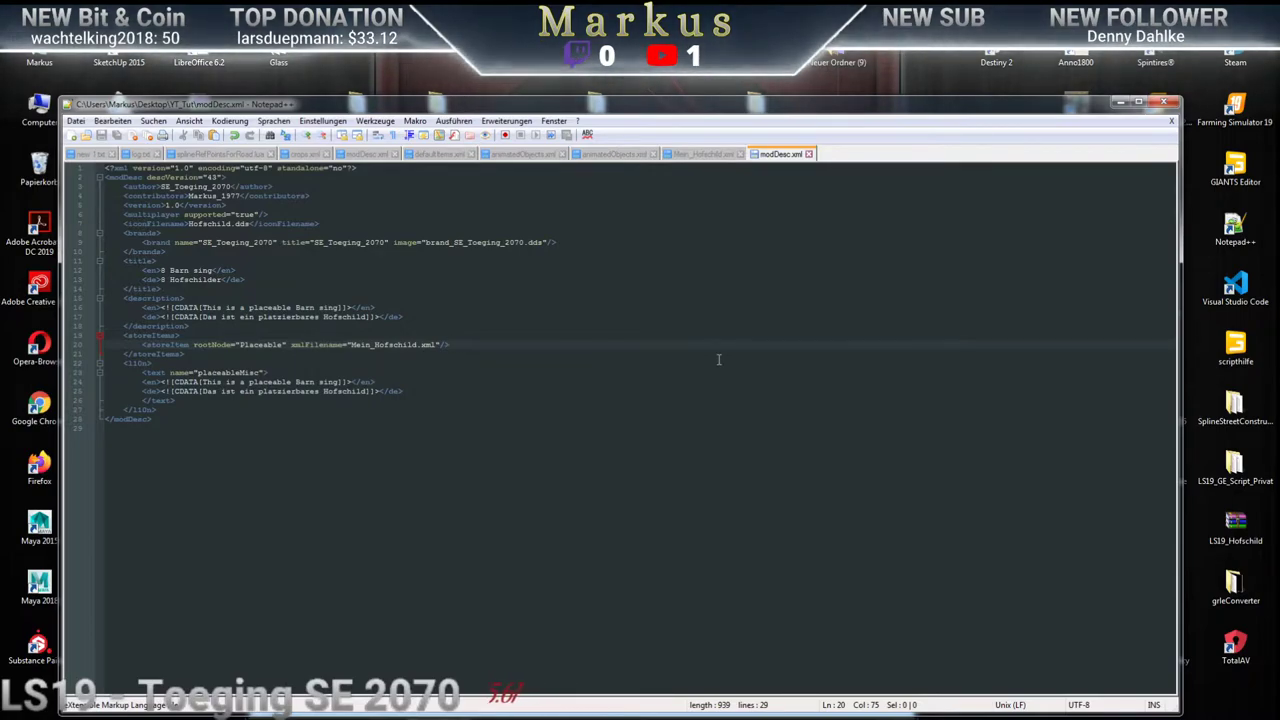
Minimize the editor, open the FarmingSimulator2019 mods folder under Eigene Dokumente and My Games, and minimize that folder window
{"action": "left_click", "coordinate": [1121, 103]}
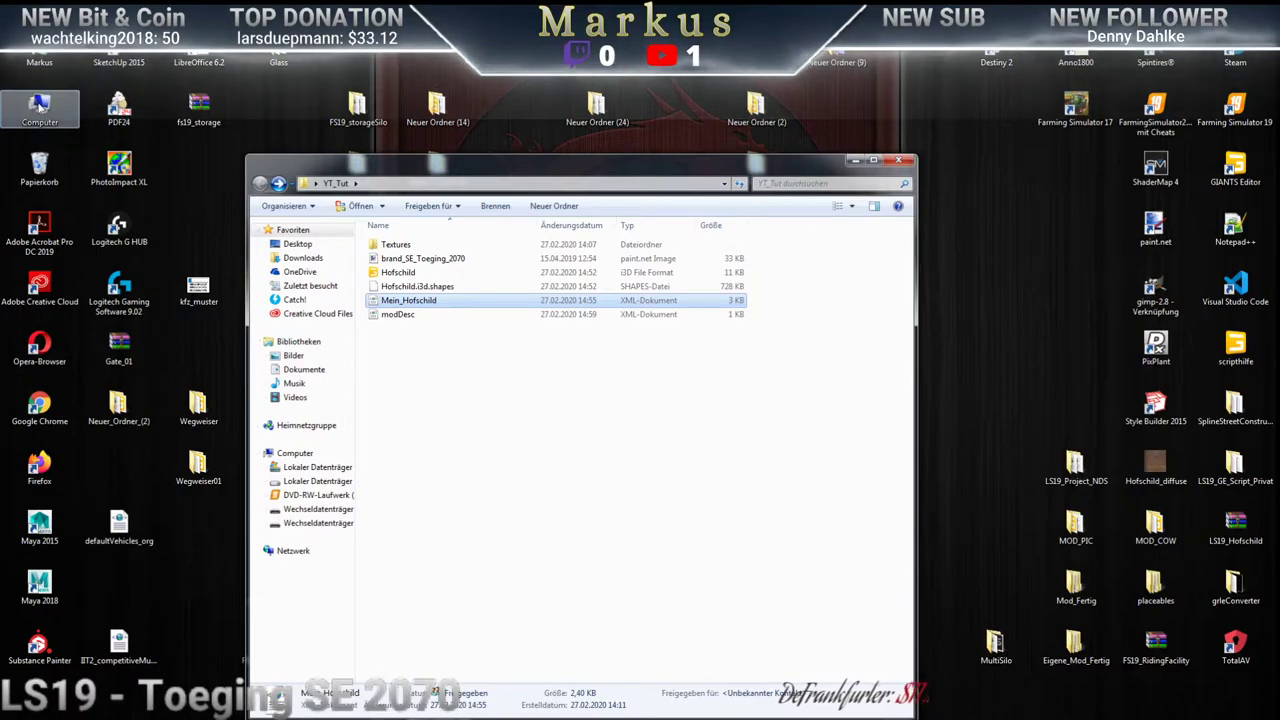
{"action": "double_click", "coordinate": [39, 60]}
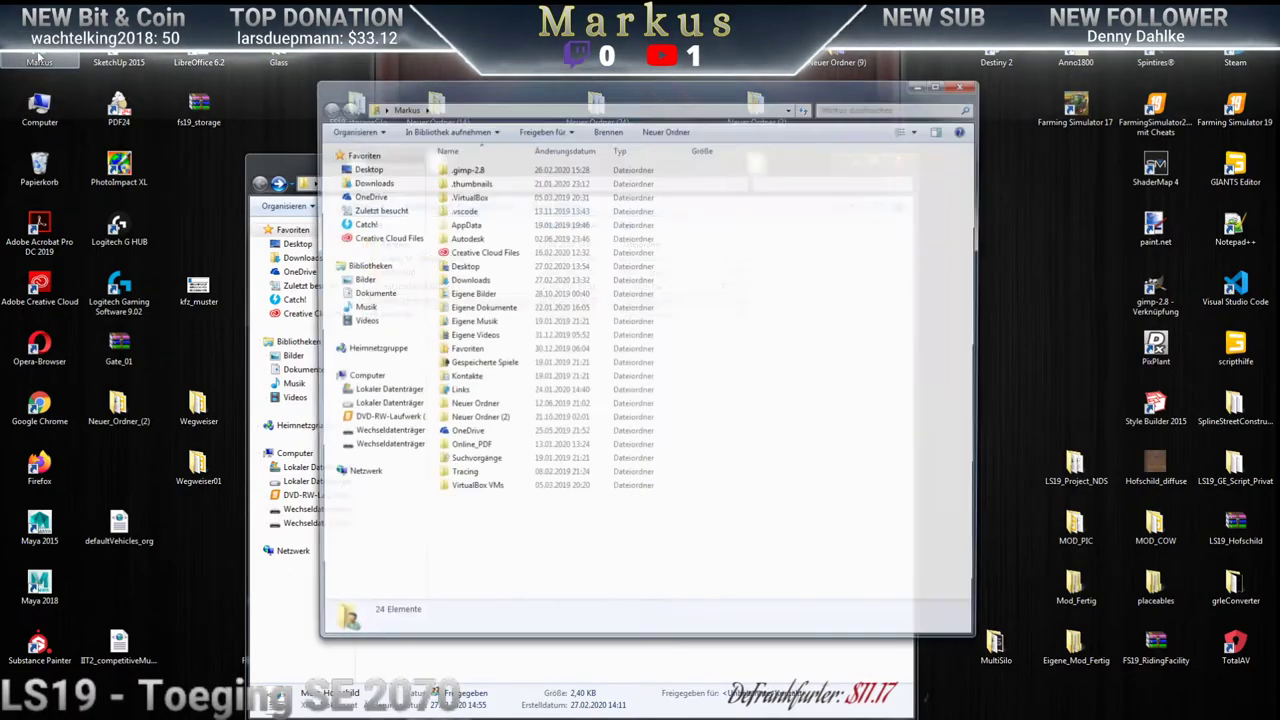
{"action": "left_click", "coordinate": [468, 309]}
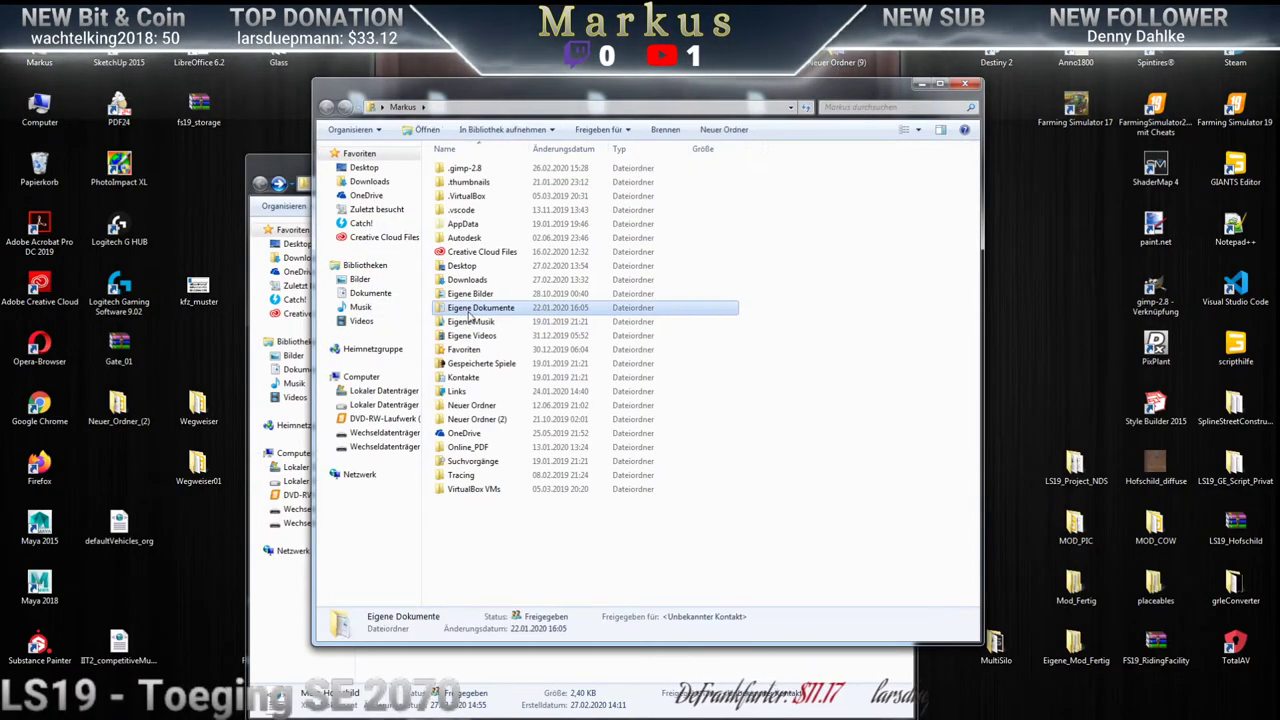
{"action": "double_click", "coordinate": [468, 309]}
{"action": "left_click", "coordinate": [465, 337]}
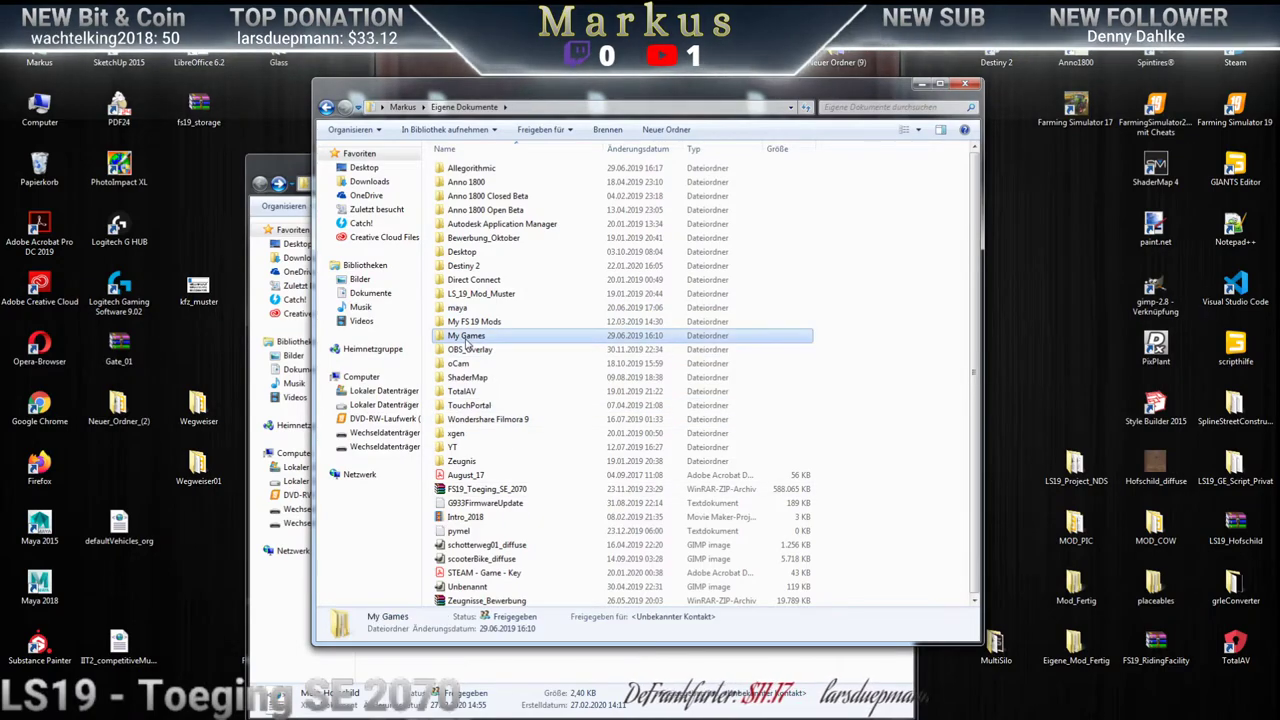
{"action": "double_click", "coordinate": [466, 338]}
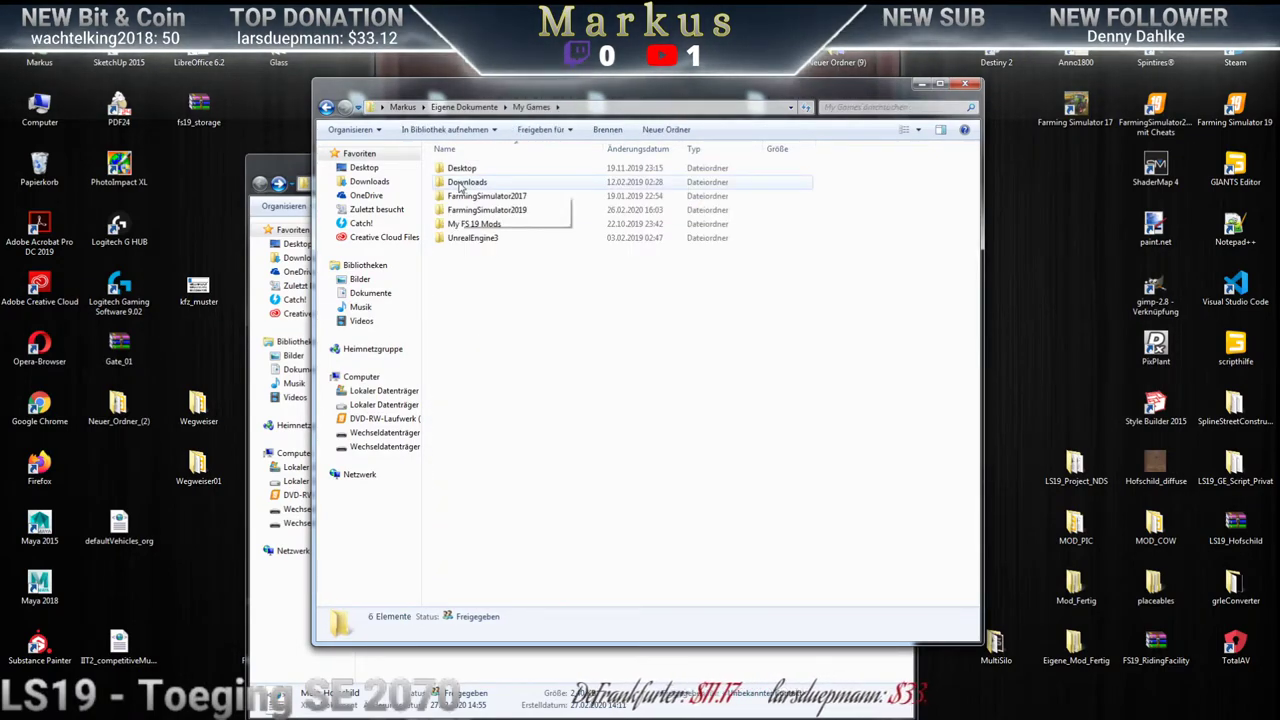
{"action": "double_click", "coordinate": [482, 210]}
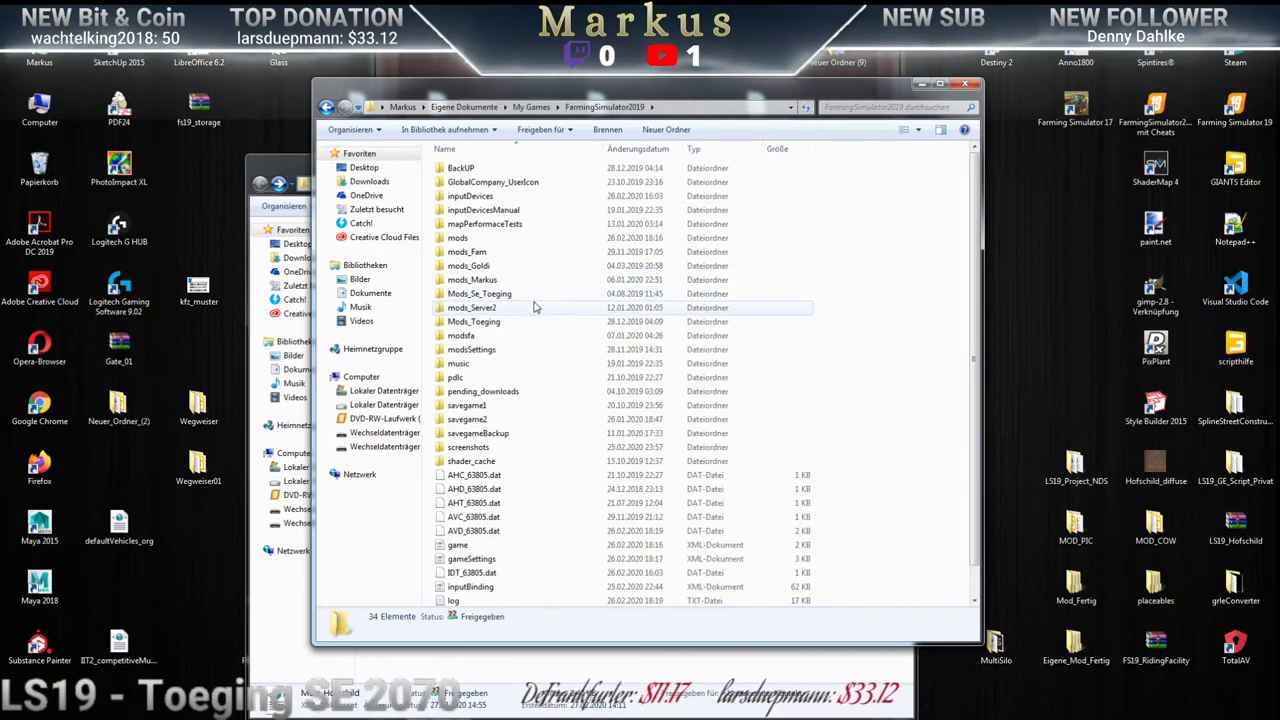
{"action": "double_click", "coordinate": [458, 238]}
{"action": "left_click", "coordinate": [922, 84]}
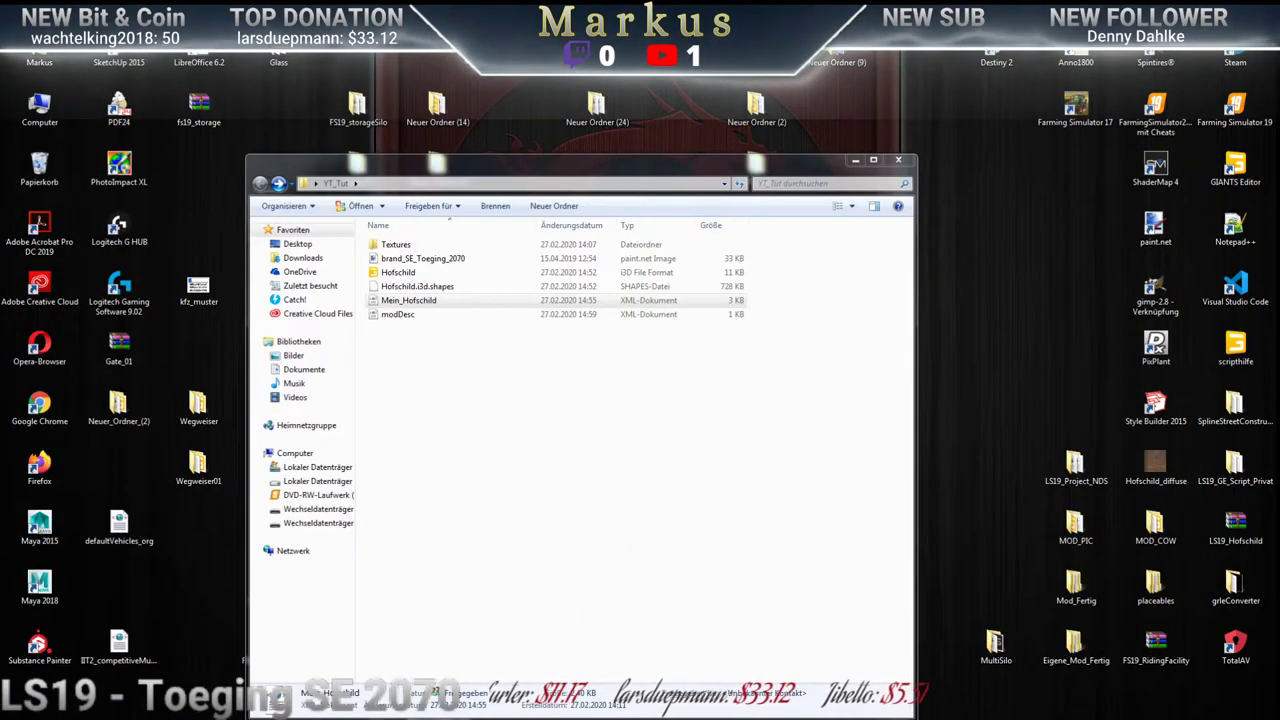
{"action": "left_click_drag", "start_coordinate": [0, 92], "coordinate": [1279, 92]}
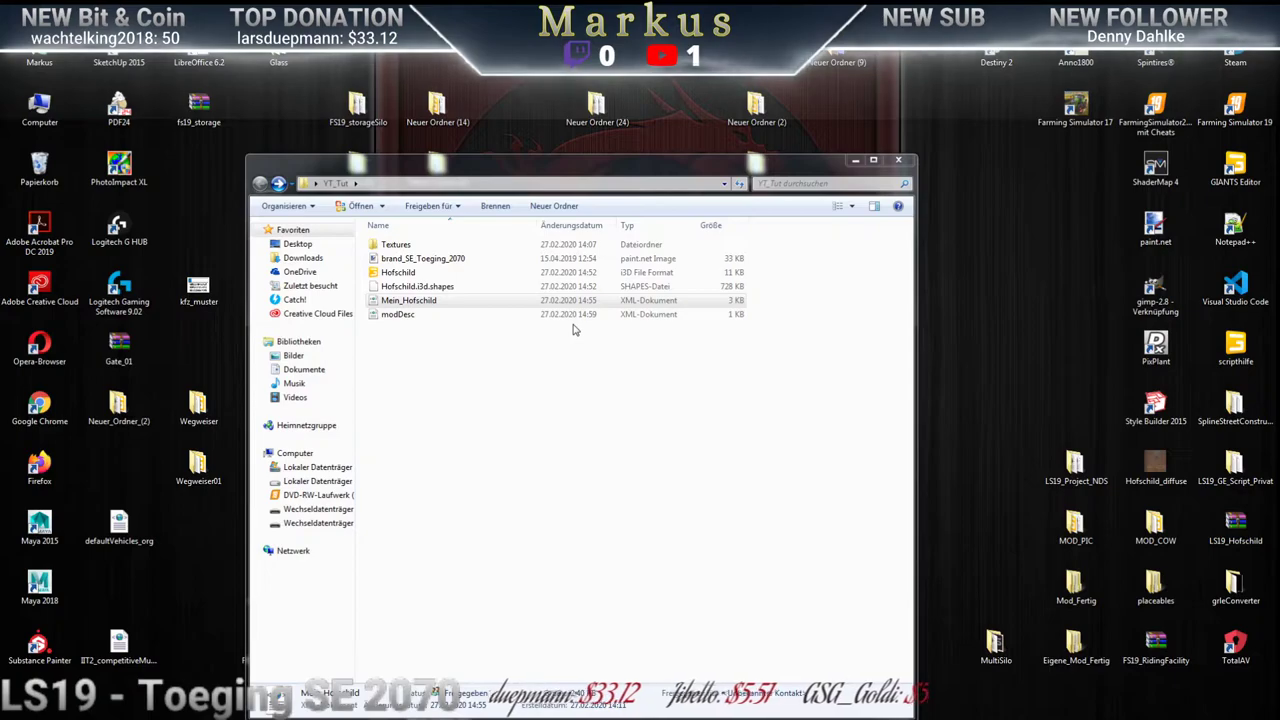
{"action": "left_click", "coordinate": [600, 302]}
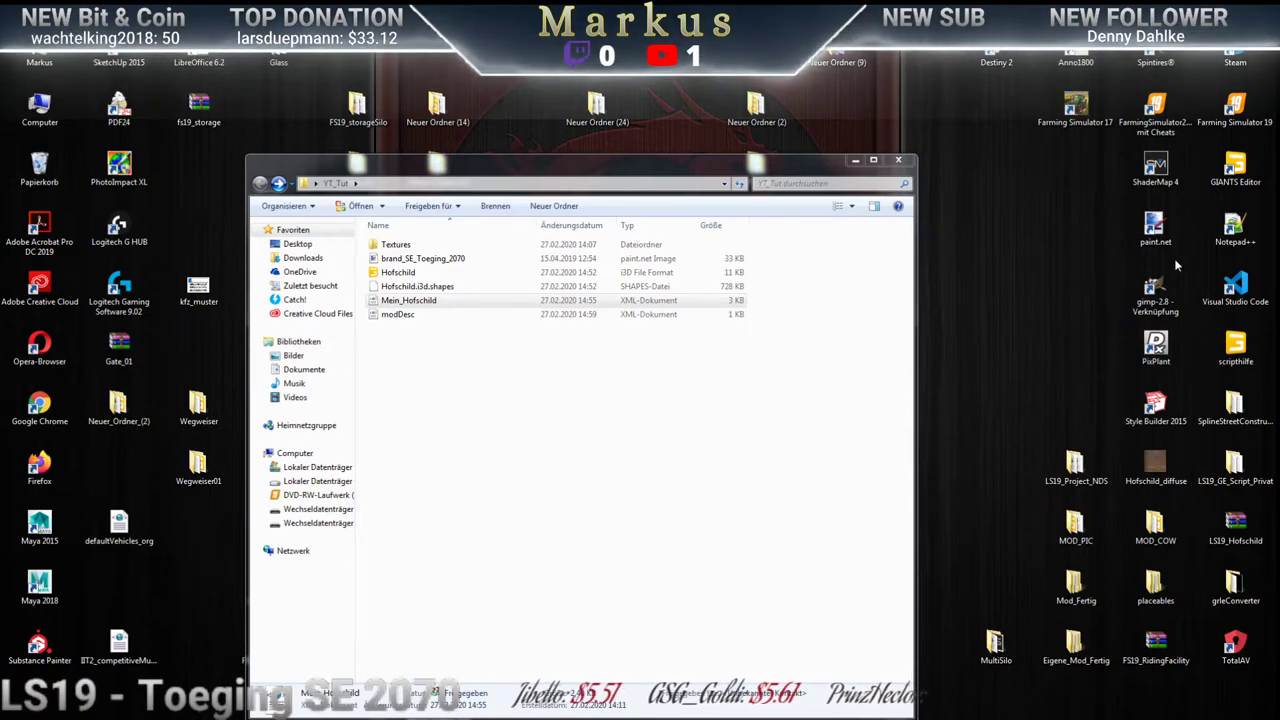
Start paint.net, minimize it, and open the Textures folder inside YT_Tut
{"action": "double_click", "coordinate": [1156, 228]}
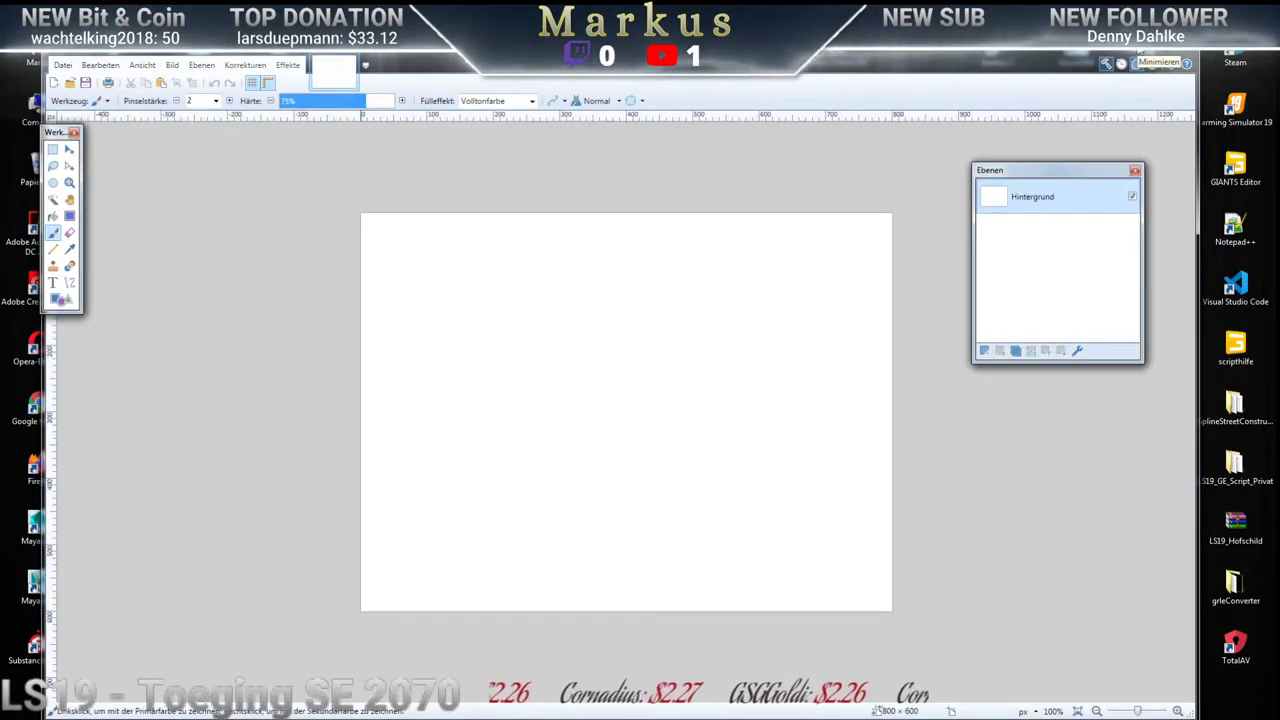
{"action": "left_click", "coordinate": [1140, 48]}
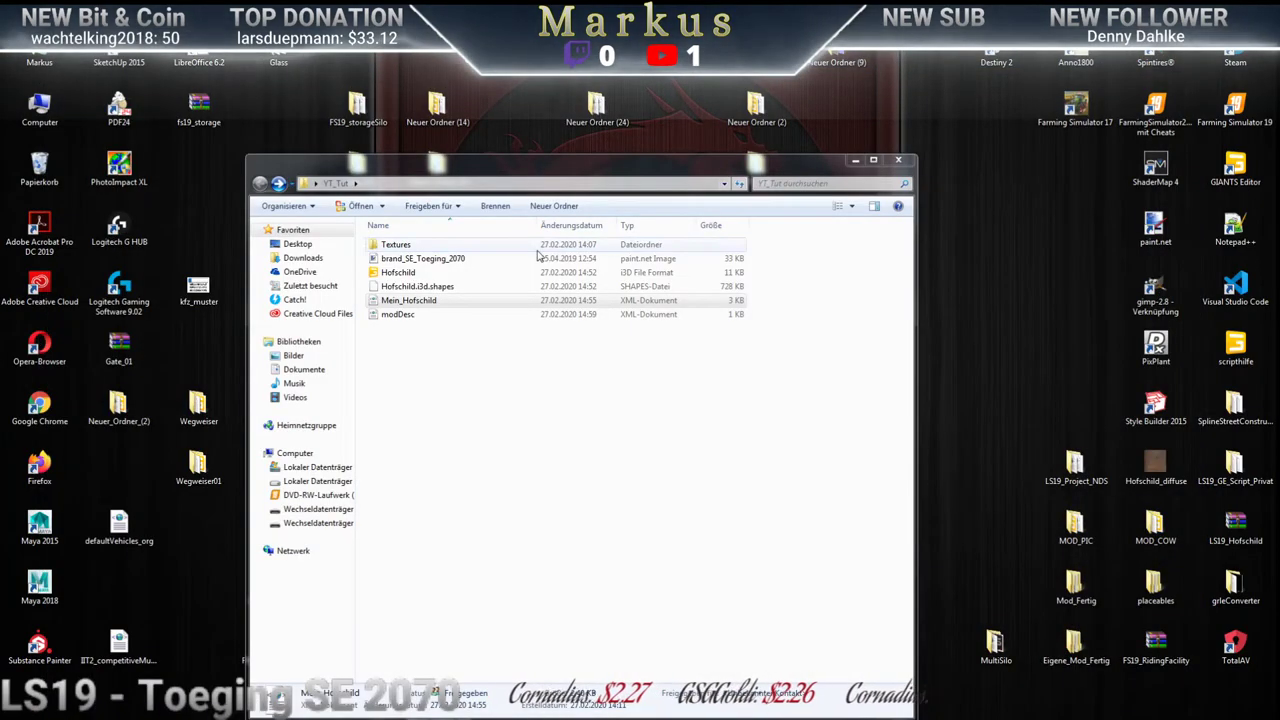
{"action": "double_click", "coordinate": [398, 246]}
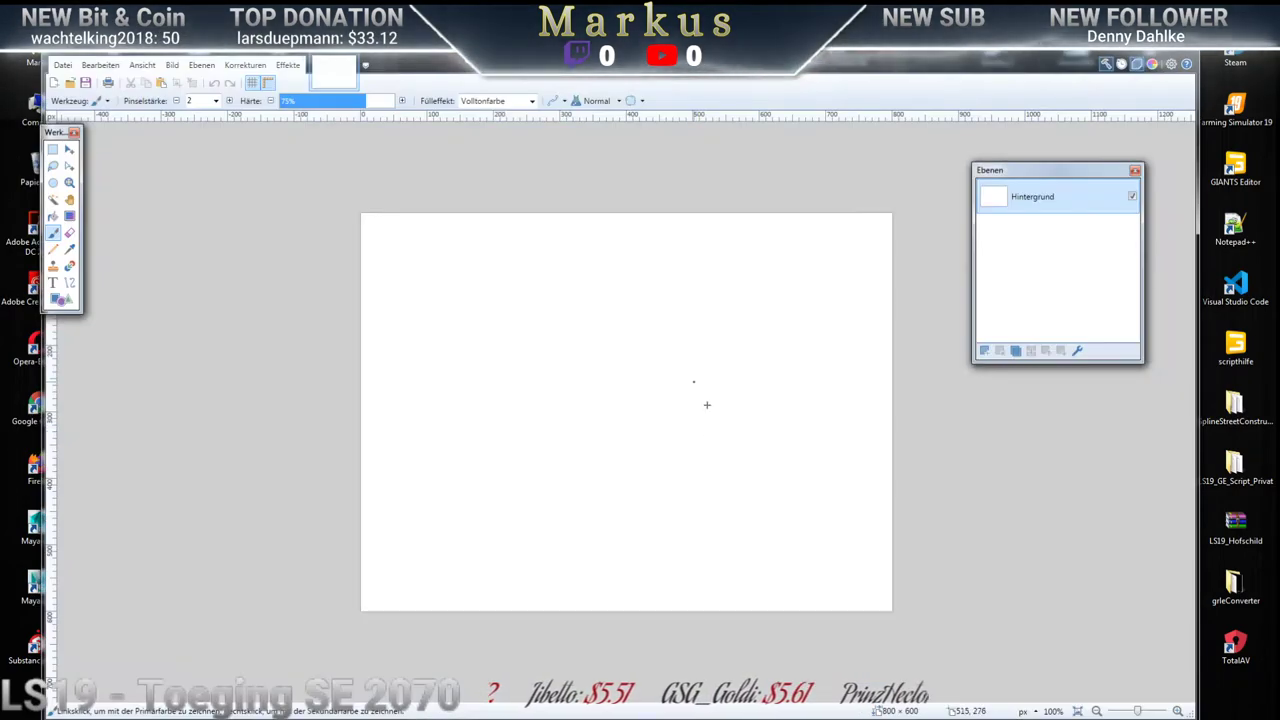
Create a new blank paint.net image 512 pixels wide and 512 pixels high
{"action": "left_click", "coordinate": [62, 66]}
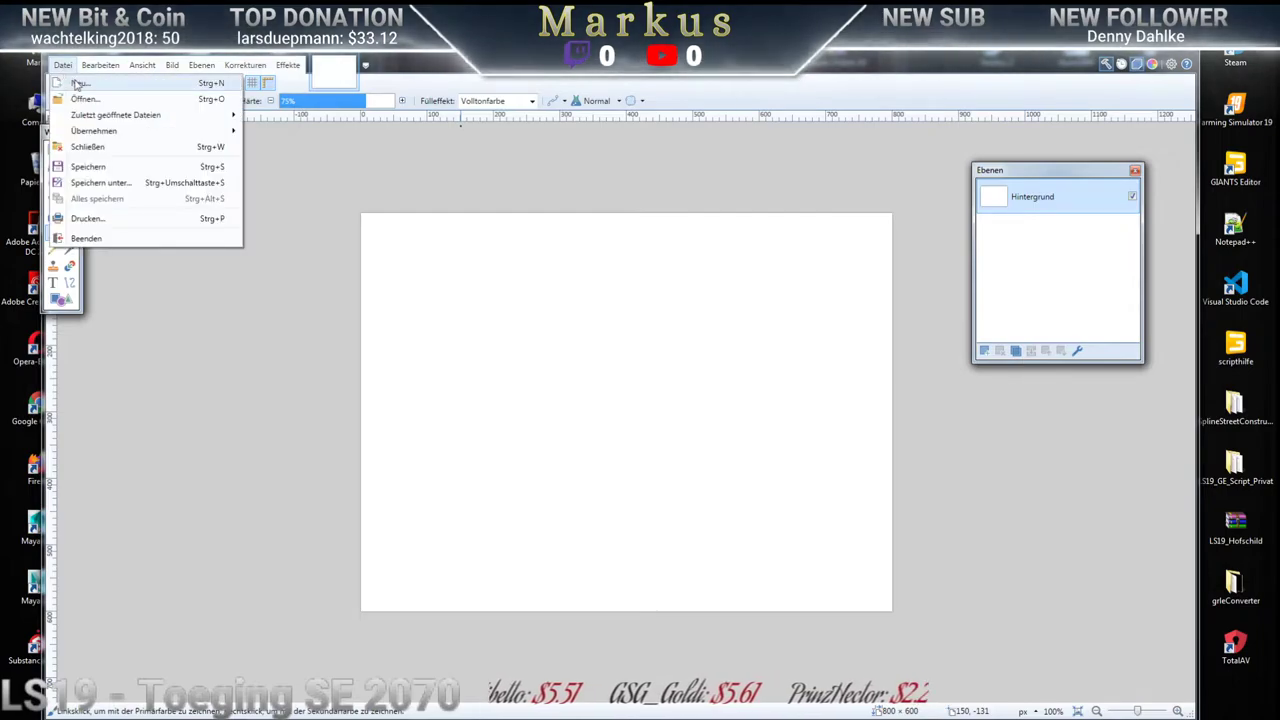
{"action": "left_click", "coordinate": [78, 84]}
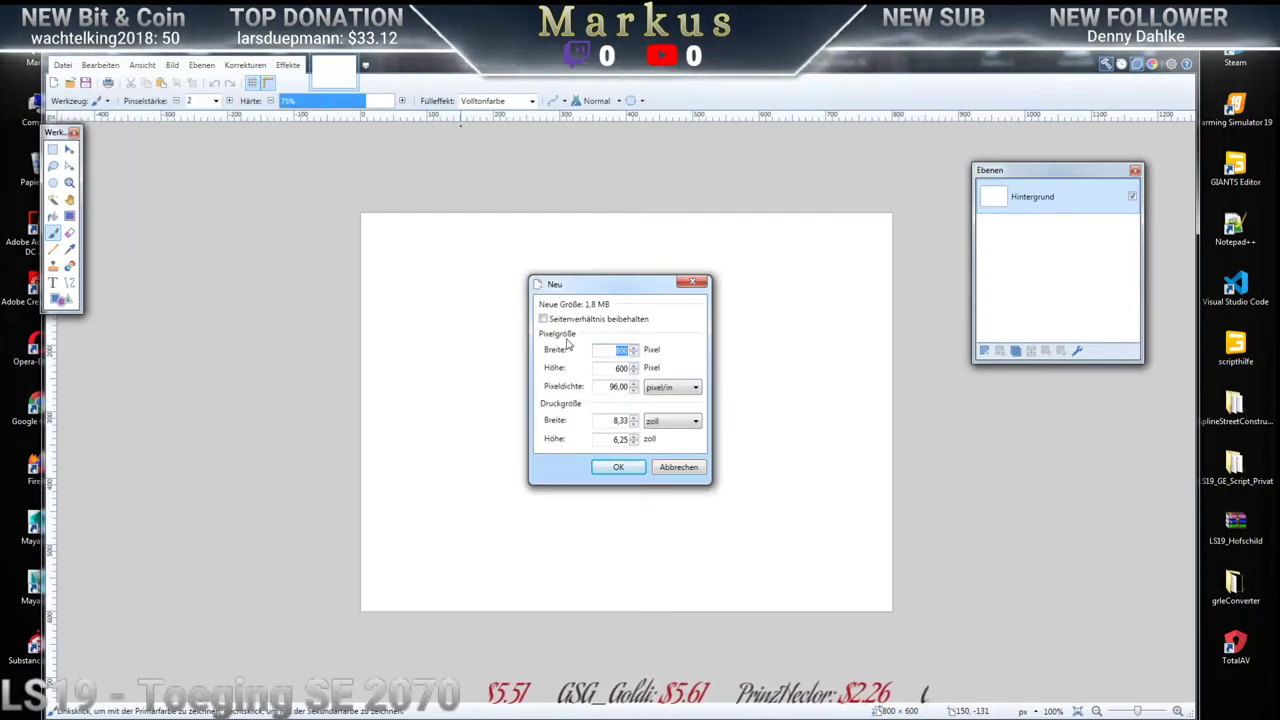
{"action": "left_click", "coordinate": [613, 350]}
{"action": "left_click_drag", "start_coordinate": [613, 350], "coordinate": [649, 372]}
{"action": "type", "text": "512"}
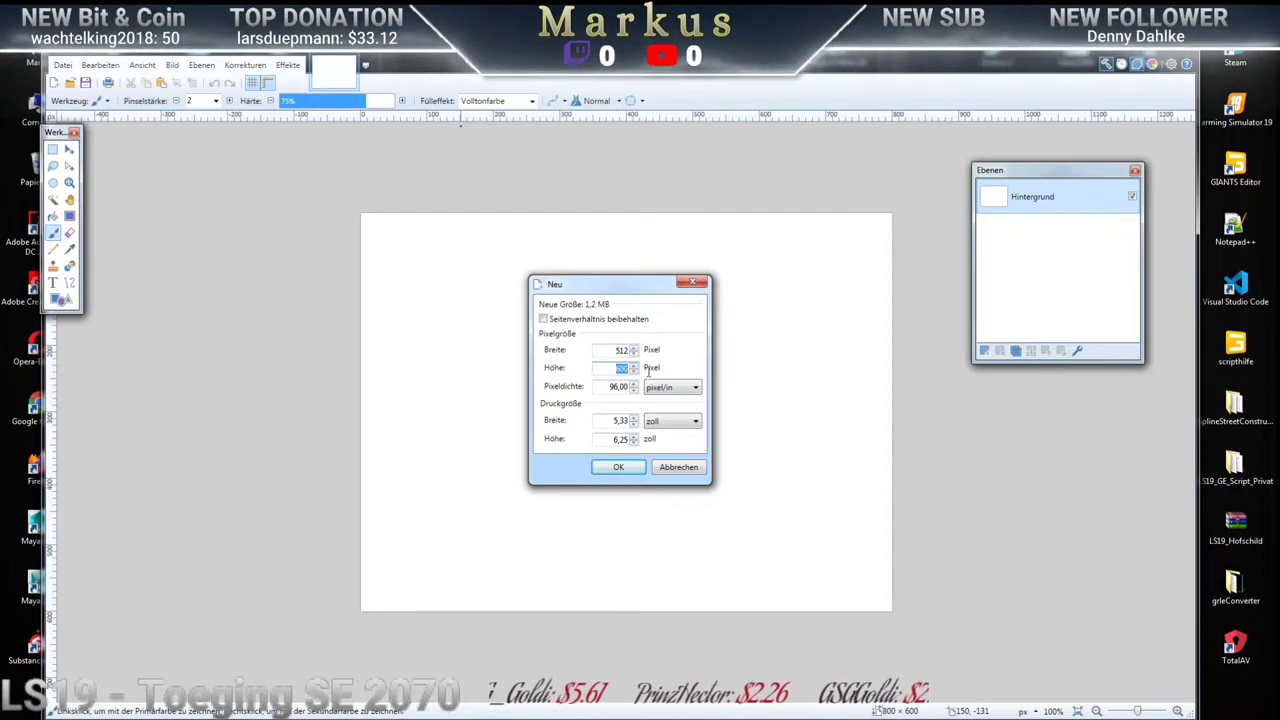
{"action": "type", "text": "512"}
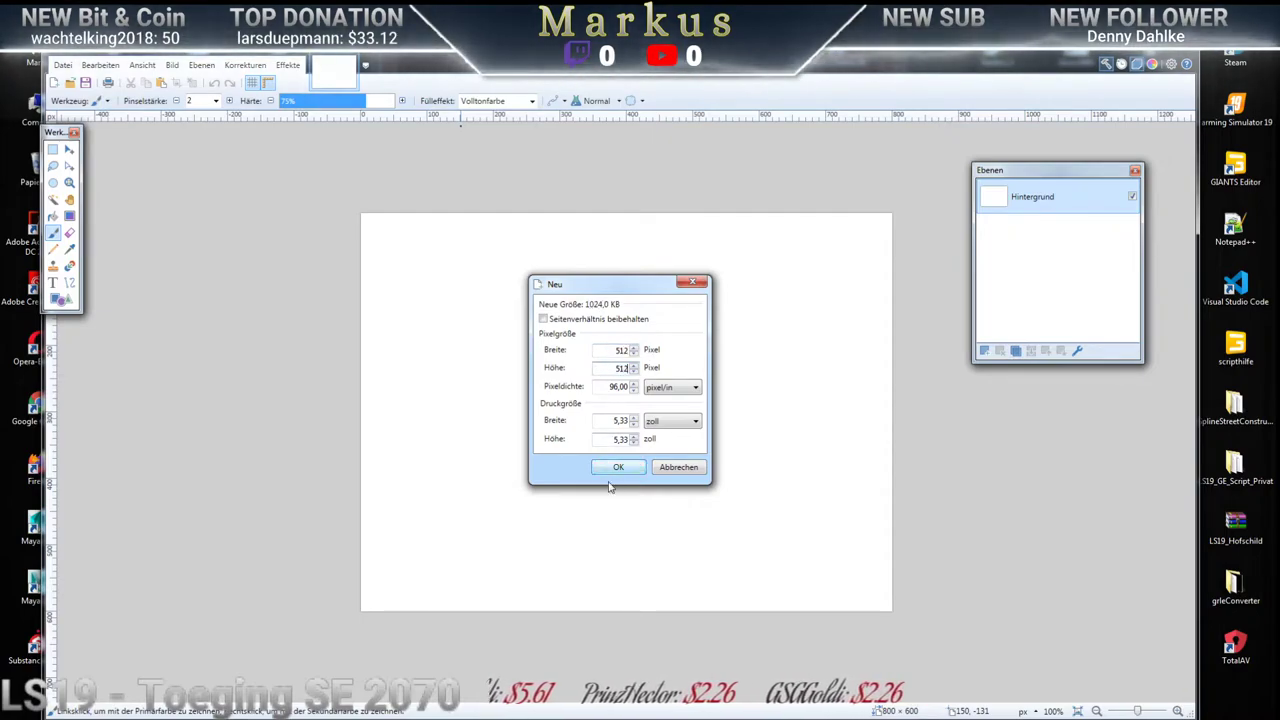
{"action": "left_click", "coordinate": [621, 467]}
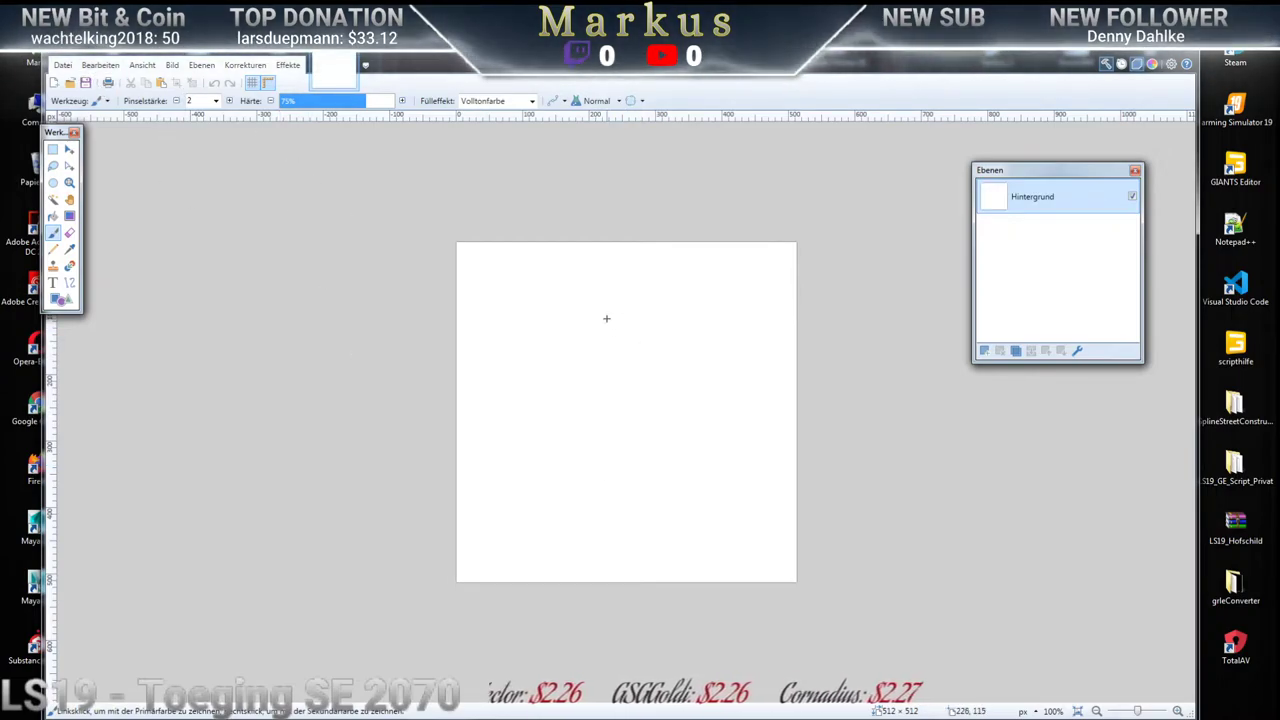
Minimize paint.net and the Textures folder window, and start Paint
{"action": "left_click", "coordinate": [1136, 58]}
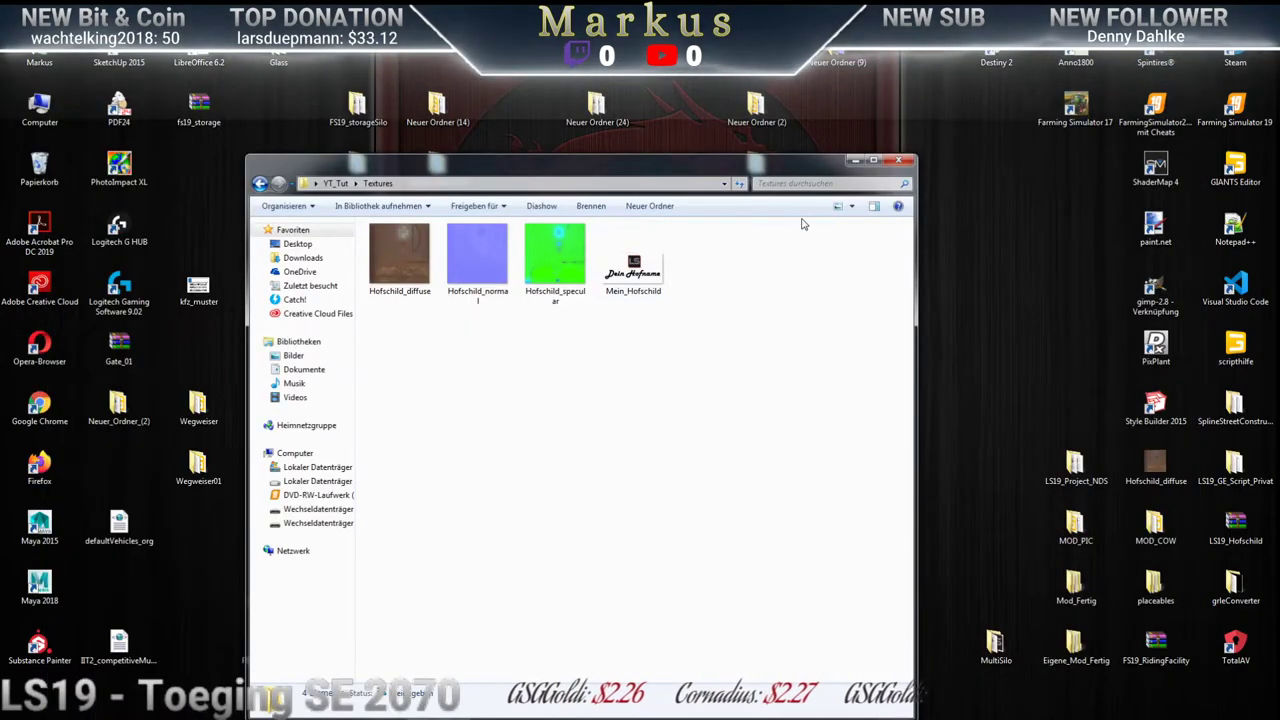
{"action": "left_click", "coordinate": [855, 161]}
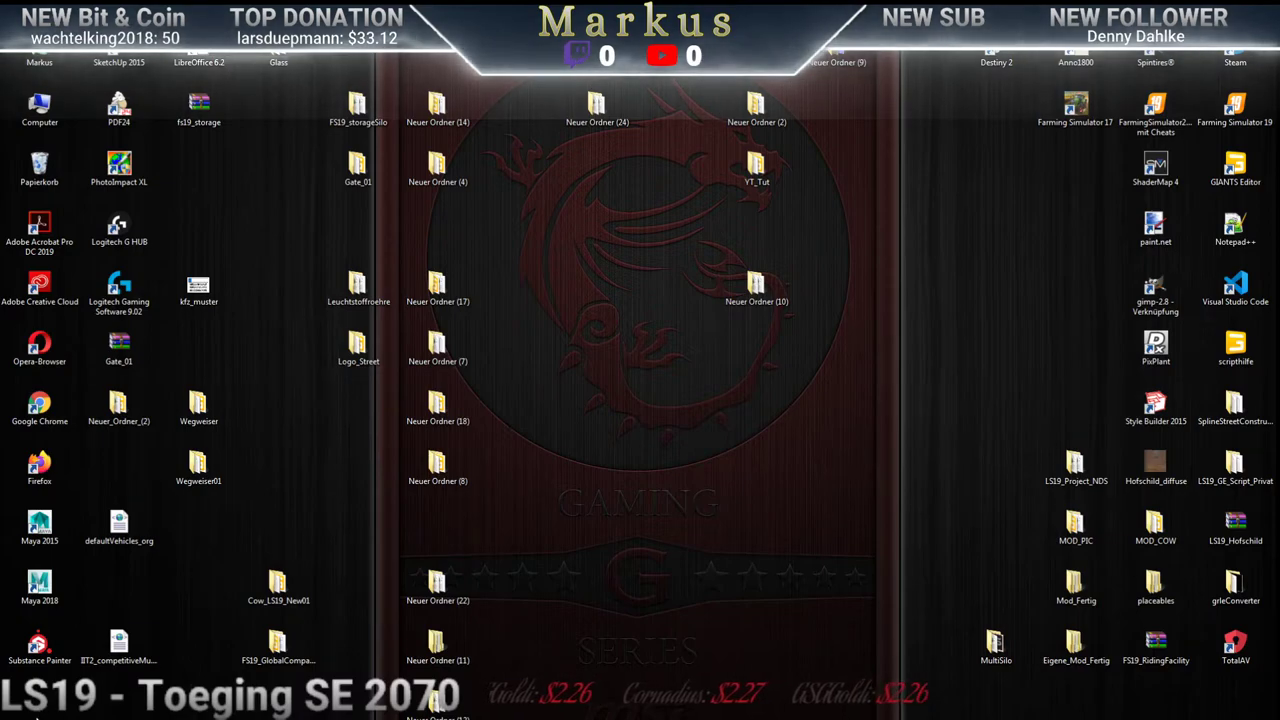
{"action": "key", "text": "super"}
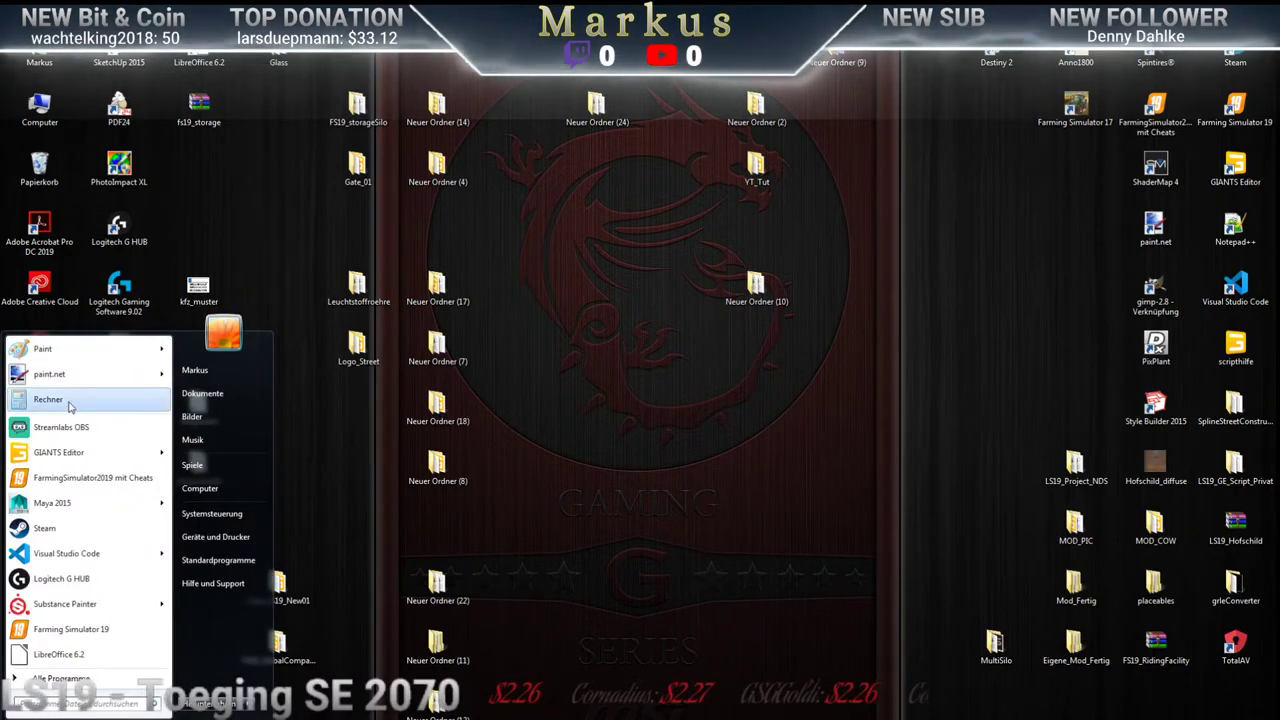
{"action": "left_click", "coordinate": [48, 348]}
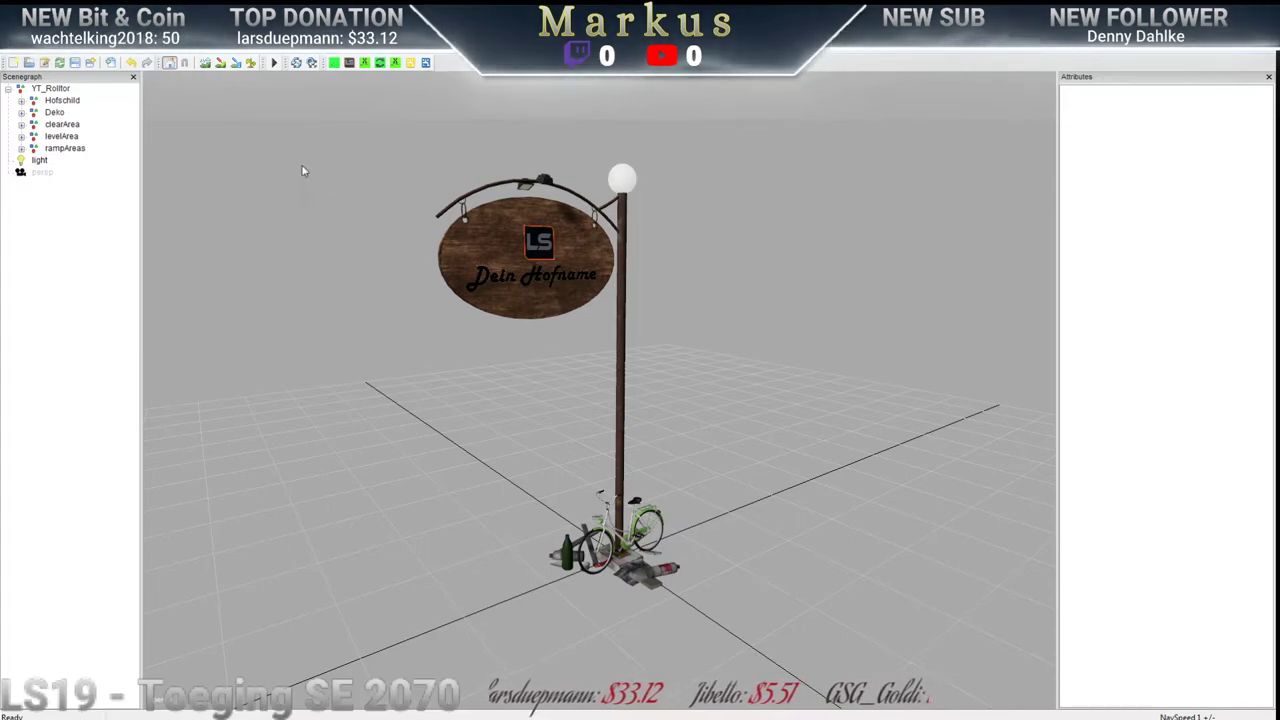
{"action": "left_click", "coordinate": [89, 54]}
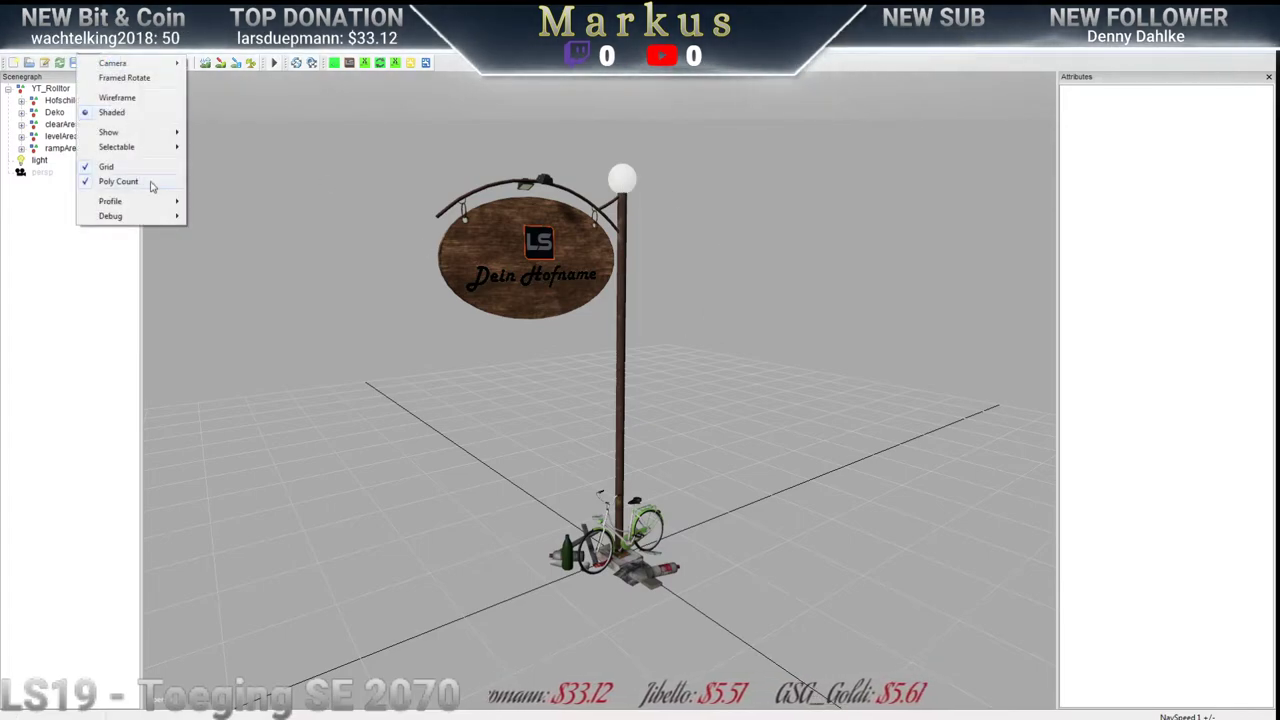
{"action": "mouse_move", "coordinate": [114, 204]}
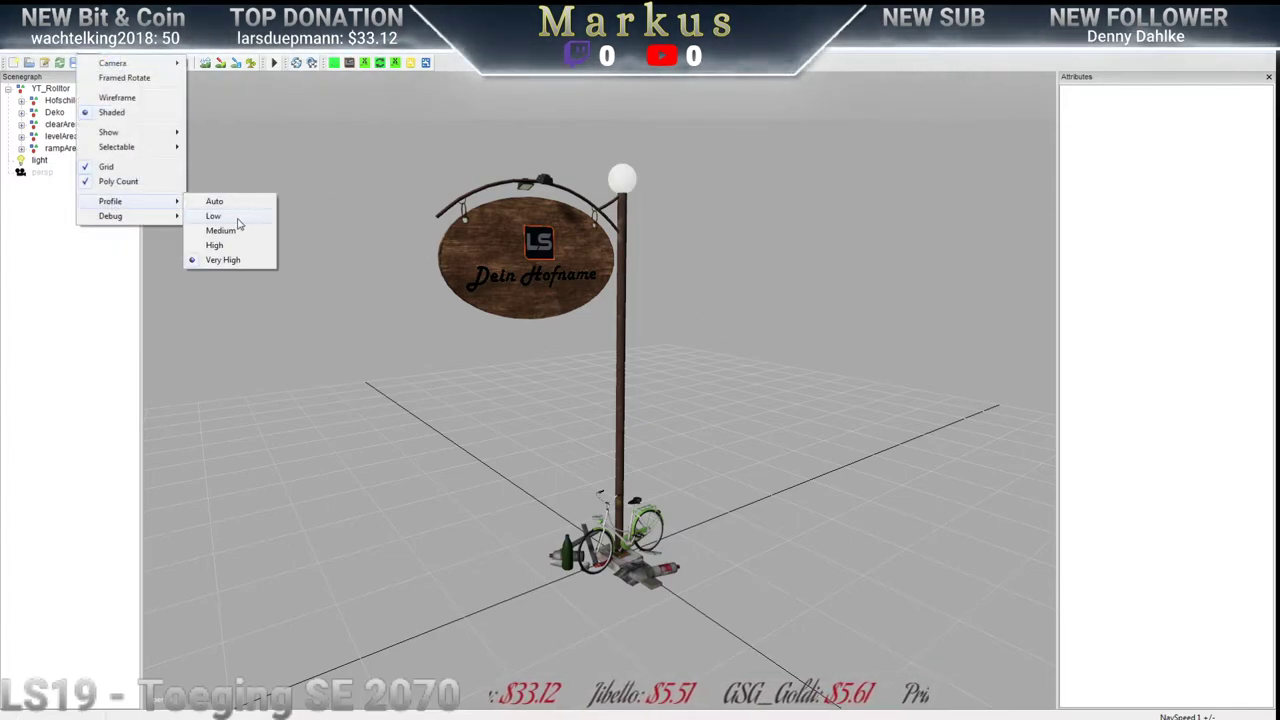
{"action": "left_click", "coordinate": [58, 124]}
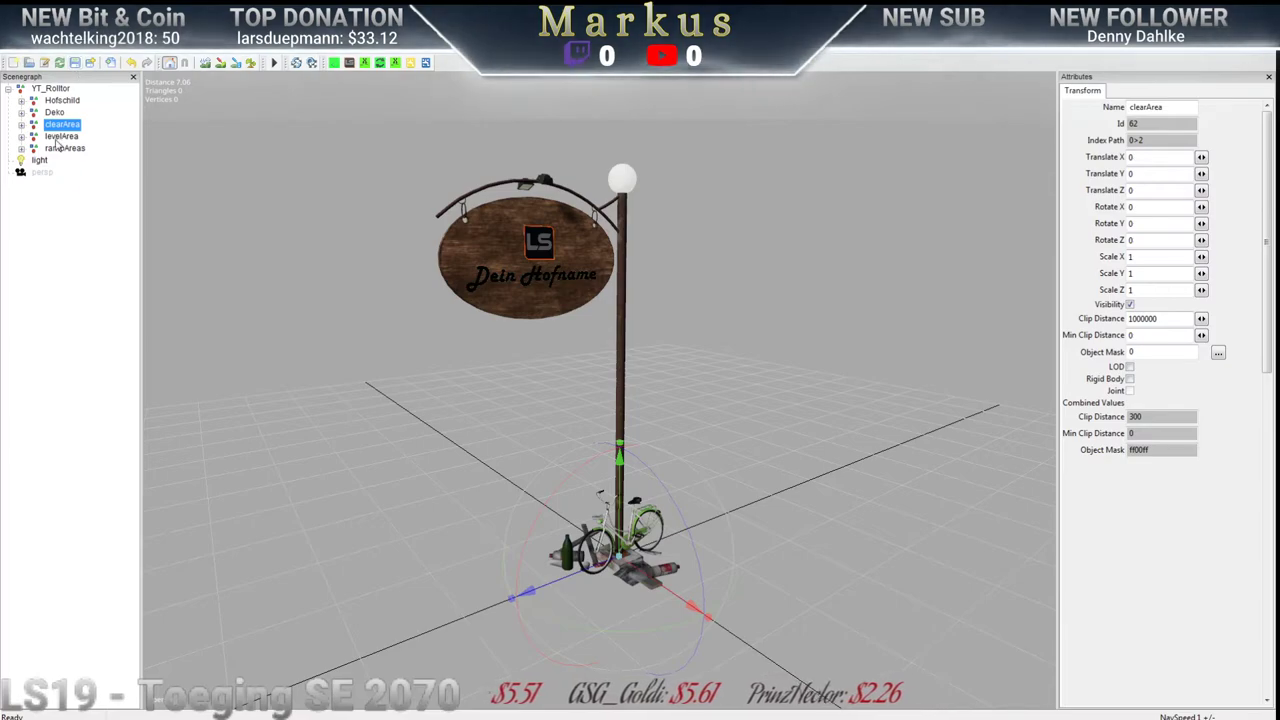
Delete the realLights group from the illum group under Hofschild
{"action": "left_click", "coordinate": [21, 100]}
{"action": "left_click", "coordinate": [34, 148]}
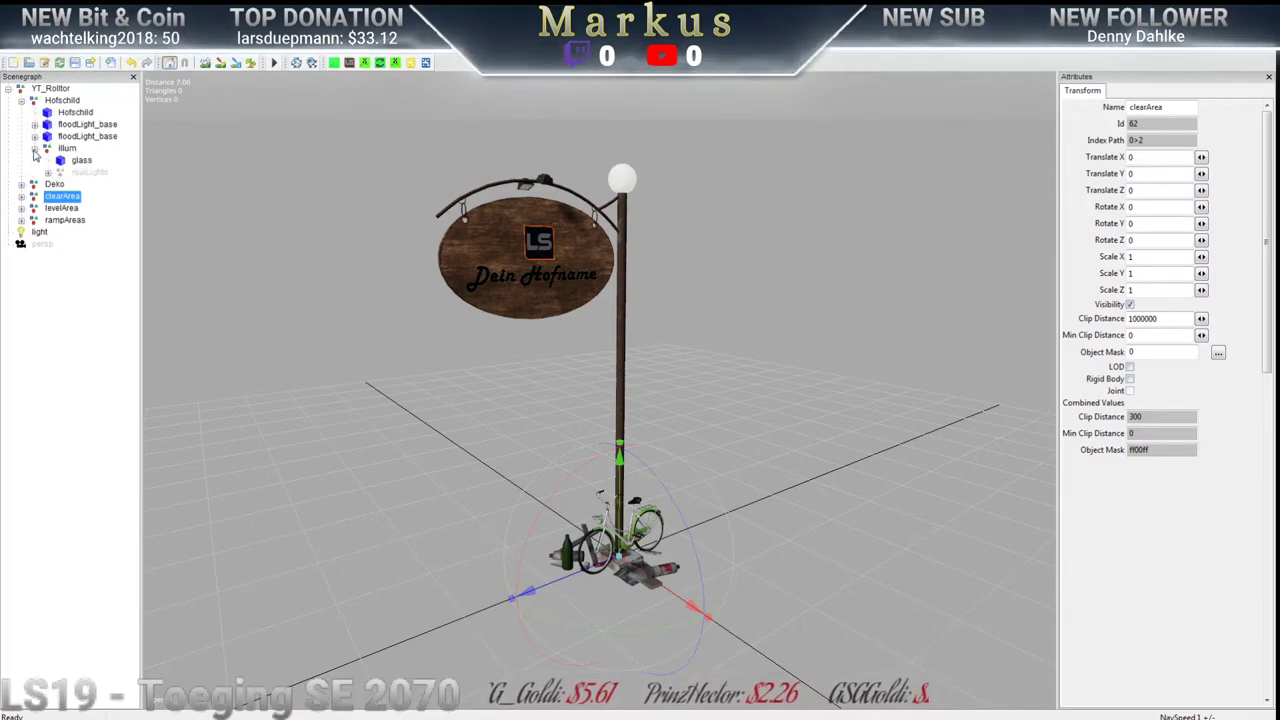
{"action": "left_click", "coordinate": [88, 173]}
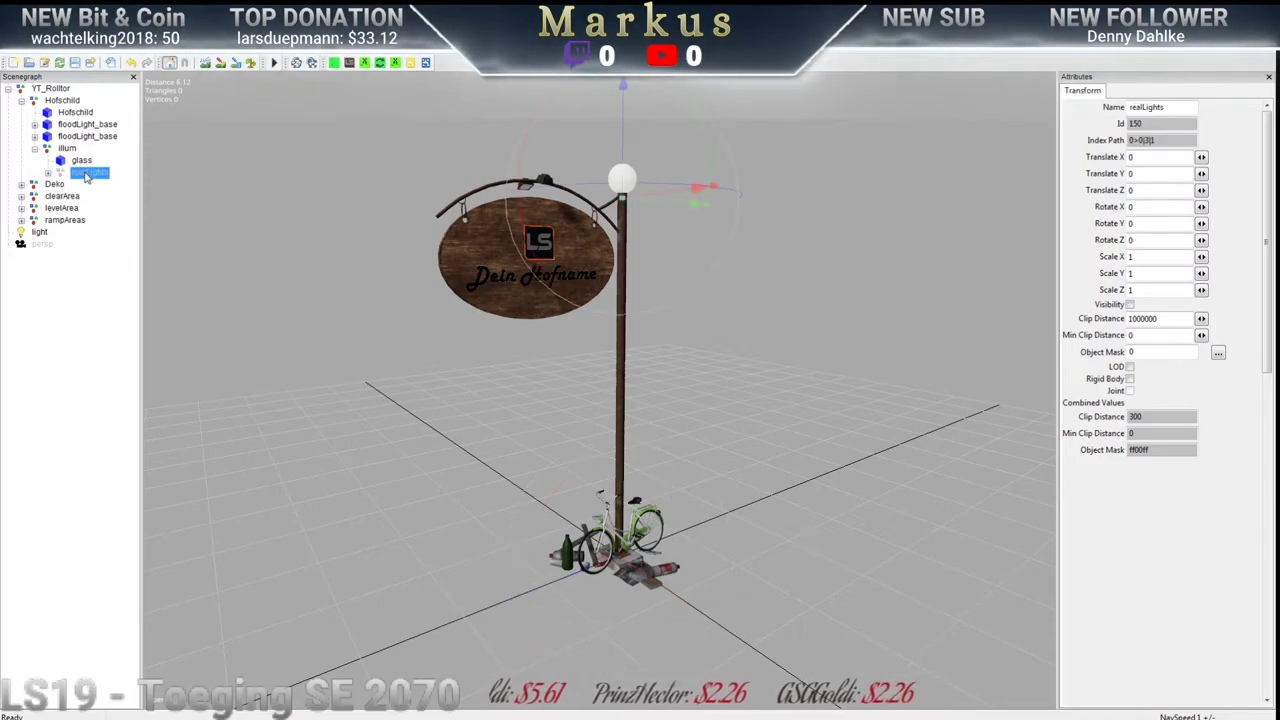
{"action": "key", "text": "Delete"}
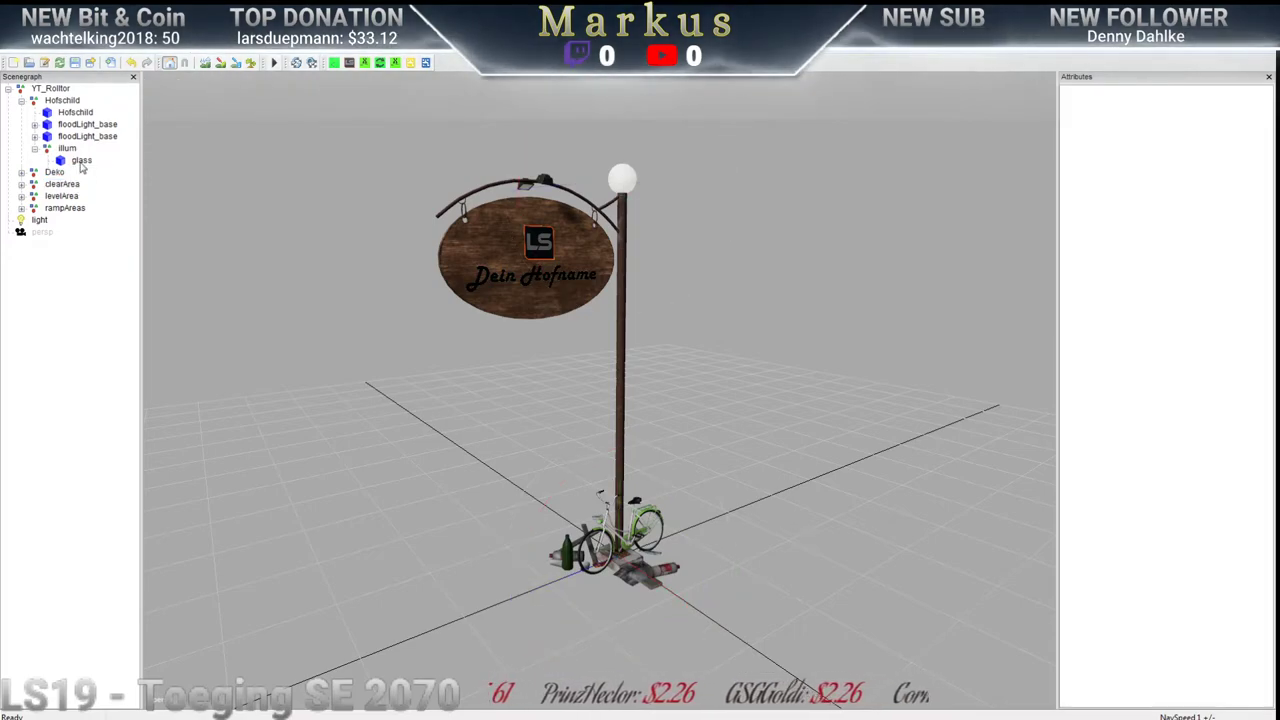
Remove the custom shader source from the glass lamp globe's material and close Material Editing
{"action": "left_click", "coordinate": [81, 161]}
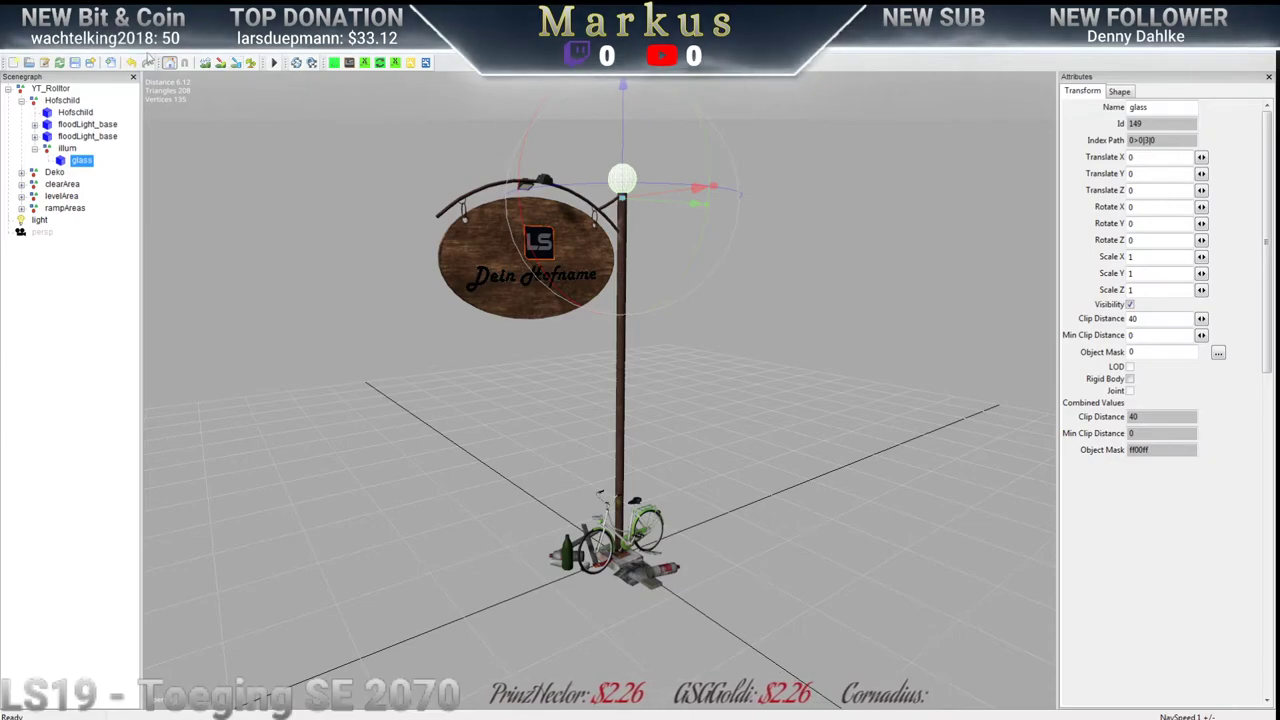
{"action": "left_click", "coordinate": [148, 56]}
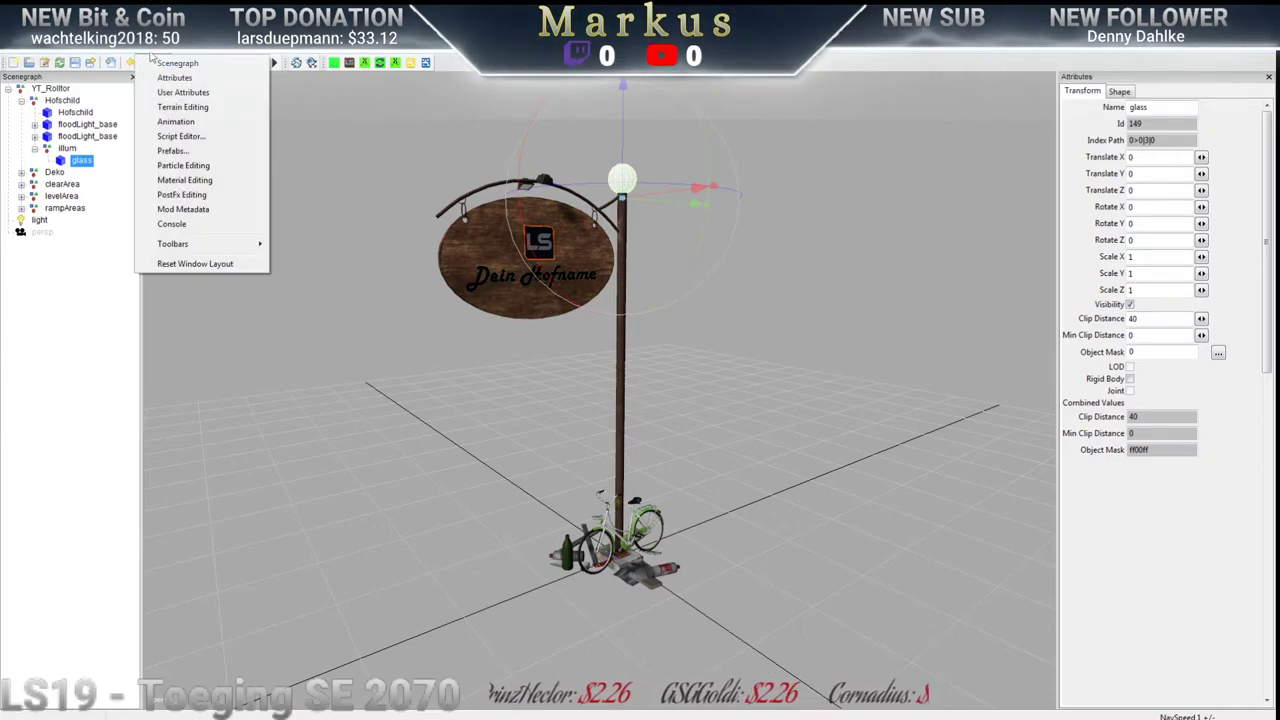
{"action": "left_click", "coordinate": [180, 180]}
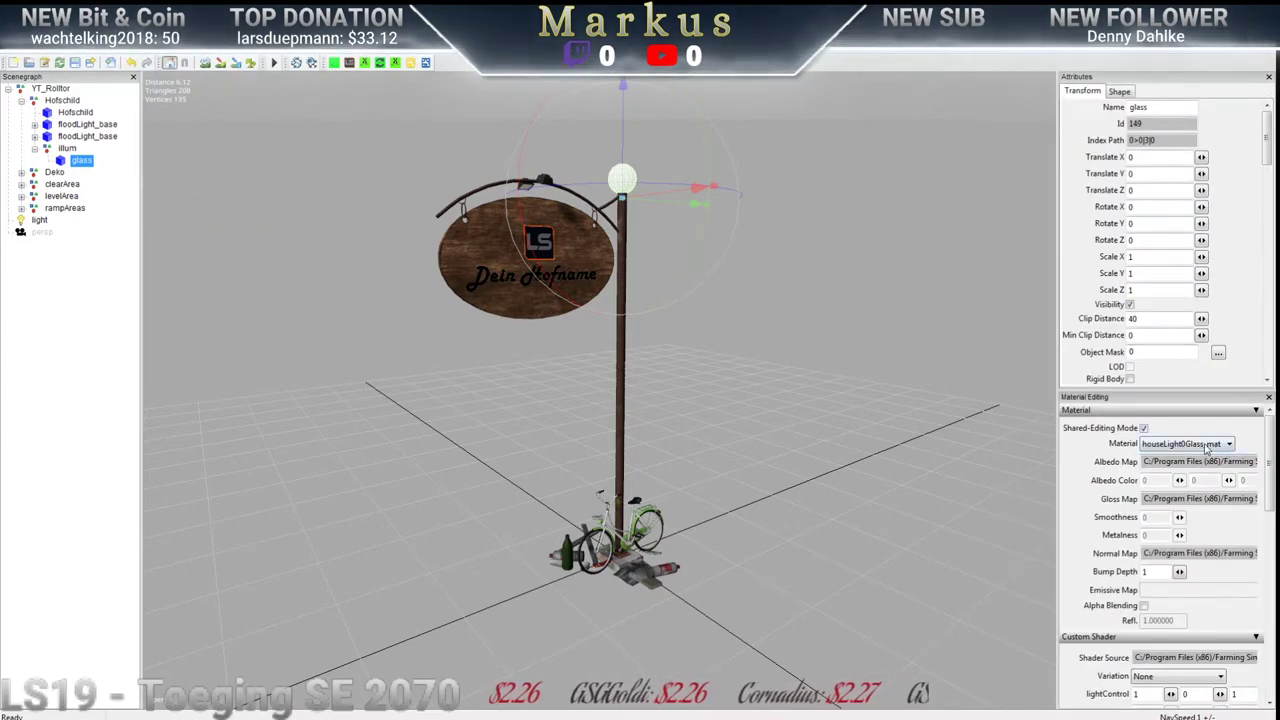
{"action": "left_click", "coordinate": [1256, 411]}
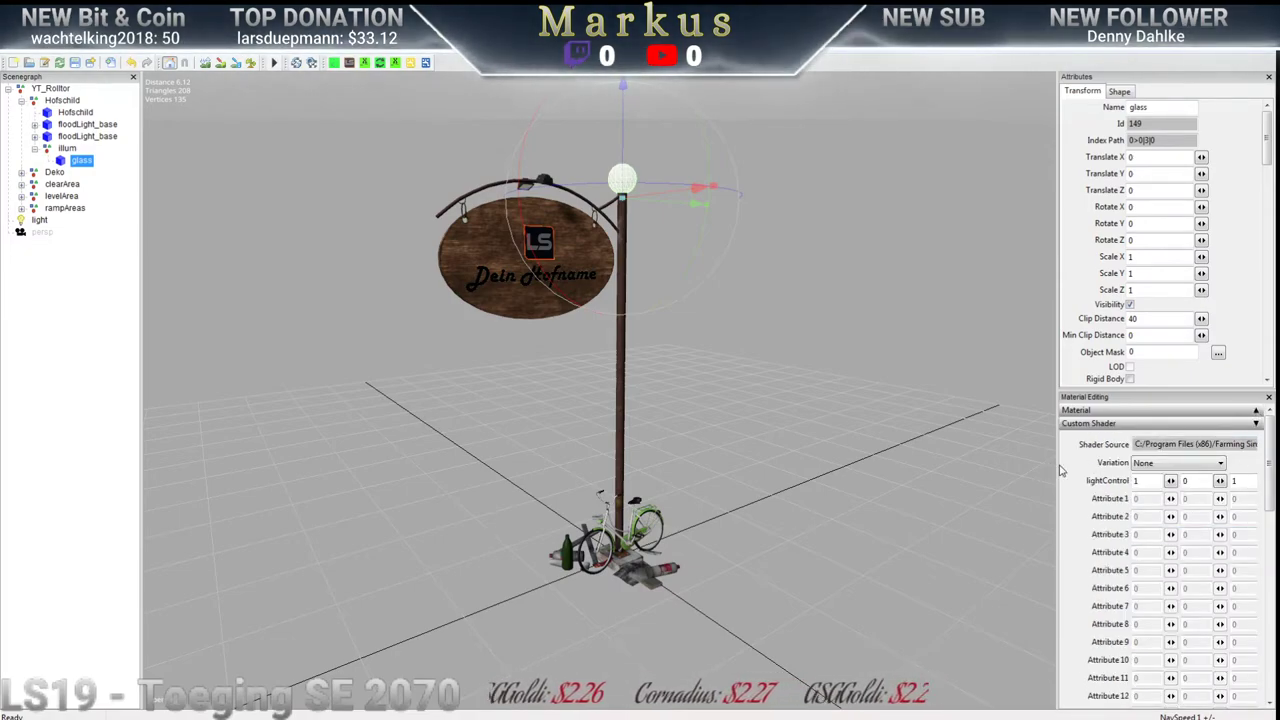
{"action": "left_click_drag", "start_coordinate": [1057, 465], "coordinate": [967, 458]}
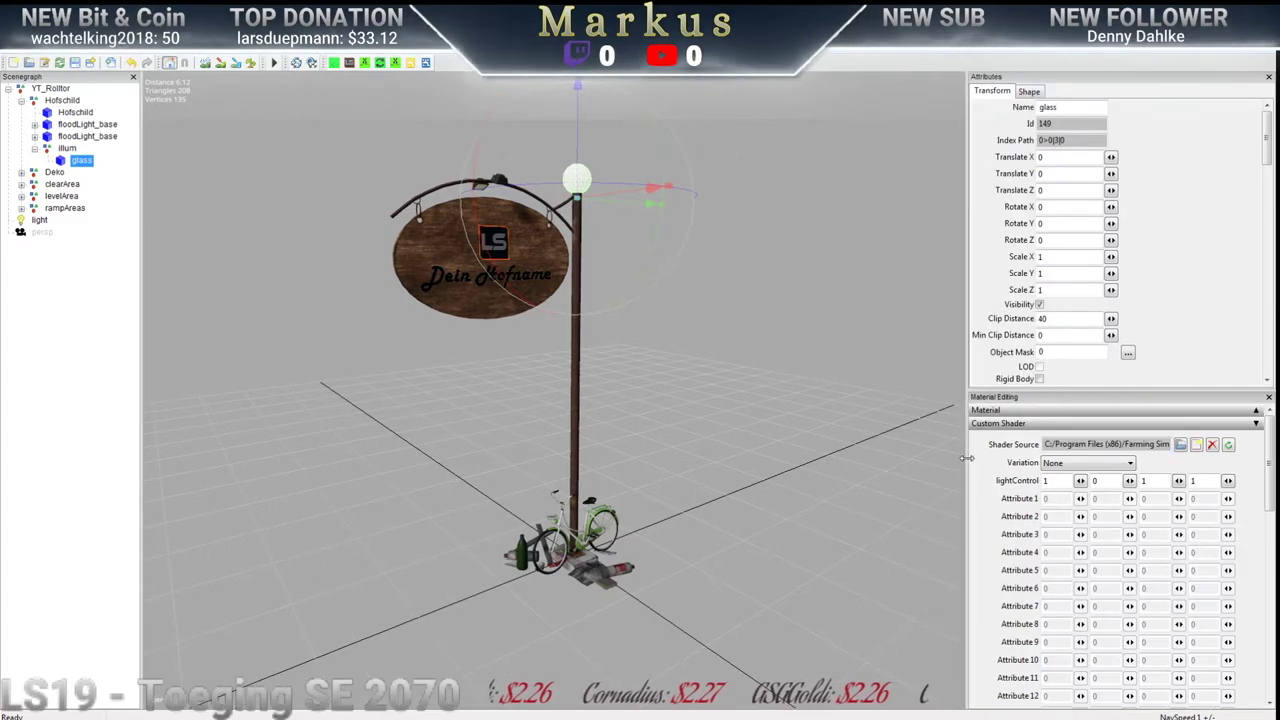
{"action": "left_click", "coordinate": [1214, 447]}
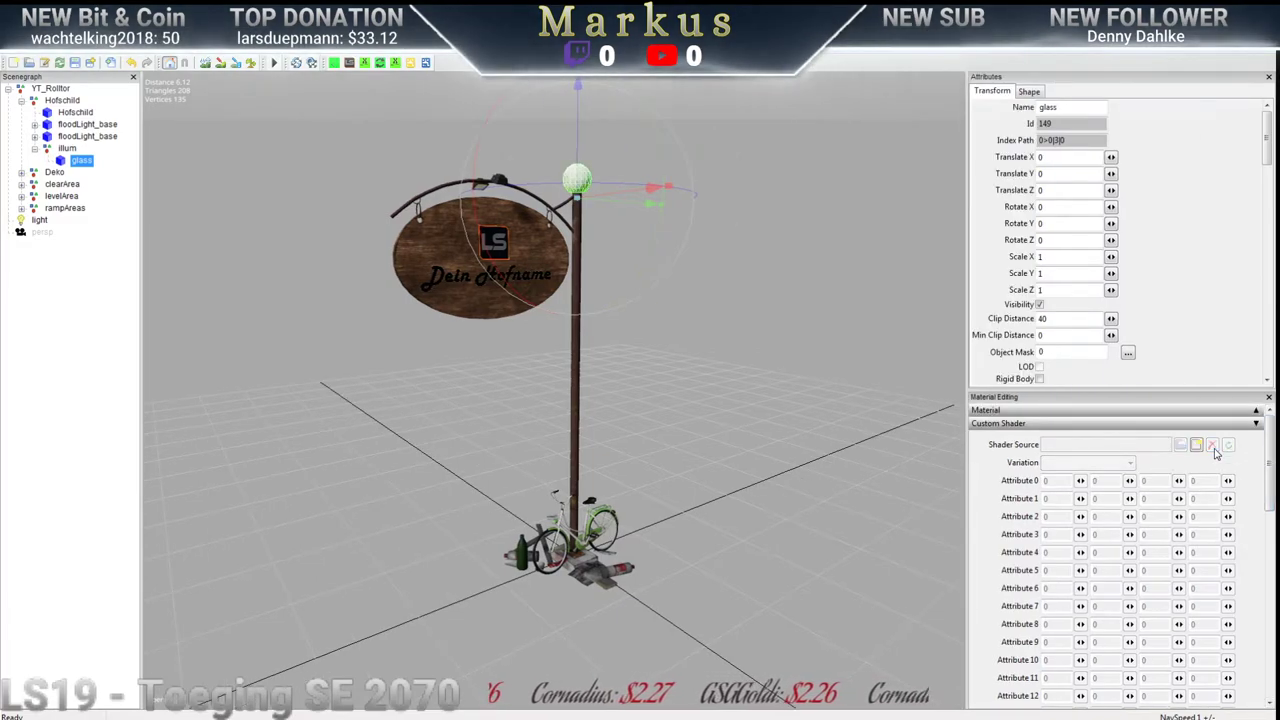
{"action": "left_click", "coordinate": [1268, 398]}
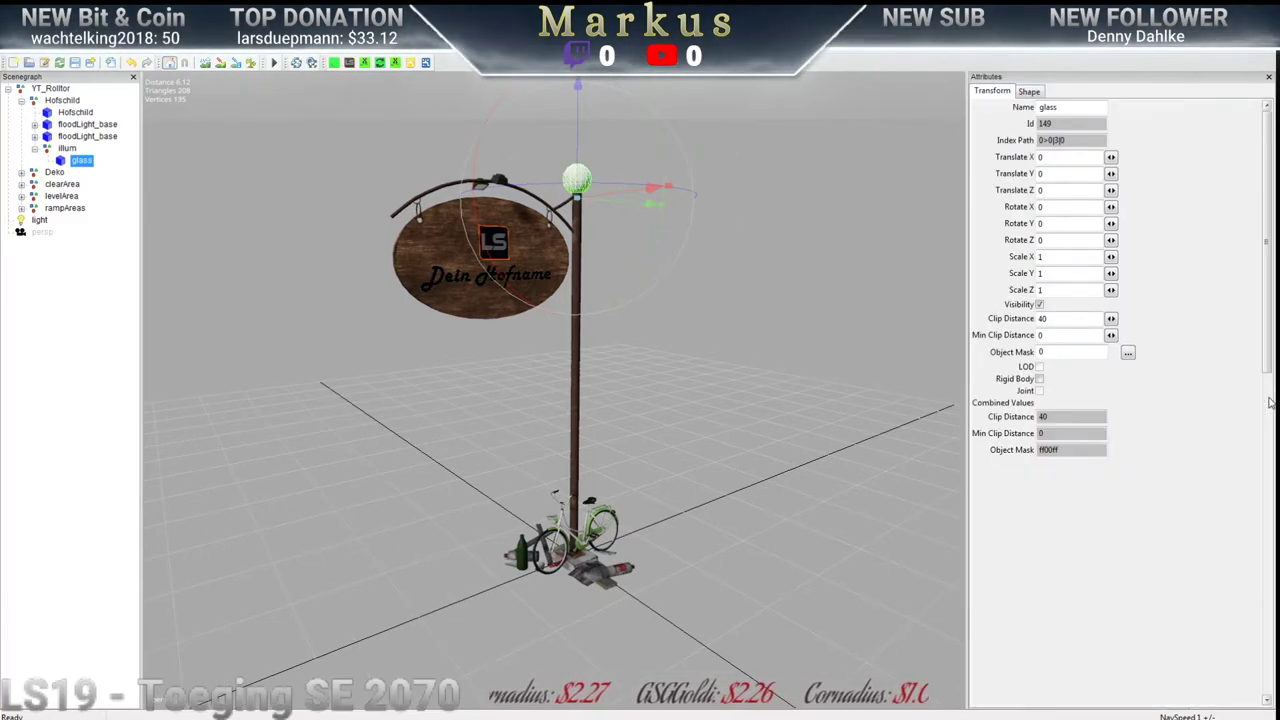
Hide the Attributes and Scenegraph panels and the grid, and deselect the glass globe, leaving only the sign model in the viewport
{"action": "left_click", "coordinate": [1268, 77]}
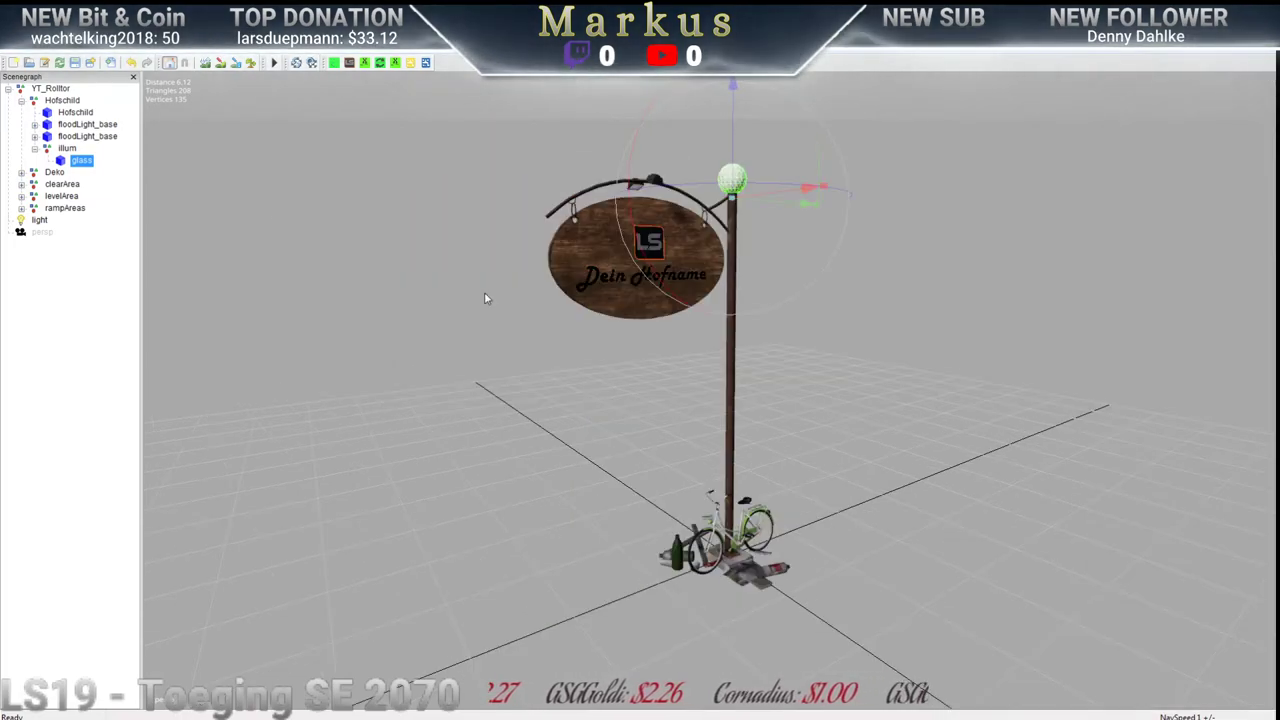
{"action": "left_click", "coordinate": [88, 45]}
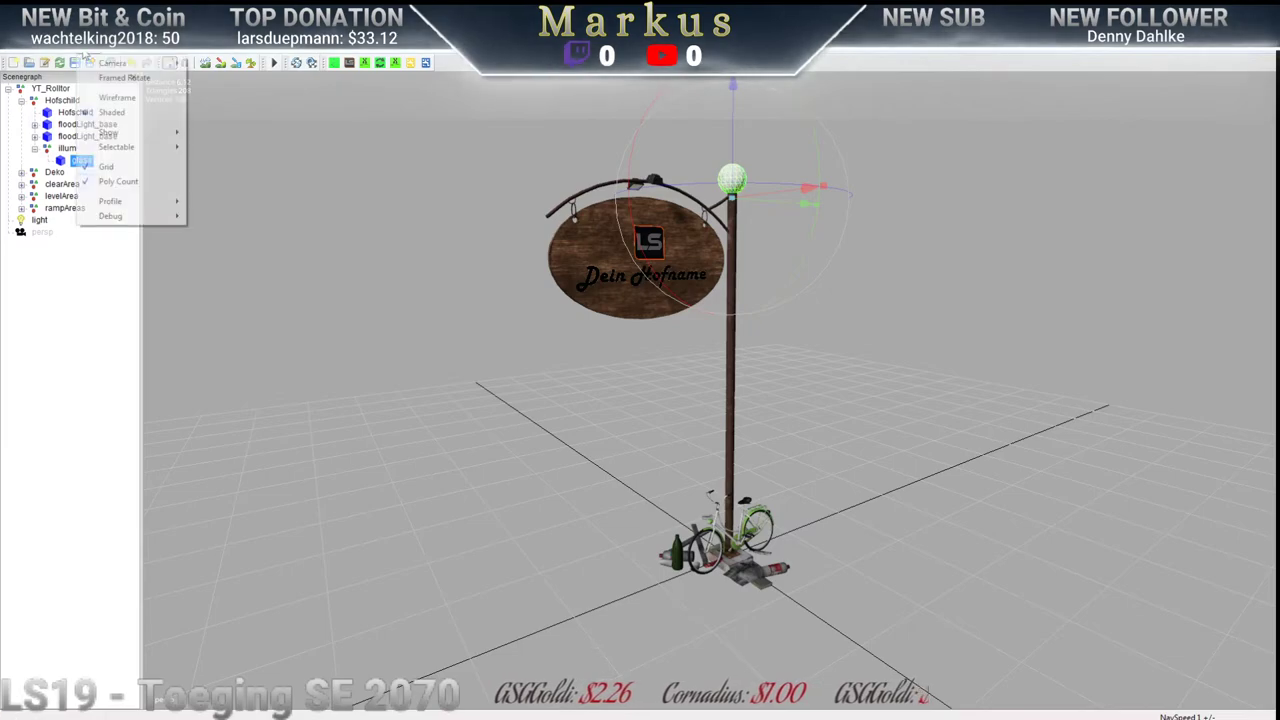
{"action": "mouse_move", "coordinate": [112, 203]}
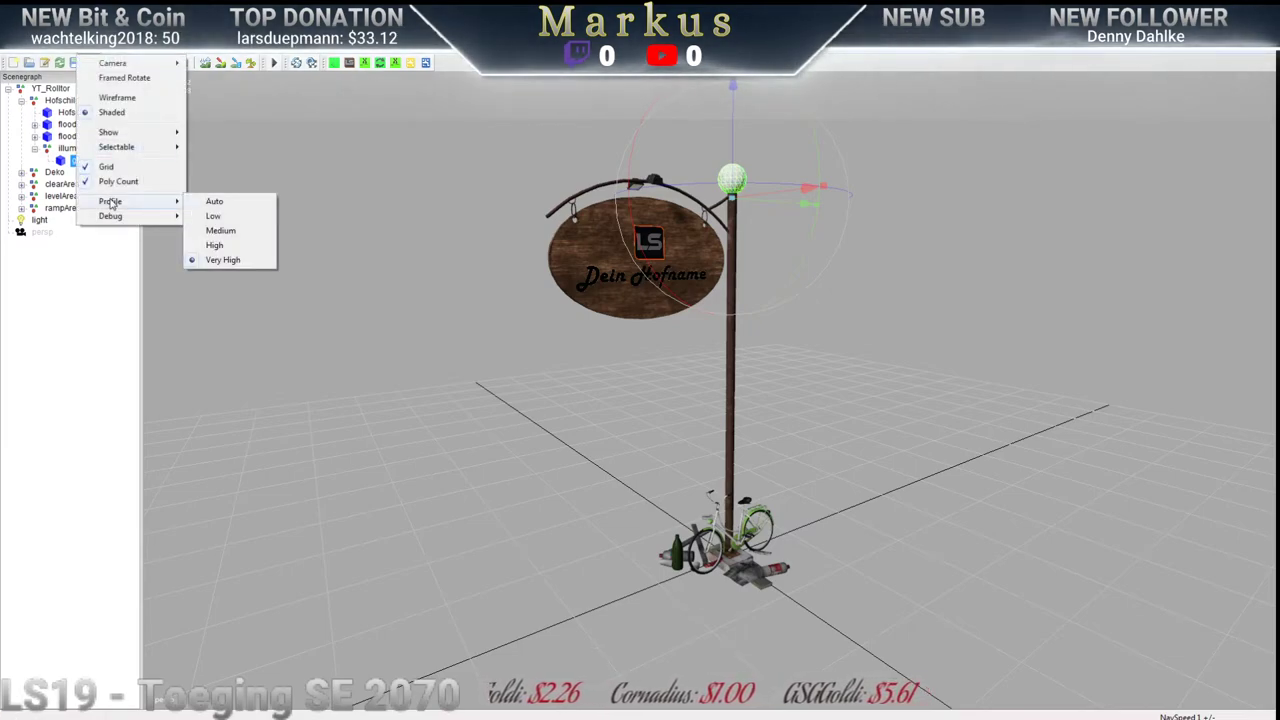
{"action": "left_click", "coordinate": [86, 167]}
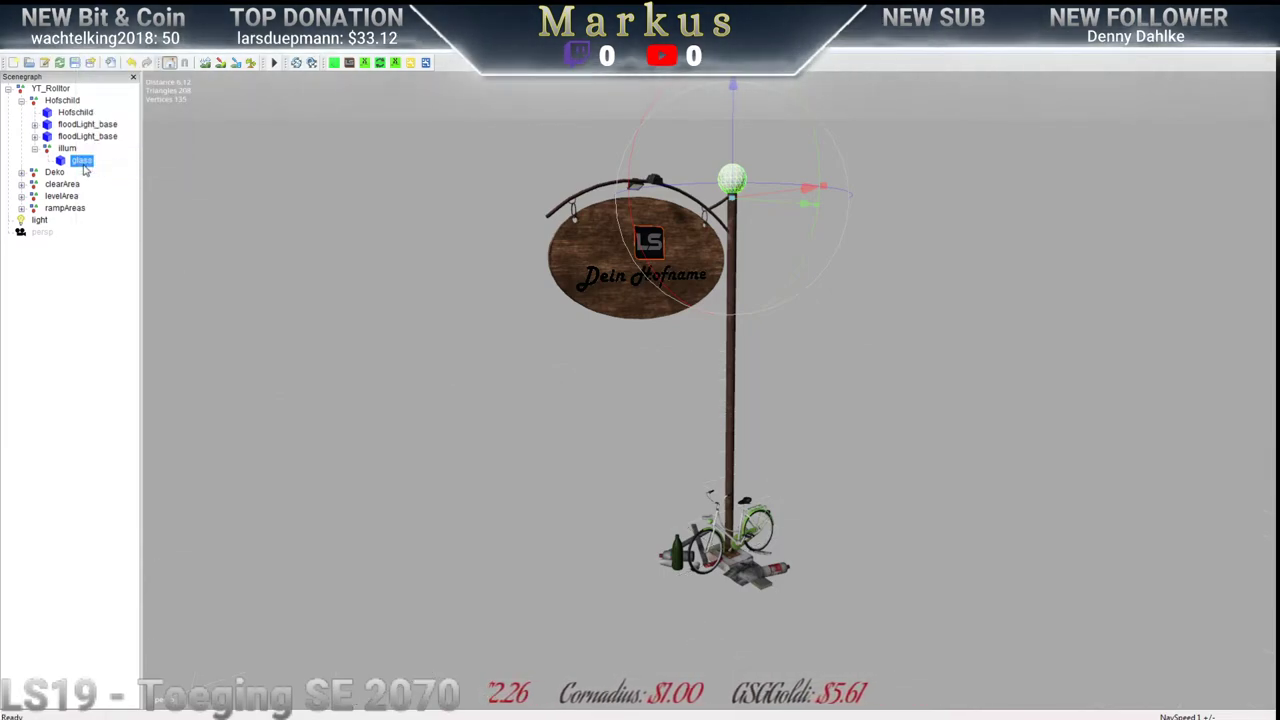
{"action": "left_click", "coordinate": [133, 77]}
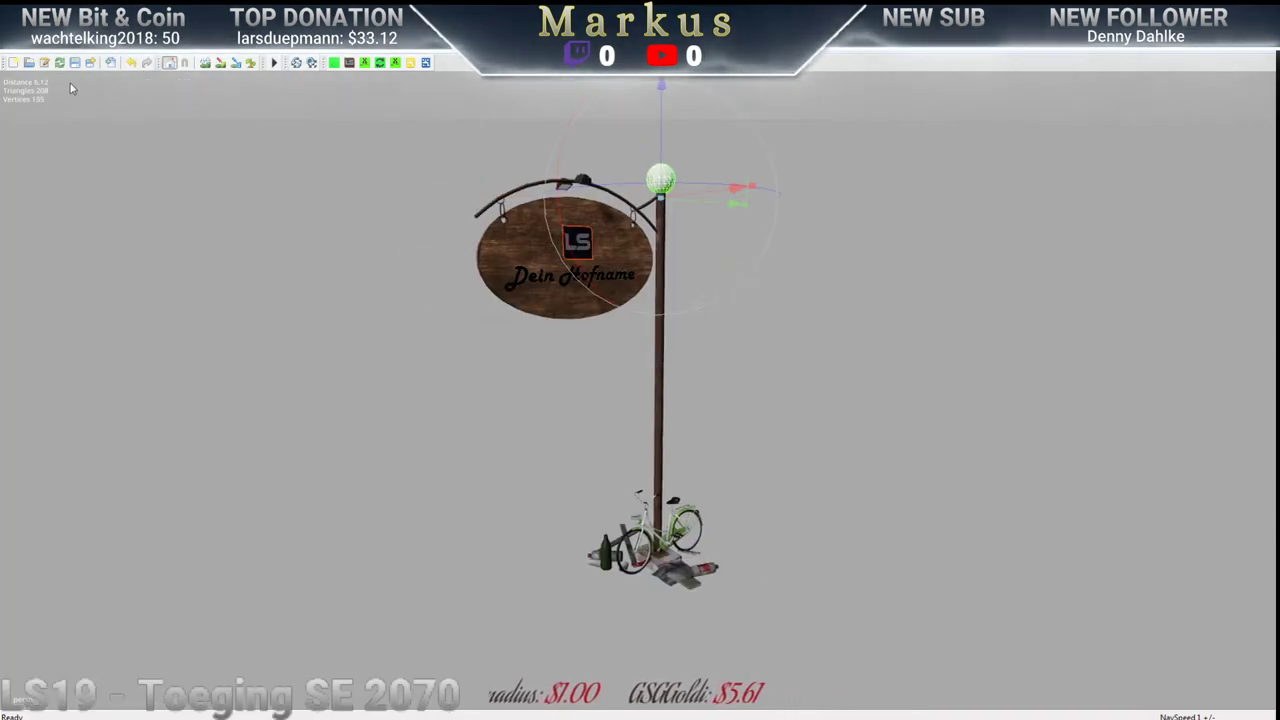
{"action": "left_click", "coordinate": [200, 218]}
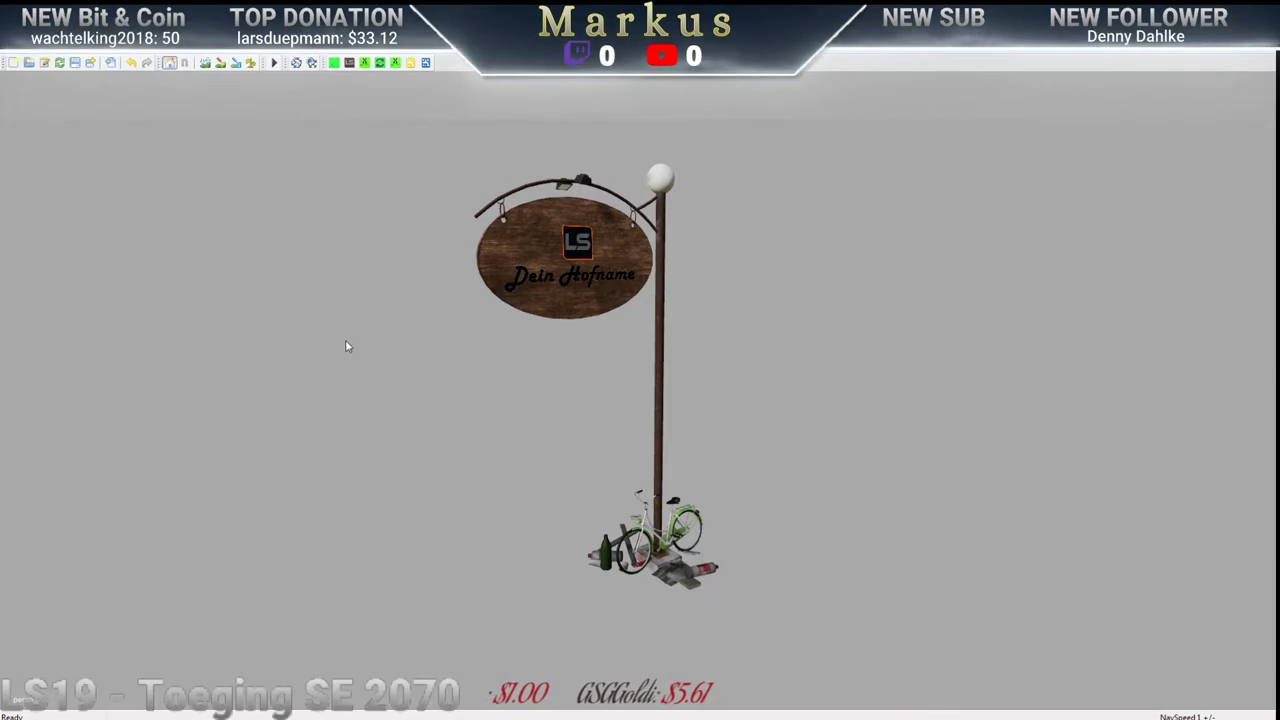
{"action": "right_click_drag", "start_coordinate": [731, 484], "coordinate": [702, 454]}
{"action": "middle_click_drag", "start_coordinate": [698, 466], "coordinate": [751, 469]}
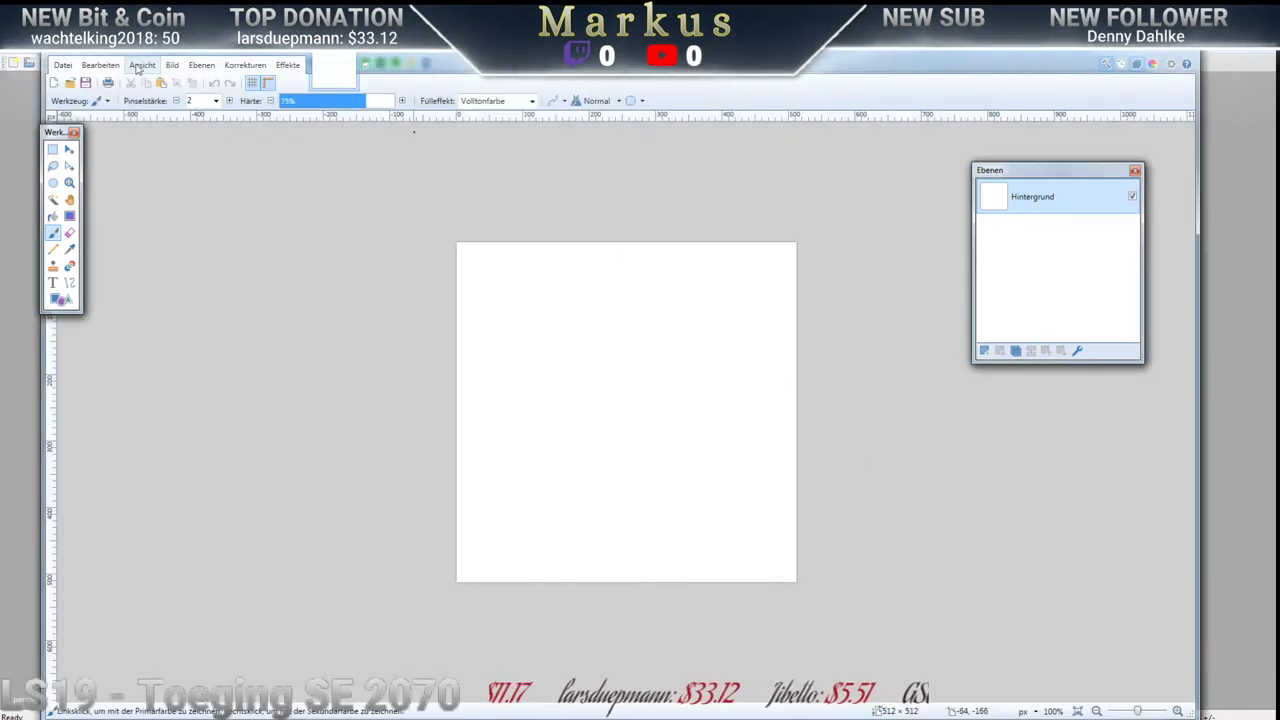
Switch to paint.net and paste the copied screenshot of the sign into the blank image, keeping the current canvas size
{"action": "left_click", "coordinate": [100, 65]}
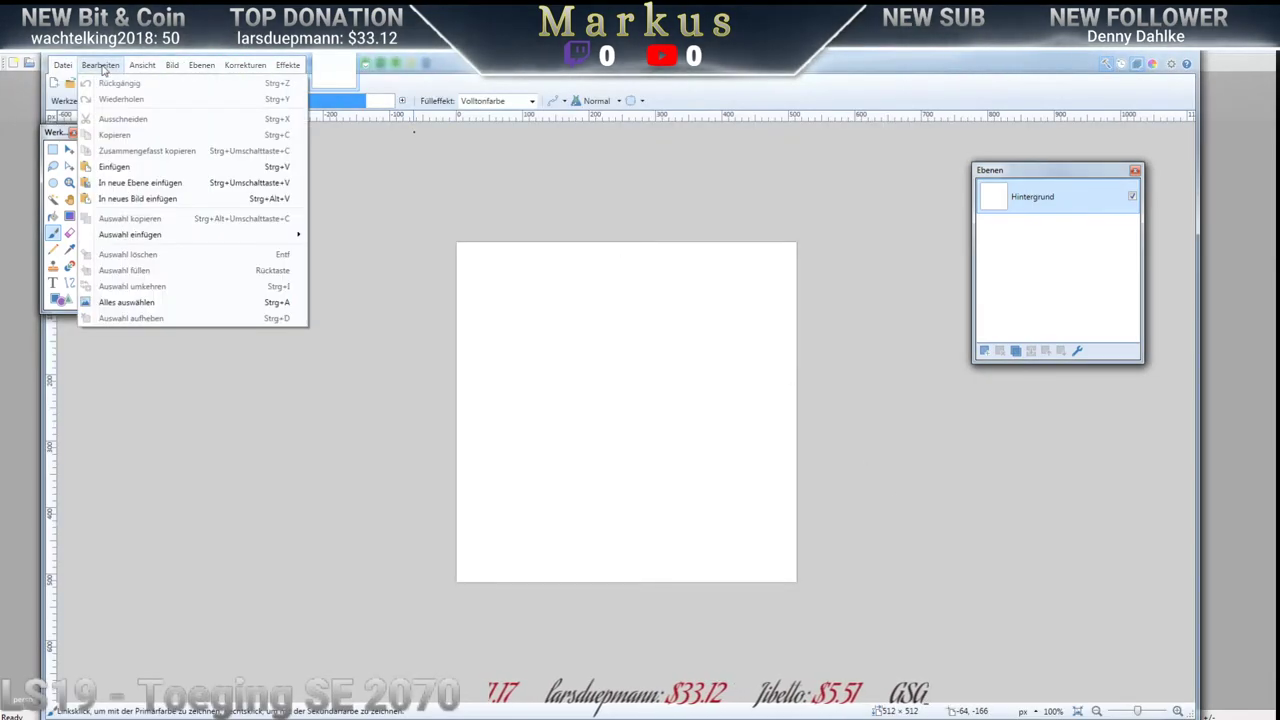
{"action": "left_click", "coordinate": [112, 167]}
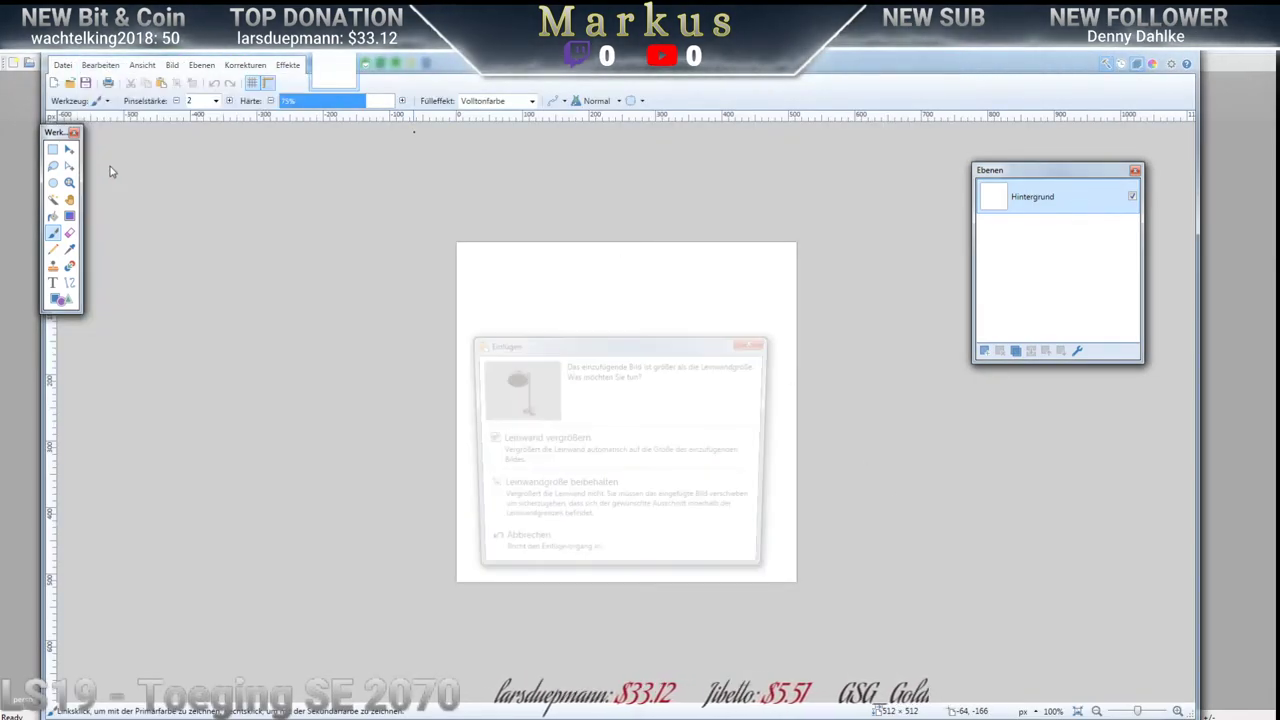
{"action": "left_click", "coordinate": [540, 508]}
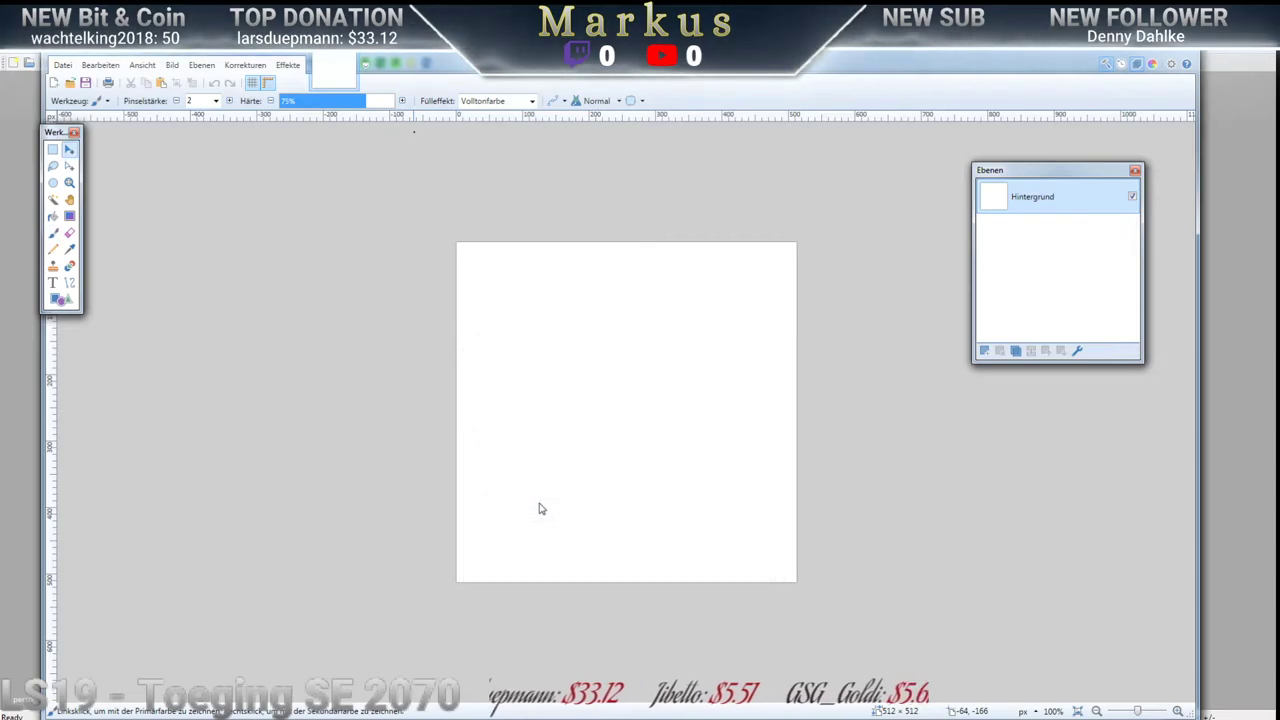